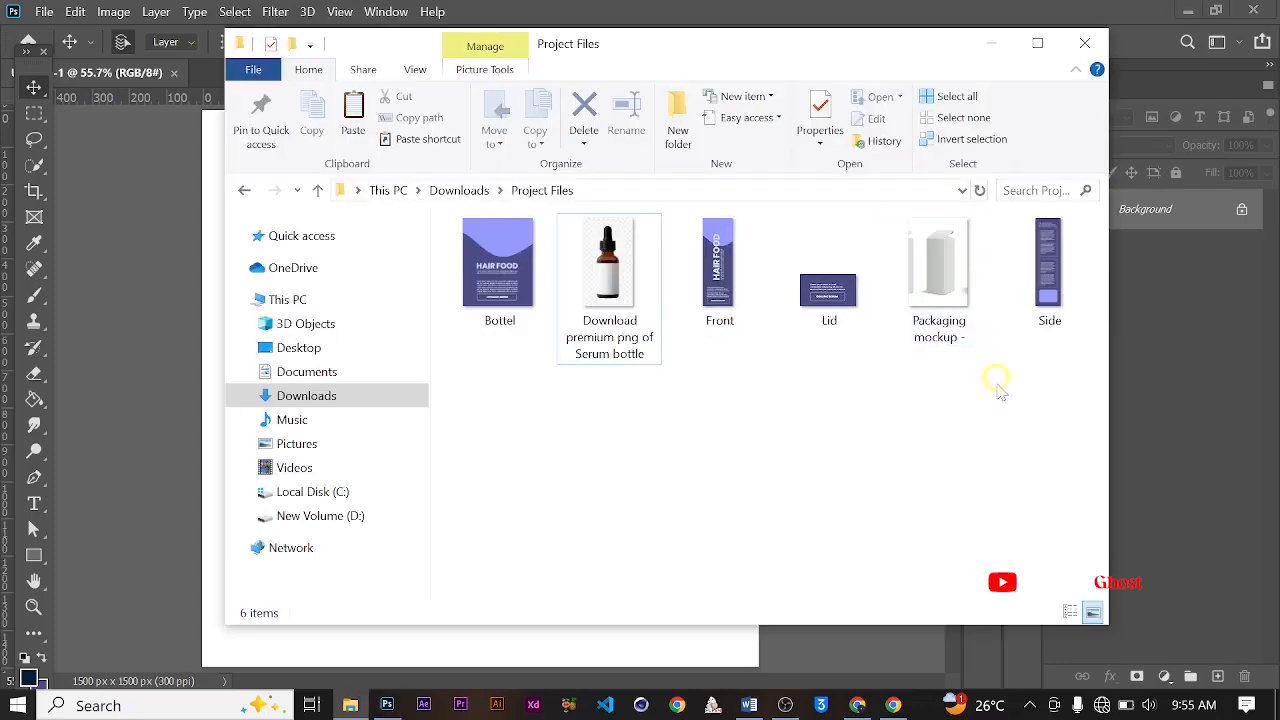
Open the "Packaging mockup -" image from the Project Files folder in Photoshop as its own document
{"action": "left_click_drag", "start_coordinate": [1008, 419], "coordinate": [505, 270]}
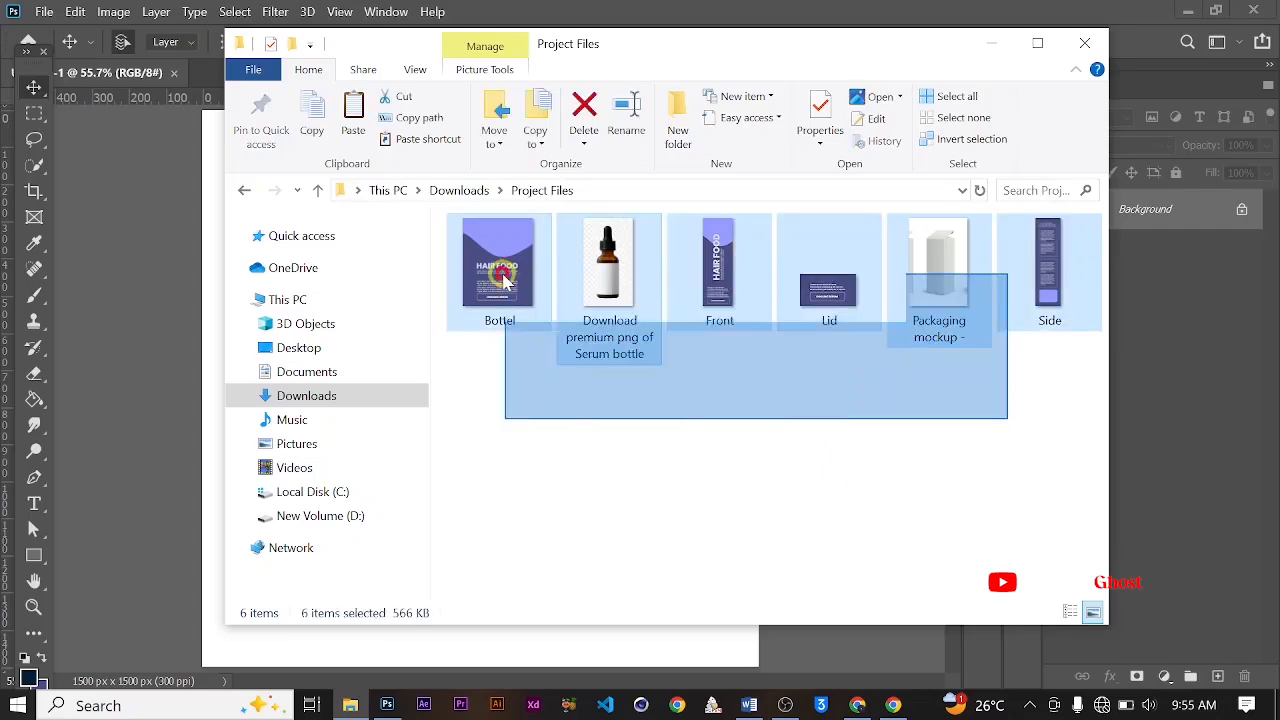
{"action": "left_click", "coordinate": [878, 460]}
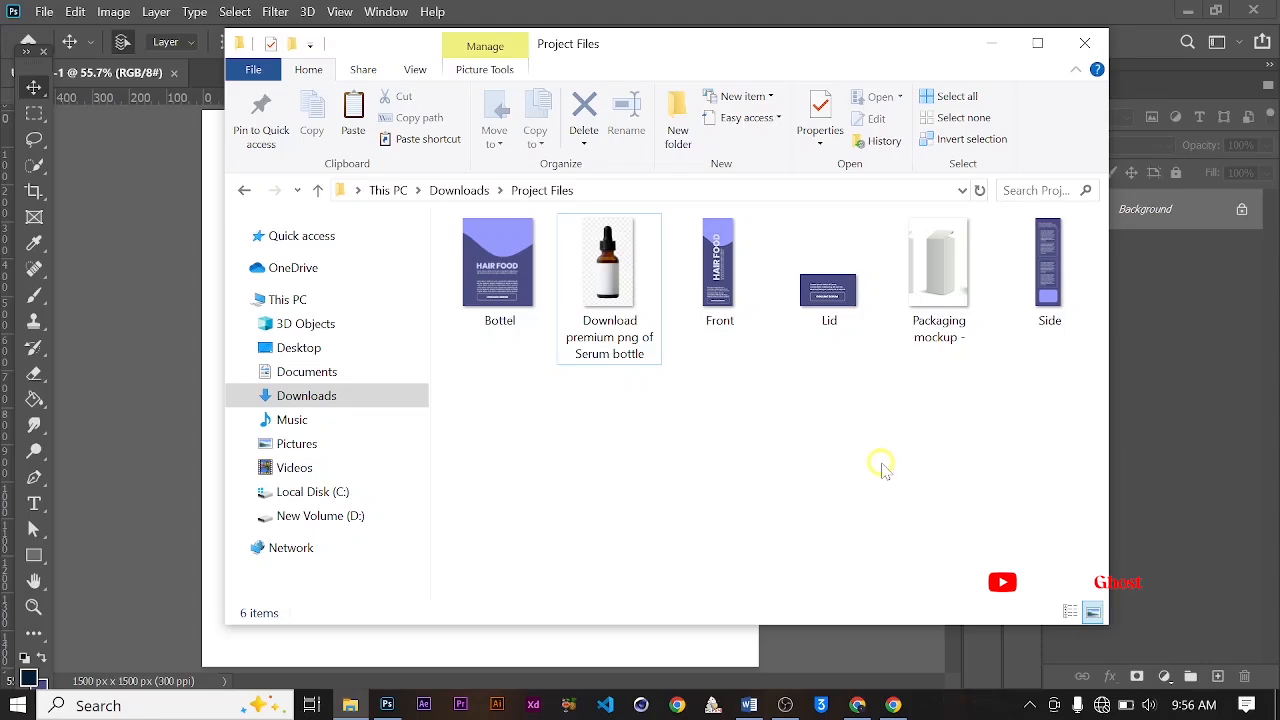
{"action": "left_click_drag", "start_coordinate": [938, 280], "coordinate": [876, 8]}
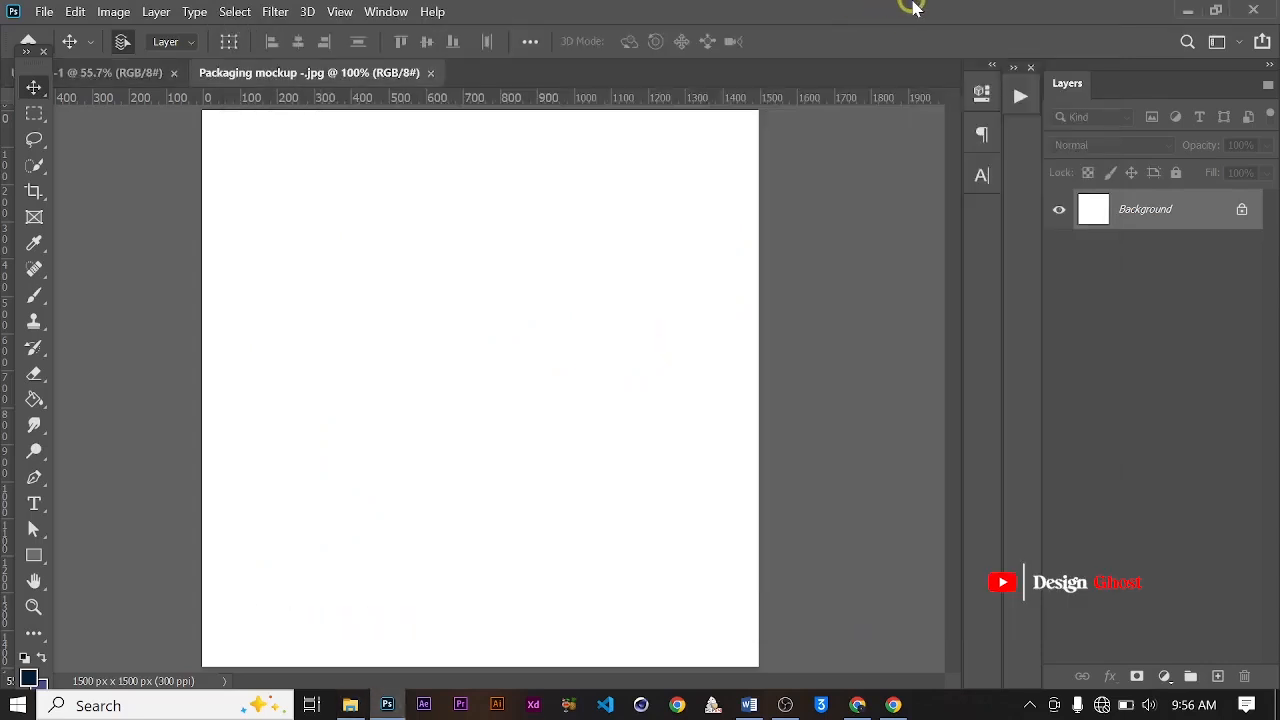
{"action": "key", "text": "Return"}
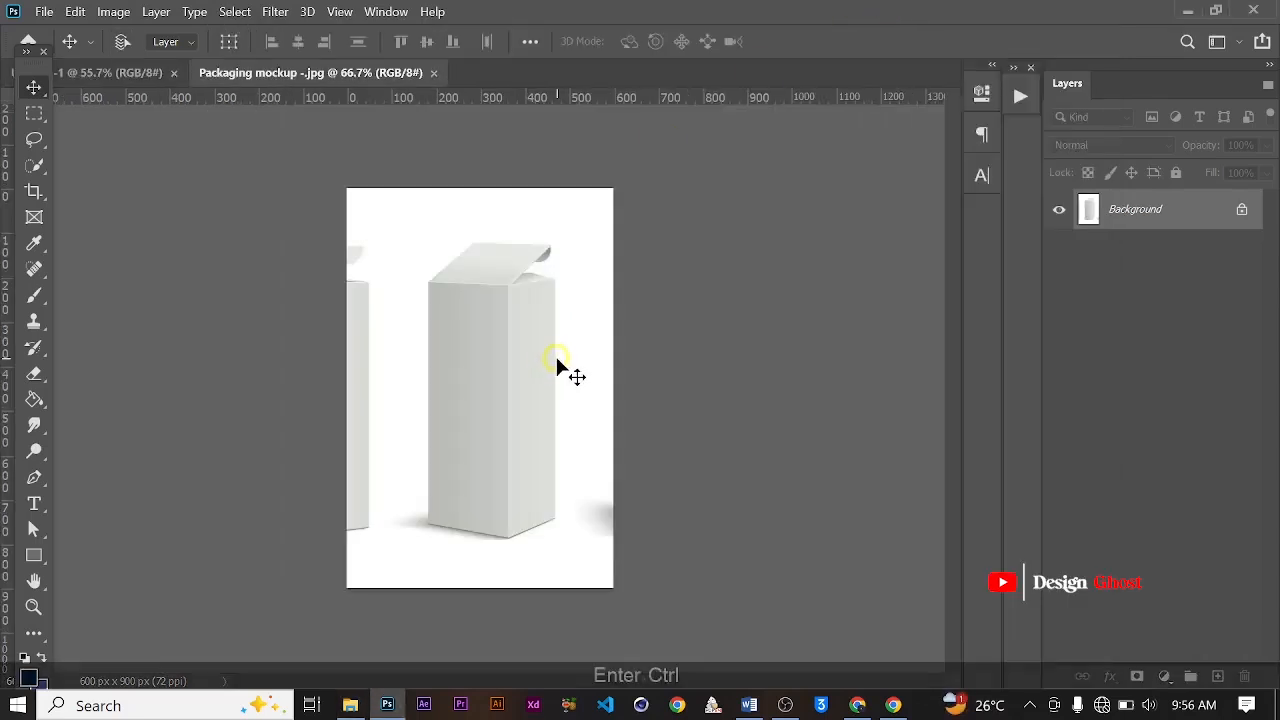
Resample the packaging mockup image to a resolution of 200 pixels per inch
{"action": "key", "text": "ctrl+0"}
{"action": "key", "text": "ctrl+alt+i"}
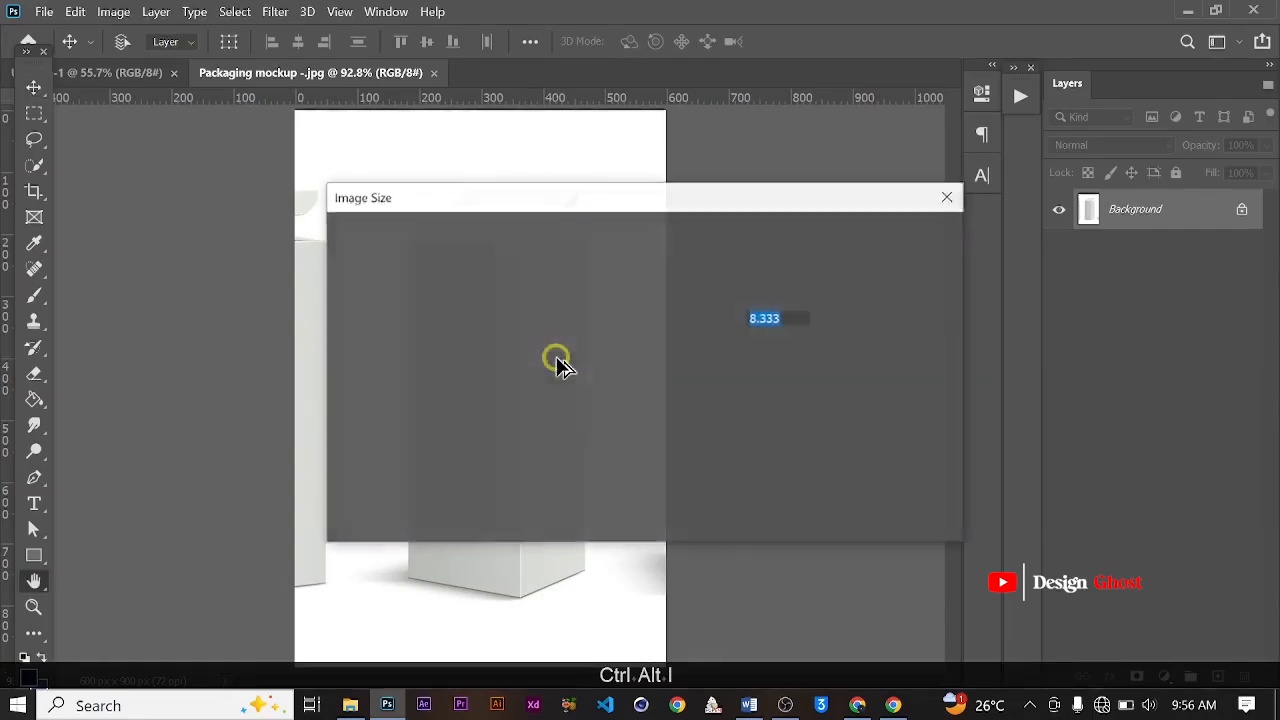
{"action": "double_click", "coordinate": [760, 381]}
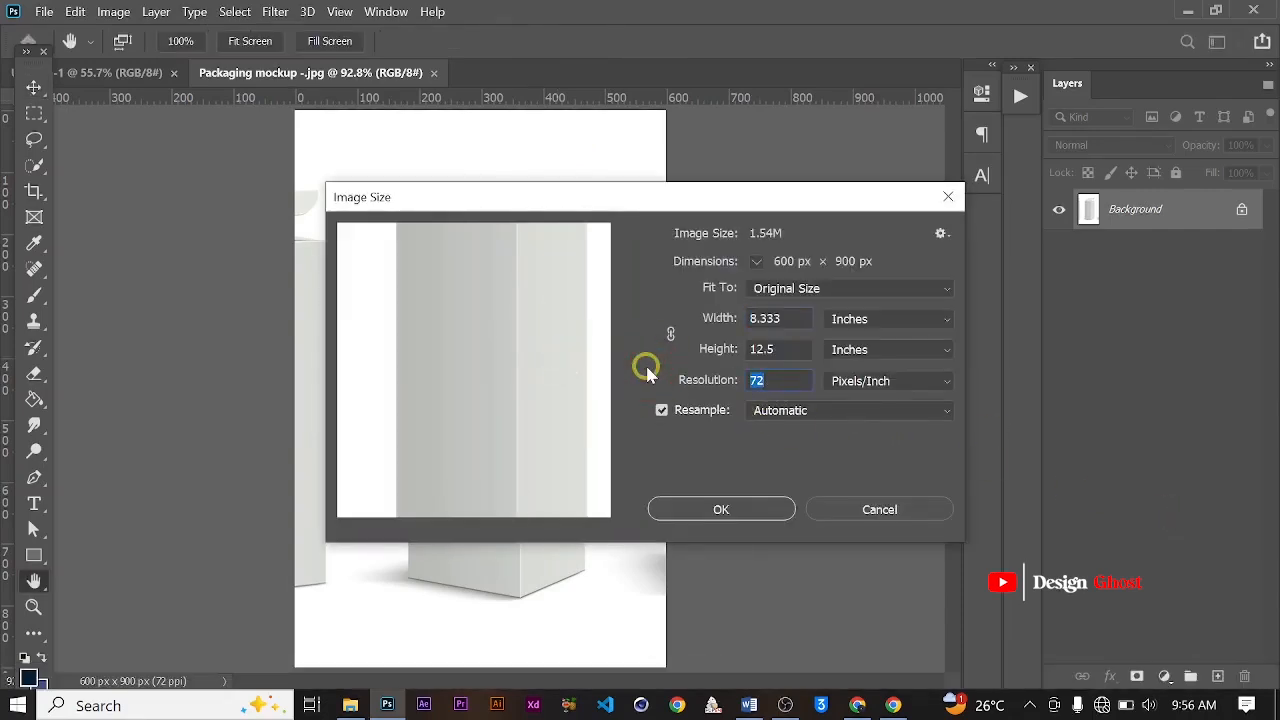
{"action": "type", "text": "200"}
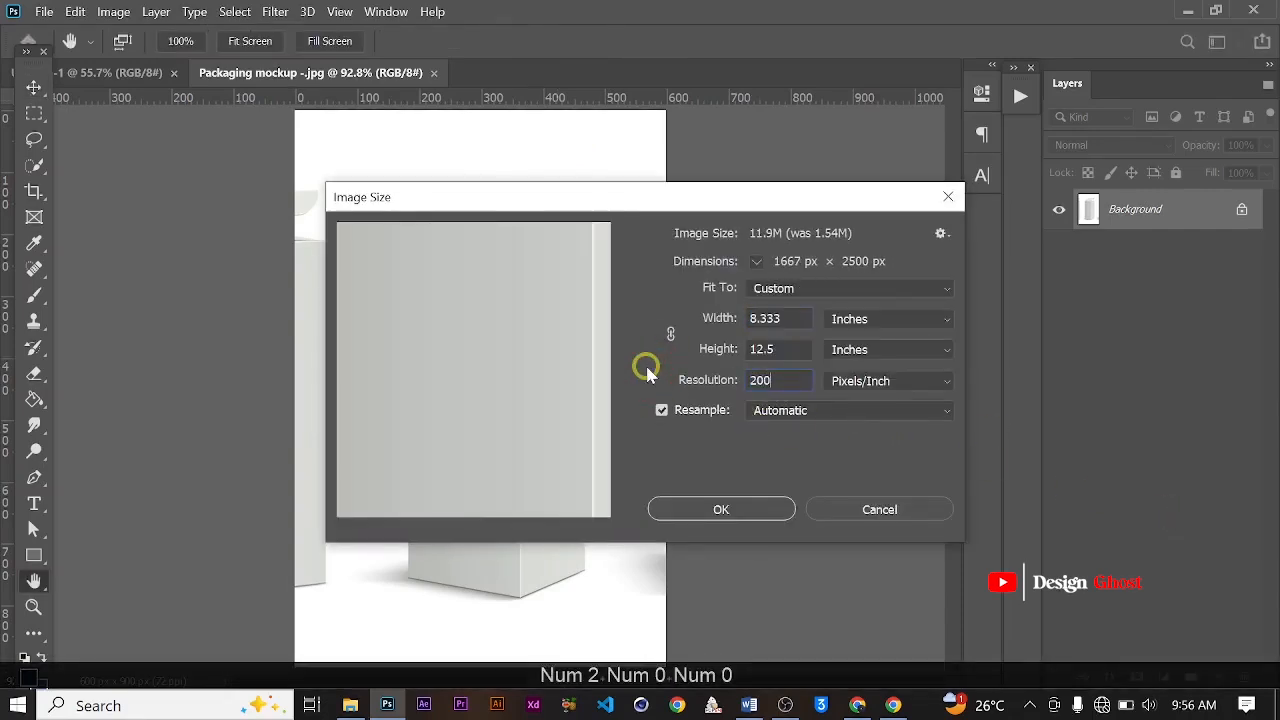
{"action": "key", "text": "Return"}
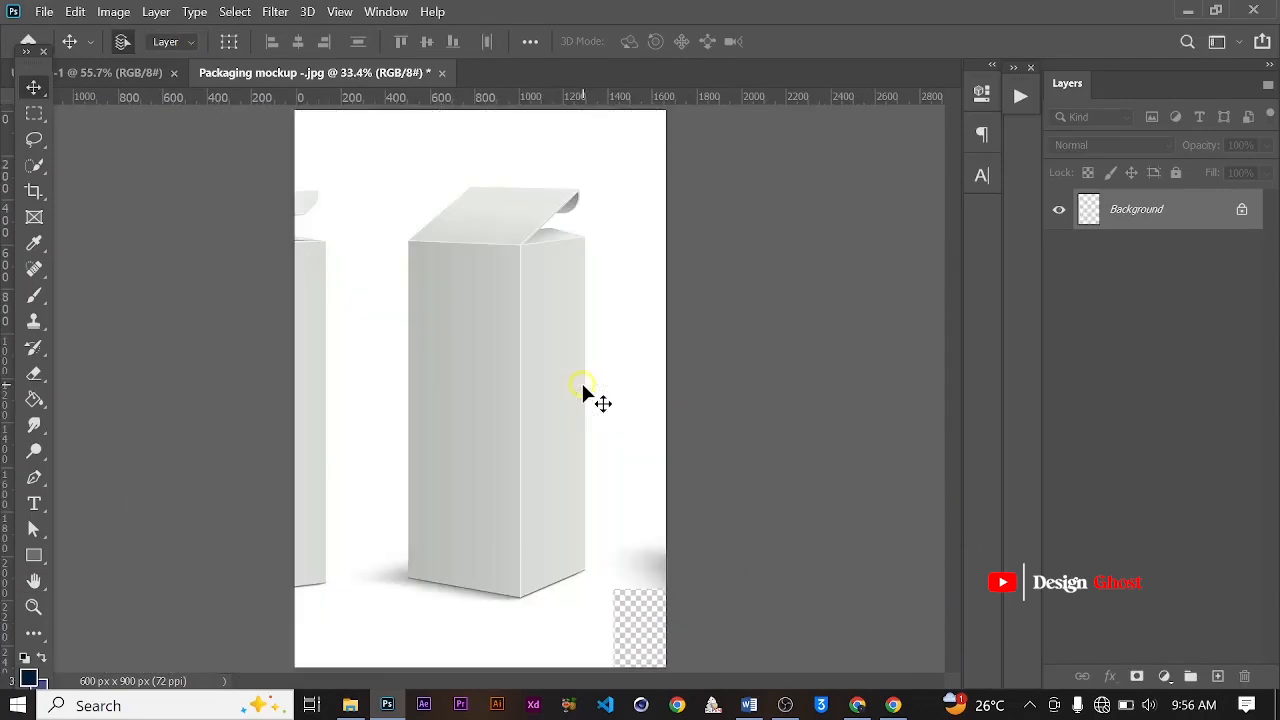
Select the box as the subject, copy it onto its own layer and hide the Background layer
{"action": "left_click", "coordinate": [240, 11]}
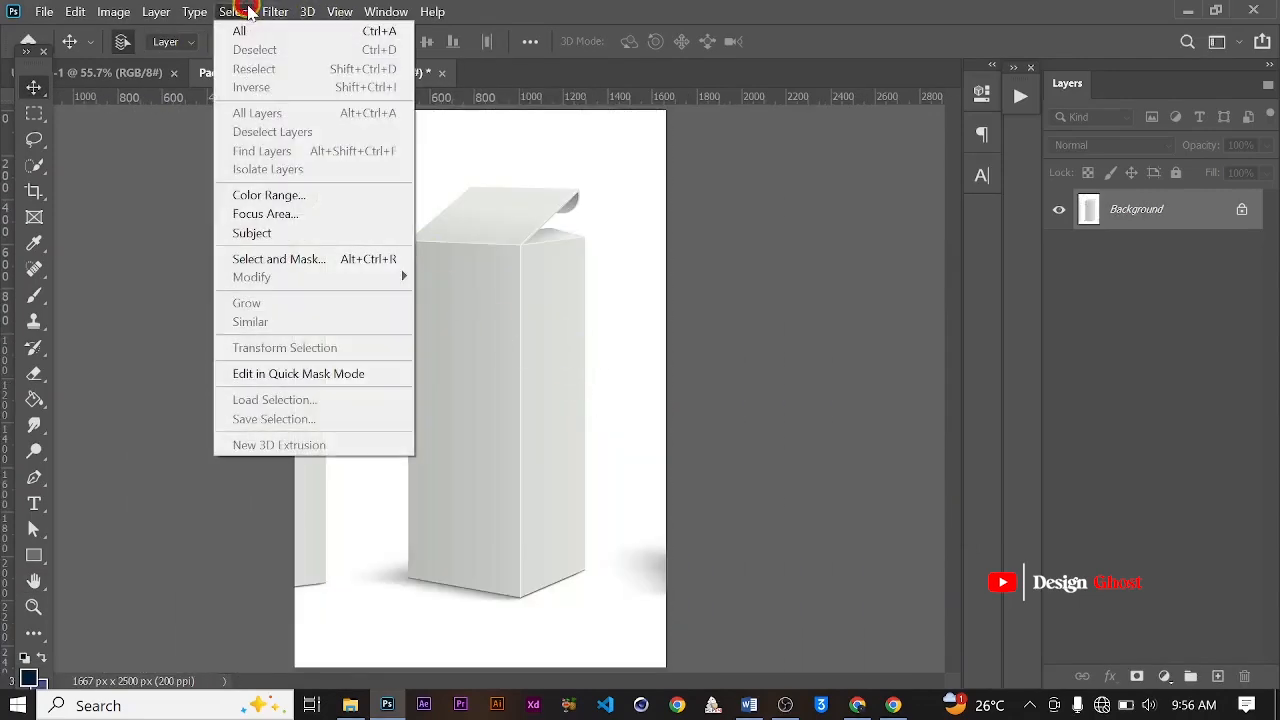
{"action": "left_click", "coordinate": [312, 233]}
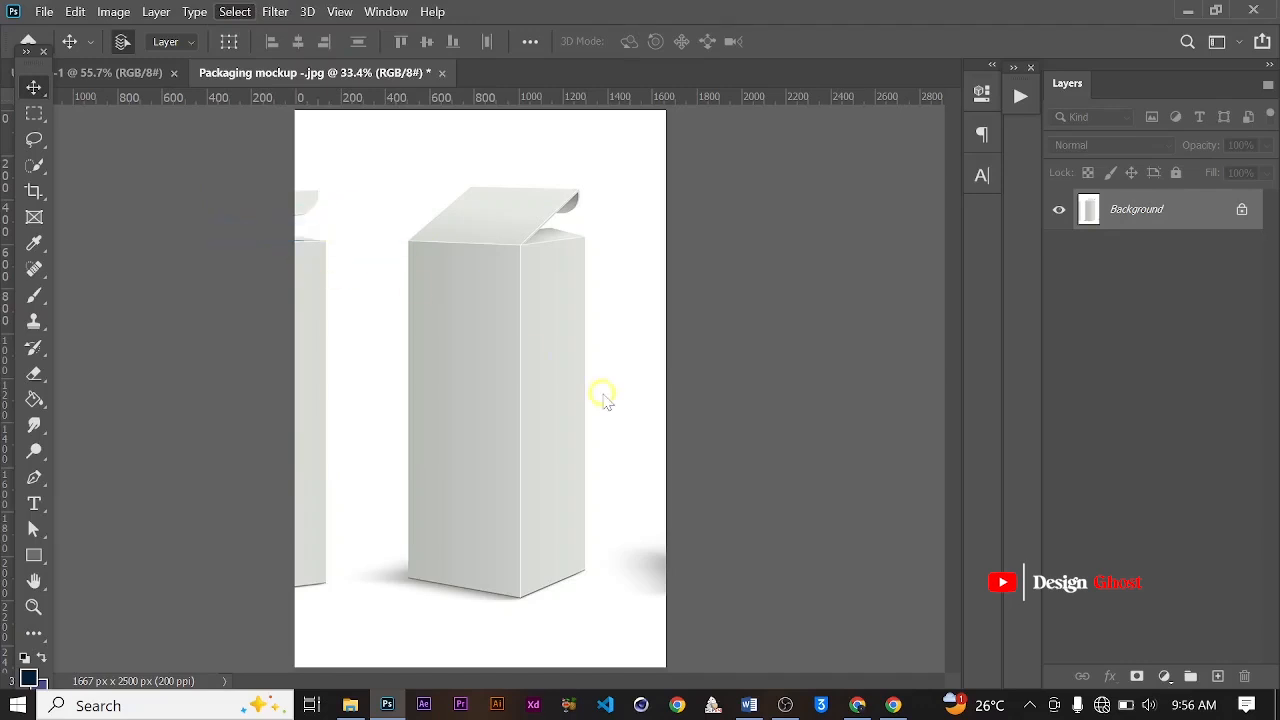
{"action": "key", "text": "ctrl+c"}
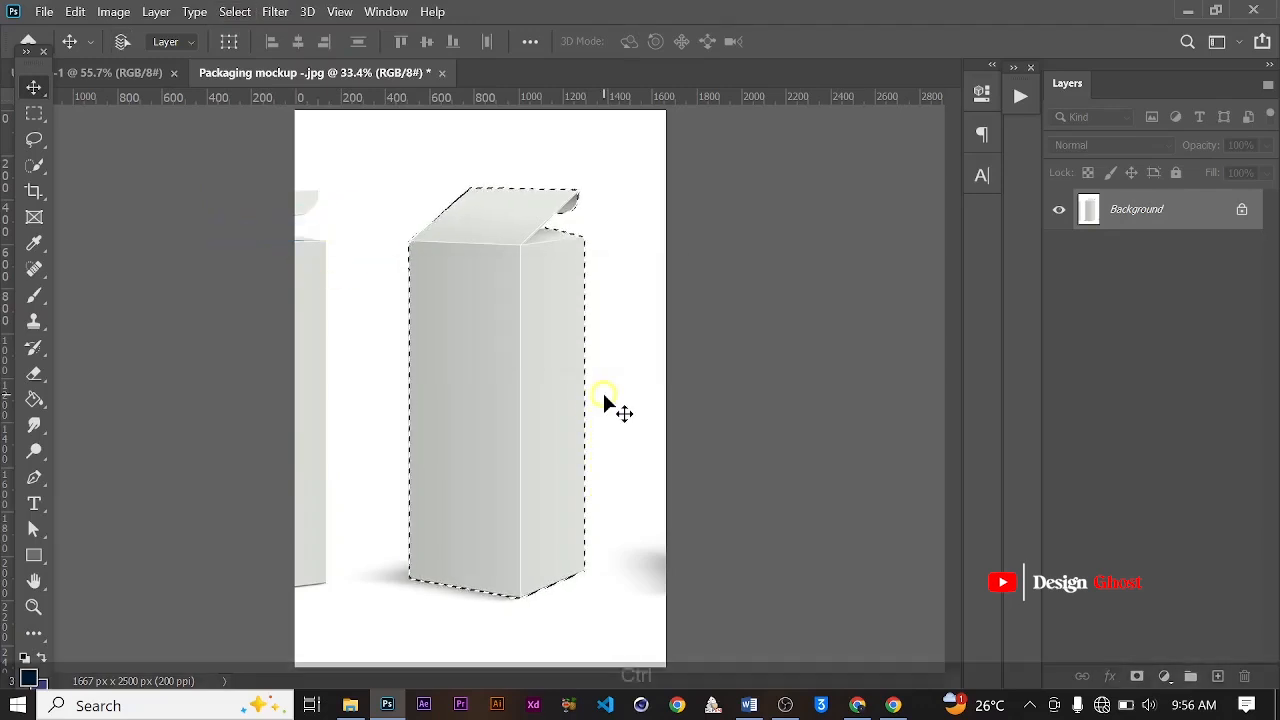
{"action": "key", "text": "ctrl+v"}
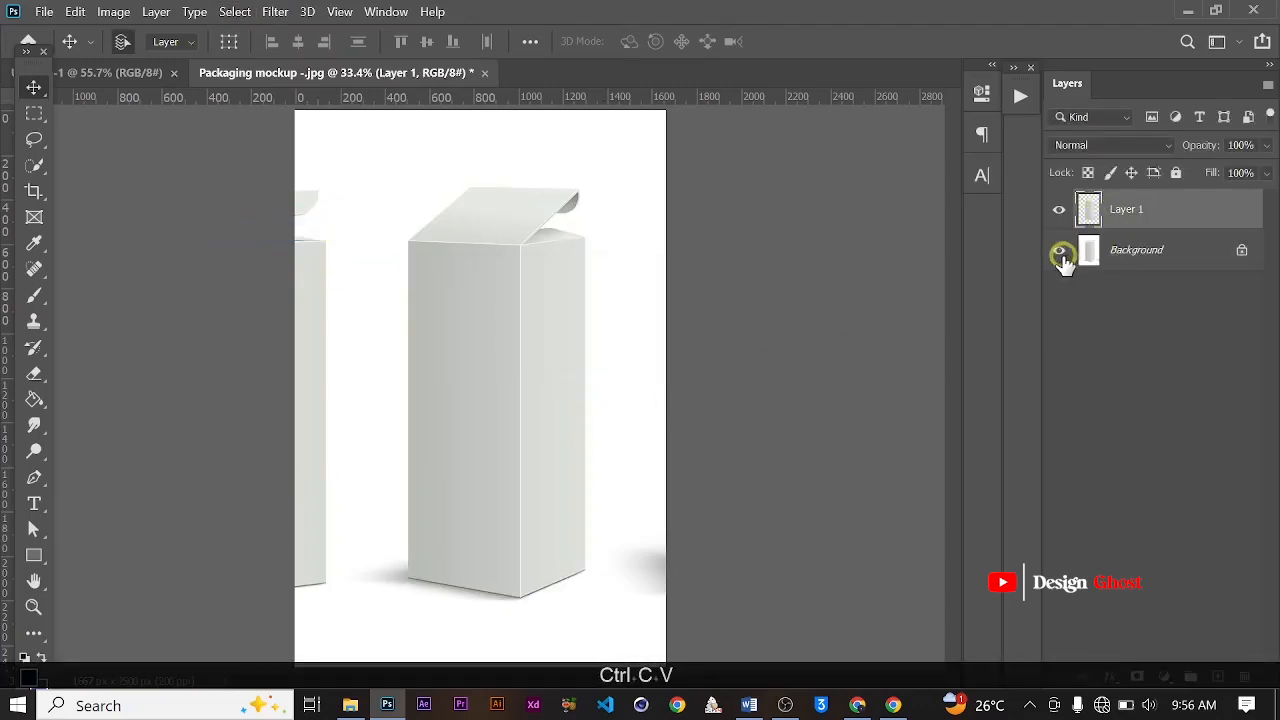
{"action": "left_click", "coordinate": [1058, 252]}
{"action": "scroll", "coordinate": [545, 205], "scroll_direction": "up", "scroll_amount": 10}
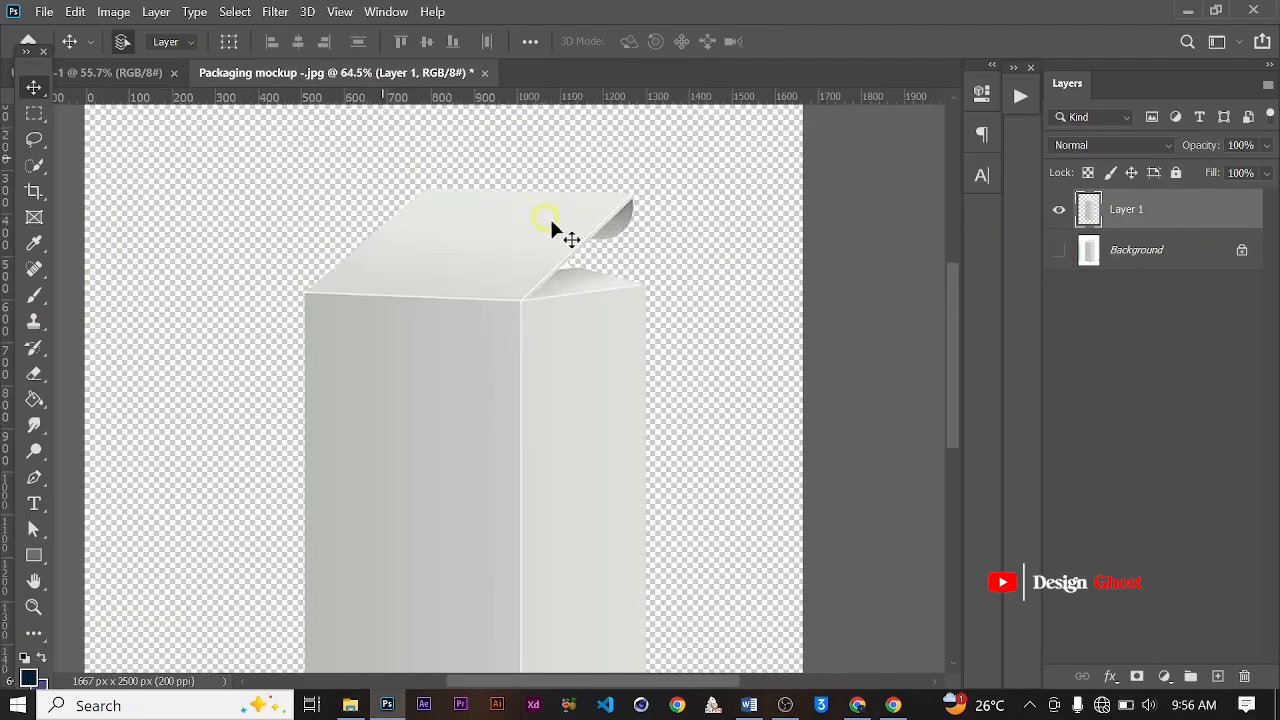
{"action": "scroll", "coordinate": [564, 271], "scroll_direction": "down", "scroll_amount": 9}
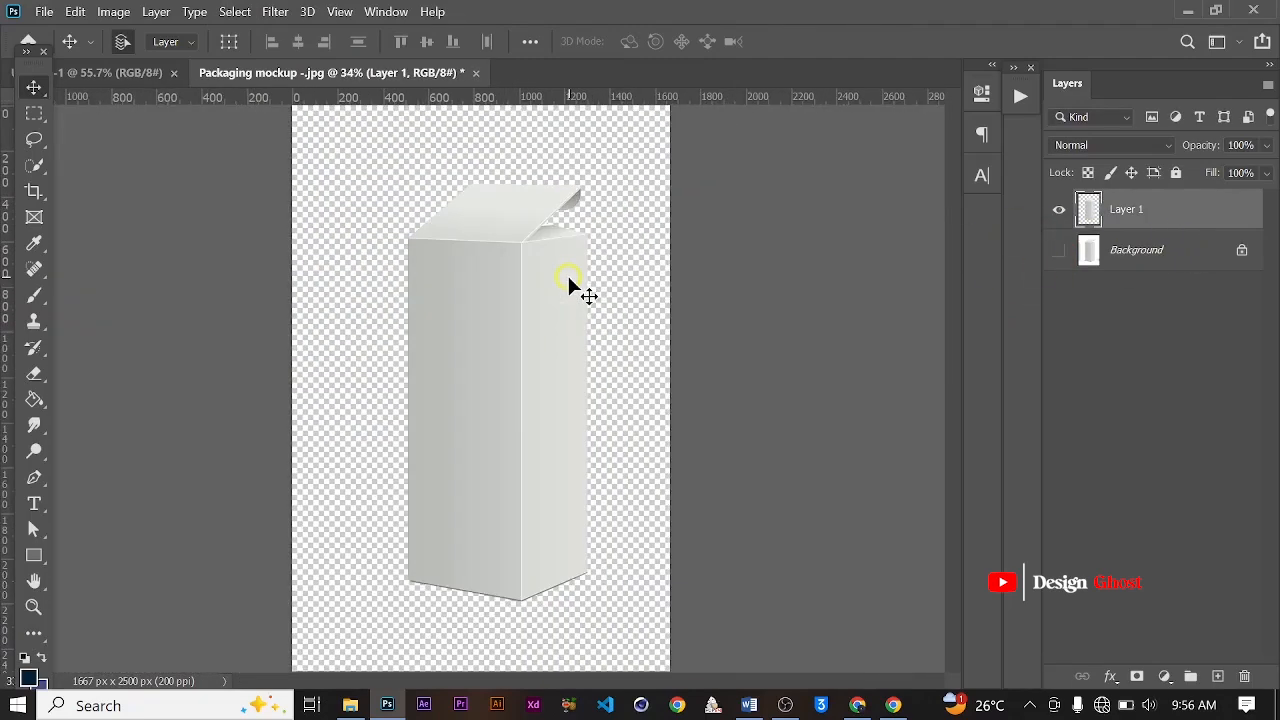
Move the cut-out box into the 1500 x 1500 px document, scale it down to fit and place it slightly left of centre
{"action": "left_click_drag", "start_coordinate": [466, 402], "coordinate": [512, 378]}
{"action": "key", "text": "ctrl+t"}
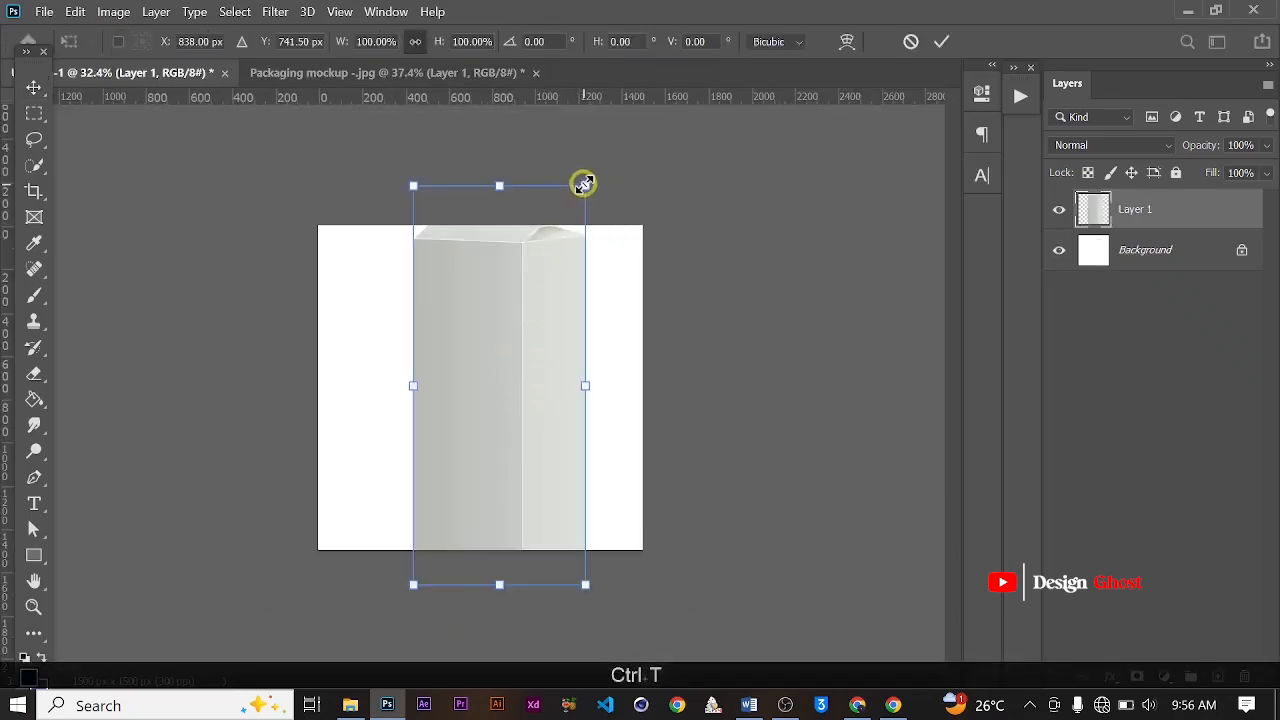
{"action": "left_click_drag", "start_coordinate": [586, 183], "coordinate": [472, 352]}
{"action": "left_click_drag", "start_coordinate": [451, 449], "coordinate": [480, 381]}
{"action": "key", "text": "Return"}
{"action": "key", "text": "ctrl+0"}
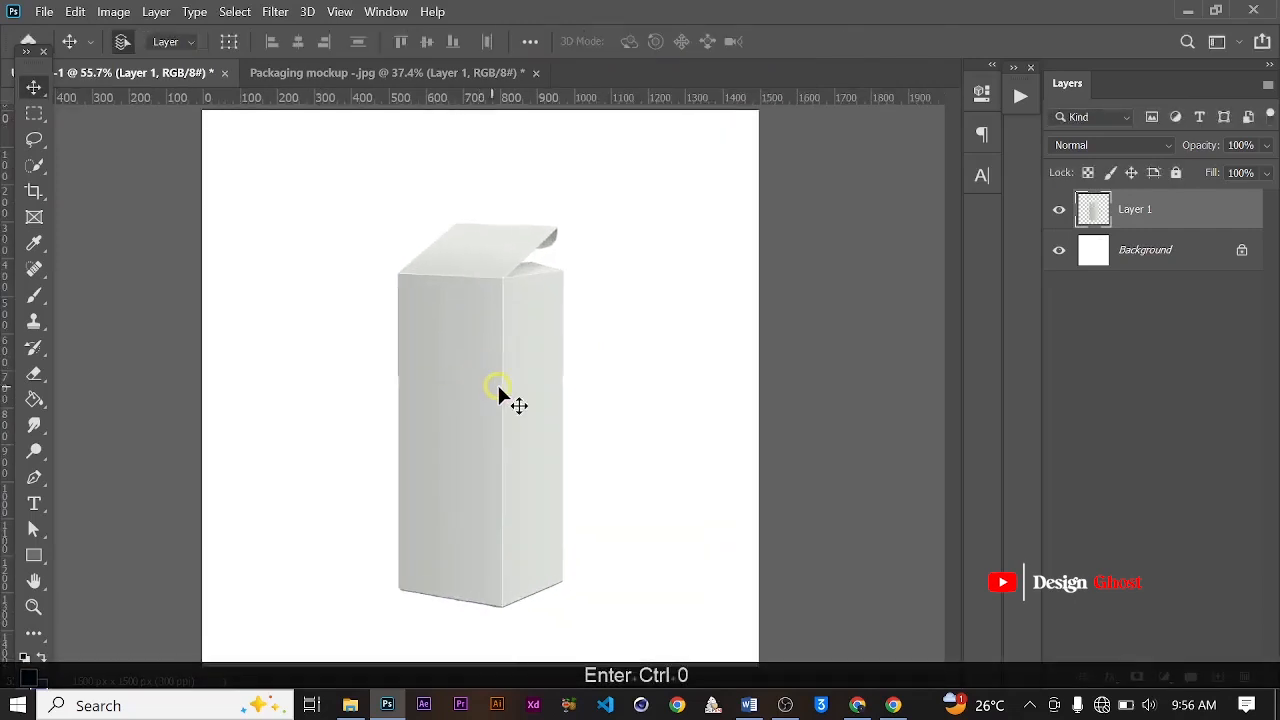
{"action": "left_click_drag", "start_coordinate": [475, 430], "coordinate": [446, 428]}
Hide the white Background layer to expose the leftover white area in the gap under the box's open lid
{"action": "scroll", "coordinate": [446, 428], "scroll_direction": "up", "scroll_amount": 1}
{"action": "left_click_drag", "start_coordinate": [446, 428], "coordinate": [457, 378]}
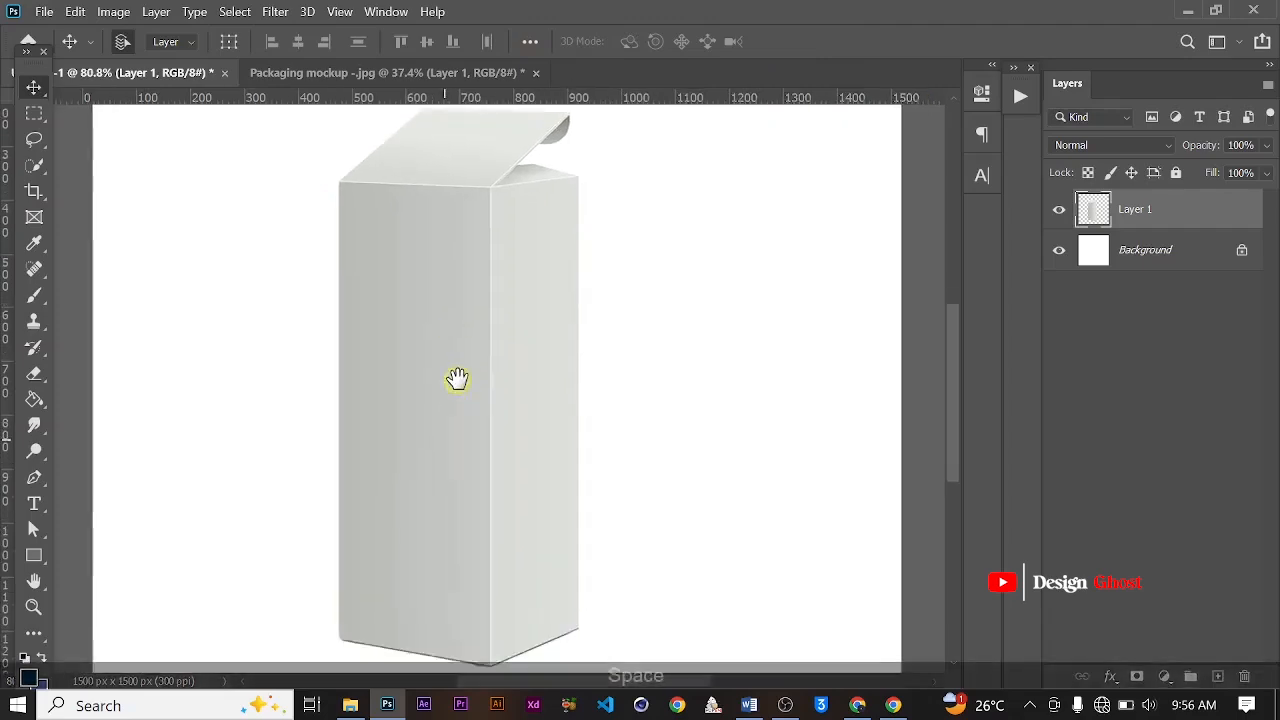
{"action": "scroll", "coordinate": [455, 376], "scroll_direction": "down", "scroll_amount": 2}
{"action": "scroll", "coordinate": [448, 358], "scroll_direction": "up", "scroll_amount": 3}
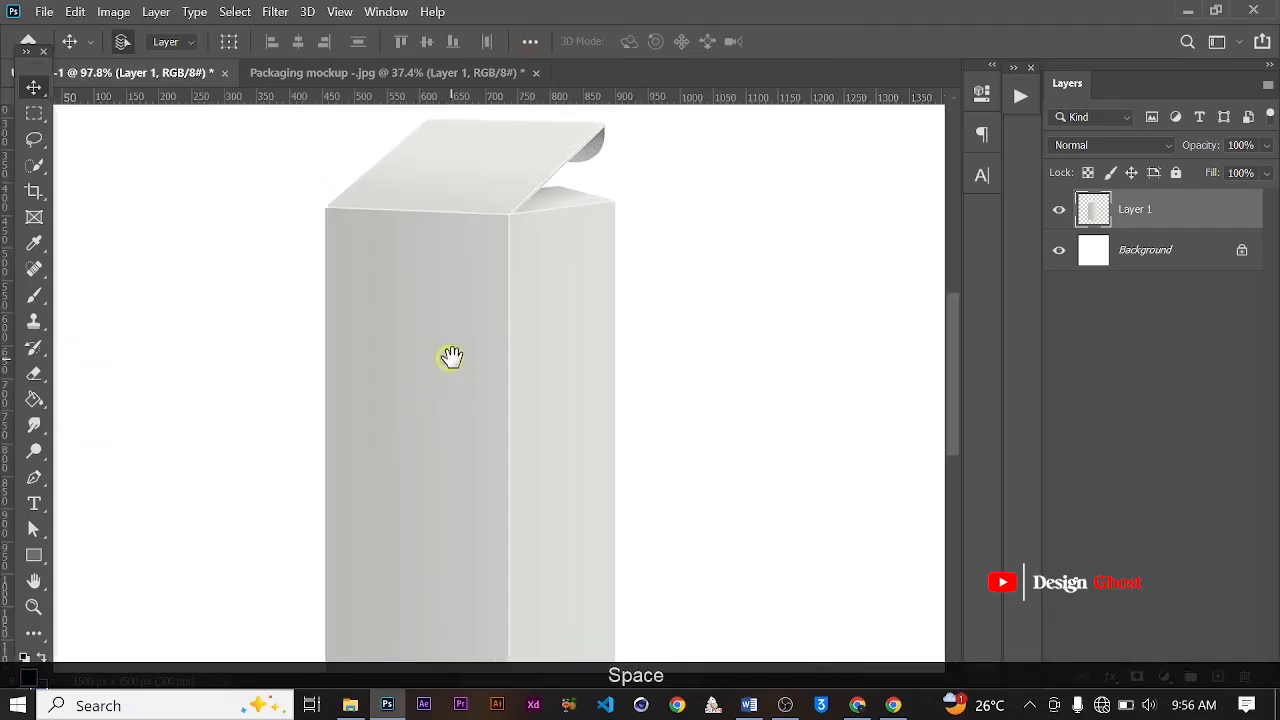
{"action": "left_click_drag", "start_coordinate": [497, 209], "coordinate": [450, 316]}
{"action": "scroll", "coordinate": [468, 296], "scroll_direction": "up", "scroll_amount": 1}
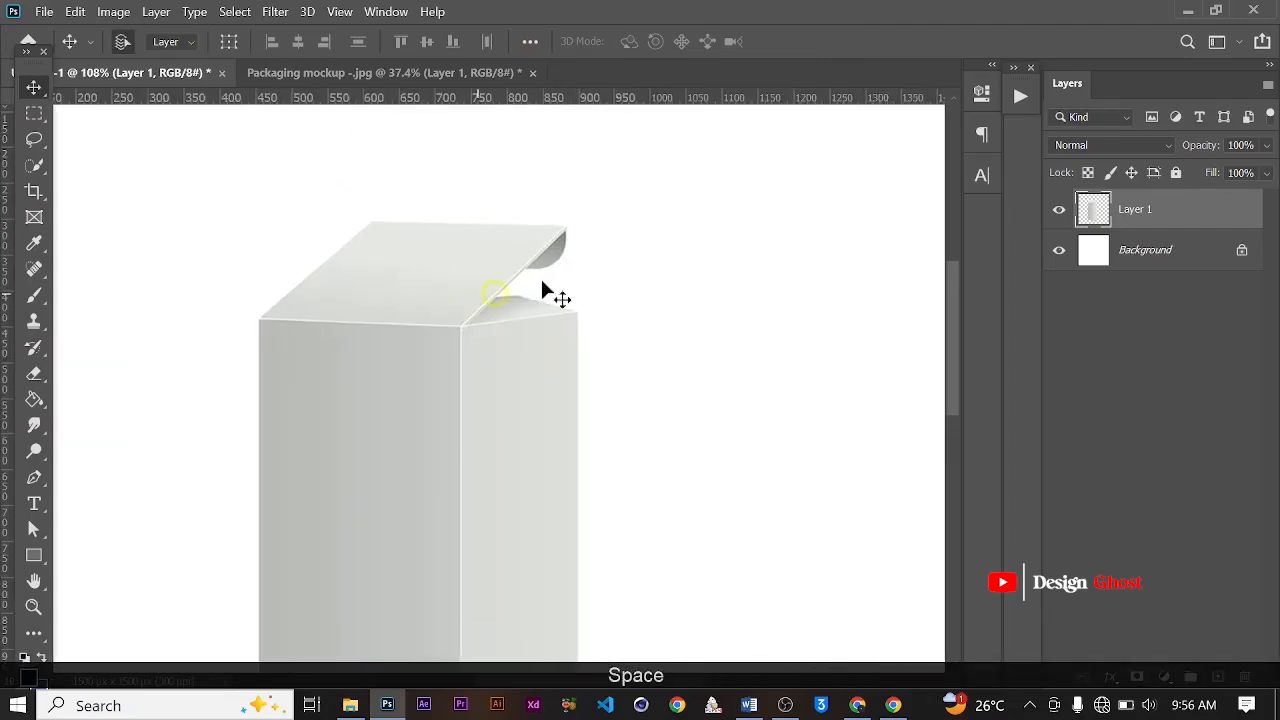
{"action": "left_click", "coordinate": [1059, 250]}
{"action": "scroll", "coordinate": [512, 280], "scroll_direction": "up", "scroll_amount": 6}
{"action": "scroll", "coordinate": [497, 322], "scroll_direction": "up", "scroll_amount": 10}
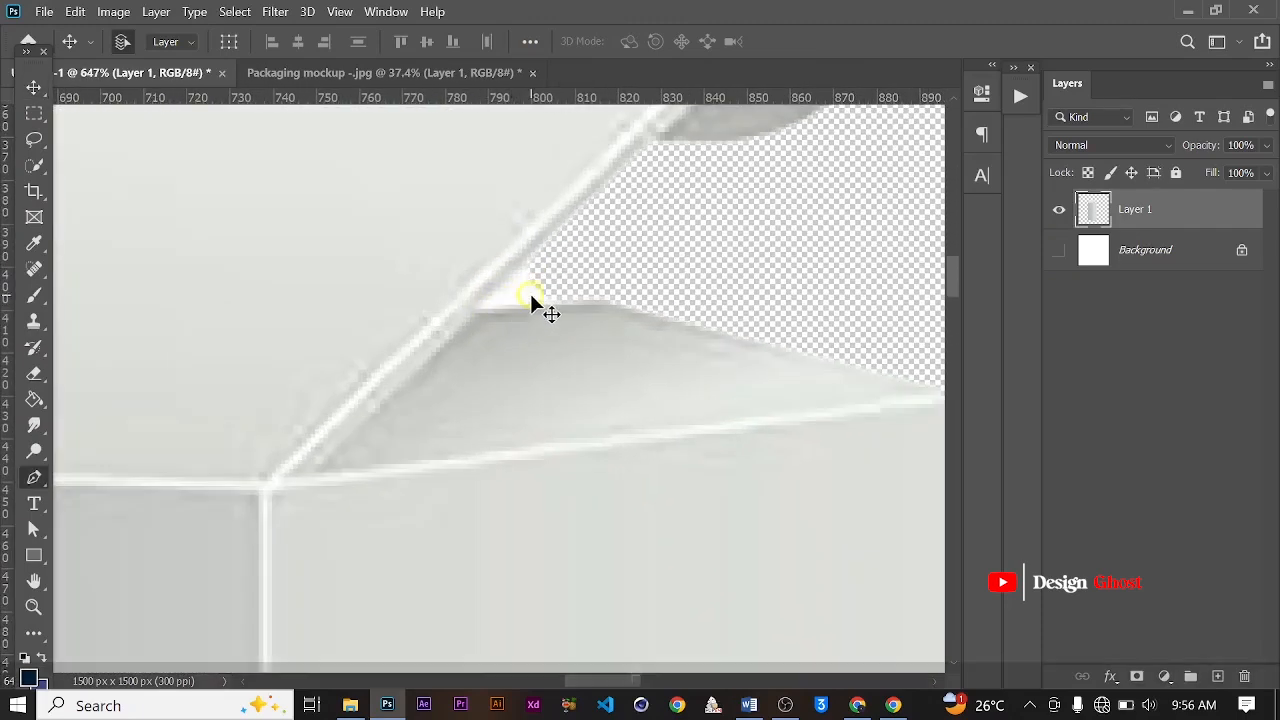
Outline the white leftover area between the lid and the inner flap with a closed Pen tool path
{"action": "key", "text": "p"}
{"action": "scroll", "coordinate": [500, 286], "scroll_direction": "up", "scroll_amount": 4}
{"action": "scroll", "coordinate": [447, 300], "scroll_direction": "up", "scroll_amount": 1}
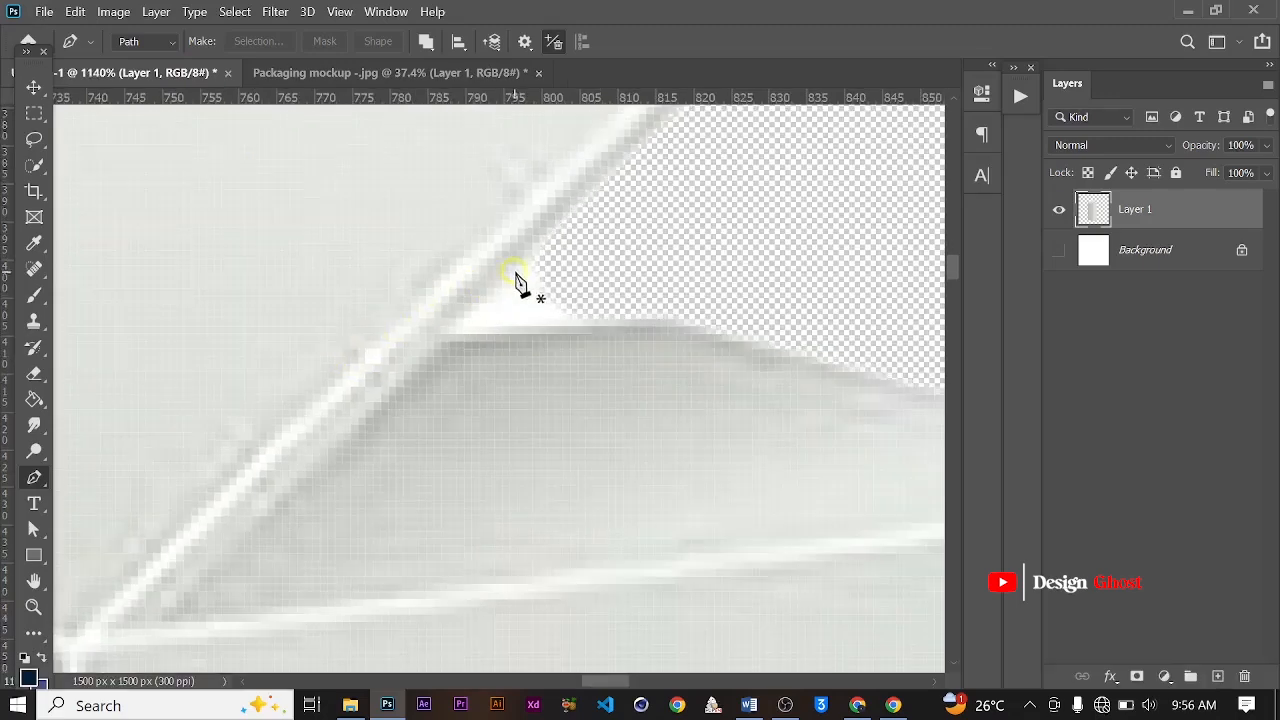
{"action": "left_click", "coordinate": [532, 258]}
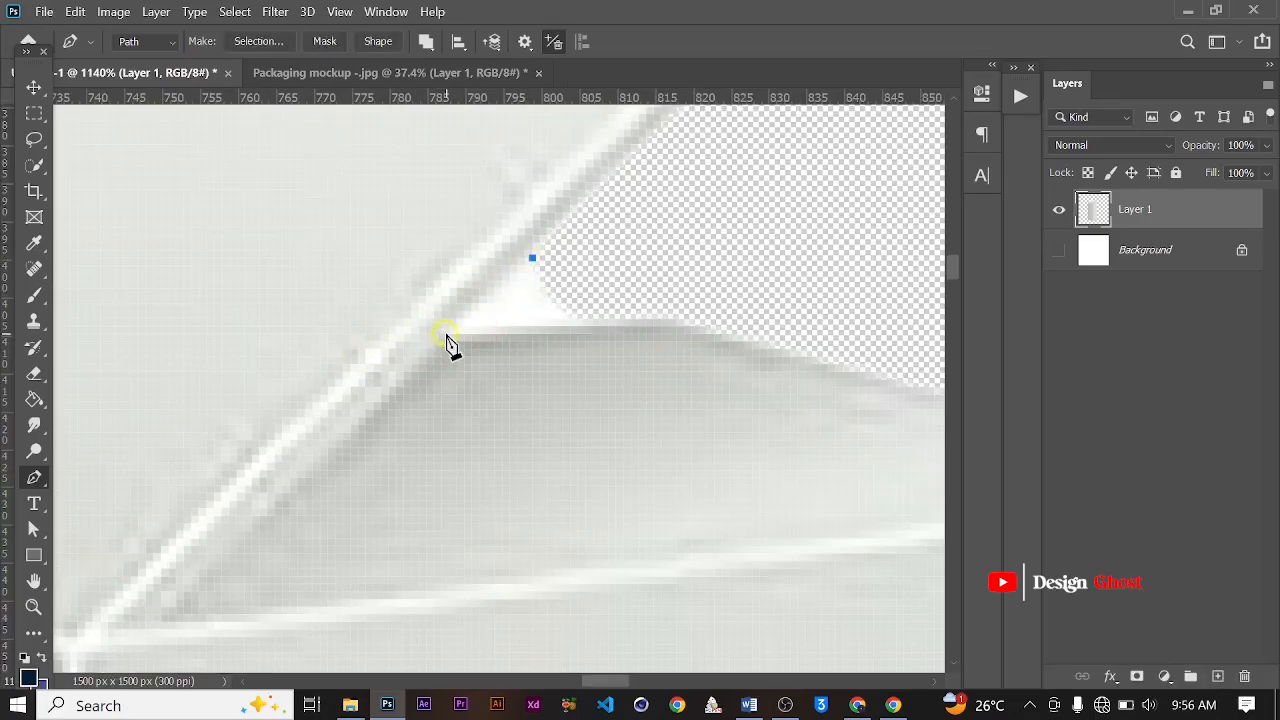
{"action": "left_click", "coordinate": [448, 336]}
{"action": "left_click", "coordinate": [600, 320]}
{"action": "scroll", "coordinate": [620, 270], "scroll_direction": "up", "scroll_amount": 1}
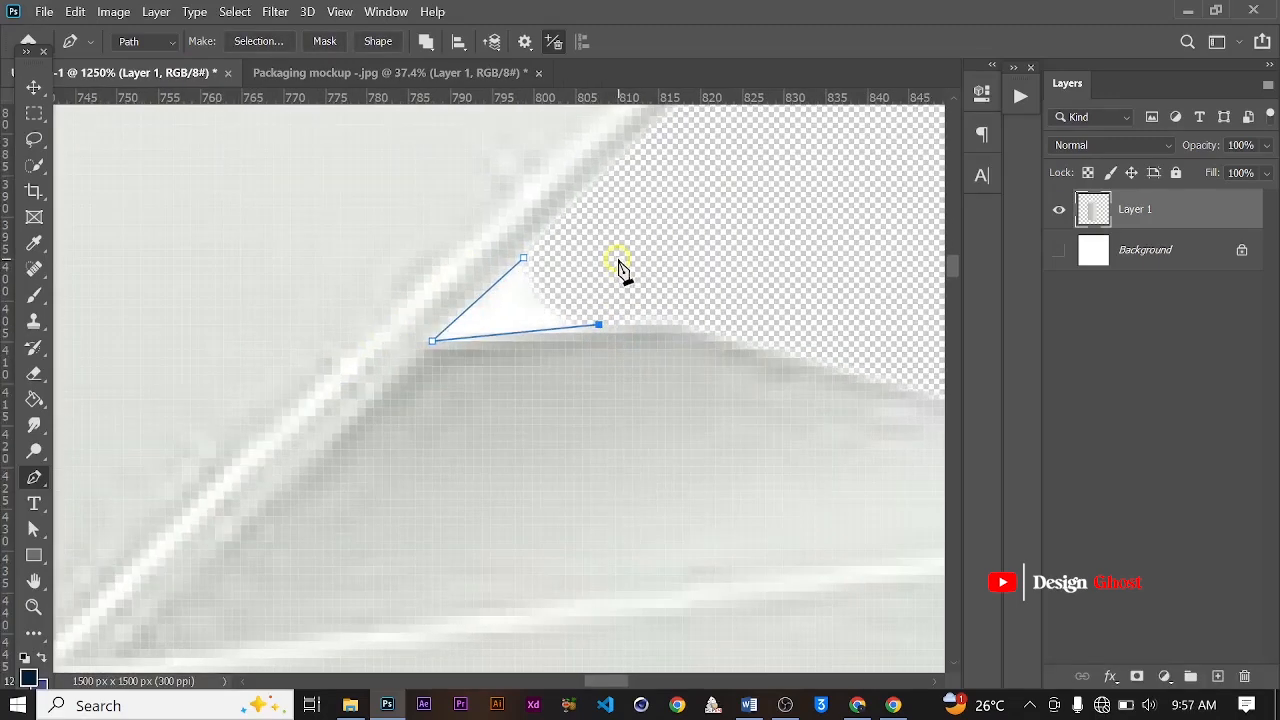
{"action": "left_click", "coordinate": [614, 261]}
{"action": "left_click", "coordinate": [523, 258]}
Turn the path into a selection, delete the white leftover area from the box layer and deselect
{"action": "right_click", "coordinate": [540, 262]}
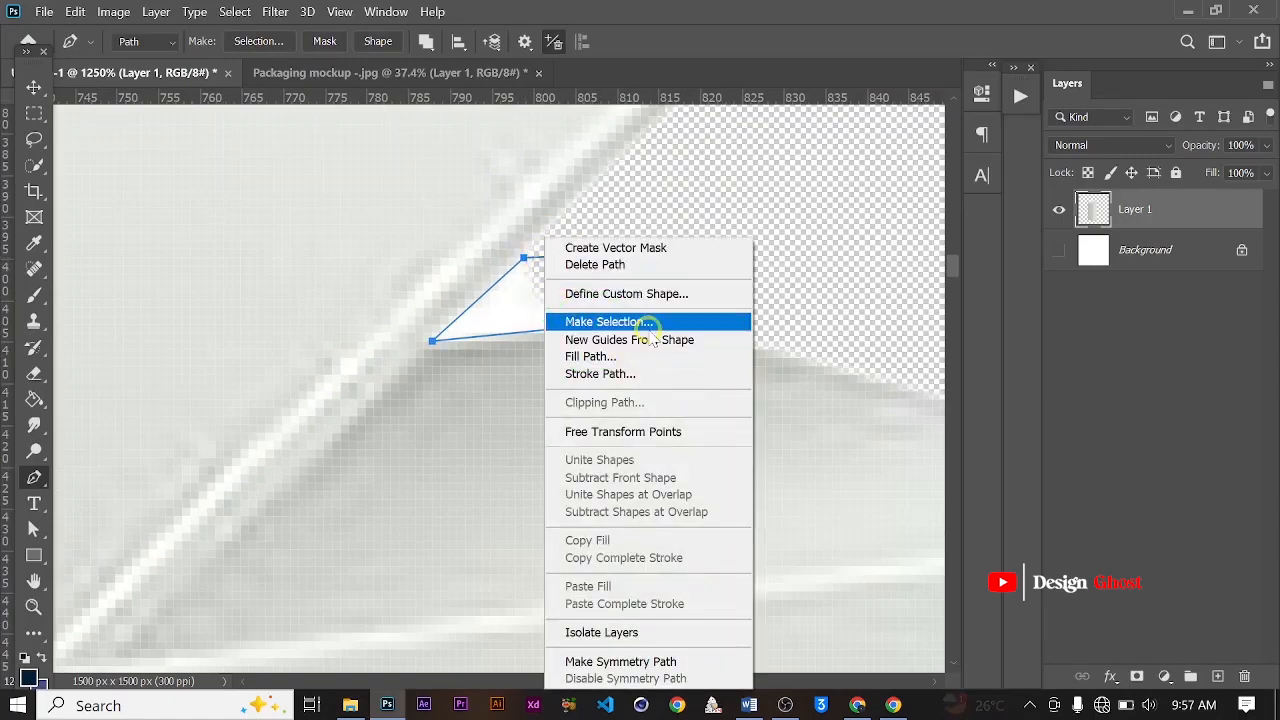
{"action": "left_click", "coordinate": [648, 322]}
{"action": "left_click", "coordinate": [745, 167]}
{"action": "key", "text": "Delete"}
{"action": "key", "text": "ctrl+d"}
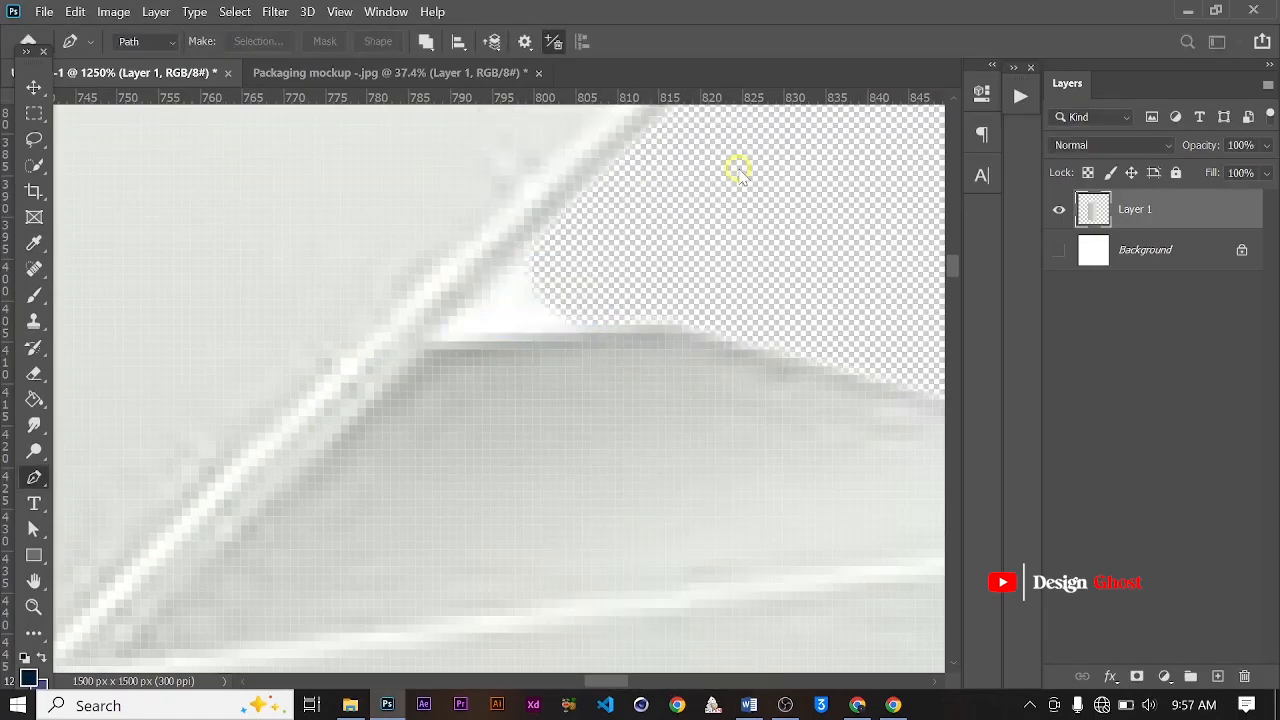
{"action": "key", "text": "BackSpace"}
{"action": "key", "text": "ctrl+d"}
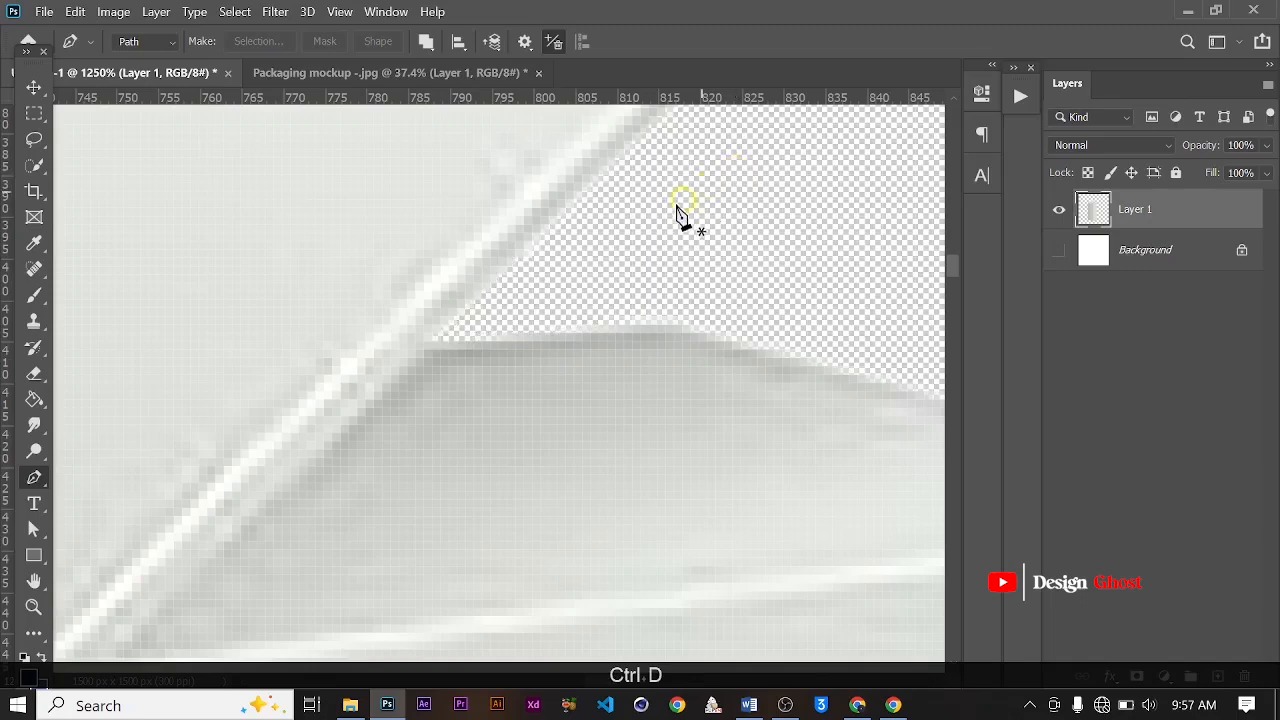
Draw a Pen path along the box's bottom edge, just above the dark line, from the left corner through the front corner to the right corner
{"action": "key", "text": "ctrl+0"}
{"action": "scroll", "coordinate": [396, 430], "scroll_direction": "up", "scroll_amount": 4}
{"action": "left_click_drag", "start_coordinate": [440, 526], "coordinate": [424, 268]}
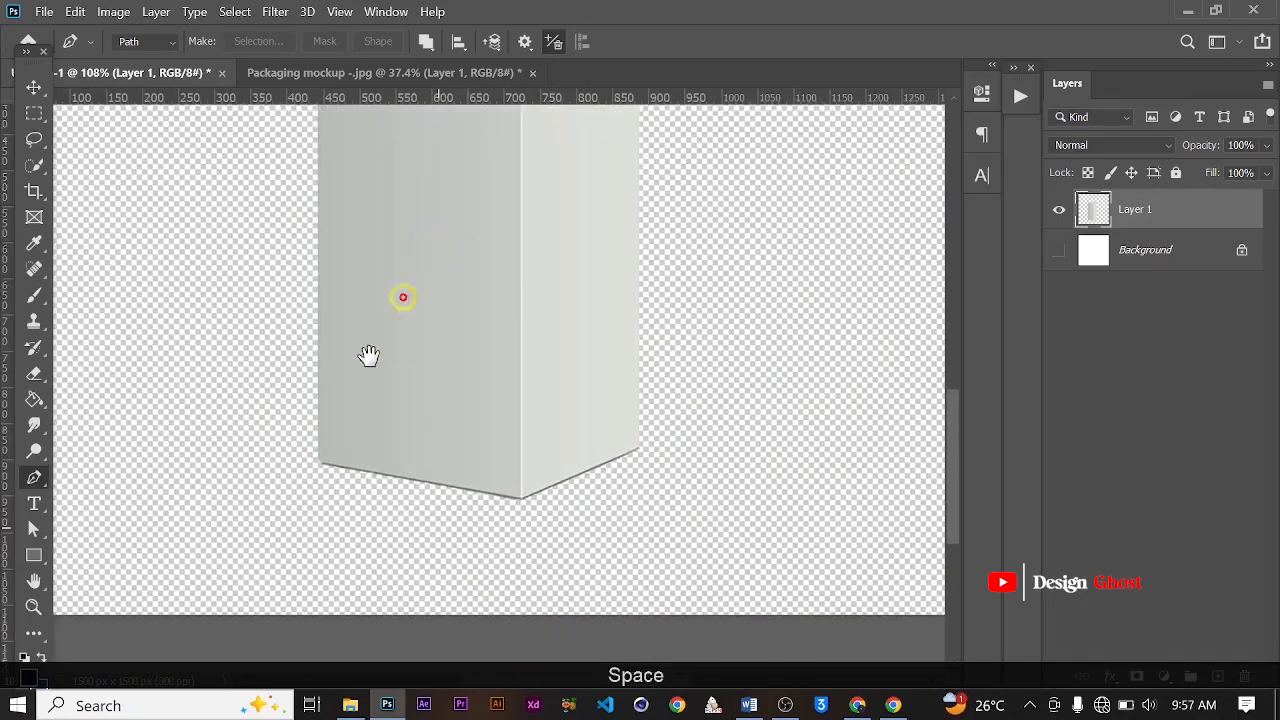
{"action": "scroll", "coordinate": [326, 436], "scroll_direction": "up", "scroll_amount": 7}
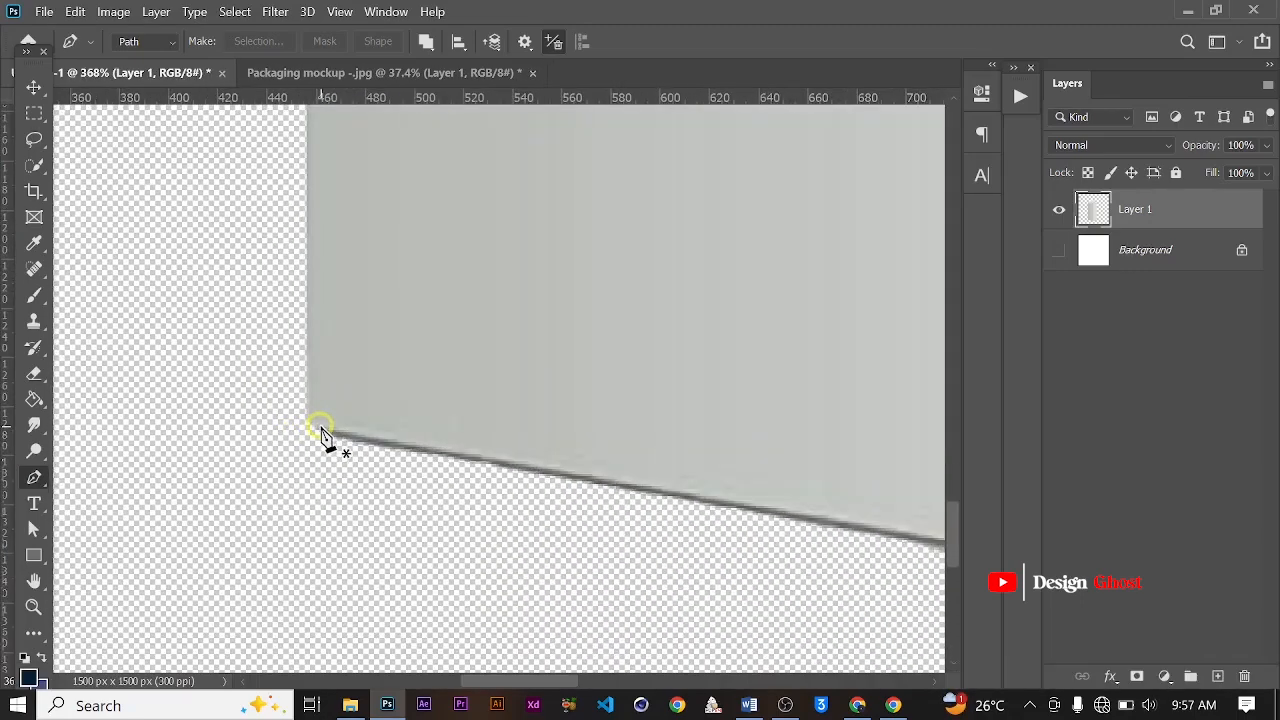
{"action": "left_click", "coordinate": [316, 436]}
{"action": "scroll", "coordinate": [417, 414], "scroll_direction": "down", "scroll_amount": 3}
{"action": "left_click_drag", "start_coordinate": [731, 375], "coordinate": [417, 323]}
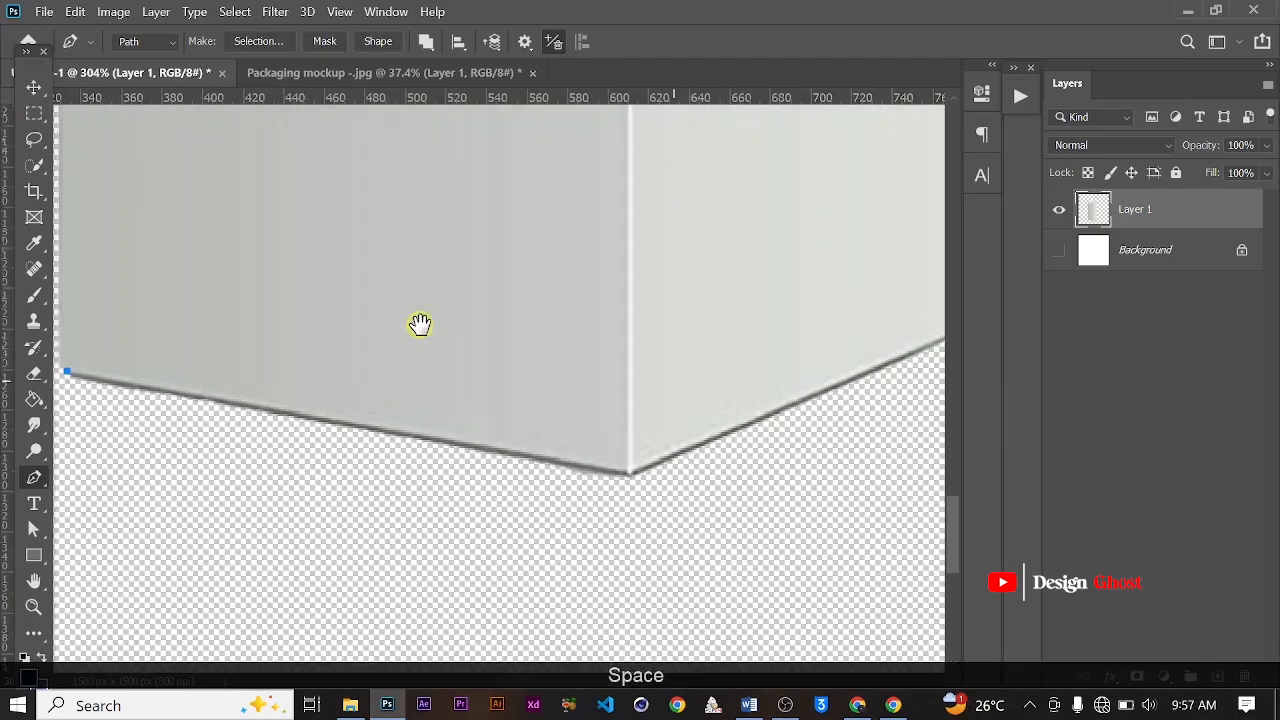
{"action": "scroll", "coordinate": [655, 462], "scroll_direction": "up", "scroll_amount": 5}
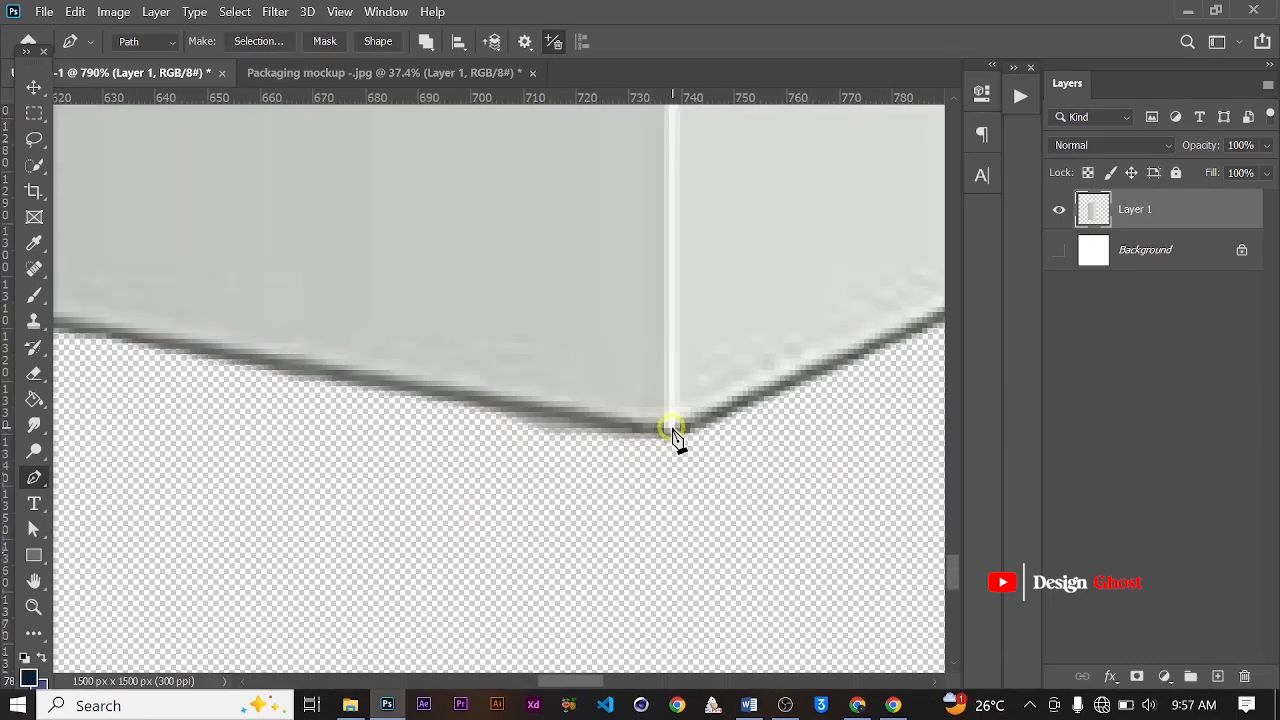
{"action": "left_click", "coordinate": [669, 428]}
{"action": "scroll", "coordinate": [672, 430], "scroll_direction": "down", "scroll_amount": 3}
{"action": "left_click_drag", "start_coordinate": [654, 417], "coordinate": [331, 537]}
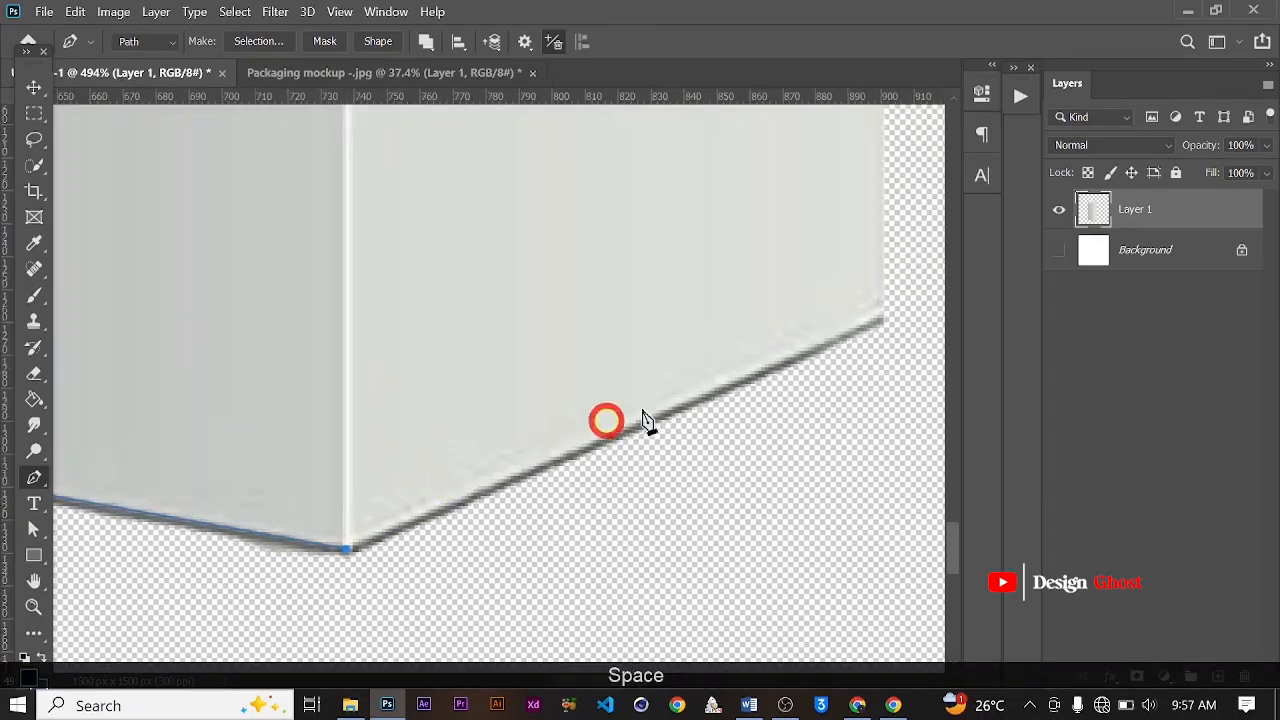
{"action": "left_click", "coordinate": [882, 316]}
Shift the path's last anchor point slightly outward past the box's bottom-right corner
{"action": "scroll", "coordinate": [706, 353], "scroll_direction": "down", "scroll_amount": 4}
{"action": "left_click_drag", "start_coordinate": [704, 352], "coordinate": [583, 383]}
{"action": "scroll", "coordinate": [751, 368], "scroll_direction": "up", "scroll_amount": 2}
{"action": "scroll", "coordinate": [700, 365], "scroll_direction": "up", "scroll_amount": 3}
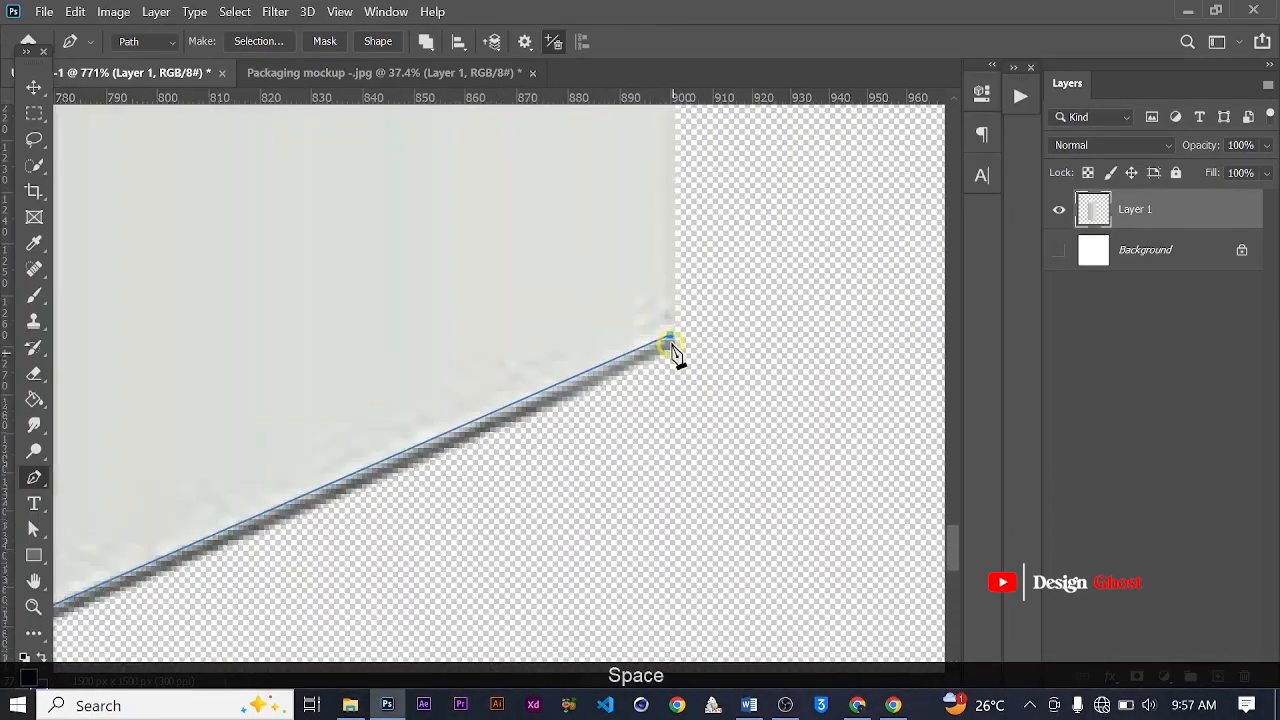
{"action": "left_click", "coordinate": [671, 339], "text": "ctrl"}
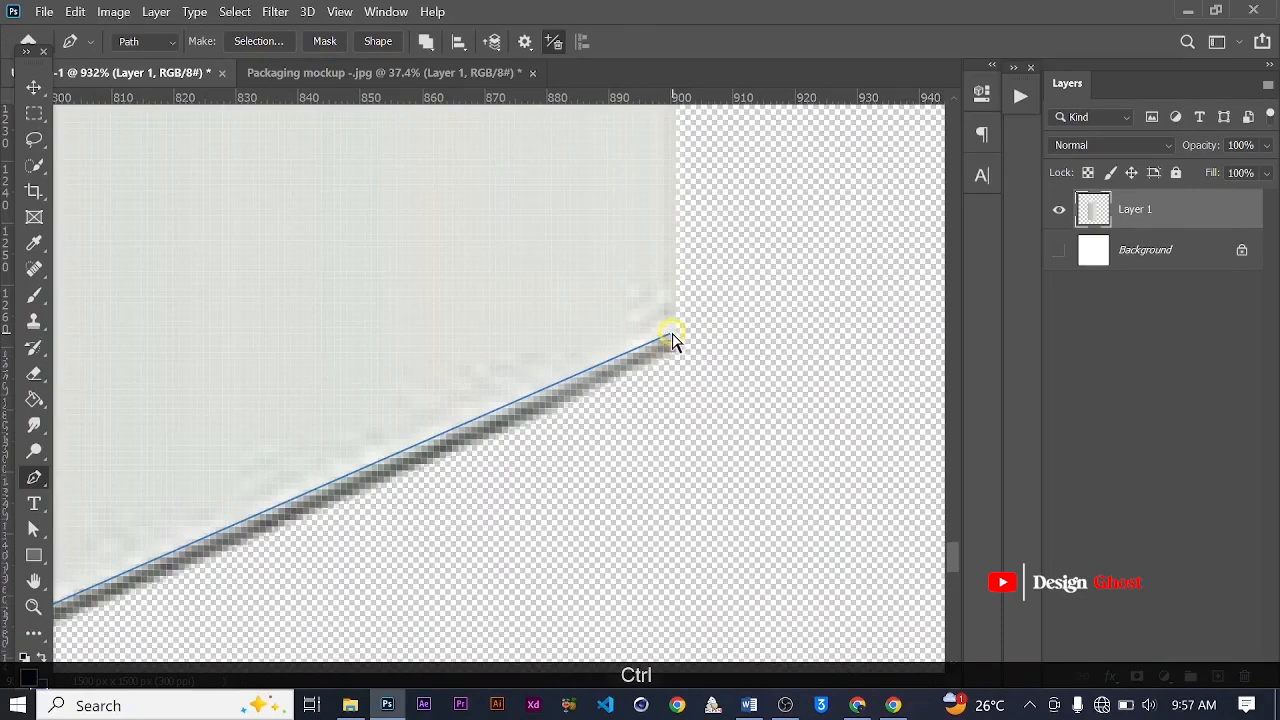
{"action": "left_click_drag", "start_coordinate": [672, 334], "coordinate": [696, 332]}
{"action": "scroll", "coordinate": [700, 342], "scroll_direction": "down", "scroll_amount": 3}
{"action": "left_click_drag", "start_coordinate": [800, 451], "coordinate": [691, 487]}
{"action": "scroll", "coordinate": [691, 485], "scroll_direction": "down", "scroll_amount": 3}
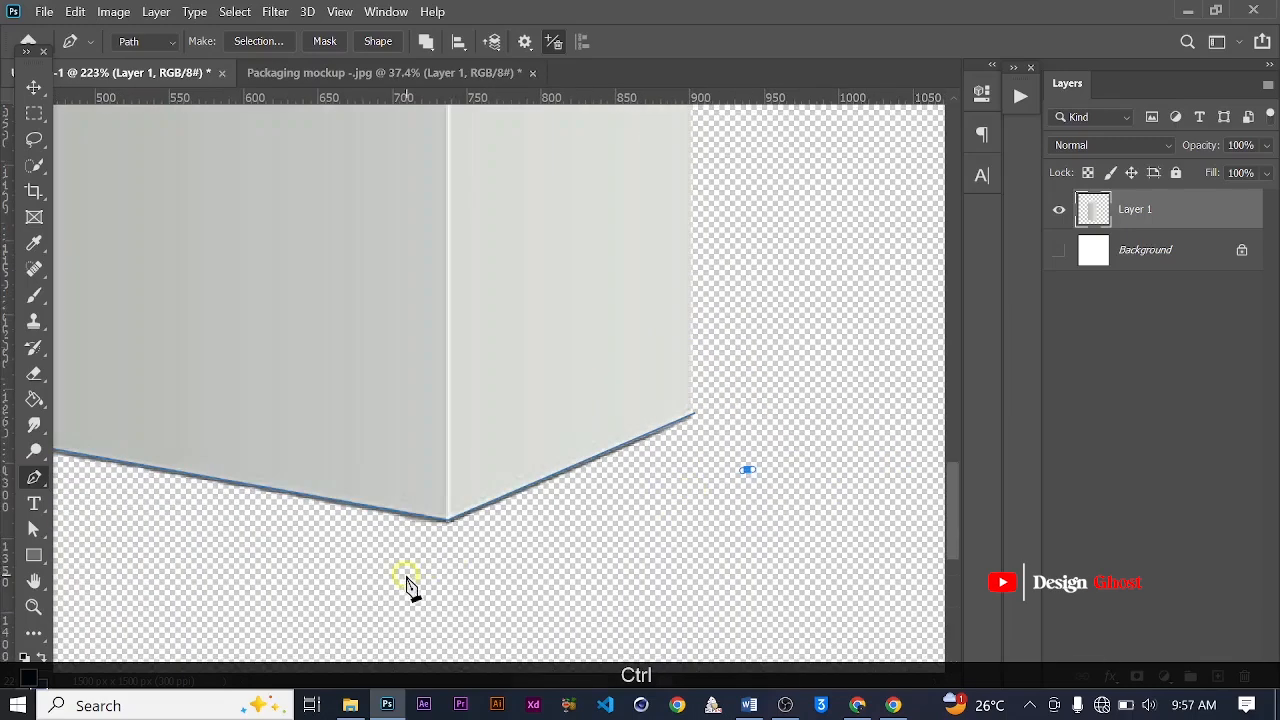
{"action": "left_click", "coordinate": [407, 575]}
{"action": "key", "text": "ctrl+z"}
{"action": "key", "text": "ctrl+z"}
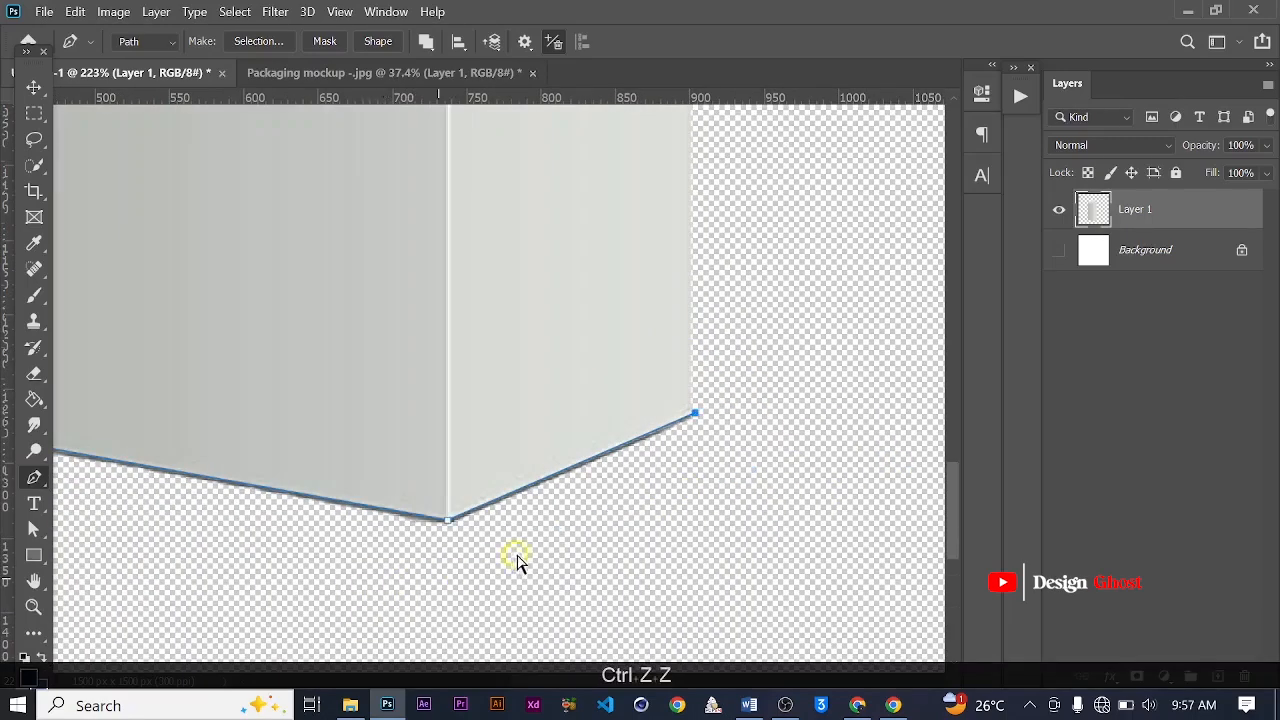
Extend the Pen path loosely around the area below the box and back to the box's bottom-left corner
{"action": "scroll", "coordinate": [690, 425], "scroll_direction": "up", "scroll_amount": 2}
{"action": "scroll", "coordinate": [690, 425], "scroll_direction": "up", "scroll_amount": 3}
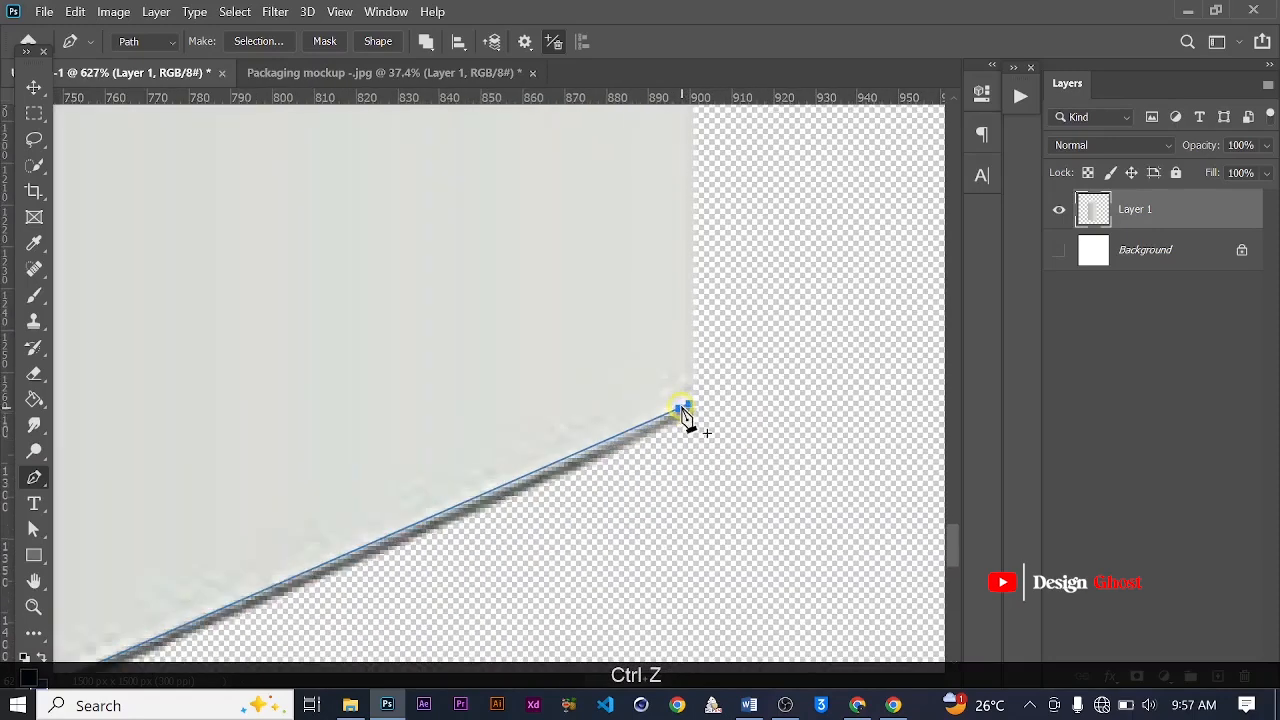
{"action": "scroll", "coordinate": [706, 398], "scroll_direction": "up", "scroll_amount": 2}
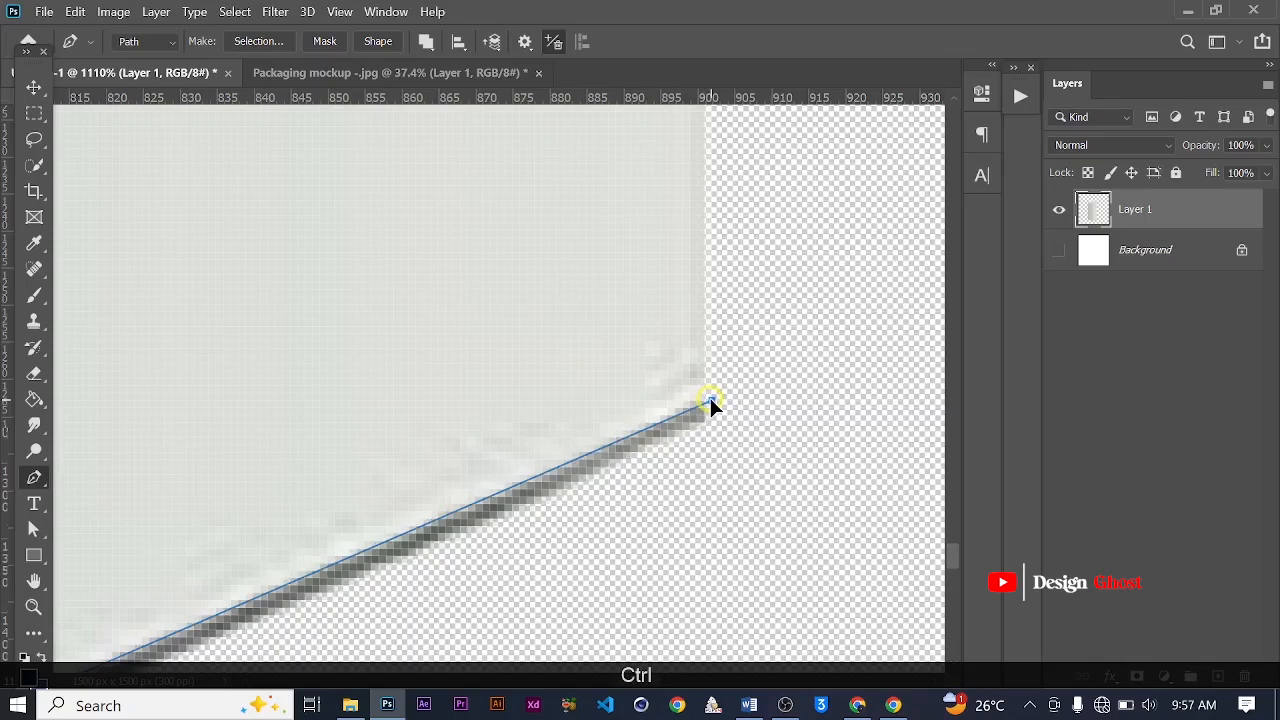
{"action": "scroll", "coordinate": [708, 400], "scroll_direction": "down", "scroll_amount": 8}
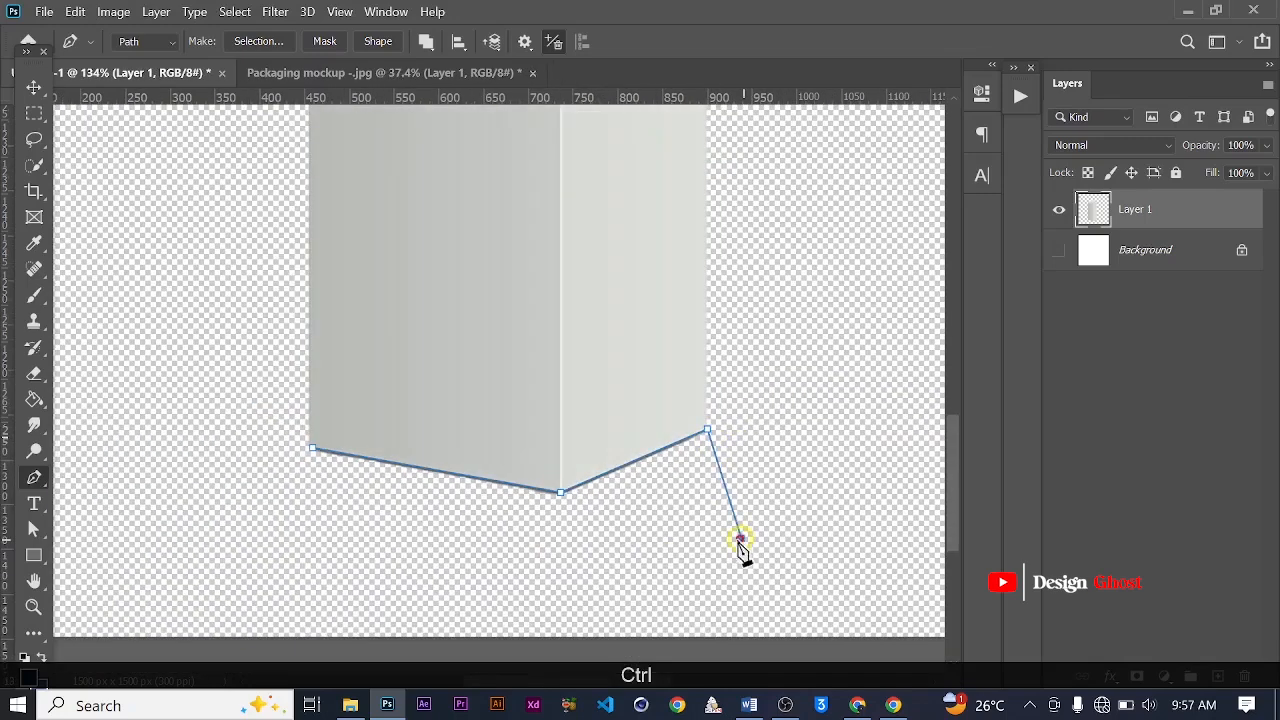
{"action": "left_click", "coordinate": [741, 538]}
{"action": "left_click", "coordinate": [437, 560]}
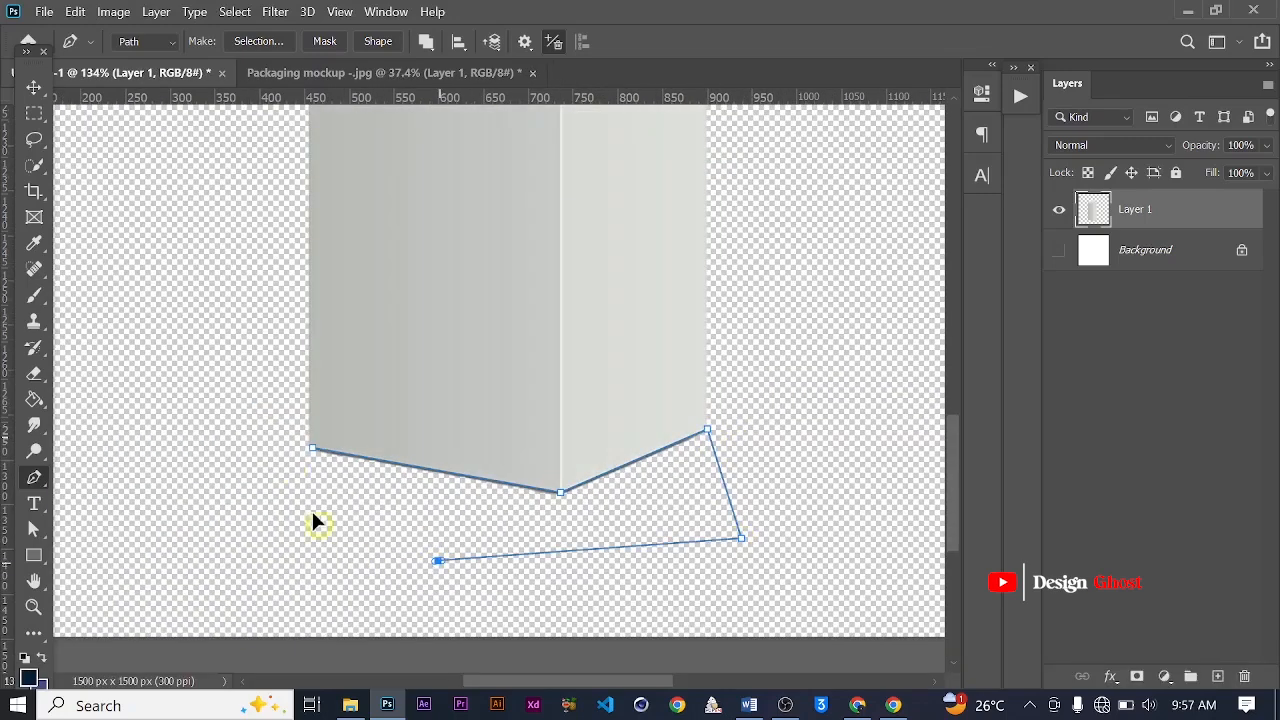
{"action": "left_click", "coordinate": [321, 453]}
Turn the path into a selection with 0 px feather, delete the dark bottom edge from the box layer and deselect
{"action": "right_click", "coordinate": [384, 490]}
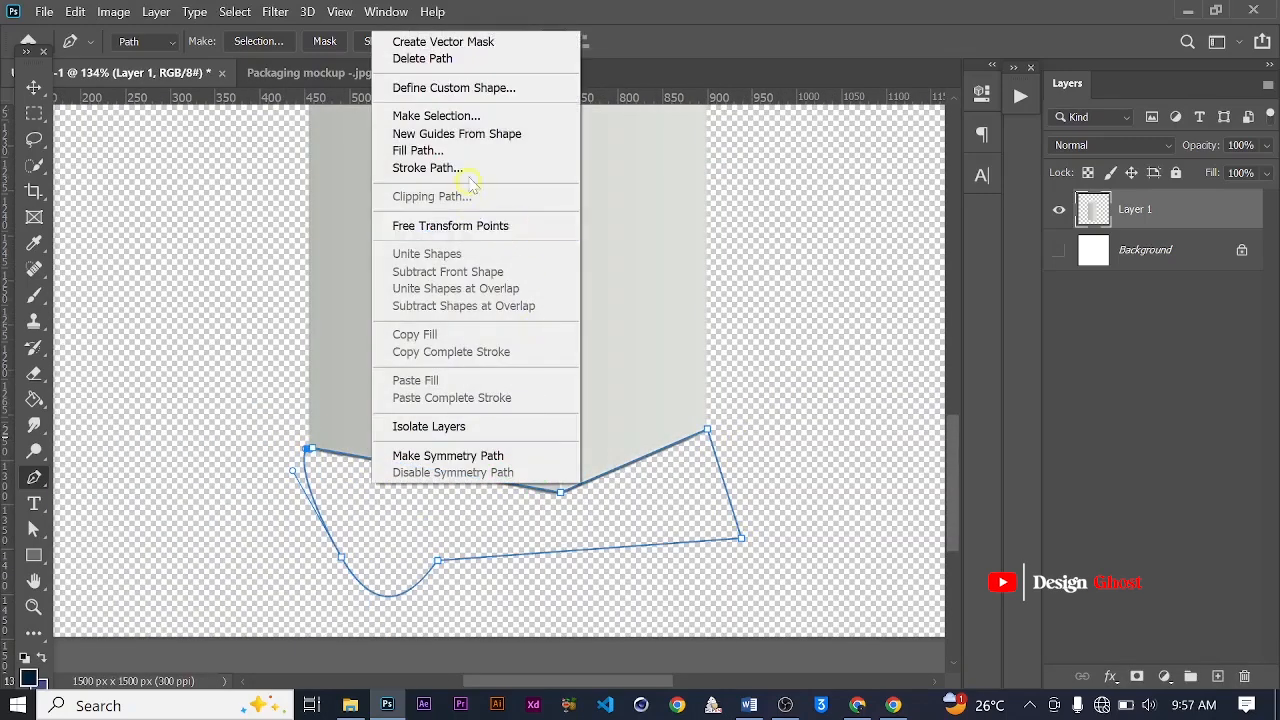
{"action": "left_click", "coordinate": [505, 118]}
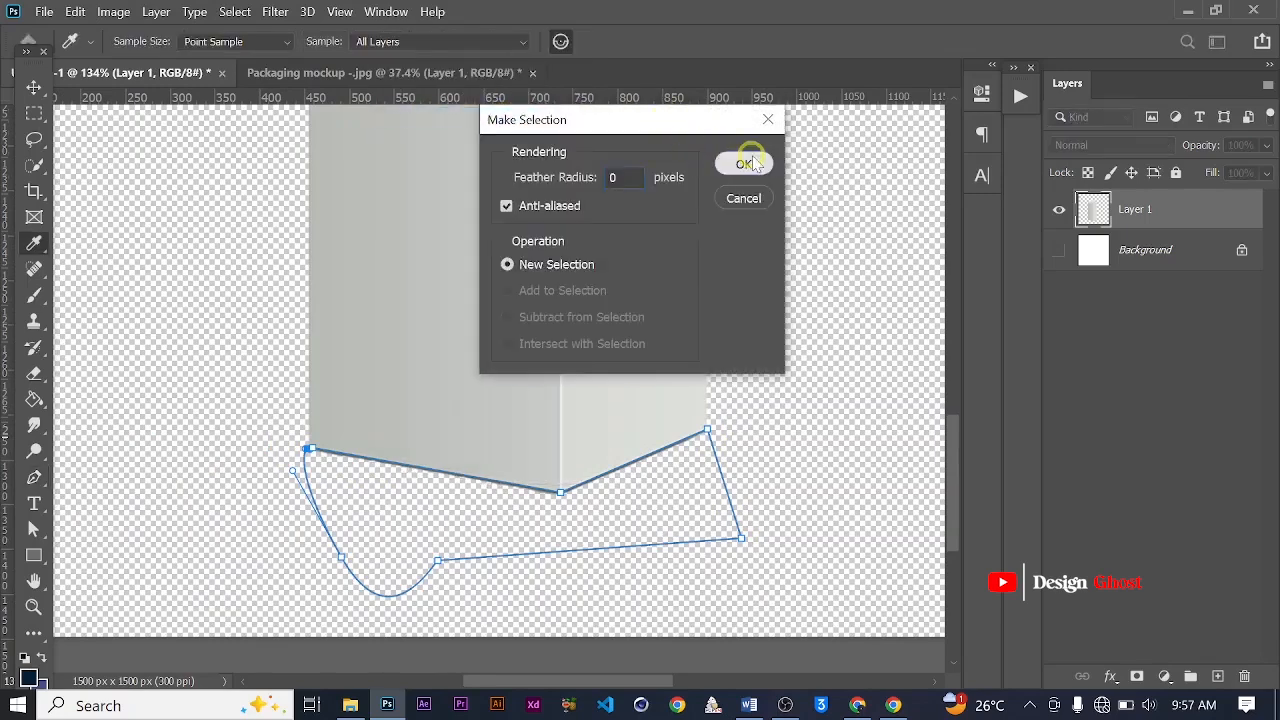
{"action": "left_click", "coordinate": [746, 162]}
{"action": "key", "text": "Backspace"}
{"action": "key", "text": "Backspace"}
{"action": "key", "text": "Backspace"}
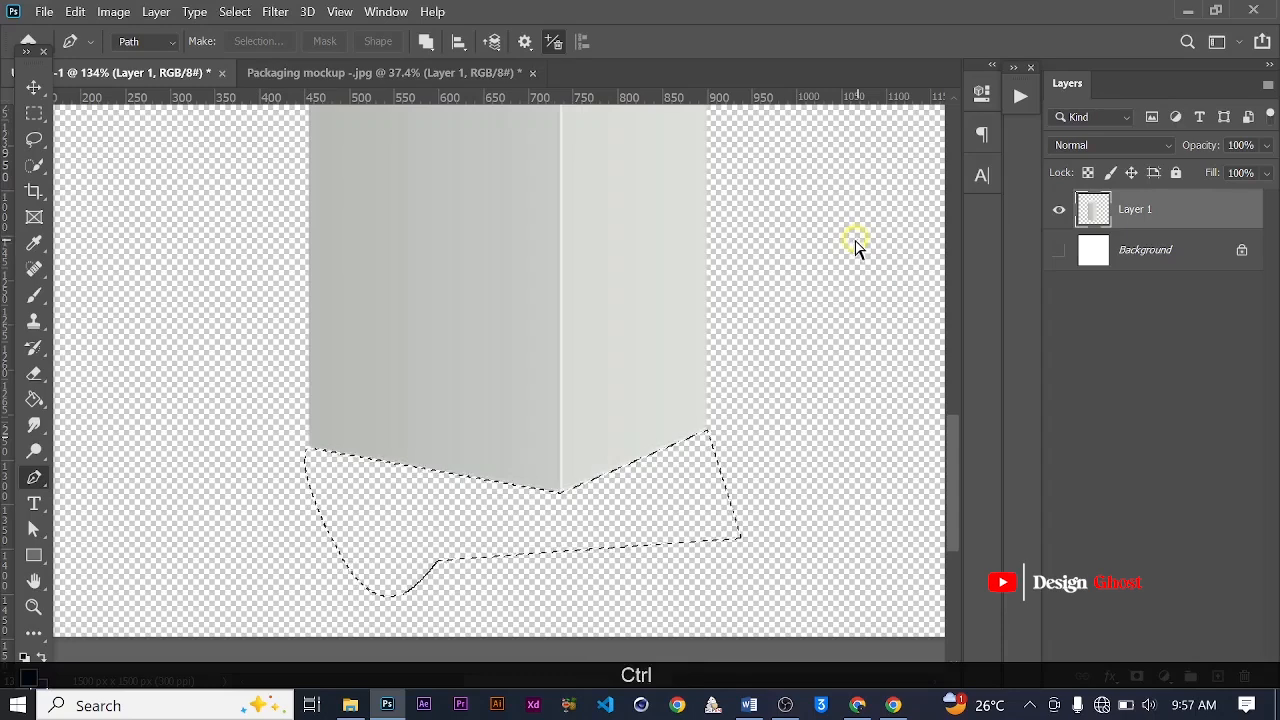
{"action": "key", "text": "ctrl+d"}
{"action": "key", "text": "ctrl+0"}
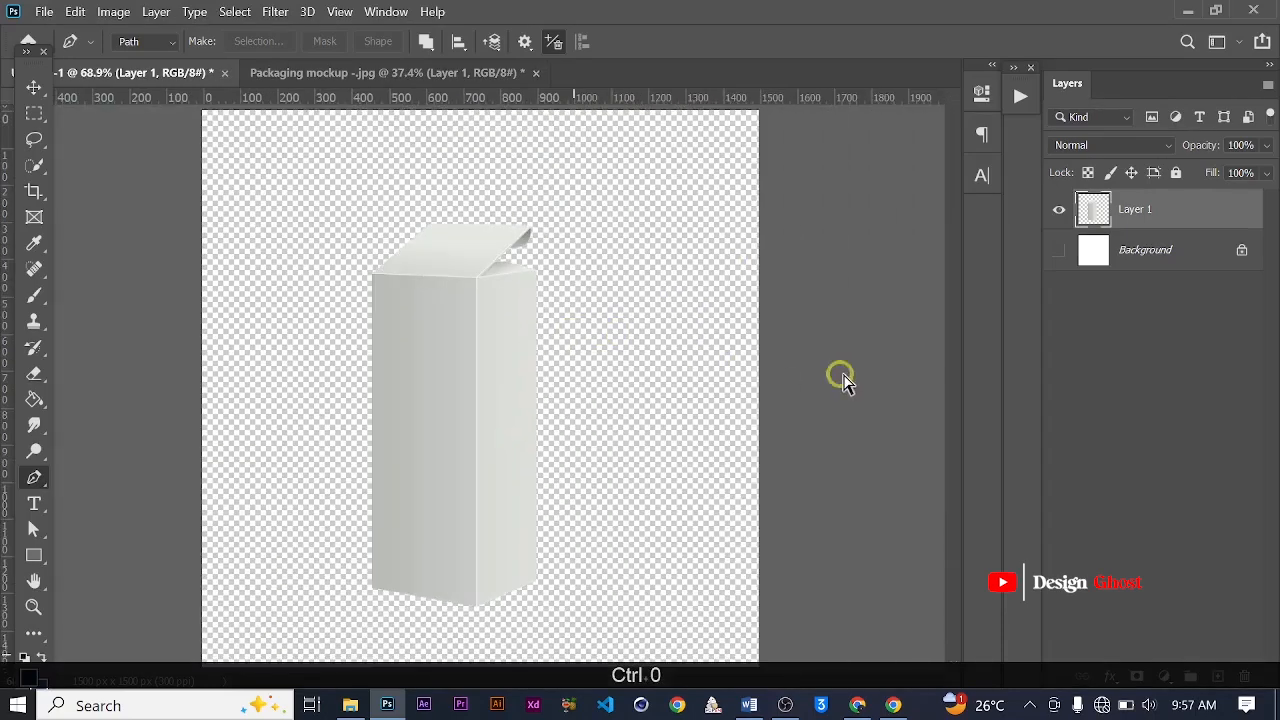
Make the white Background layer visible and check the cleaned box edges against it
{"action": "left_click", "coordinate": [1062, 262]}
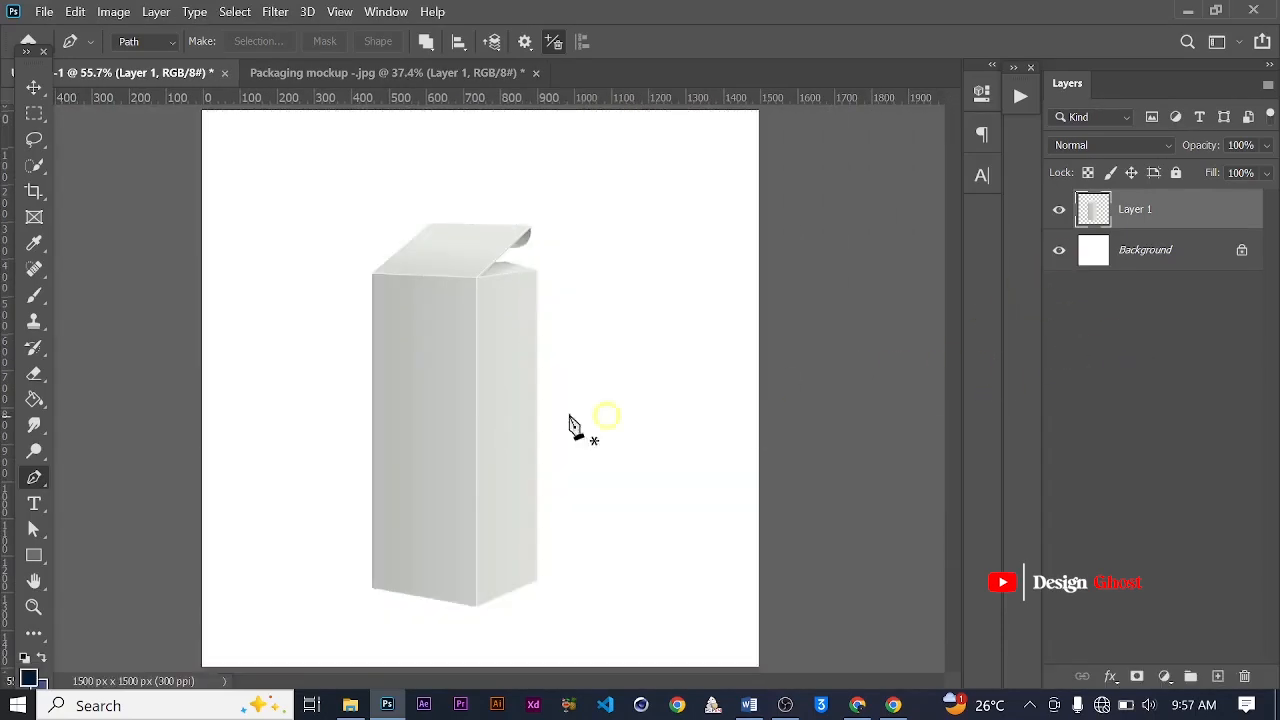
{"action": "scroll", "coordinate": [405, 395], "scroll_direction": "up", "scroll_amount": 2}
{"action": "left_click", "coordinate": [33, 87]}
{"action": "scroll", "coordinate": [328, 374], "scroll_direction": "up", "scroll_amount": 4}
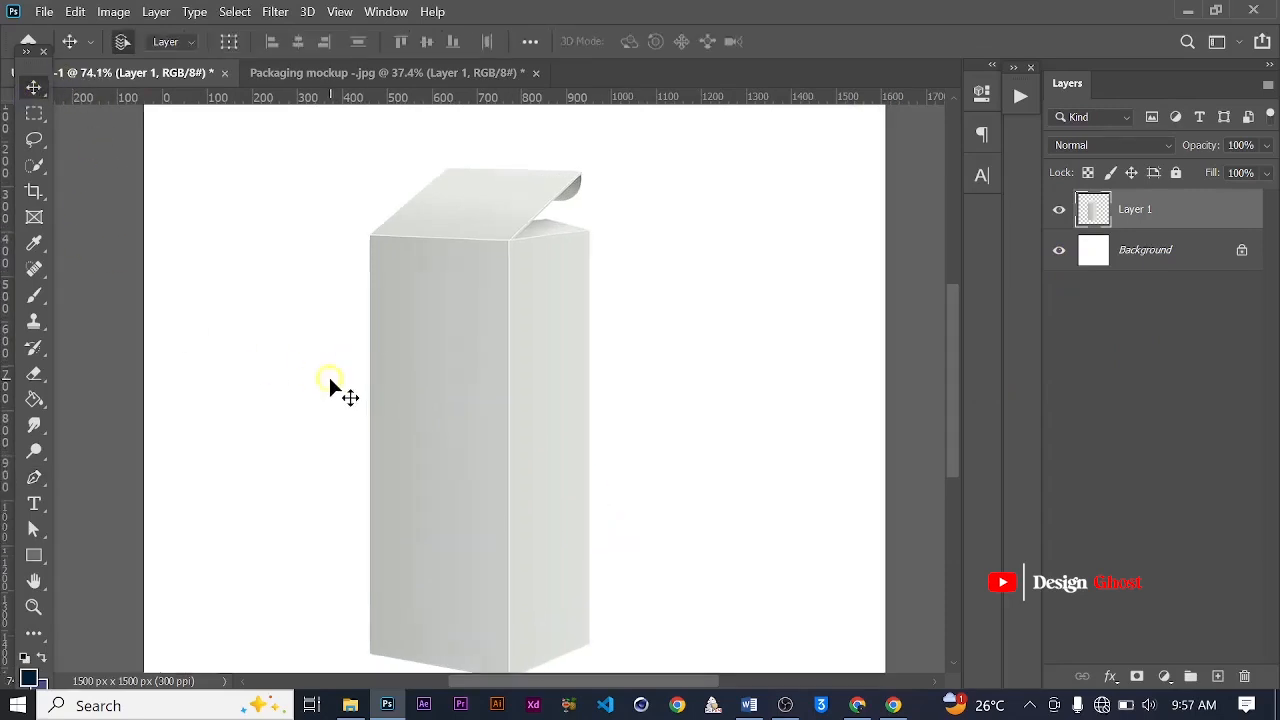
{"action": "scroll", "coordinate": [517, 370], "scroll_direction": "down", "scroll_amount": 3}
{"action": "key", "text": "Return"}
{"action": "key", "text": "ctrl+0"}
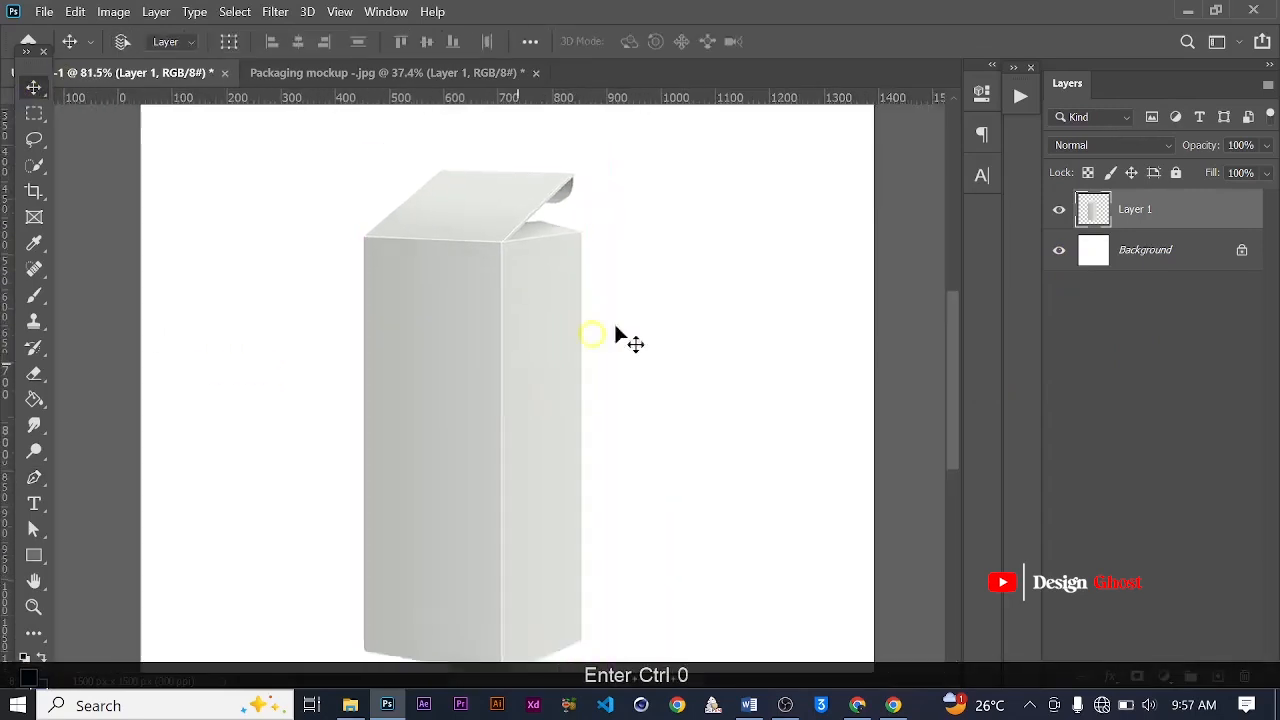
Rename Layer 1 as Box
{"action": "double_click", "coordinate": [1134, 208]}
{"action": "key", "text": "Caps_Lock"}
{"action": "type", "text": "Box"}
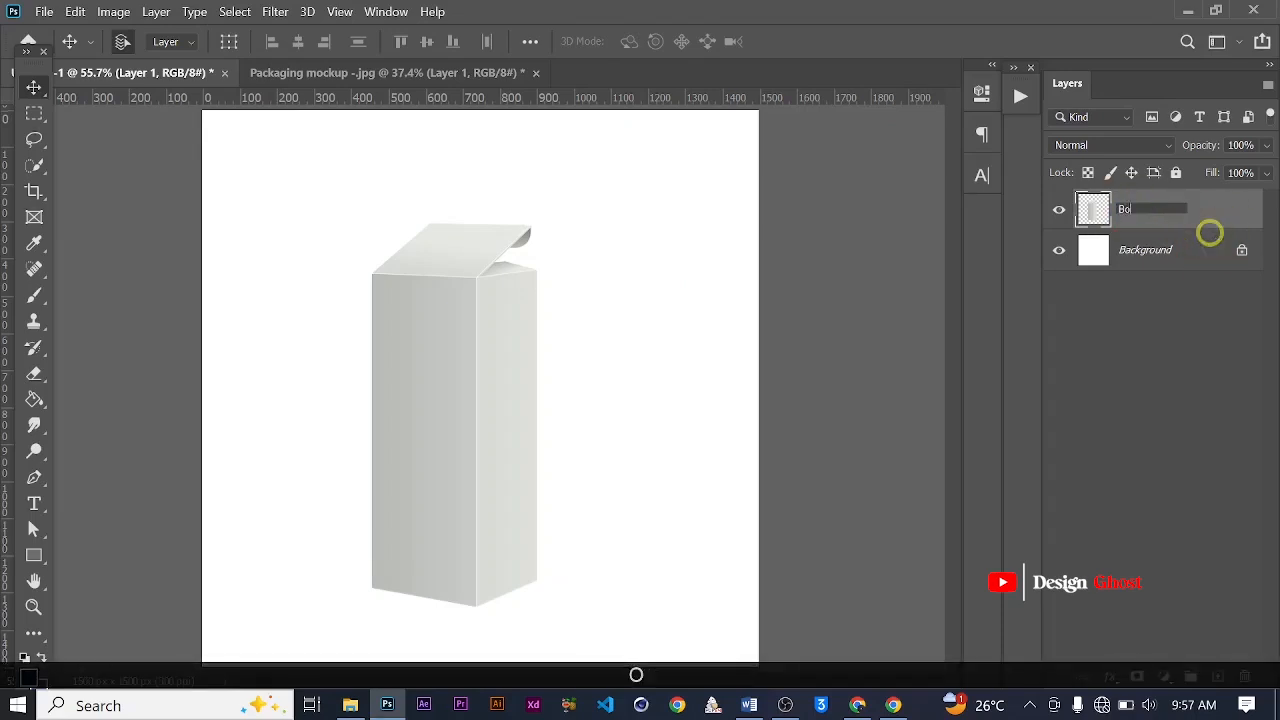
{"action": "key", "text": "Return"}
Draw a rectangle shape about 175 px wide and 918 px high over the box's narrow right side face
{"action": "scroll", "coordinate": [783, 242], "scroll_direction": "up", "scroll_amount": 4}
{"action": "key", "text": "space"}
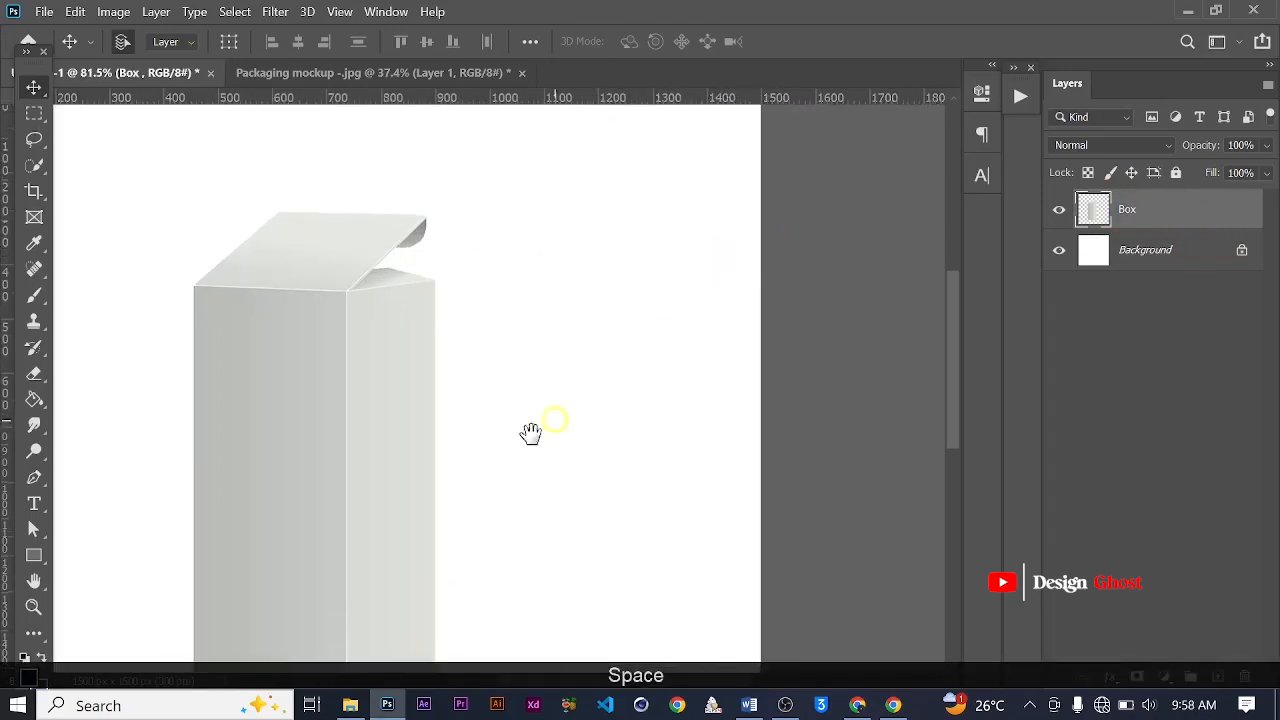
{"action": "left_click_drag", "start_coordinate": [481, 469], "coordinate": [680, 273]}
{"action": "scroll", "coordinate": [642, 298], "scroll_direction": "down", "scroll_amount": 2}
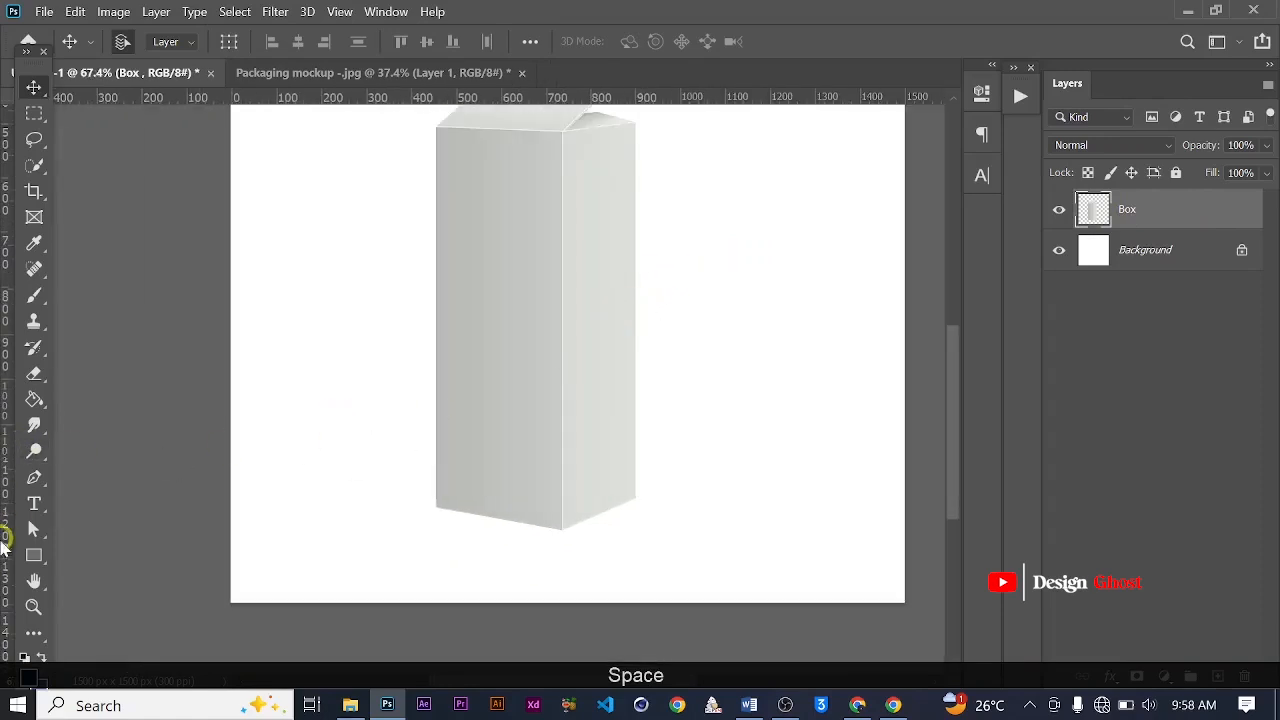
{"action": "left_click", "coordinate": [29, 559]}
{"action": "key", "text": "ctrl+0"}
{"action": "scroll", "coordinate": [484, 280], "scroll_direction": "up", "scroll_amount": 2}
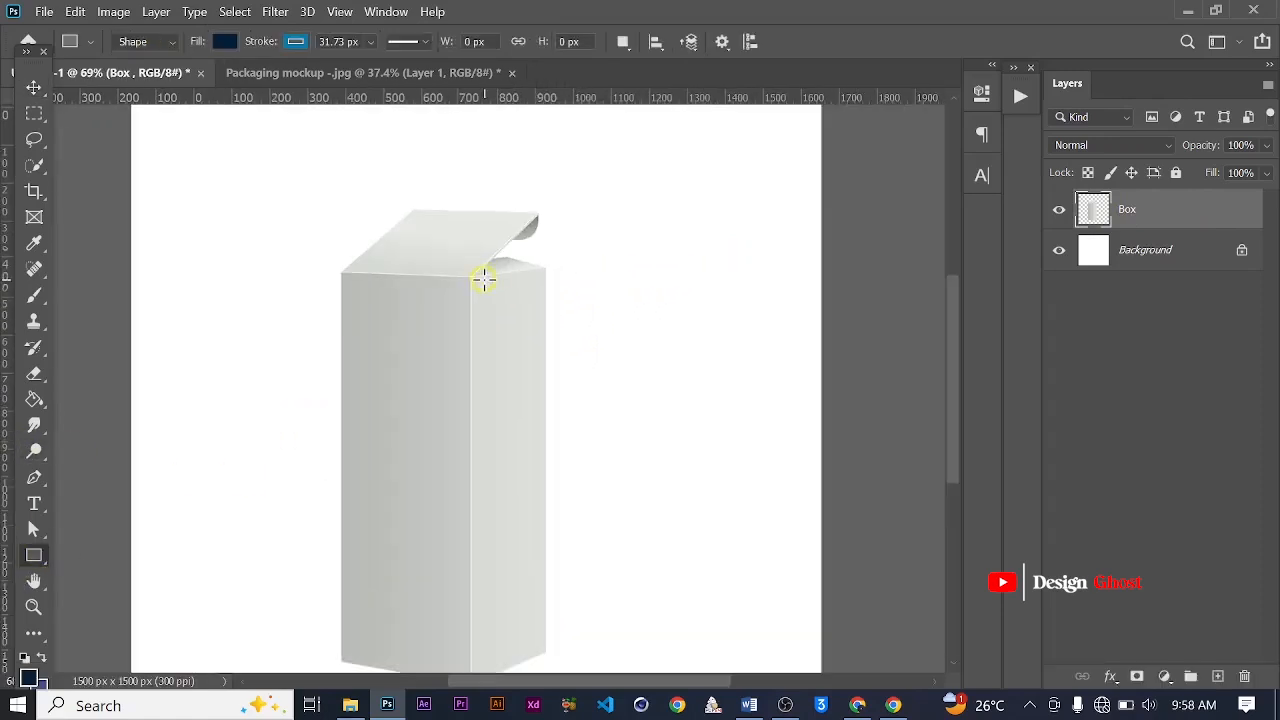
{"action": "left_click_drag", "start_coordinate": [469, 269], "coordinate": [549, 661]}
{"action": "key", "text": "ctrl+0"}
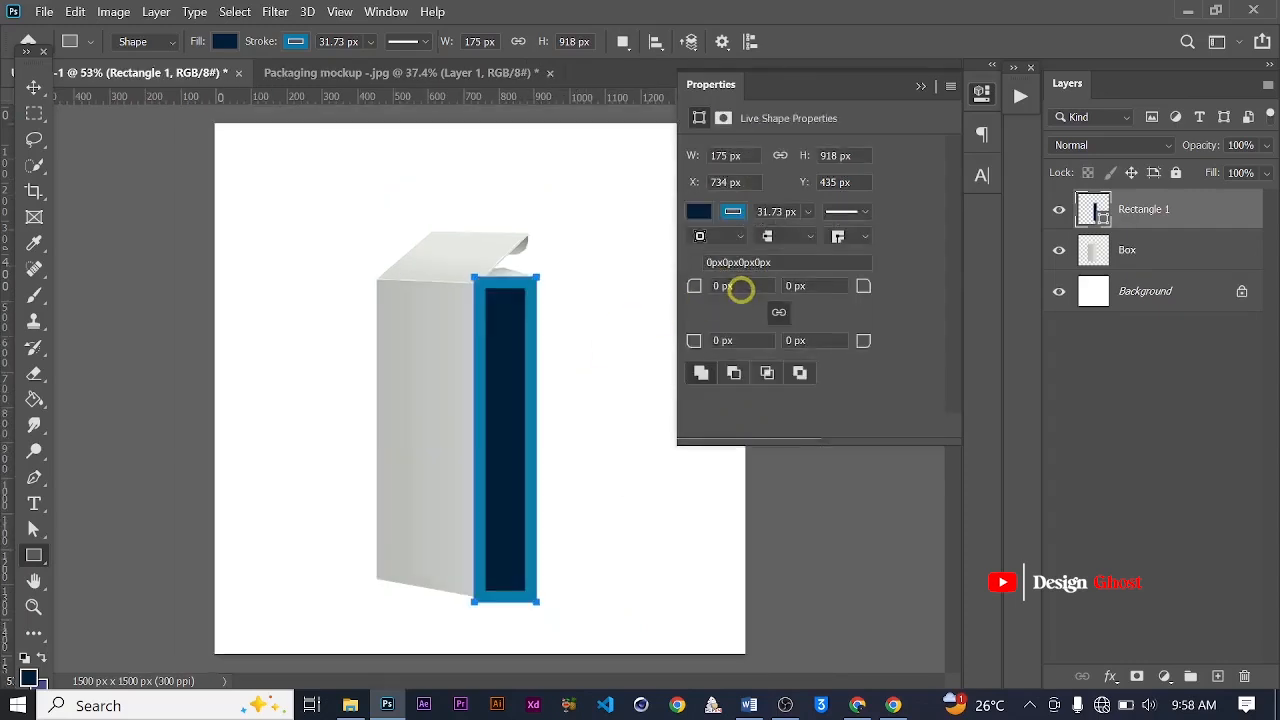
Set the rectangle's stroke width to 0 px
{"action": "left_click", "coordinate": [808, 212]}
{"action": "left_click_drag", "start_coordinate": [820, 237], "coordinate": [665, 244]}
{"action": "scroll", "coordinate": [530, 430], "scroll_direction": "up", "scroll_amount": 3}
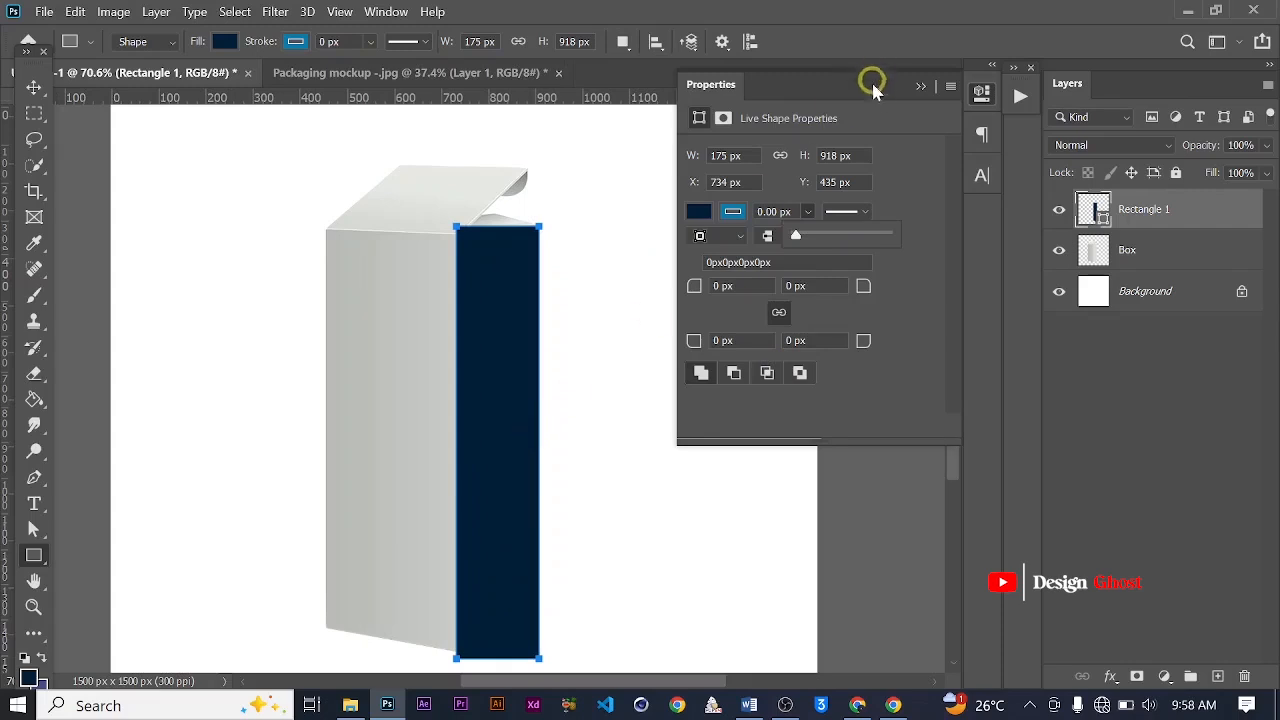
{"action": "left_click", "coordinate": [921, 86]}
{"action": "left_click", "coordinate": [34, 88]}
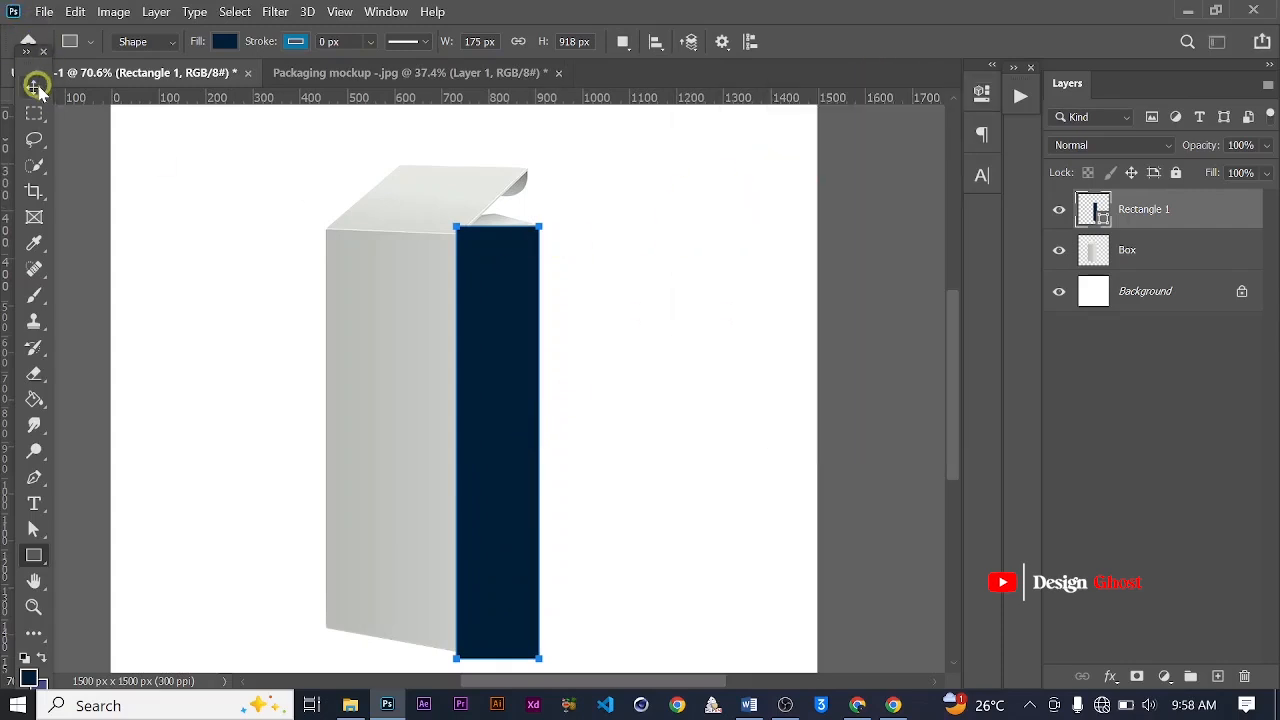
{"action": "scroll", "coordinate": [611, 260], "scroll_direction": "up", "scroll_amount": 4}
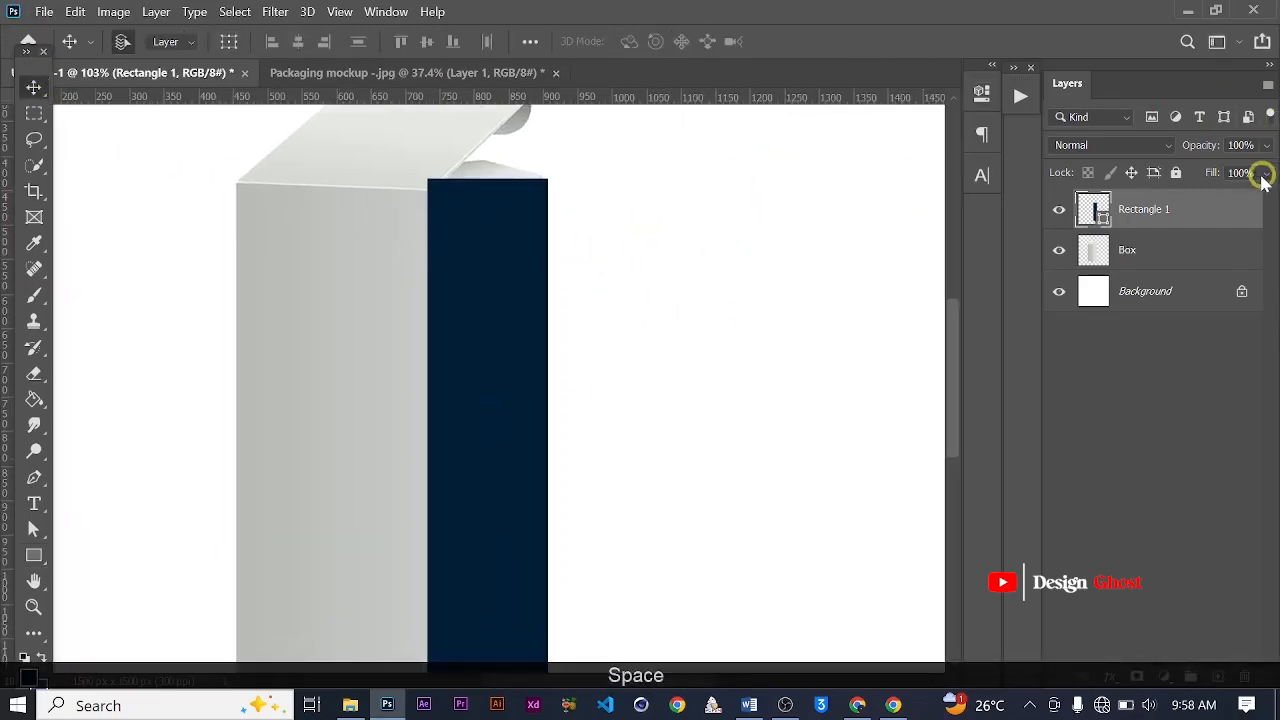
{"action": "left_click_drag", "start_coordinate": [1272, 148], "coordinate": [1201, 170]}
{"action": "left_click", "coordinate": [1172, 212], "text": "ctrl"}
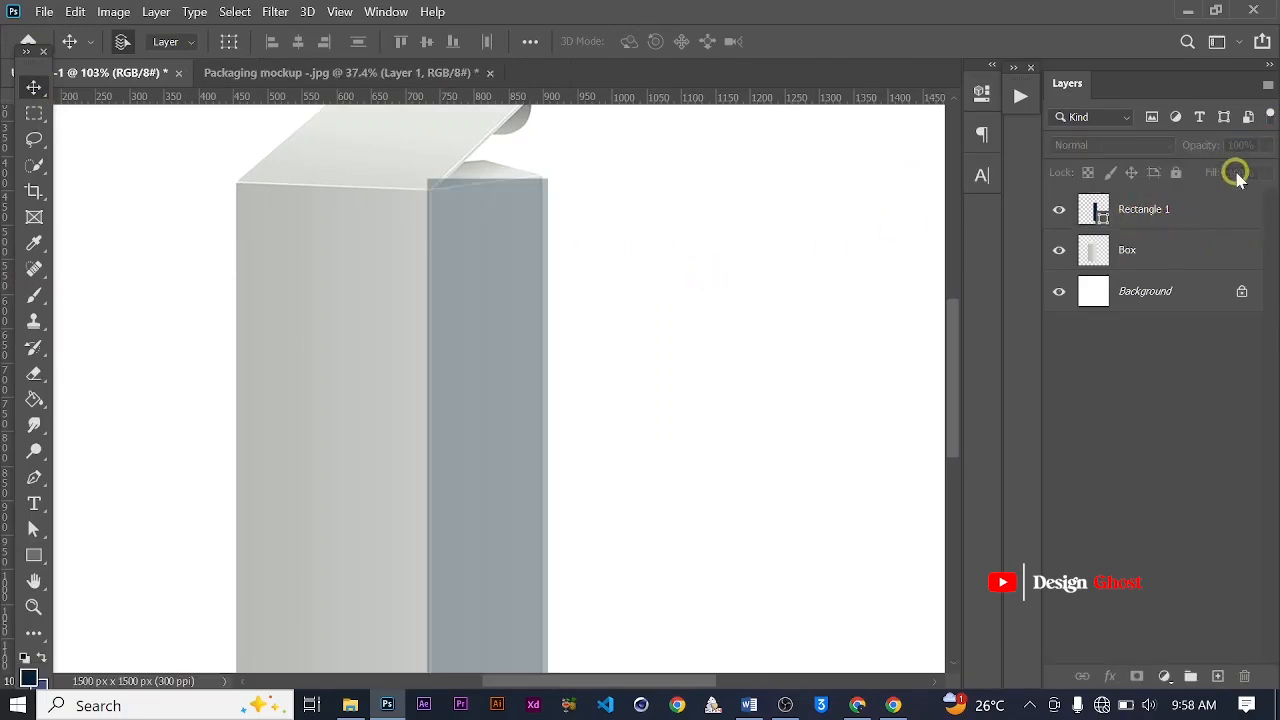
{"action": "left_click", "coordinate": [1163, 213]}
{"action": "left_click", "coordinate": [1265, 150]}
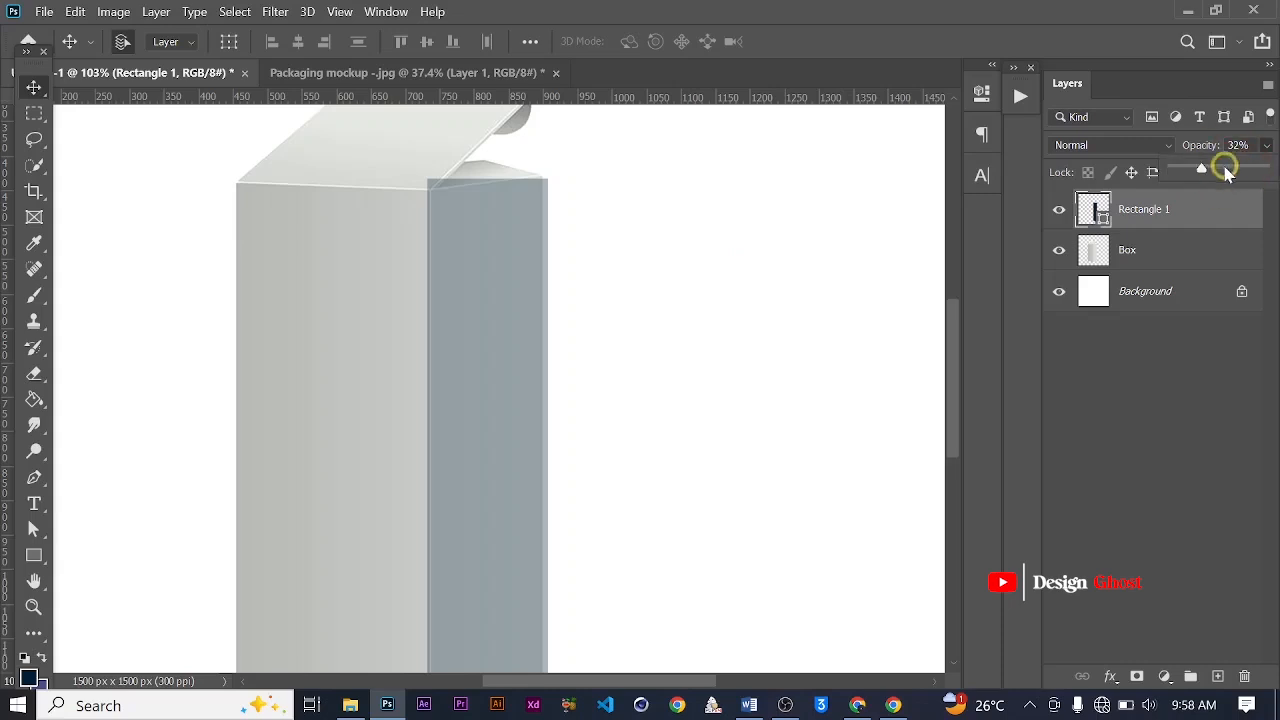
{"action": "left_click_drag", "start_coordinate": [1205, 169], "coordinate": [1264, 169]}
{"action": "left_click", "coordinate": [1178, 218]}
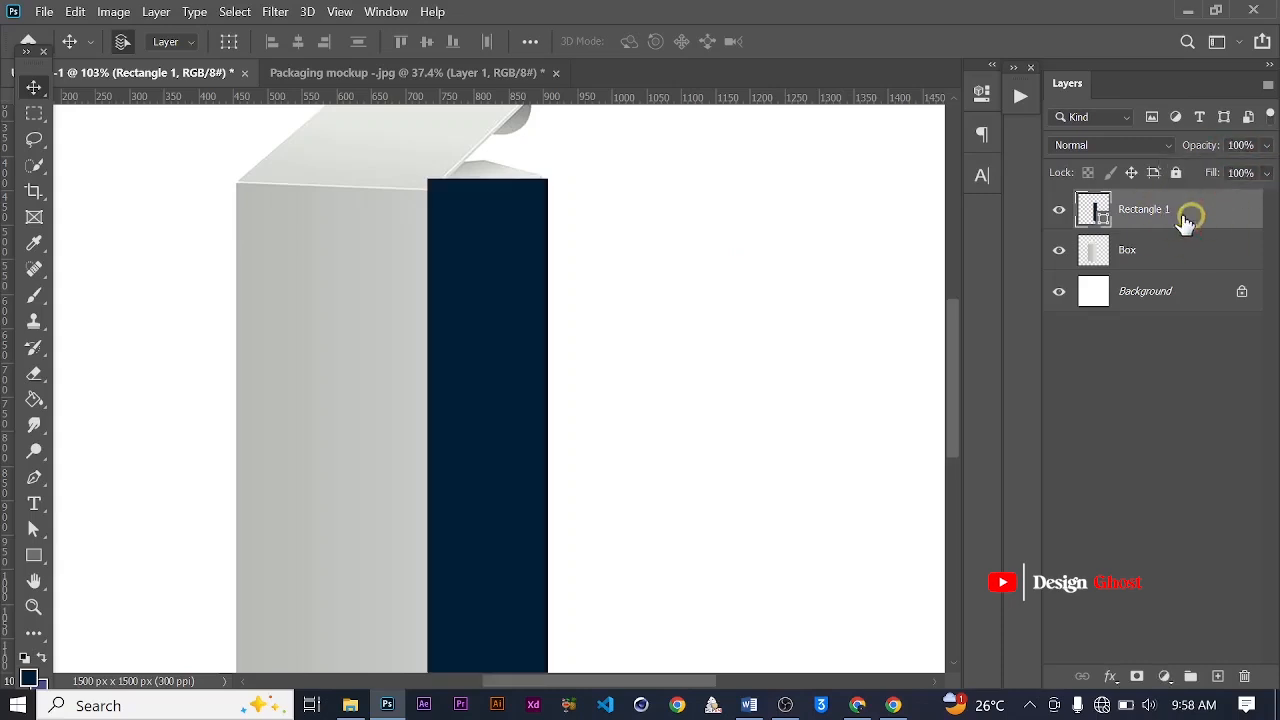
Rename the rectangle layer as Your Design Here
{"action": "double_click", "coordinate": [1143, 210]}
{"action": "type", "text": "You"}
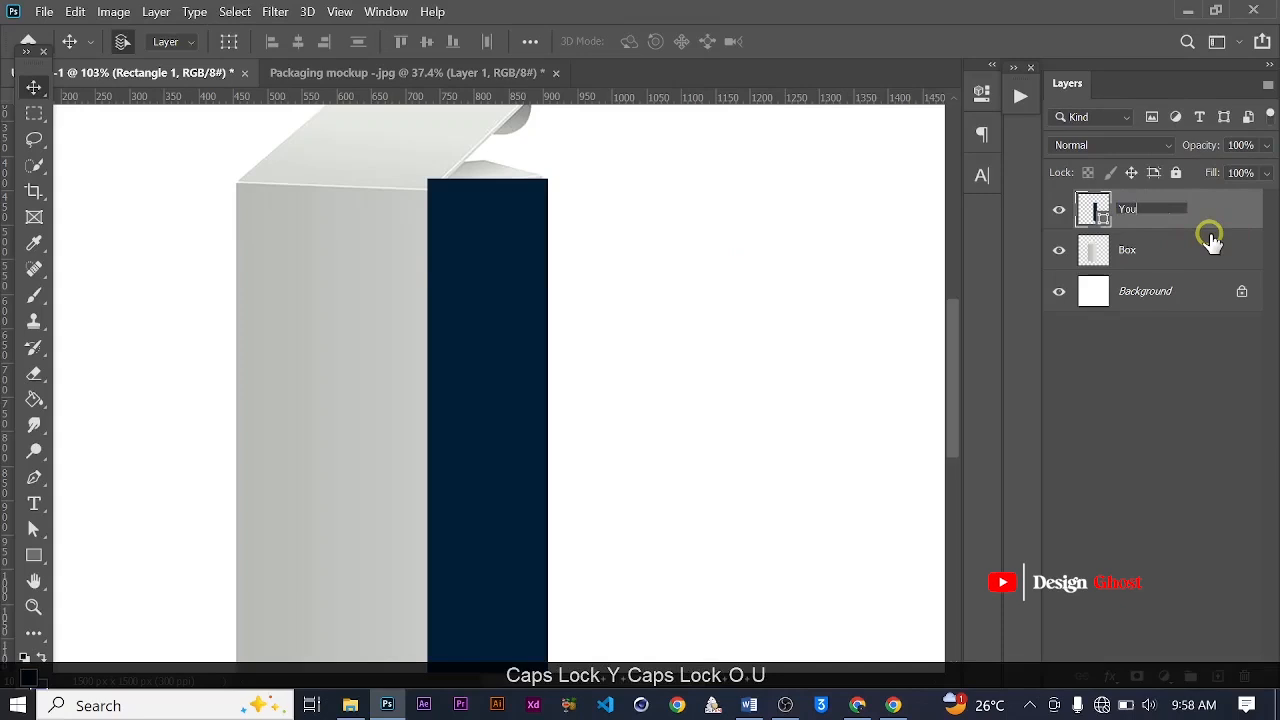
{"action": "type", "text": "r Design"}
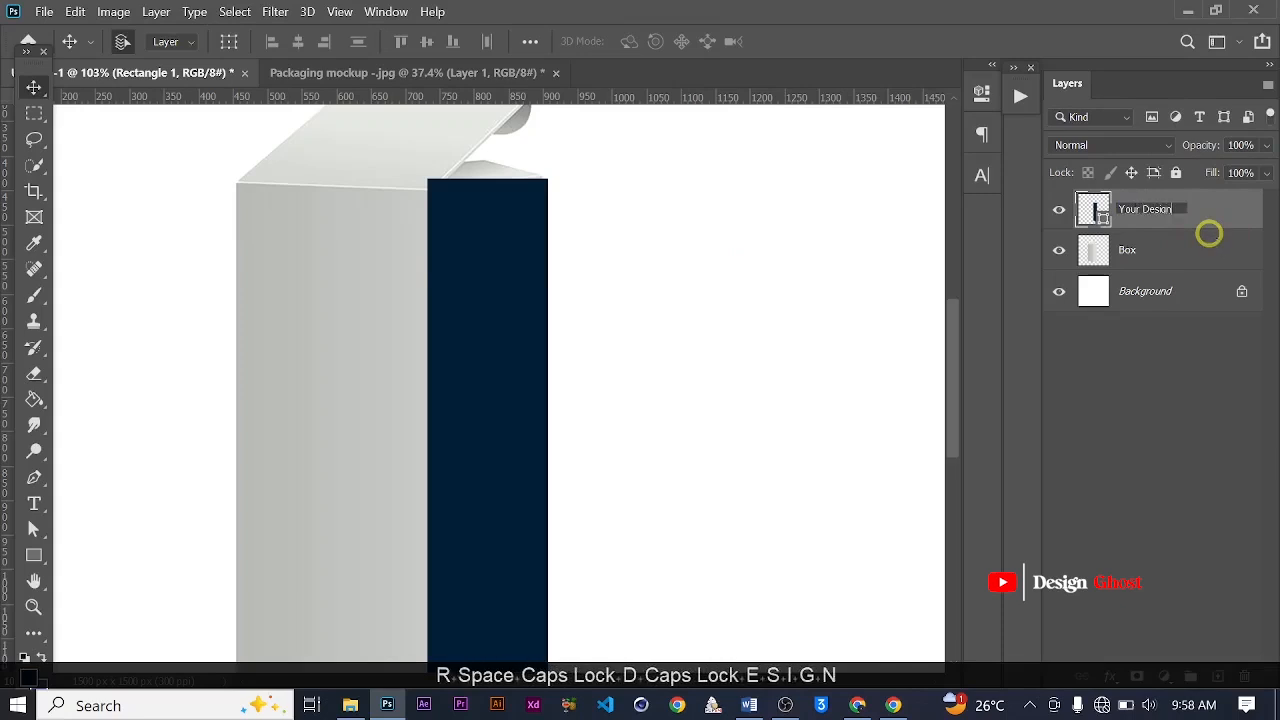
{"action": "type", "text": " Here"}
{"action": "key", "text": "Return"}
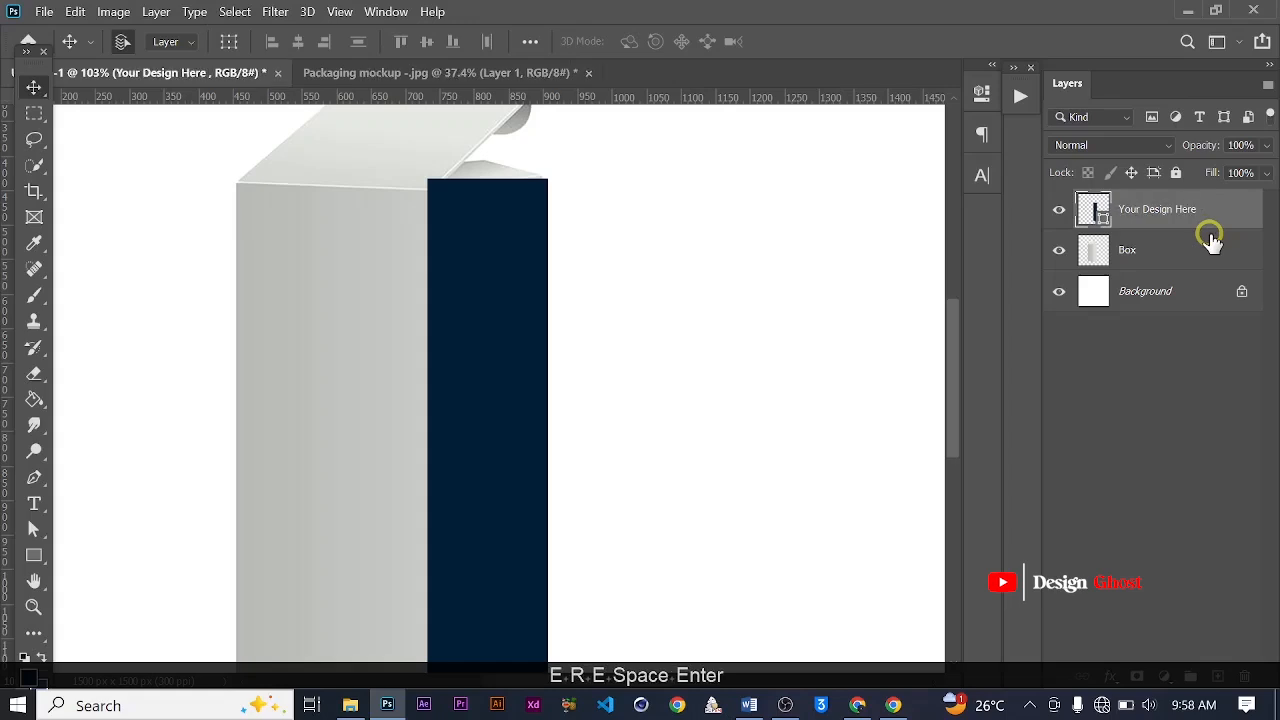
Convert the Your Design Here layer to a smart object and lower its opacity to 20%
{"action": "right_click", "coordinate": [1150, 222]}
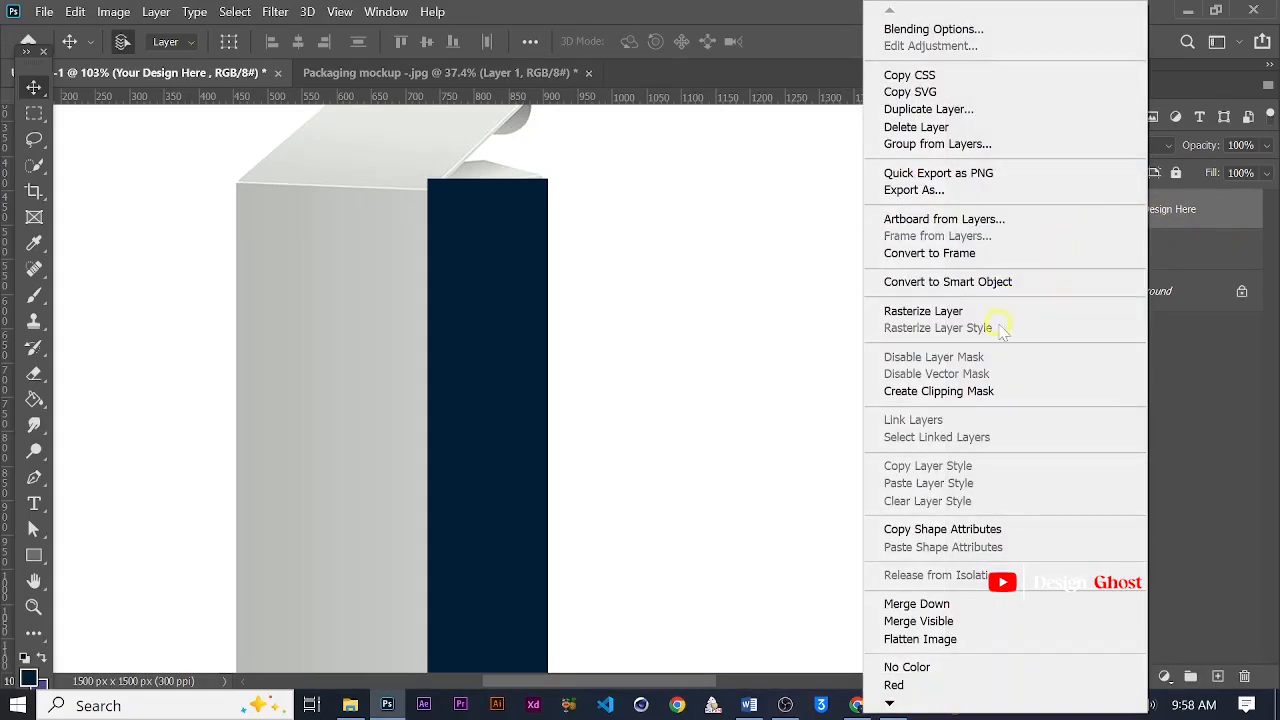
{"action": "left_click", "coordinate": [1080, 281]}
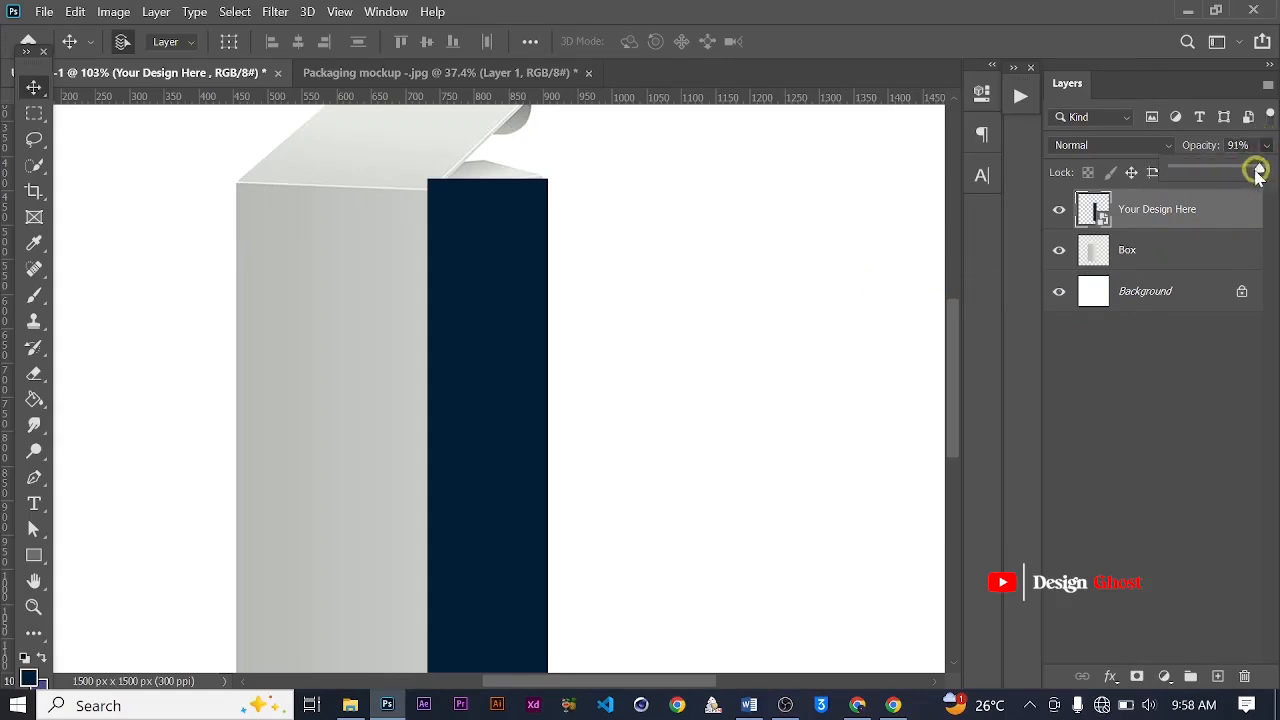
{"action": "left_click_drag", "start_coordinate": [1183, 185], "coordinate": [1195, 183]}
Free-transform the Your Design Here layer, distorting its top-right corner onto the side face's top-right corner
{"action": "scroll", "coordinate": [455, 222], "scroll_direction": "up", "scroll_amount": 5}
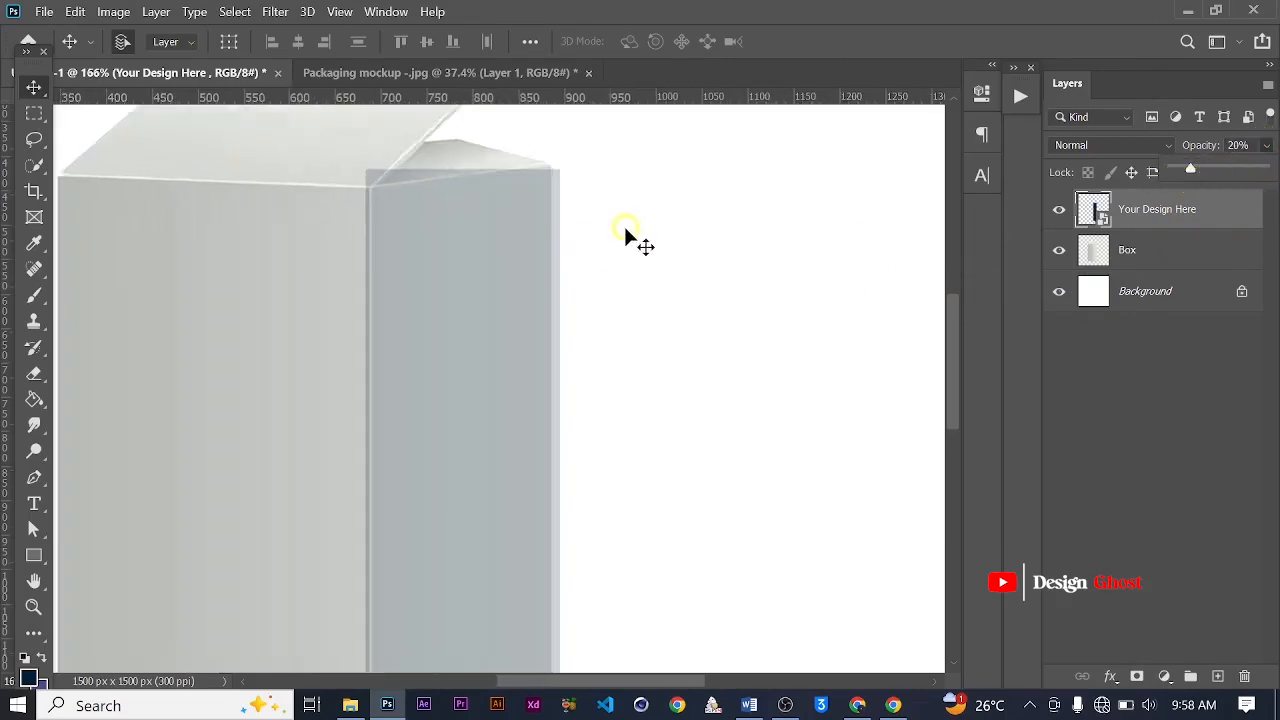
{"action": "key", "text": "ctrl+t"}
{"action": "scroll", "coordinate": [575, 124], "scroll_direction": "up", "scroll_amount": 5}
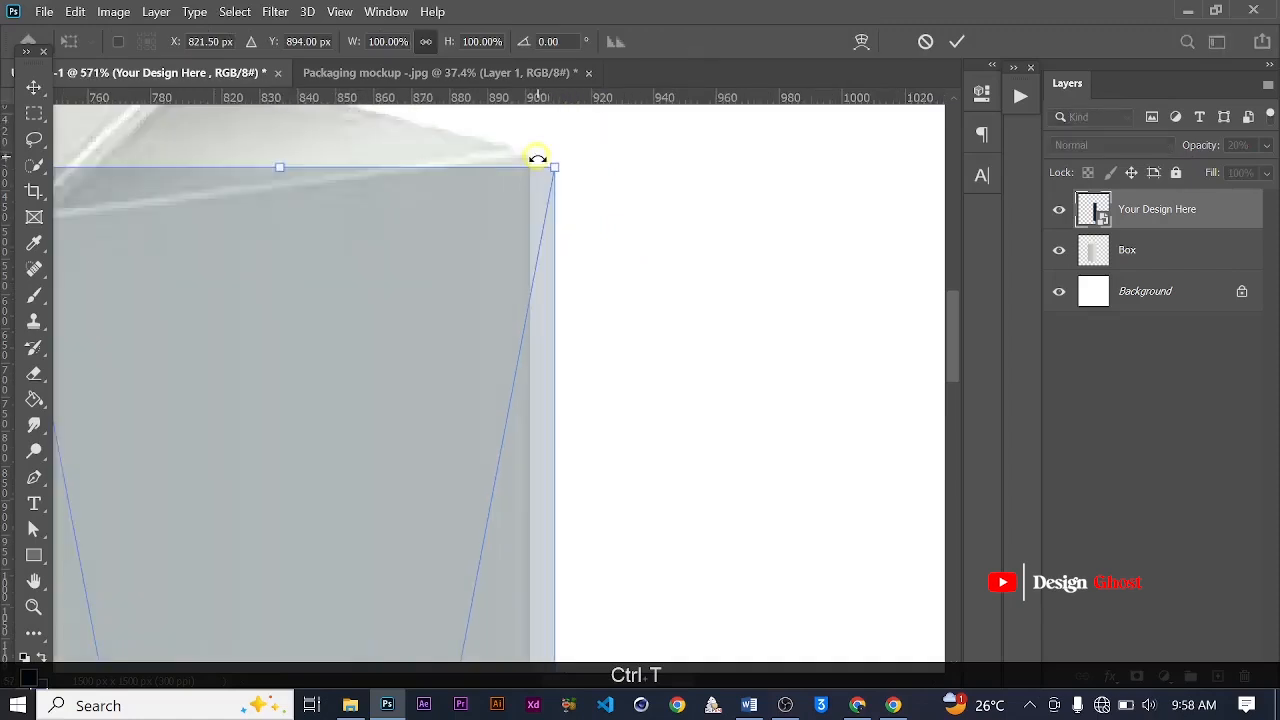
{"action": "left_click_drag", "start_coordinate": [514, 228], "coordinate": [674, 392]}
{"action": "scroll", "coordinate": [717, 338], "scroll_direction": "up", "scroll_amount": 1}
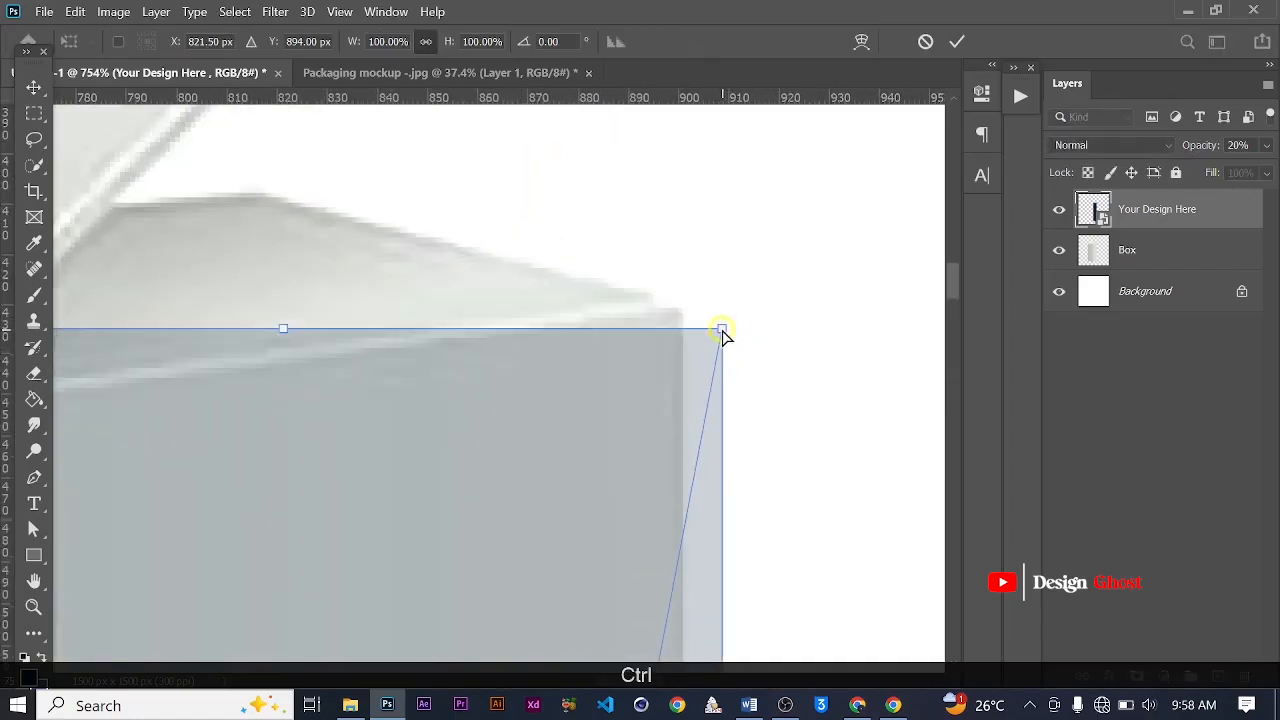
{"action": "left_click_drag", "start_coordinate": [722, 331], "coordinate": [682, 315]}
{"action": "scroll", "coordinate": [681, 314], "scroll_direction": "down", "scroll_amount": 1}
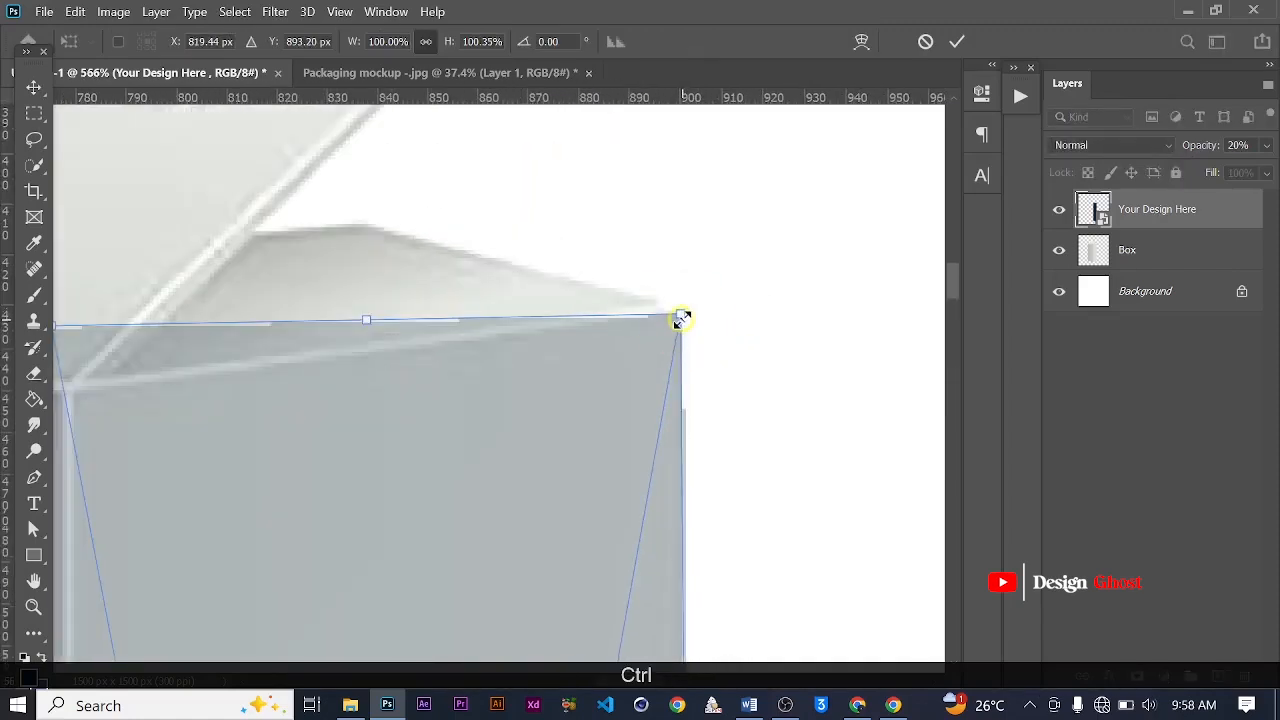
Distort the rectangle's top-left corner onto the box's upper front corner, where the lid fold meets the vertical edge
{"action": "left_click_drag", "start_coordinate": [464, 358], "coordinate": [866, 288]}
{"action": "scroll", "coordinate": [417, 215], "scroll_direction": "up", "scroll_amount": 1}
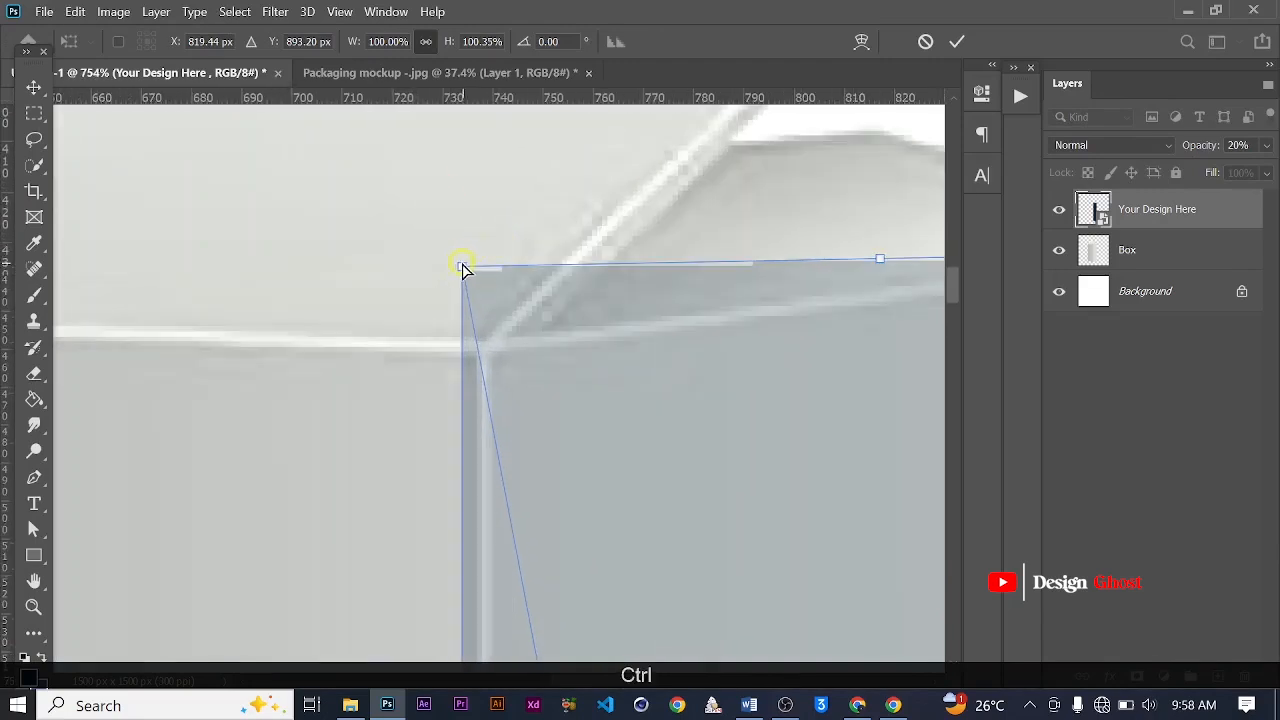
{"action": "left_click_drag", "start_coordinate": [462, 268], "coordinate": [480, 347]}
{"action": "scroll", "coordinate": [506, 326], "scroll_direction": "down", "scroll_amount": 2}
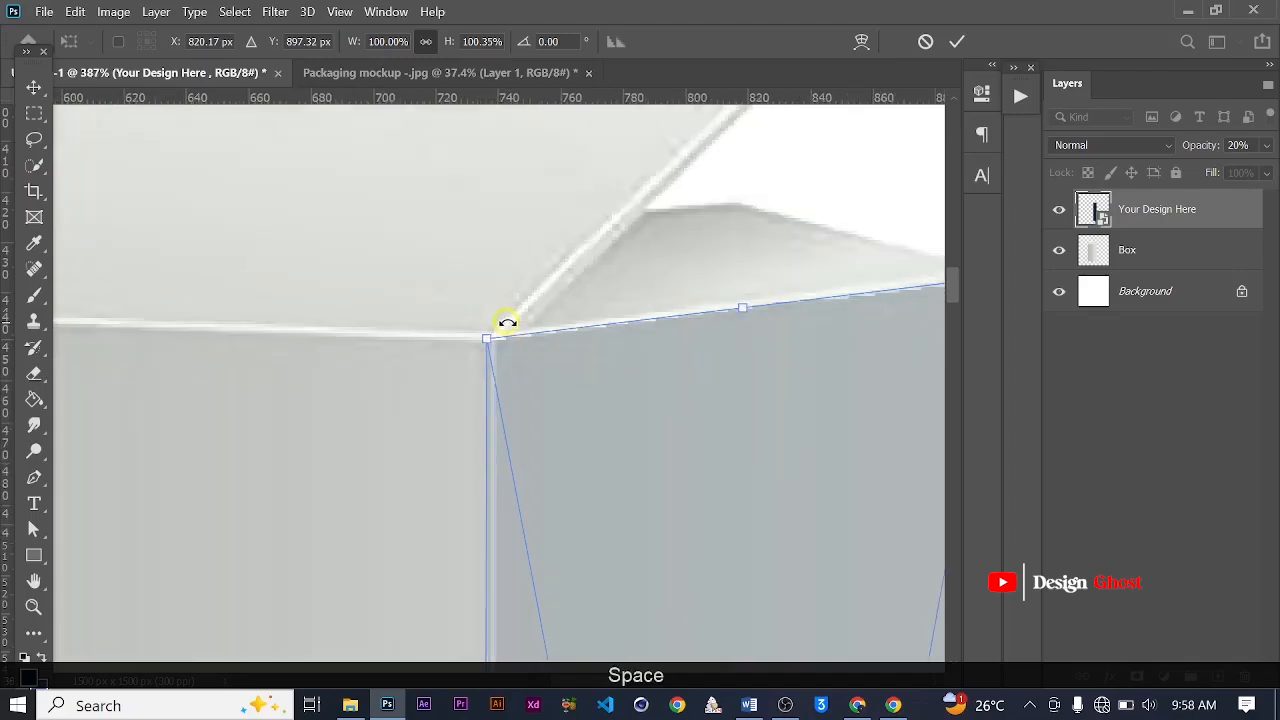
Distort the Your Design Here layer's bottom-left corner onto the box's lower front corner, where the two faces meet
{"action": "left_click_drag", "start_coordinate": [534, 423], "coordinate": [478, 67]}
{"action": "scroll", "coordinate": [655, 322], "scroll_direction": "down", "scroll_amount": 2}
{"action": "left_click_drag", "start_coordinate": [643, 599], "coordinate": [638, 186]}
{"action": "scroll", "coordinate": [571, 431], "scroll_direction": "up", "scroll_amount": 5}
{"action": "left_click_drag", "start_coordinate": [528, 462], "coordinate": [500, 123]}
{"action": "left_click_drag", "start_coordinate": [600, 495], "coordinate": [632, 315]}
{"action": "scroll", "coordinate": [638, 320], "scroll_direction": "down", "scroll_amount": 3}
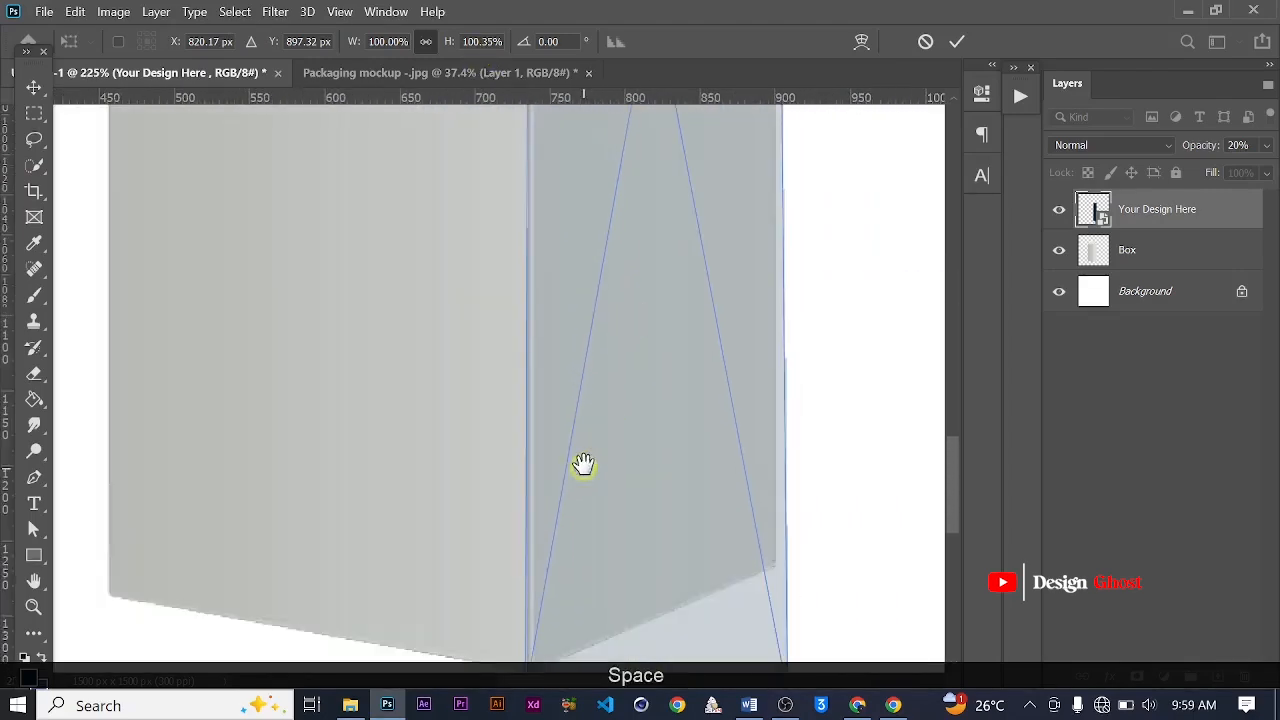
{"action": "left_click_drag", "start_coordinate": [583, 464], "coordinate": [572, 187]}
{"action": "scroll", "coordinate": [520, 405], "scroll_direction": "up", "scroll_amount": 10}
{"action": "scroll", "coordinate": [495, 428], "scroll_direction": "up", "scroll_amount": 1}
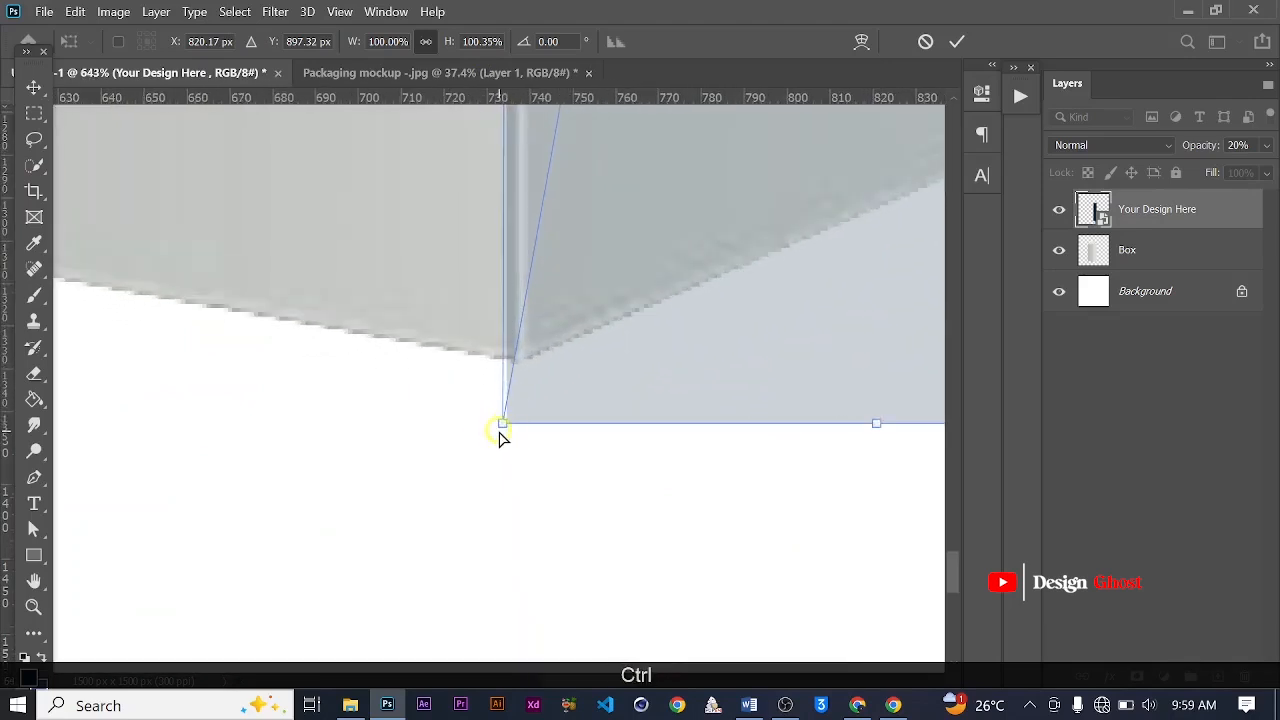
{"action": "left_click_drag", "start_coordinate": [513, 407], "coordinate": [519, 367]}
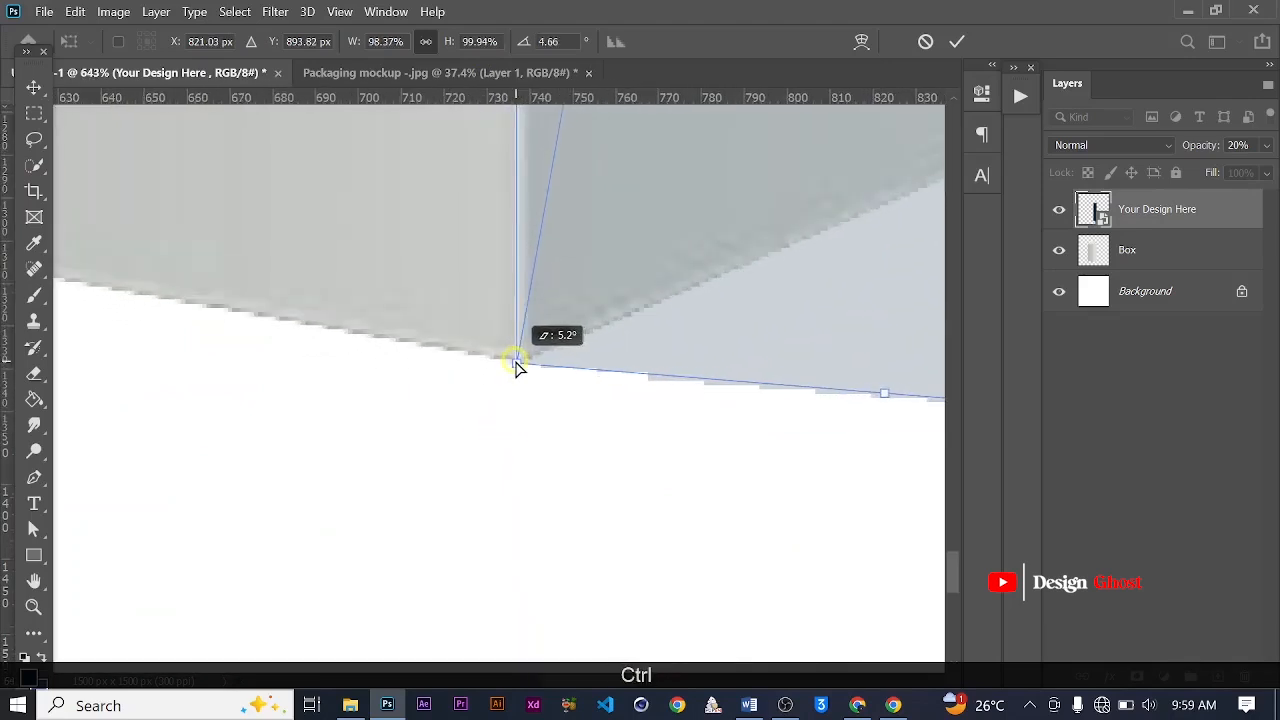
Distort the layer's bottom-right corner onto the side face's lower outer corner and commit the transform
{"action": "scroll", "coordinate": [537, 342], "scroll_direction": "down", "scroll_amount": 5}
{"action": "left_click_drag", "start_coordinate": [650, 284], "coordinate": [303, 449]}
{"action": "scroll", "coordinate": [681, 550], "scroll_direction": "up", "scroll_amount": 3}
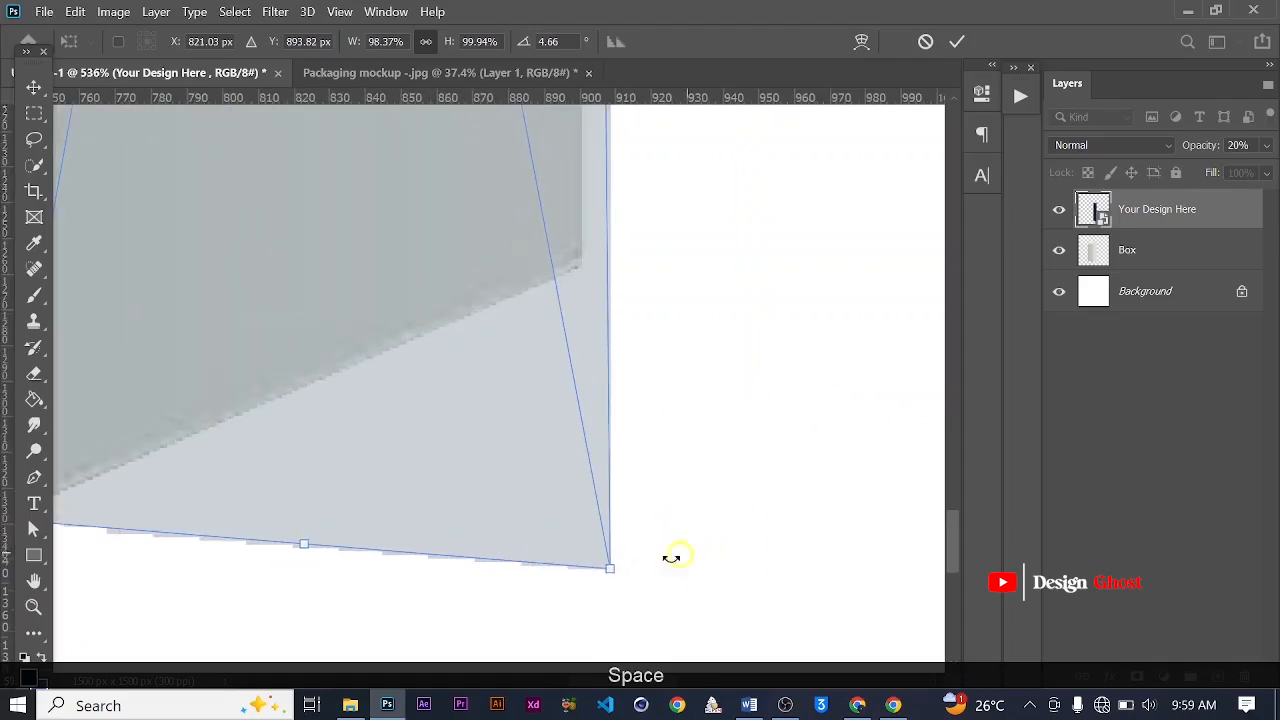
{"action": "left_click_drag", "start_coordinate": [609, 565], "coordinate": [571, 263]}
{"action": "scroll", "coordinate": [571, 263], "scroll_direction": "down", "scroll_amount": 8}
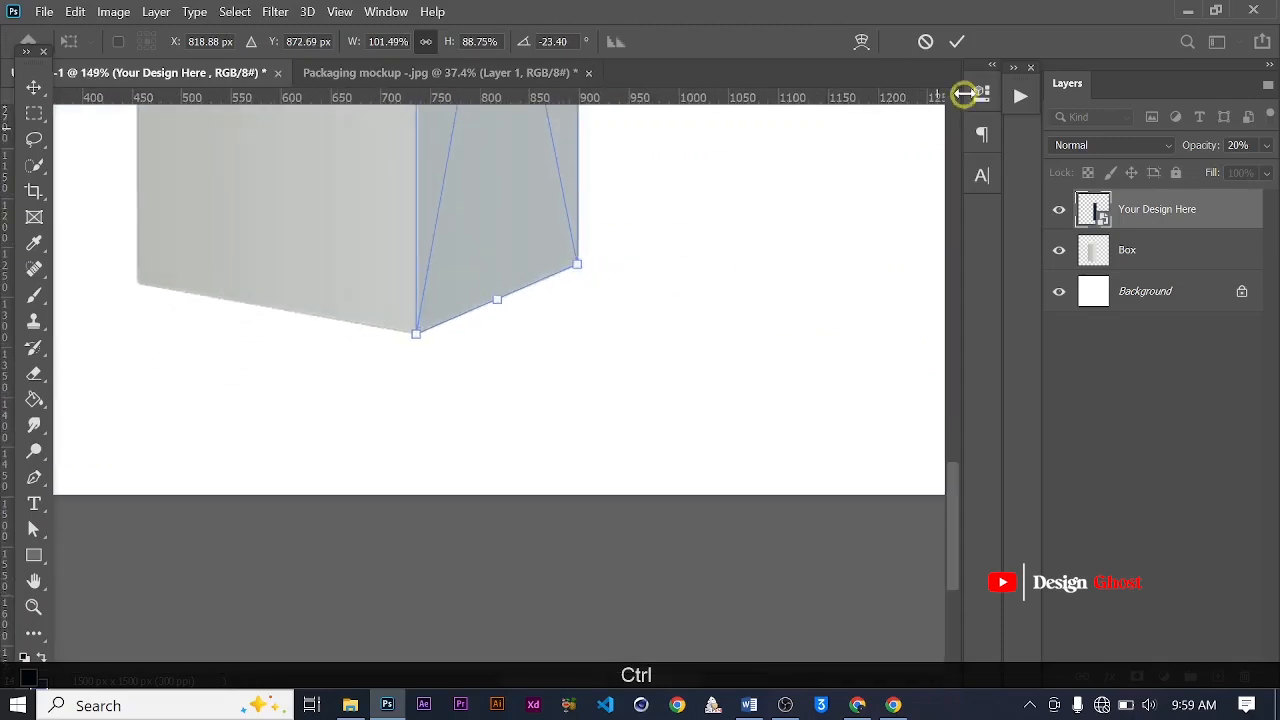
{"action": "left_click", "coordinate": [963, 43]}
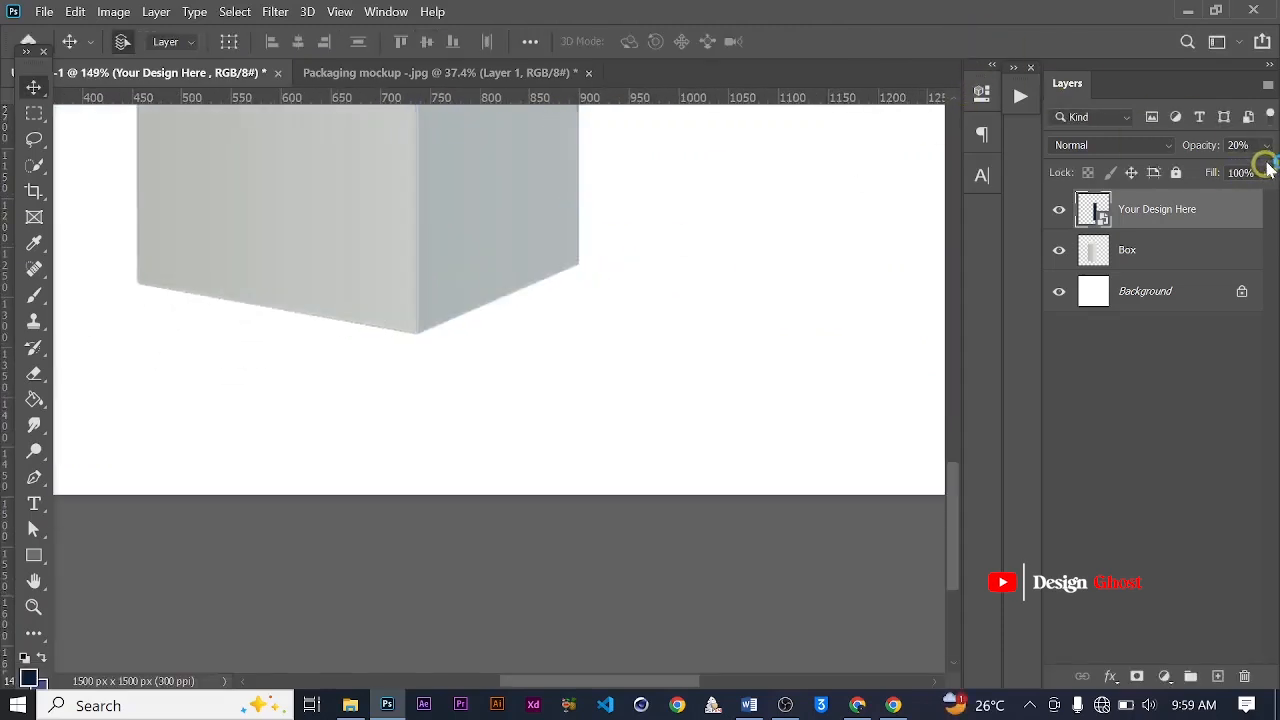
Raise the Your Design Here layer's opacity to 100% and check its fit on the box's side face
{"action": "left_click_drag", "start_coordinate": [1190, 173], "coordinate": [1268, 166]}
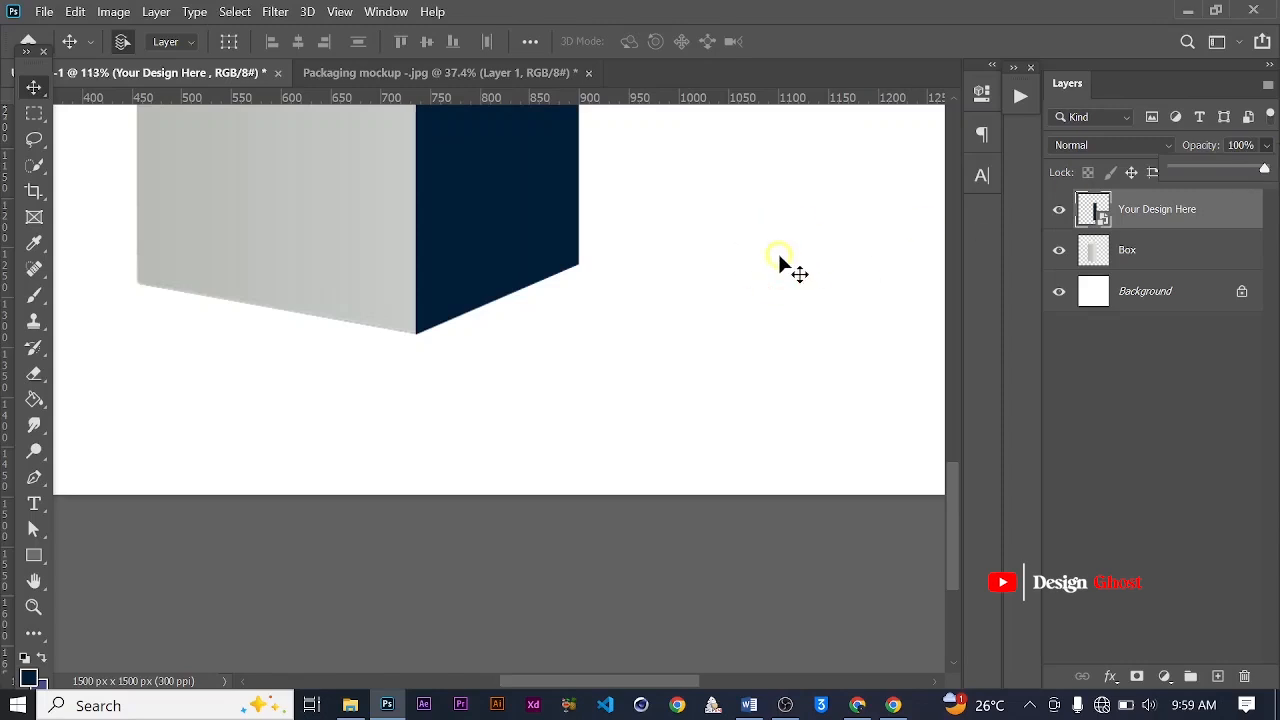
{"action": "key", "text": "ctrl+minus"}
{"action": "key", "text": "ctrl+minus"}
{"action": "key", "text": "ctrl+0"}
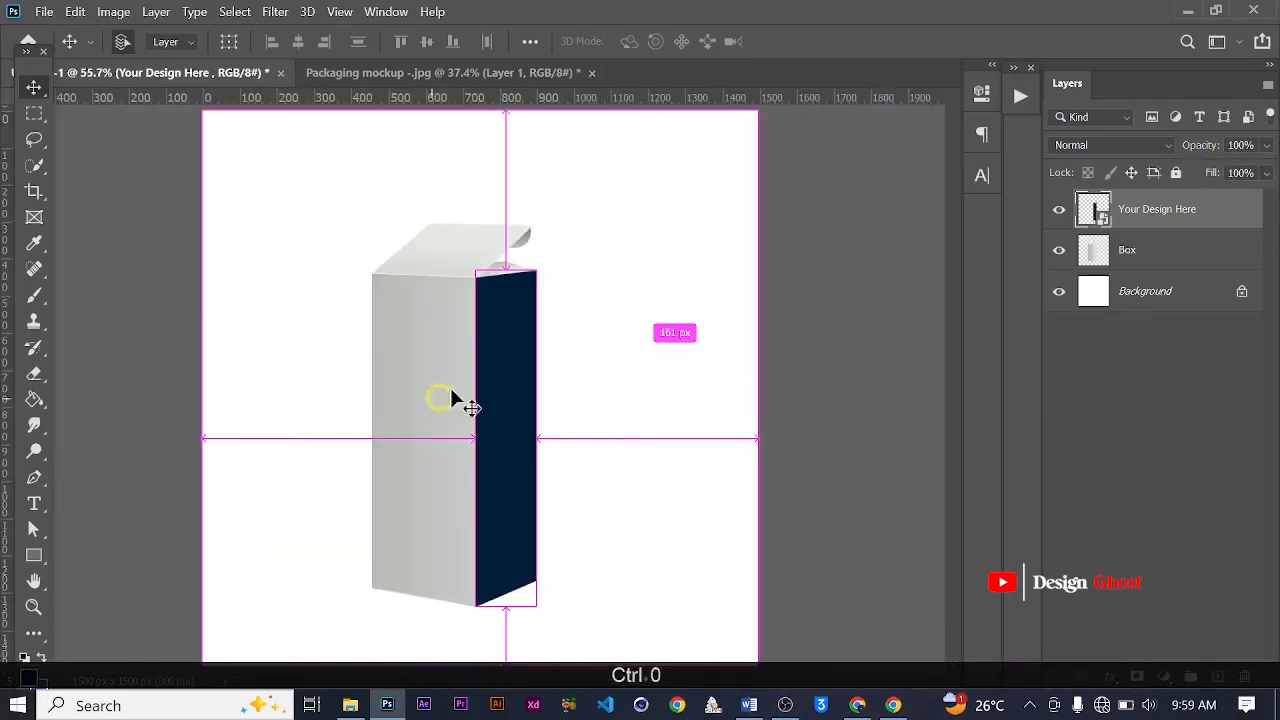
{"action": "scroll", "coordinate": [497, 366], "scroll_direction": "up", "scroll_amount": 7}
{"action": "left_click_drag", "start_coordinate": [506, 422], "coordinate": [509, 357]}
{"action": "scroll", "coordinate": [509, 357], "scroll_direction": "down", "scroll_amount": 5}
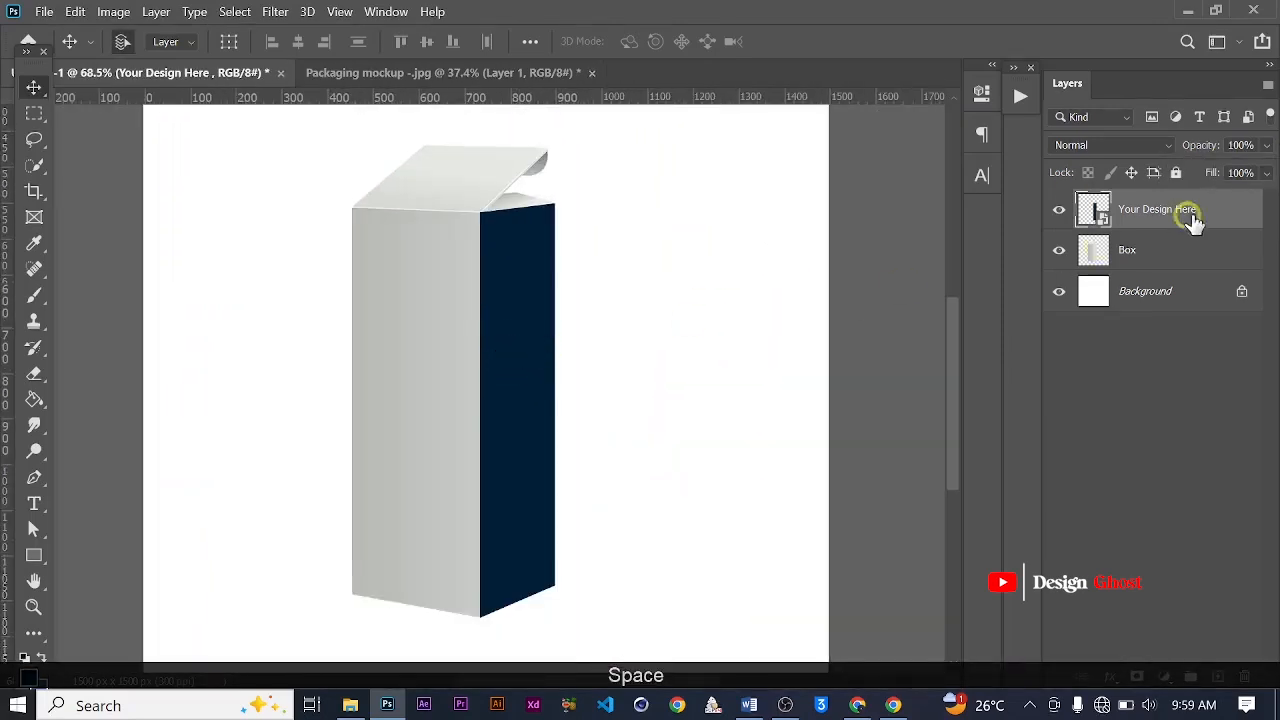
Group the Your Design Here layer and name the group Side
{"action": "key", "text": "ctrl+g"}
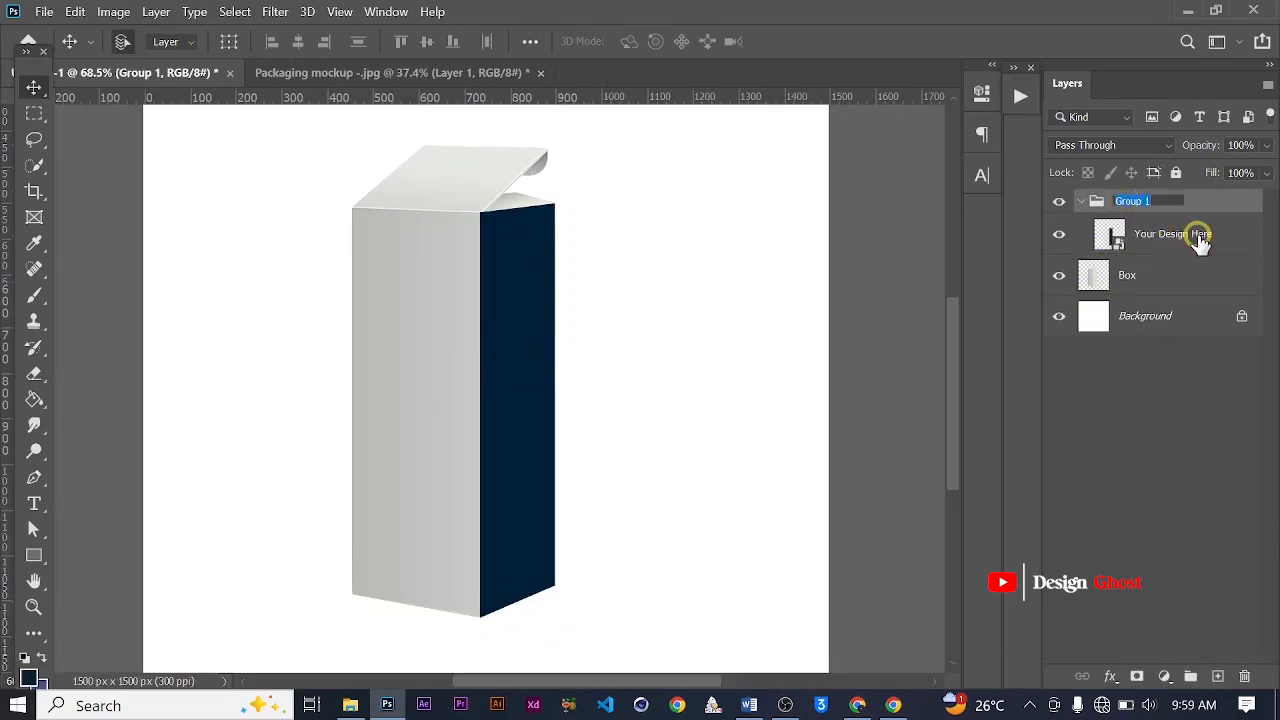
{"action": "type", "text": "S"}
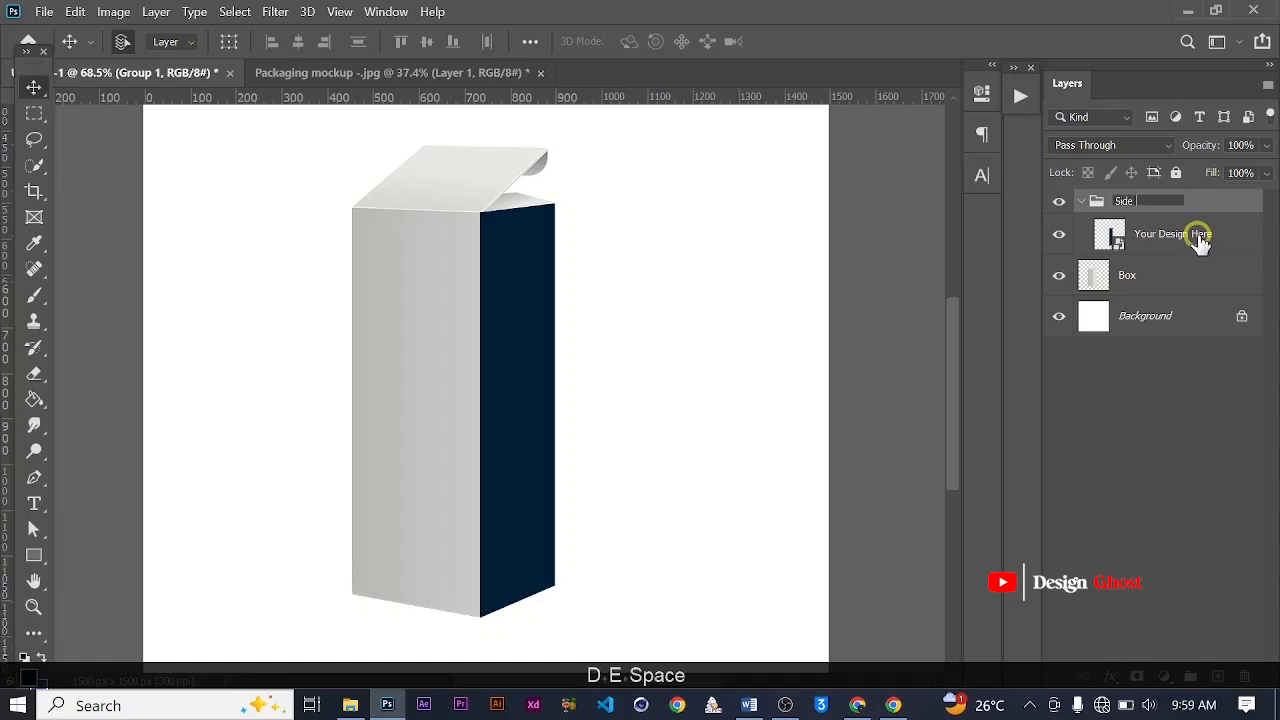
{"action": "type", "text": "ide"}
{"action": "key", "text": "Return"}
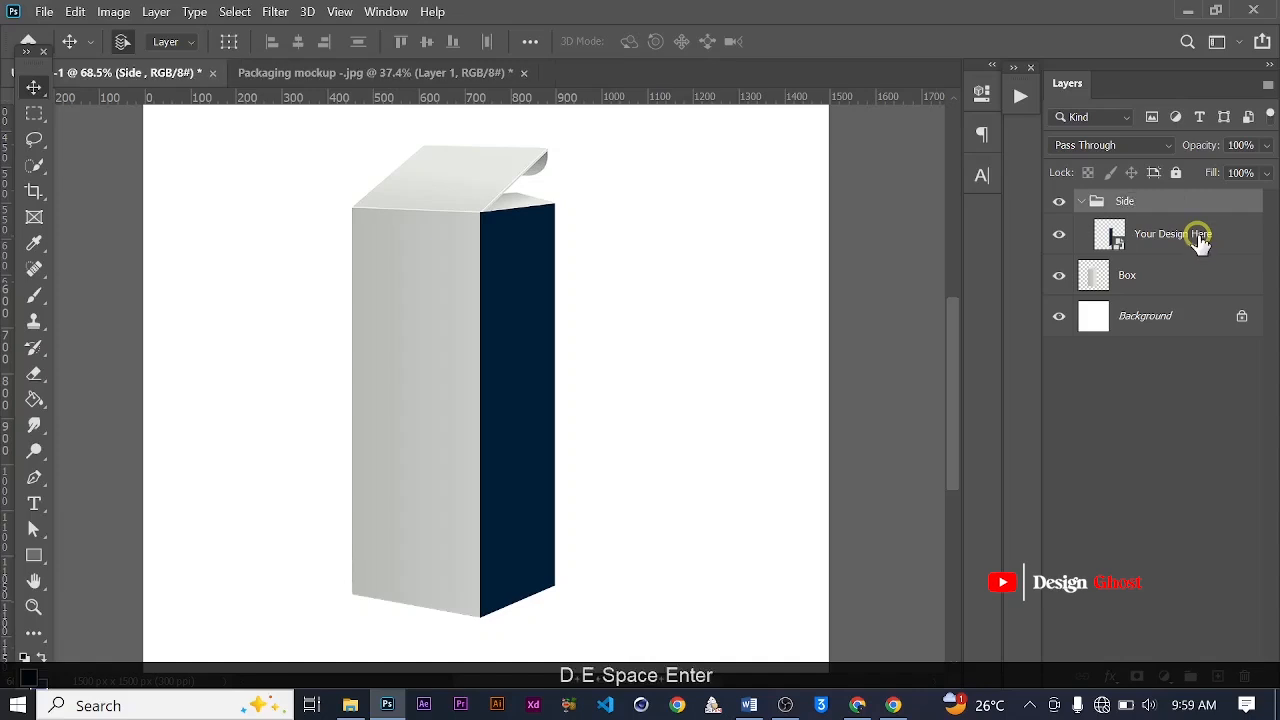
{"action": "left_click", "coordinate": [1085, 202]}
{"action": "left_click", "coordinate": [1085, 202]}
Open the Your Design Here smart object's contents and set its image resolution to 500 pixels/inch
{"action": "double_click", "coordinate": [1105, 248]}
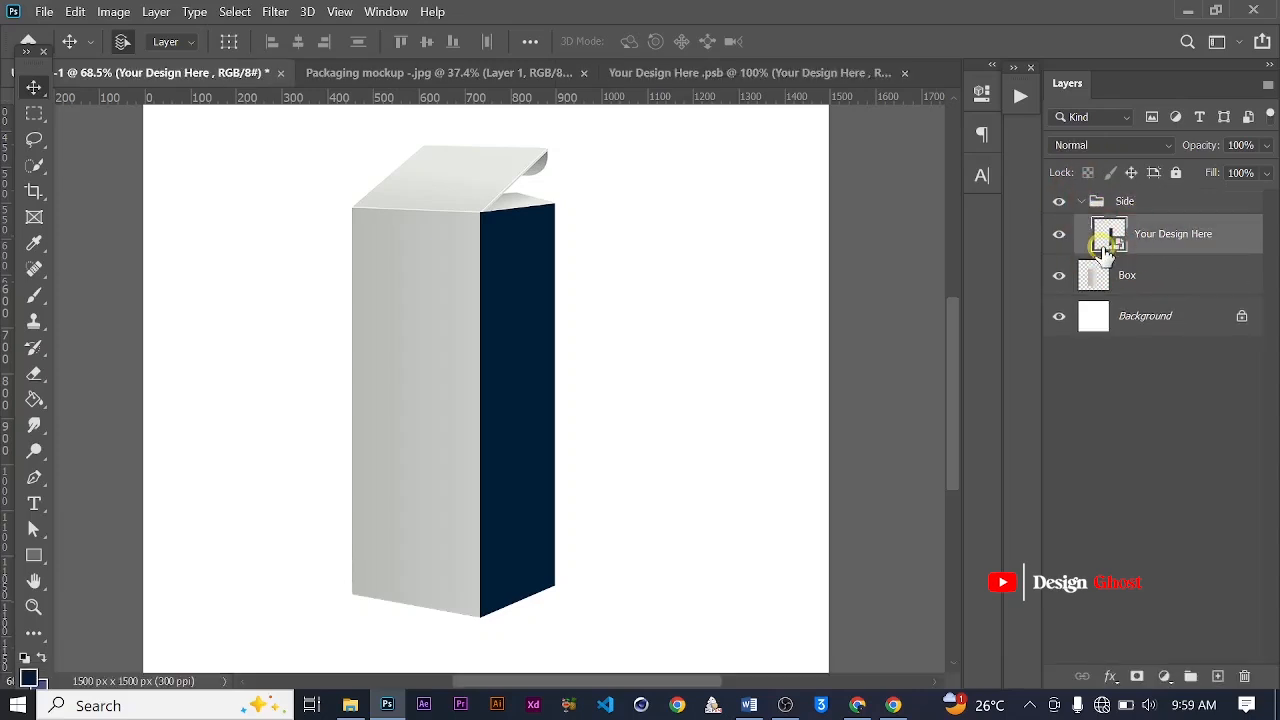
{"action": "key", "text": "ctrl+0"}
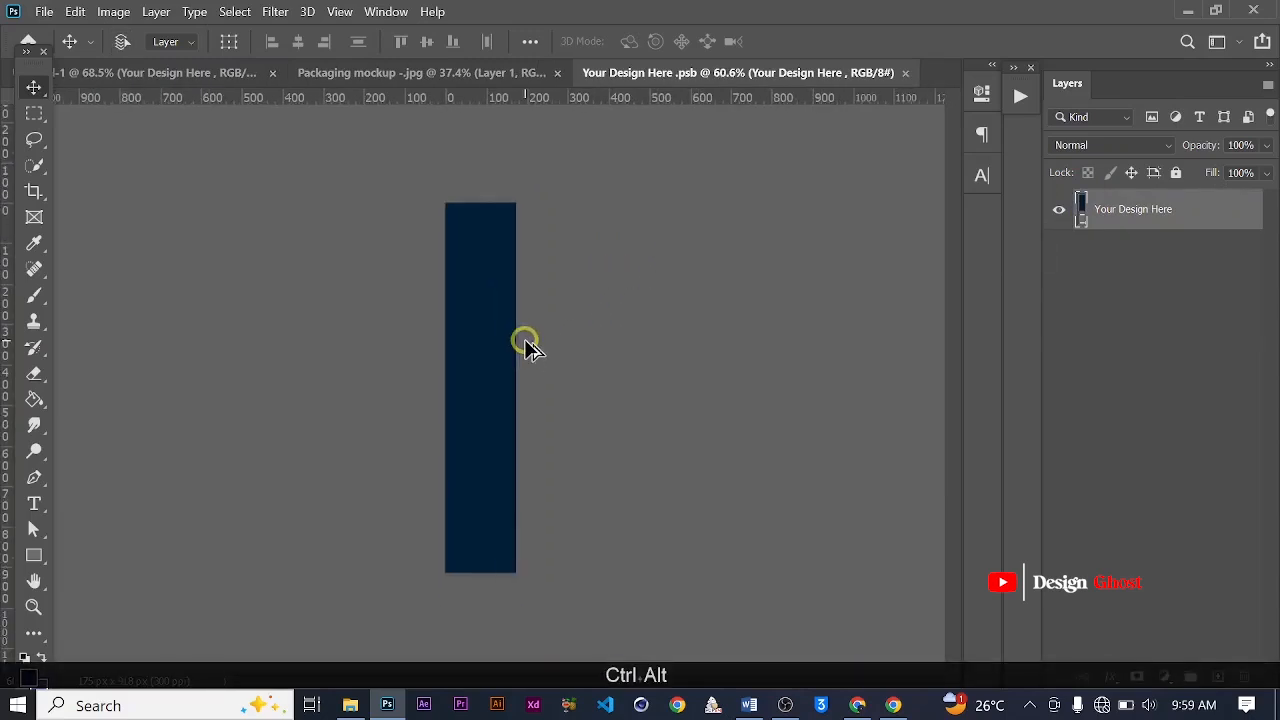
{"action": "key", "text": "ctrl+alt+i"}
{"action": "left_click", "coordinate": [712, 378]}
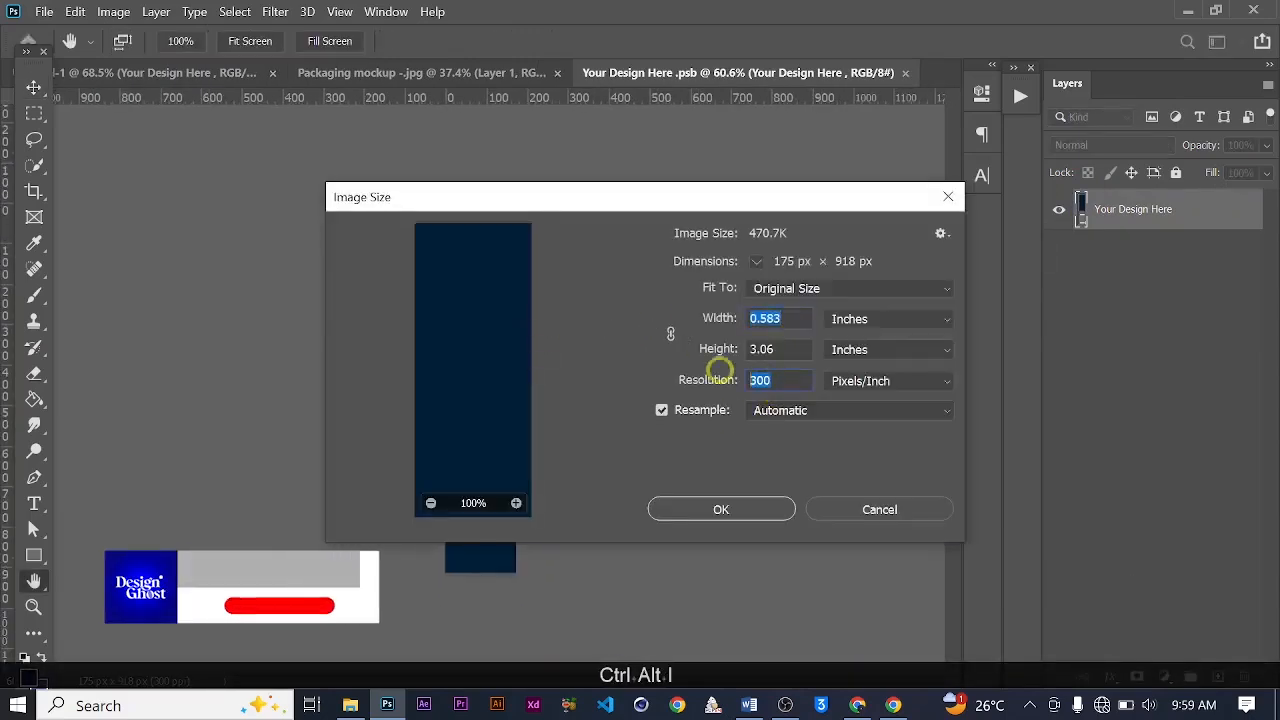
{"action": "type", "text": "500"}
{"action": "key", "text": "Return"}
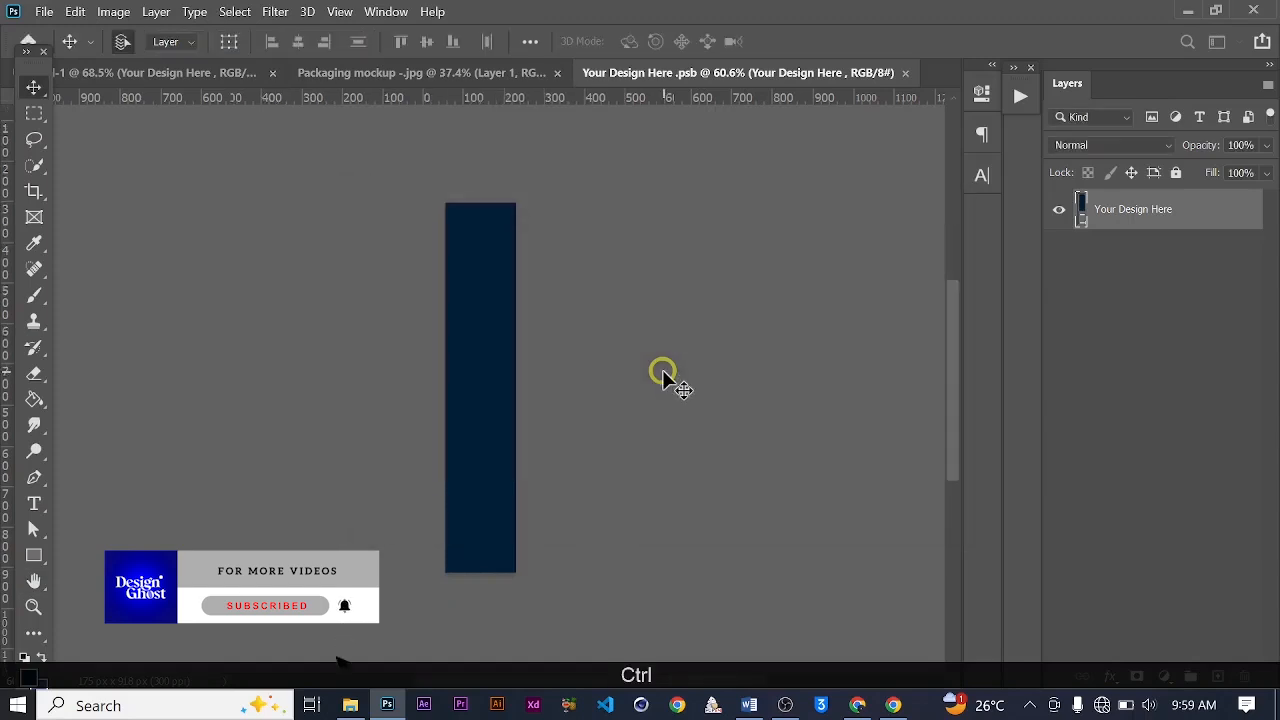
Open the Side image from the Project Files folder and bring its artwork into the Your Design Here.psb document
{"action": "key", "text": "ctrl+0"}
{"action": "scroll", "coordinate": [576, 345], "scroll_direction": "down", "scroll_amount": 6}
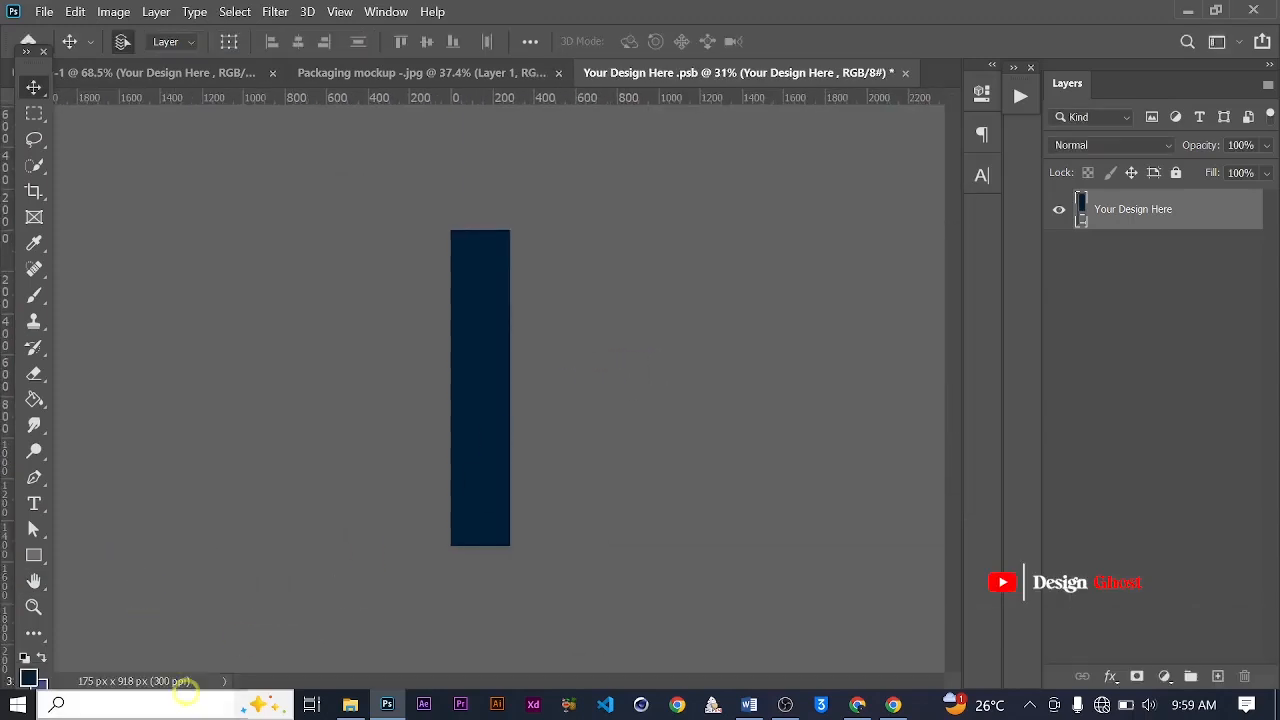
{"action": "left_click", "coordinate": [346, 706]}
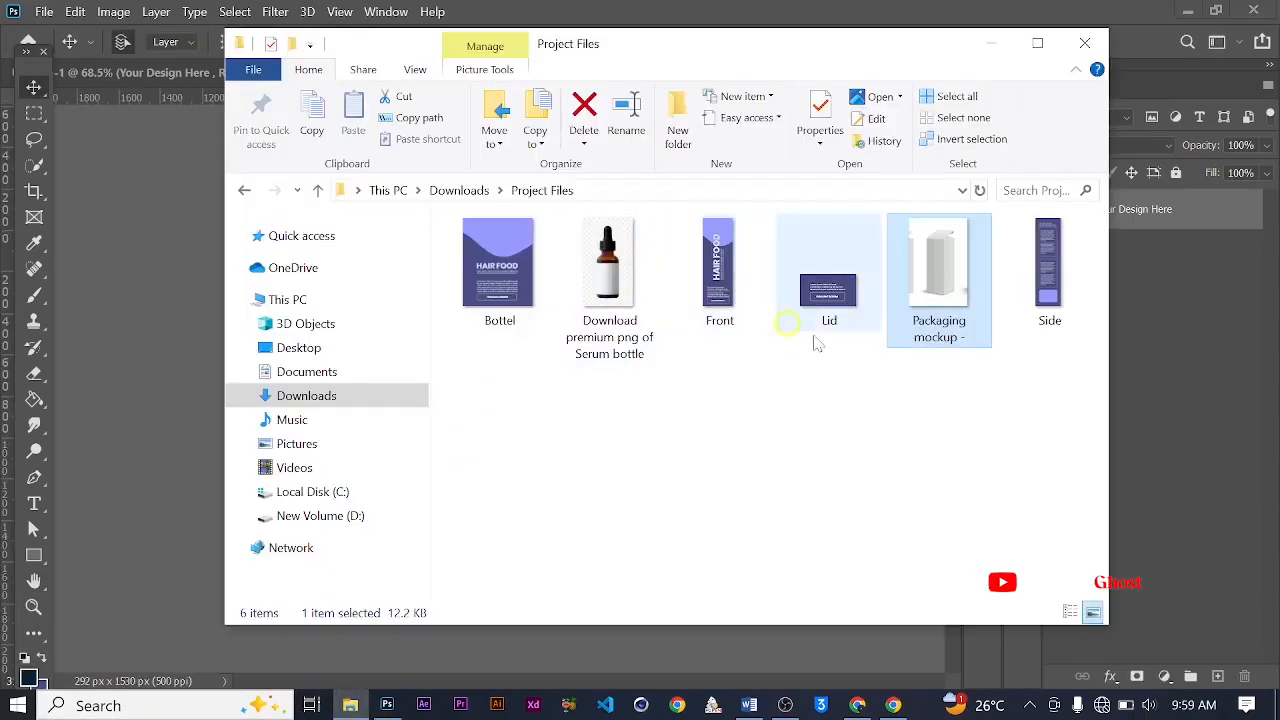
{"action": "double_click", "coordinate": [1055, 290]}
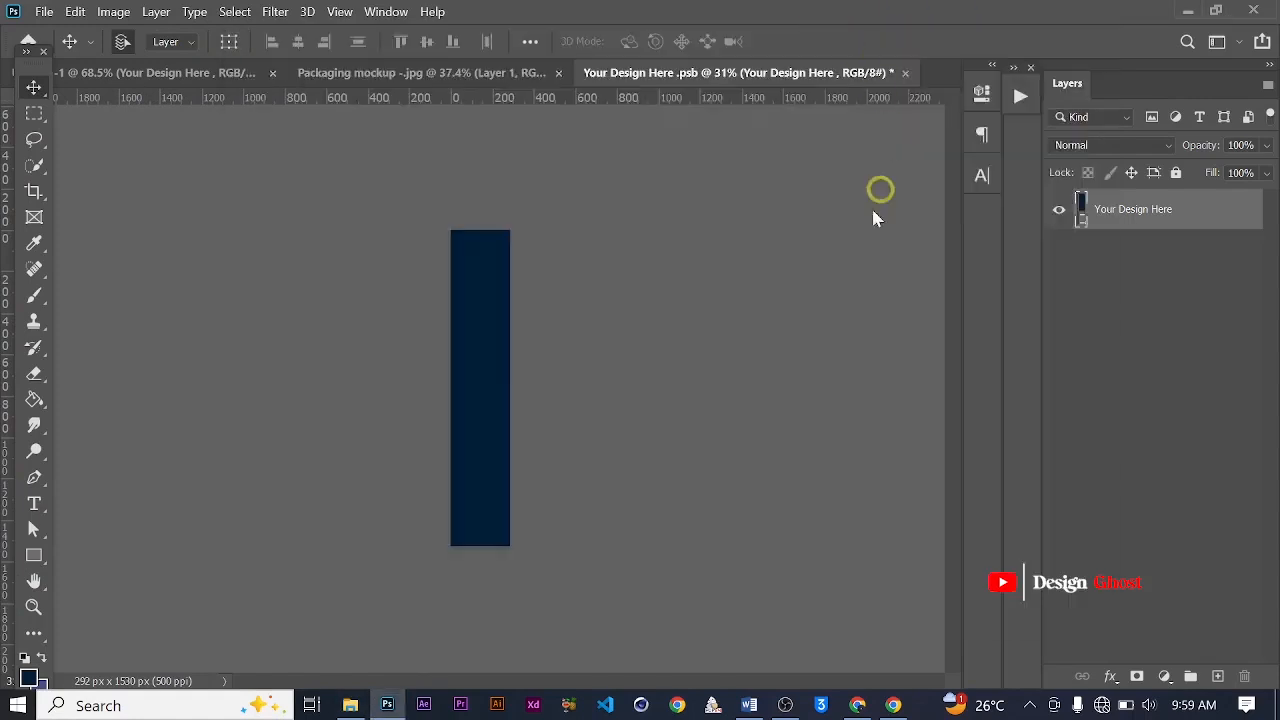
{"action": "scroll", "coordinate": [563, 385], "scroll_direction": "down", "scroll_amount": 5}
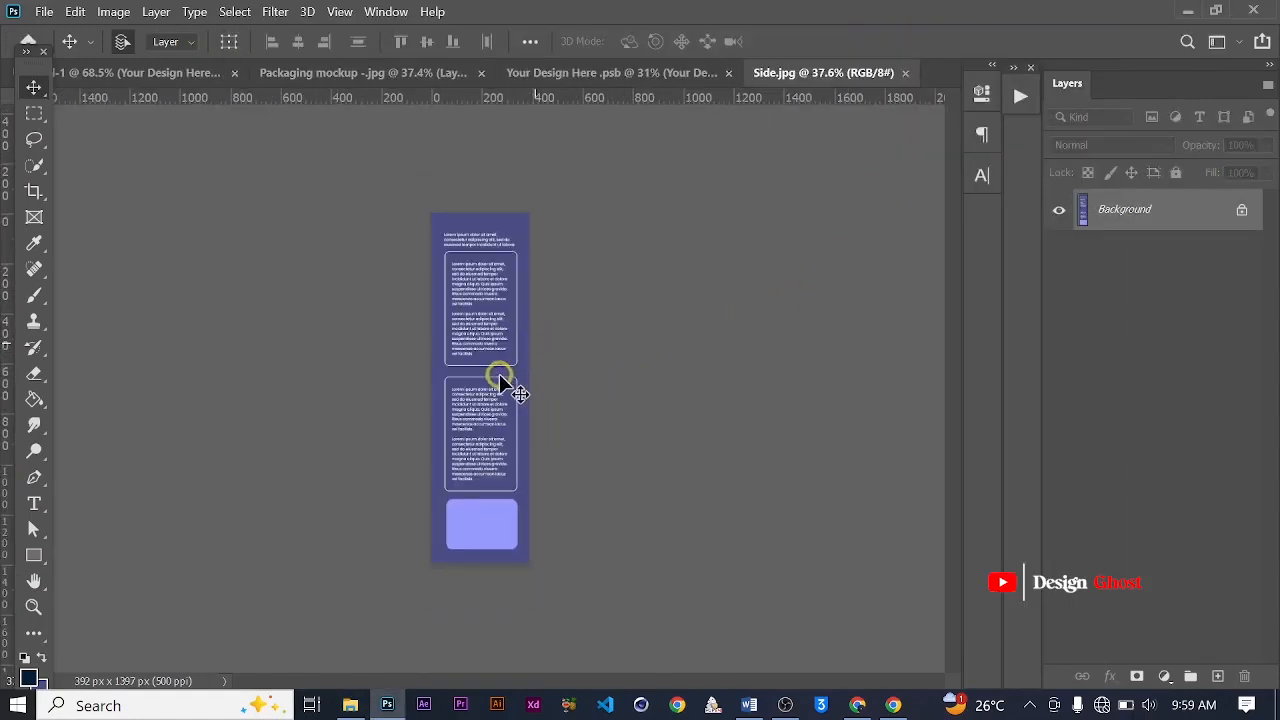
{"action": "left_click_drag", "start_coordinate": [562, 78], "coordinate": [491, 408]}
{"action": "scroll", "coordinate": [495, 385], "scroll_direction": "up", "scroll_amount": 2}
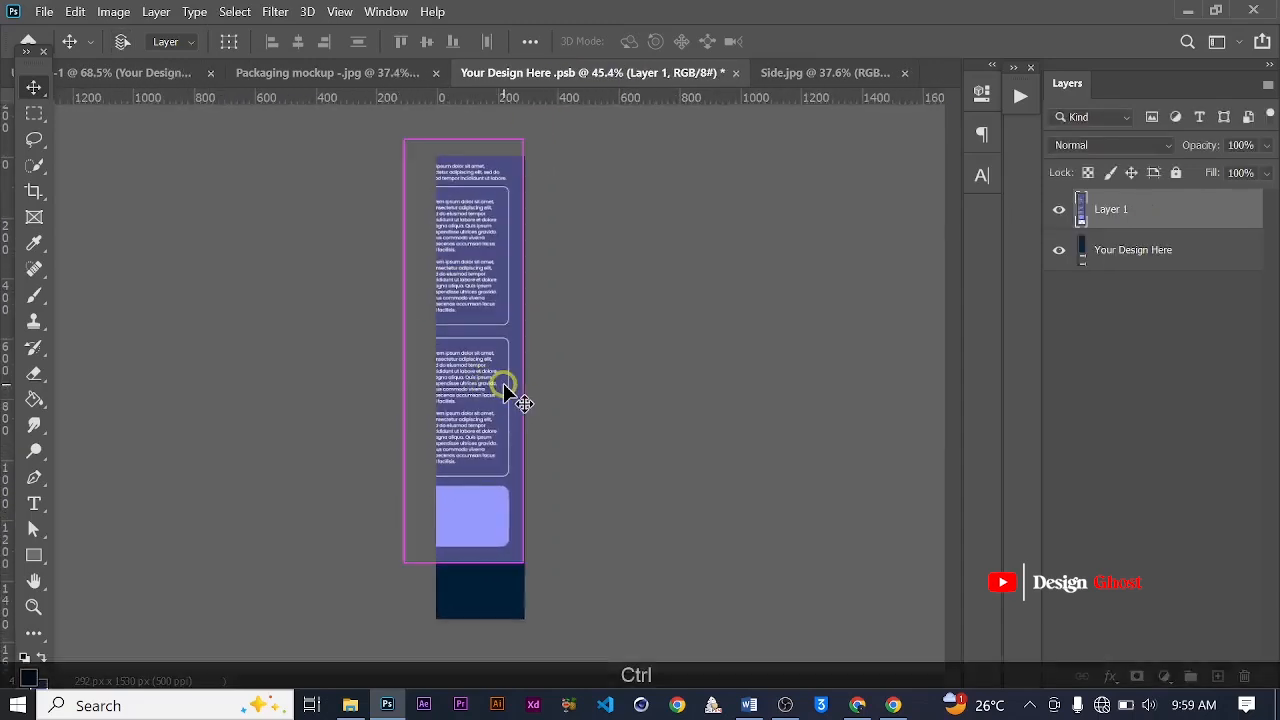
Scale the side artwork proportionally to 74.54% so it spans the panel's full 292 px width, and commit the transform
{"action": "key", "text": "ctrl+t"}
{"action": "left_click_drag", "start_coordinate": [404, 138], "coordinate": [503, 263]}
{"action": "scroll", "coordinate": [503, 263], "scroll_direction": "up", "scroll_amount": 3}
{"action": "left_click_drag", "start_coordinate": [542, 208], "coordinate": [541, 210]}
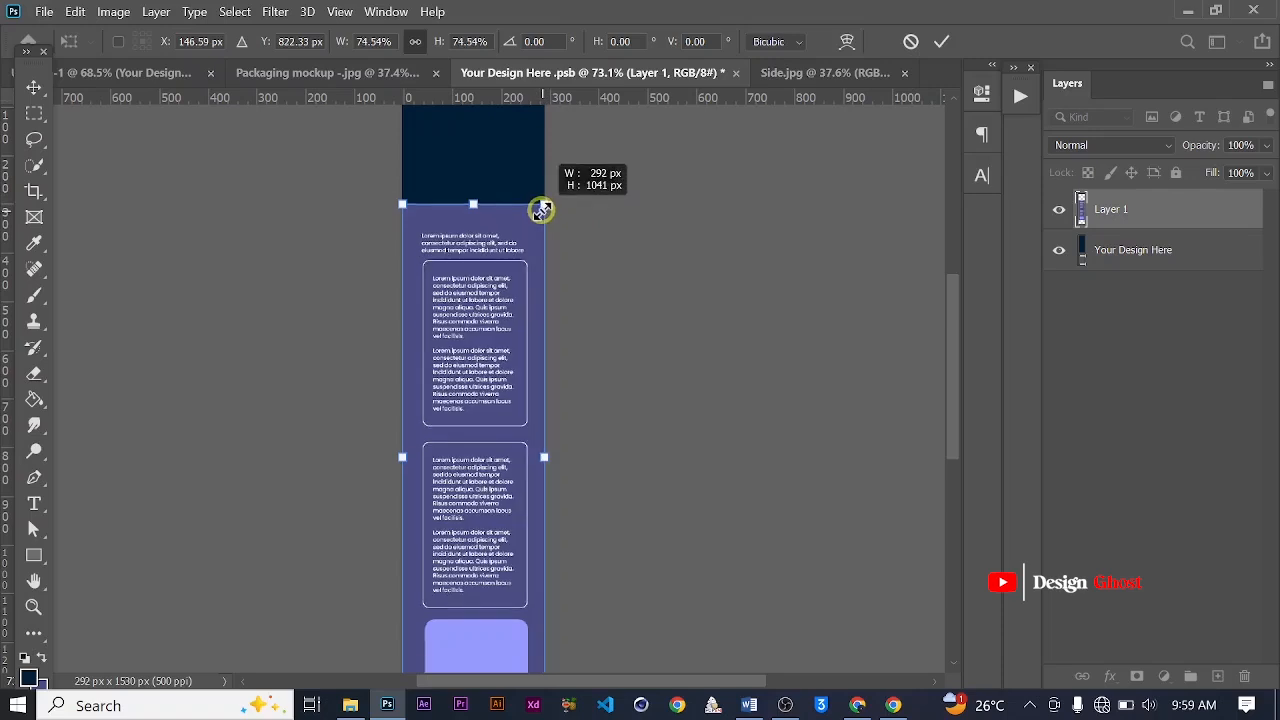
{"action": "left_click", "coordinate": [942, 42]}
{"action": "scroll", "coordinate": [491, 366], "scroll_direction": "down", "scroll_amount": 3}
{"action": "scroll", "coordinate": [513, 376], "scroll_direction": "up", "scroll_amount": 1}
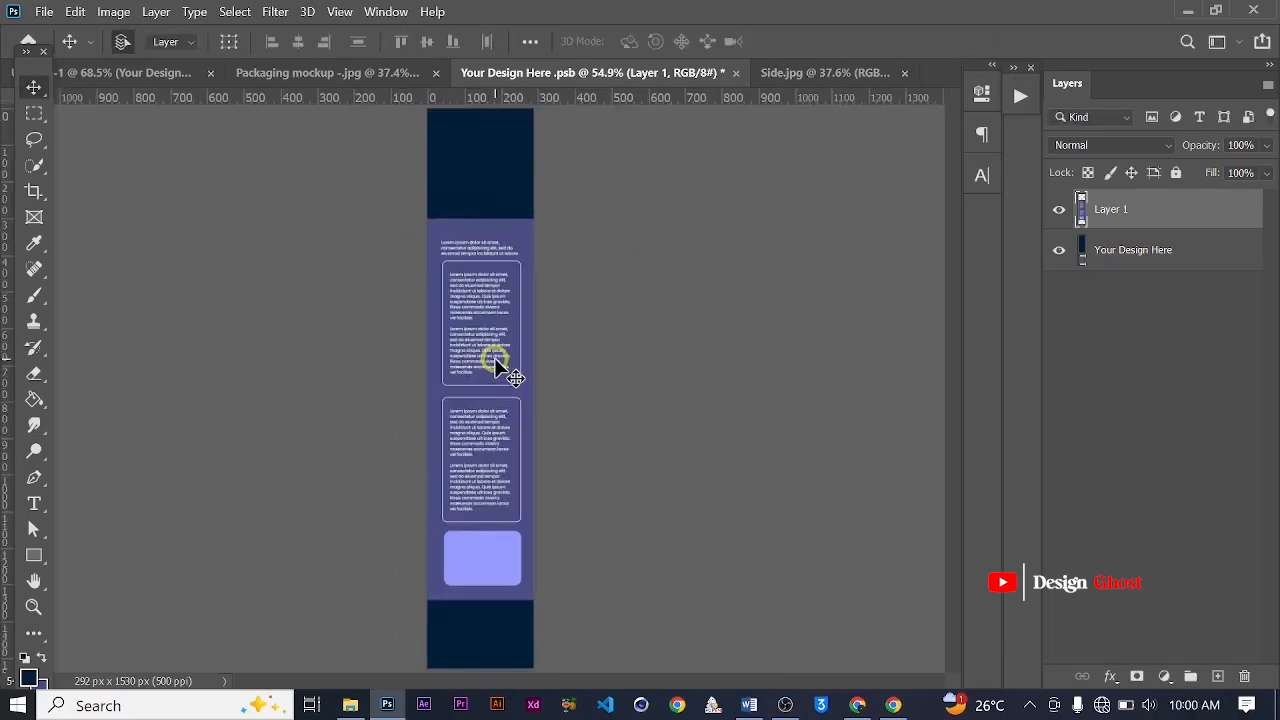
Set the foreground color to 4a4d82, sampled from the side artwork's purple background
{"action": "key", "text": "ctrl+0"}
{"action": "scroll", "coordinate": [508, 408], "scroll_direction": "up", "scroll_amount": 4}
{"action": "key", "text": "space"}
{"action": "left_click_drag", "start_coordinate": [503, 350], "coordinate": [517, 418]}
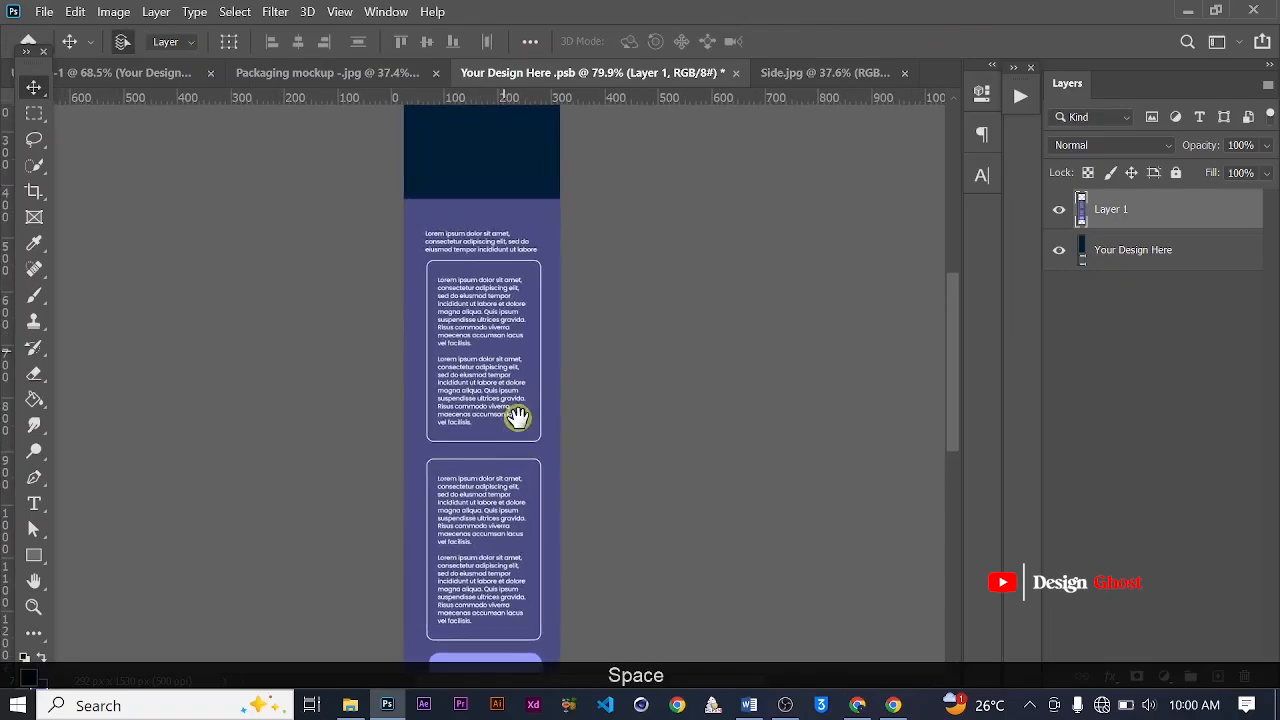
{"action": "scroll", "coordinate": [517, 418], "scroll_direction": "down", "scroll_amount": 1}
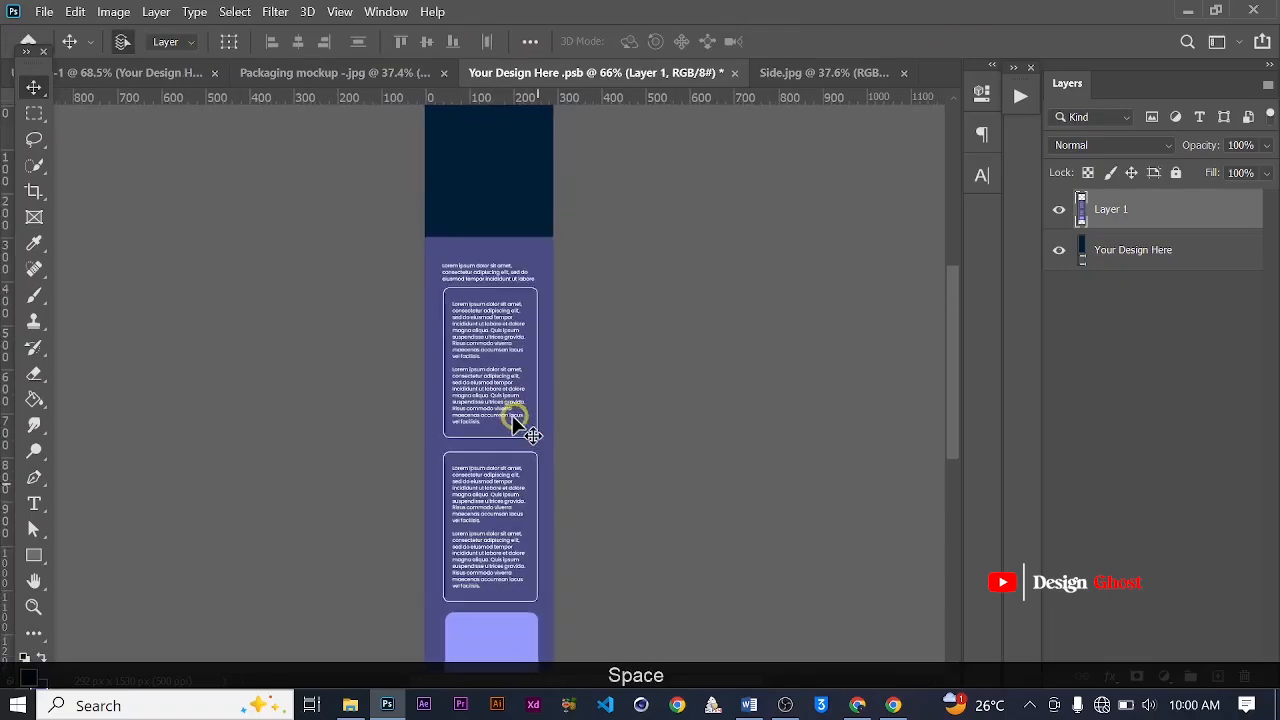
{"action": "left_click", "coordinate": [30, 680]}
{"action": "left_click", "coordinate": [514, 251]}
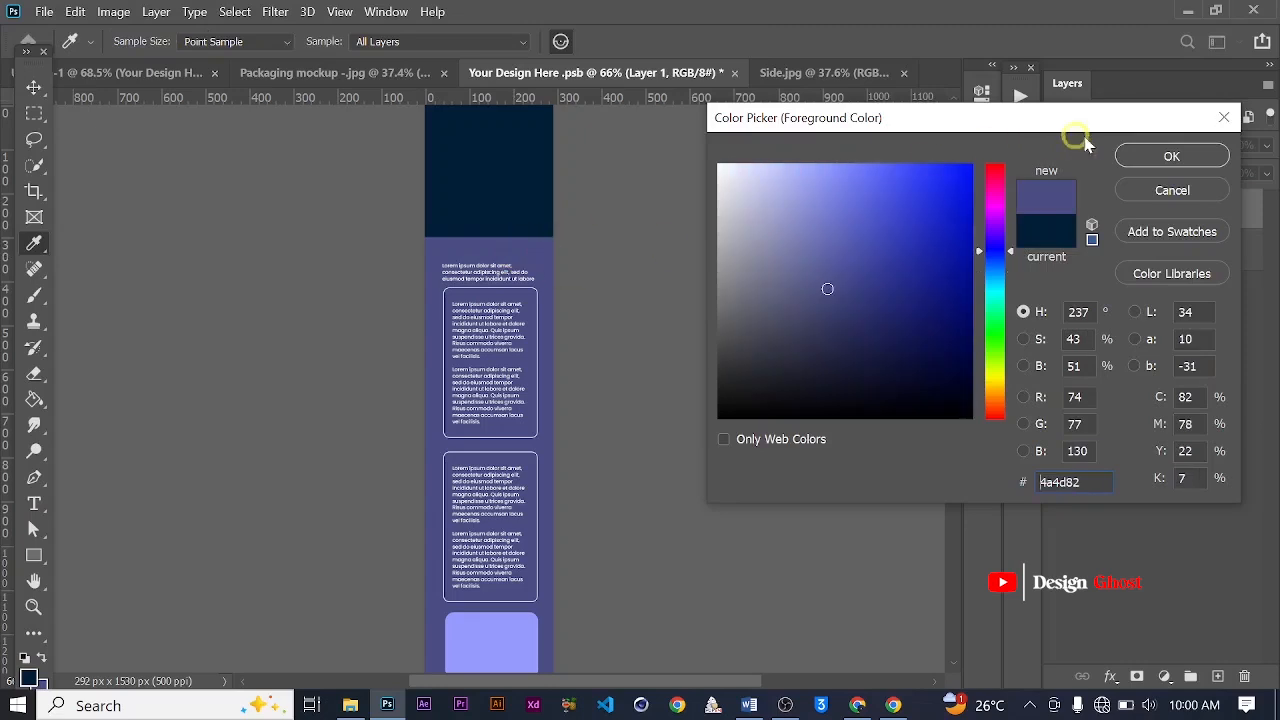
{"action": "left_click", "coordinate": [1172, 158]}
{"action": "key", "text": "v"}
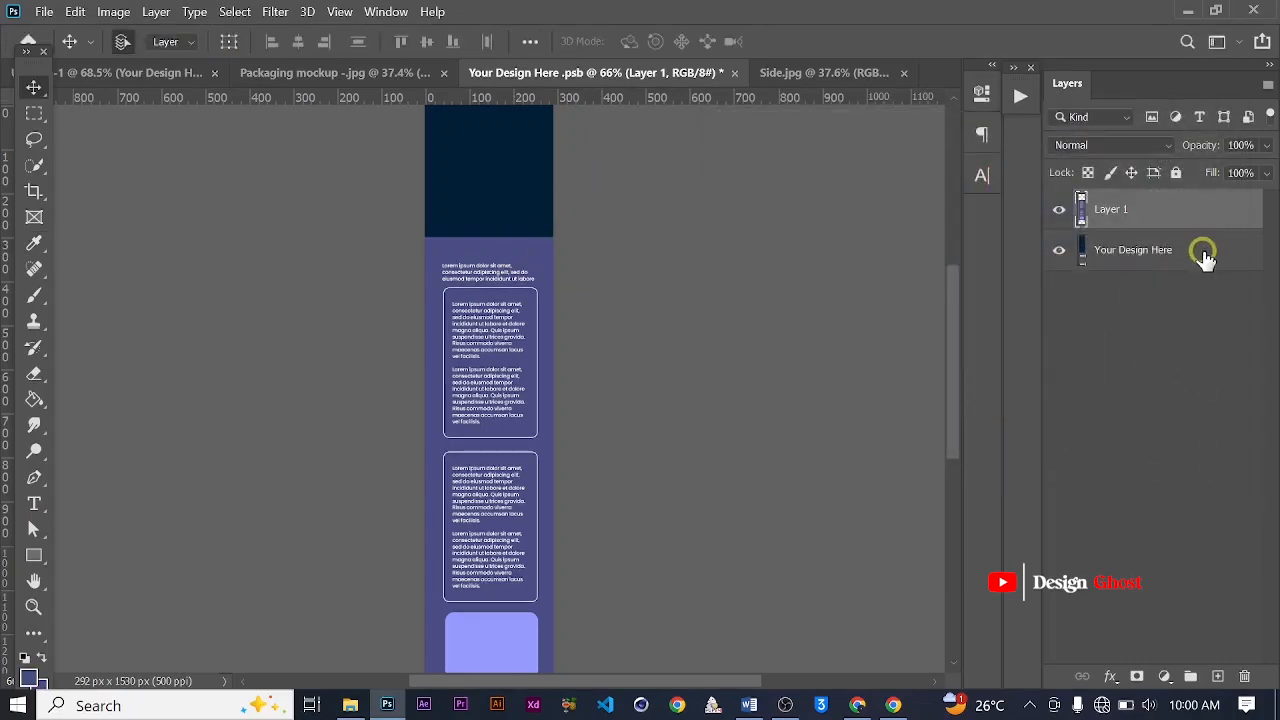
Rasterize the Your Design Here shape layer and fill it with the foreground purple using the Paint Bucket
{"action": "key", "text": "alt+bracketleft"}
{"action": "key", "text": "g"}
{"action": "left_click", "coordinate": [455, 215]}
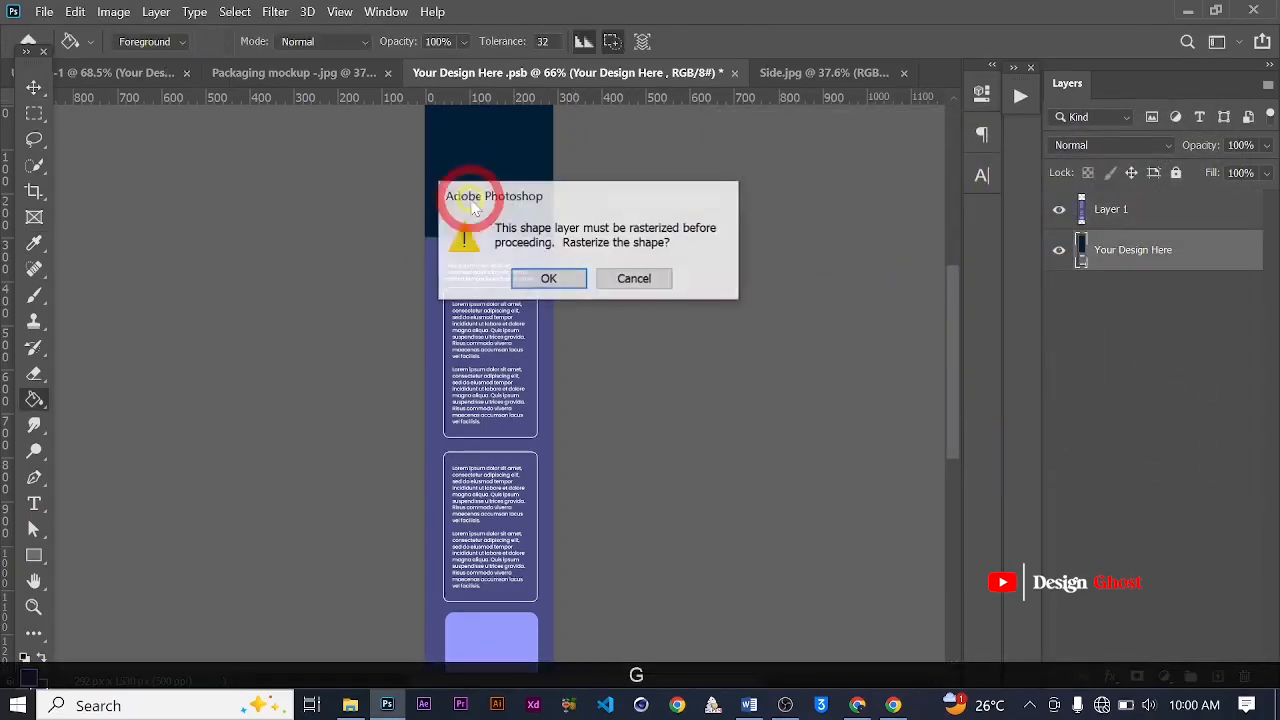
{"action": "left_click", "coordinate": [548, 279]}
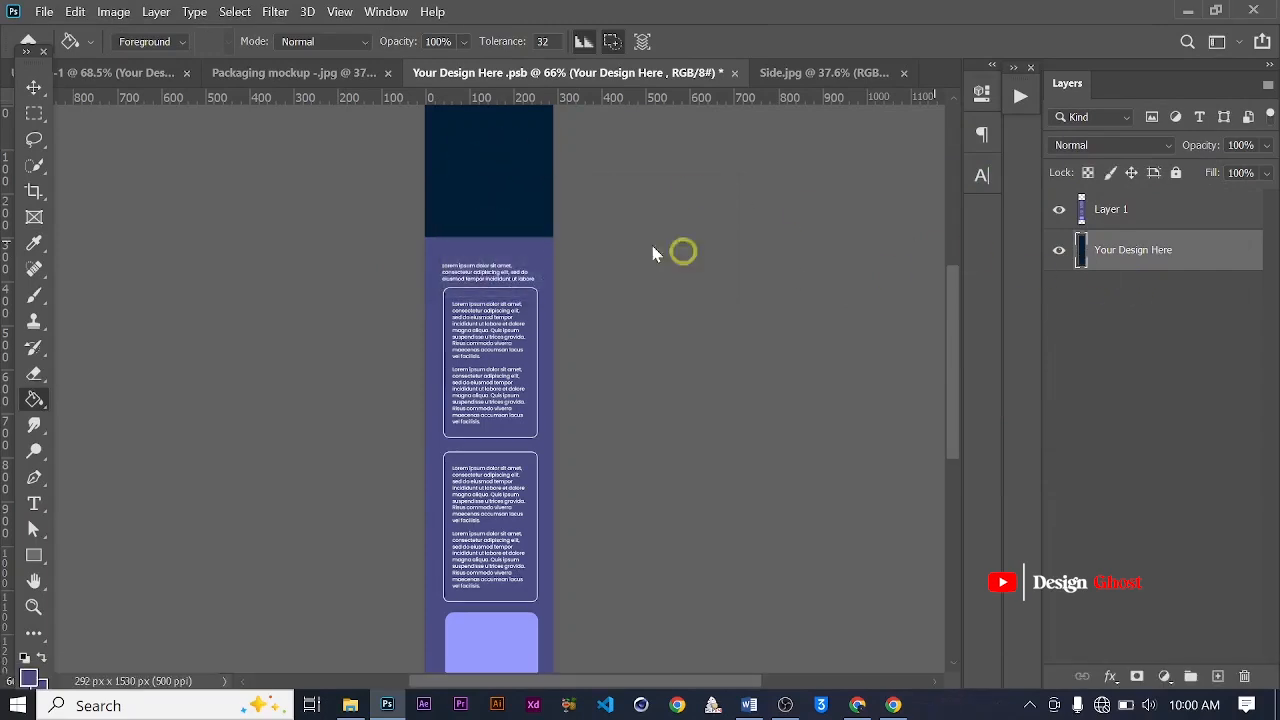
{"action": "left_click", "coordinate": [512, 197]}
{"action": "scroll", "coordinate": [370, 345], "scroll_direction": "down", "scroll_amount": 1}
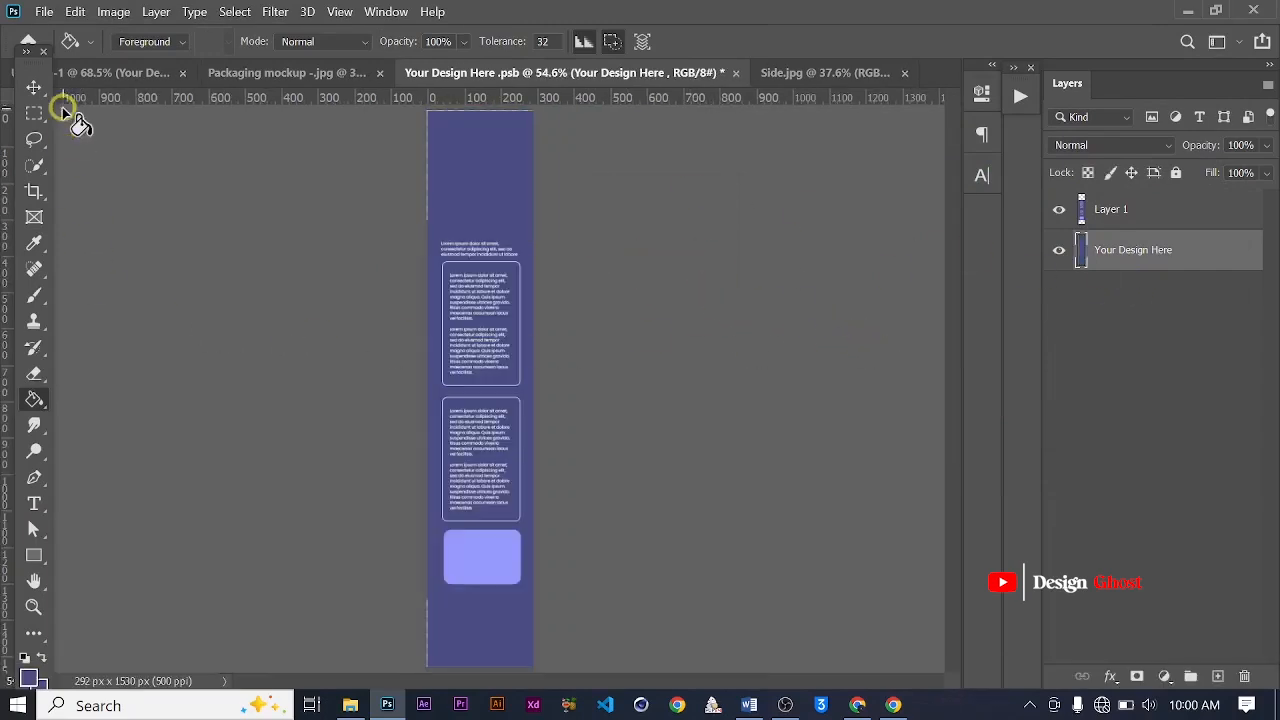
Save the smart object's contents and inspect the side design on the box in the mockup document
{"action": "left_click", "coordinate": [35, 90]}
{"action": "scroll", "coordinate": [287, 306], "scroll_direction": "down", "scroll_amount": 2}
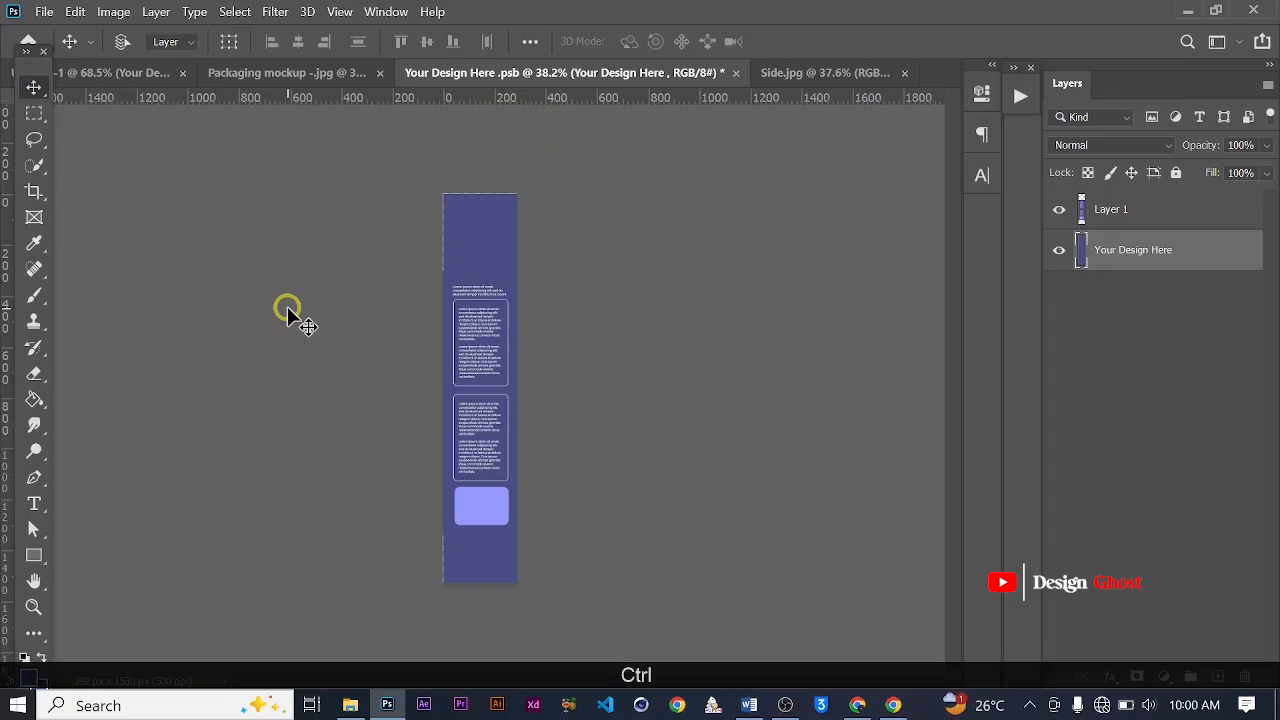
{"action": "left_click", "coordinate": [113, 75]}
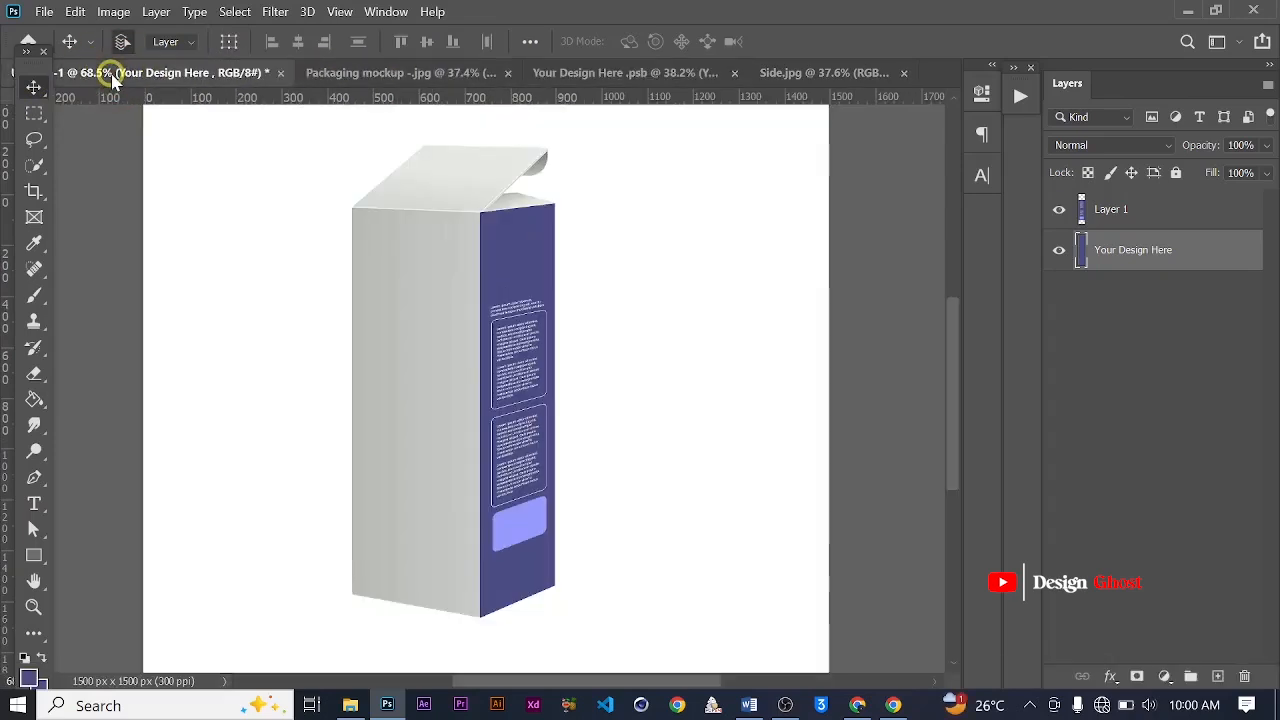
{"action": "scroll", "coordinate": [644, 466], "scroll_direction": "down", "scroll_amount": 2}
{"action": "scroll", "coordinate": [574, 453], "scroll_direction": "up", "scroll_amount": 5}
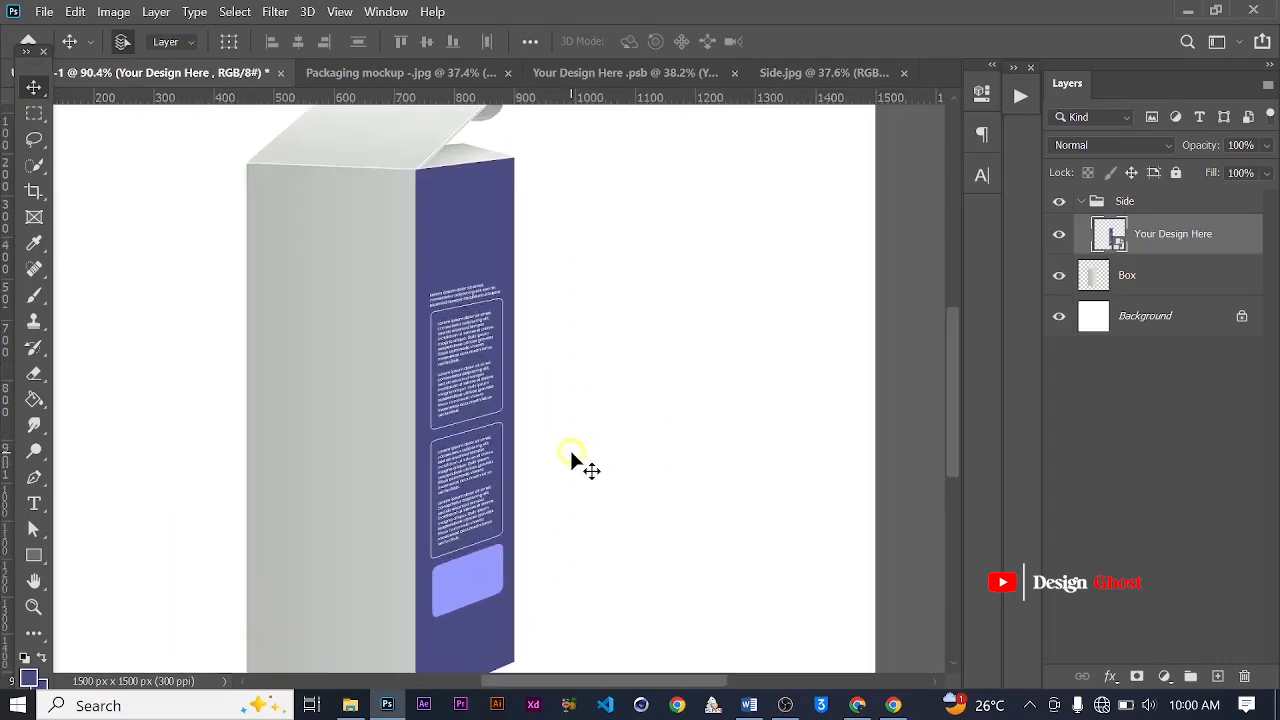
{"action": "scroll", "coordinate": [574, 453], "scroll_direction": "down", "scroll_amount": 2}
In the Your Design Here .psb document, scale the side artwork layer proportionally to 116.73% and commit the transform
{"action": "left_click", "coordinate": [632, 76]}
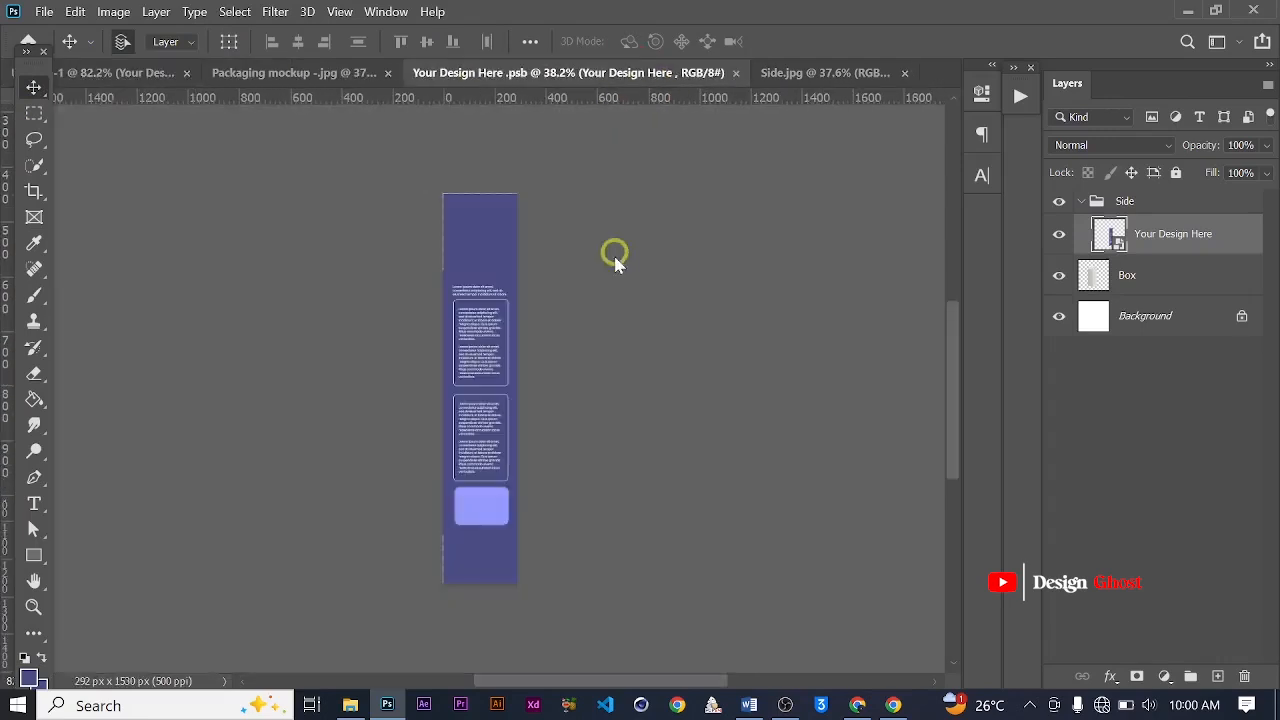
{"action": "scroll", "coordinate": [501, 289], "scroll_direction": "up", "scroll_amount": 2}
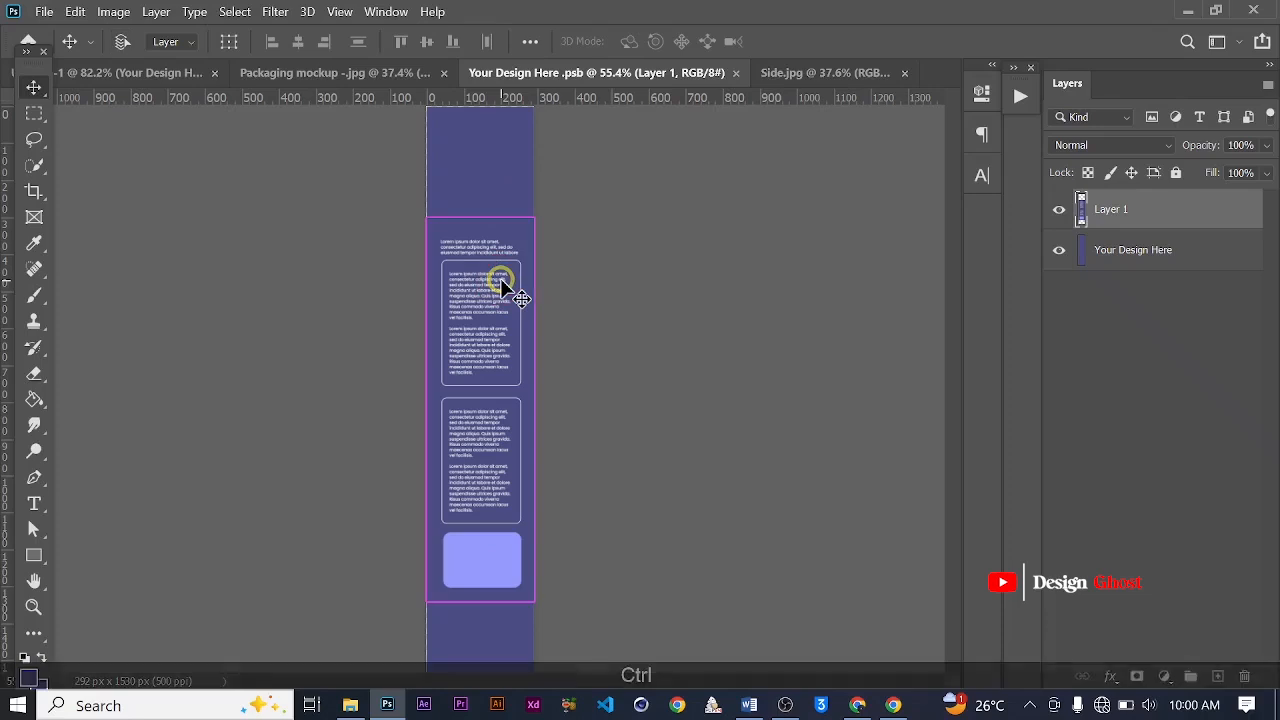
{"action": "key", "text": "ctrl+t"}
{"action": "left_click_drag", "start_coordinate": [533, 208], "coordinate": [539, 198]}
{"action": "left_click_drag", "start_coordinate": [420, 195], "coordinate": [420, 167]}
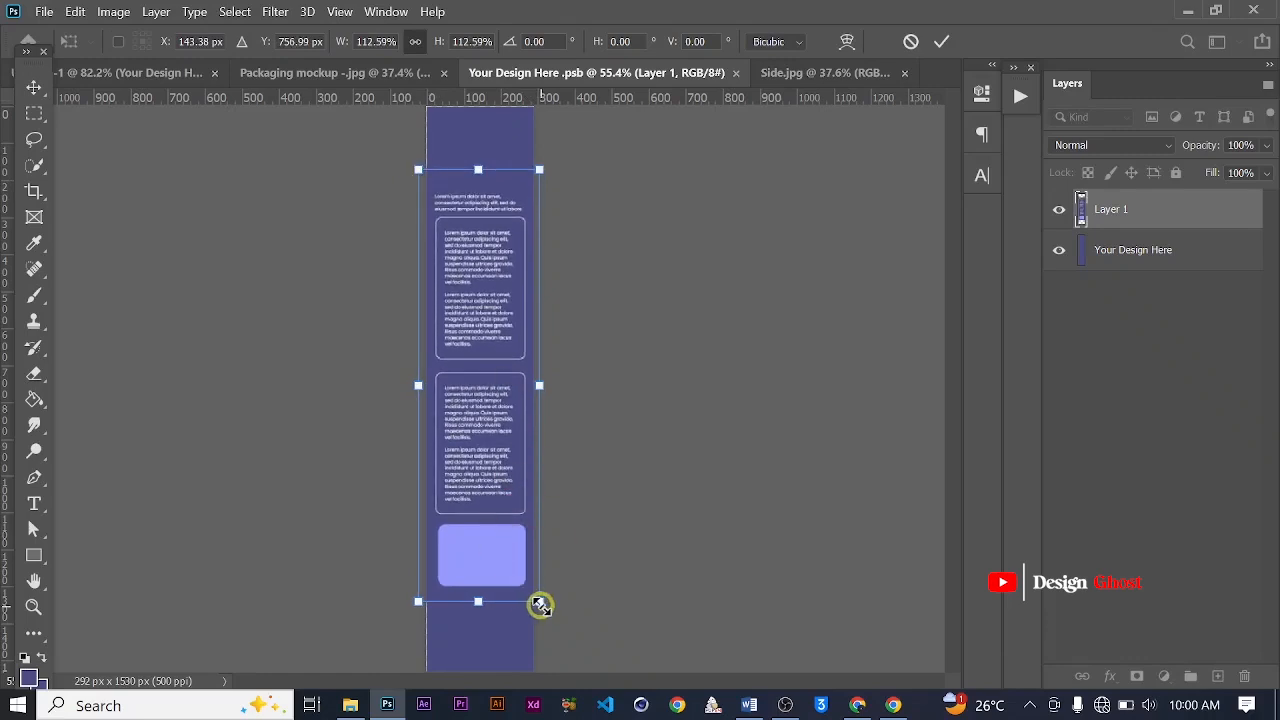
{"action": "left_click_drag", "start_coordinate": [543, 605], "coordinate": [541, 609]}
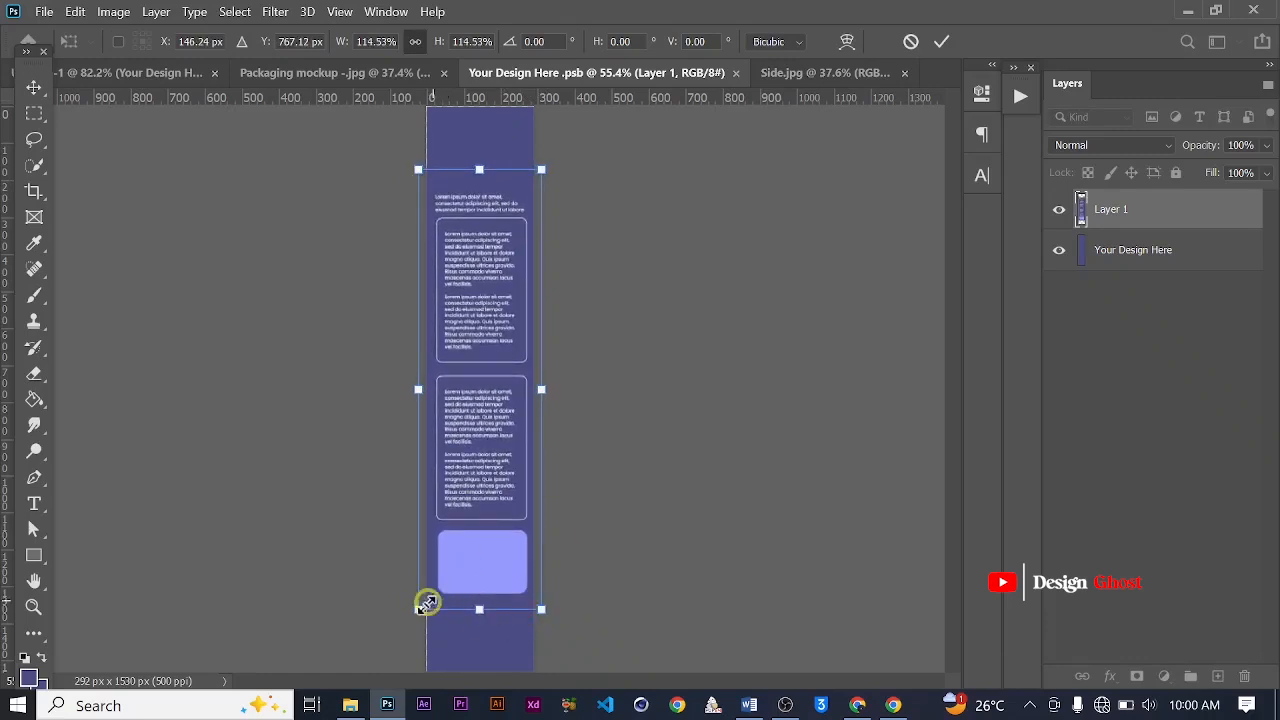
{"action": "left_click_drag", "start_coordinate": [424, 605], "coordinate": [415, 617]}
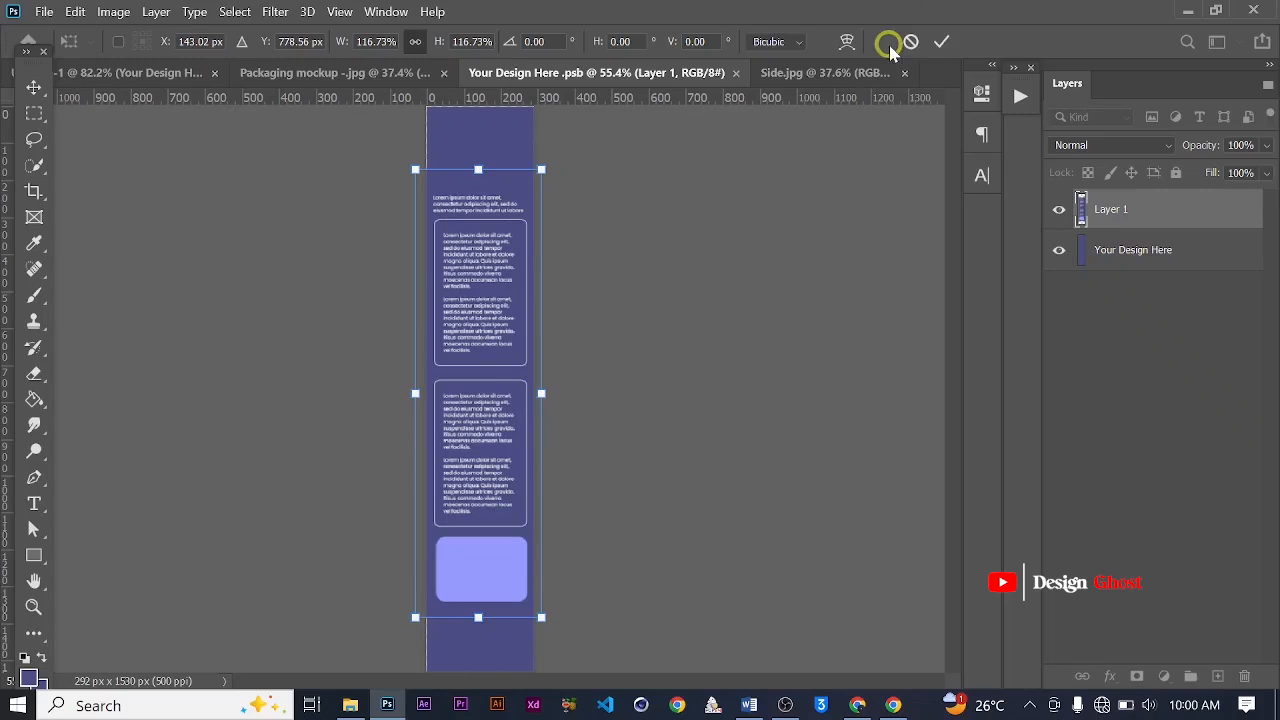
{"action": "left_click", "coordinate": [948, 41]}
Save the smart object's contents and check the enlarged side artwork on the box in the mockup document
{"action": "key", "text": "ctrl+s"}
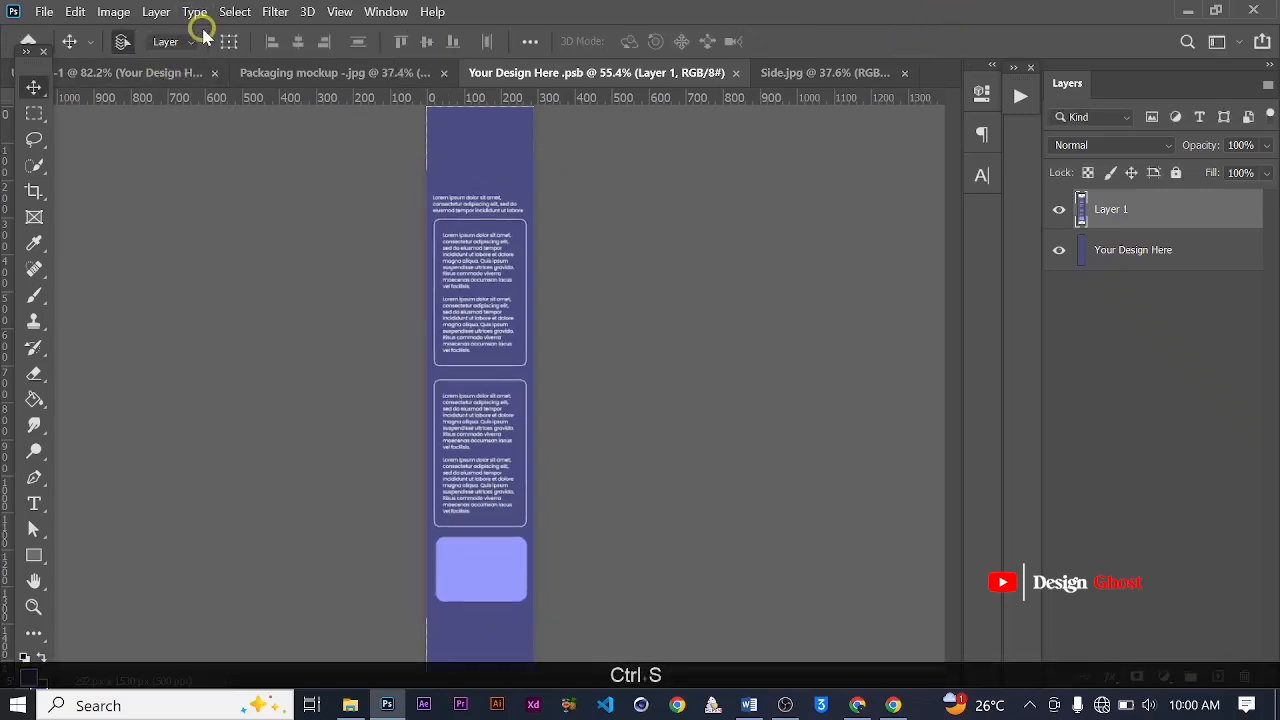
{"action": "left_click", "coordinate": [134, 76]}
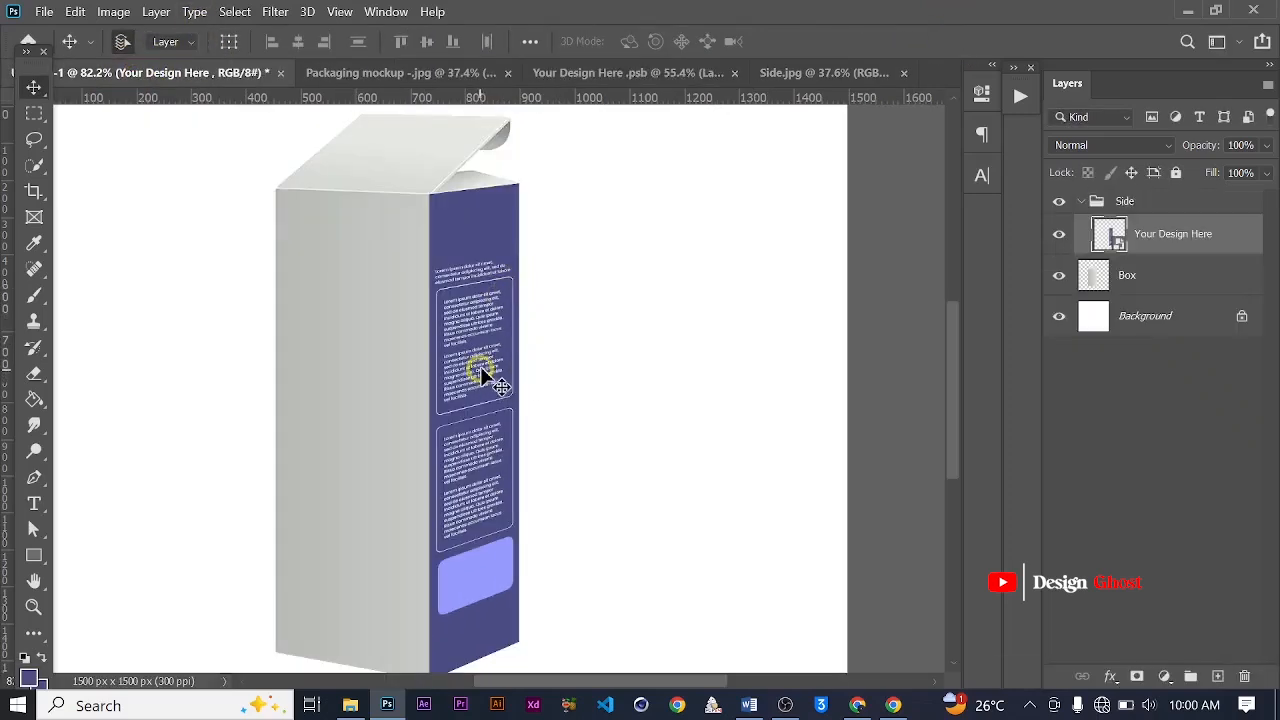
{"action": "scroll", "coordinate": [481, 372], "scroll_direction": "up", "scroll_amount": 2}
{"action": "scroll", "coordinate": [490, 343], "scroll_direction": "down", "scroll_amount": 3}
{"action": "scroll", "coordinate": [490, 343], "scroll_direction": "up", "scroll_amount": 1}
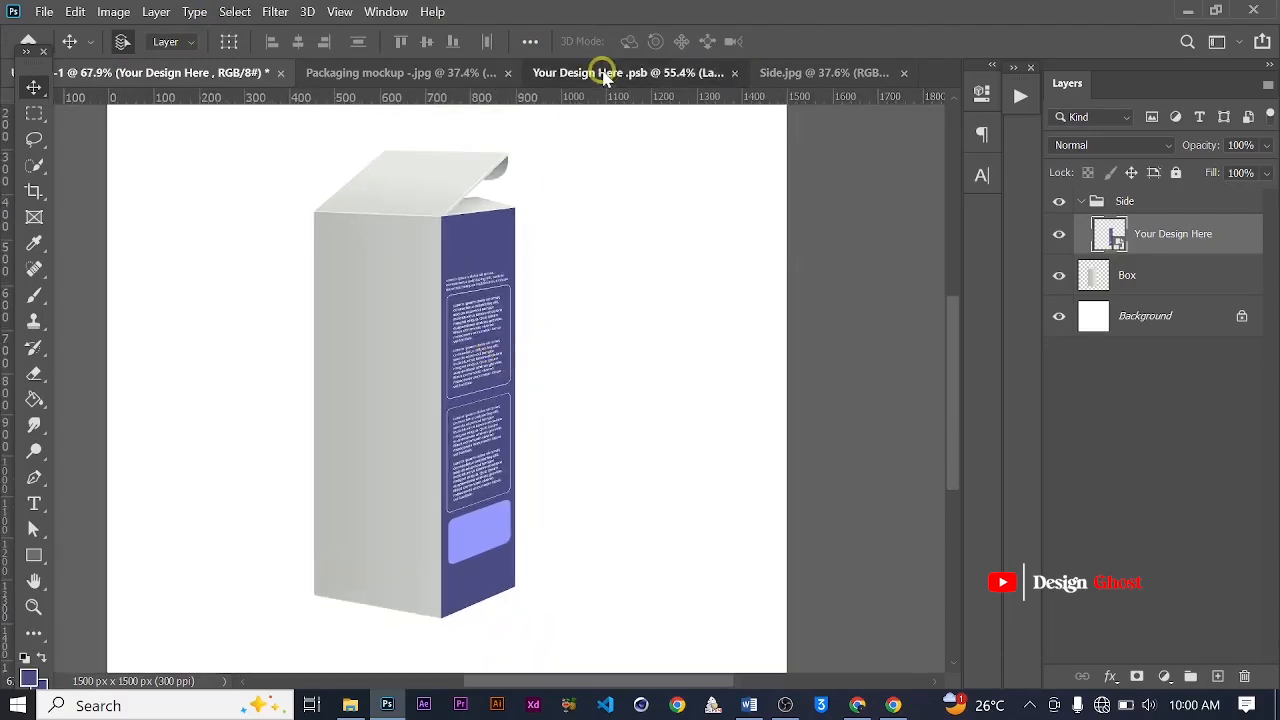
Return to the smart object document and nudge the side artwork upward on the panel, leaving more purple space beneath it
{"action": "left_click", "coordinate": [604, 74]}
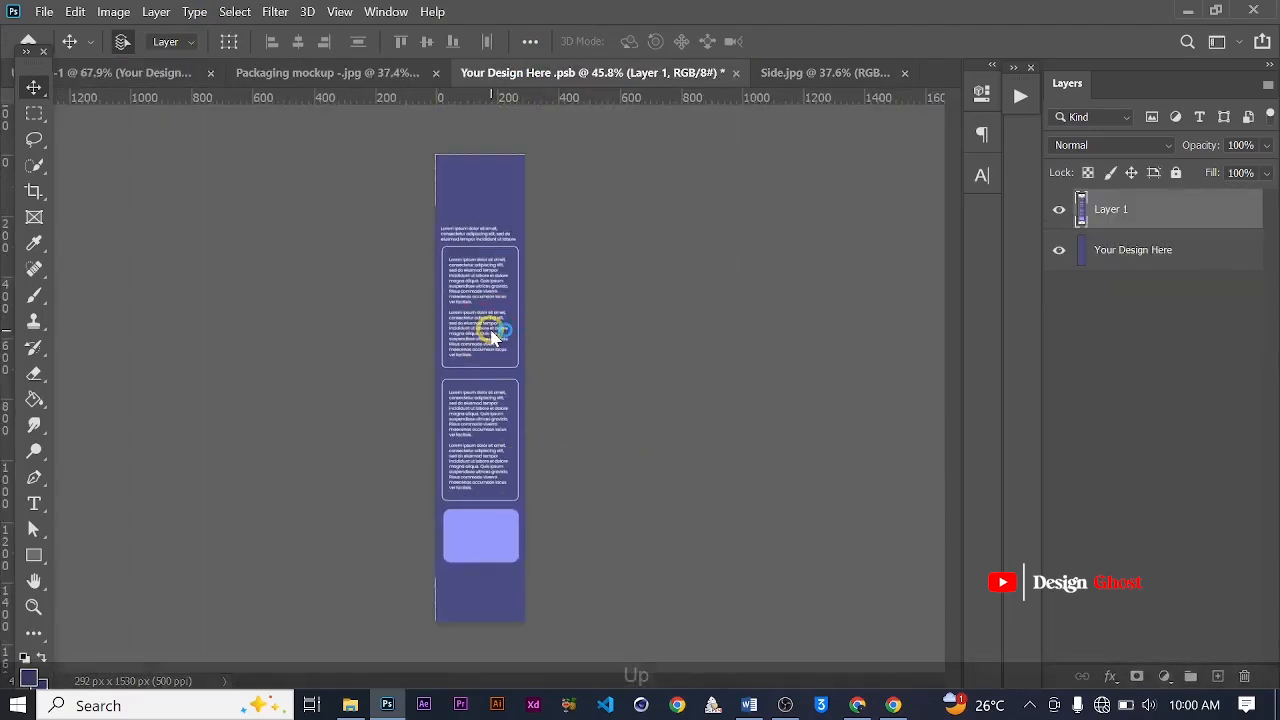
{"action": "key", "text": "Up"}
{"action": "key", "text": "Up"}
{"action": "key", "text": "Up"}
{"action": "key", "text": "Up"}
{"action": "key", "text": "Up"}
{"action": "key", "text": "Up"}
{"action": "key", "text": "Up"}
{"action": "key", "text": "Up"}
{"action": "key", "text": "Up"}
{"action": "key", "text": "Up"}
{"action": "key", "text": "Up"}
{"action": "key", "text": "Up"}
{"action": "key", "text": "Up"}
{"action": "key", "text": "Up"}
{"action": "key", "text": "Up"}
{"action": "key", "text": "Up"}
{"action": "key", "text": "Up"}
{"action": "key", "text": "Up"}
{"action": "key", "text": "Up"}
{"action": "key", "text": "Up"}
{"action": "key", "text": "Up"}
{"action": "key", "text": "Up"}
{"action": "key", "text": "Up"}
{"action": "key", "text": "Up"}
{"action": "key", "text": "Up"}
{"action": "key", "text": "Up"}
{"action": "key", "text": "Up"}
{"action": "key", "text": "Up"}
{"action": "key", "text": "Up"}
{"action": "key", "text": "Up"}
{"action": "key", "text": "Up"}
{"action": "key", "text": "Up"}
{"action": "key", "text": "Up"}
{"action": "key", "text": "Up"}
{"action": "key", "text": "Up"}
{"action": "key", "text": "Up"}
{"action": "key", "text": "Up"}
{"action": "key", "text": "Up"}
{"action": "key", "text": "Up"}
{"action": "key", "text": "Up"}
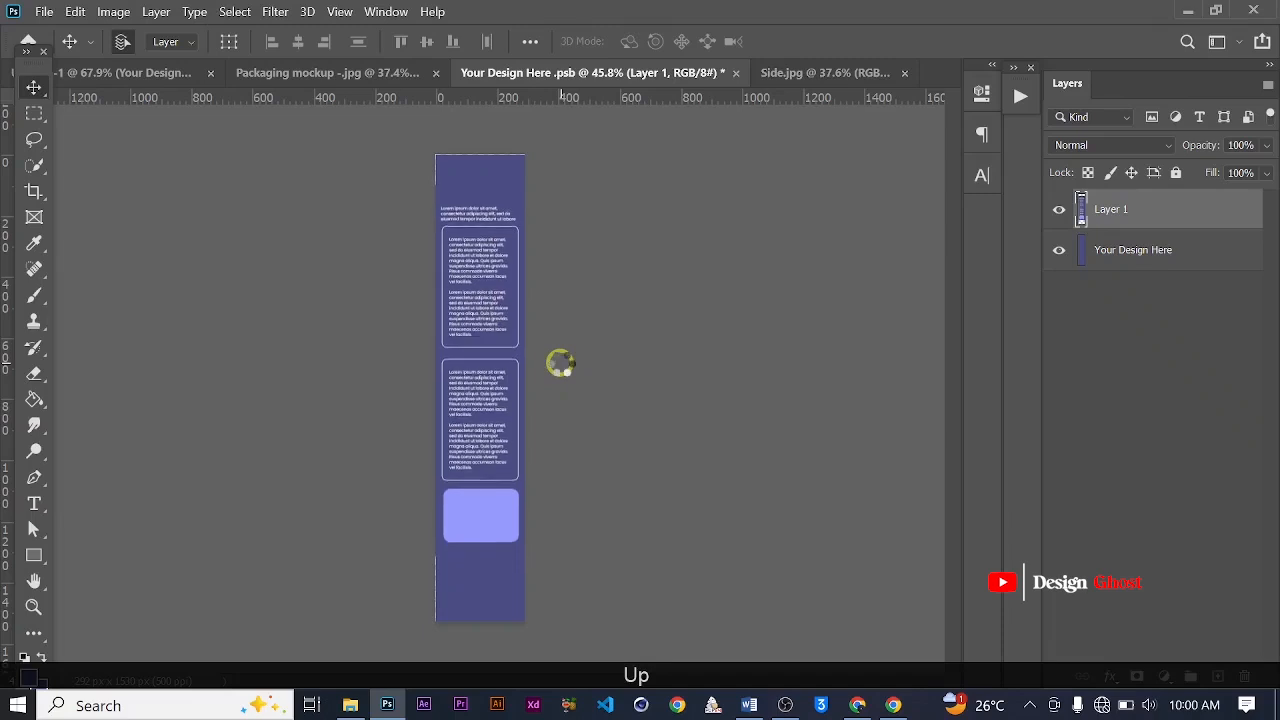
{"action": "scroll", "coordinate": [478, 470], "scroll_direction": "up", "scroll_amount": 2}
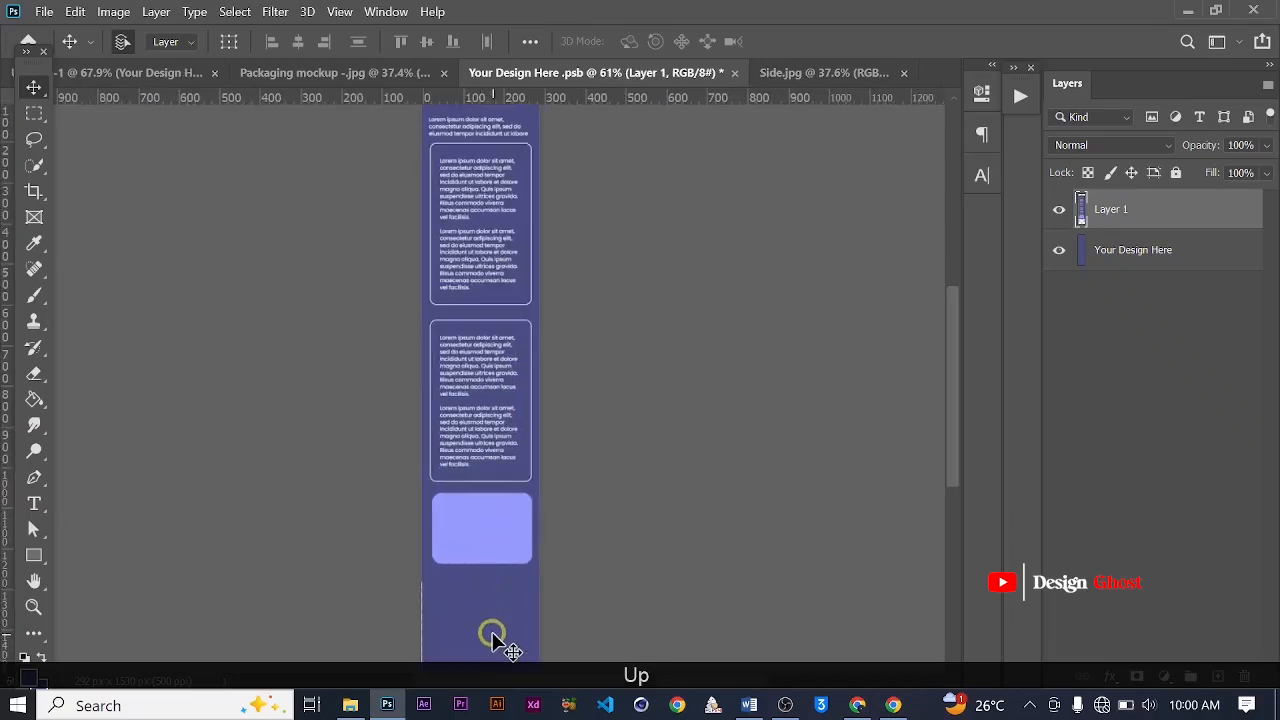
Stretch the purple Your Design Here layer horizontally to 117.12% so it extends past both panel edges, and commit the transform
{"action": "left_click", "coordinate": [476, 578]}
{"action": "scroll", "coordinate": [472, 577], "scroll_direction": "down", "scroll_amount": 1}
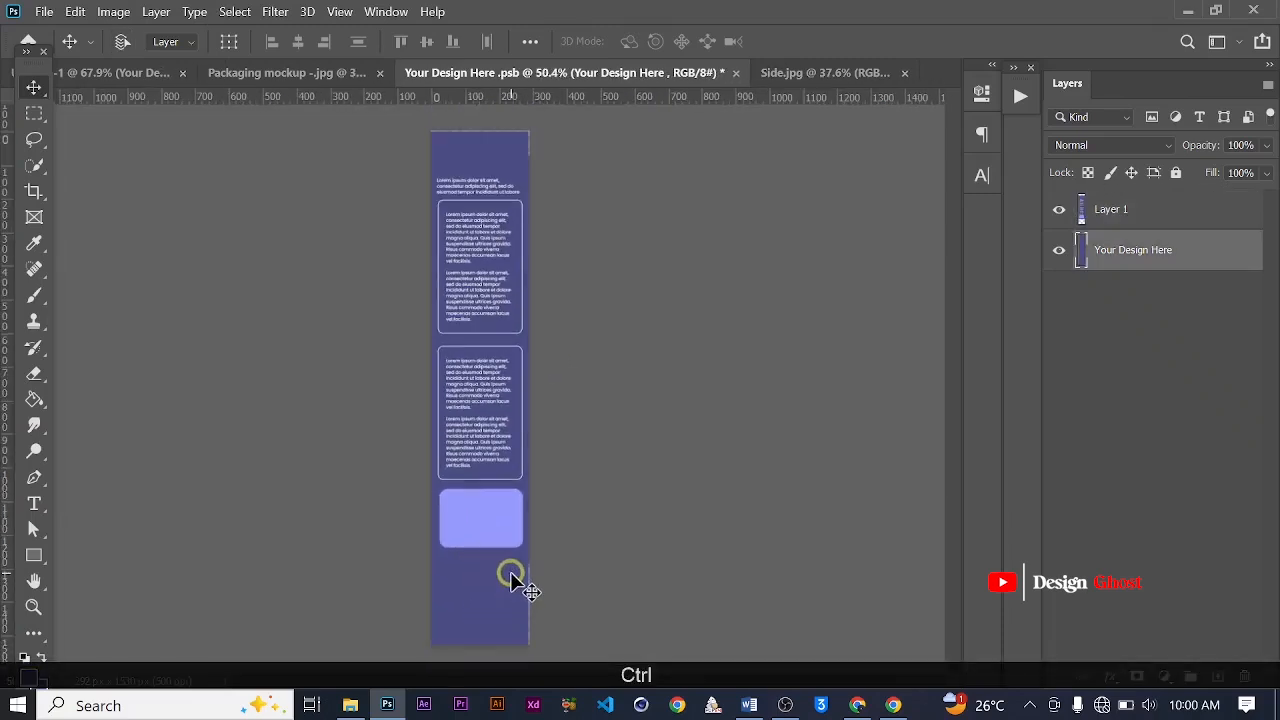
{"action": "key", "text": "ctrl+t"}
{"action": "left_click_drag", "start_coordinate": [529, 382], "coordinate": [533, 385]}
{"action": "left_click_drag", "start_coordinate": [437, 392], "coordinate": [424, 389]}
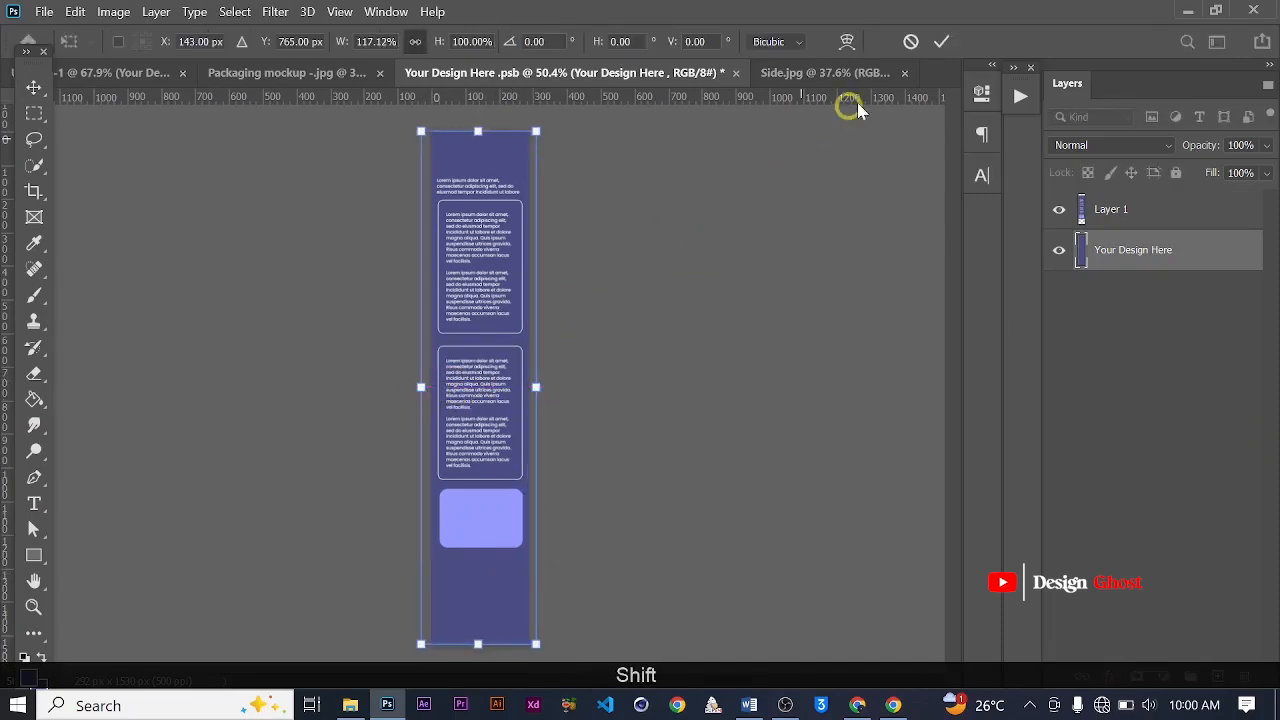
{"action": "left_click", "coordinate": [945, 38]}
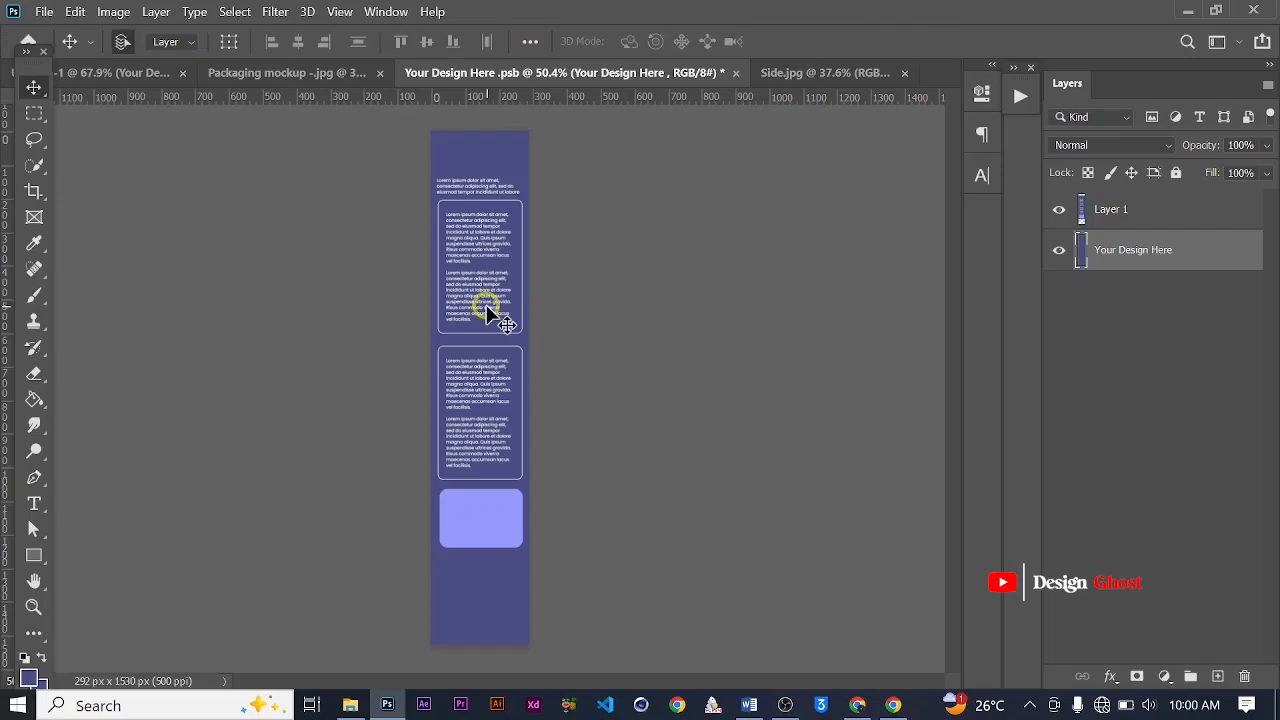
Save the smart object with its widened background, inspect the box in the mockup document, and fit the whole canvas in view
{"action": "key", "text": "ctrl+s"}
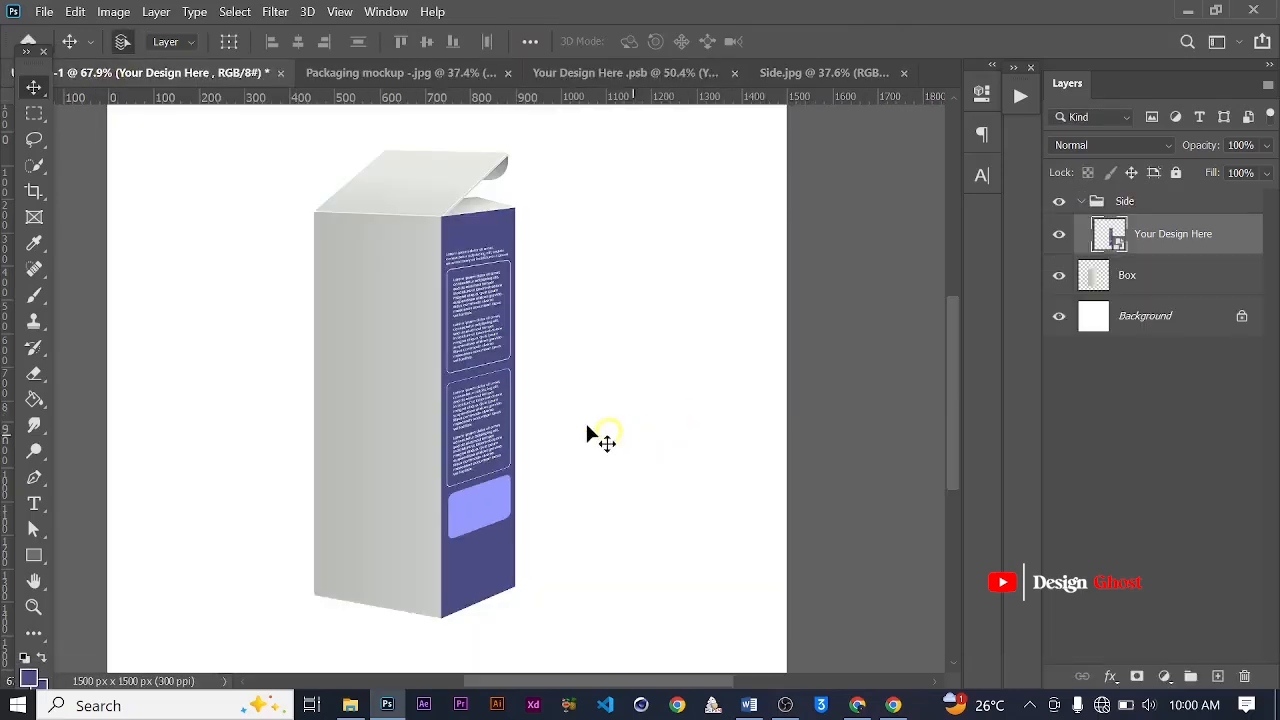
{"action": "scroll", "coordinate": [497, 385], "scroll_direction": "up", "scroll_amount": 1}
{"action": "scroll", "coordinate": [500, 385], "scroll_direction": "down", "scroll_amount": 2}
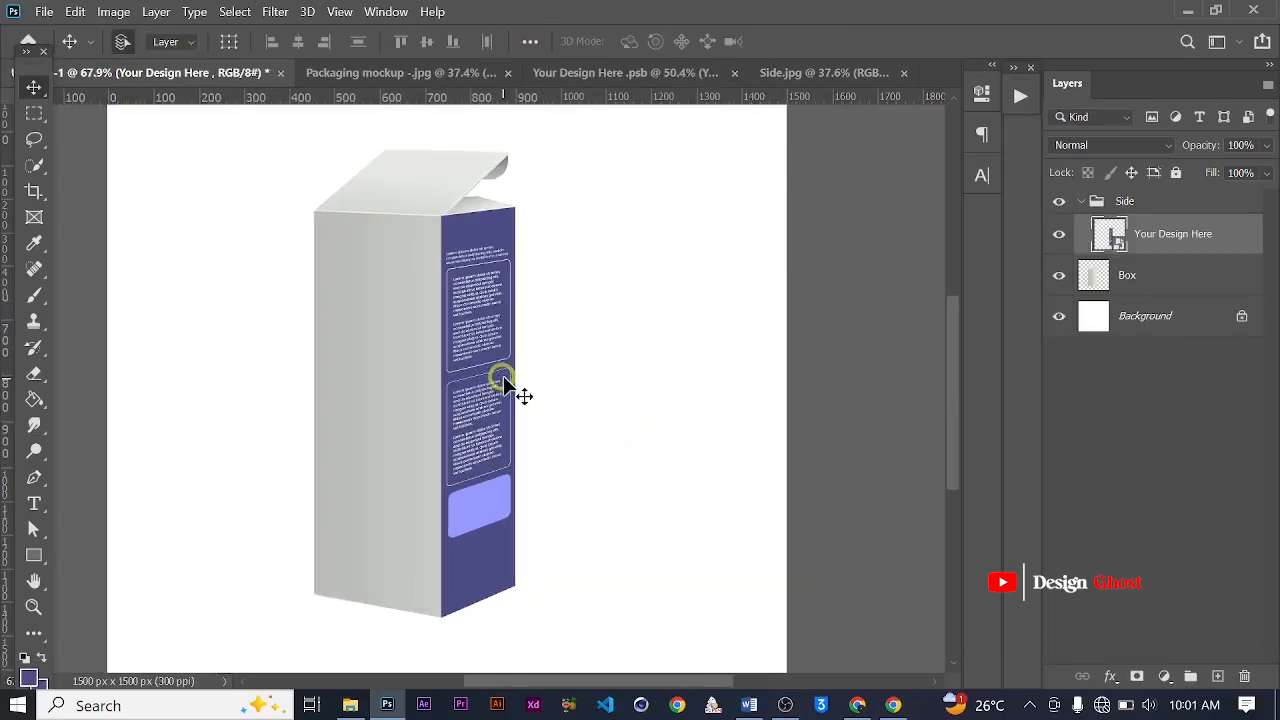
{"action": "key", "text": "Return"}
{"action": "key", "text": "ctrl+0"}
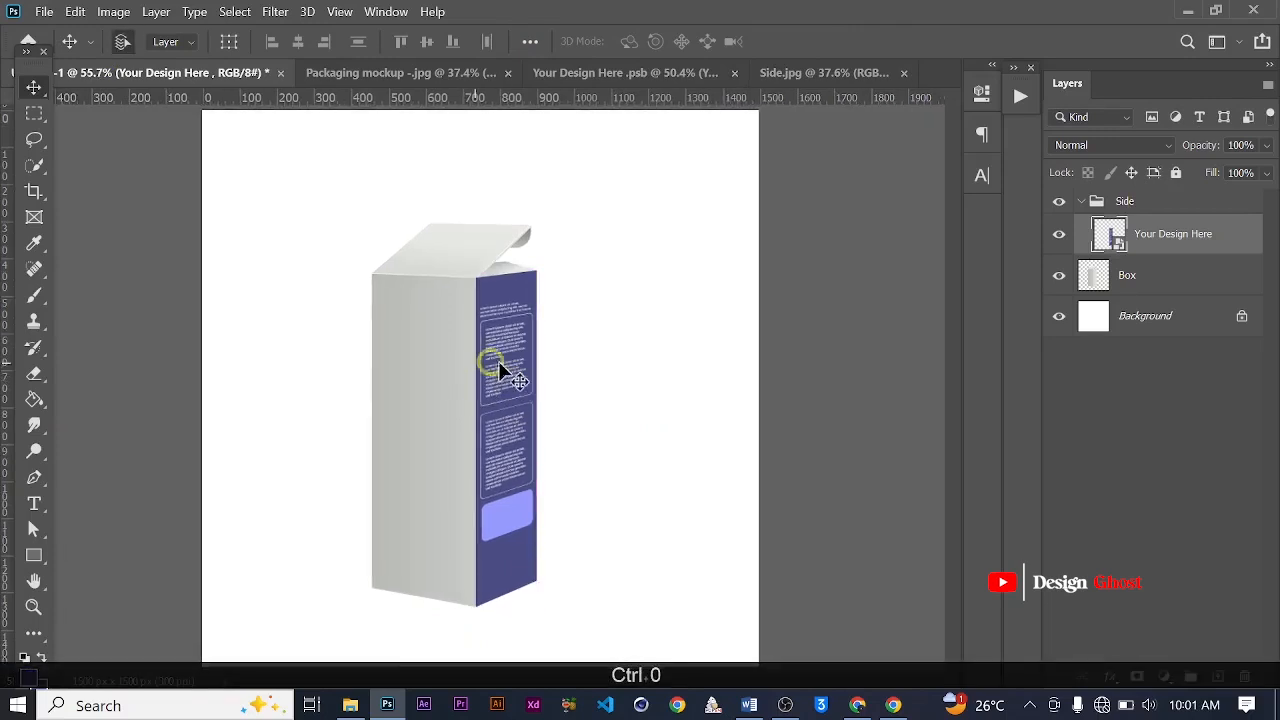
Close the Packaging mockup -.jpg document without saving its changes
{"action": "left_click", "coordinate": [420, 82]}
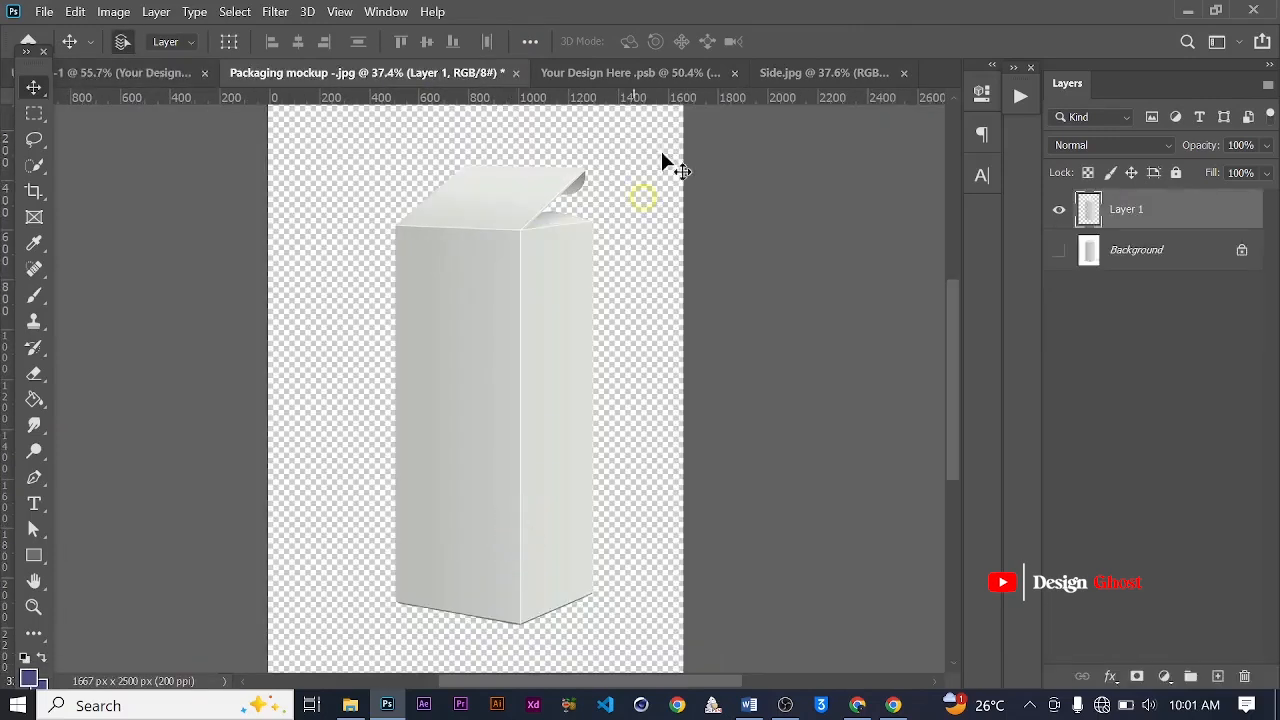
{"action": "left_click", "coordinate": [515, 73]}
{"action": "left_click", "coordinate": [636, 286]}
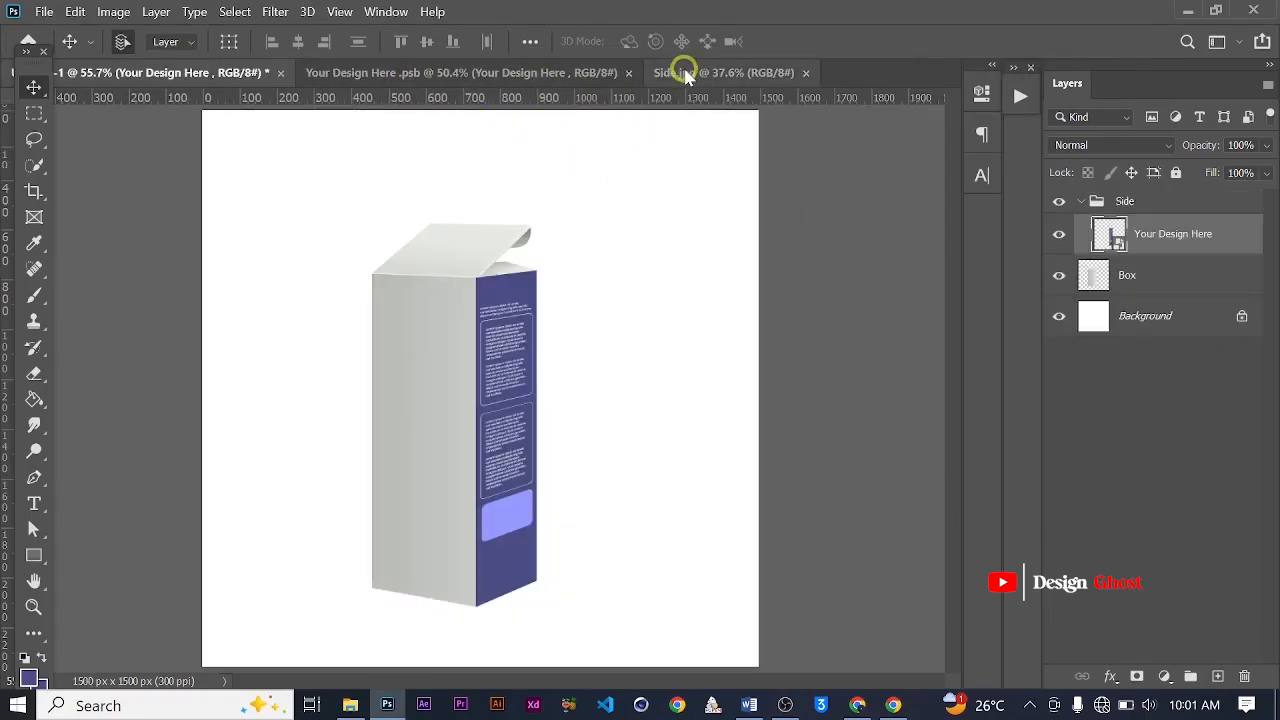
Select the side artwork layer in the smart object document and nudge it slightly farther up
{"action": "left_click", "coordinate": [440, 73]}
{"action": "scroll", "coordinate": [487, 505], "scroll_direction": "up", "scroll_amount": 2}
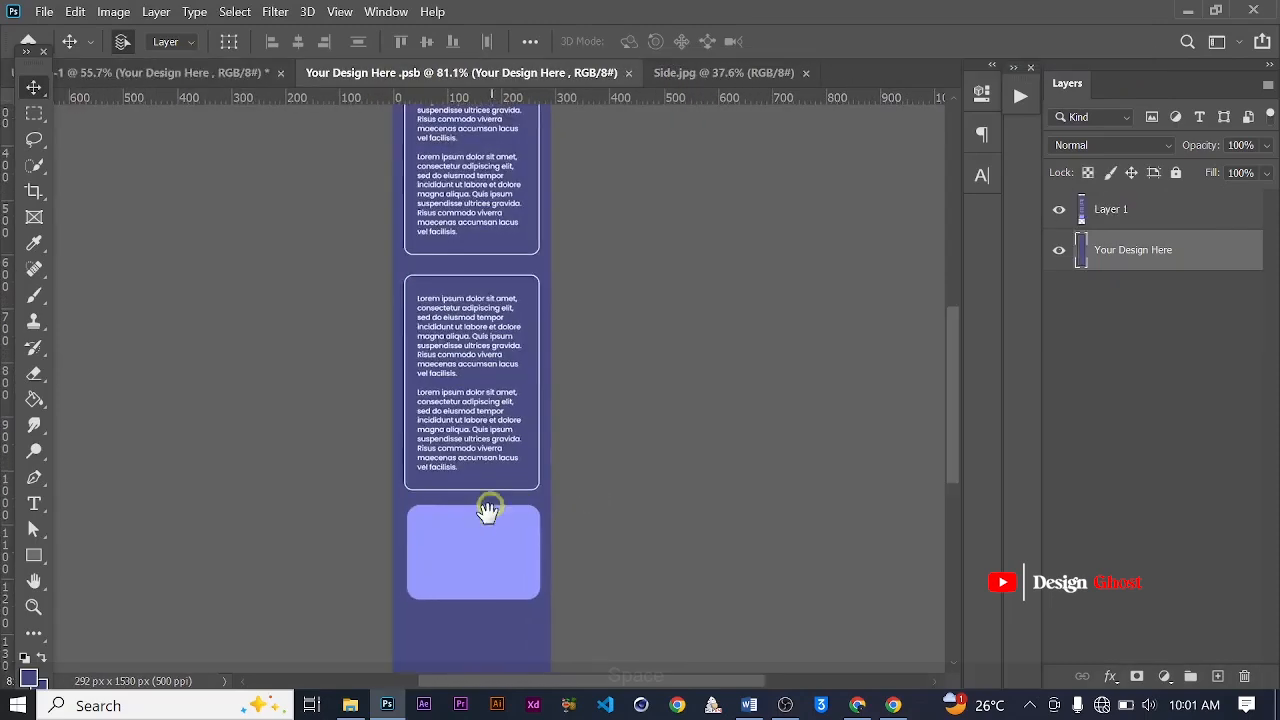
{"action": "left_click_drag", "start_coordinate": [487, 510], "coordinate": [480, 314]}
{"action": "scroll", "coordinate": [480, 318], "scroll_direction": "down", "scroll_amount": 3}
{"action": "left_click", "coordinate": [481, 303]}
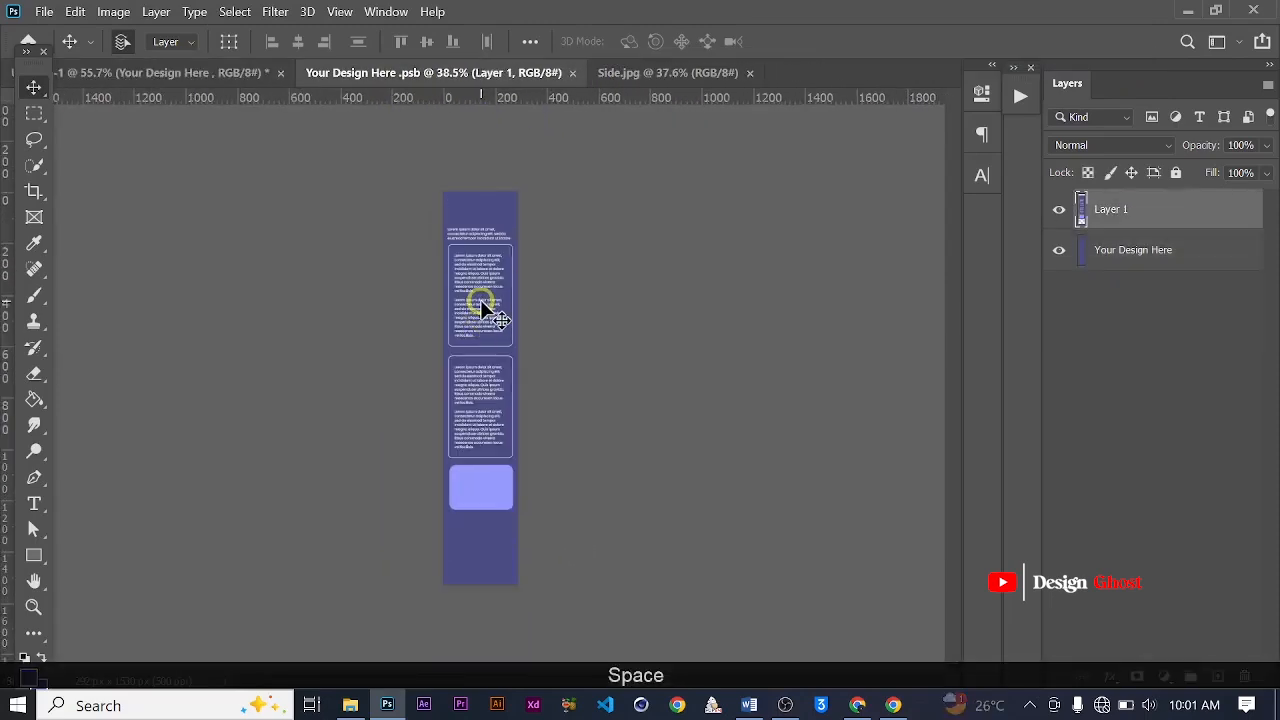
{"action": "key", "text": "Up"}
{"action": "key", "text": "Up"}
{"action": "key", "text": "Up"}
{"action": "key", "text": "Up"}
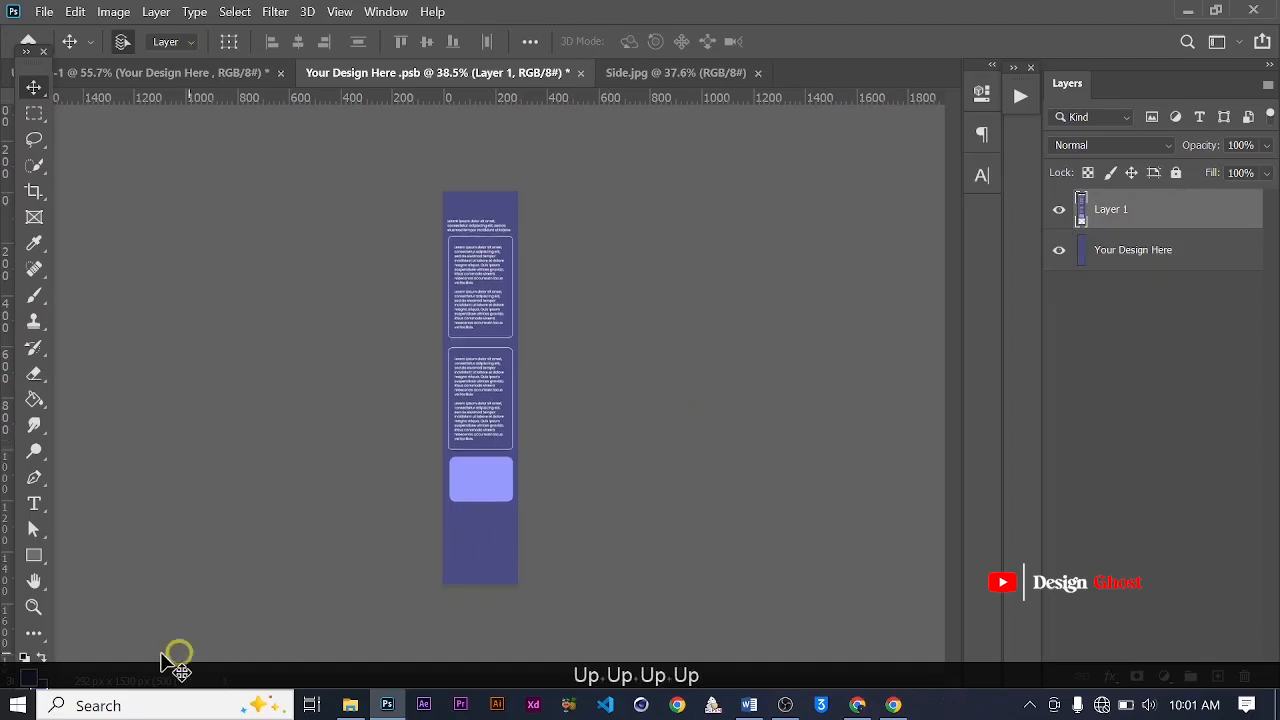
{"action": "key", "text": "Up"}
{"action": "key", "text": "Up"}
{"action": "key", "text": "Up"}
Draw a rectangle shape about 240 × 210 px in the empty purple area below the lilac block
{"action": "scroll", "coordinate": [520, 495], "scroll_direction": "up", "scroll_amount": 4}
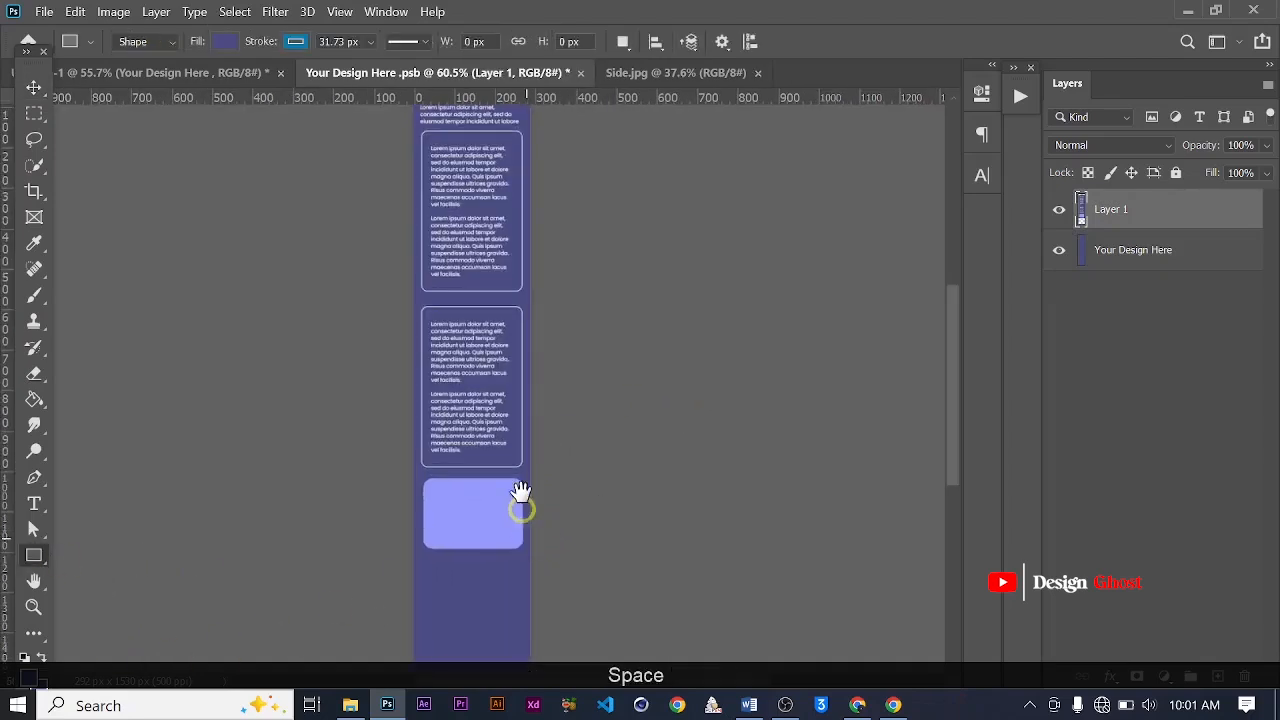
{"action": "left_click_drag", "start_coordinate": [520, 497], "coordinate": [511, 377]}
{"action": "scroll", "coordinate": [451, 465], "scroll_direction": "up", "scroll_amount": 3}
{"action": "mouse_move", "coordinate": [463, 530]}
{"action": "left_mouse_down"}
{"action": "mouse_move", "coordinate": [514, 583]}
{"action": "mouse_move", "coordinate": [533, 551]}
{"action": "left_mouse_up"}
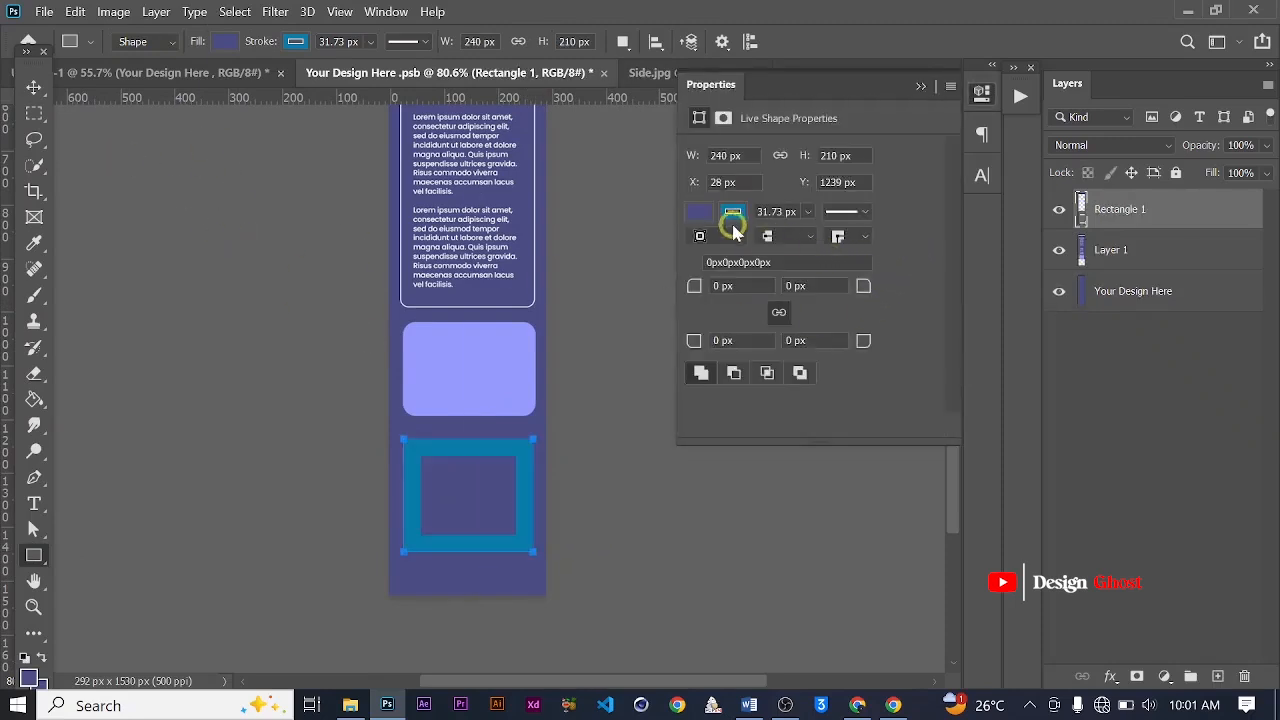
Give the new rectangle a pale lavender fill from the recent colors and set its stroke width to 0 px
{"action": "left_click", "coordinate": [702, 213]}
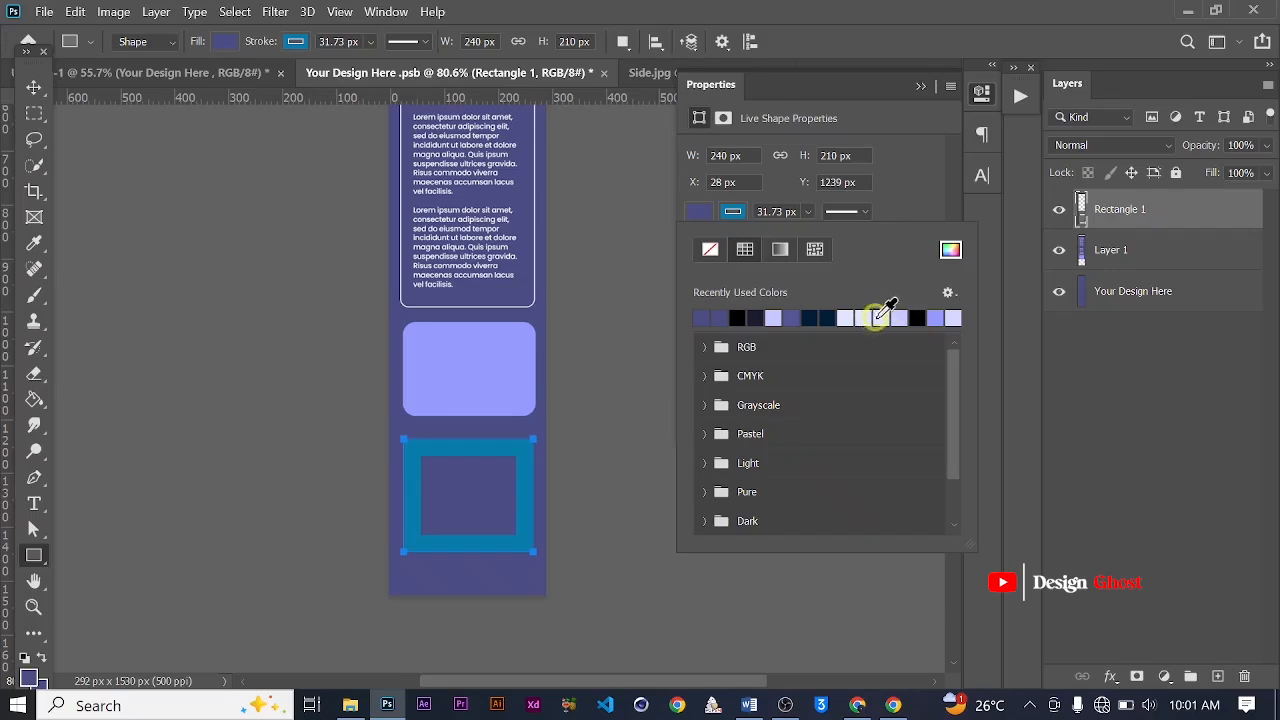
{"action": "left_click", "coordinate": [811, 216]}
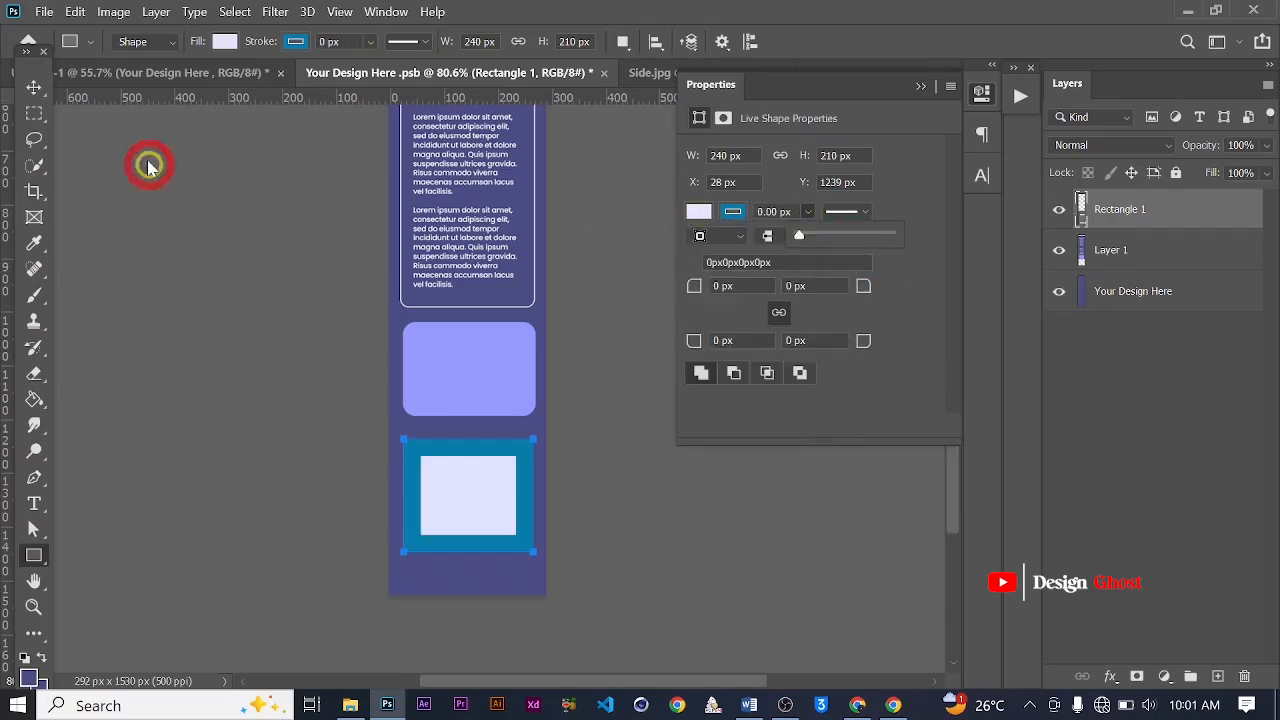
{"action": "left_click", "coordinate": [34, 87]}
{"action": "key", "text": "ctrl+0"}
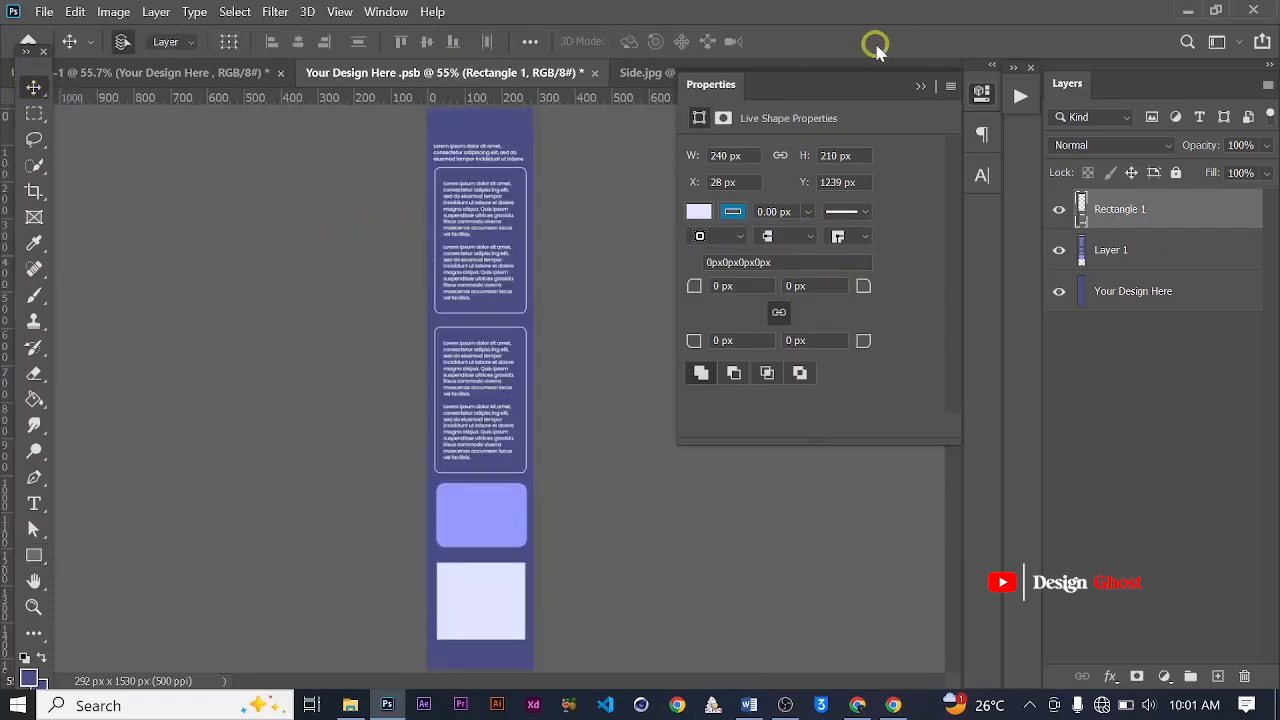
{"action": "key", "text": "ctrl+0"}
{"action": "left_click", "coordinate": [913, 92]}
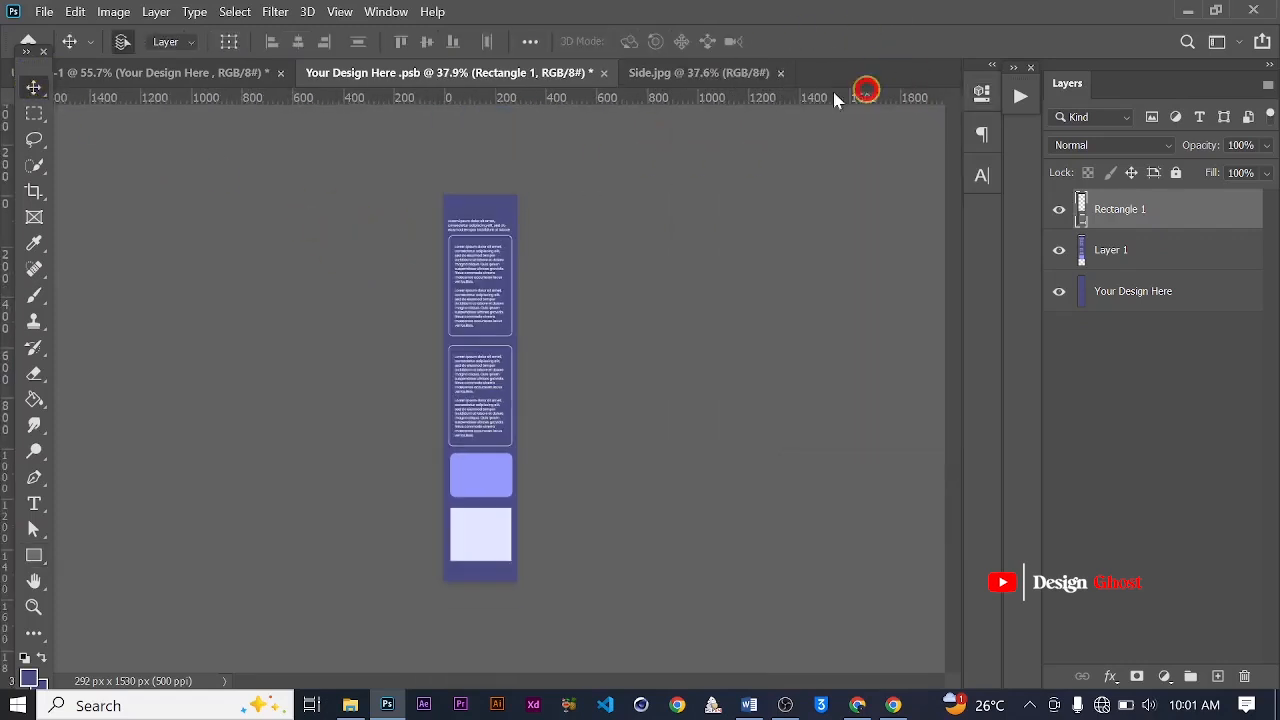
Save the smart object with the added rectangle and review the finished side panel on the box in the mockup document
{"action": "key", "text": "ctrl+s"}
{"action": "scroll", "coordinate": [644, 148], "scroll_direction": "up", "scroll_amount": 4}
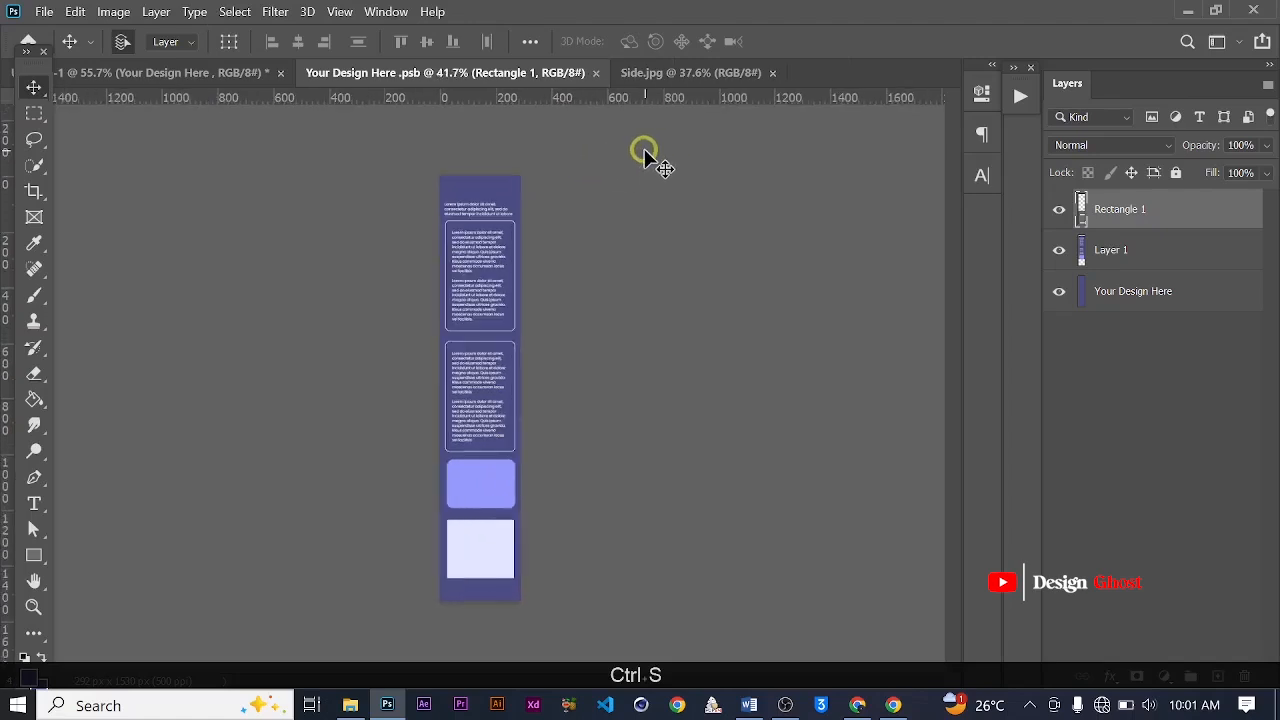
{"action": "left_click", "coordinate": [197, 83]}
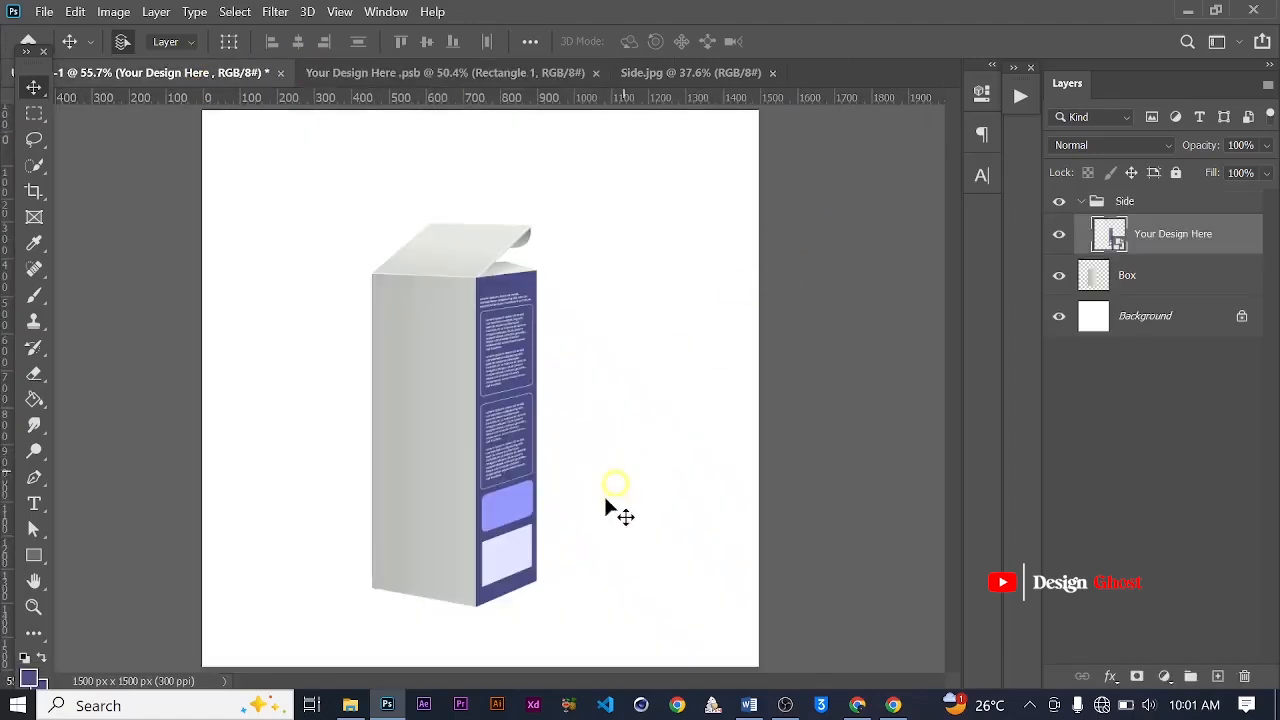
{"action": "scroll", "coordinate": [571, 528], "scroll_direction": "down", "scroll_amount": 1}
{"action": "scroll", "coordinate": [500, 443], "scroll_direction": "up", "scroll_amount": 2}
{"action": "key", "text": "ctrl+0"}
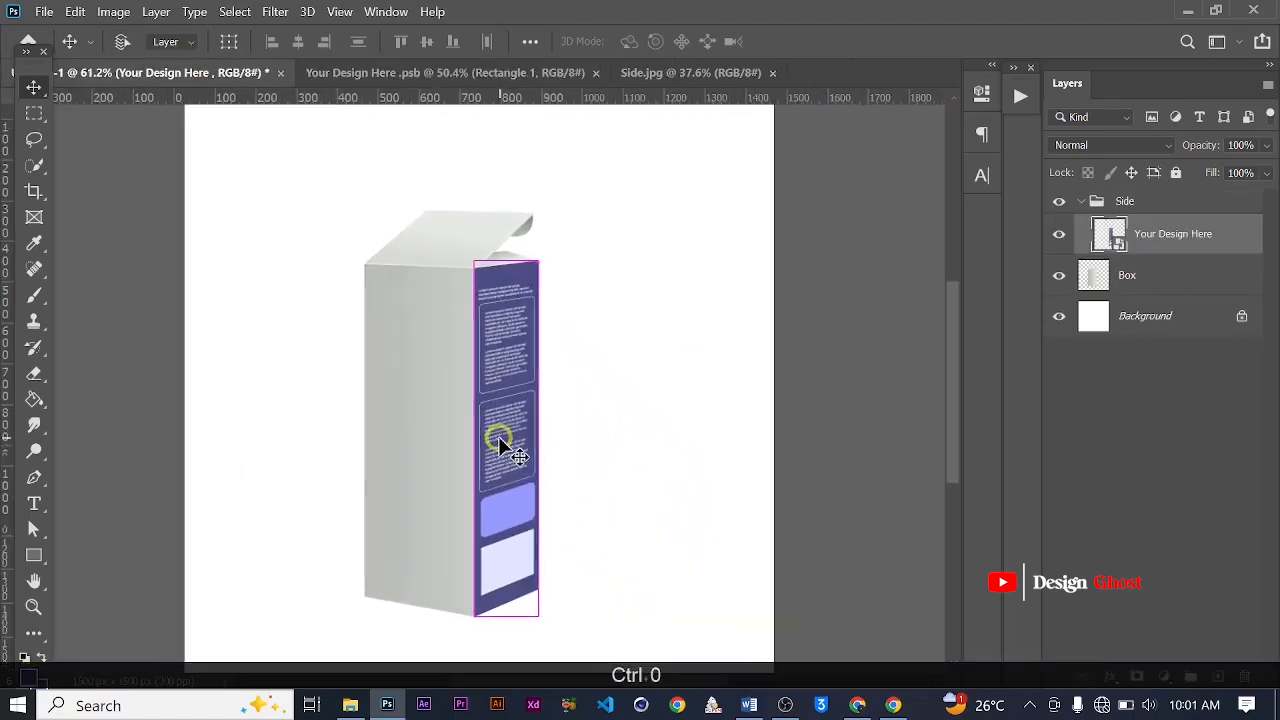
Close the Your Design Here .psb and Side.jpg documents, leaving only the mockup document open
{"action": "left_click", "coordinate": [484, 80]}
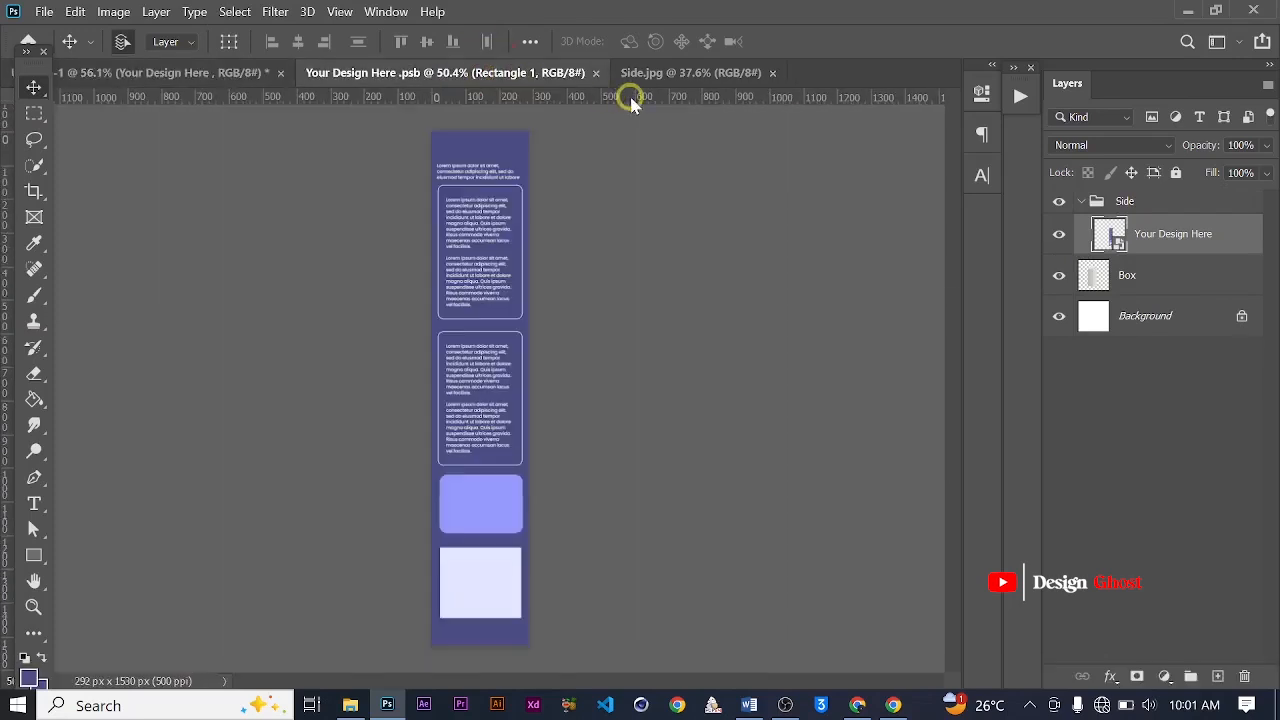
{"action": "left_click", "coordinate": [600, 75]}
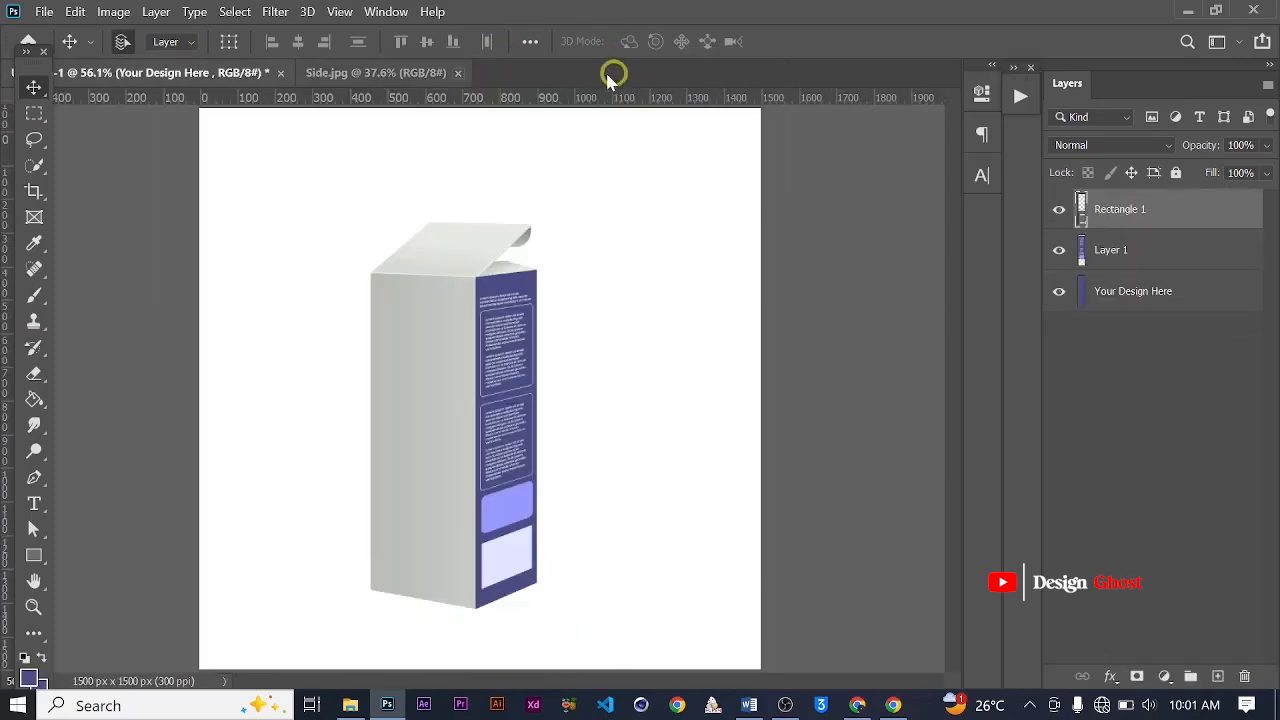
{"action": "left_click", "coordinate": [452, 76]}
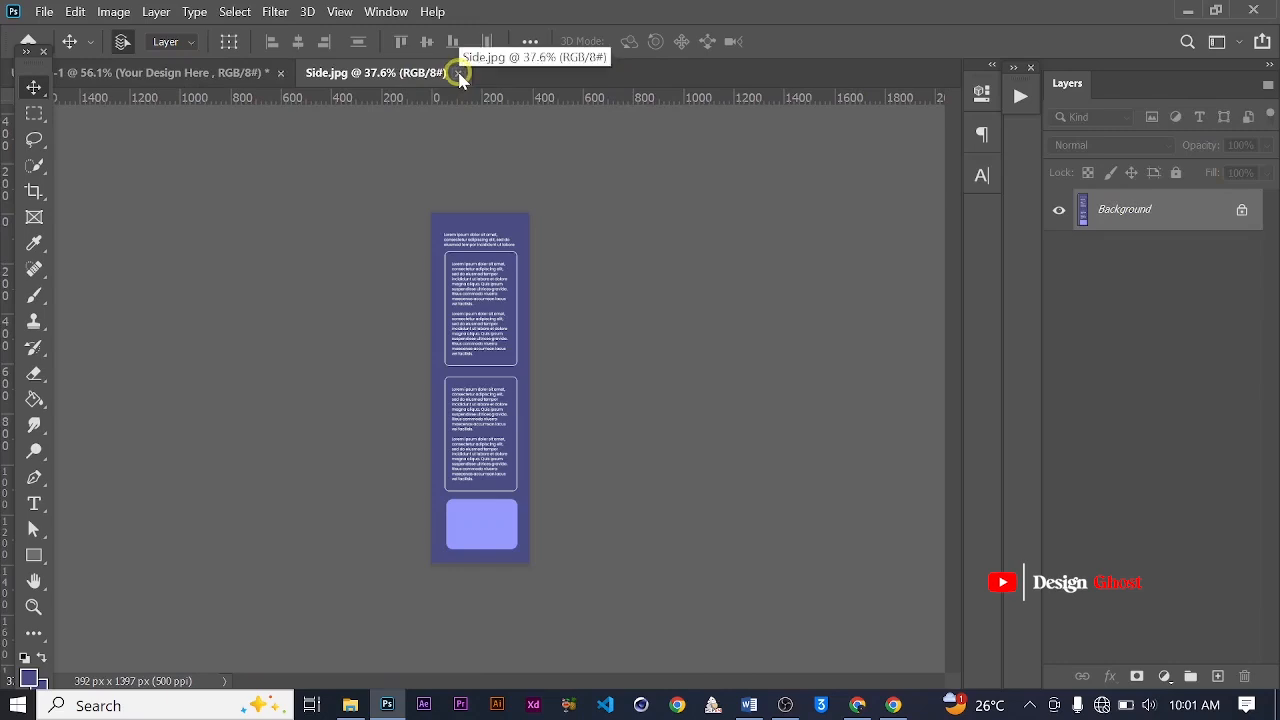
{"action": "left_click", "coordinate": [458, 73]}
{"action": "scroll", "coordinate": [423, 251], "scroll_direction": "down", "scroll_amount": 2}
{"action": "scroll", "coordinate": [457, 420], "scroll_direction": "up", "scroll_amount": 3}
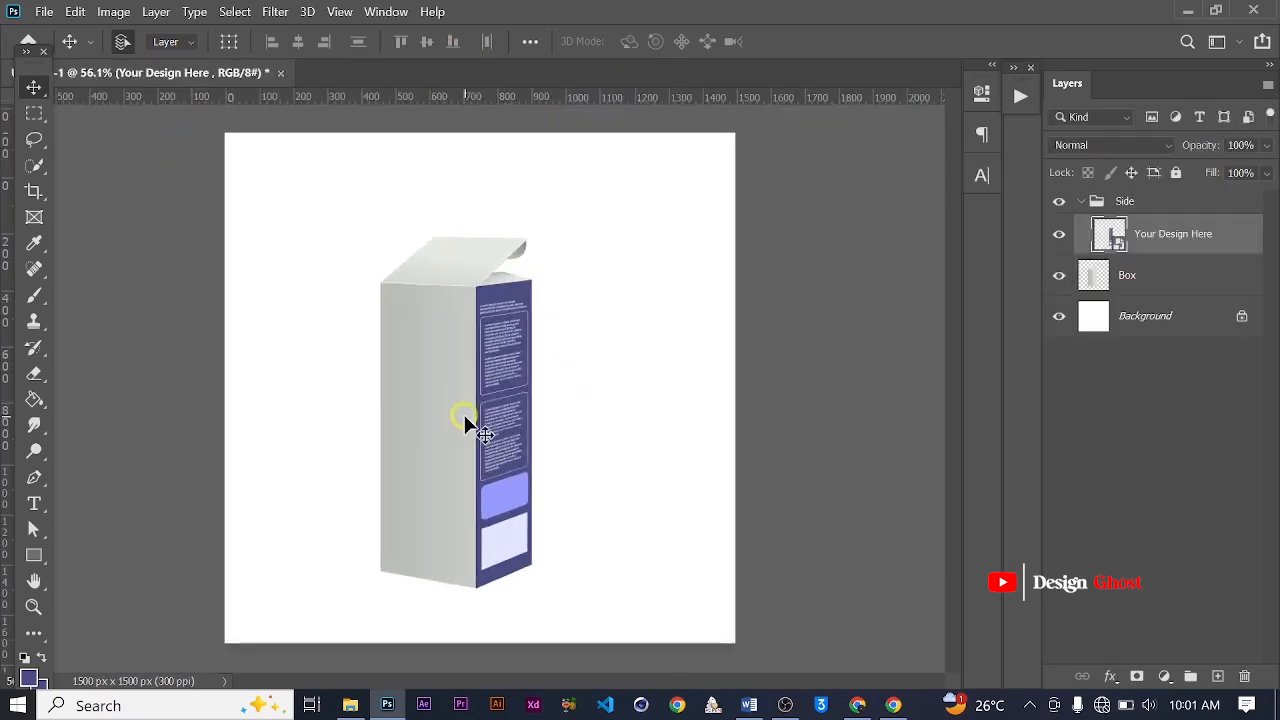
Collapse the Side group and draw a rectangle shape about 415 × 885 px over the box's blank front face
{"action": "key", "text": "space"}
{"action": "left_click_drag", "start_coordinate": [426, 354], "coordinate": [457, 408]}
{"action": "scroll", "coordinate": [400, 420], "scroll_direction": "down", "scroll_amount": 1}
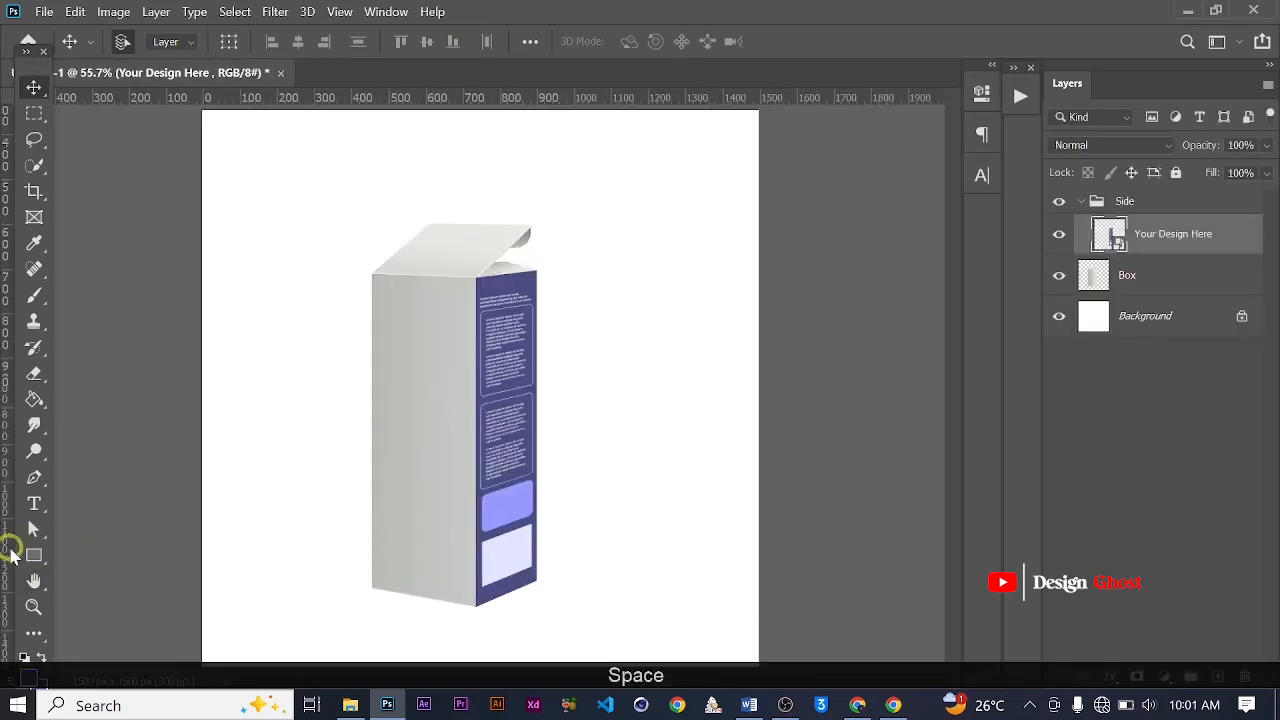
{"action": "left_click", "coordinate": [33, 555]}
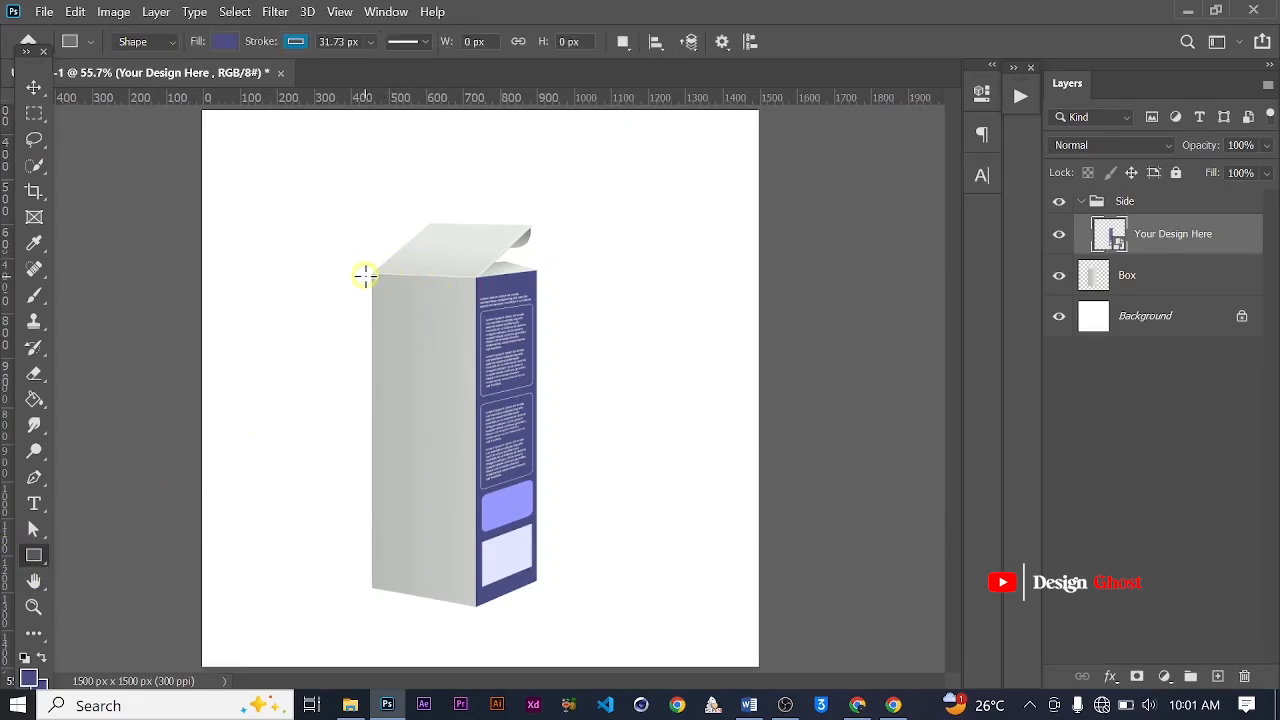
{"action": "left_click", "coordinate": [1079, 202]}
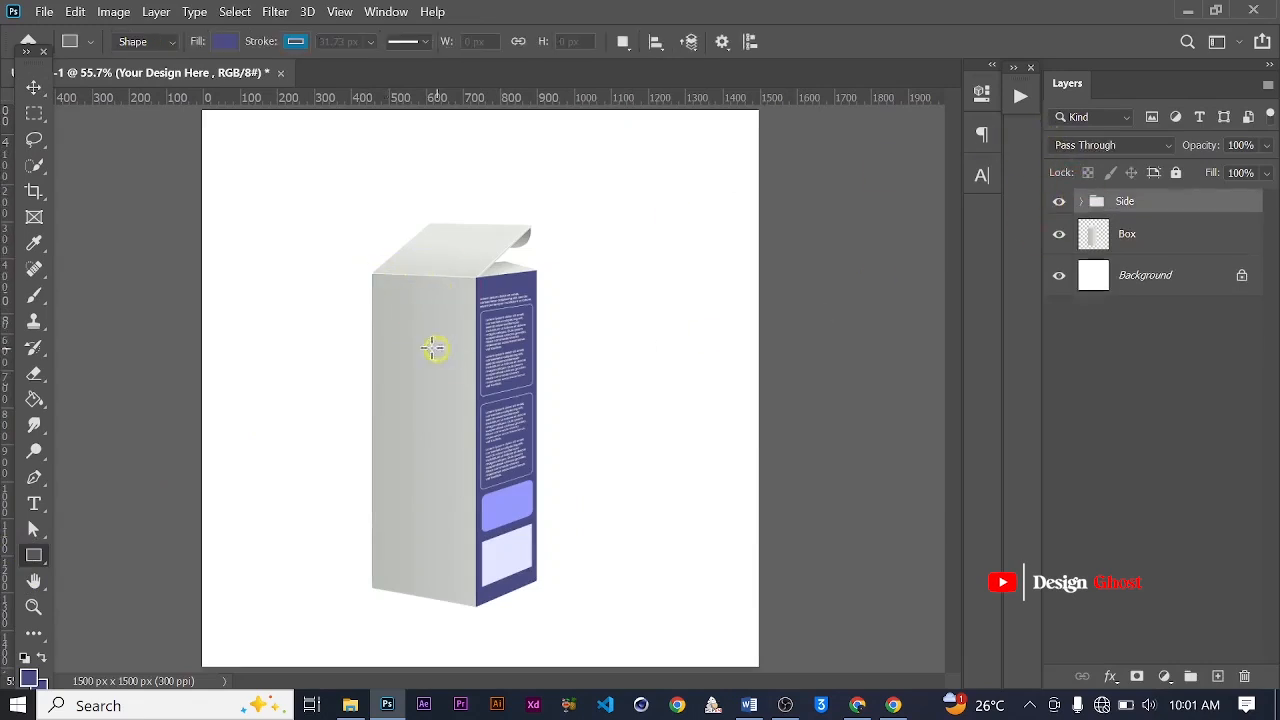
{"action": "left_click_drag", "start_coordinate": [479, 410], "coordinate": [523, 601]}
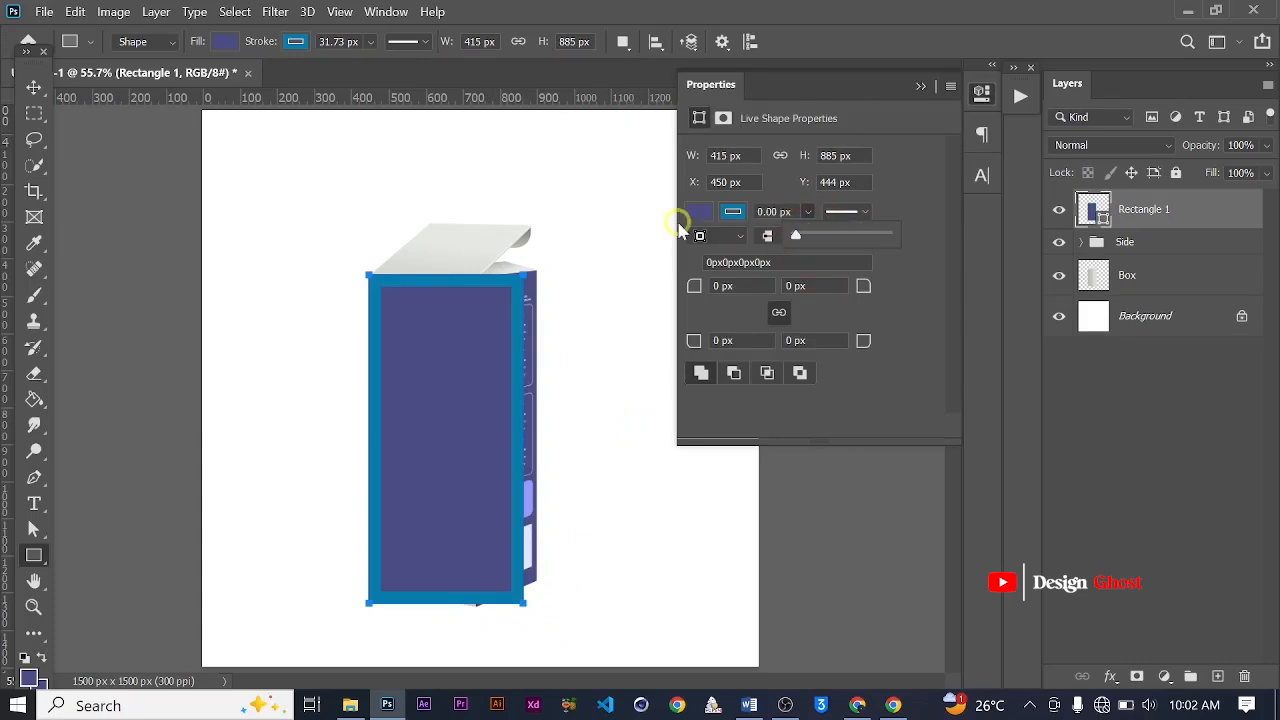
Set the new rectangle's stroke width to 0 px and collapse its shape properties
{"action": "left_click", "coordinate": [872, 159]}
{"action": "scroll", "coordinate": [290, 429], "scroll_direction": "up", "scroll_amount": 2}
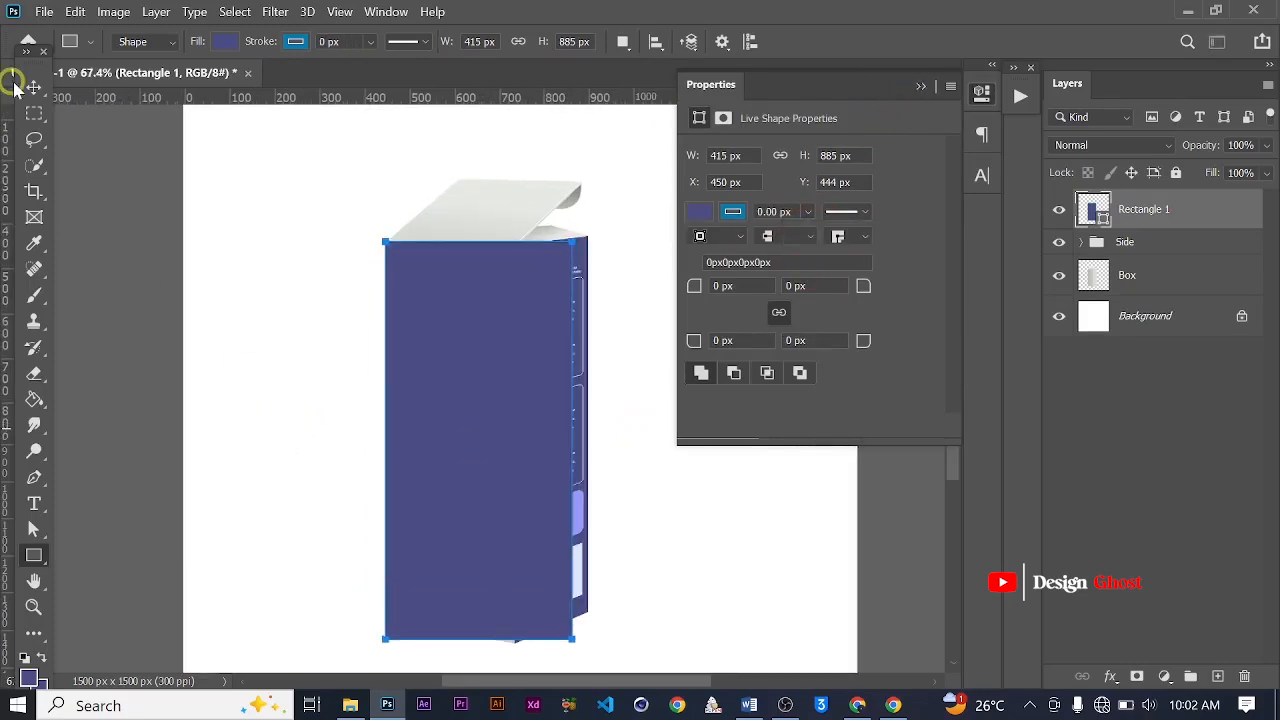
{"action": "left_click", "coordinate": [33, 87]}
{"action": "scroll", "coordinate": [468, 276], "scroll_direction": "up", "scroll_amount": 2}
{"action": "left_click", "coordinate": [918, 88]}
{"action": "scroll", "coordinate": [640, 405], "scroll_direction": "down", "scroll_amount": 2}
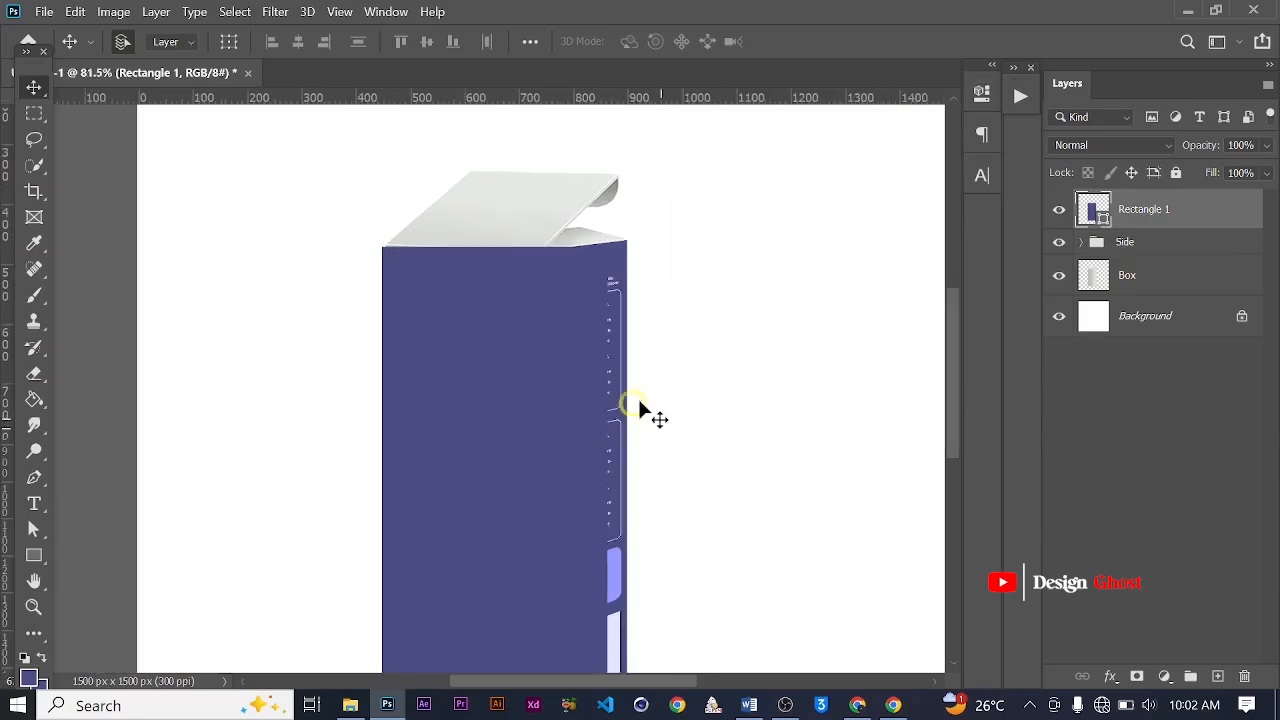
Rename the rectangle layer as Your Design Here
{"action": "key", "text": "Caps_Lock"}
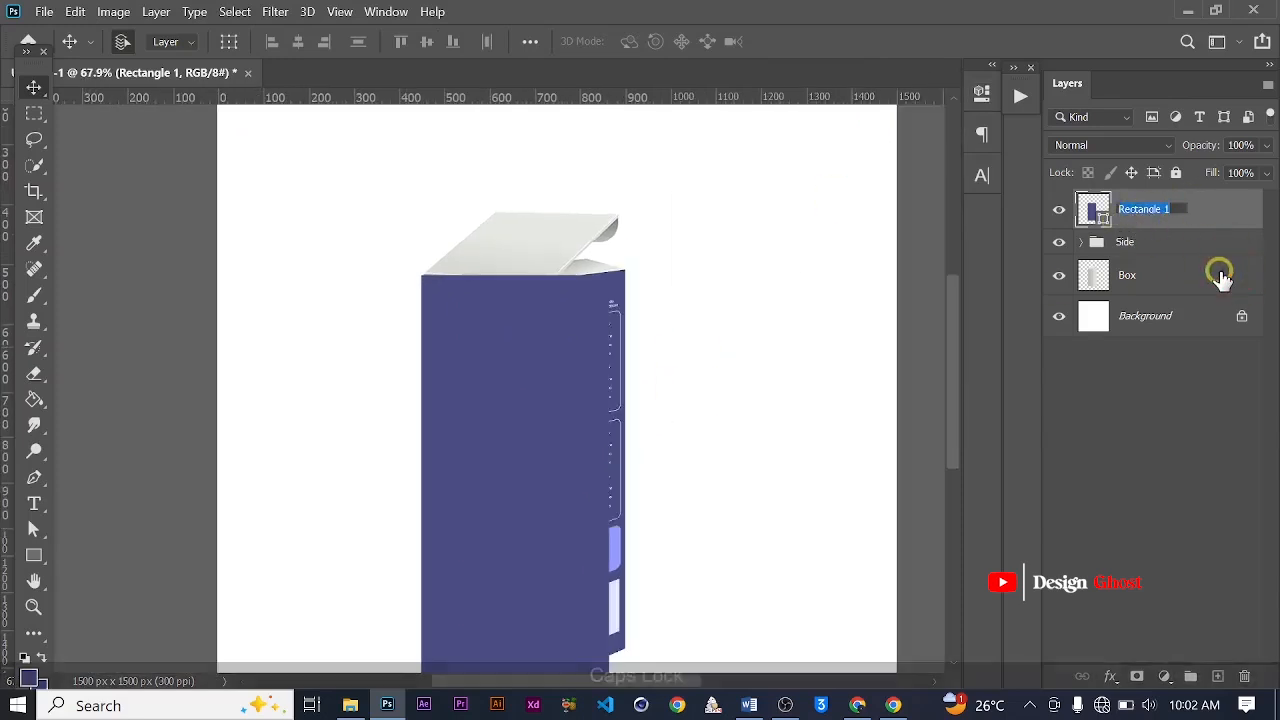
{"action": "type", "text": "Y"}
{"action": "key", "text": "Caps_Lock"}
{"action": "type", "text": "our D"}
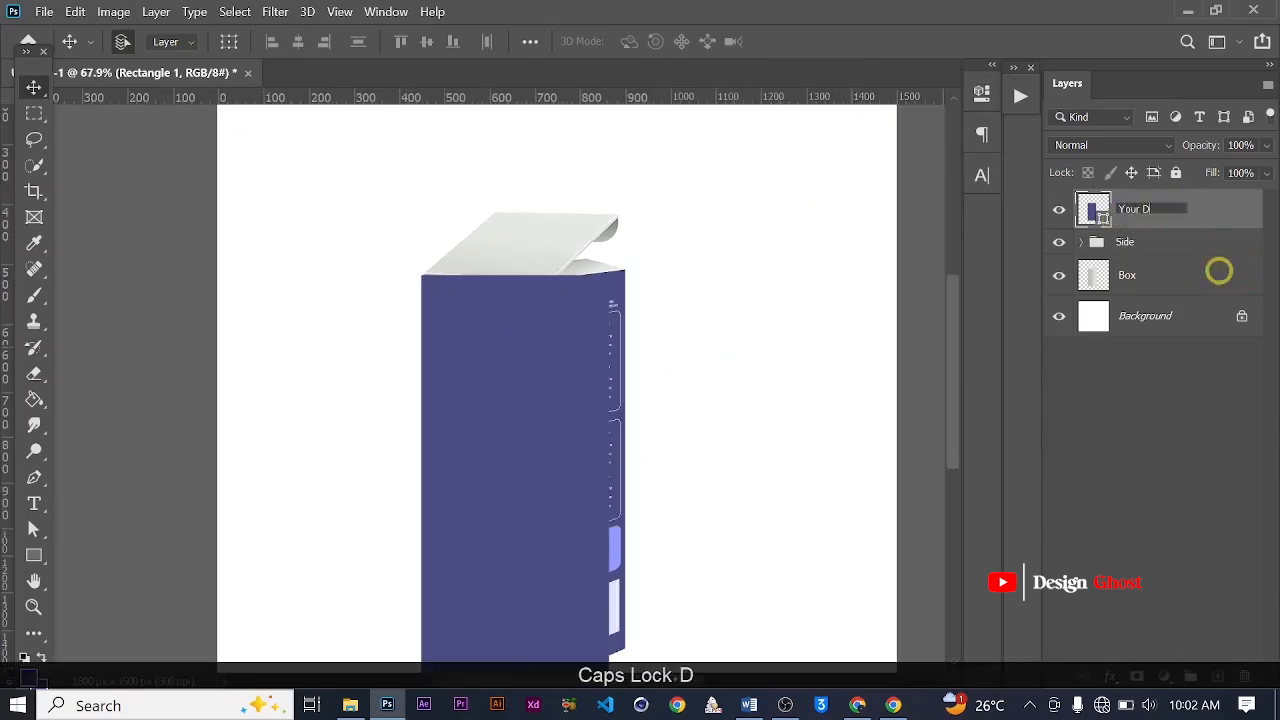
{"action": "key", "text": "Caps_Lock"}
{"action": "type", "text": "esign"}
{"action": "key", "text": "Caps_Lock"}
{"action": "type", "text": "H"}
{"action": "key", "text": "Caps_Lock"}
{"action": "type", "text": "e"}
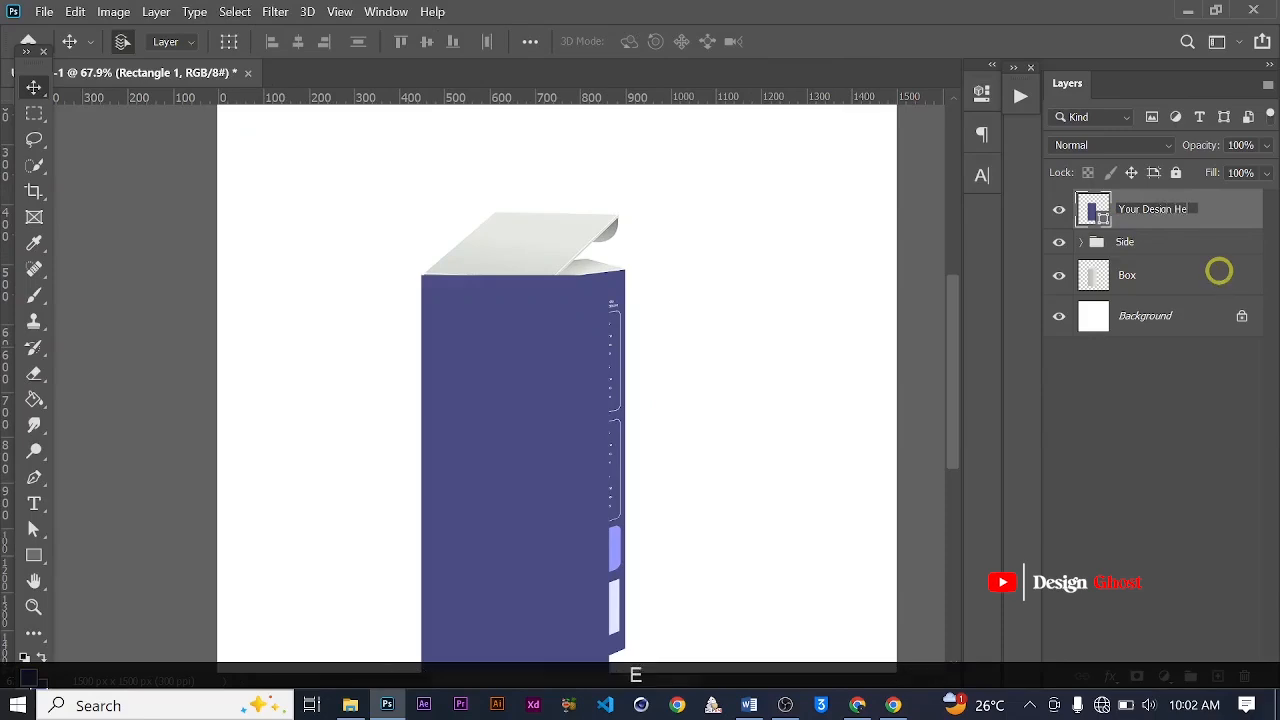
{"action": "type", "text": "re"}
{"action": "key", "text": "Return"}
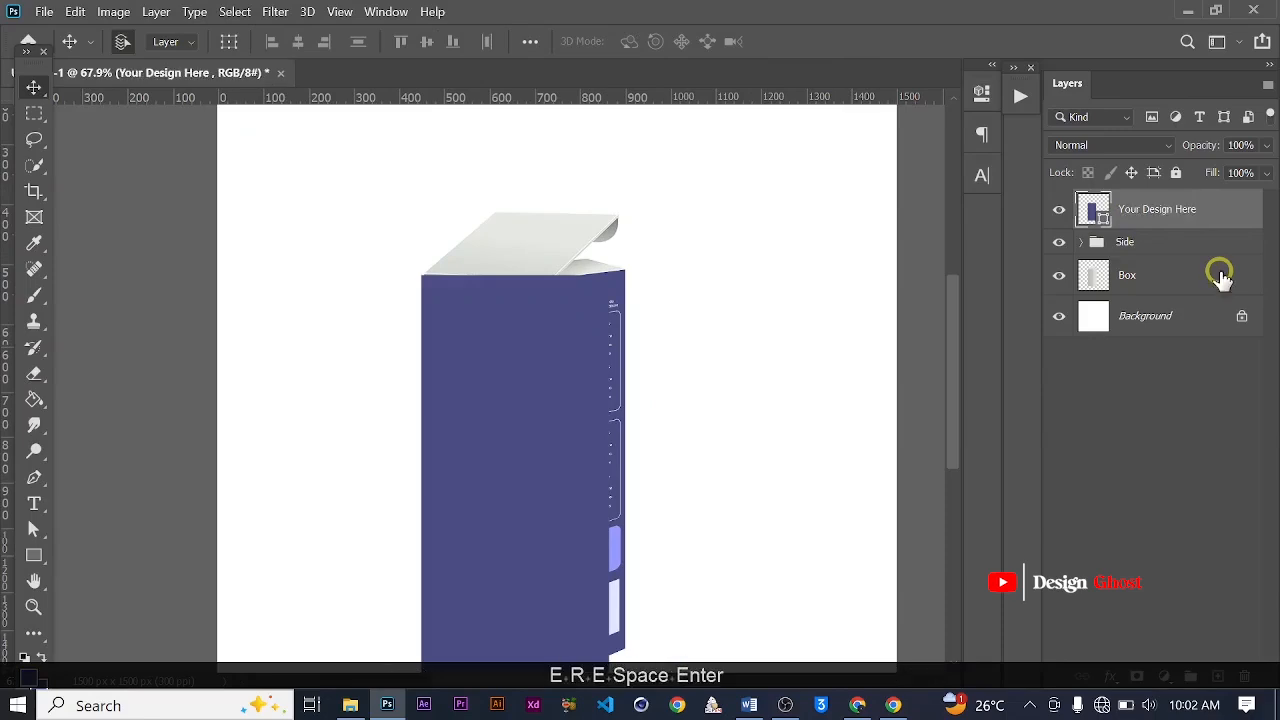
Convert the front rectangle layer to a smart object and lower its opacity to 42%
{"action": "right_click", "coordinate": [1155, 212]}
{"action": "left_click", "coordinate": [1028, 280]}
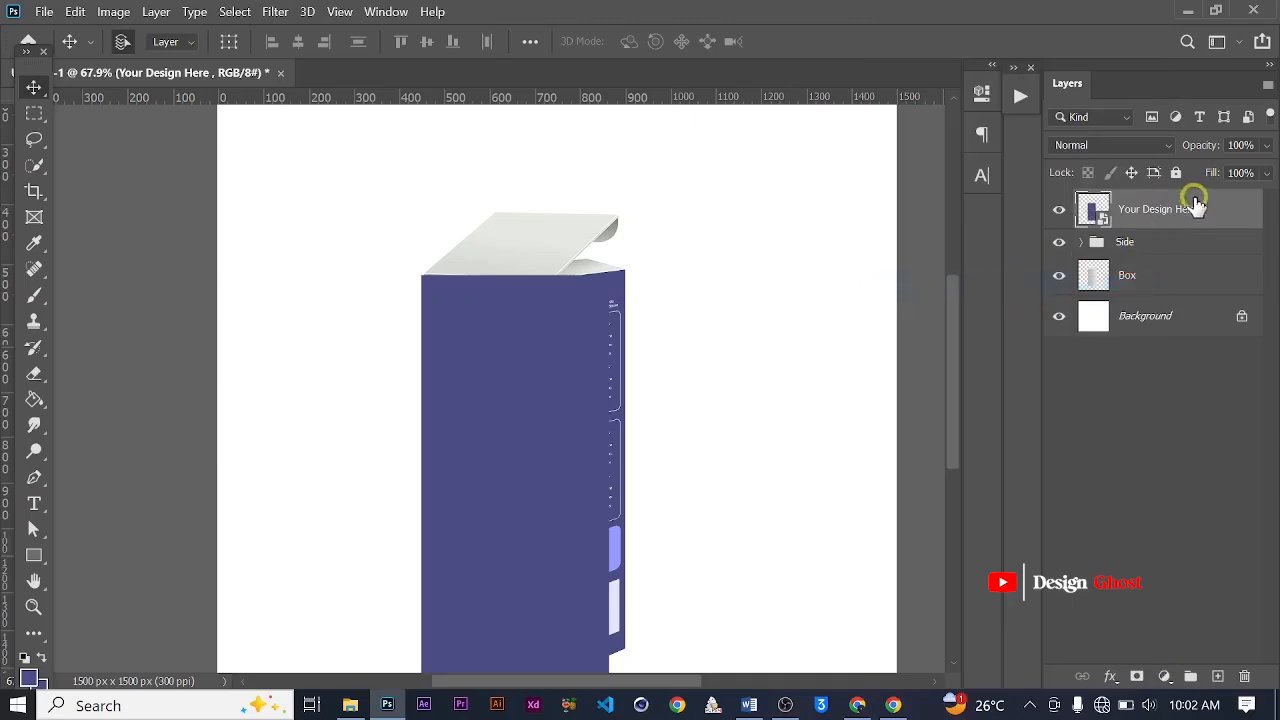
{"action": "scroll", "coordinate": [610, 375], "scroll_direction": "up", "scroll_amount": 2}
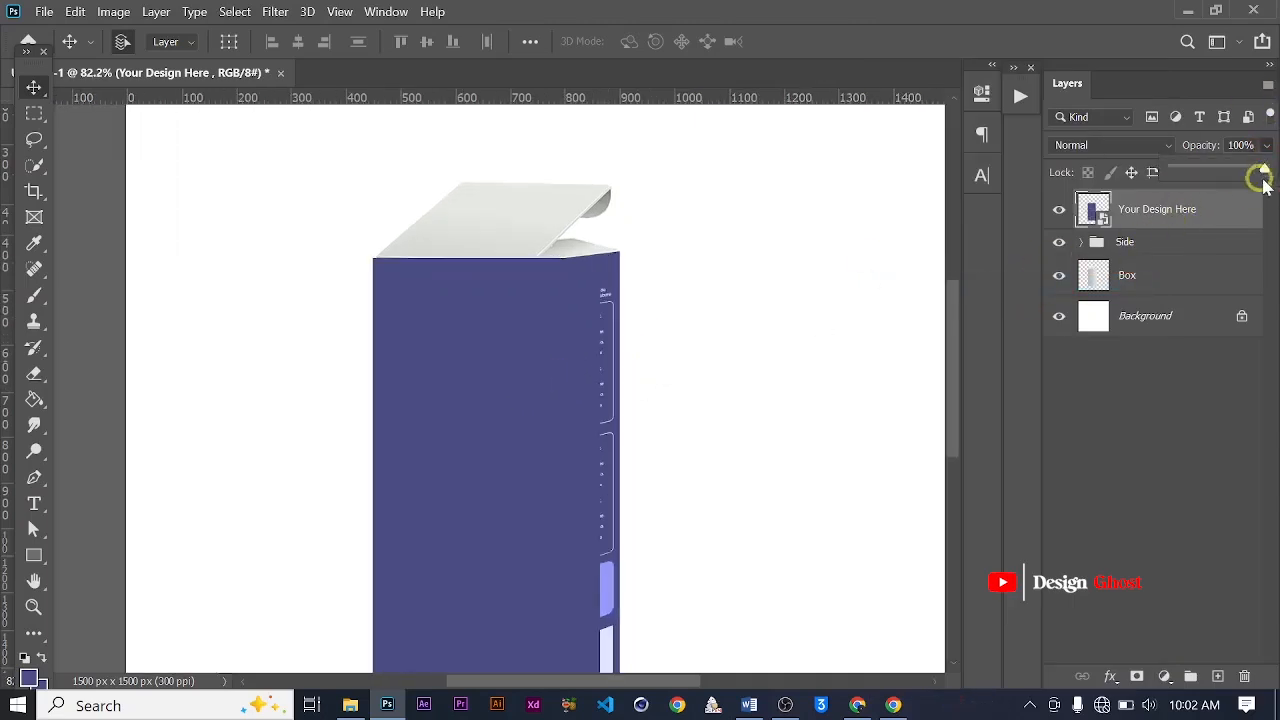
{"action": "left_click_drag", "start_coordinate": [1212, 185], "coordinate": [1212, 183]}
Start a free transform on the front panel and distort its two upper corners onto the front face's upper corners
{"action": "key", "text": "ctrl+t"}
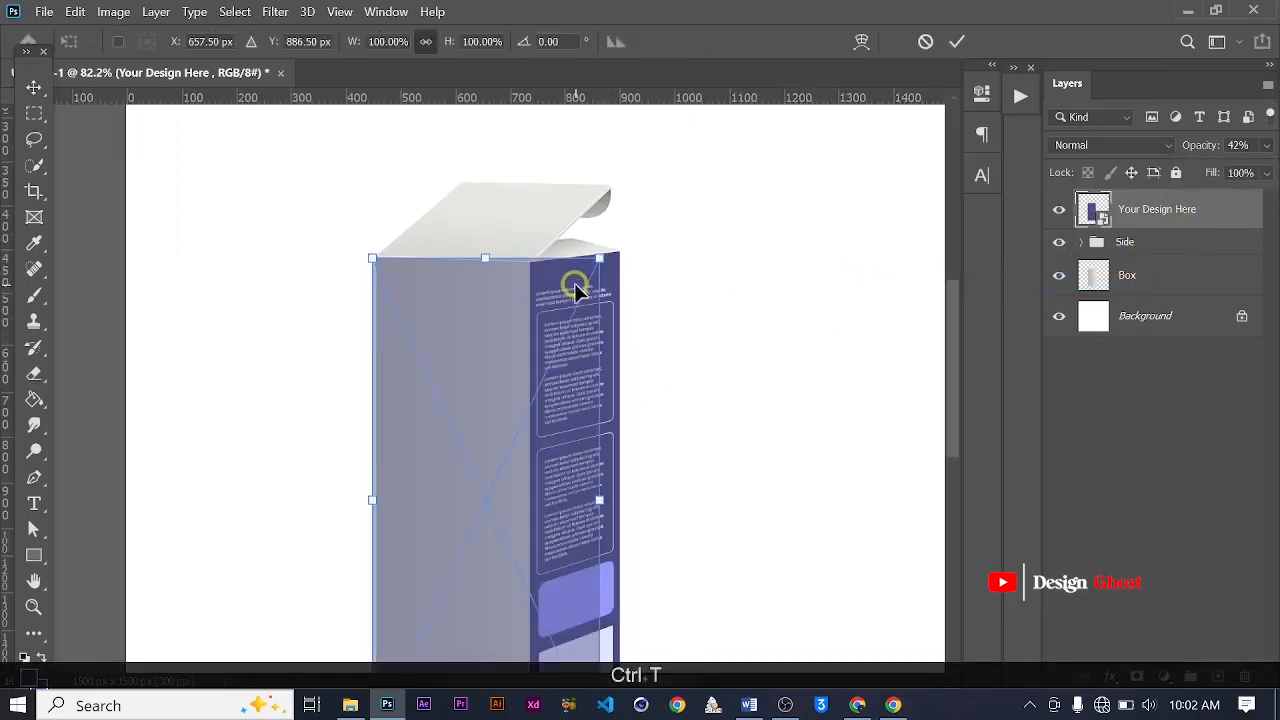
{"action": "scroll", "coordinate": [600, 282], "scroll_direction": "up", "scroll_amount": 8}
{"action": "scroll", "coordinate": [470, 300], "scroll_direction": "up", "scroll_amount": 2}
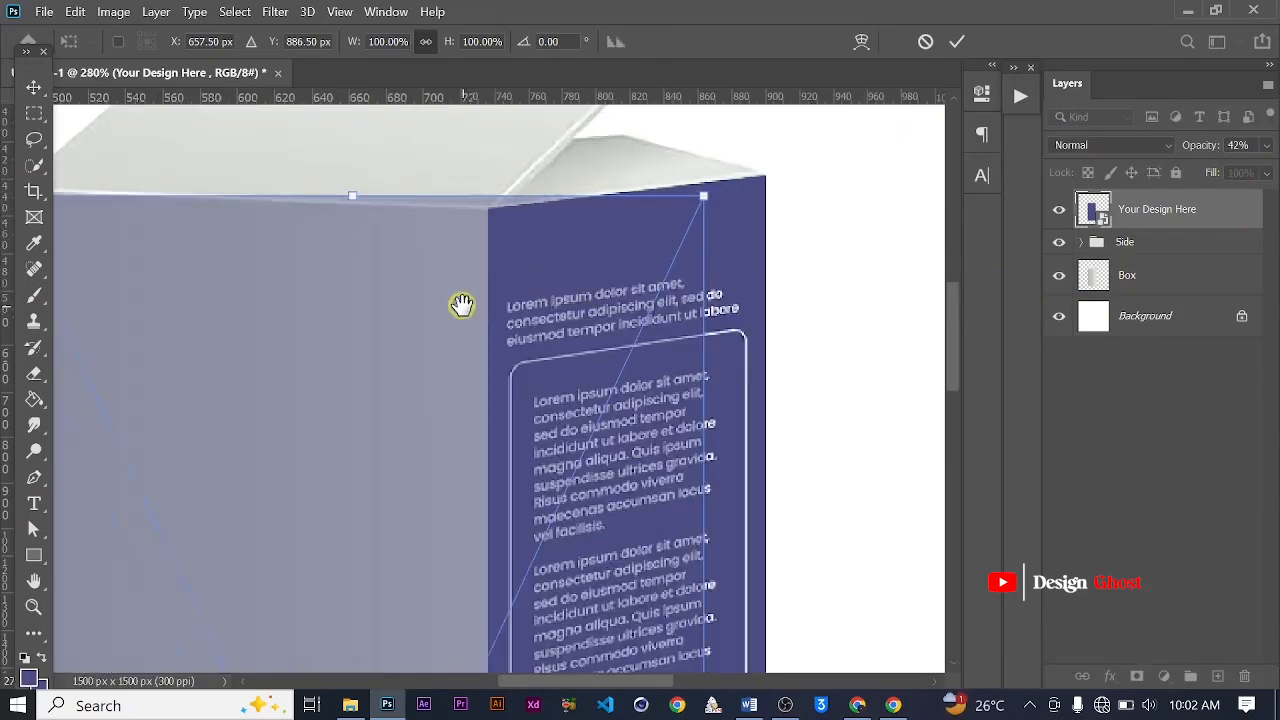
{"action": "left_click_drag", "start_coordinate": [457, 303], "coordinate": [534, 334]}
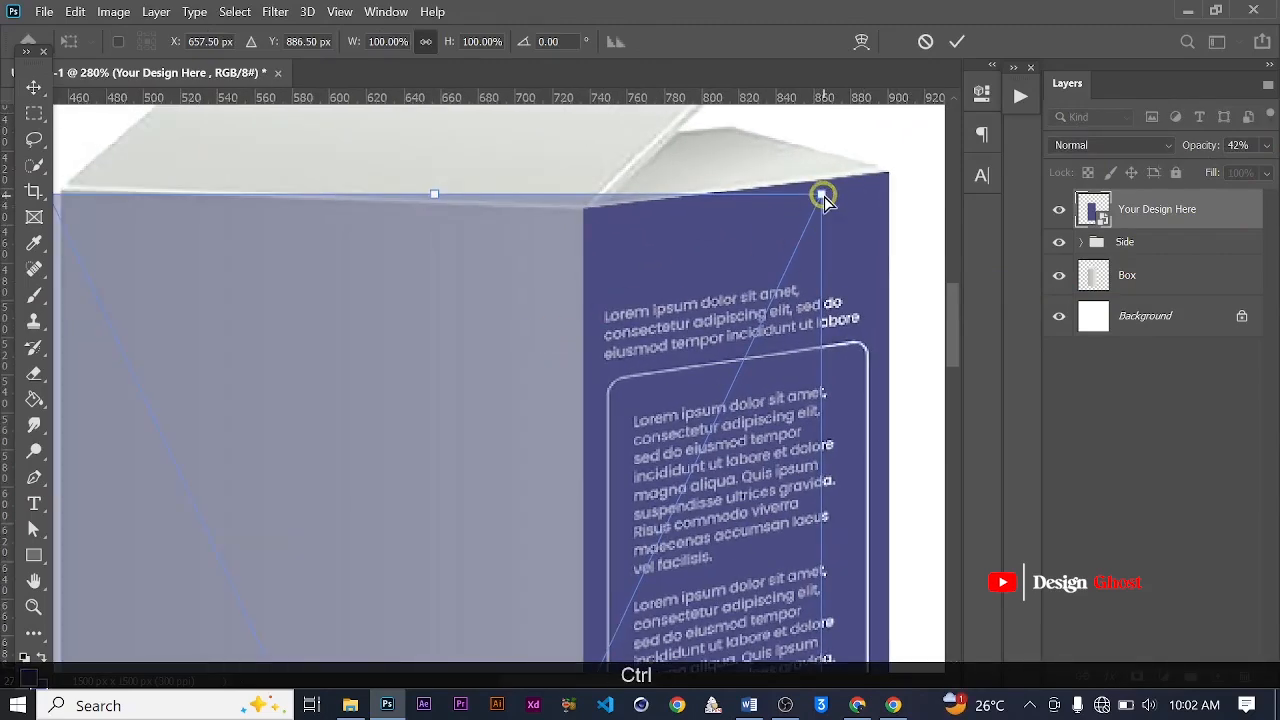
{"action": "left_click_drag", "start_coordinate": [822, 197], "coordinate": [584, 209]}
{"action": "scroll", "coordinate": [497, 290], "scroll_direction": "down", "scroll_amount": 2}
{"action": "left_click_drag", "start_coordinate": [497, 290], "coordinate": [748, 322]}
{"action": "scroll", "coordinate": [428, 258], "scroll_direction": "up", "scroll_amount": 3}
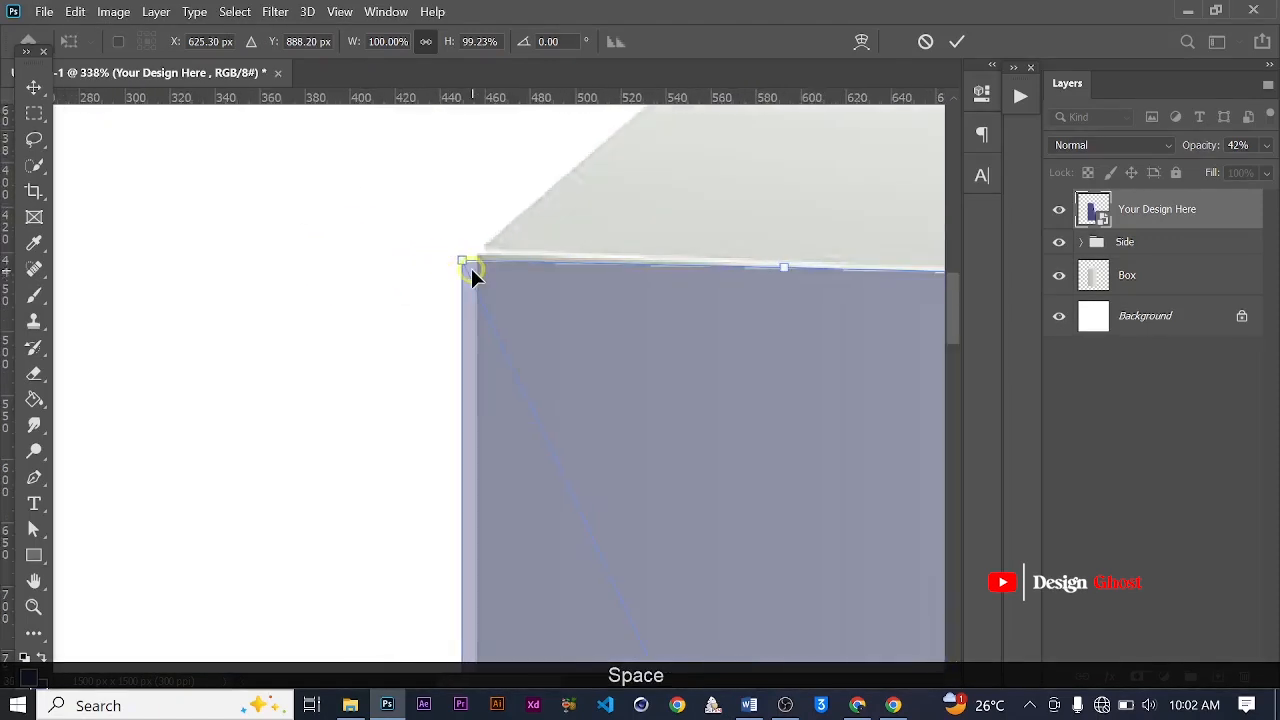
{"action": "left_click_drag", "start_coordinate": [465, 262], "coordinate": [478, 252]}
Distort the front panel's two lower corners onto the box face's lower corners and commit the transform
{"action": "scroll", "coordinate": [505, 252], "scroll_direction": "down", "scroll_amount": 2}
{"action": "left_click_drag", "start_coordinate": [651, 414], "coordinate": [603, 220]}
{"action": "scroll", "coordinate": [603, 220], "scroll_direction": "down", "scroll_amount": 2}
{"action": "left_click_drag", "start_coordinate": [676, 507], "coordinate": [634, 331]}
{"action": "scroll", "coordinate": [683, 451], "scroll_direction": "up", "scroll_amount": 4}
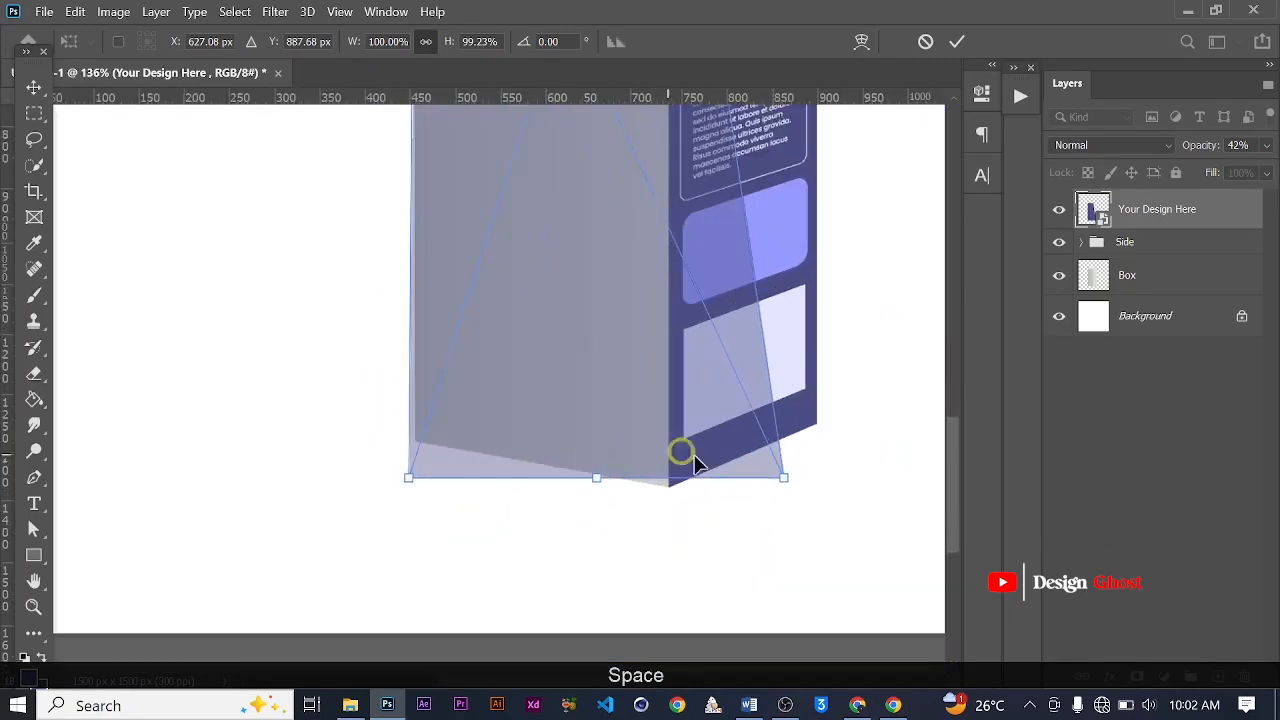
{"action": "left_click_drag", "start_coordinate": [857, 497], "coordinate": [650, 512]}
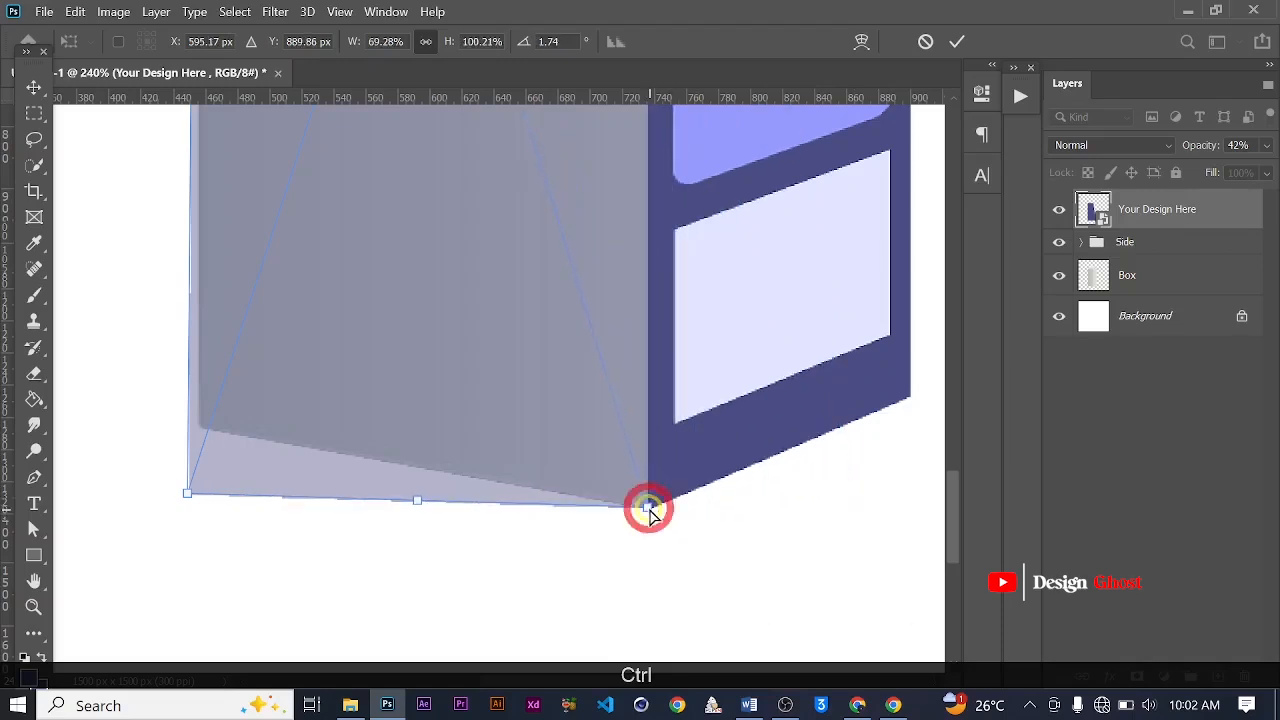
{"action": "scroll", "coordinate": [648, 508], "scroll_direction": "down", "scroll_amount": 1}
{"action": "left_click_drag", "start_coordinate": [408, 446], "coordinate": [566, 469]}
{"action": "scroll", "coordinate": [530, 519], "scroll_direction": "up", "scroll_amount": 3}
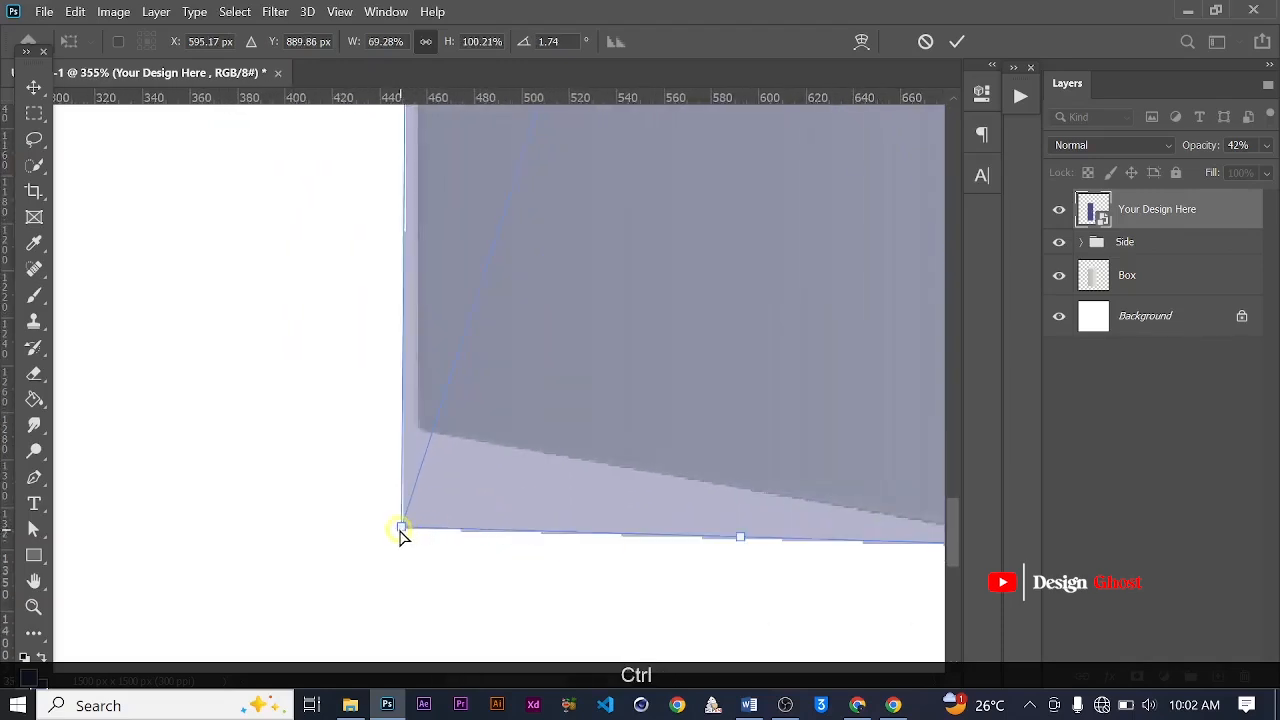
{"action": "left_click_drag", "start_coordinate": [400, 531], "coordinate": [418, 428]}
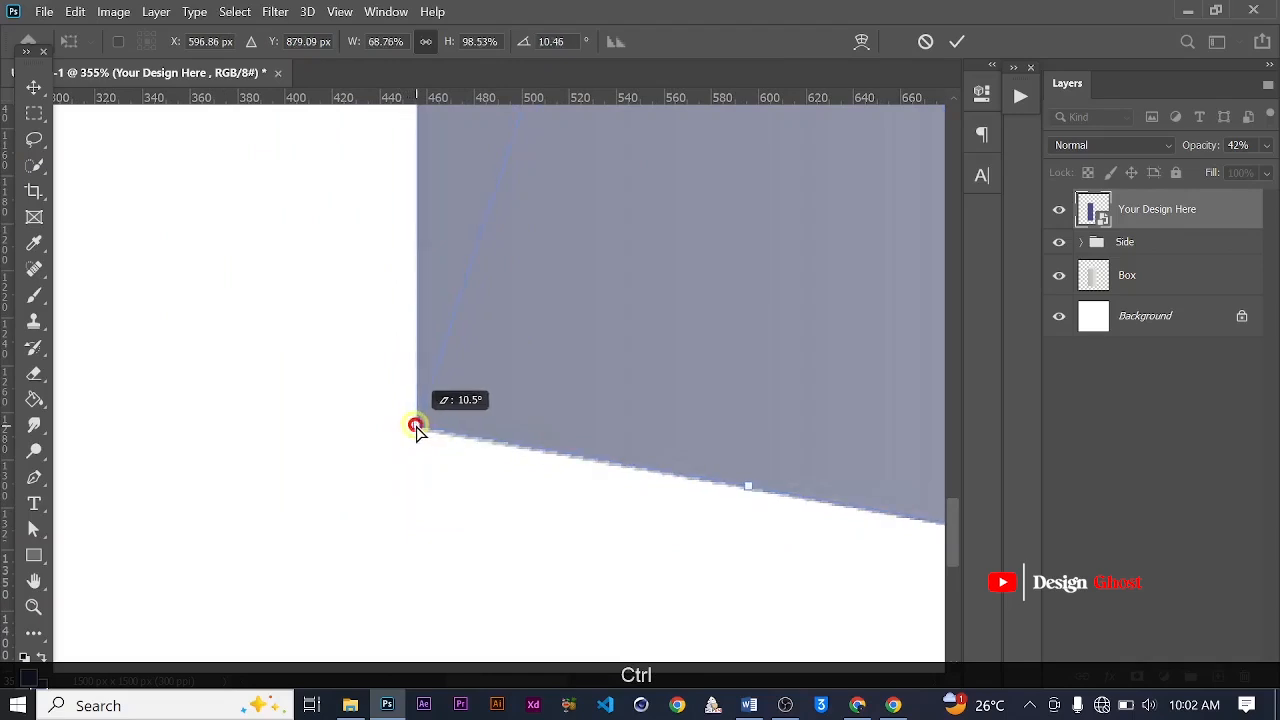
{"action": "scroll", "coordinate": [416, 427], "scroll_direction": "down", "scroll_amount": 3}
{"action": "left_click", "coordinate": [958, 42]}
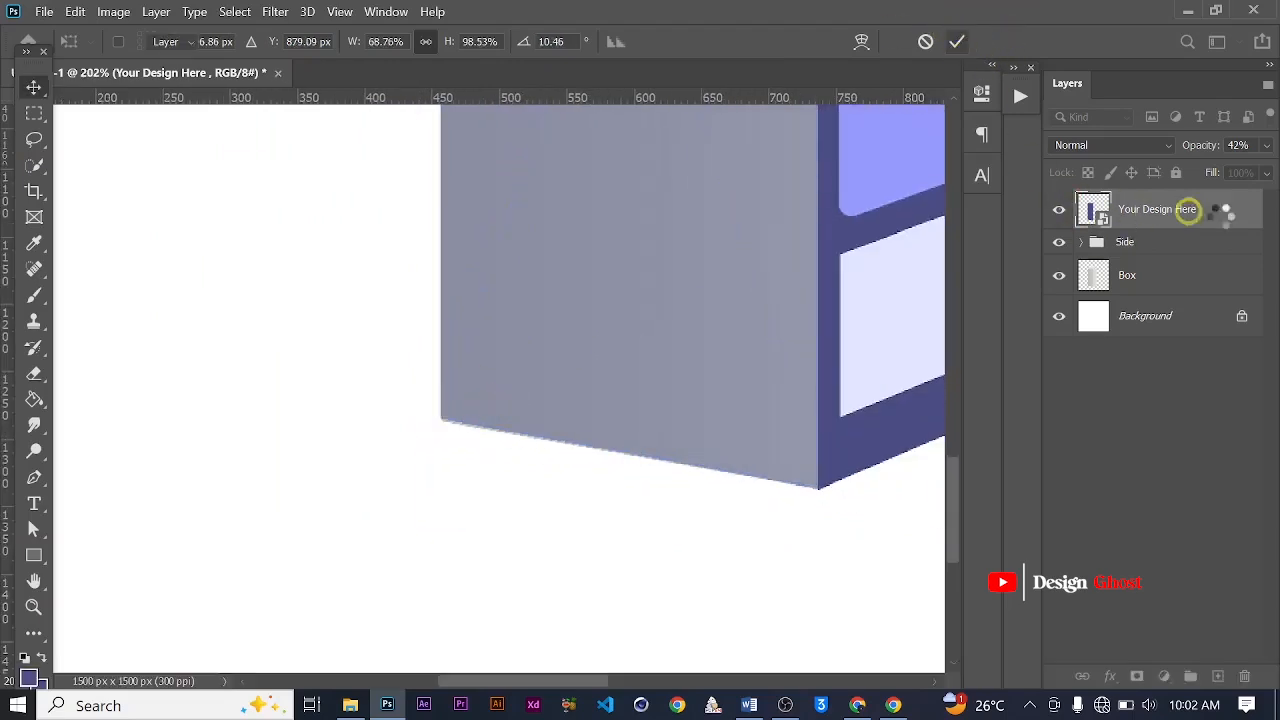
Restore the front panel's opacity to 100% and check its fit on the box
{"action": "key", "text": "Return"}
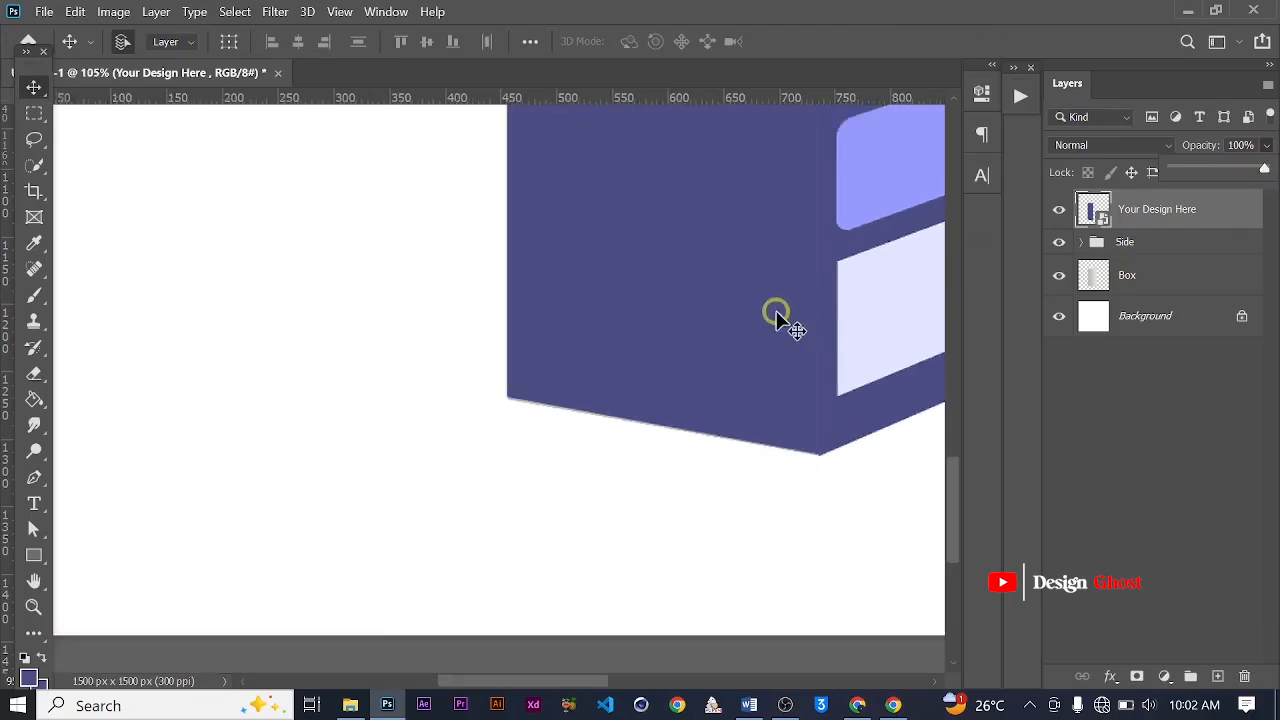
{"action": "key", "text": "ctrl+0"}
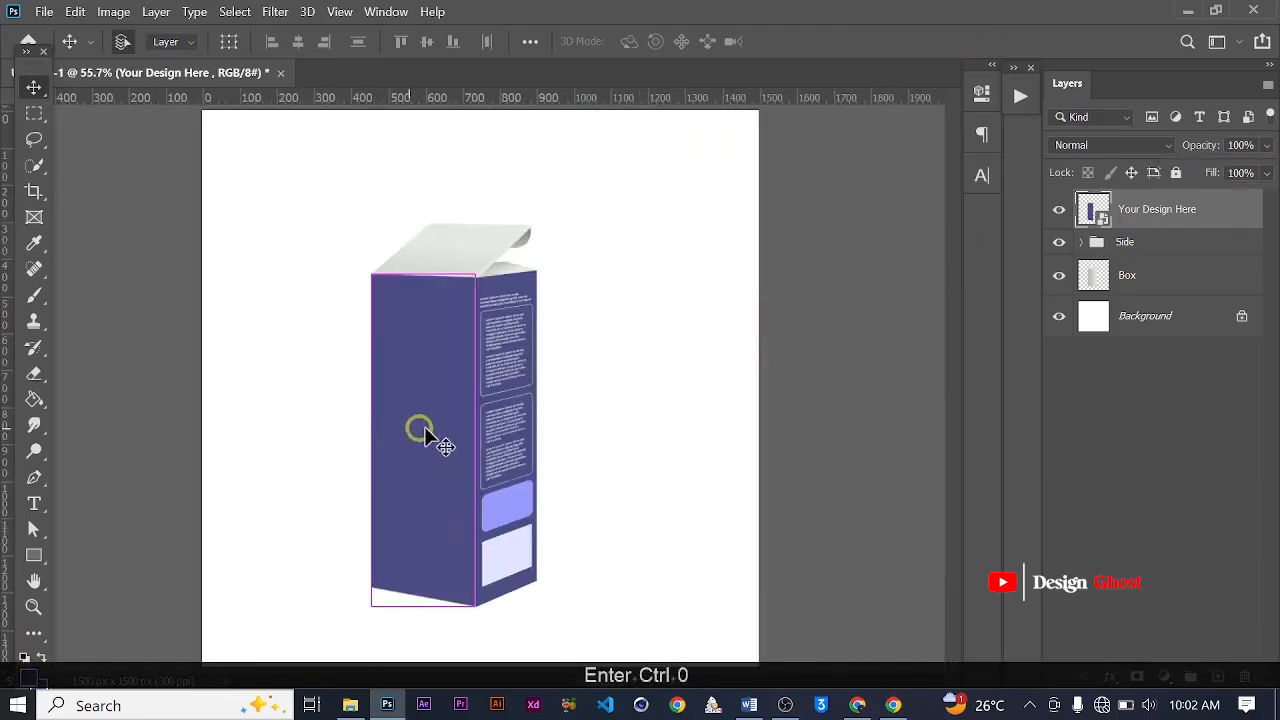
{"action": "scroll", "coordinate": [426, 434], "scroll_direction": "up", "scroll_amount": 6}
{"action": "left_click_drag", "start_coordinate": [448, 469], "coordinate": [460, 352]}
{"action": "scroll", "coordinate": [467, 354], "scroll_direction": "down", "scroll_amount": 2}
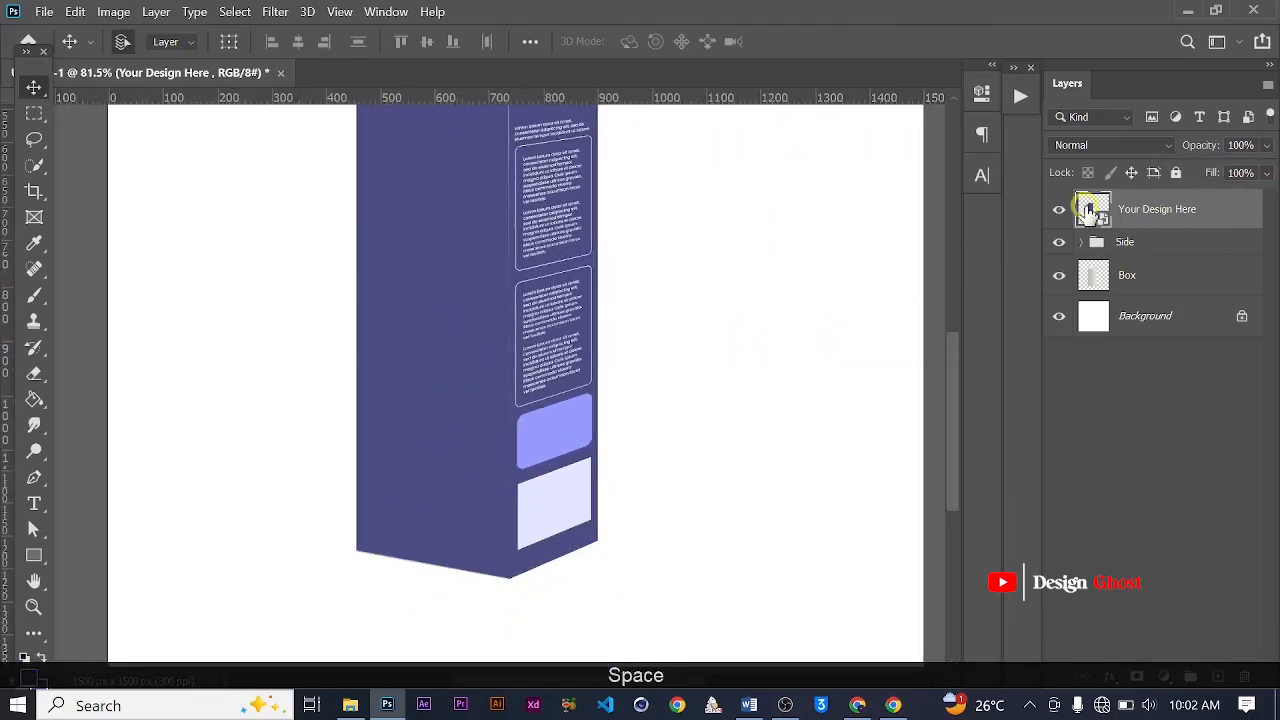
Open the front panel's smart object contents and set the image resolution to 500 pixels/inch
{"action": "double_click", "coordinate": [1093, 209]}
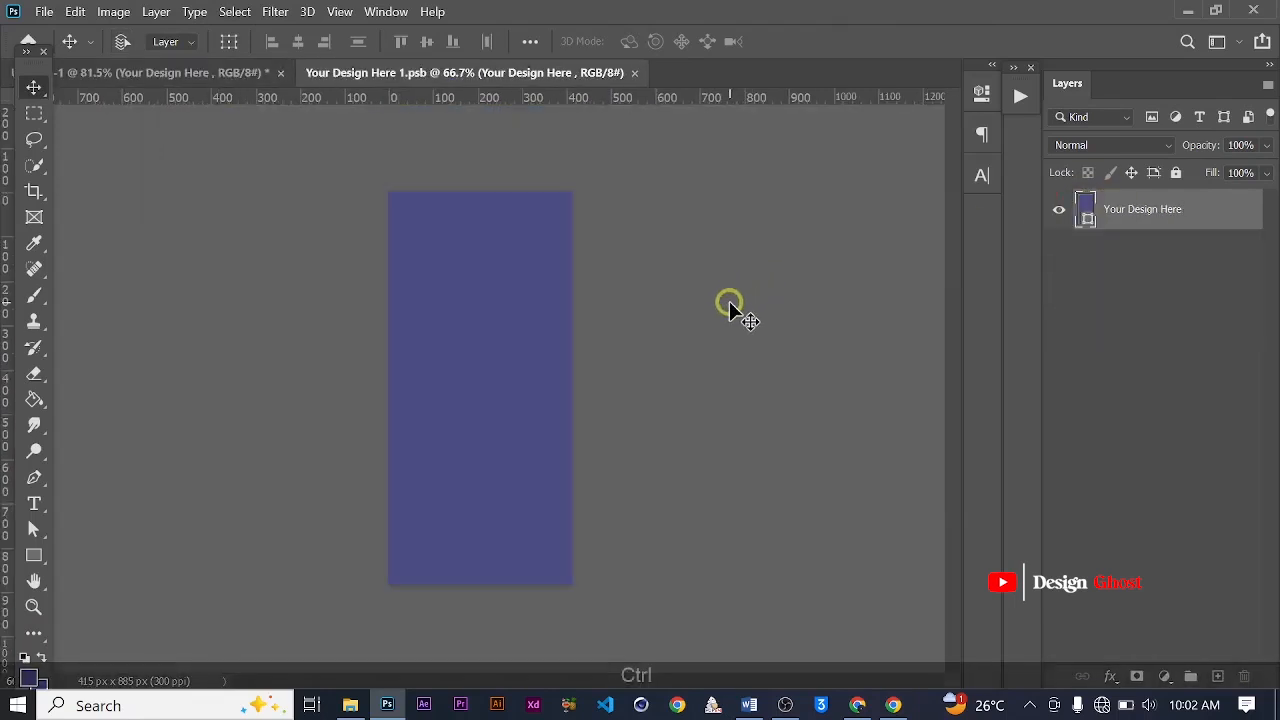
{"action": "key", "text": "ctrl+alt+i"}
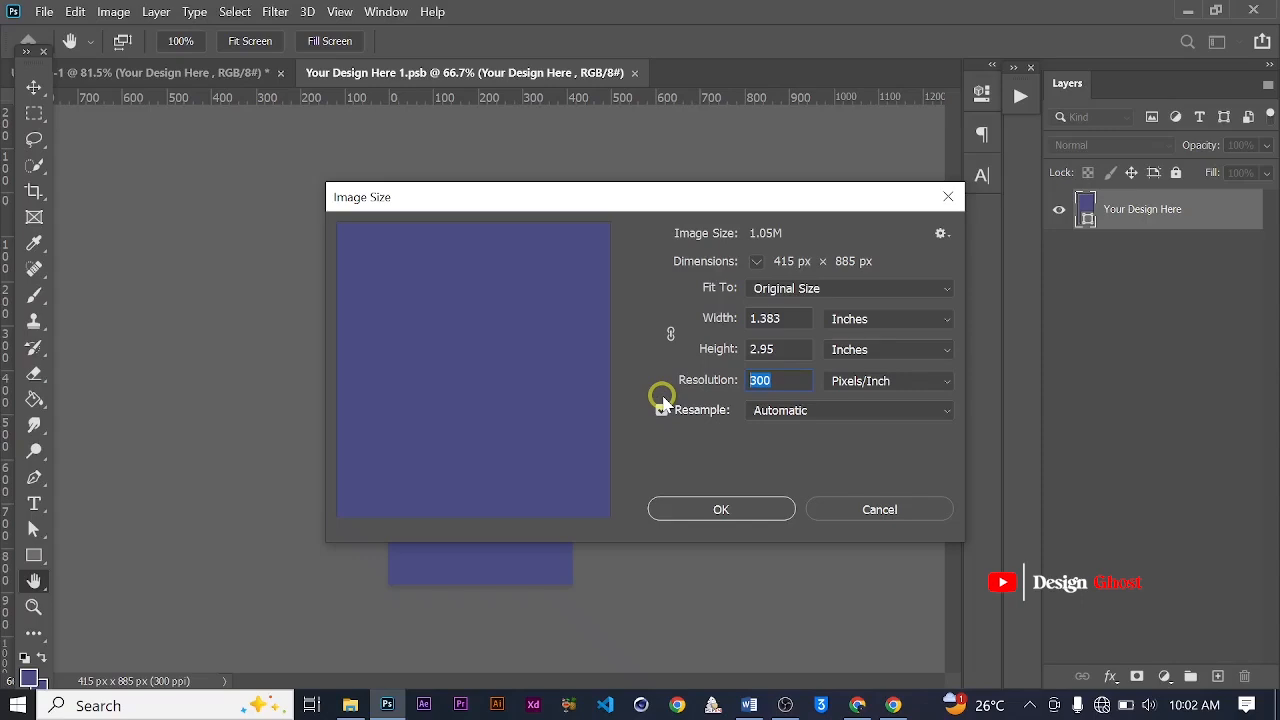
{"action": "type", "text": "500"}
{"action": "key", "text": "Return"}
{"action": "key", "text": "ctrl"}
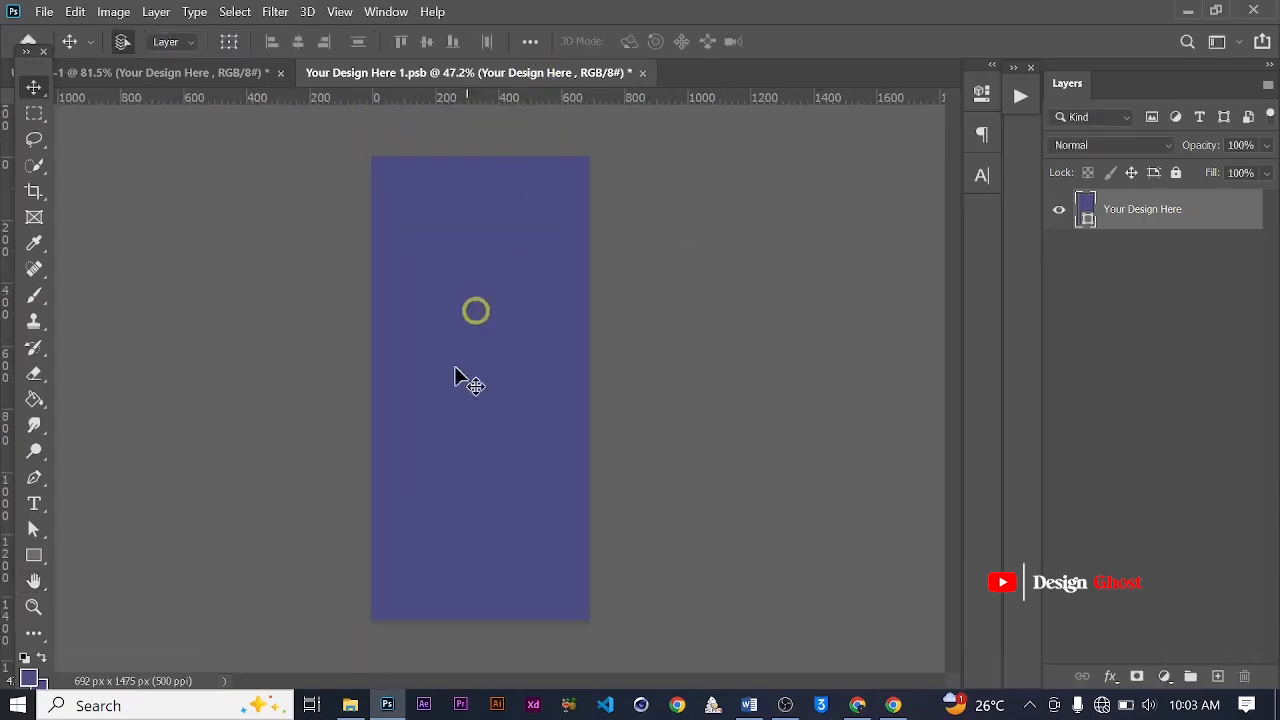
Open the Front image from the Project Files folder and copy its design into the Your Design Here 1.psb document
{"action": "left_click", "coordinate": [353, 705]}
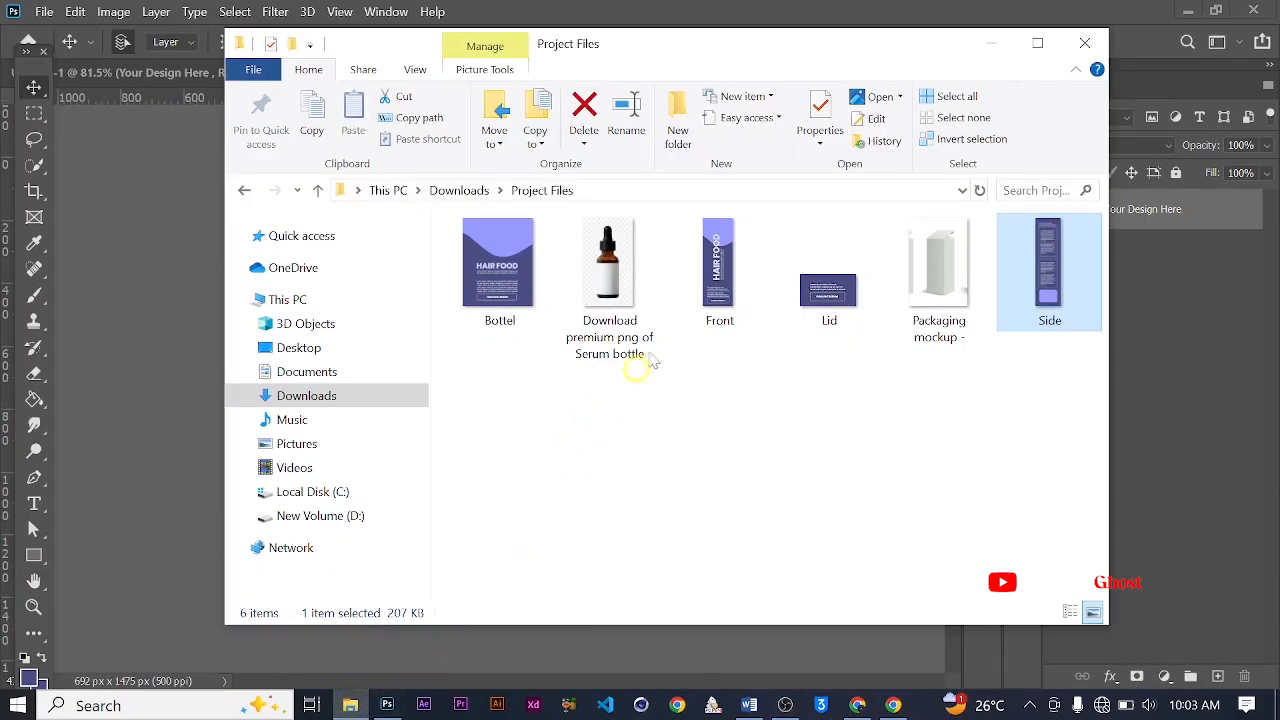
{"action": "double_click", "coordinate": [718, 300]}
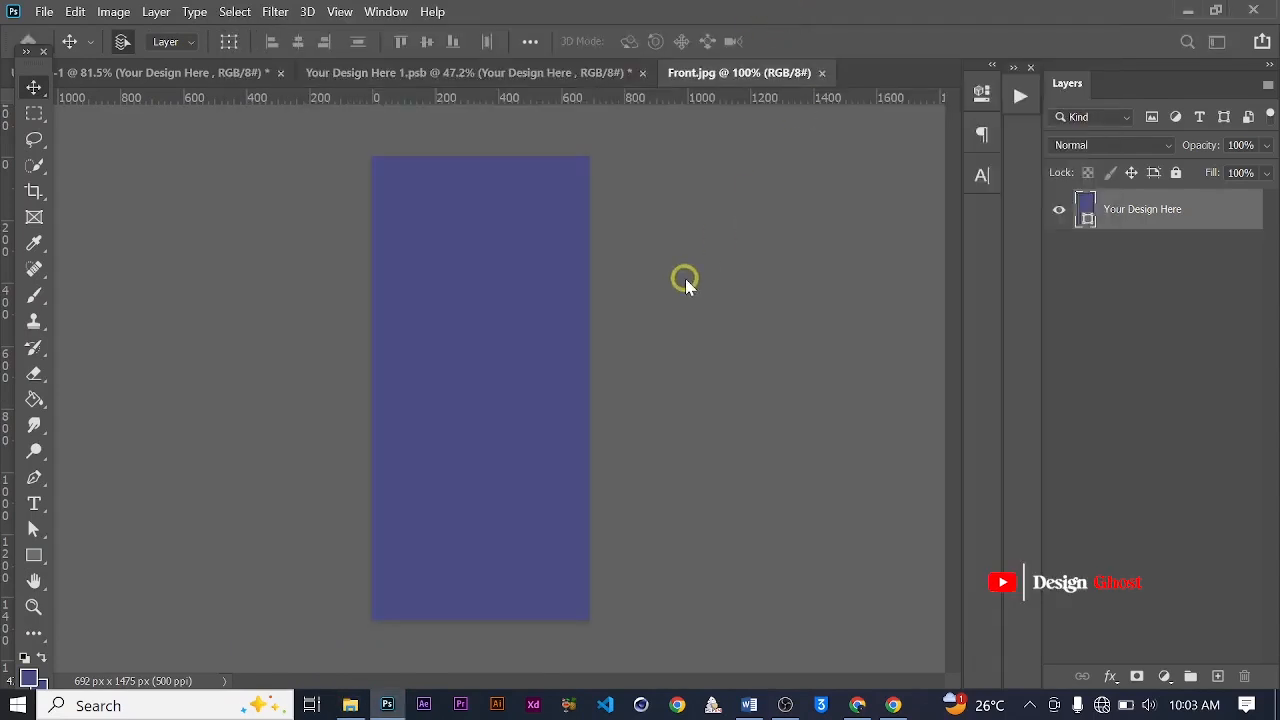
{"action": "left_click_drag", "start_coordinate": [552, 371], "coordinate": [510, 440]}
{"action": "scroll", "coordinate": [510, 440], "scroll_direction": "up", "scroll_amount": 3}
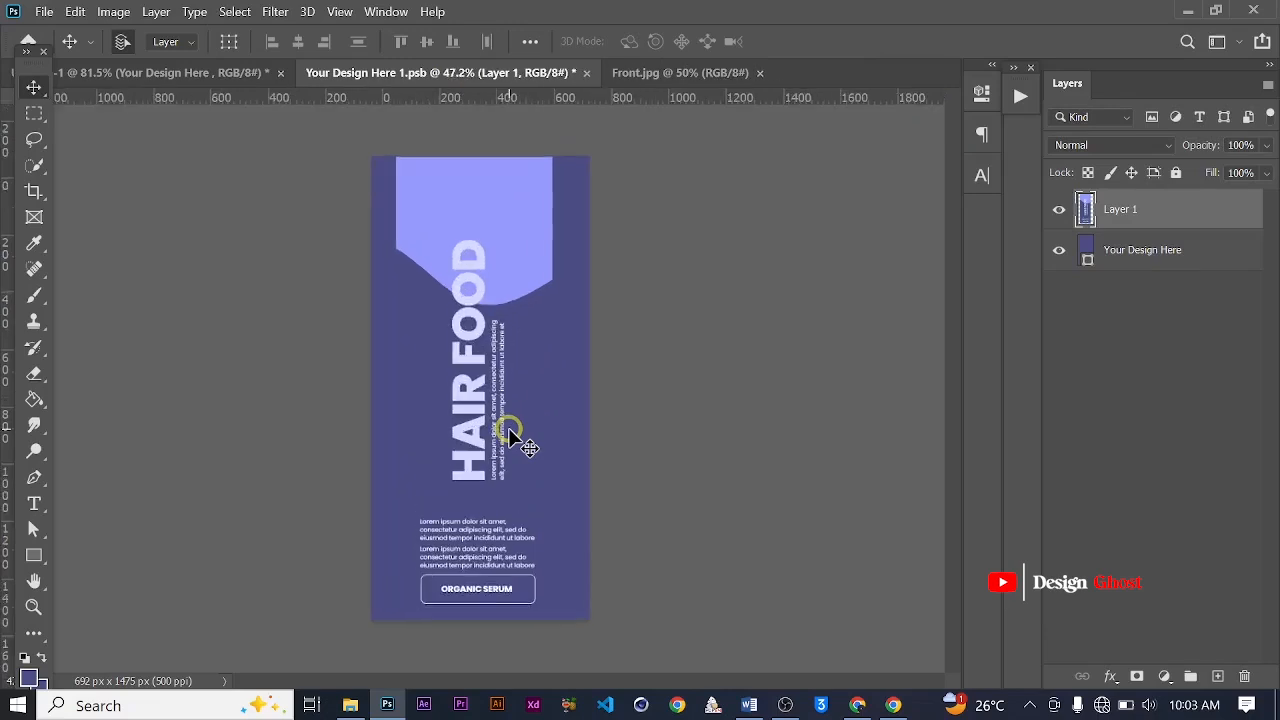
Enlarge the HAIR FOOD design proportionally to cover most of the panel's width, roughly centered, and save the smart object
{"action": "key", "text": "ctrl+t"}
{"action": "scroll", "coordinate": [500, 390], "scroll_direction": "down", "scroll_amount": 3}
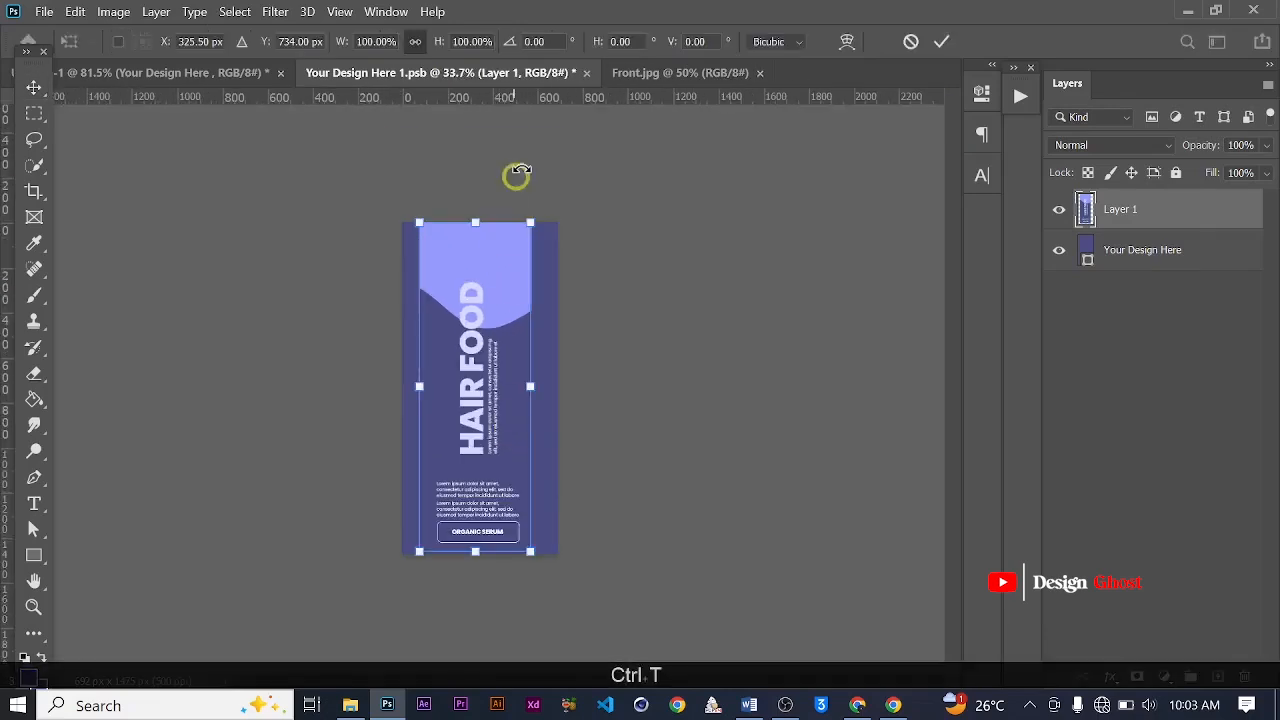
{"action": "left_click_drag", "start_coordinate": [529, 217], "coordinate": [553, 157]}
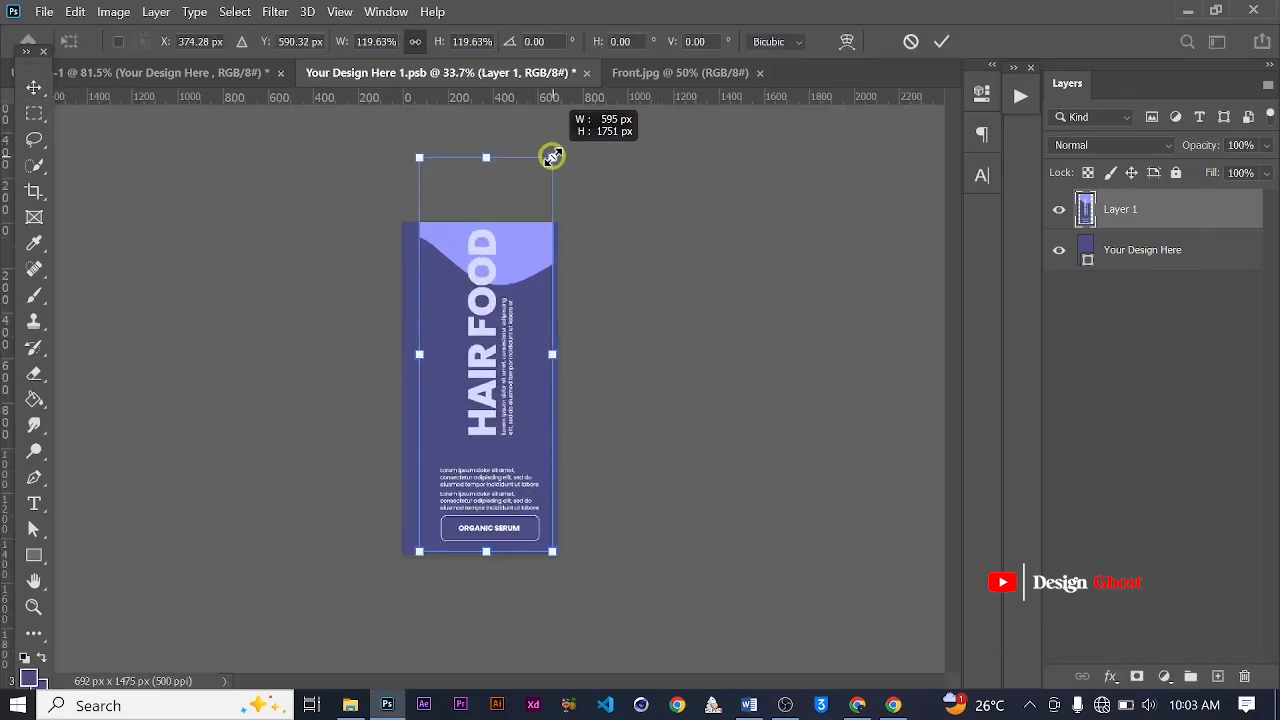
{"action": "scroll", "coordinate": [413, 209], "scroll_direction": "down", "scroll_amount": 1}
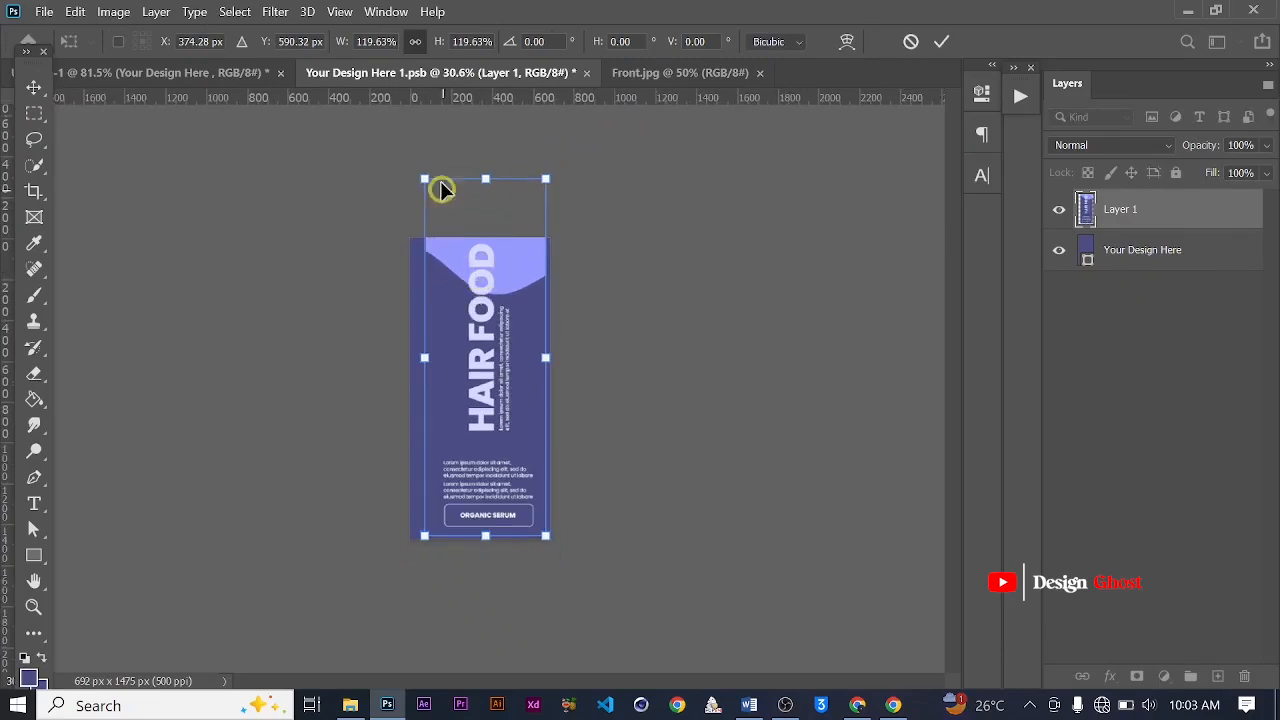
{"action": "left_click_drag", "start_coordinate": [542, 176], "coordinate": [532, 199]}
{"action": "key", "text": "Return"}
{"action": "key", "text": "ctrl+0"}
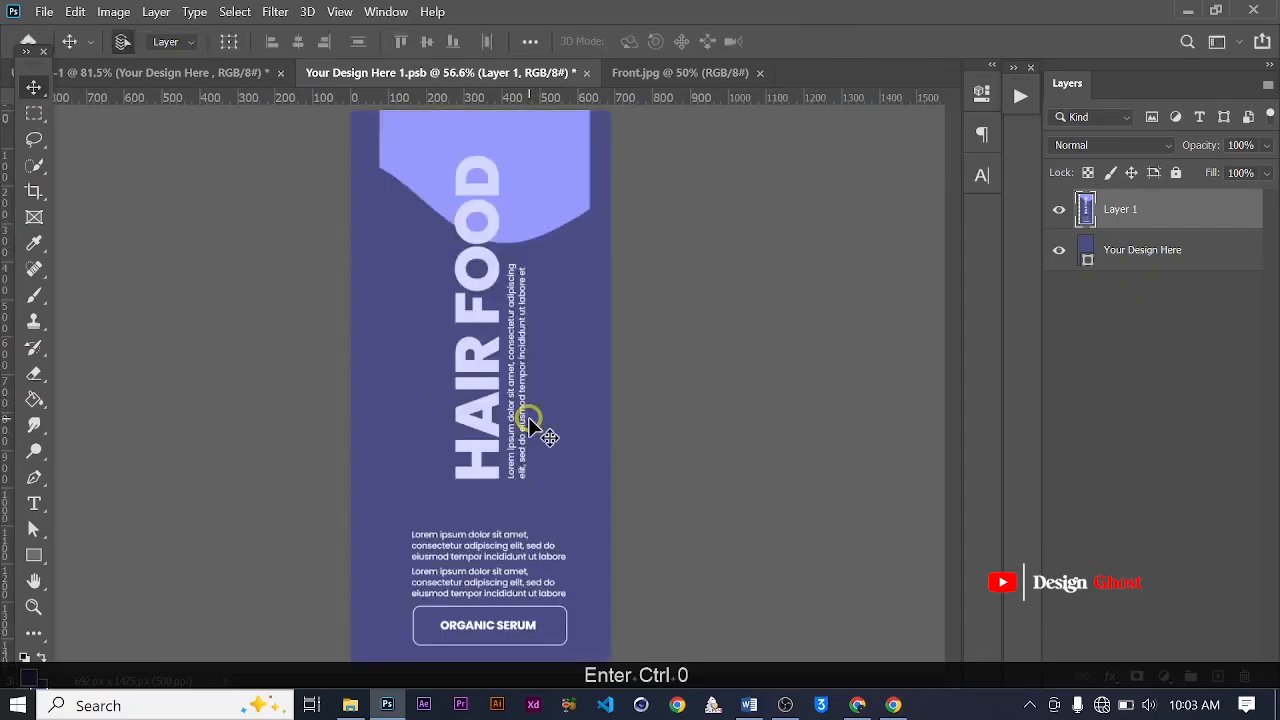
{"action": "key", "text": "ctrl+s"}
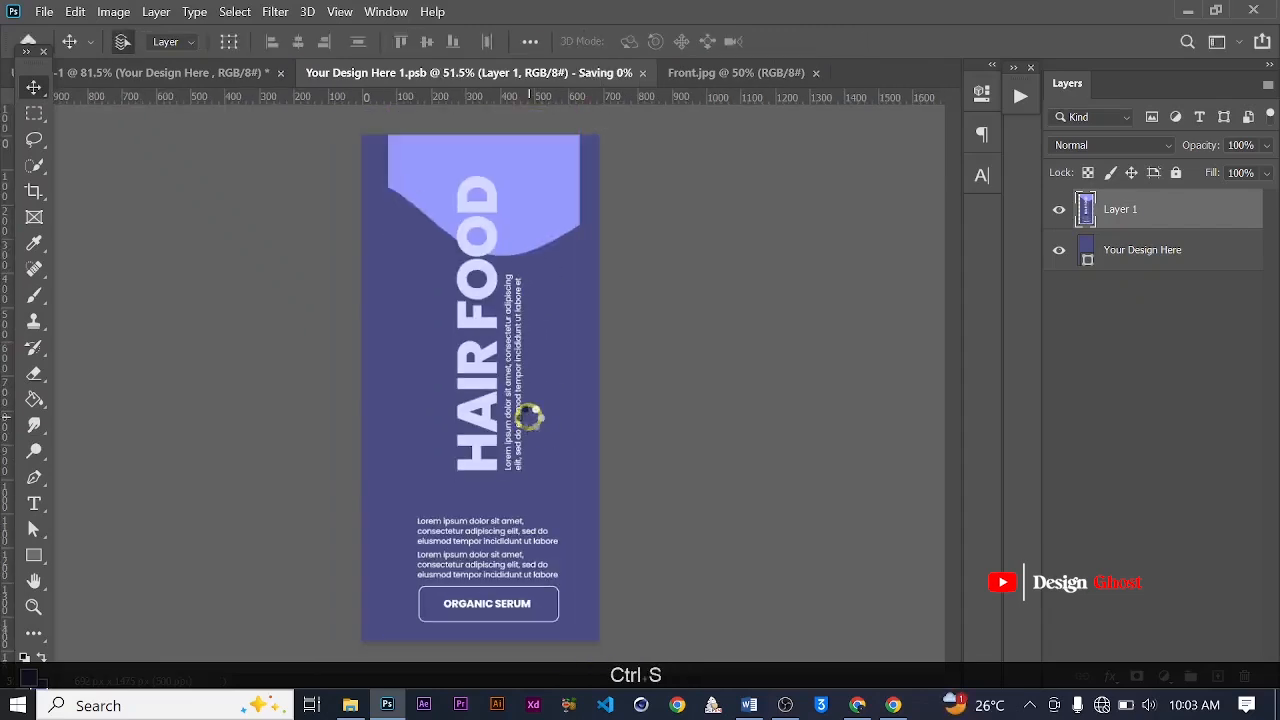
Check the front design on the box, nudge it slightly left in Your Design Here 1.psb, and save the smart object
{"action": "left_click", "coordinate": [190, 70]}
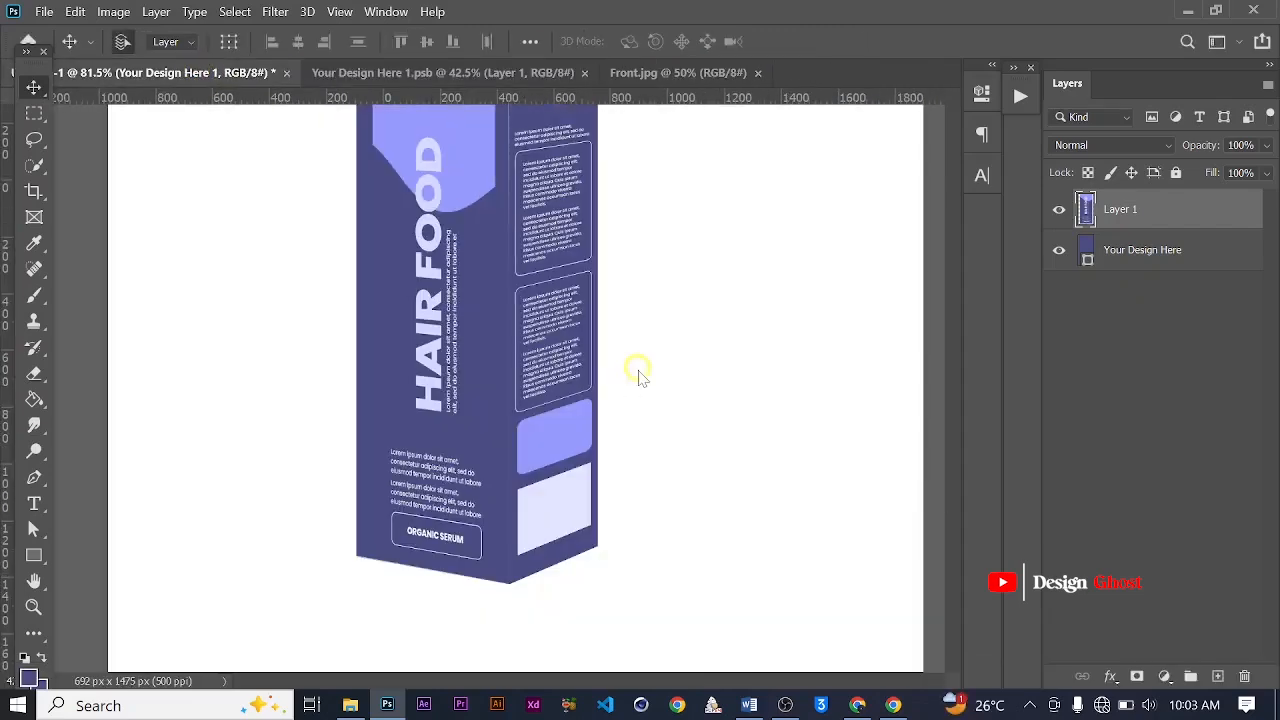
{"action": "scroll", "coordinate": [436, 403], "scroll_direction": "down", "scroll_amount": 5}
{"action": "scroll", "coordinate": [436, 403], "scroll_direction": "up", "scroll_amount": 4}
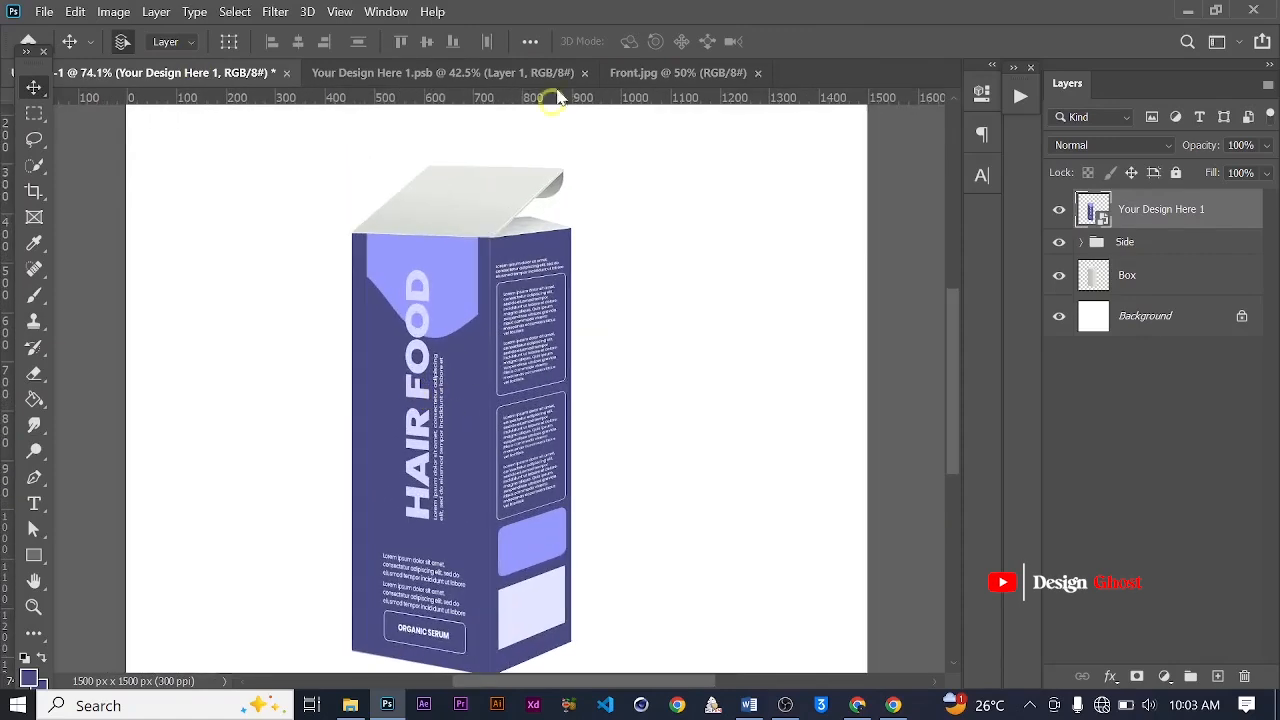
{"action": "left_click", "coordinate": [543, 71]}
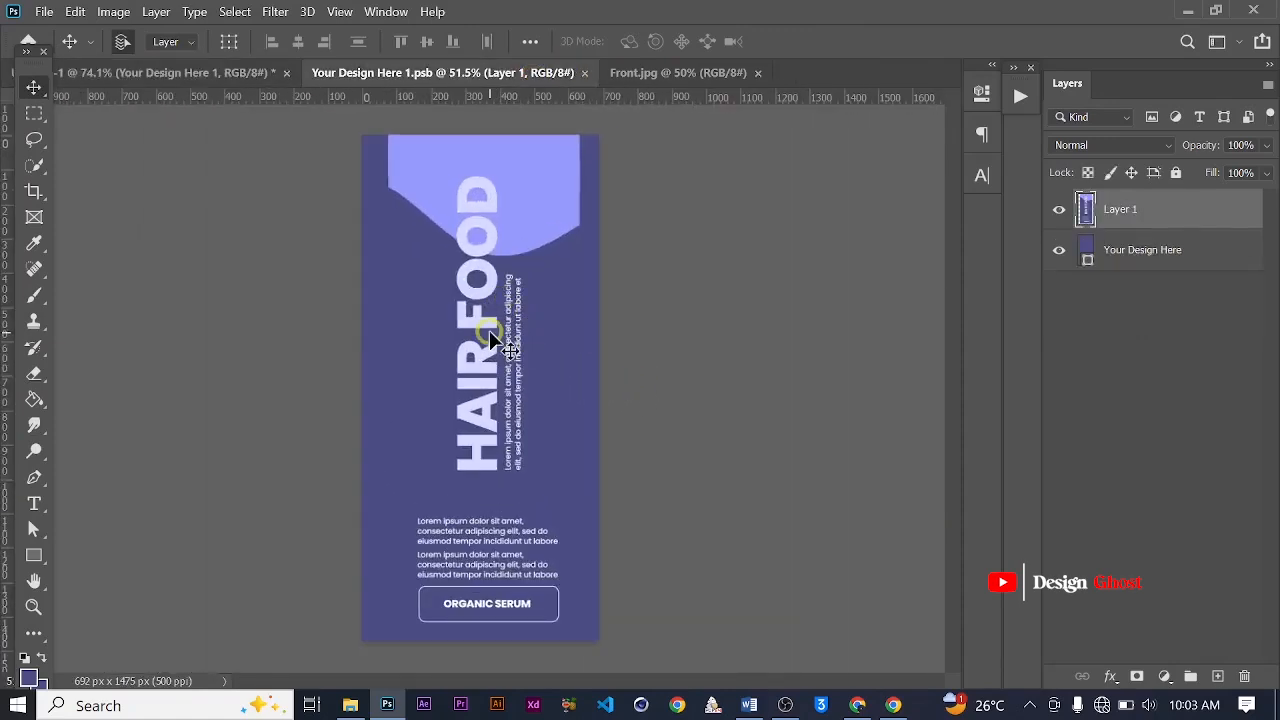
{"action": "scroll", "coordinate": [489, 330], "scroll_direction": "up", "scroll_amount": 1}
{"action": "key", "text": "Left"}
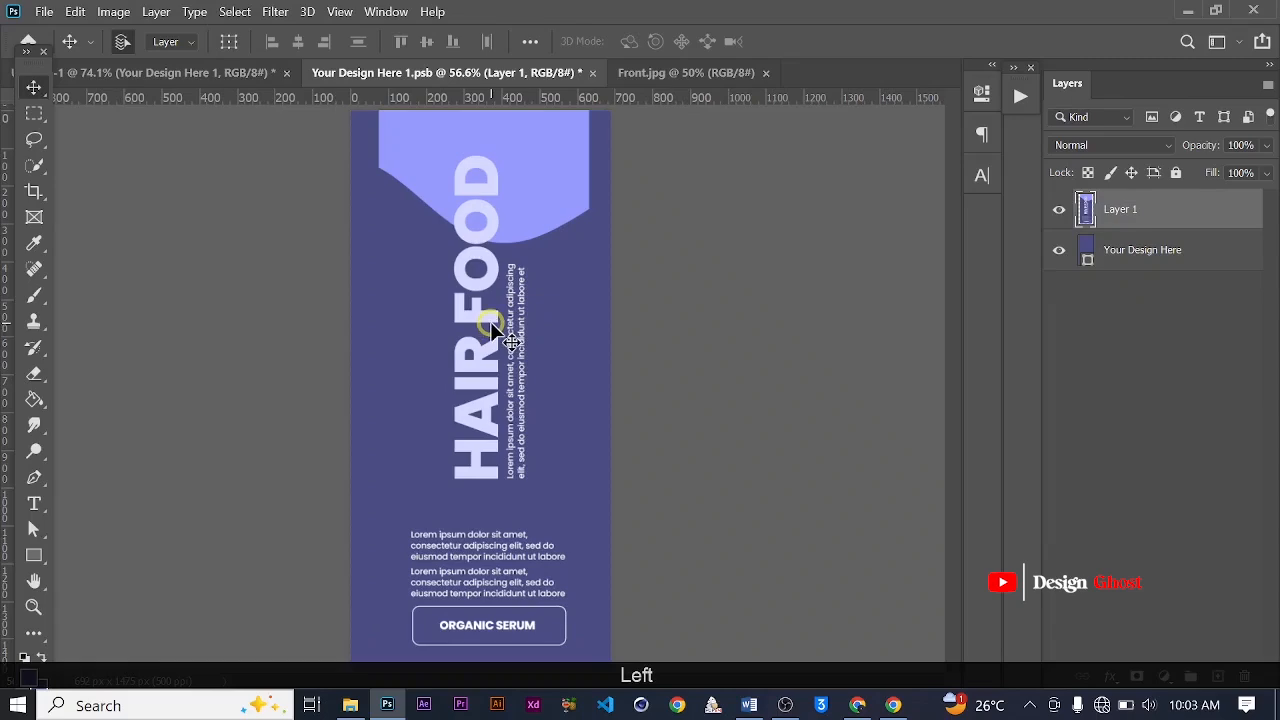
{"action": "key", "text": "ctrl+s"}
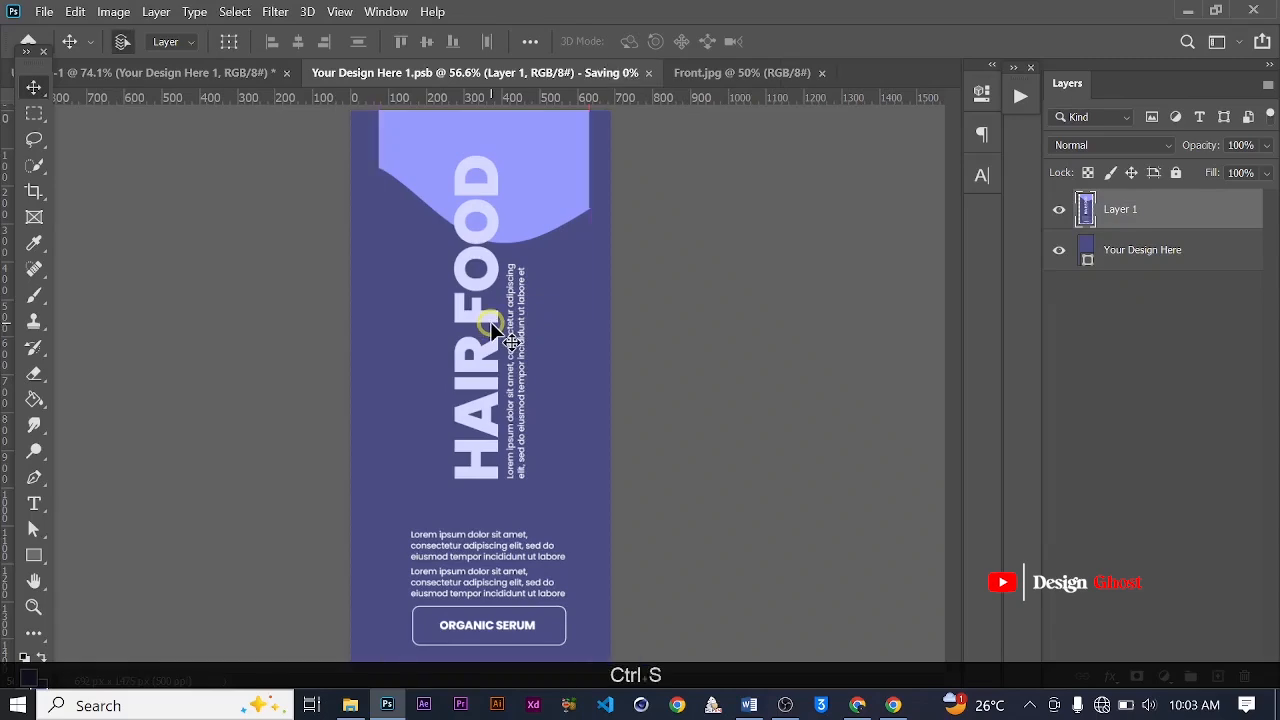
Examine the updated front panel on the box mockup, including its edges and the blank lid
{"action": "scroll", "coordinate": [490, 300], "scroll_direction": "down", "scroll_amount": 5}
{"action": "left_click", "coordinate": [230, 78]}
{"action": "scroll", "coordinate": [477, 346], "scroll_direction": "up", "scroll_amount": 3}
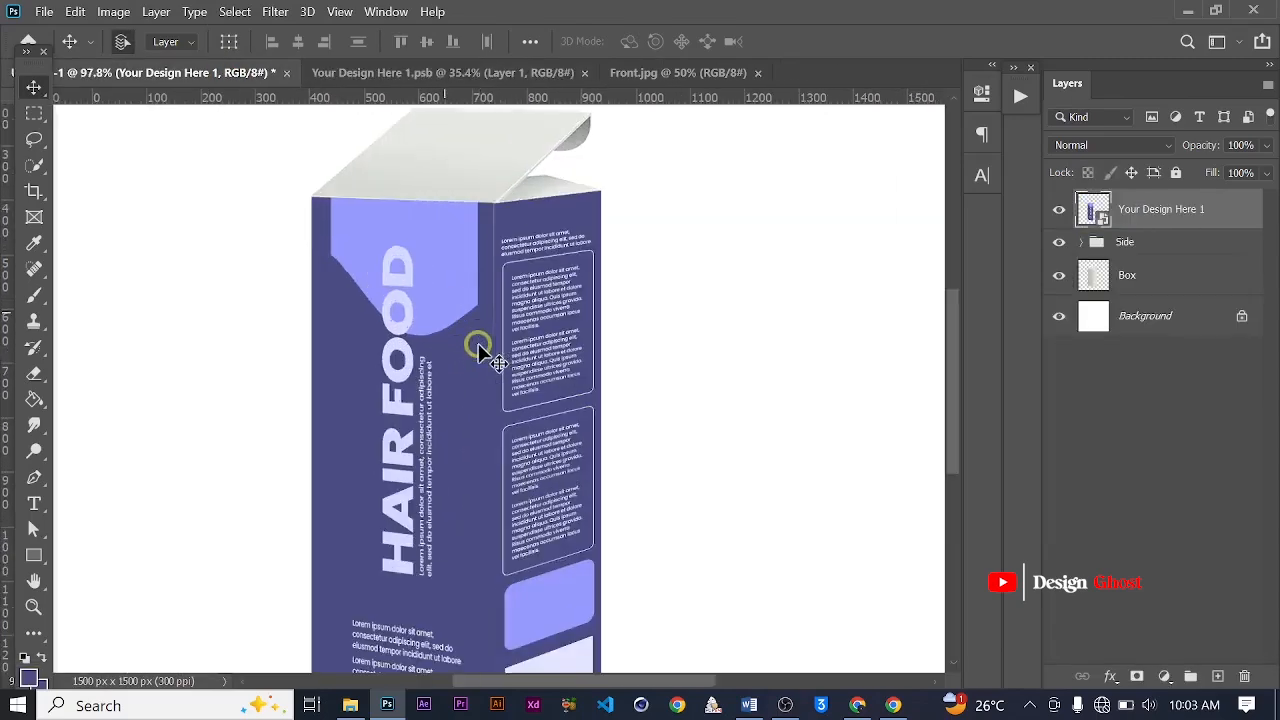
{"action": "key", "text": "space"}
{"action": "scroll", "coordinate": [478, 360], "scroll_direction": "down", "scroll_amount": 5}
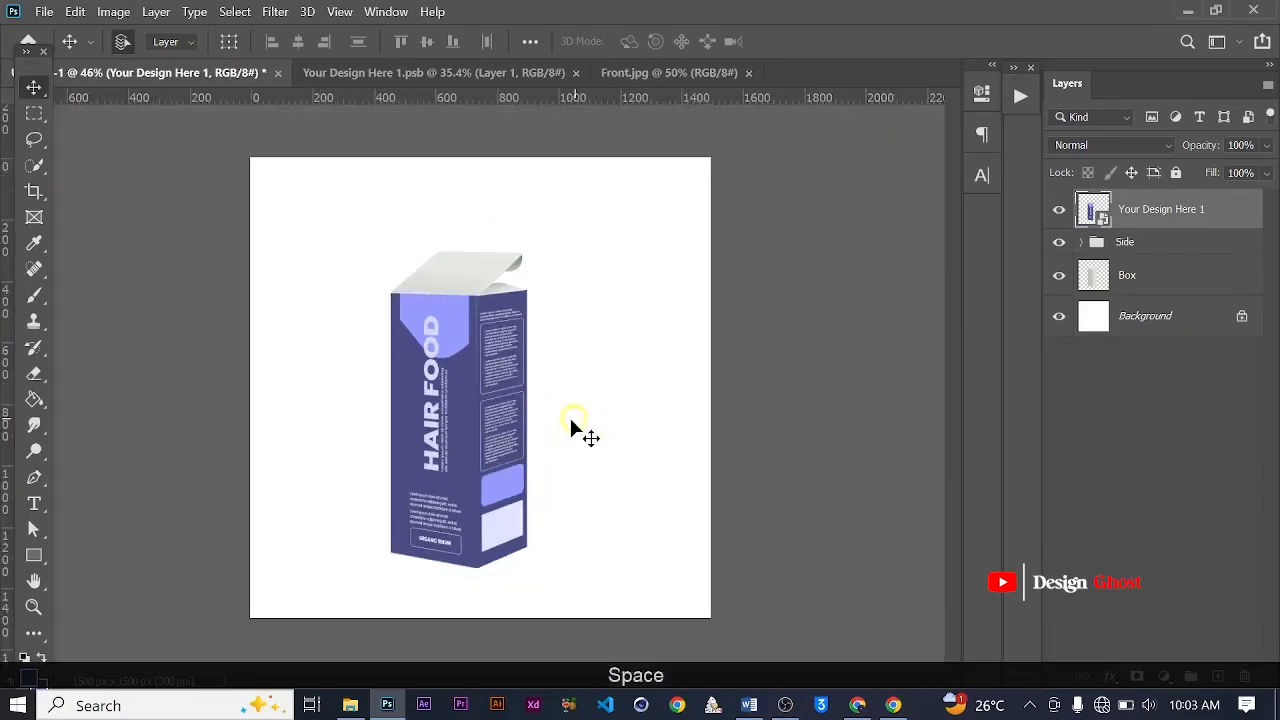
{"action": "scroll", "coordinate": [506, 449], "scroll_direction": "up", "scroll_amount": 3}
{"action": "scroll", "coordinate": [506, 448], "scroll_direction": "up", "scroll_amount": 1}
{"action": "scroll", "coordinate": [510, 400], "scroll_direction": "down", "scroll_amount": 3}
{"action": "scroll", "coordinate": [511, 325], "scroll_direction": "up", "scroll_amount": 4}
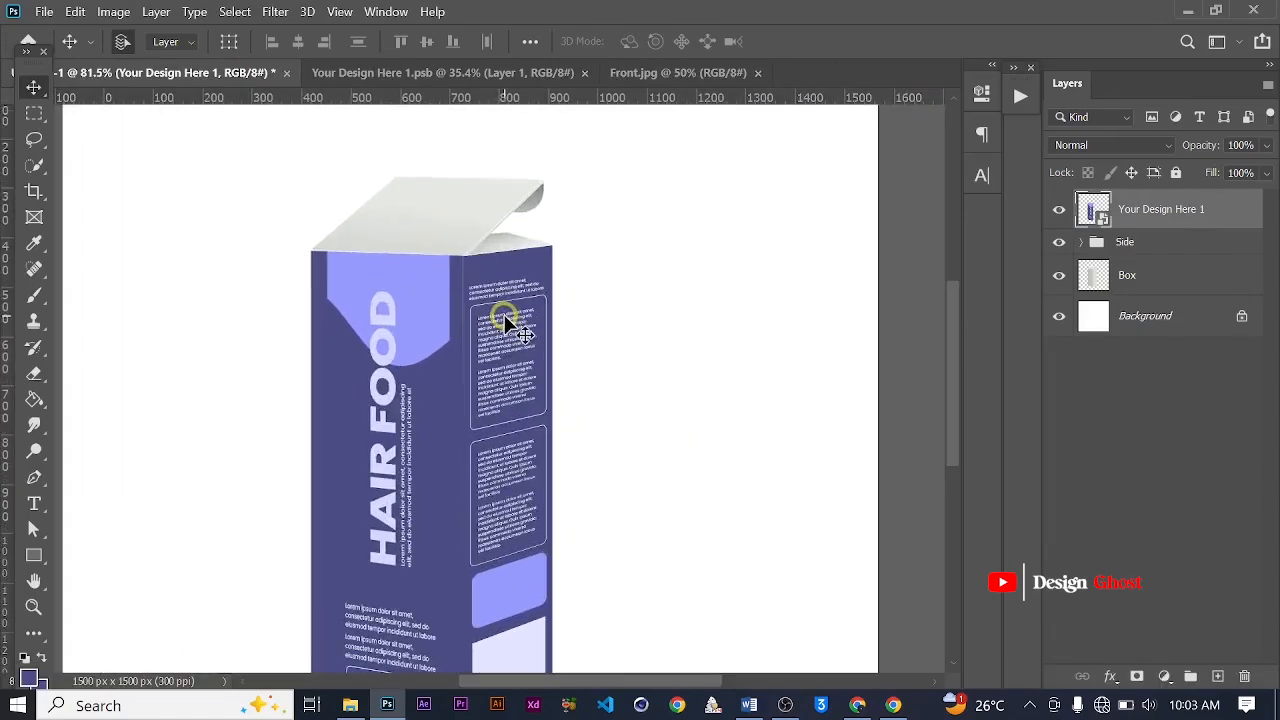
{"action": "key", "text": "space"}
{"action": "left_click_drag", "start_coordinate": [510, 278], "coordinate": [537, 364]}
{"action": "scroll", "coordinate": [468, 340], "scroll_direction": "up", "scroll_amount": 2}
{"action": "scroll", "coordinate": [467, 338], "scroll_direction": "up", "scroll_amount": 1}
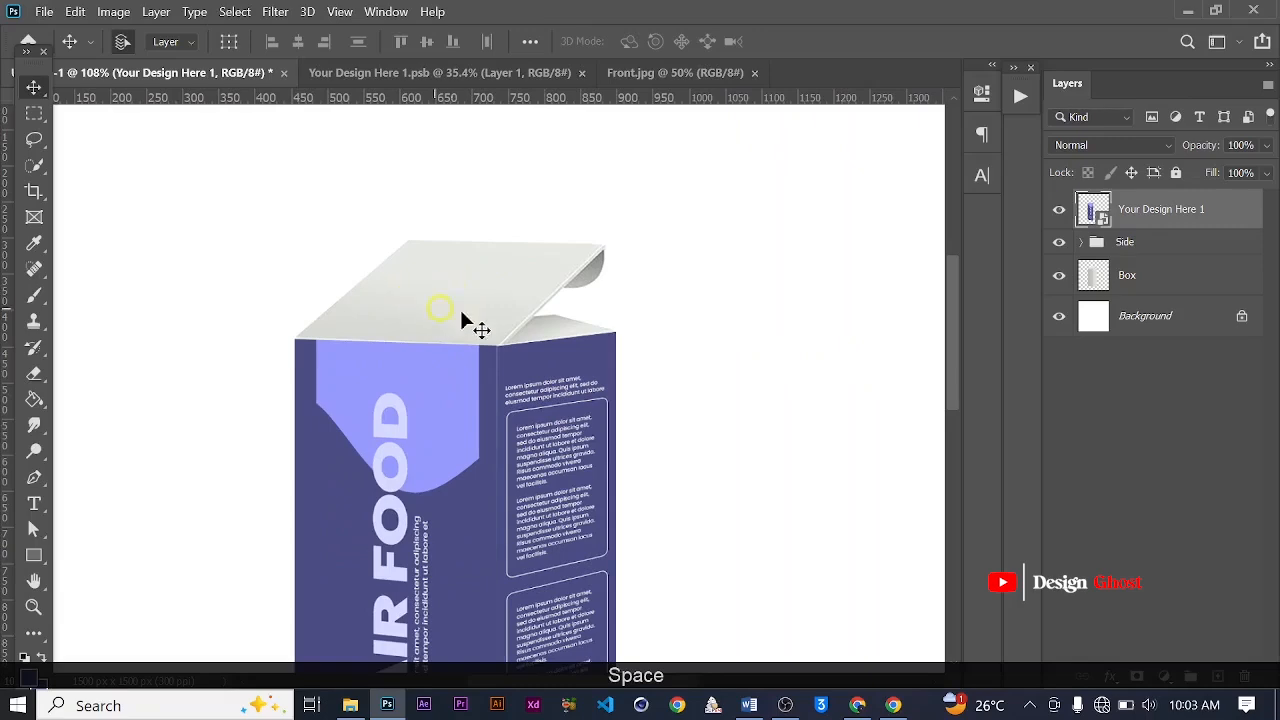
{"action": "scroll", "coordinate": [509, 346], "scroll_direction": "up", "scroll_amount": 3}
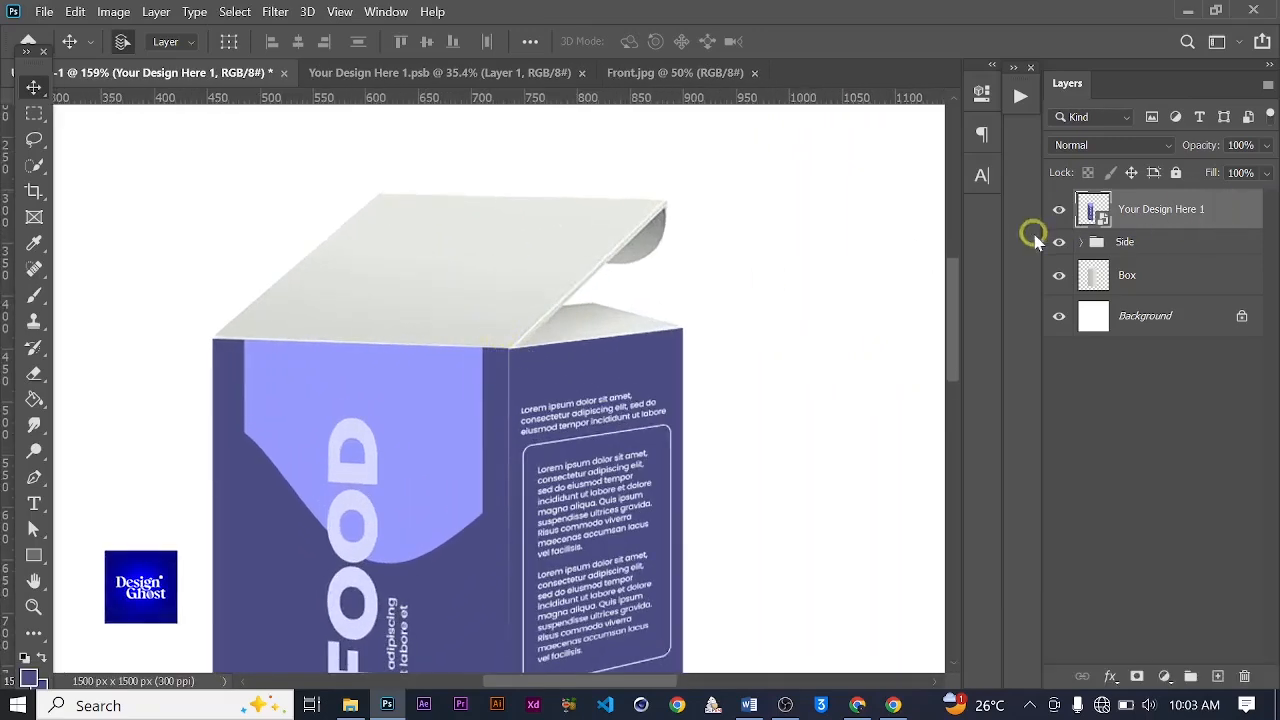
Group the front panel layer, name the group Front, and collapse it
{"action": "key", "text": "ctrl+g"}
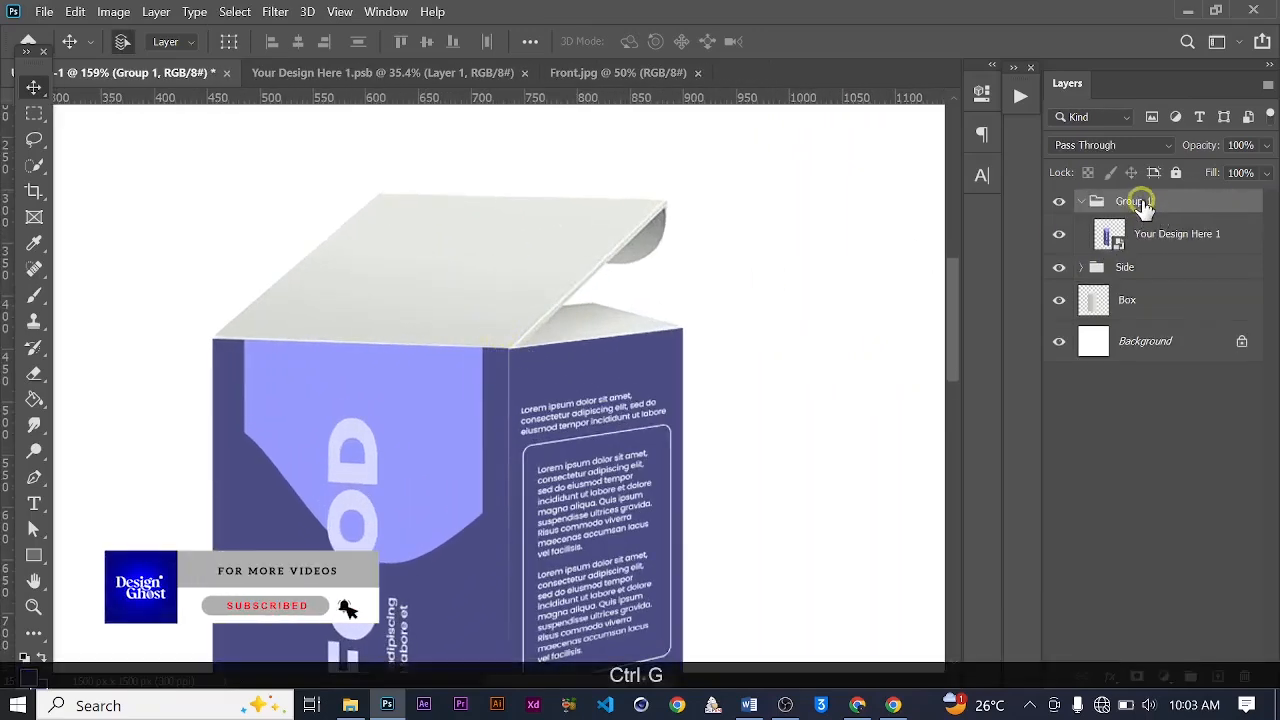
{"action": "type", "text": "Fro"}
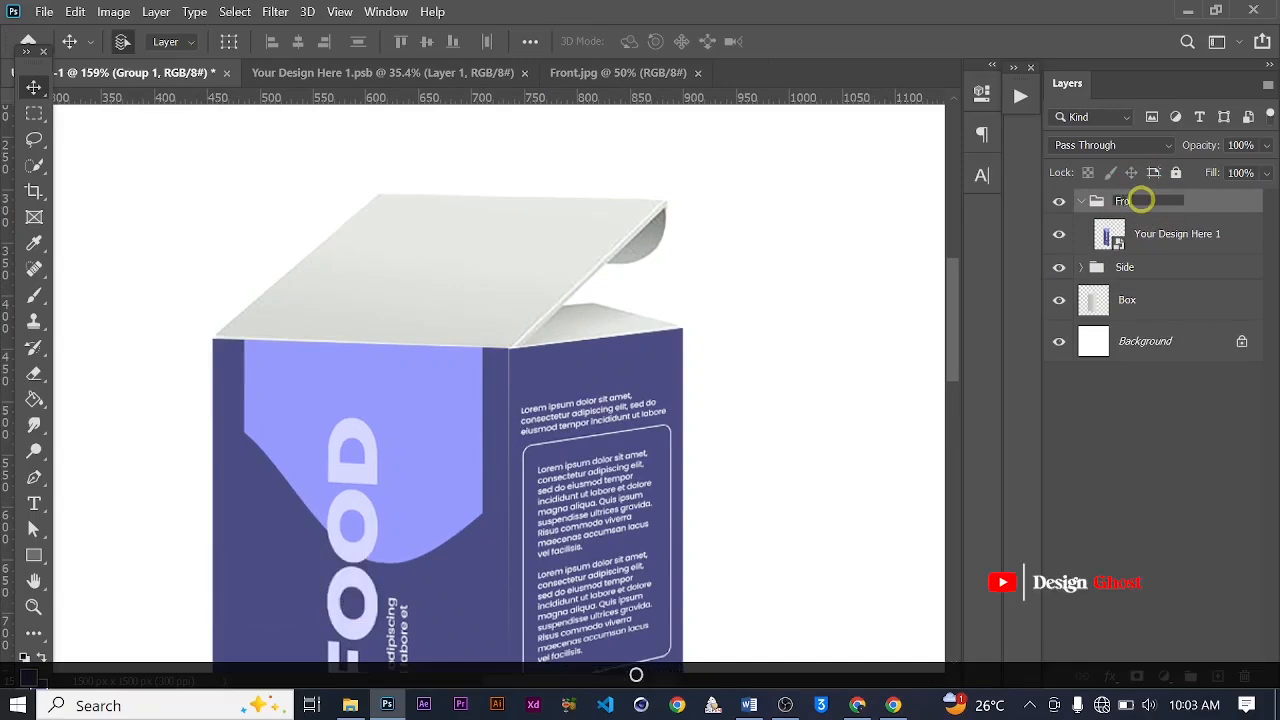
{"action": "type", "text": "nt"}
{"action": "key", "text": "Return"}
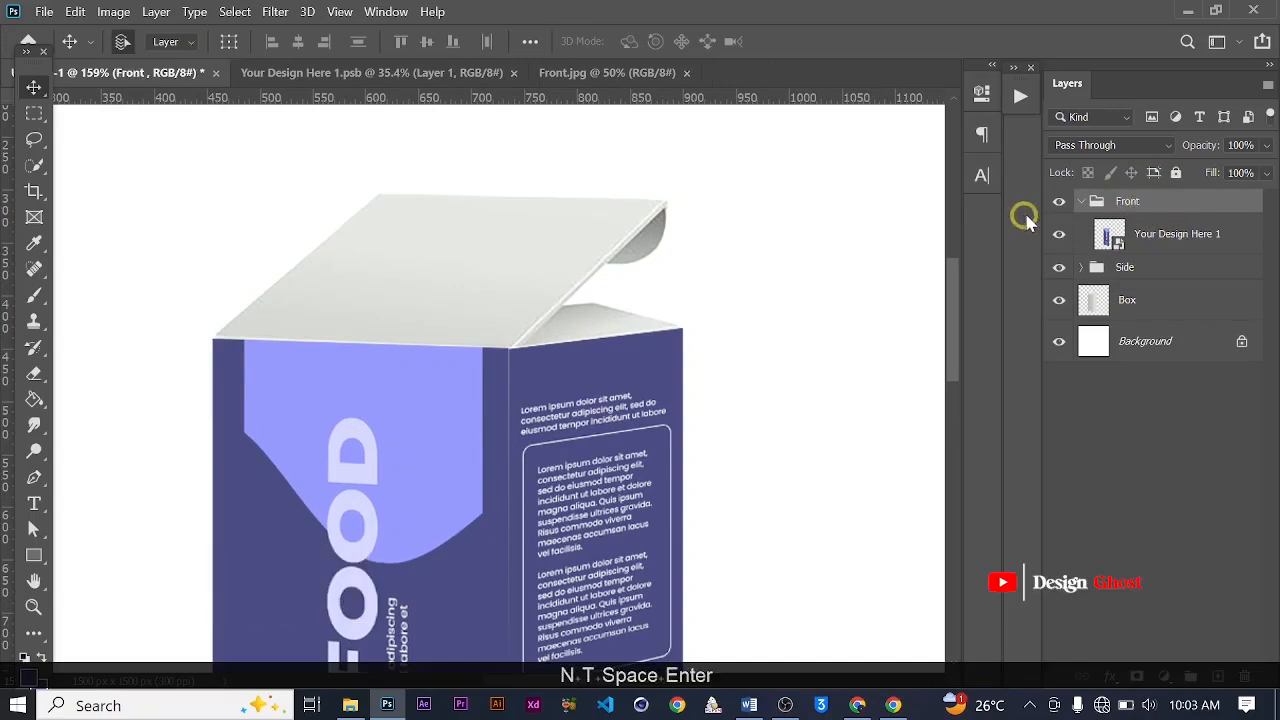
{"action": "left_click", "coordinate": [1081, 202]}
Close the Front.jpg and Your Design Here 1.psb documents
{"action": "scroll", "coordinate": [443, 337], "scroll_direction": "up", "scroll_amount": 3}
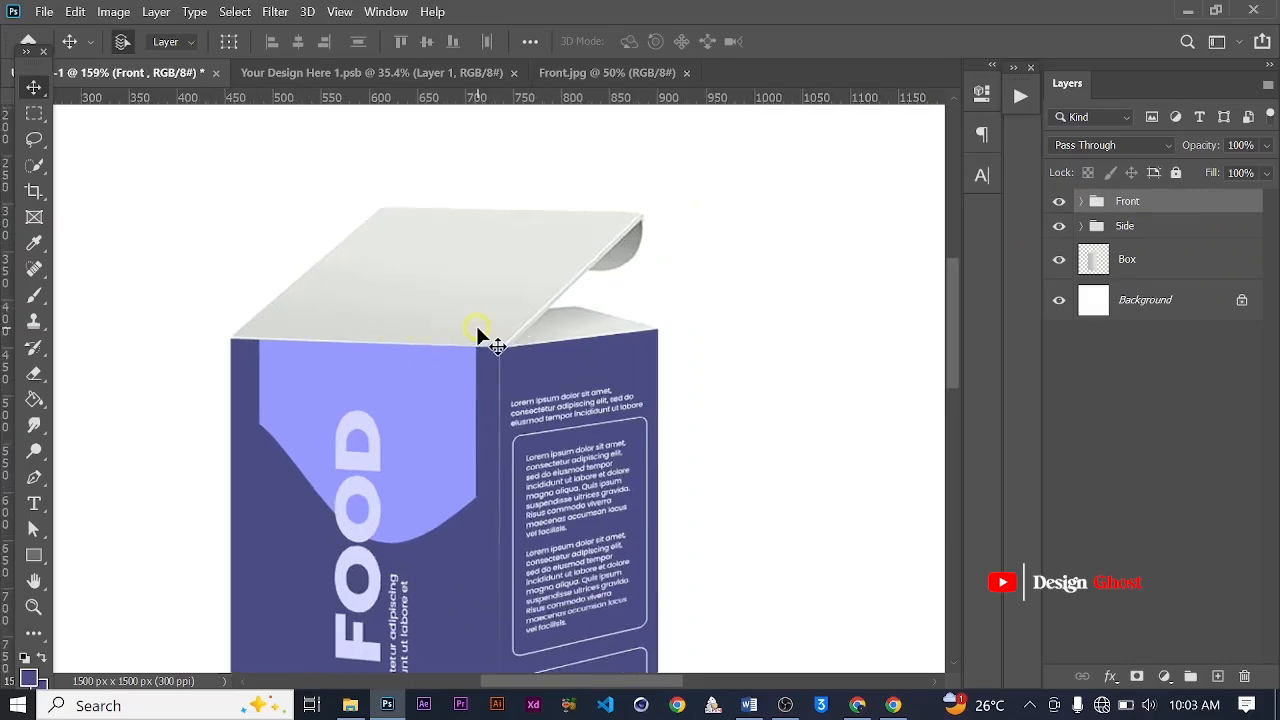
{"action": "left_click", "coordinate": [686, 73]}
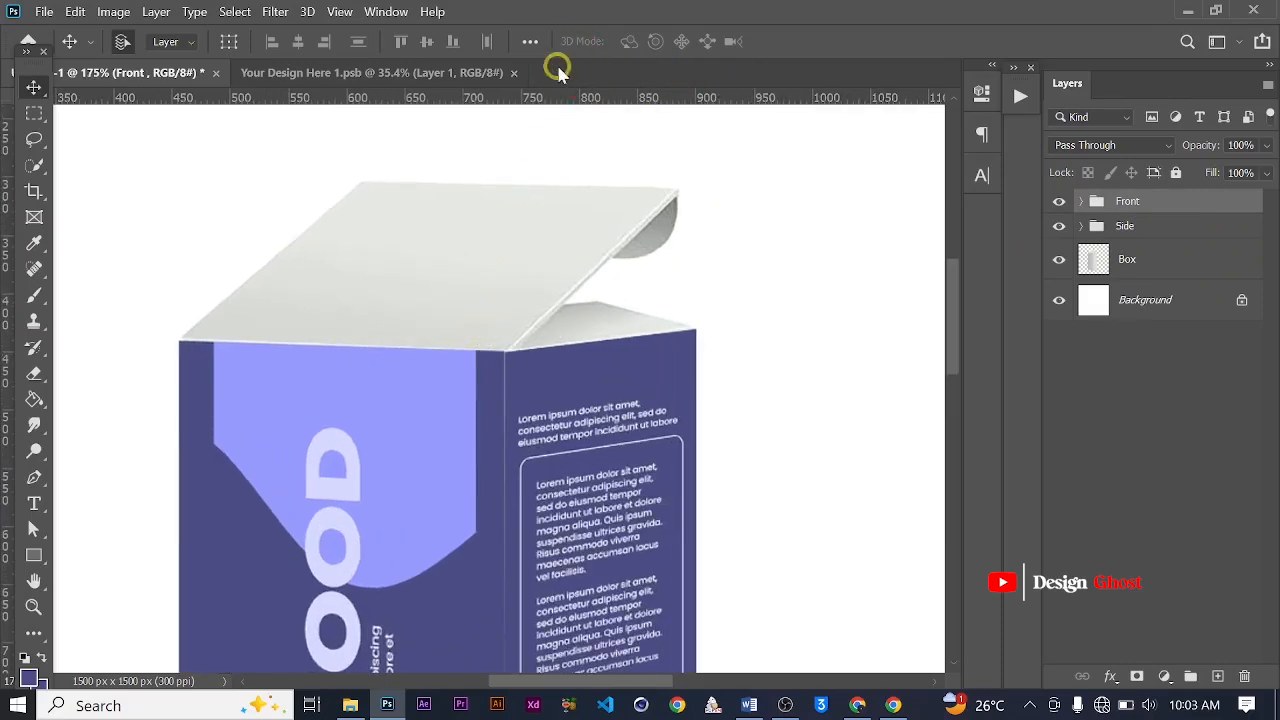
{"action": "left_click", "coordinate": [514, 73]}
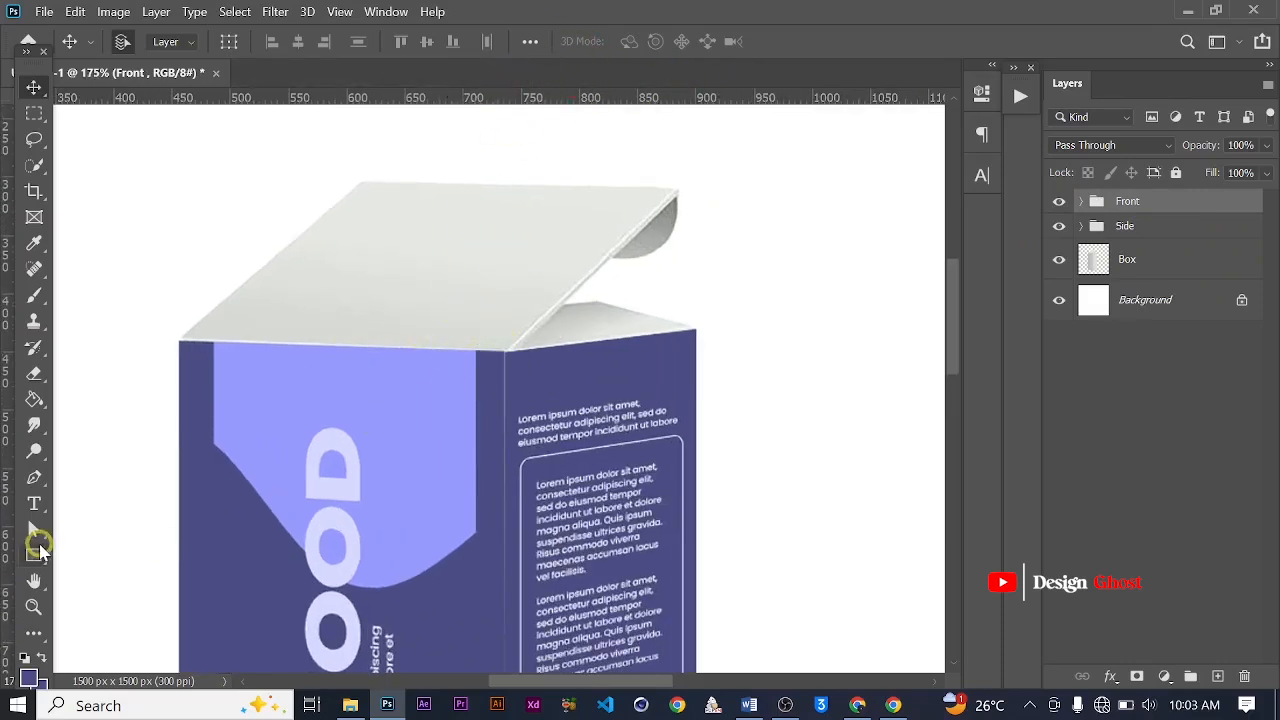
Draw a rectangle about 298 x 165 px over the box's lid and set its stroke width to 0 px
{"action": "key", "text": "u"}
{"action": "scroll", "coordinate": [276, 316], "scroll_direction": "down", "scroll_amount": 2}
{"action": "left_click_drag", "start_coordinate": [334, 185], "coordinate": [624, 345]}
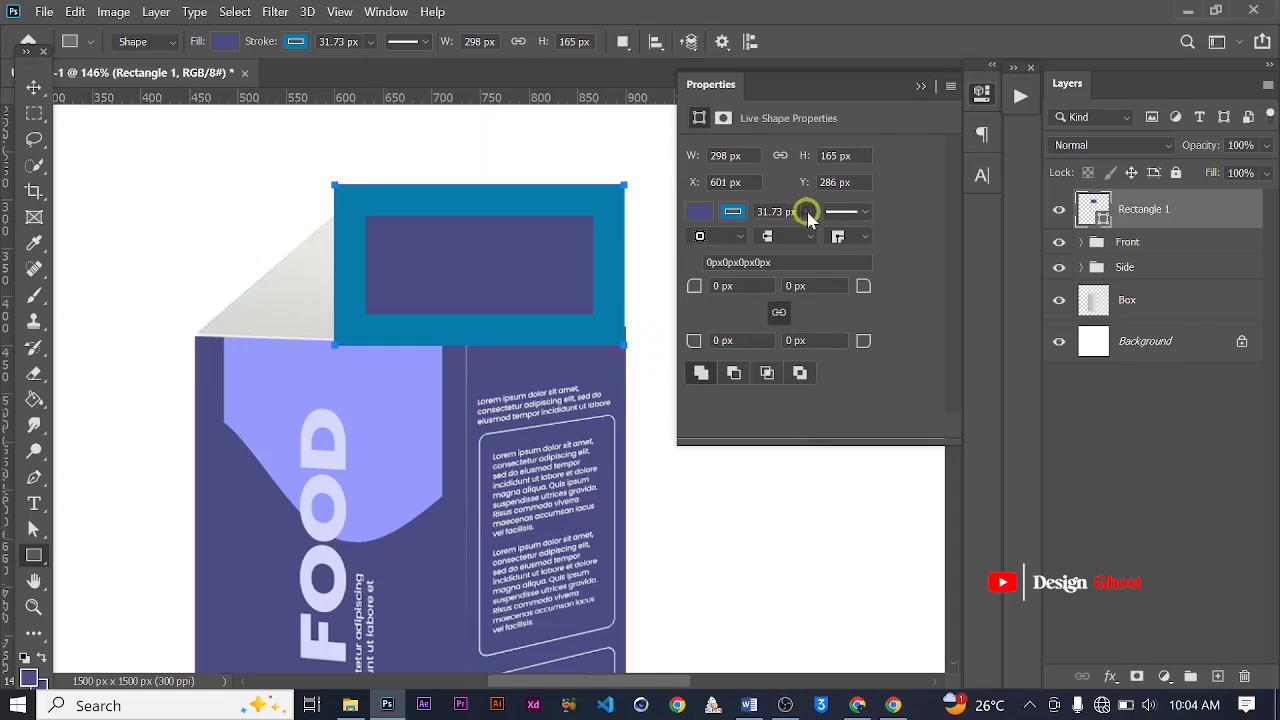
{"action": "left_click", "coordinate": [980, 100]}
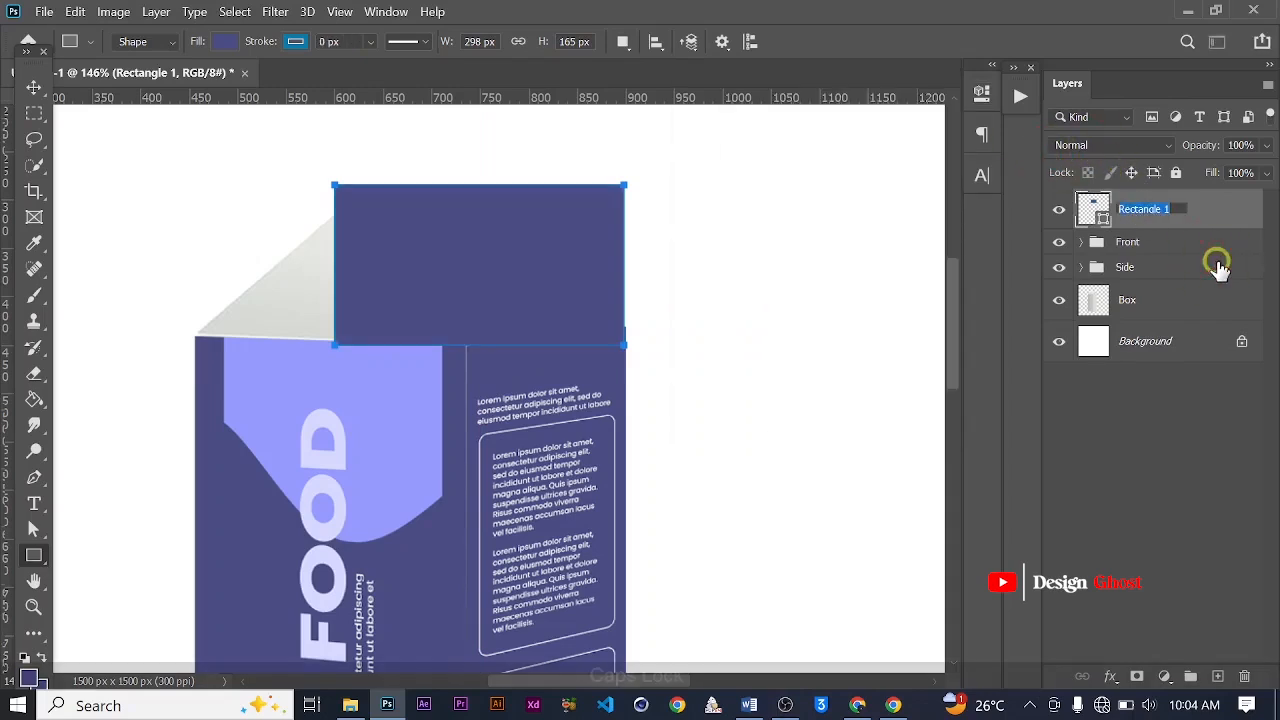
Rename the new lid rectangle layer as Your Design Here
{"action": "type", "text": "Your design Here"}
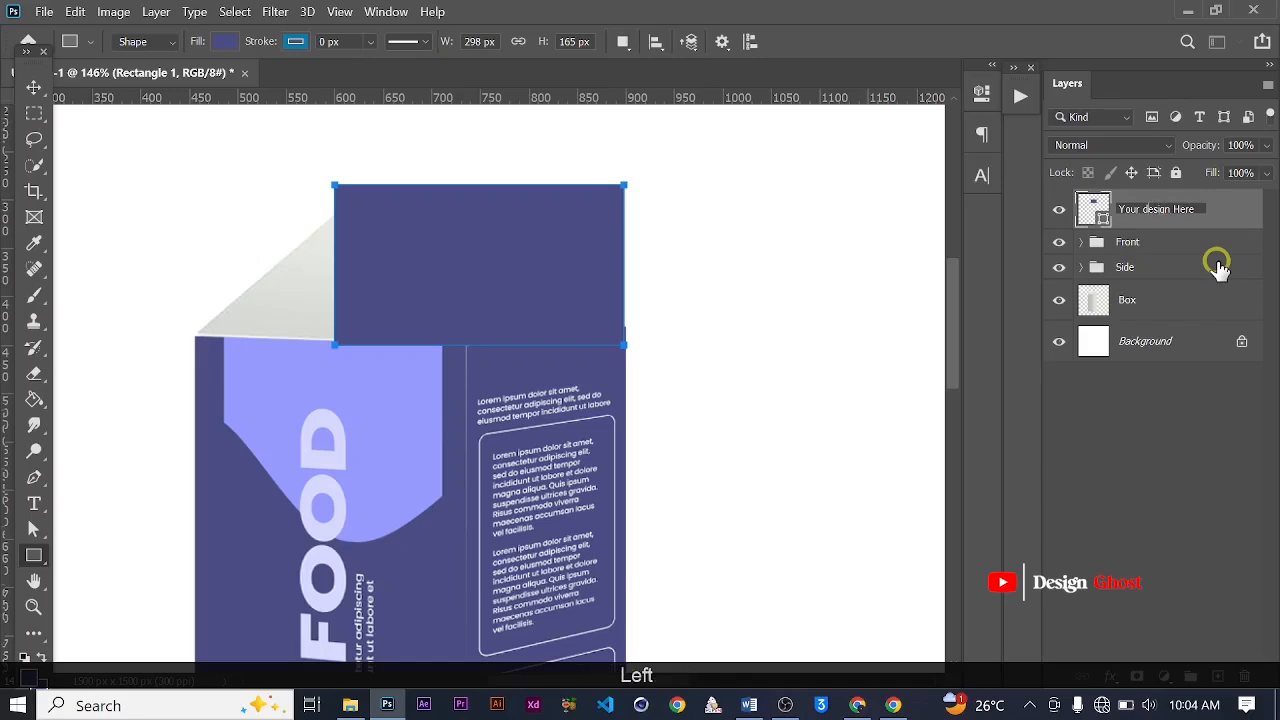
{"action": "type", "text": "D"}
{"action": "key", "text": "Caps_Lock"}
{"action": "key", "text": "Return"}
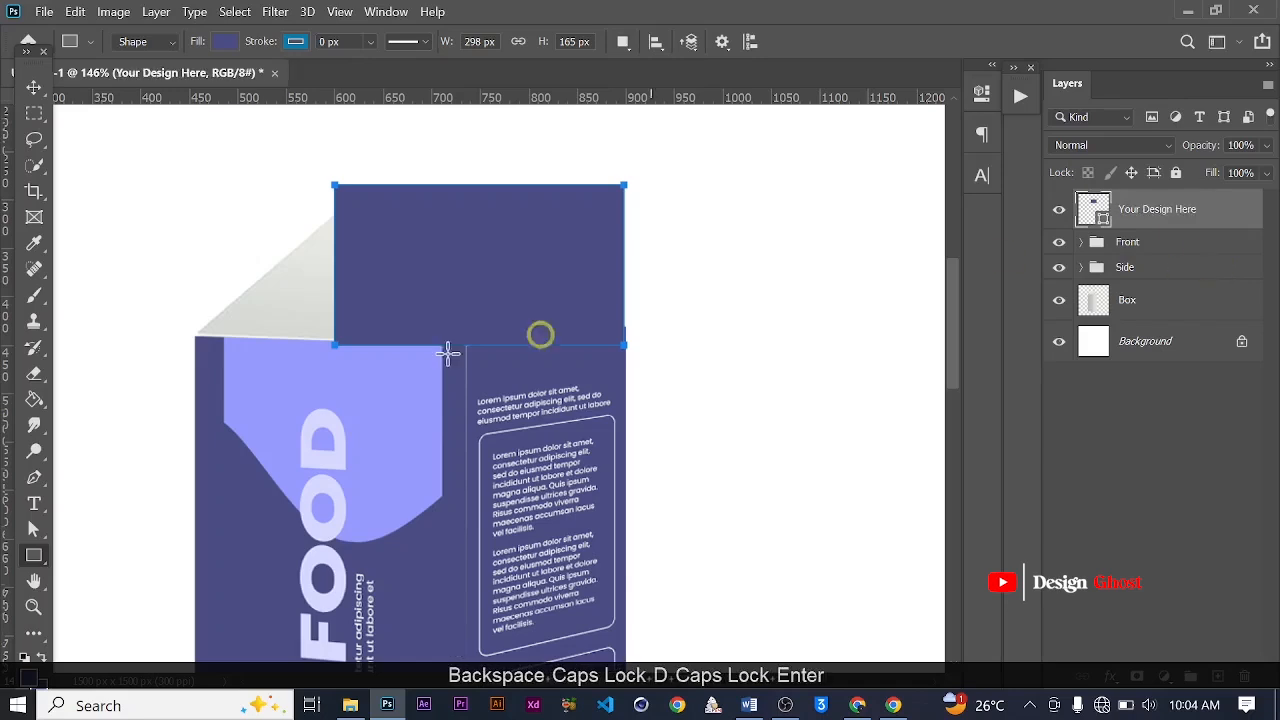
Convert the lid rectangle to a smart object and lower its opacity to 25%
{"action": "scroll", "coordinate": [686, 255], "scroll_direction": "up", "scroll_amount": 2}
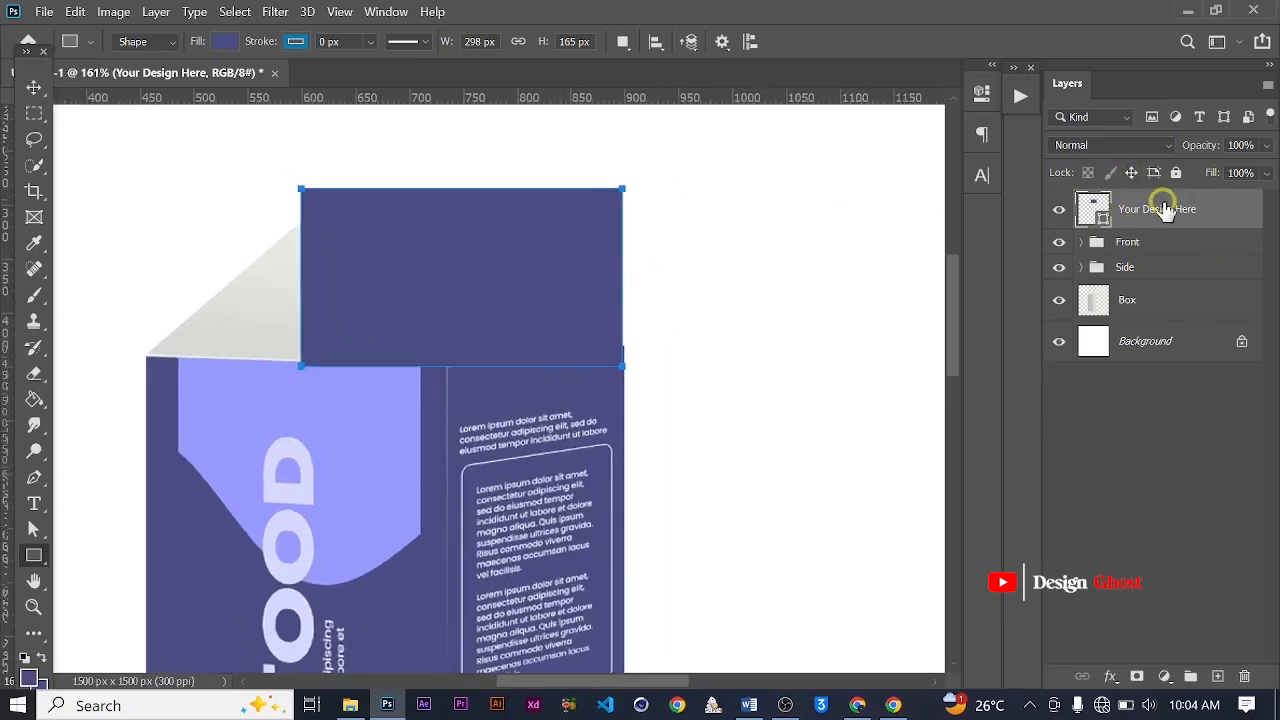
{"action": "right_click", "coordinate": [1164, 209]}
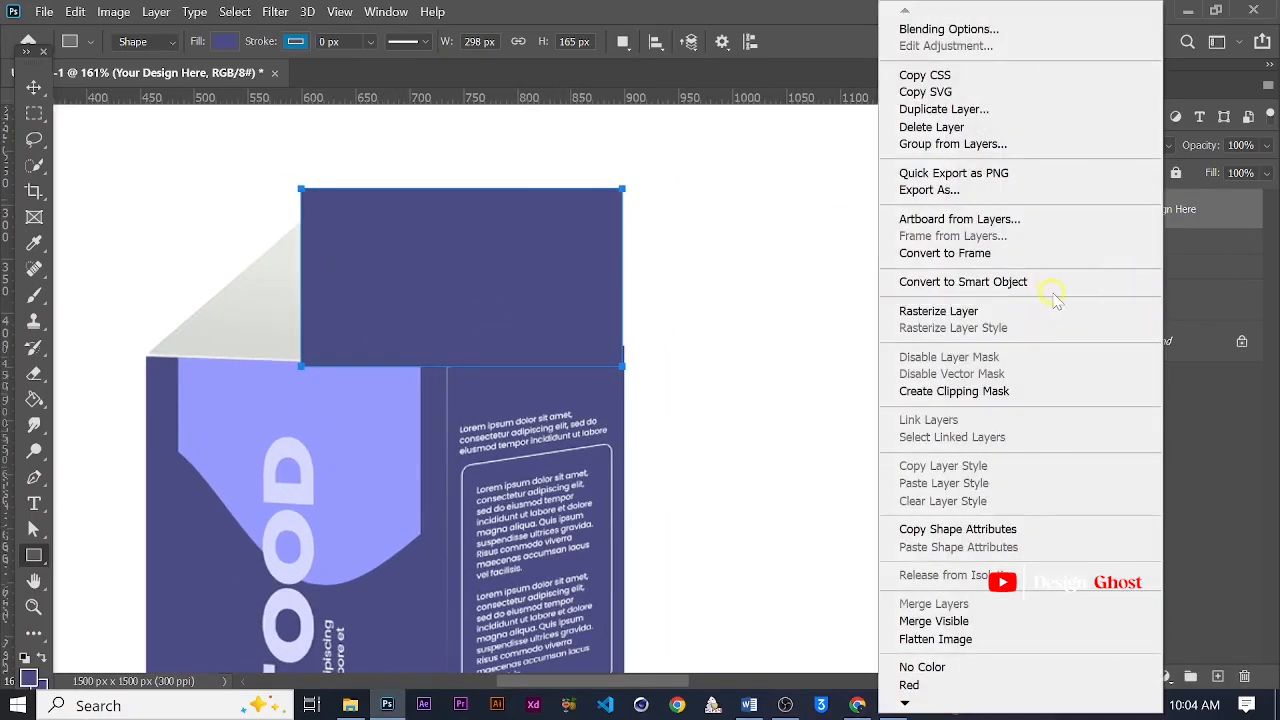
{"action": "left_click", "coordinate": [1054, 288]}
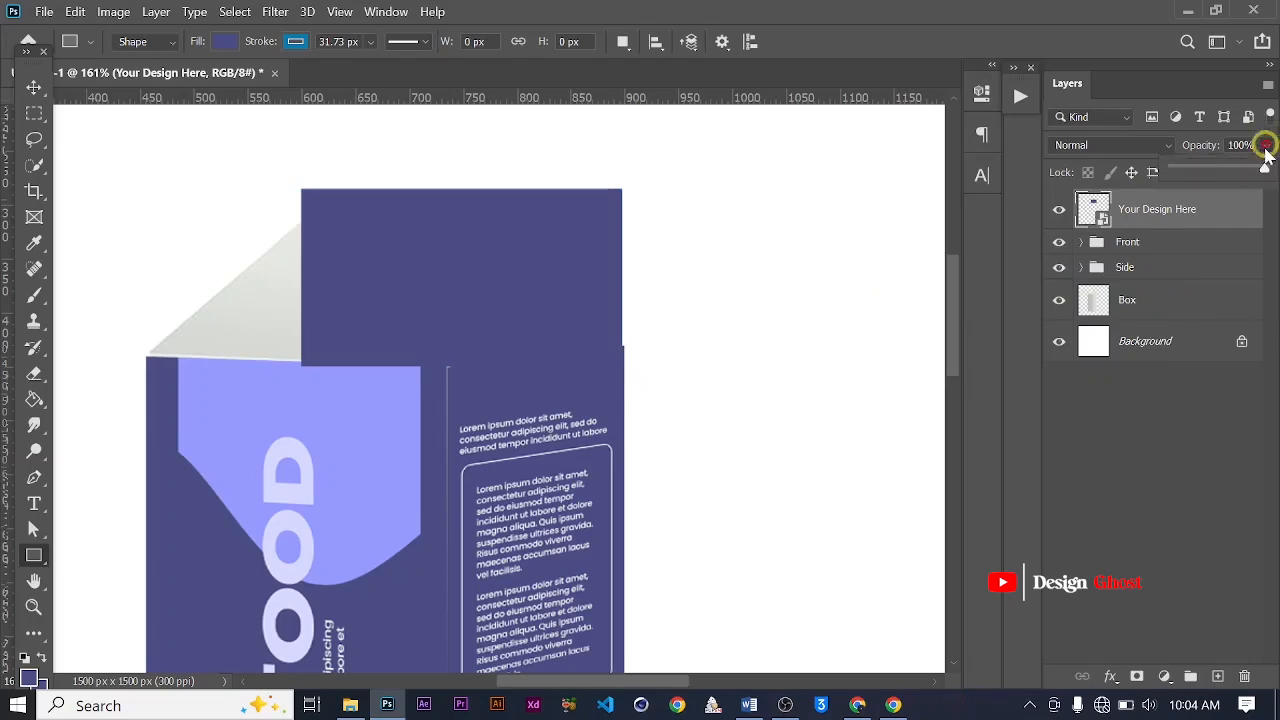
{"action": "left_click_drag", "start_coordinate": [1199, 176], "coordinate": [1196, 175]}
{"action": "scroll", "coordinate": [516, 239], "scroll_direction": "up", "scroll_amount": 3}
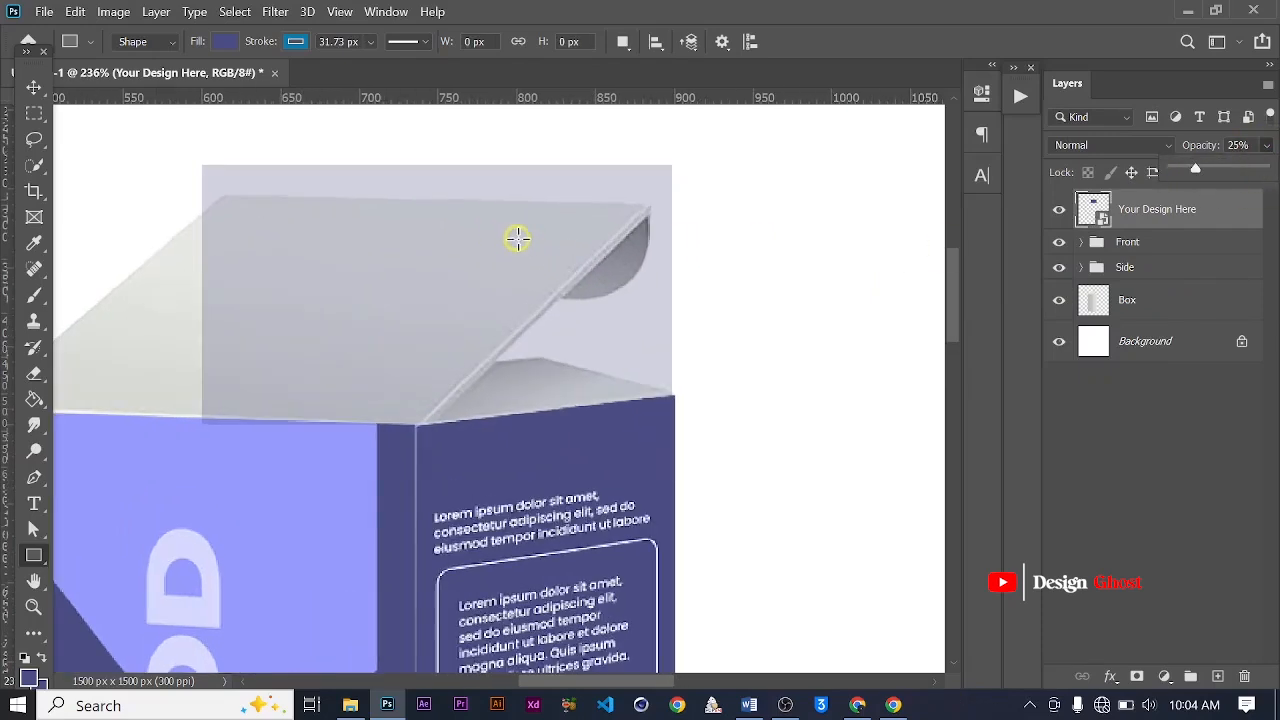
Free-transform the lid panel, distorting its two upper corners to match the lid's upper corners
{"action": "key", "text": "ctrl+t"}
{"action": "scroll", "coordinate": [474, 278], "scroll_direction": "up", "scroll_amount": 2}
{"action": "left_click_drag", "start_coordinate": [474, 278], "coordinate": [555, 378]}
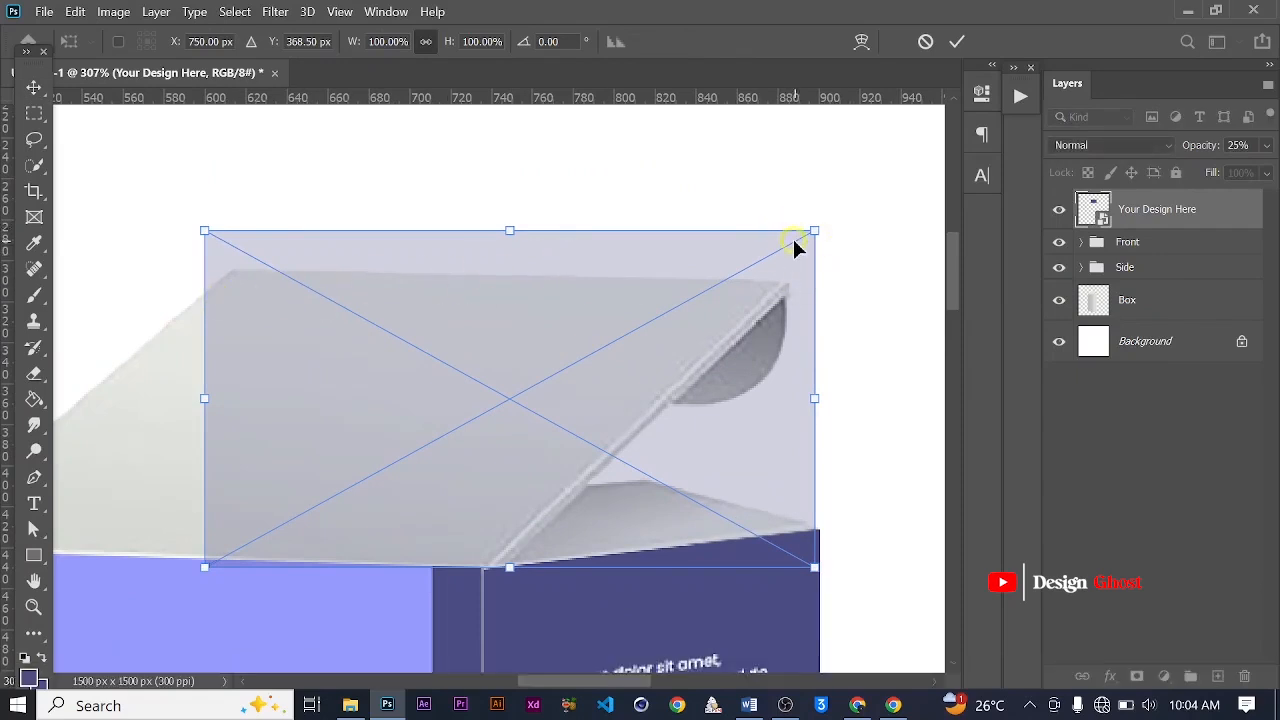
{"action": "scroll", "coordinate": [794, 249], "scroll_direction": "up", "scroll_amount": 2}
{"action": "left_click_drag", "start_coordinate": [826, 238], "coordinate": [784, 299]}
{"action": "scroll", "coordinate": [783, 295], "scroll_direction": "down", "scroll_amount": 3}
{"action": "left_click_drag", "start_coordinate": [472, 456], "coordinate": [643, 420]}
{"action": "left_click_drag", "start_coordinate": [469, 229], "coordinate": [497, 346]}
Distort the lid panel's two lower corners to meet the lid's fold line corners and apply the transform
{"action": "scroll", "coordinate": [480, 294], "scroll_direction": "up", "scroll_amount": 4}
{"action": "scroll", "coordinate": [497, 346], "scroll_direction": "down", "scroll_amount": 1}
{"action": "left_click_drag", "start_coordinate": [557, 543], "coordinate": [660, 334]}
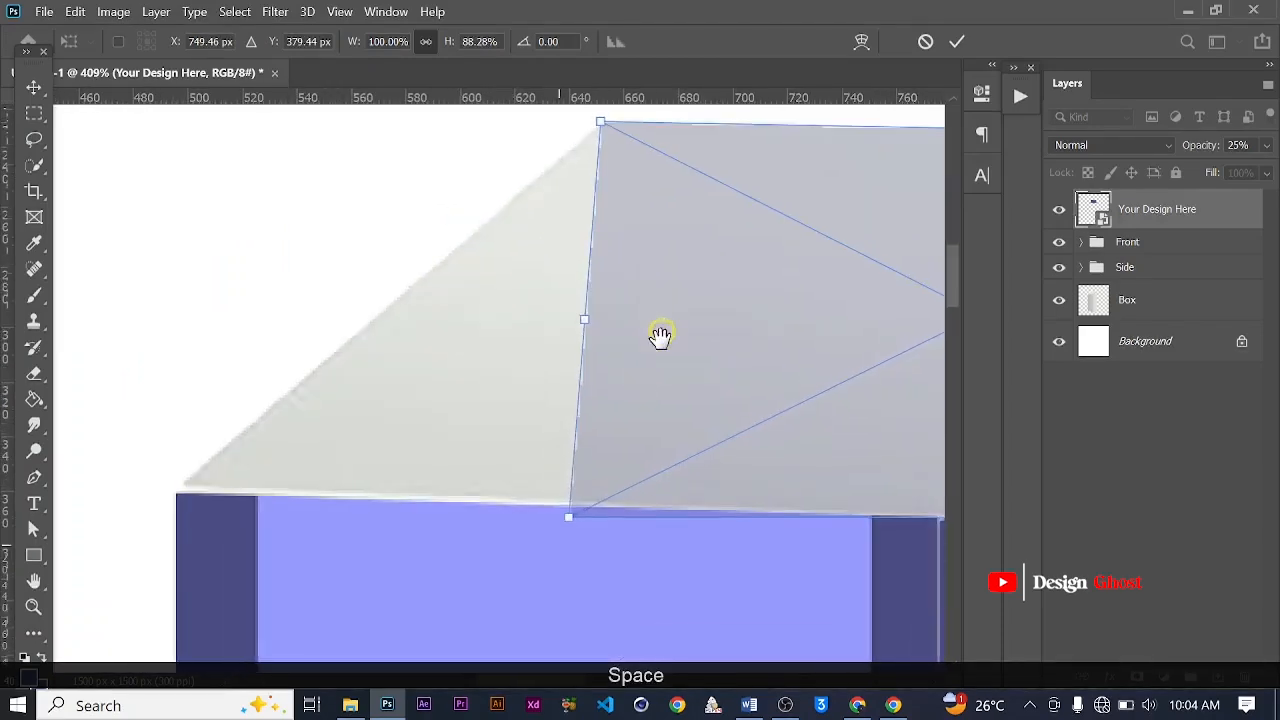
{"action": "left_click_drag", "start_coordinate": [565, 522], "coordinate": [172, 497]}
{"action": "scroll", "coordinate": [364, 400], "scroll_direction": "down", "scroll_amount": 2}
{"action": "left_click_drag", "start_coordinate": [699, 446], "coordinate": [404, 399]}
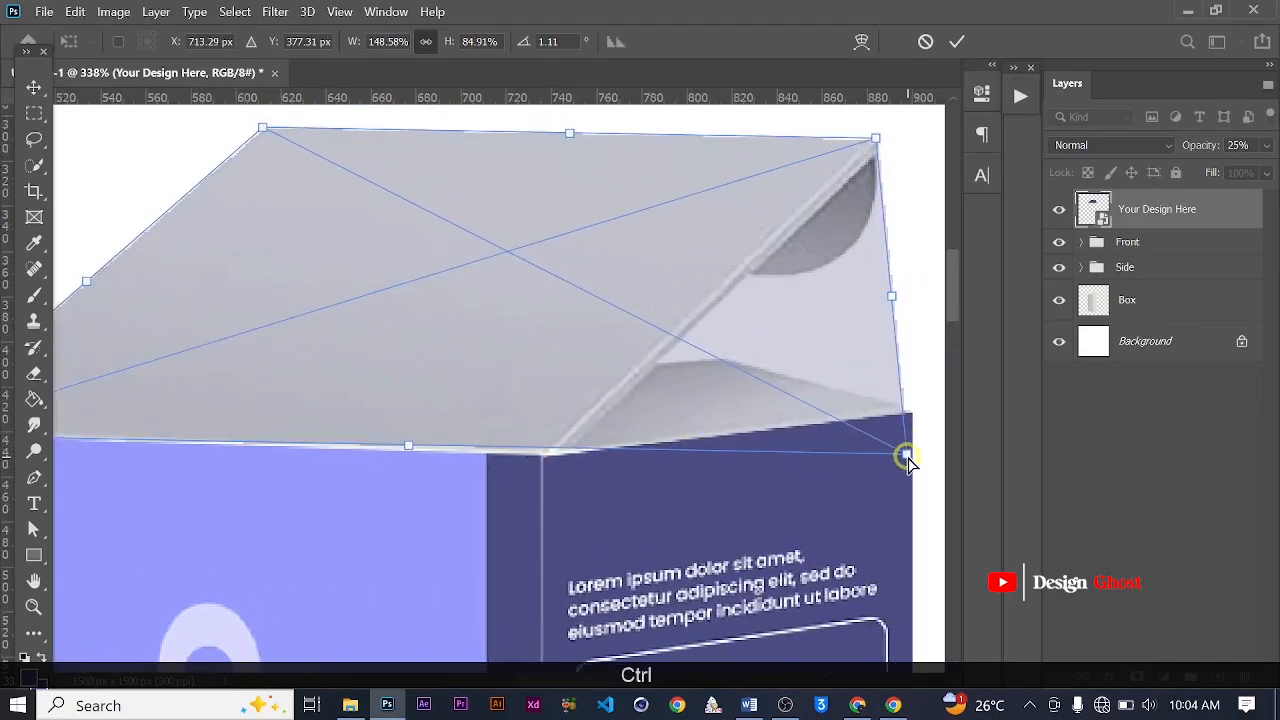
{"action": "left_click_drag", "start_coordinate": [655, 467], "coordinate": [543, 457]}
{"action": "key", "text": "ctrl+minus"}
{"action": "key", "text": "ctrl+minus"}
{"action": "left_click", "coordinate": [955, 42]}
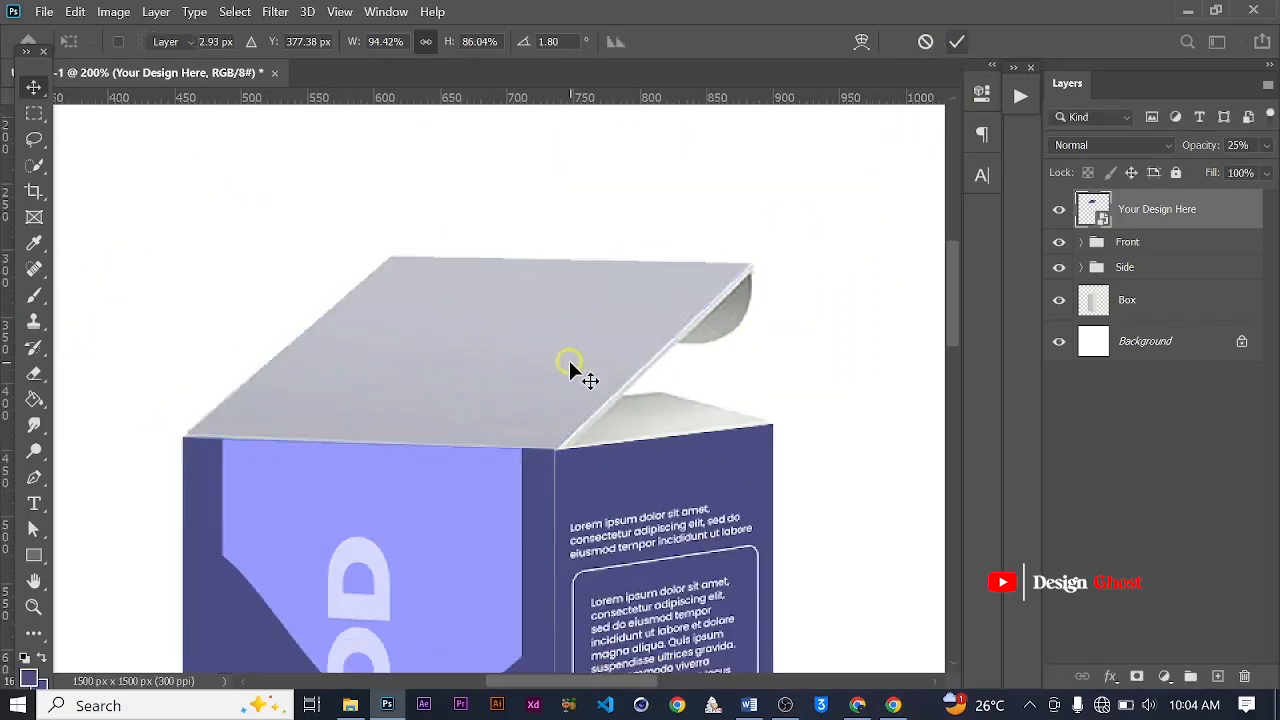
Restore the lid panel's opacity to 100% and check its fit on the box
{"action": "key", "text": "ctrl+minus"}
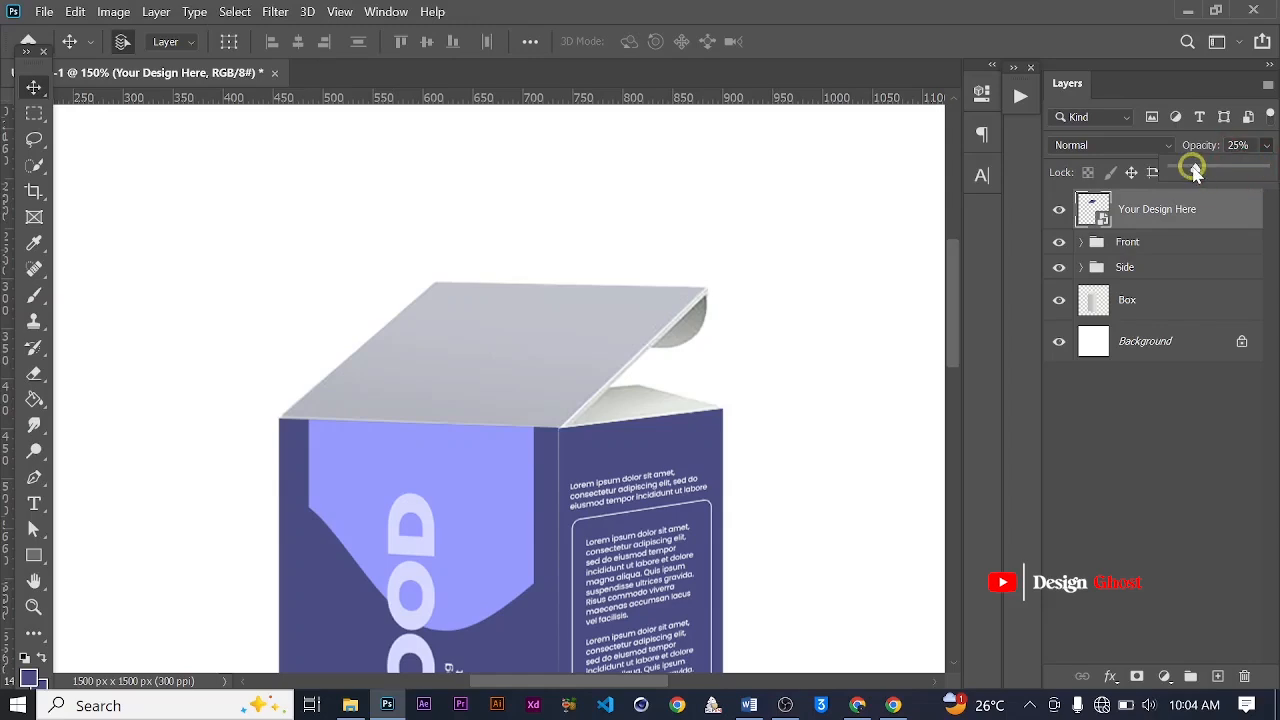
{"action": "left_click_drag", "start_coordinate": [1195, 170], "coordinate": [1262, 168]}
{"action": "scroll", "coordinate": [651, 294], "scroll_direction": "down", "scroll_amount": 2}
{"action": "key", "text": "Return"}
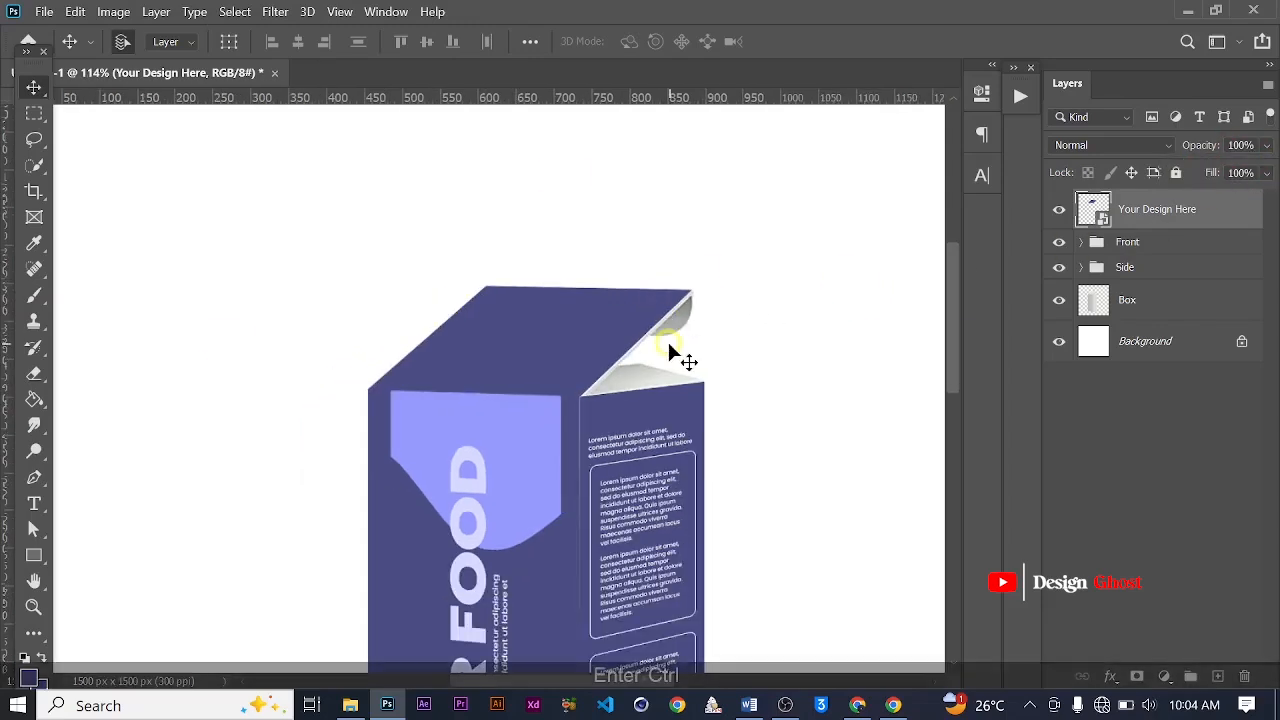
{"action": "key", "text": "ctrl+0"}
{"action": "scroll", "coordinate": [335, 165], "scroll_direction": "down", "scroll_amount": 1}
{"action": "scroll", "coordinate": [345, 160], "scroll_direction": "up", "scroll_amount": 2}
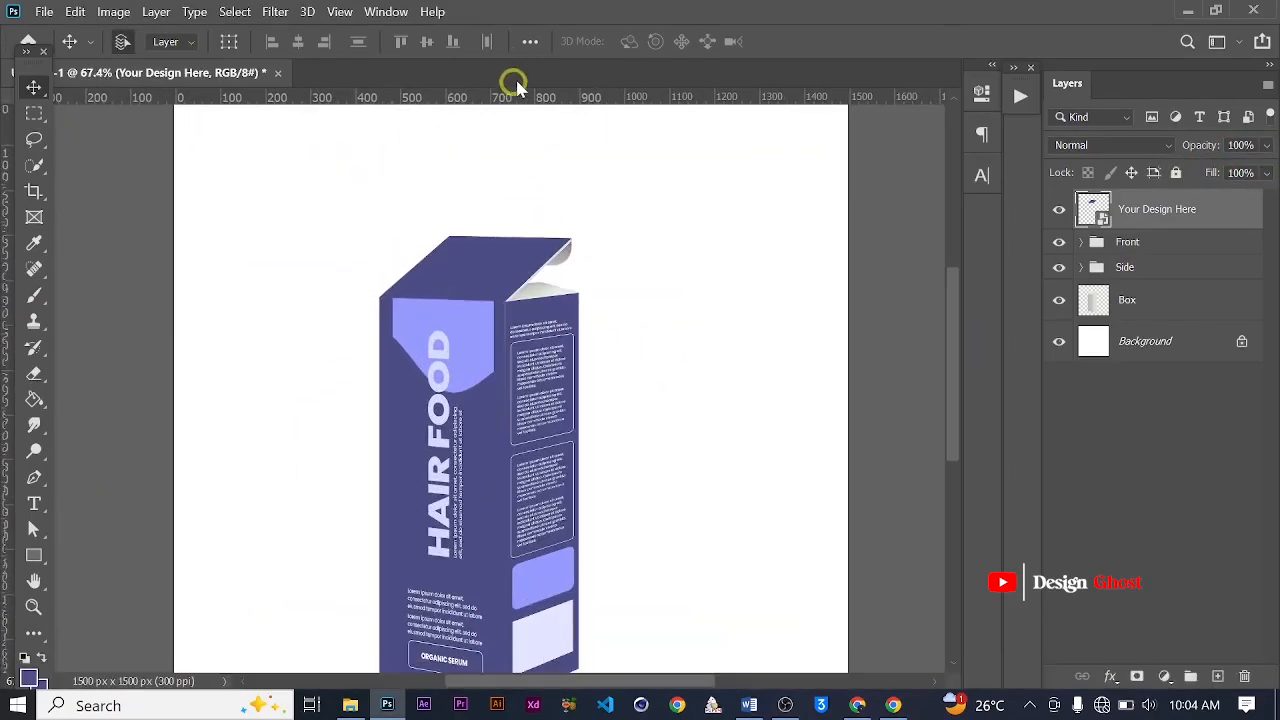
{"action": "left_click_drag", "start_coordinate": [515, 85], "coordinate": [340, 156]}
{"action": "left_click_drag", "start_coordinate": [473, 168], "coordinate": [612, 66]}
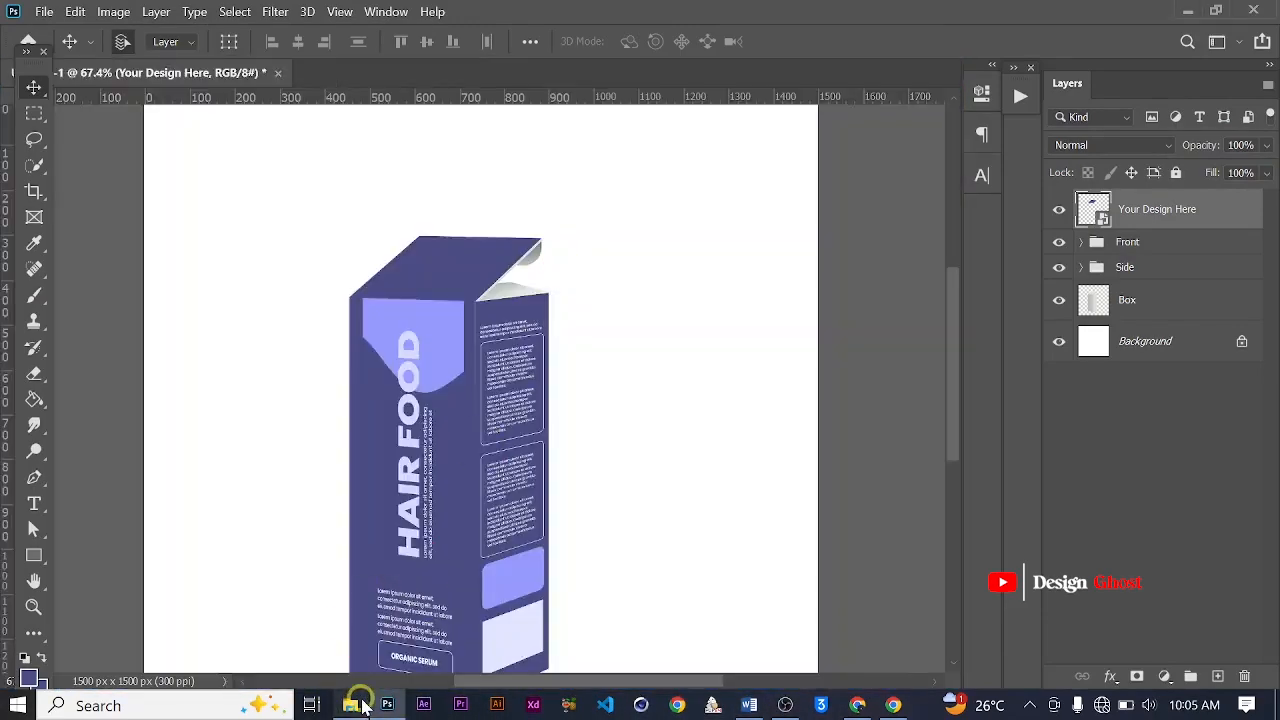
Open the Lid.jpg design from the project files and the smart object contents of the lid panel
{"action": "left_click", "coordinate": [355, 705]}
{"action": "double_click", "coordinate": [825, 292]}
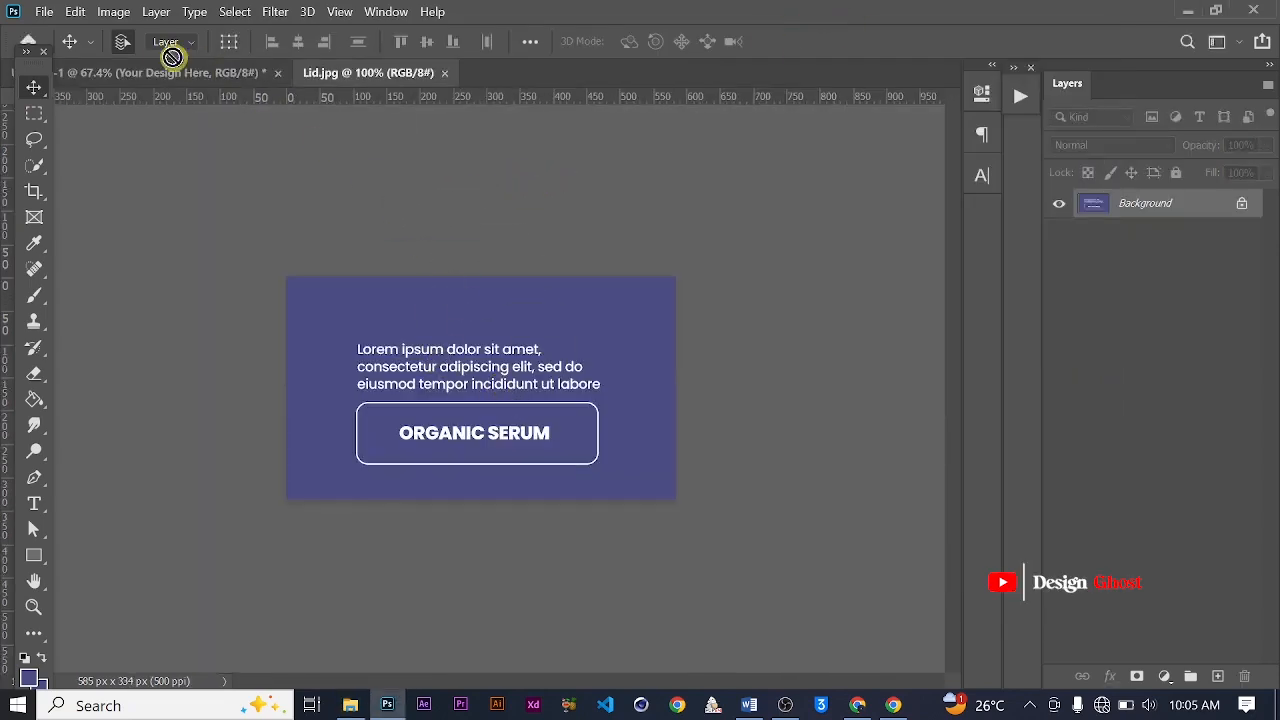
{"action": "left_click_drag", "start_coordinate": [166, 64], "coordinate": [683, 358]}
{"action": "key", "text": "BackSpace"}
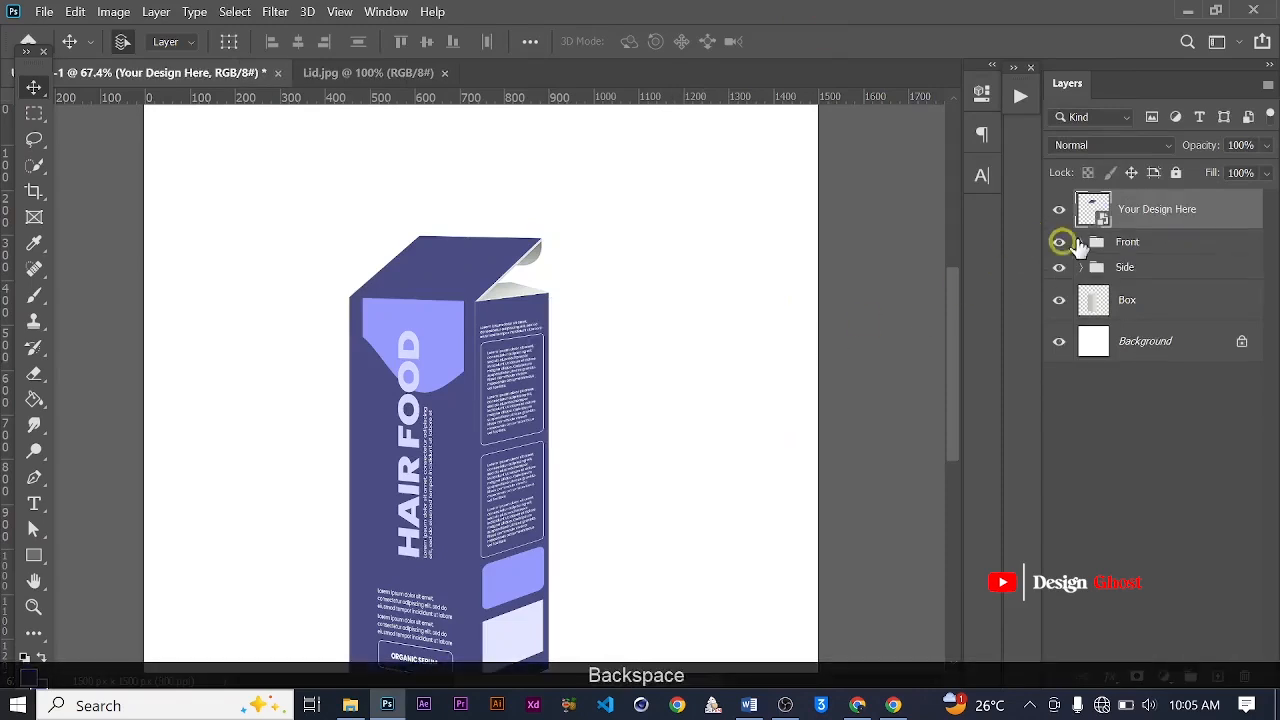
{"action": "double_click", "coordinate": [1095, 212]}
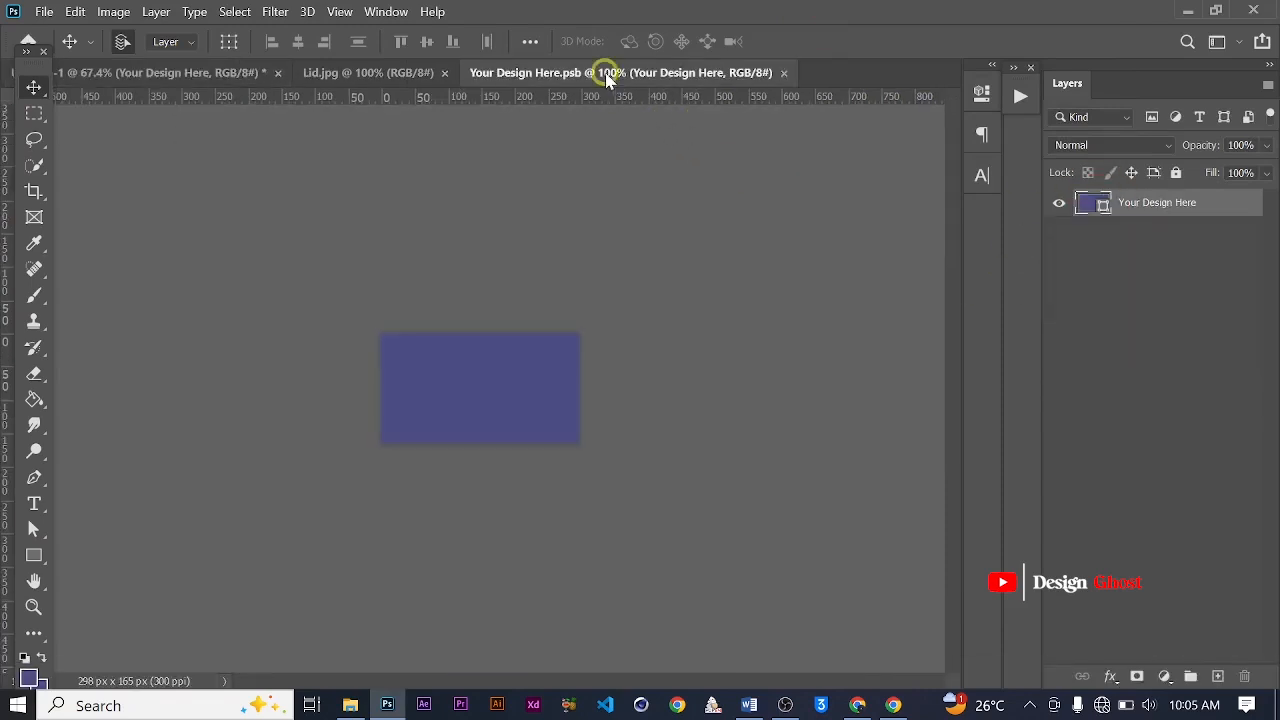
Set the resolution of the lid panel's smart object contents to 500 pixels/inch
{"action": "key", "text": "ctrl+alt+i"}
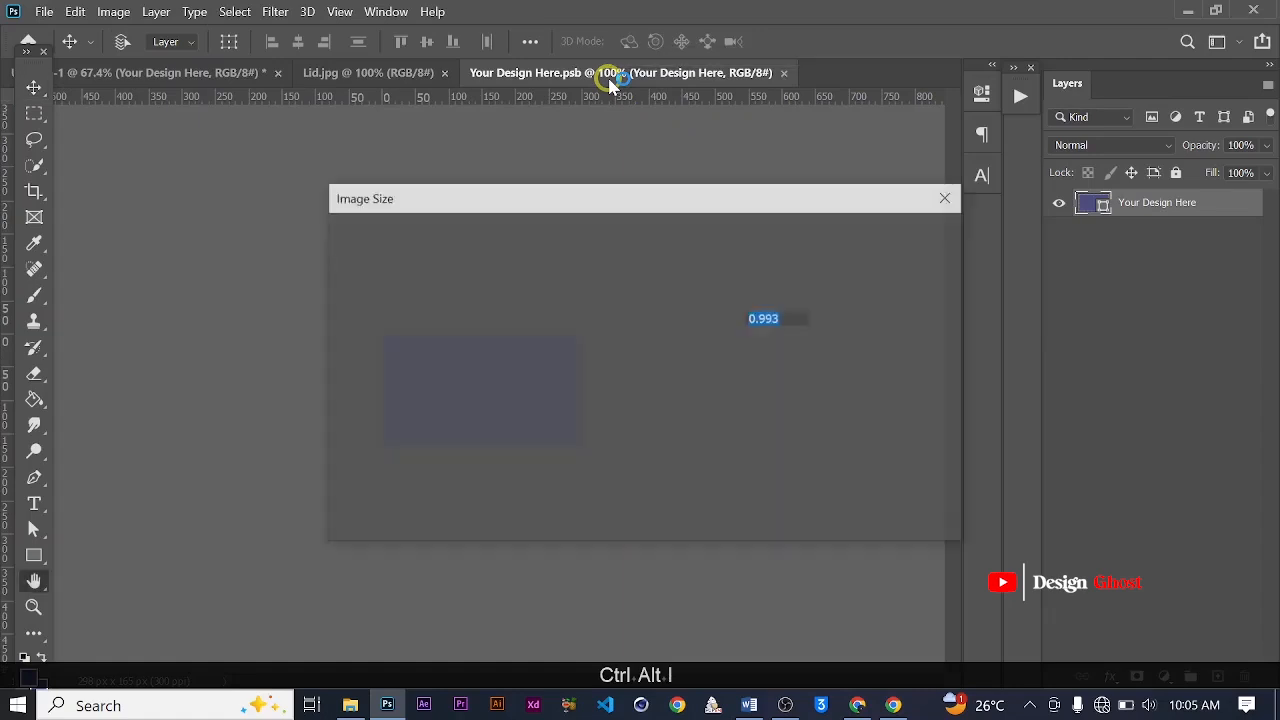
{"action": "double_click", "coordinate": [776, 379]}
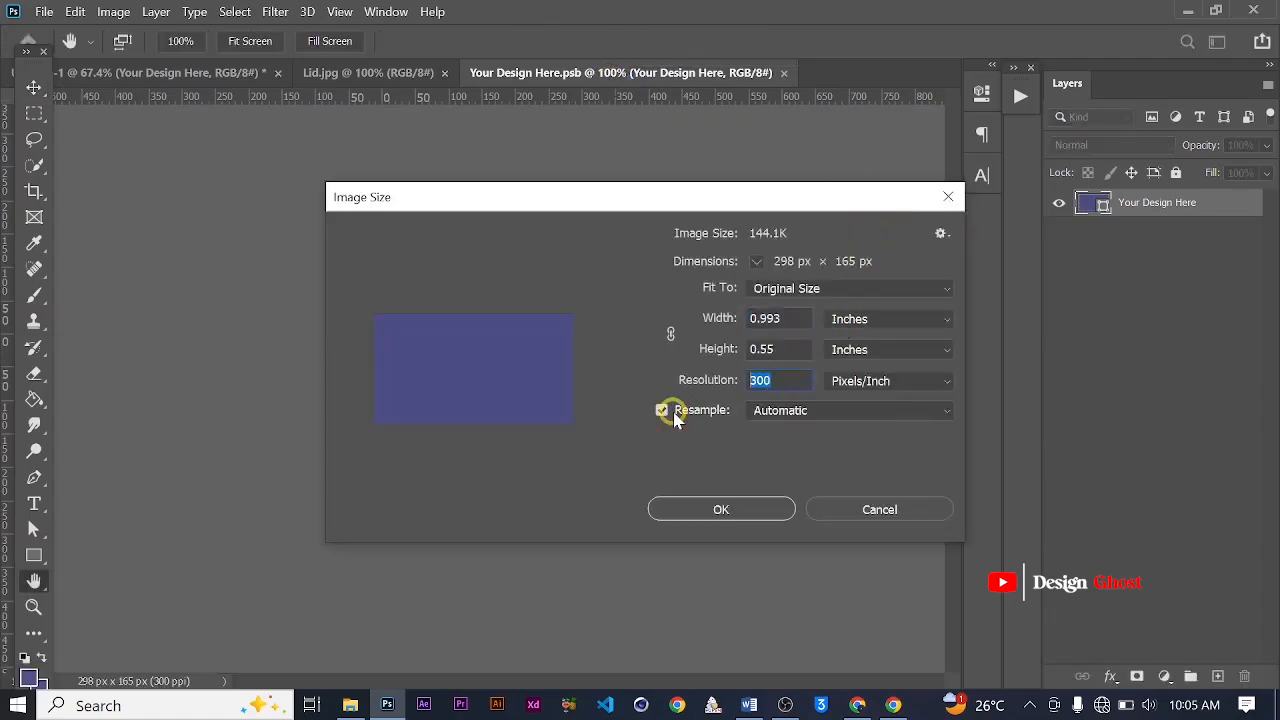
{"action": "type", "text": "500"}
{"action": "key", "text": "Return"}
{"action": "key", "text": "ctrl+0"}
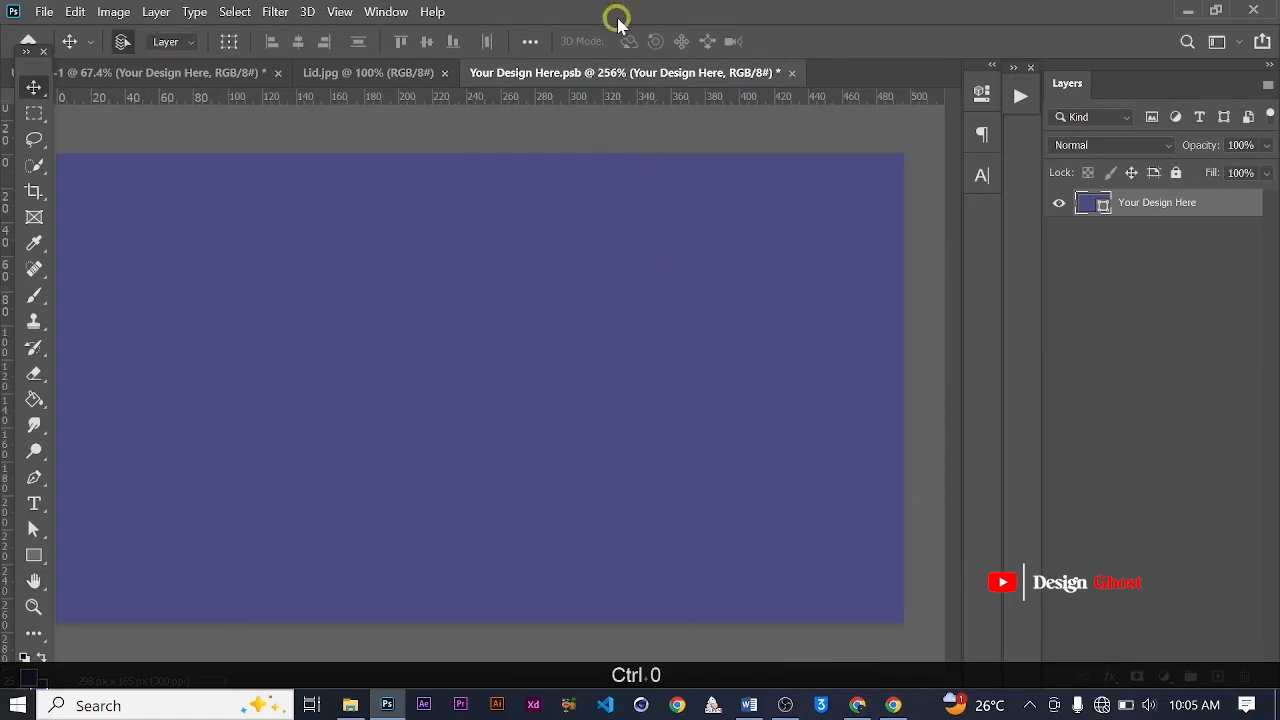
{"action": "scroll", "coordinate": [418, 98], "scroll_direction": "down", "scroll_amount": 2}
Copy the Lid.jpg design into the lid panel's smart object, scale it to fit the canvas, and save the contents
{"action": "left_click", "coordinate": [403, 80]}
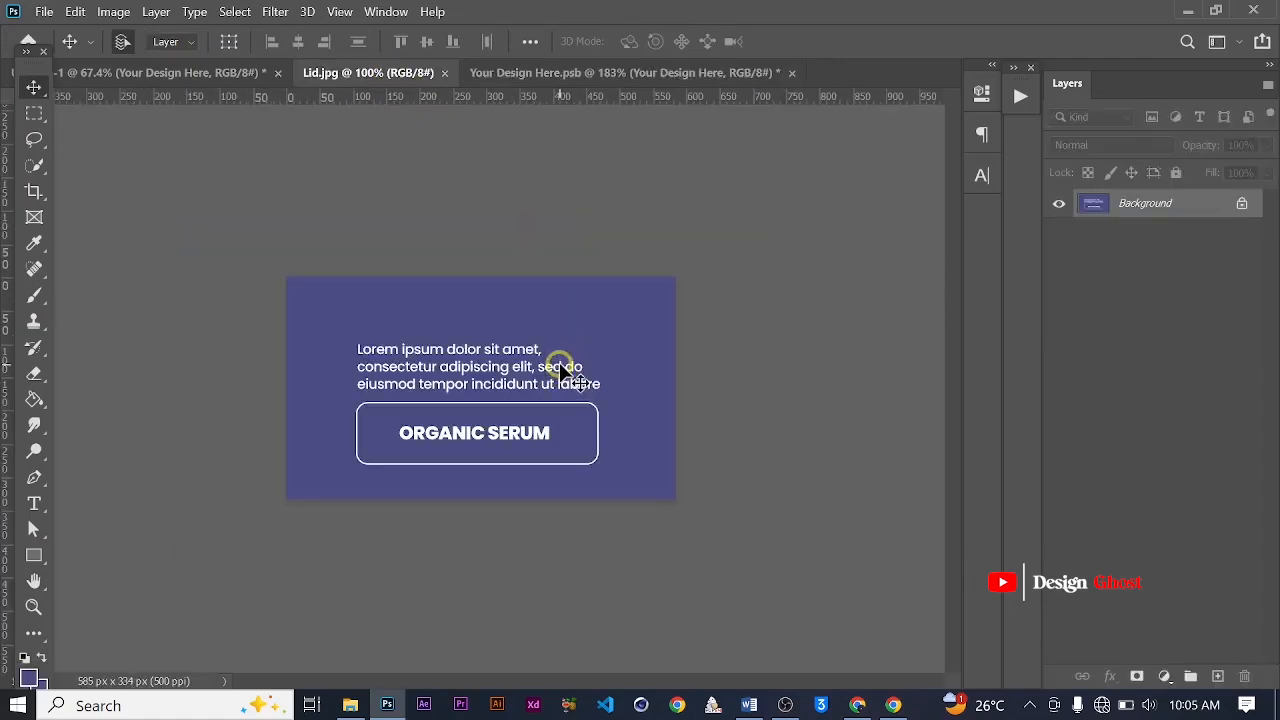
{"action": "left_click_drag", "start_coordinate": [652, 80], "coordinate": [540, 403]}
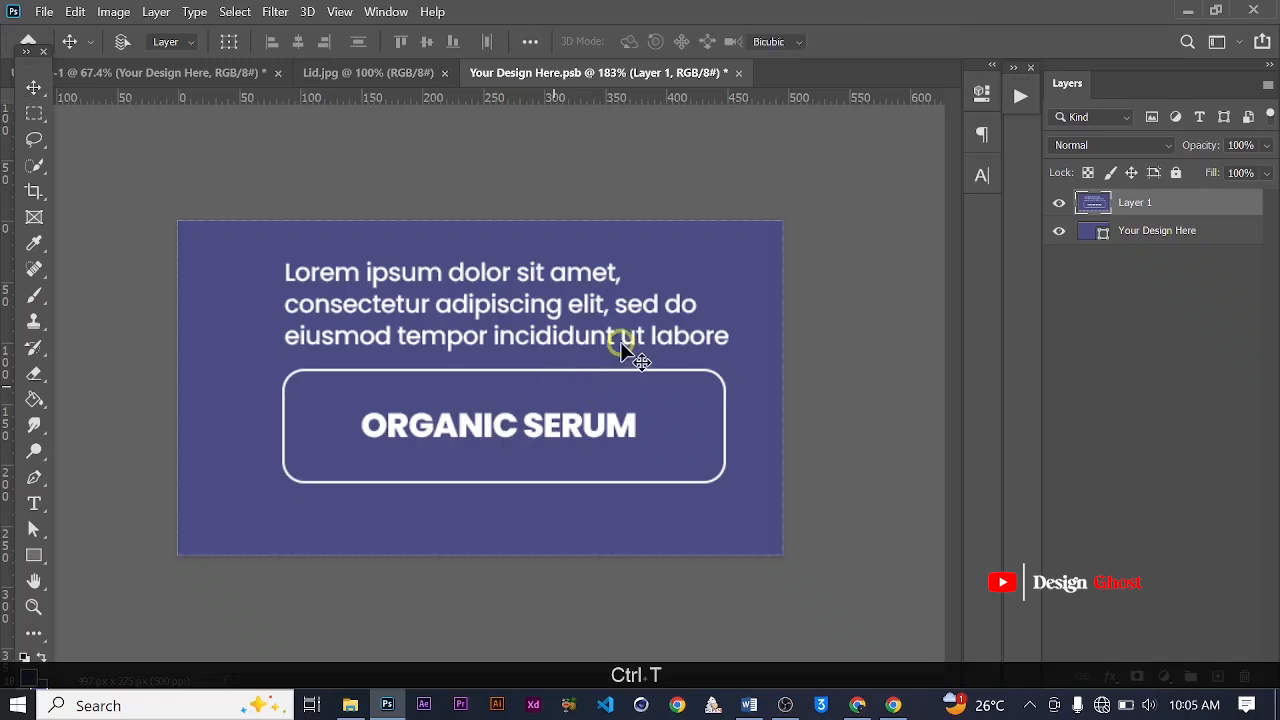
{"action": "key", "text": "ctrl+t"}
{"action": "scroll", "coordinate": [800, 215], "scroll_direction": "down", "scroll_amount": 3}
{"action": "left_click_drag", "start_coordinate": [714, 230], "coordinate": [626, 287]}
{"action": "mouse_move", "coordinate": [555, 384]}
{"action": "left_mouse_down"}
{"action": "mouse_move", "coordinate": [580, 387]}
{"action": "mouse_move", "coordinate": [574, 378]}
{"action": "left_mouse_up"}
{"action": "key", "text": "Return"}
{"action": "key", "text": "ctrl+0"}
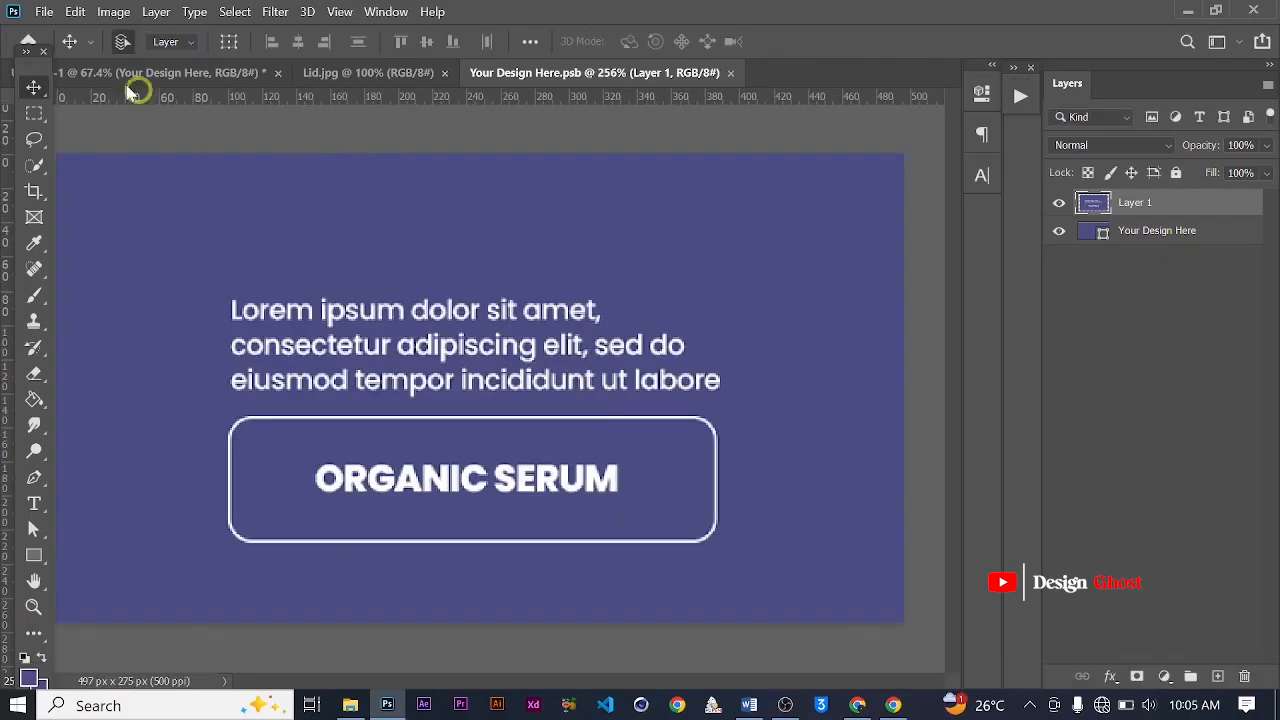
Check the lid design on the box and close the smart object contents and the Lid.jpg file
{"action": "left_click", "coordinate": [129, 75]}
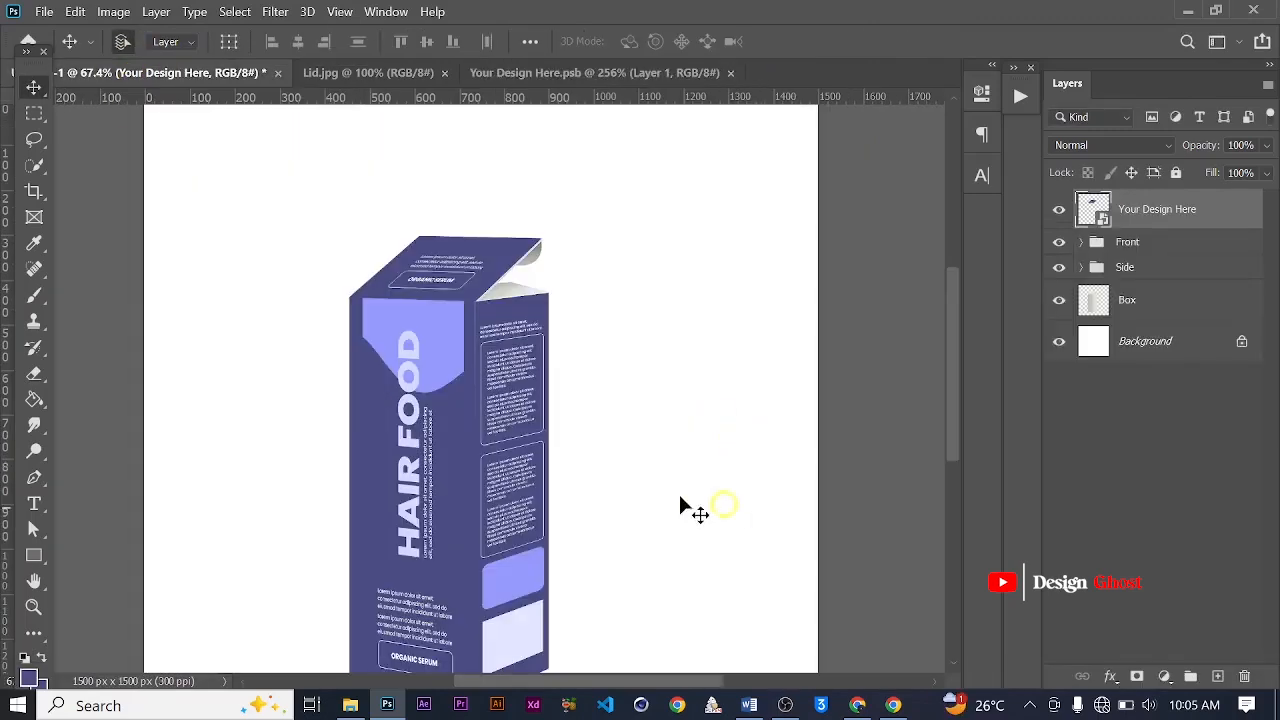
{"action": "scroll", "coordinate": [474, 358], "scroll_direction": "down", "scroll_amount": 1}
{"action": "left_click", "coordinate": [537, 75]}
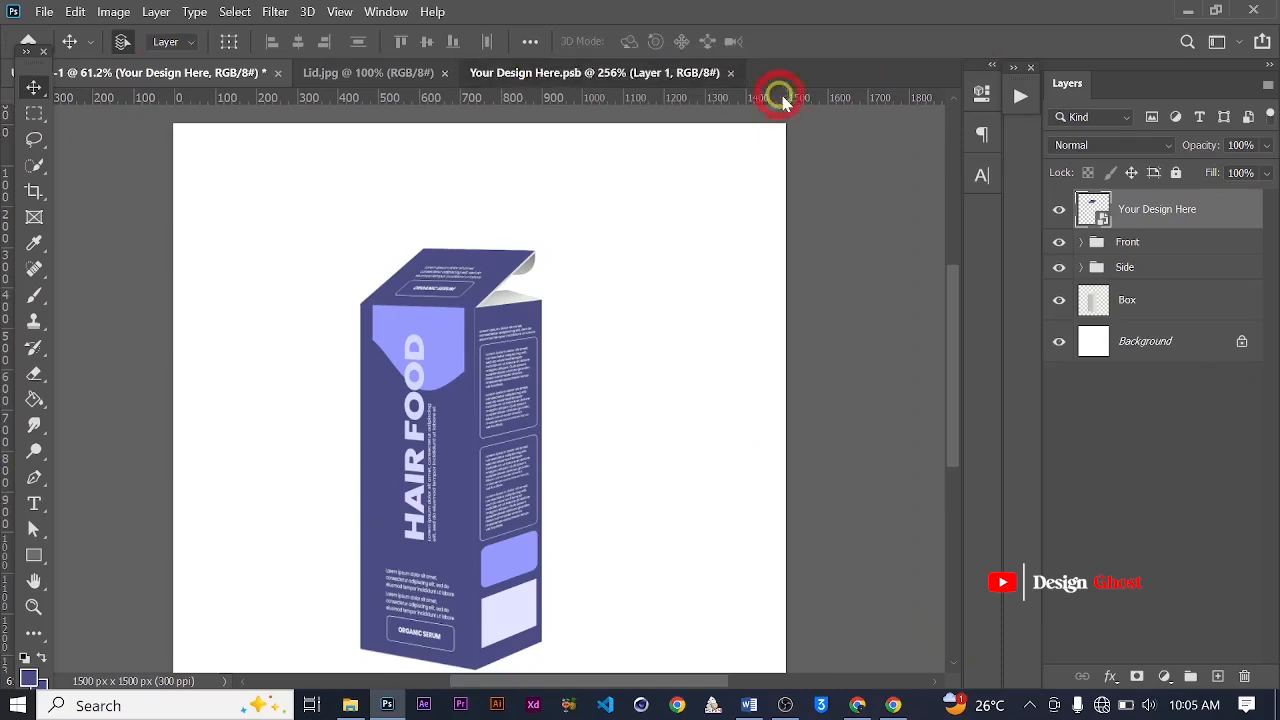
{"action": "key", "text": "ctrl+w"}
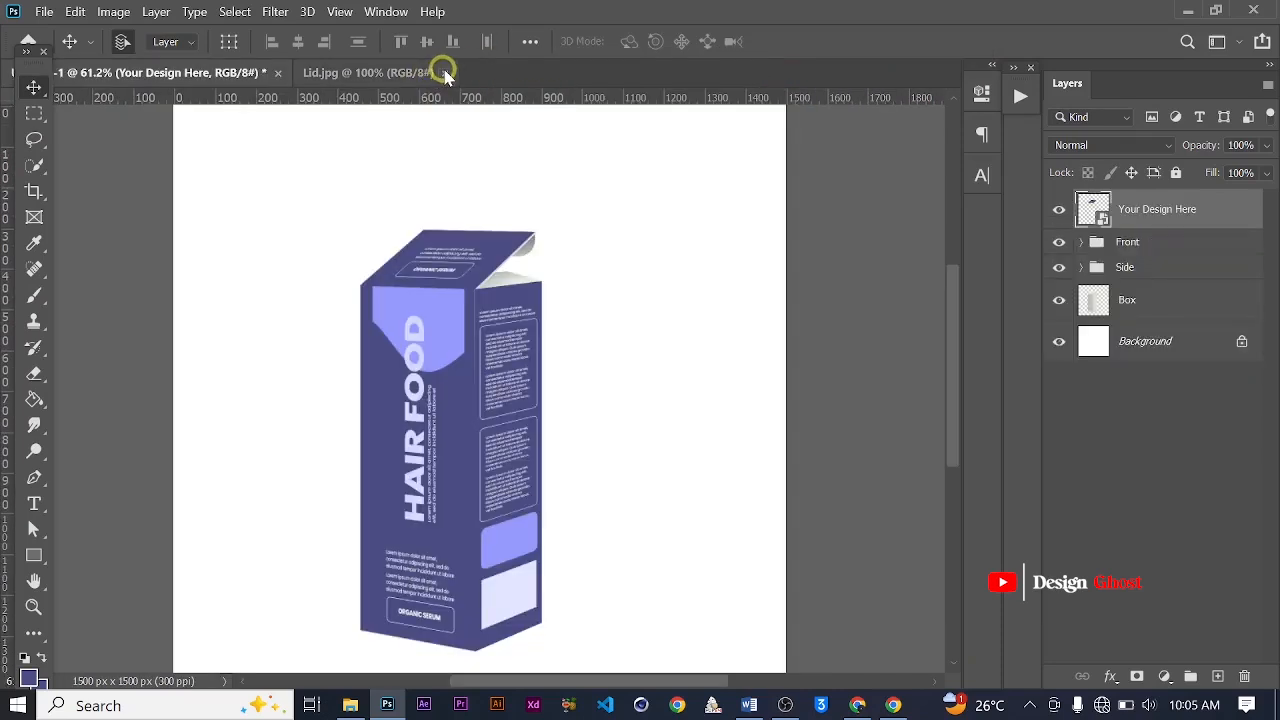
{"action": "left_click", "coordinate": [445, 73]}
Group the lid panel layer and name the group Lid
{"action": "left_click", "coordinate": [1151, 238]}
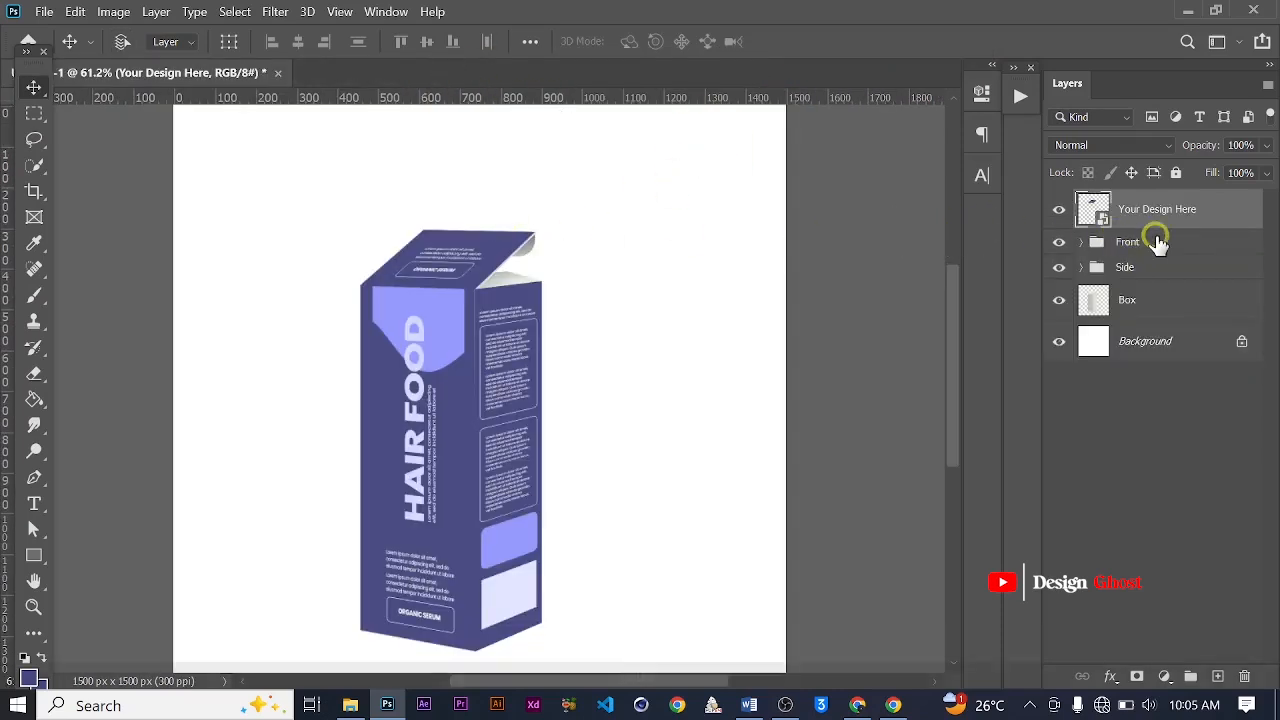
{"action": "key", "text": "ctrl+g"}
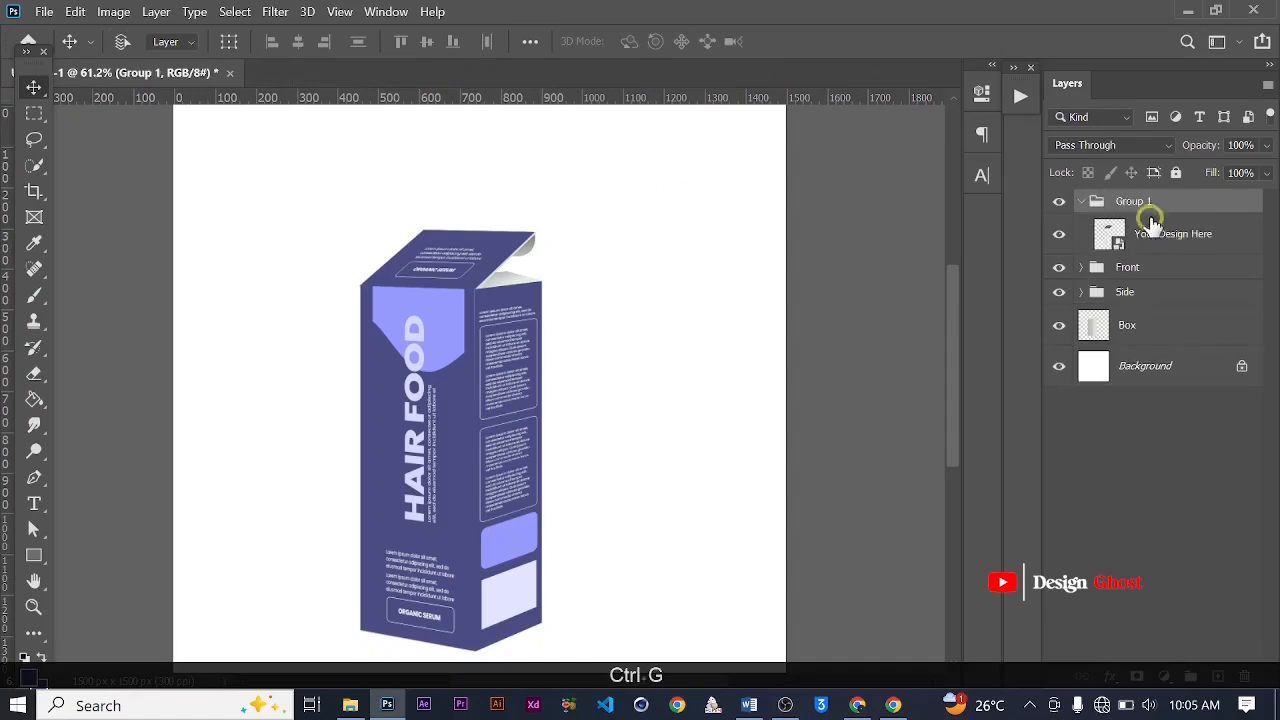
{"action": "left_click", "coordinate": [1081, 202]}
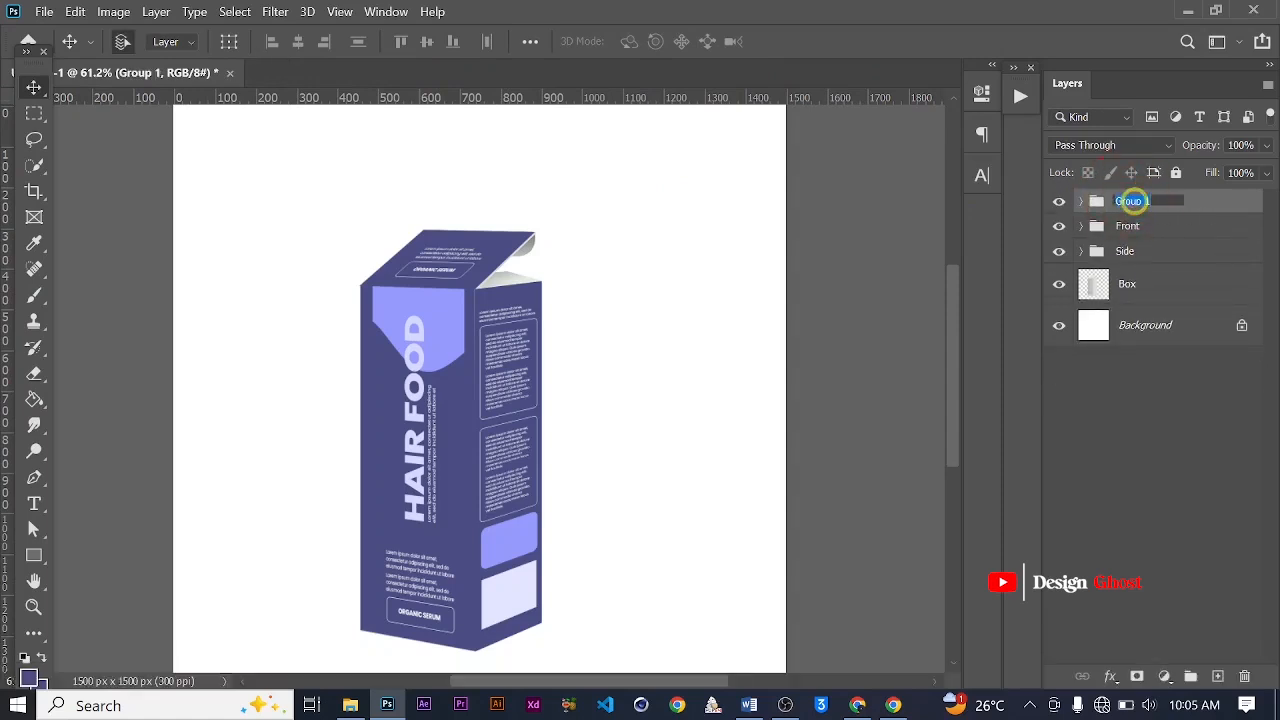
{"action": "key", "text": "Caps_Lock"}
{"action": "type", "text": "L"}
{"action": "key", "text": "Caps_Lock"}
{"action": "type", "text": "id"}
{"action": "key", "text": "Return"}
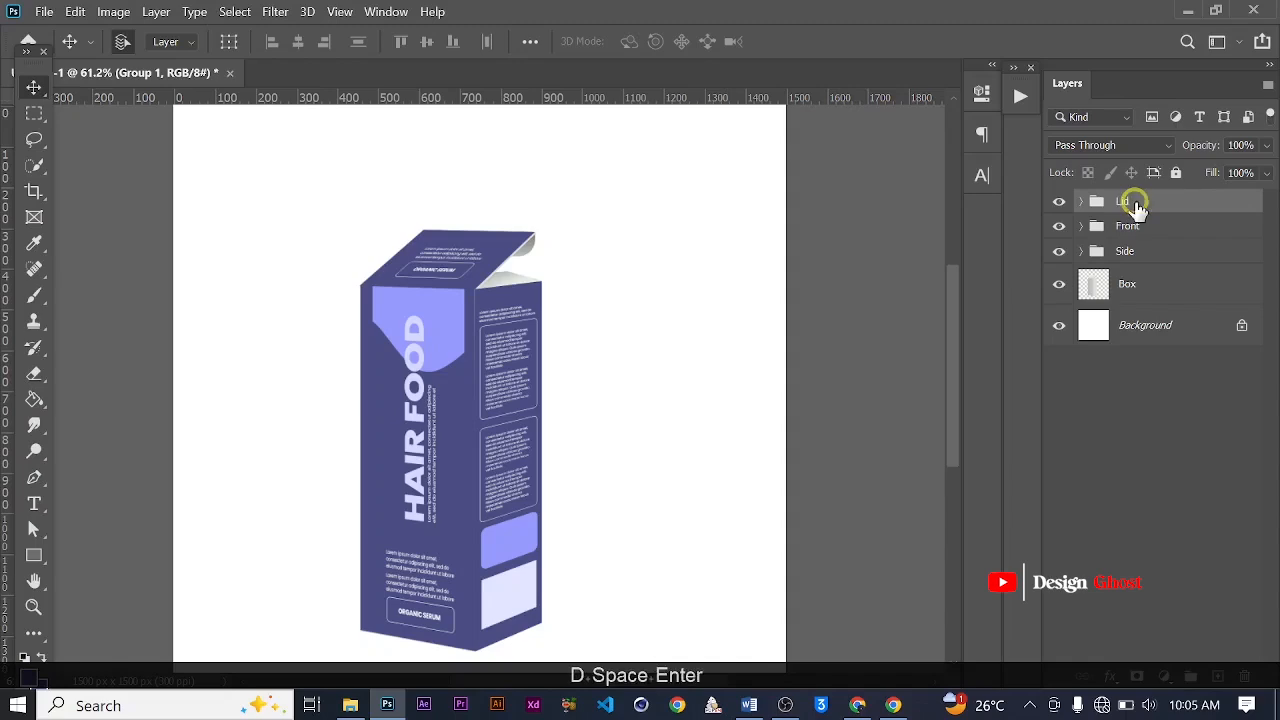
Draw a rectangle about 140 × 64 px beside the box's opening under the raised lid
{"action": "scroll", "coordinate": [527, 335], "scroll_direction": "down", "scroll_amount": 2}
{"action": "scroll", "coordinate": [522, 325], "scroll_direction": "up", "scroll_amount": 6}
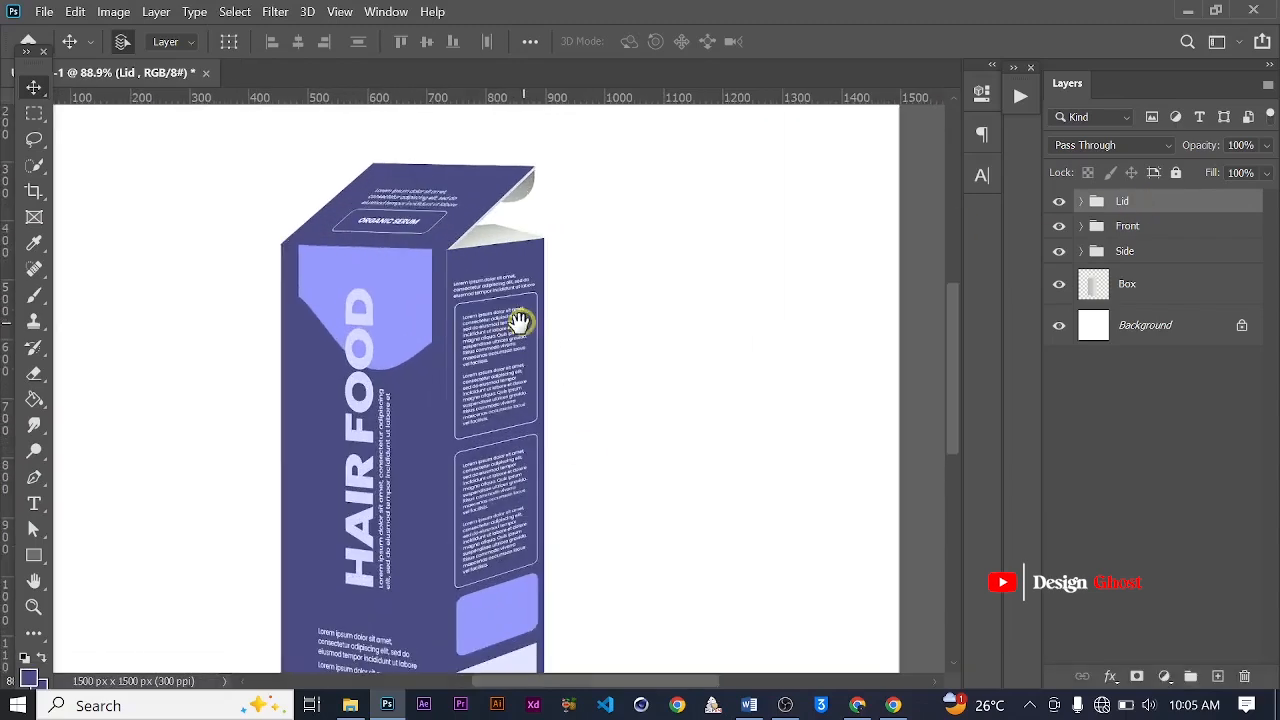
{"action": "left_click_drag", "start_coordinate": [408, 212], "coordinate": [430, 278]}
{"action": "scroll", "coordinate": [427, 300], "scroll_direction": "up", "scroll_amount": 1}
{"action": "scroll", "coordinate": [428, 303], "scroll_direction": "up", "scroll_amount": 6}
{"action": "left_click_drag", "start_coordinate": [640, 312], "coordinate": [506, 337]}
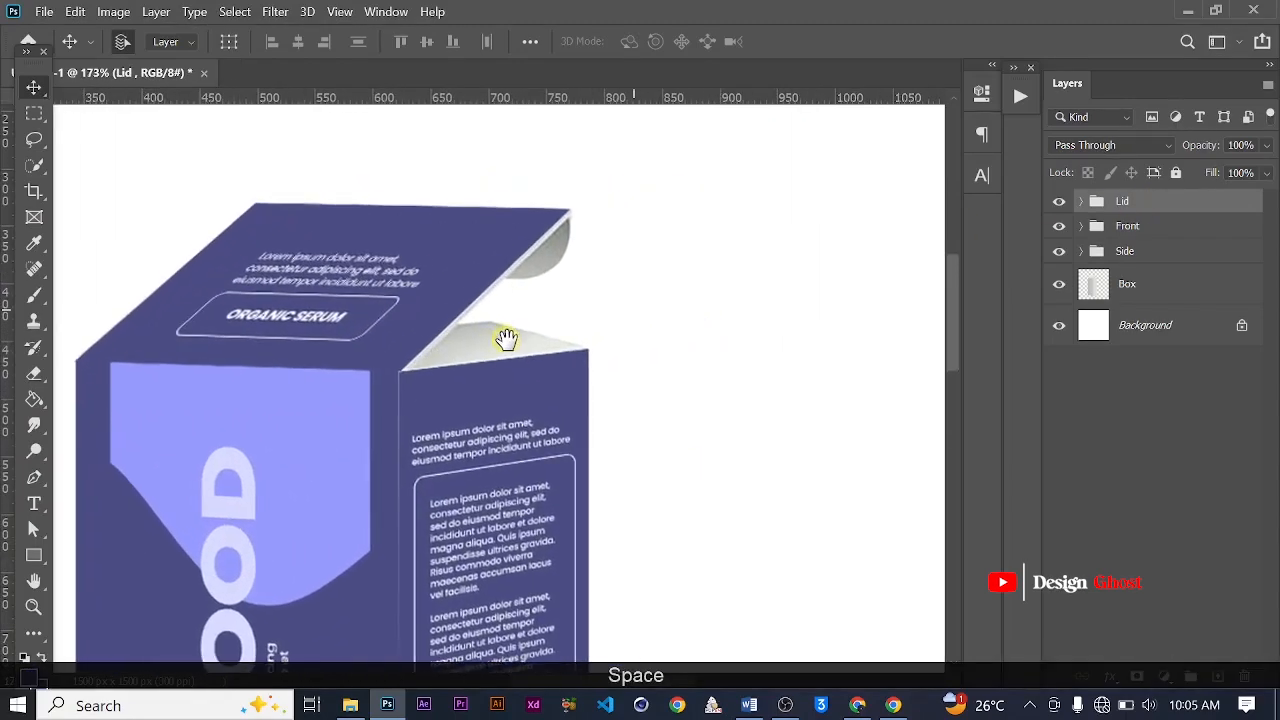
{"action": "scroll", "coordinate": [510, 336], "scroll_direction": "up", "scroll_amount": 2}
{"action": "scroll", "coordinate": [512, 335], "scroll_direction": "down", "scroll_amount": 2}
{"action": "left_click", "coordinate": [33, 557]}
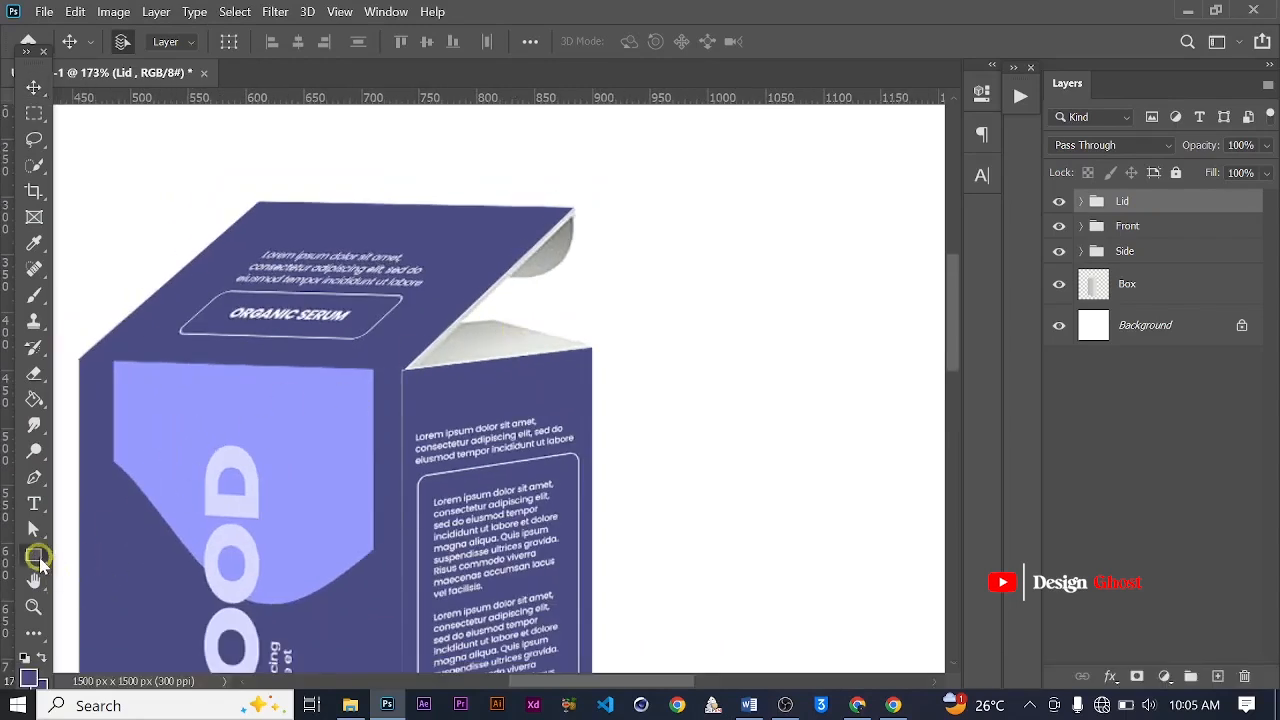
{"action": "scroll", "coordinate": [691, 306], "scroll_direction": "down", "scroll_amount": 1}
{"action": "left_click_drag", "start_coordinate": [584, 293], "coordinate": [720, 354]}
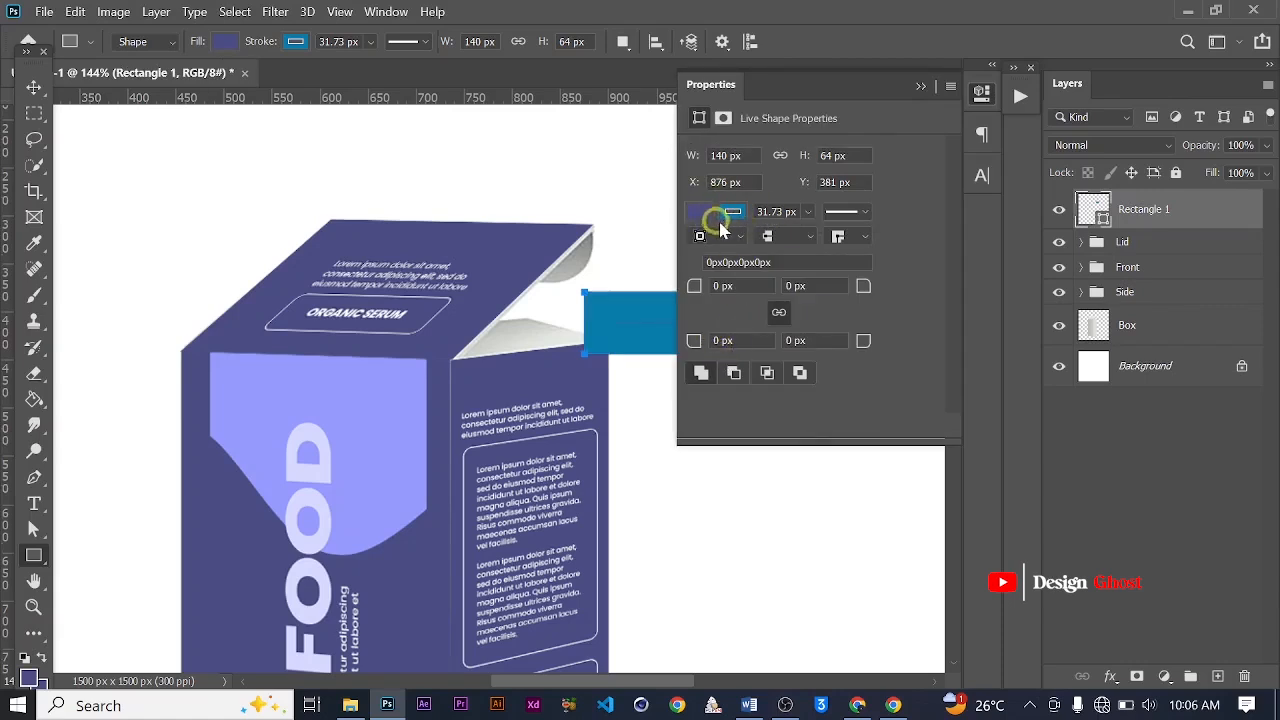
Set the rectangle's stroke width to 0 px
{"action": "left_click", "coordinate": [808, 214]}
{"action": "left_click_drag", "start_coordinate": [822, 236], "coordinate": [648, 241]}
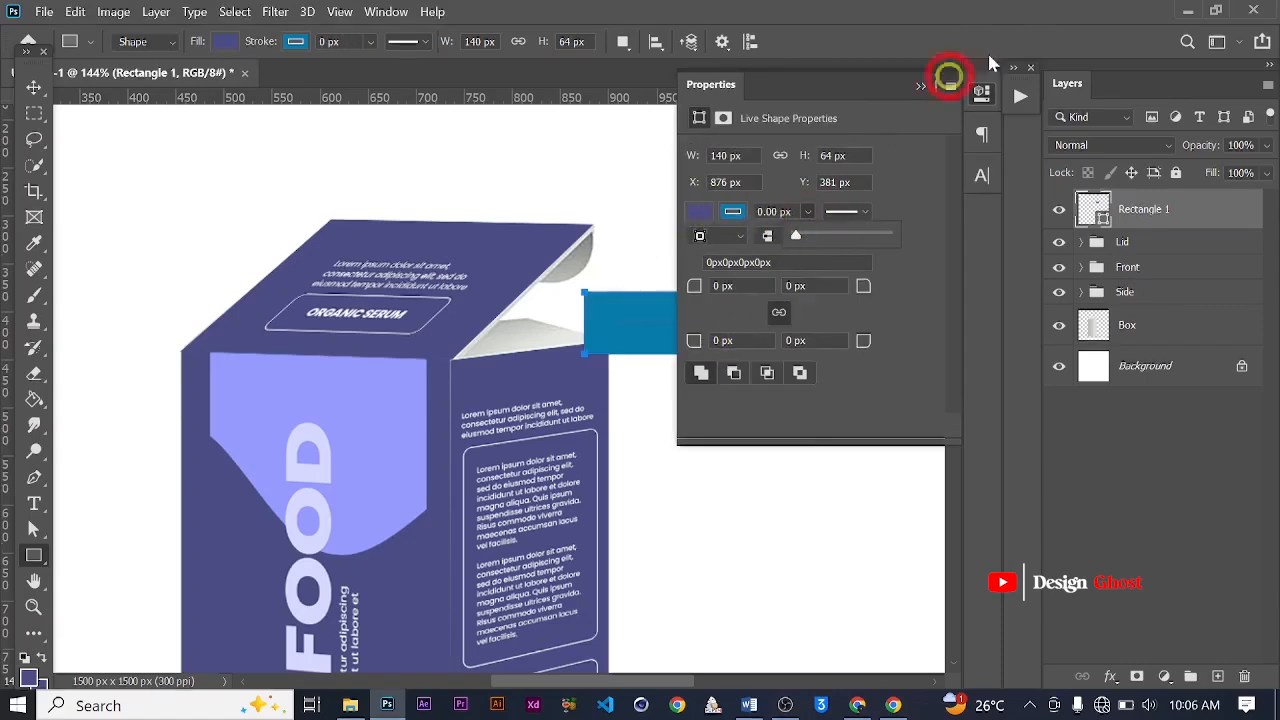
{"action": "left_click", "coordinate": [920, 87]}
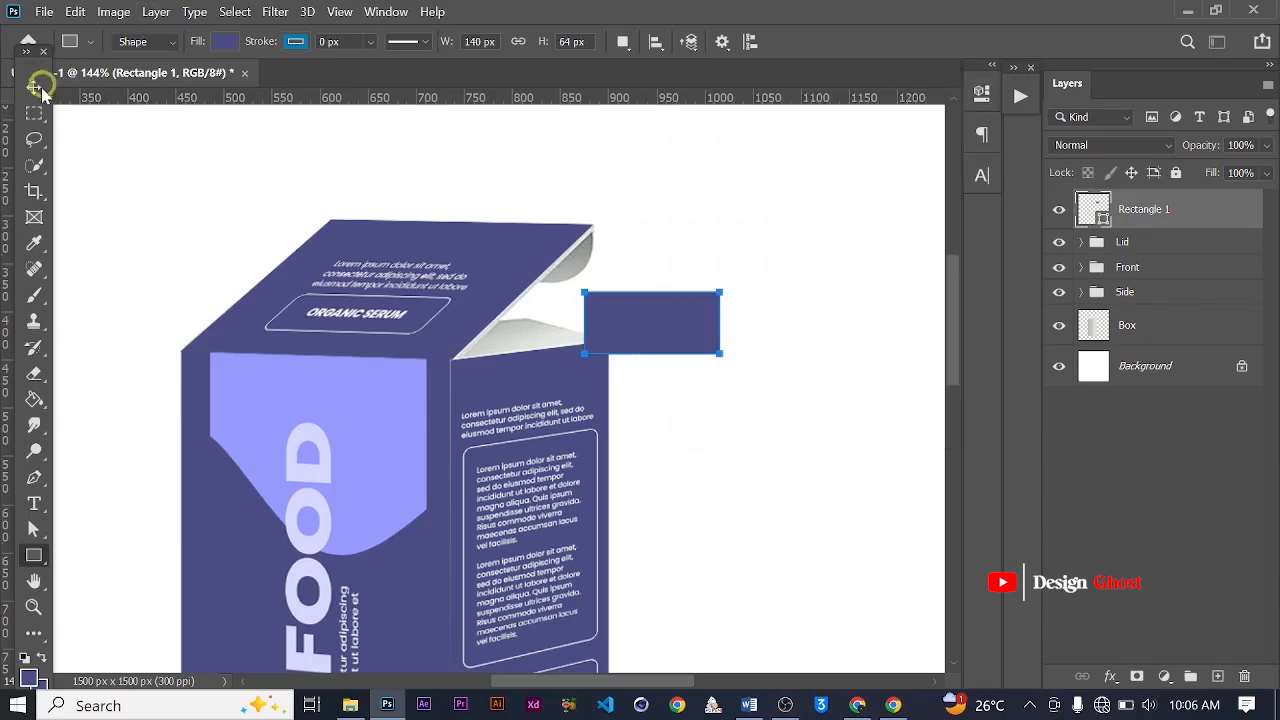
Rename the rectangle layer Change Color Here
{"action": "left_click", "coordinate": [35, 87]}
{"action": "scroll", "coordinate": [651, 271], "scroll_direction": "up", "scroll_amount": 2}
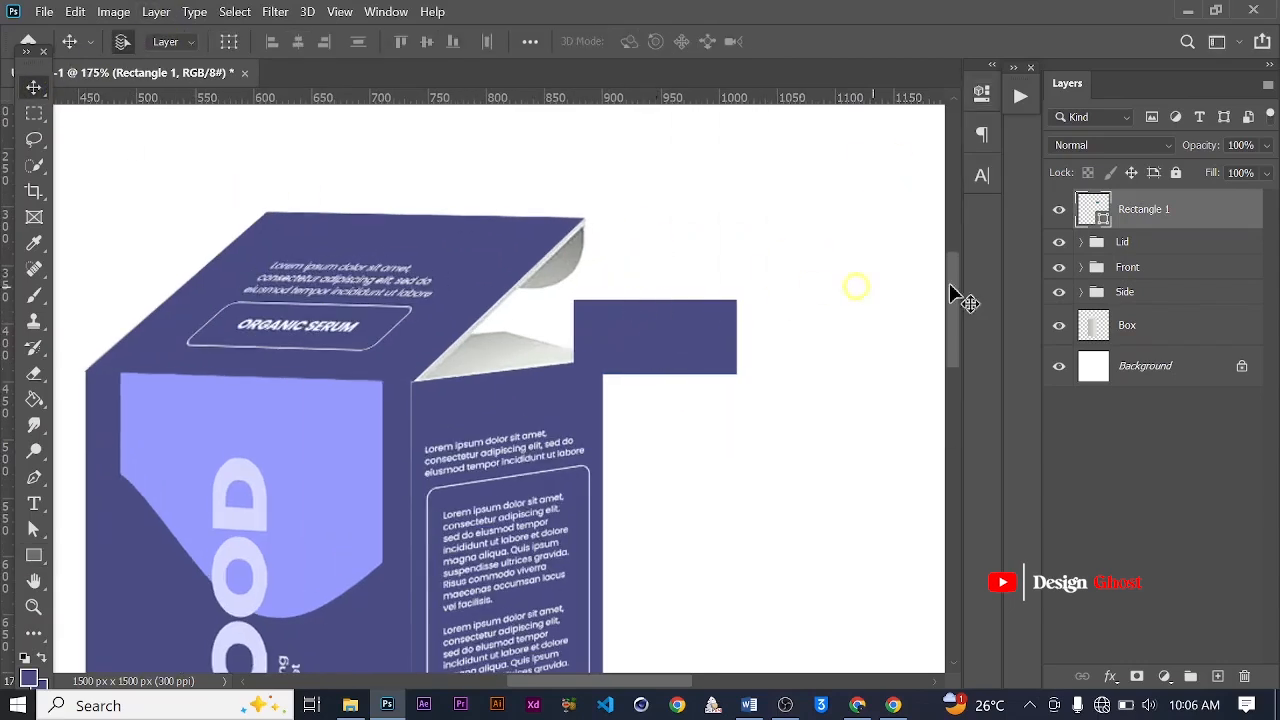
{"action": "double_click", "coordinate": [1151, 211]}
{"action": "key", "text": "Caps_Lock"}
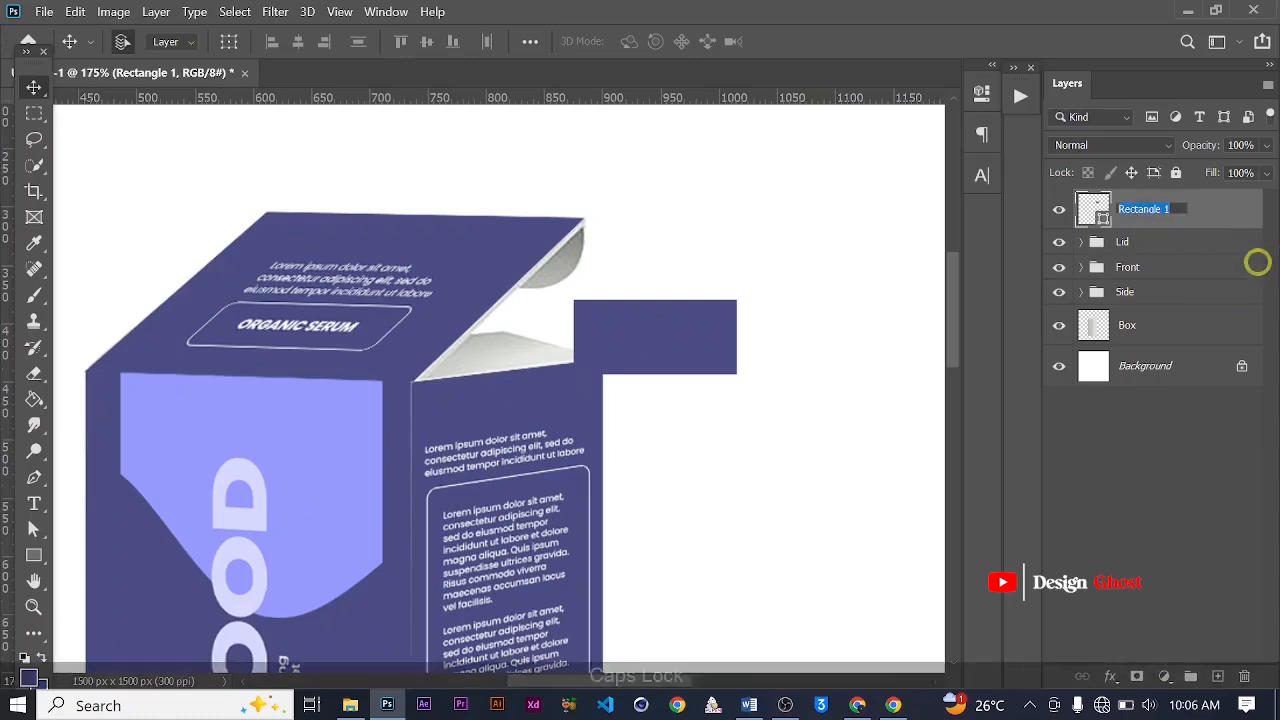
{"action": "type", "text": "C"}
{"action": "key", "text": "Caps_Lock"}
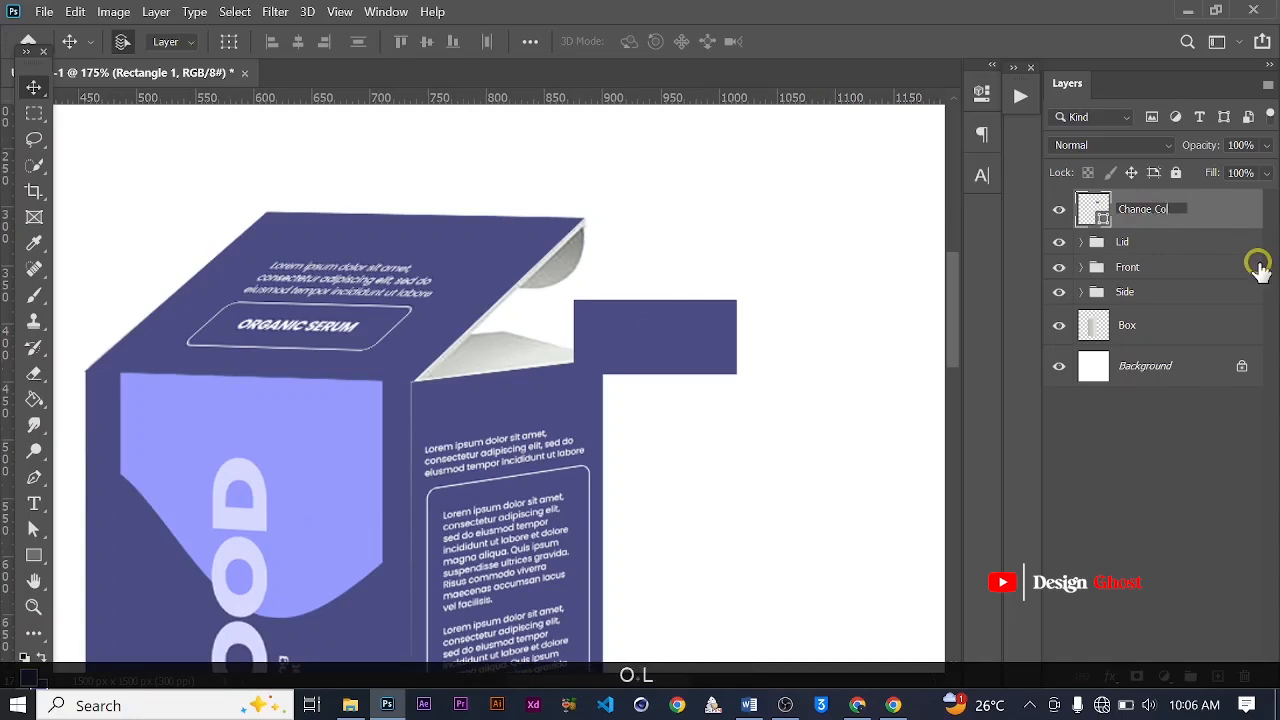
{"action": "type", "text": "hange Color"}
{"action": "key", "text": "Caps_Lock"}
{"action": "type", "text": "H"}
{"action": "key", "text": "Caps_Lock"}
{"action": "type", "text": "ere"}
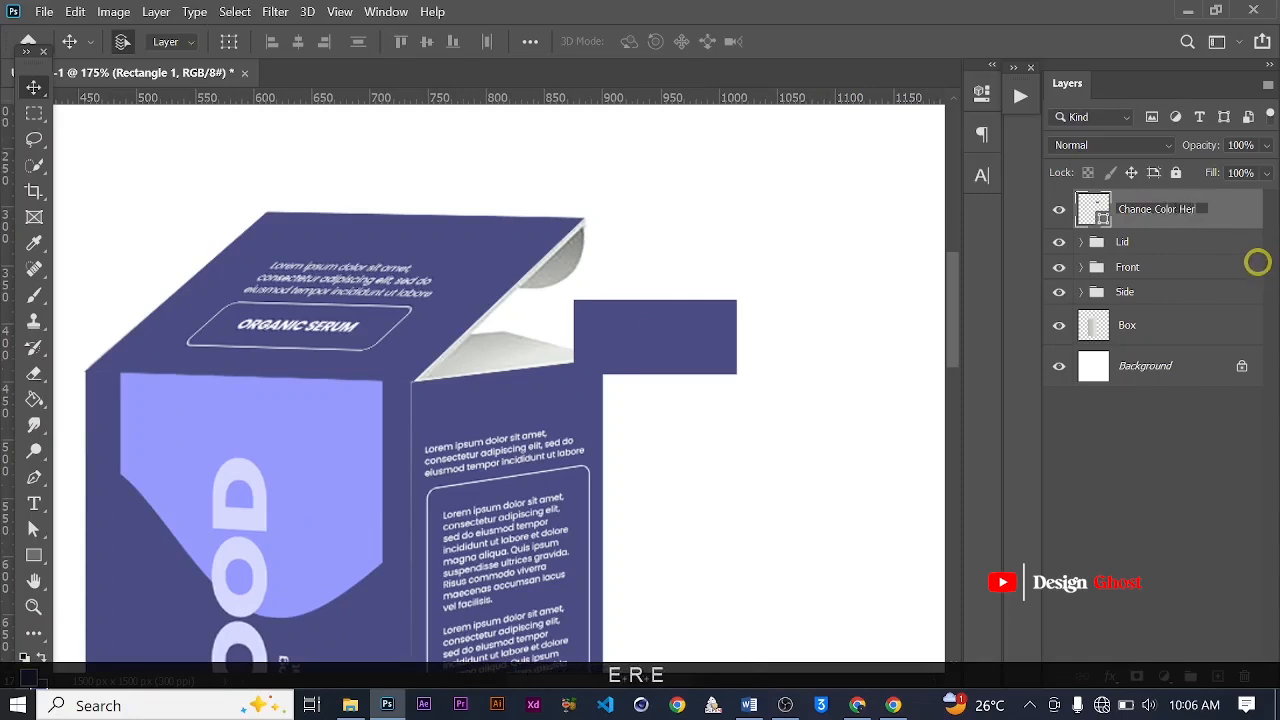
{"action": "key", "text": "Return"}
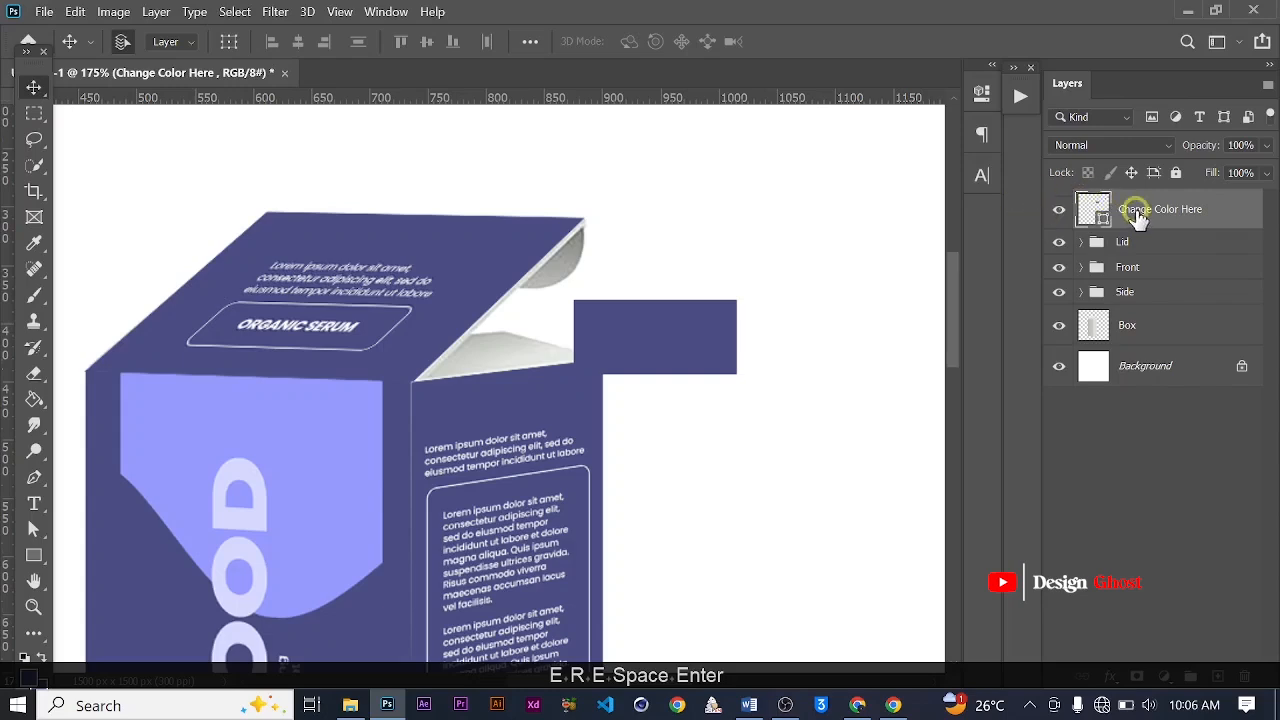
Convert the Change Color Here layer to a smart object and lower its opacity to 27%
{"action": "right_click", "coordinate": [1137, 215]}
{"action": "left_click", "coordinate": [1057, 294]}
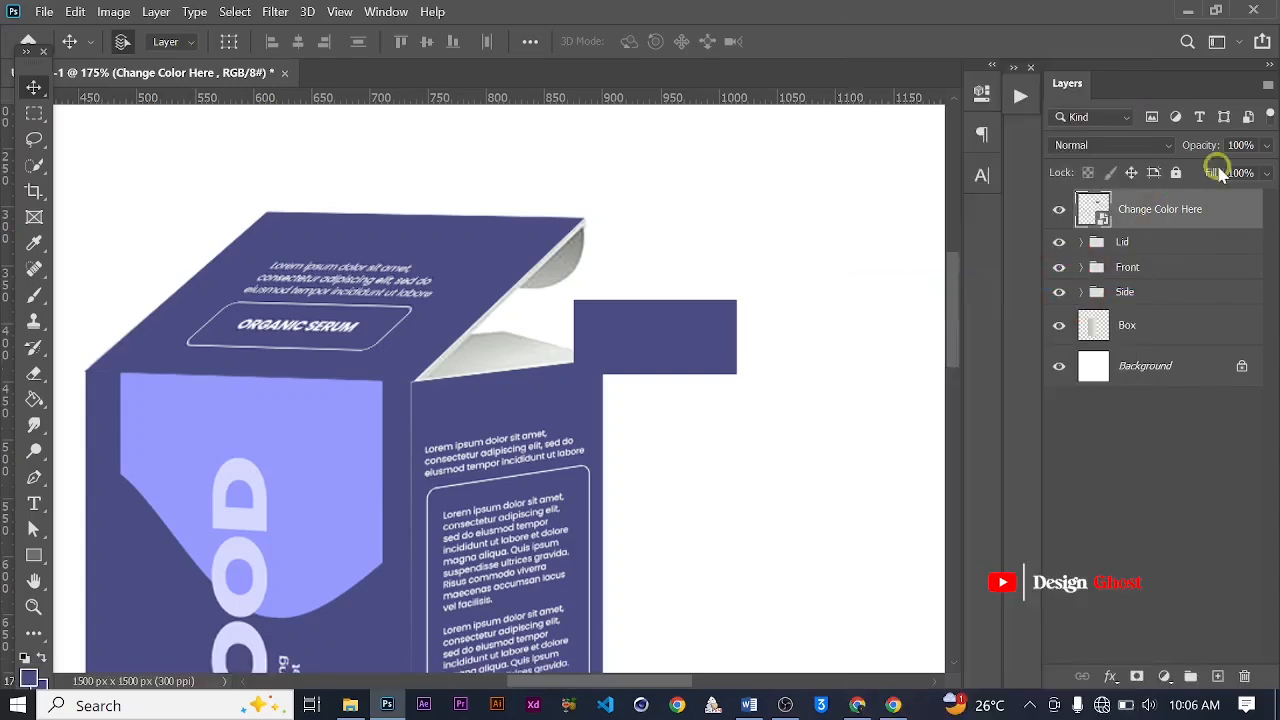
{"action": "key", "text": "ctrl"}
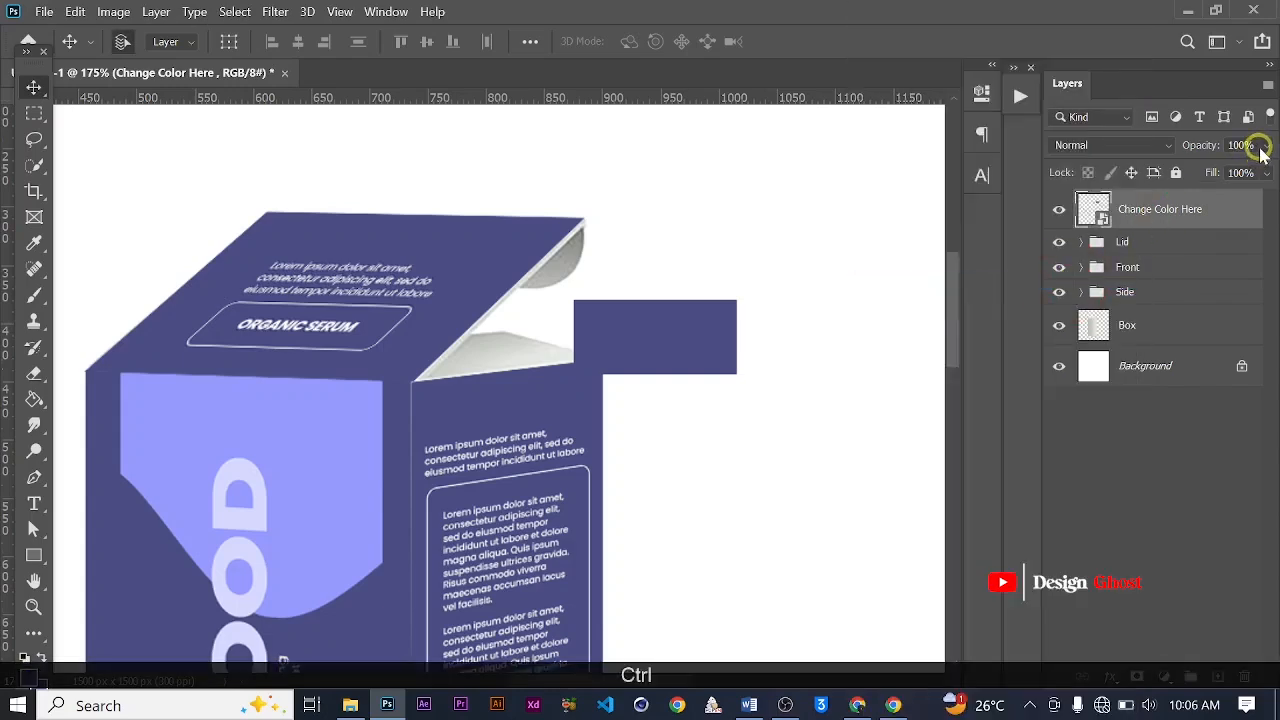
{"action": "left_click", "coordinate": [1263, 147]}
{"action": "left_click_drag", "start_coordinate": [1211, 175], "coordinate": [1194, 175]}
Free-transform the Change Color Here rectangle and move it over the box's inner flap at the opening
{"action": "key", "text": "ctrl+t"}
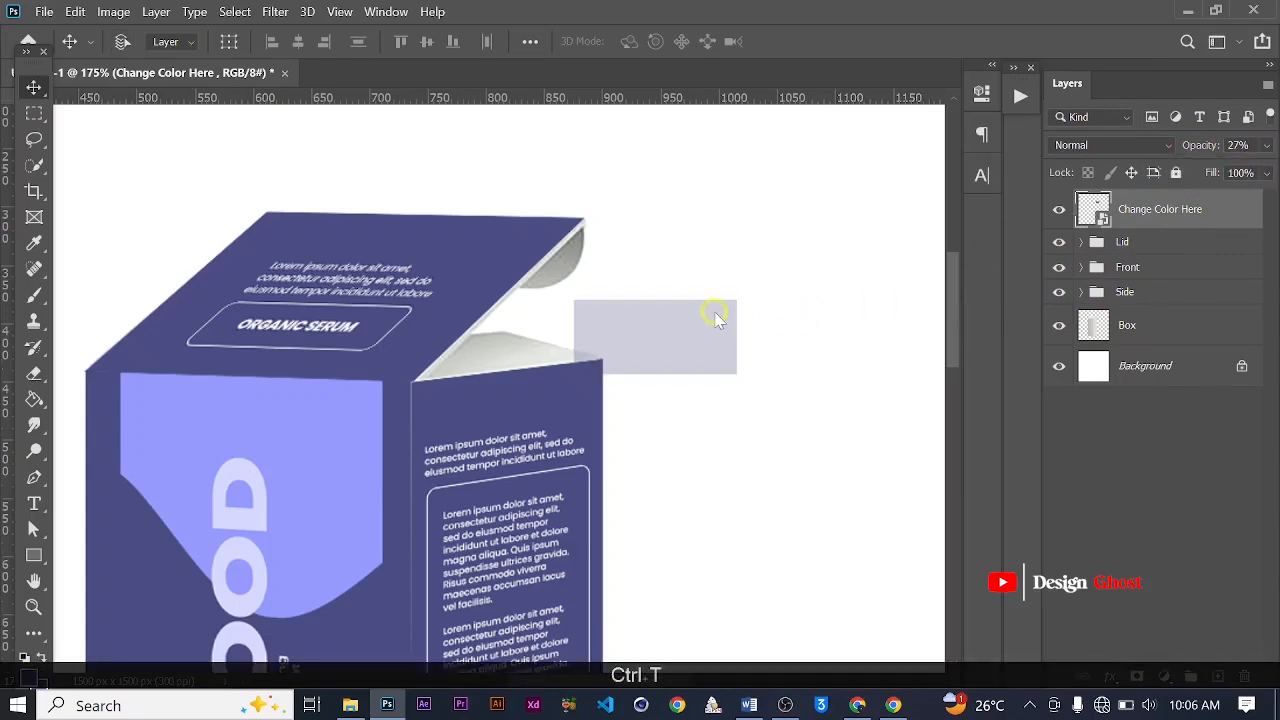
{"action": "scroll", "coordinate": [713, 308], "scroll_direction": "up", "scroll_amount": 5}
{"action": "key", "text": "space"}
{"action": "left_click_drag", "start_coordinate": [606, 357], "coordinate": [886, 423]}
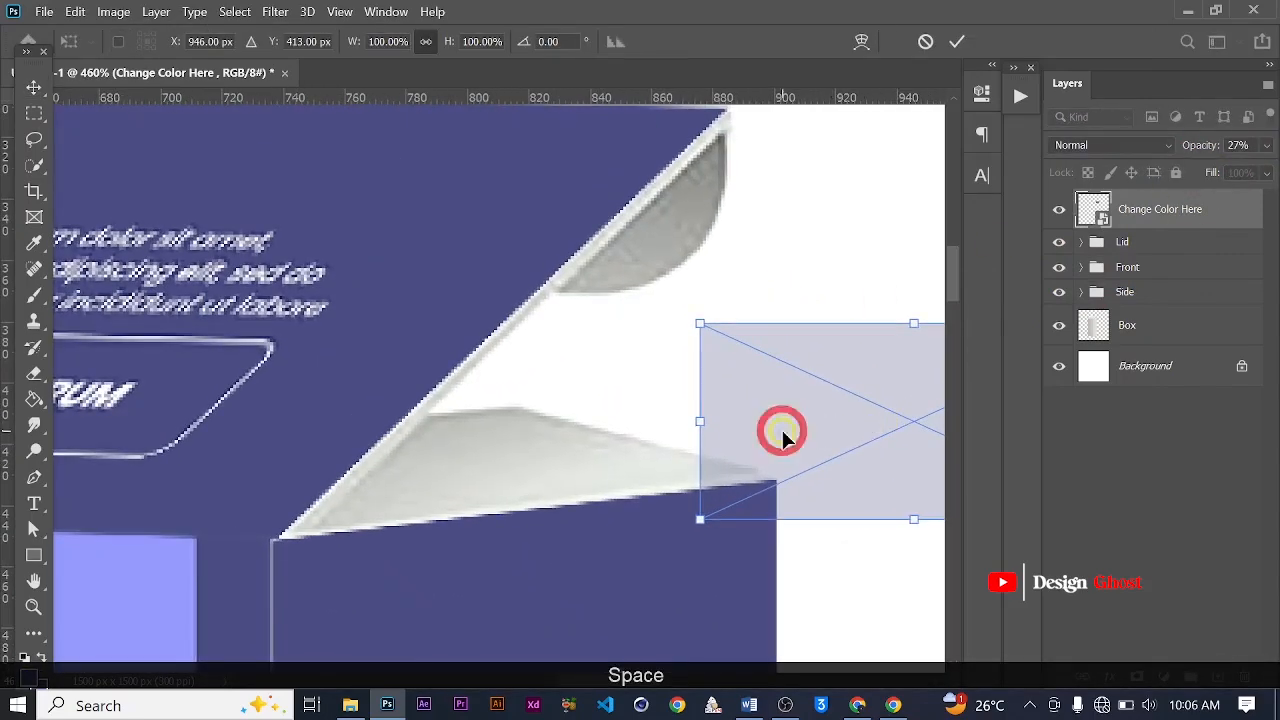
{"action": "left_click_drag", "start_coordinate": [782, 430], "coordinate": [462, 460]}
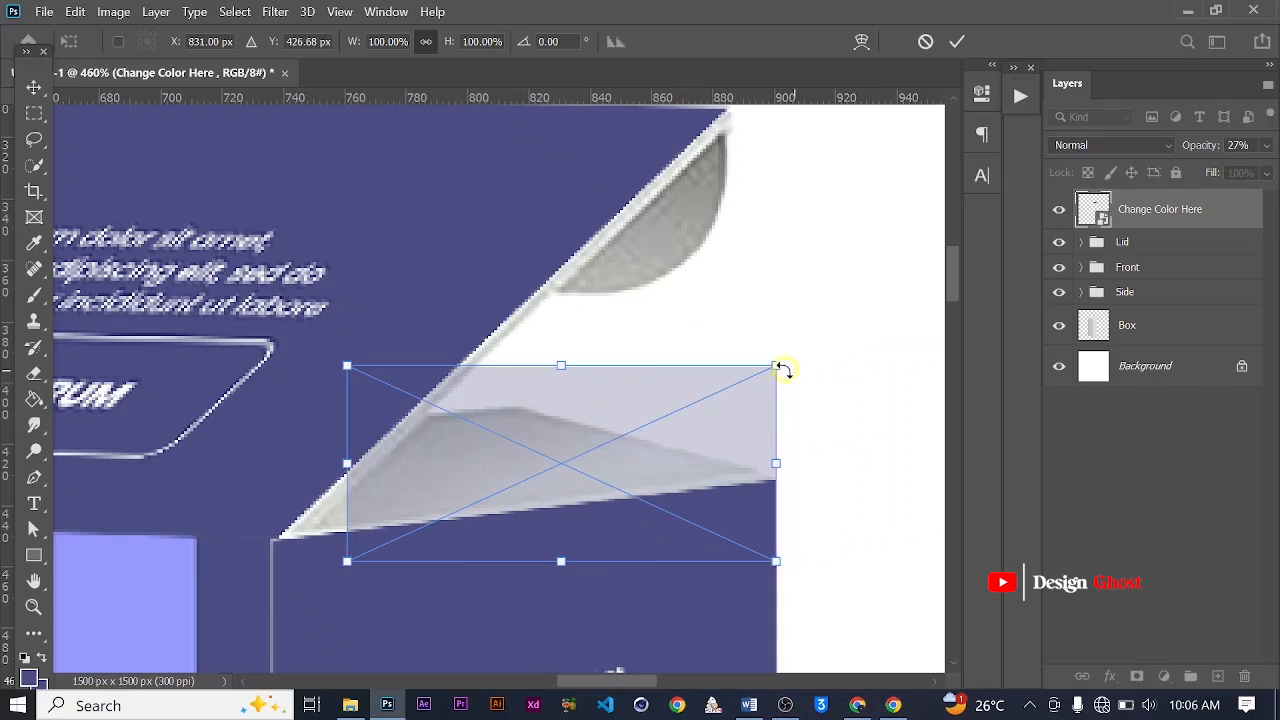
Distort the rectangle's four corners to match the outline of the inner flap at the box's opening
{"action": "key", "text": "ctrl"}
{"action": "left_click_drag", "start_coordinate": [776, 364], "coordinate": [520, 410]}
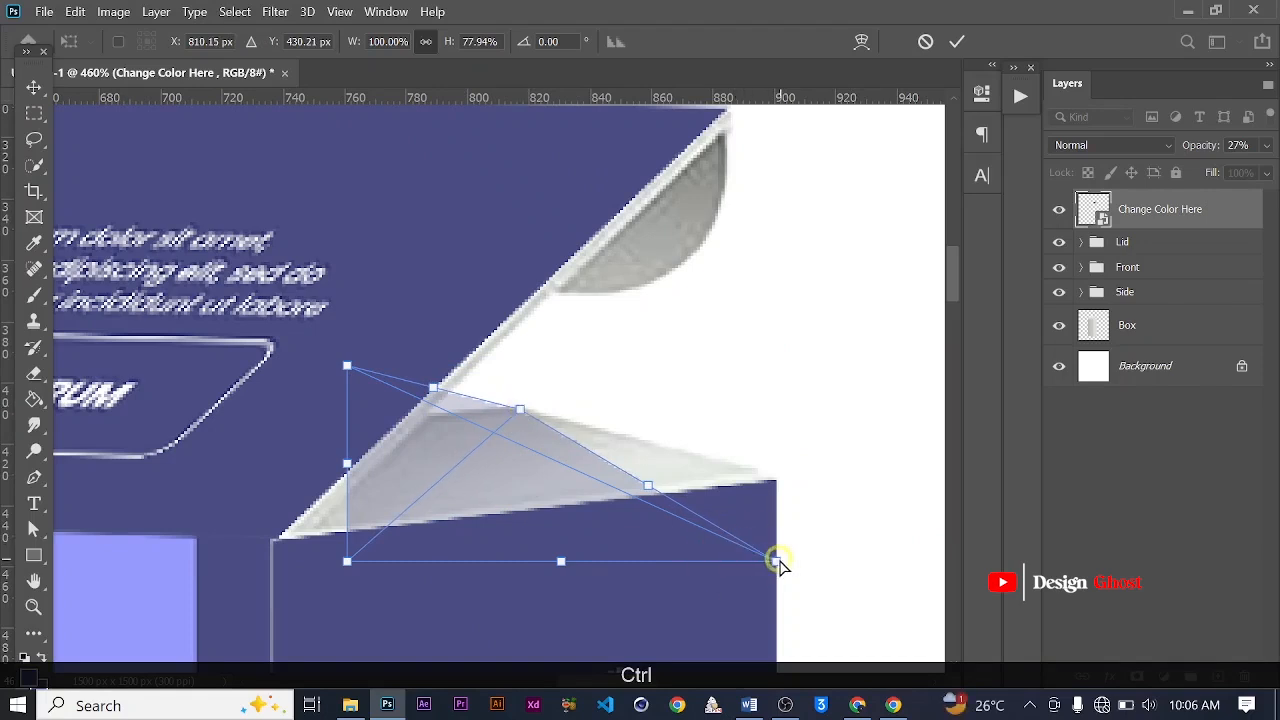
{"action": "left_click_drag", "start_coordinate": [777, 562], "coordinate": [772, 477]}
{"action": "scroll", "coordinate": [343, 570], "scroll_direction": "up", "scroll_amount": 1}
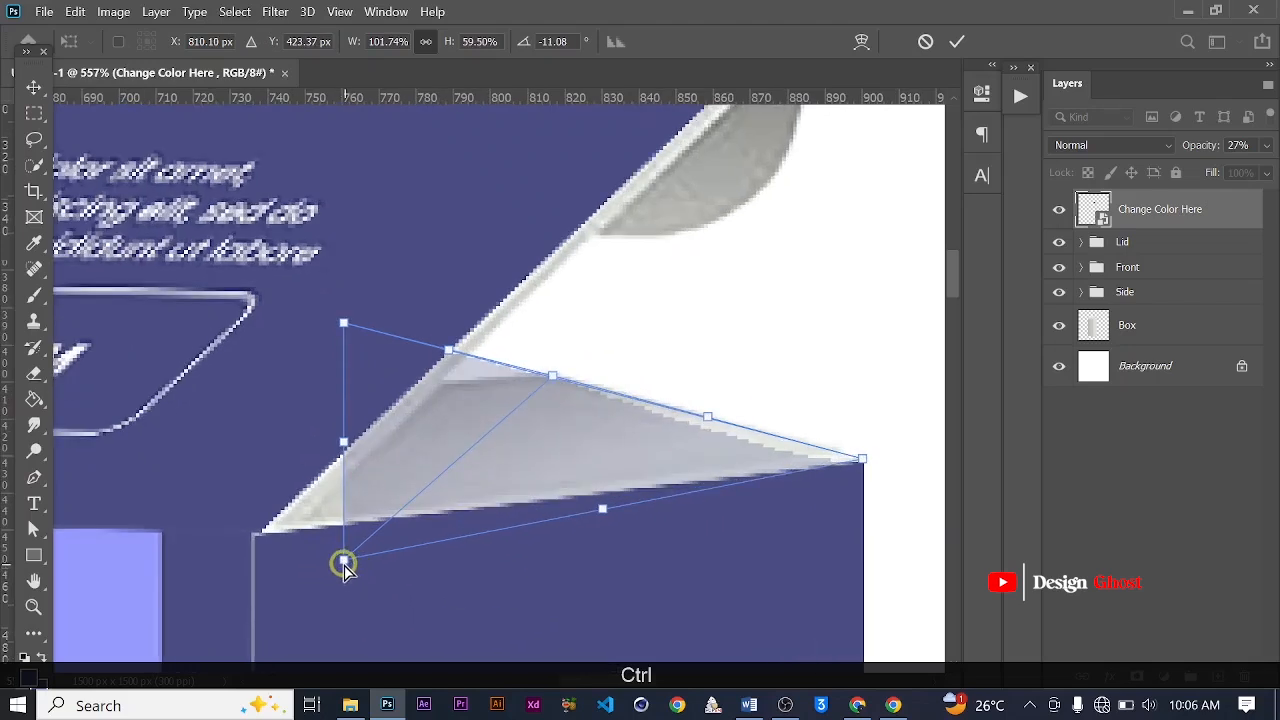
{"action": "left_click_drag", "start_coordinate": [343, 563], "coordinate": [297, 528]}
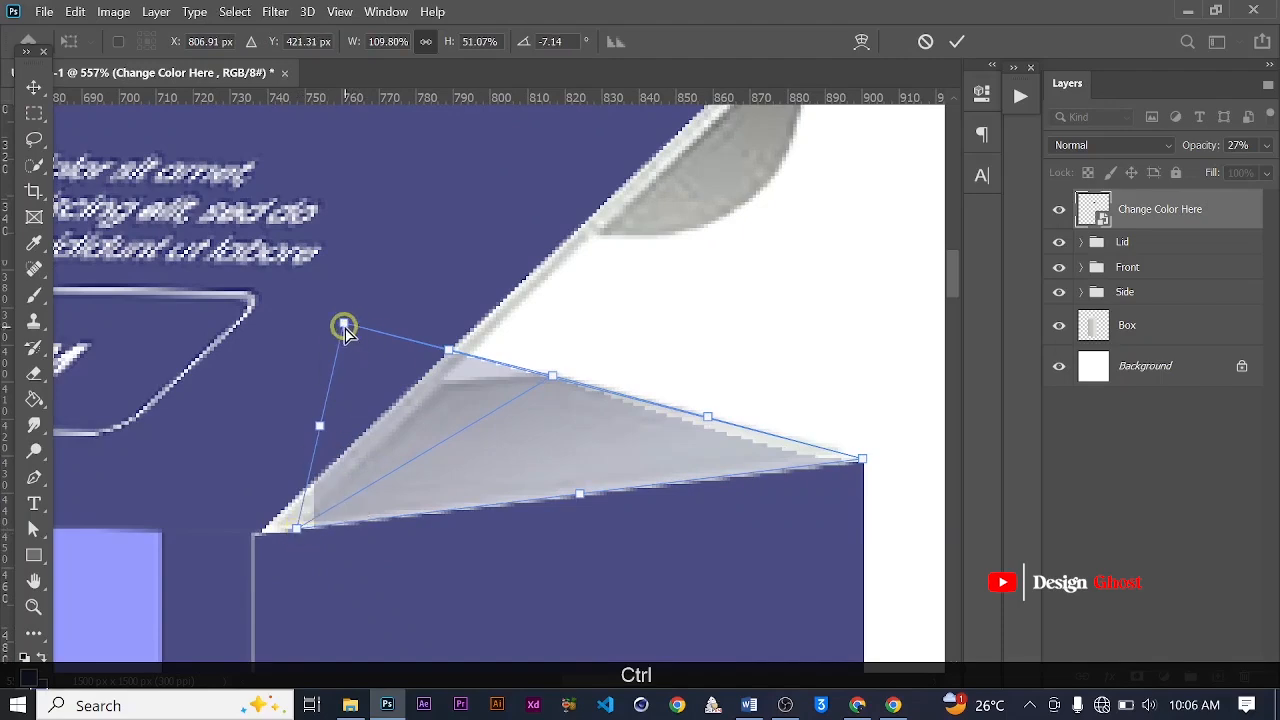
{"action": "left_click_drag", "start_coordinate": [344, 330], "coordinate": [441, 382]}
Check the distorted corners closely against the inner flap's edges and apply the transform
{"action": "scroll", "coordinate": [556, 368], "scroll_direction": "up", "scroll_amount": 2}
{"action": "scroll", "coordinate": [495, 418], "scroll_direction": "down", "scroll_amount": 1}
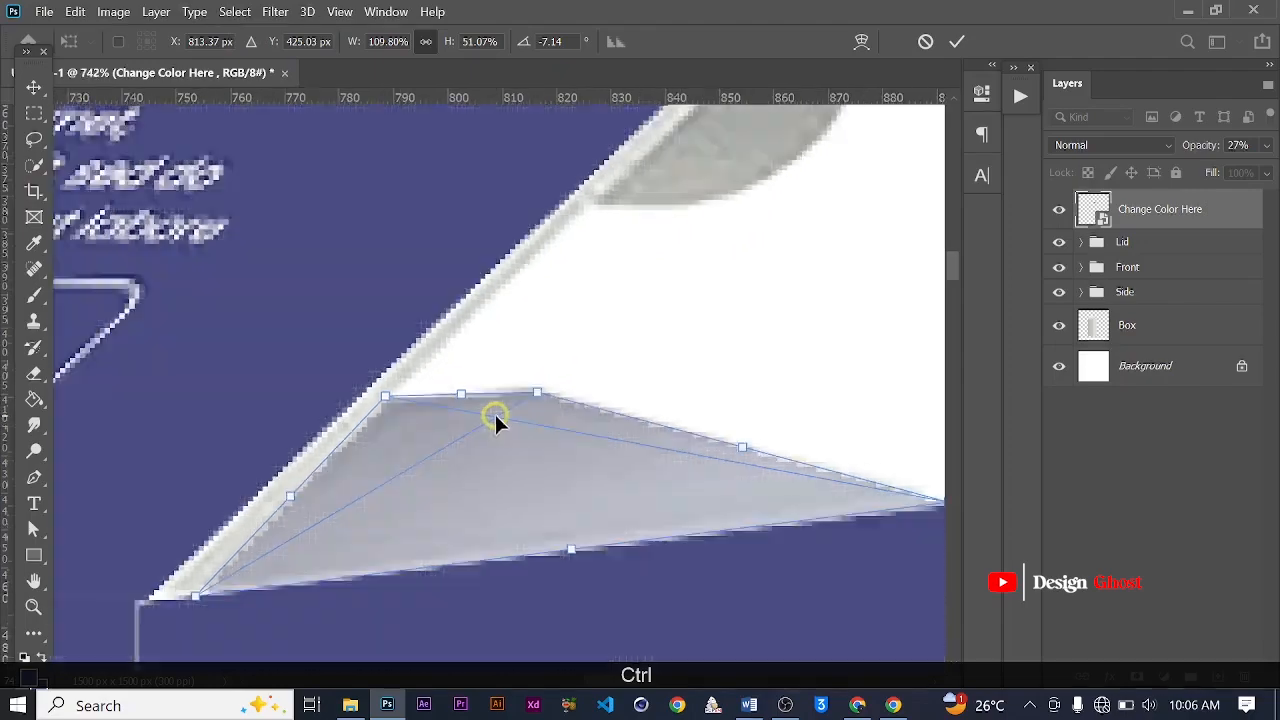
{"action": "left_click_drag", "start_coordinate": [794, 434], "coordinate": [464, 380]}
{"action": "scroll", "coordinate": [612, 459], "scroll_direction": "up", "scroll_amount": 2}
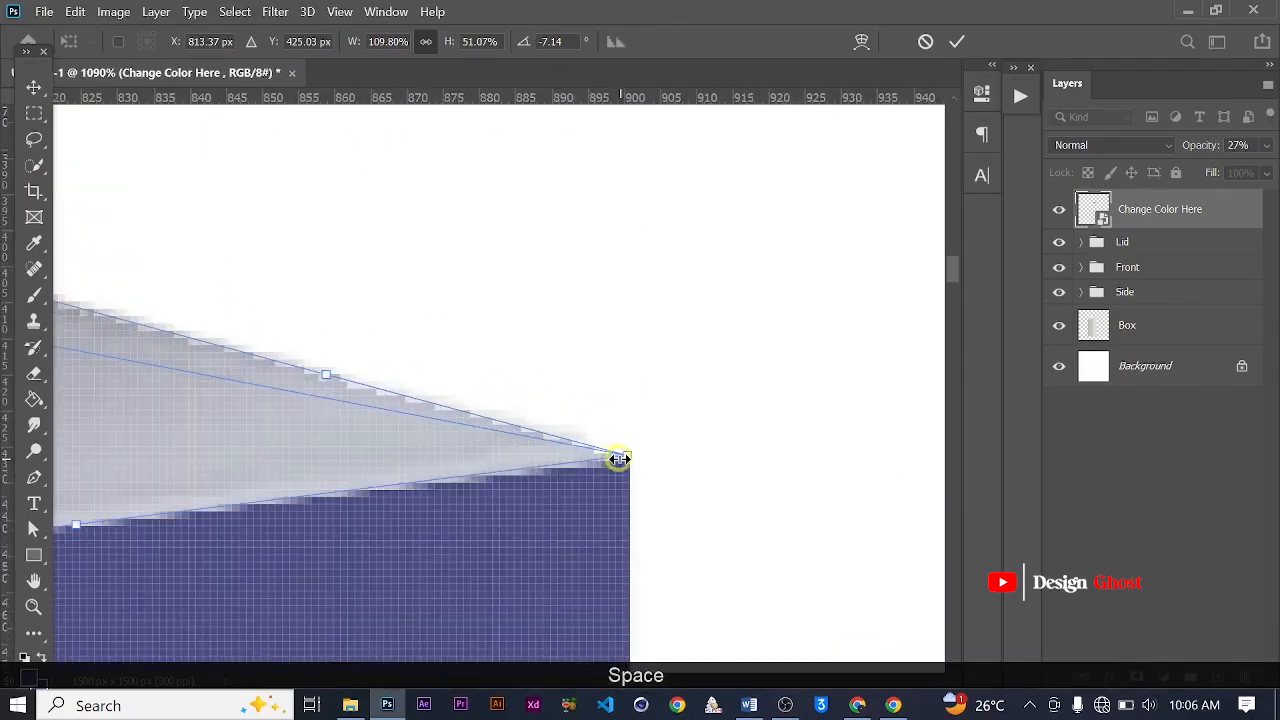
{"action": "scroll", "coordinate": [618, 458], "scroll_direction": "down", "scroll_amount": 2}
{"action": "left_click", "coordinate": [957, 41]}
{"action": "scroll", "coordinate": [636, 292], "scroll_direction": "down", "scroll_amount": 2}
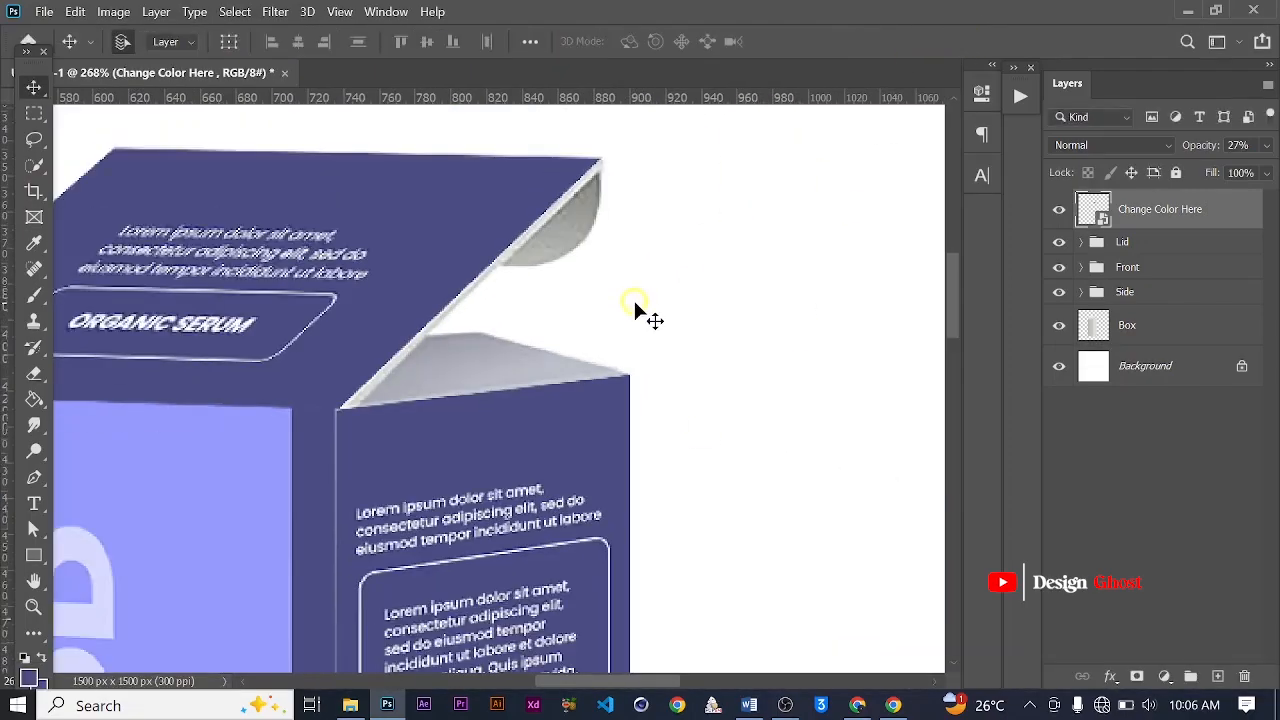
Raise the opacity of the Change Color Here layer on the inner flap to 100% and check the flap against the box
{"action": "left_click", "coordinate": [1229, 212]}
{"action": "left_click", "coordinate": [1260, 162]}
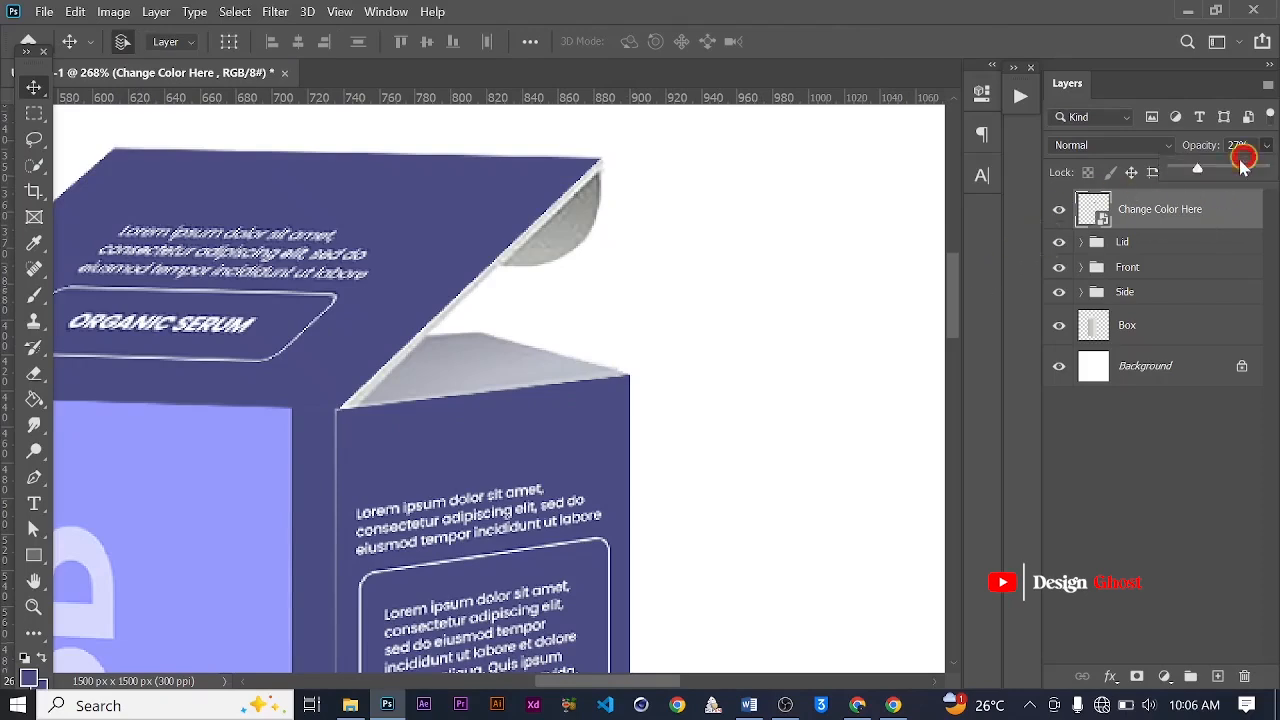
{"action": "left_click_drag", "start_coordinate": [1198, 175], "coordinate": [1270, 155]}
{"action": "scroll", "coordinate": [663, 330], "scroll_direction": "down", "scroll_amount": 10}
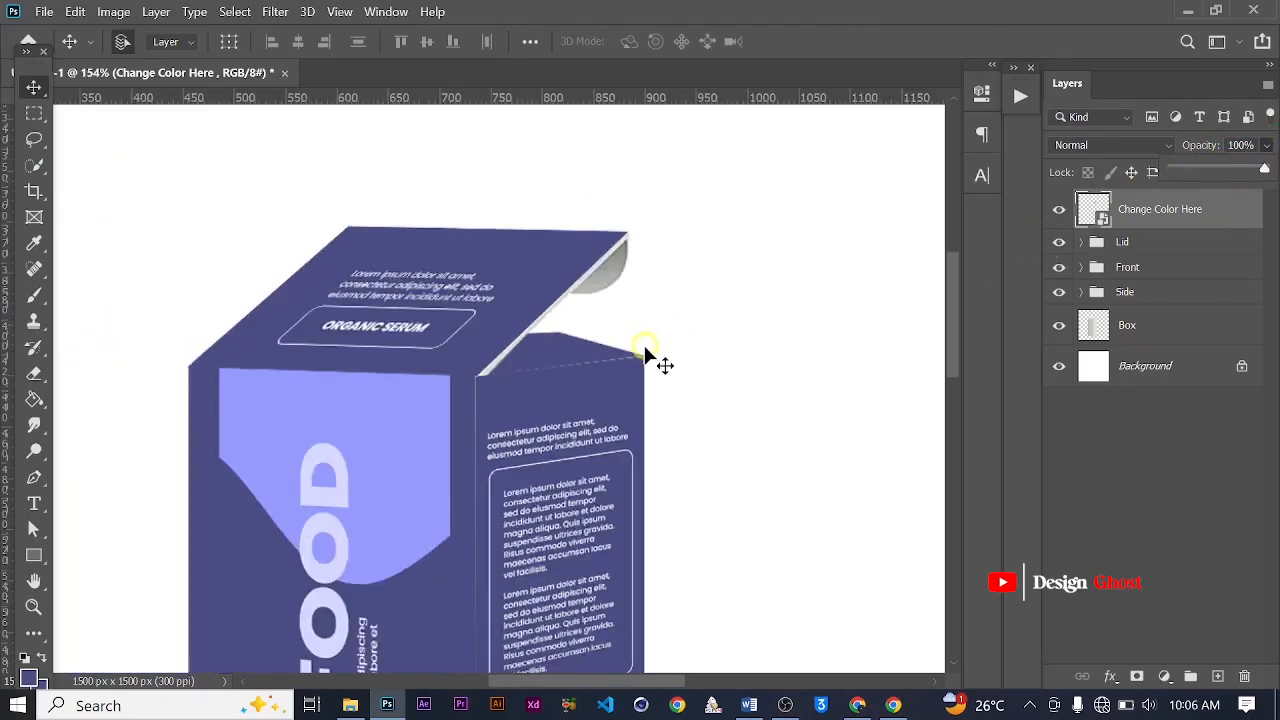
{"action": "scroll", "coordinate": [562, 355], "scroll_direction": "up", "scroll_amount": 7}
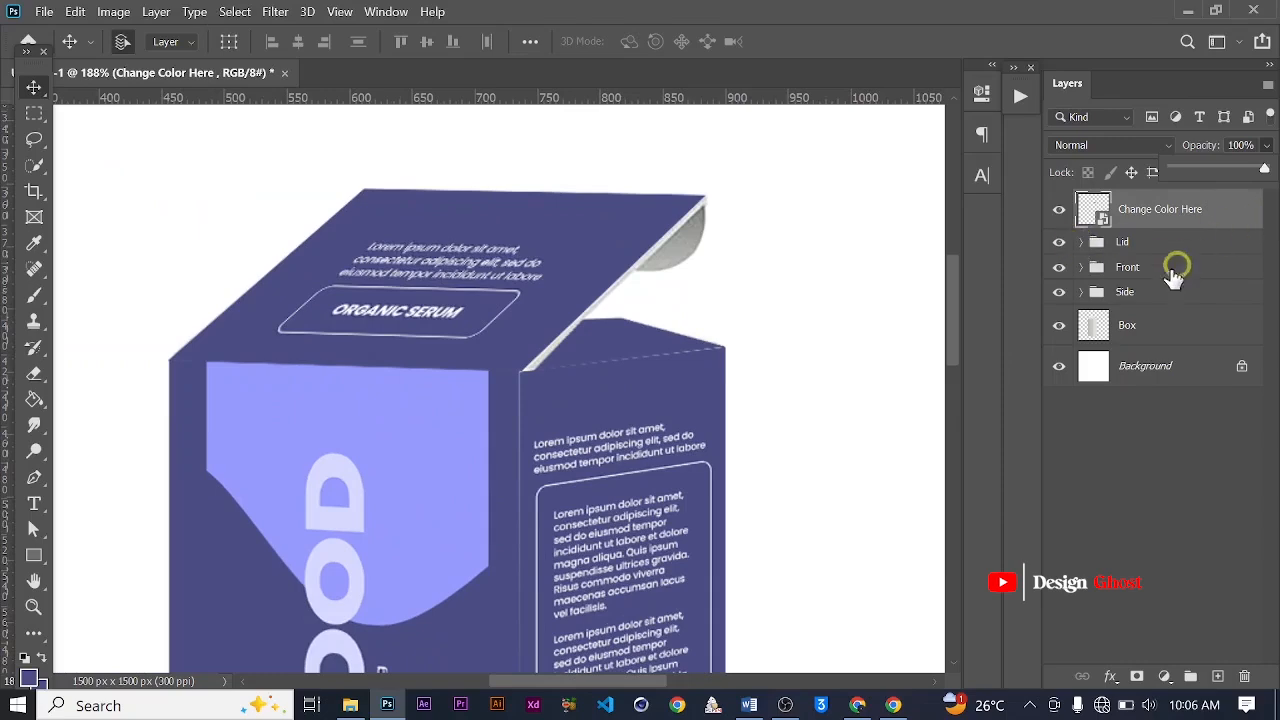
{"action": "left_click", "coordinate": [847, 319]}
{"action": "key", "text": "Return"}
{"action": "scroll", "coordinate": [640, 330], "scroll_direction": "up", "scroll_amount": 4}
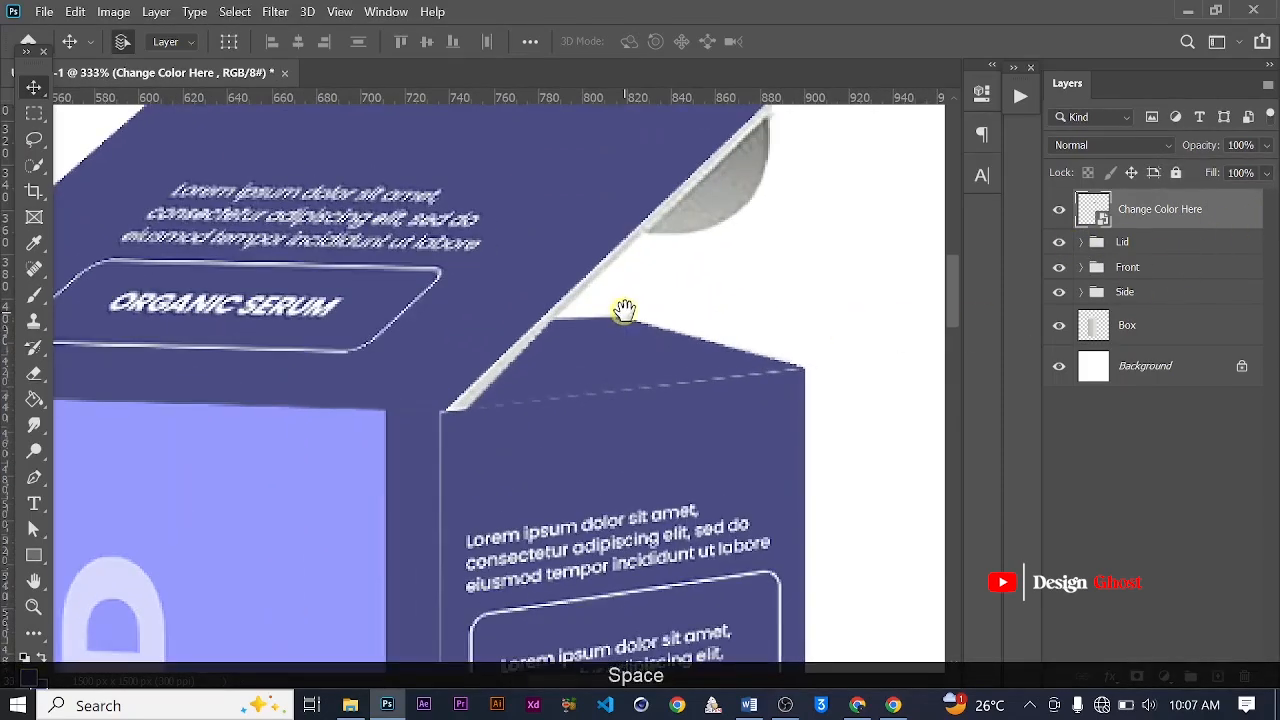
{"action": "scroll", "coordinate": [534, 333], "scroll_direction": "down", "scroll_amount": 4}
{"action": "scroll", "coordinate": [639, 265], "scroll_direction": "up", "scroll_amount": 2}
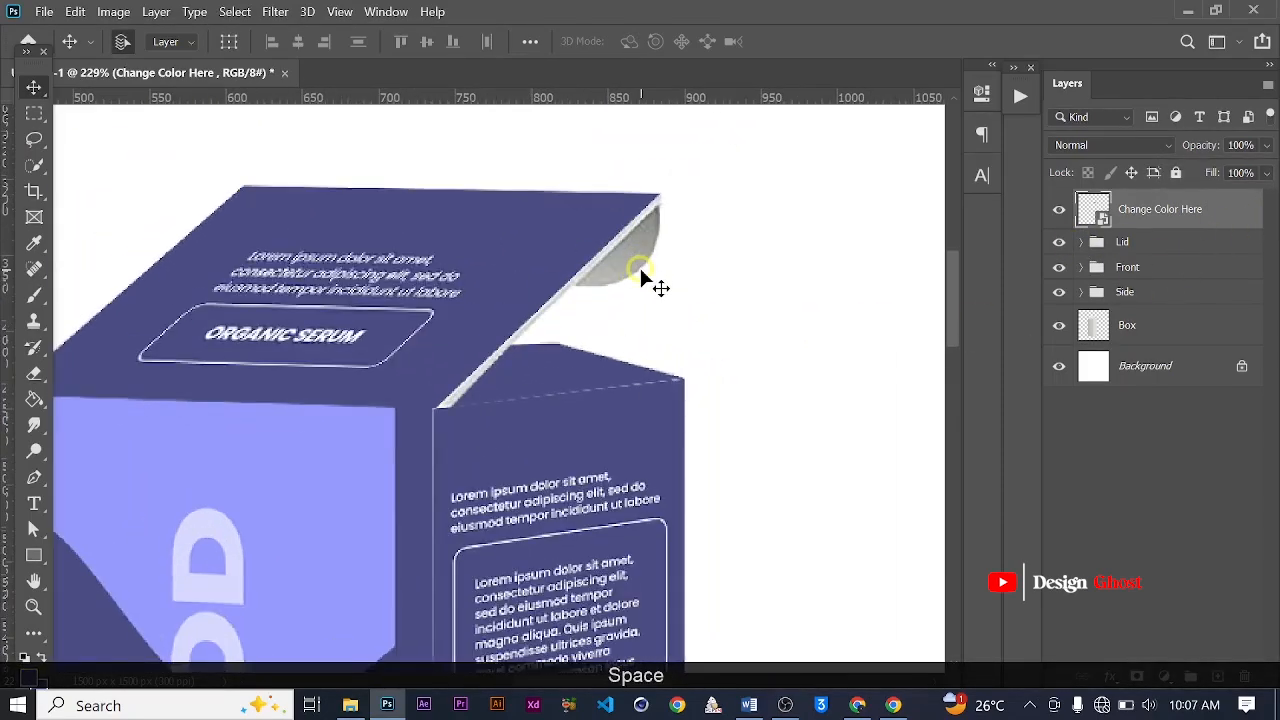
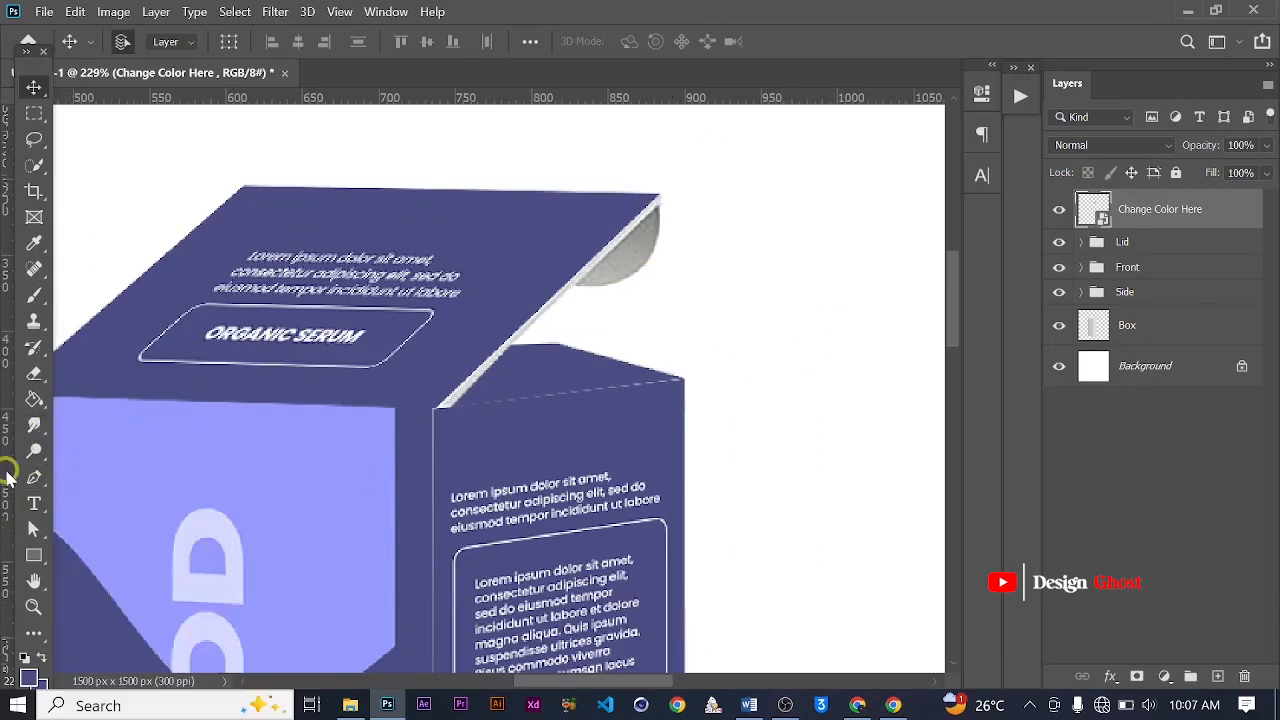
Draw a narrow upright rectangle shape of about 44 × 174 px on the empty canvas beside the box's open lid
{"action": "left_click", "coordinate": [34, 562]}
{"action": "scroll", "coordinate": [495, 316], "scroll_direction": "down", "scroll_amount": 3}
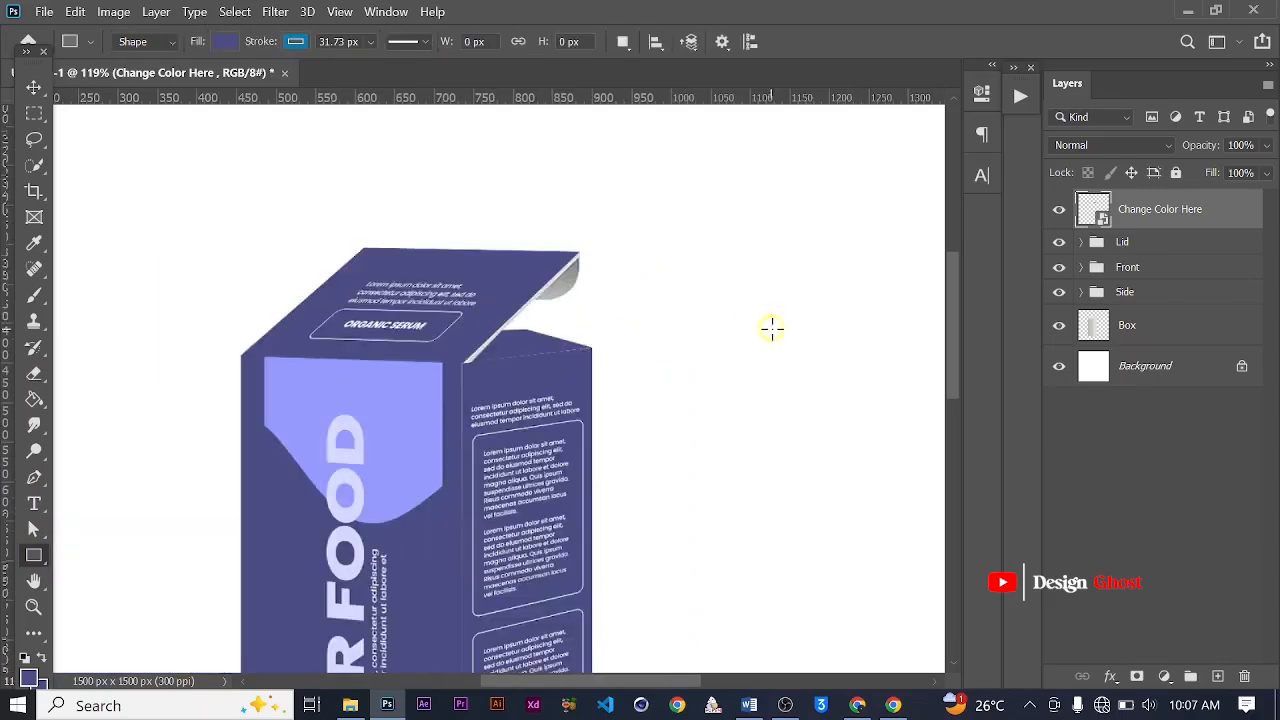
{"action": "left_click_drag", "start_coordinate": [661, 279], "coordinate": [643, 366]}
{"action": "left_click_drag", "start_coordinate": [705, 393], "coordinate": [697, 347]}
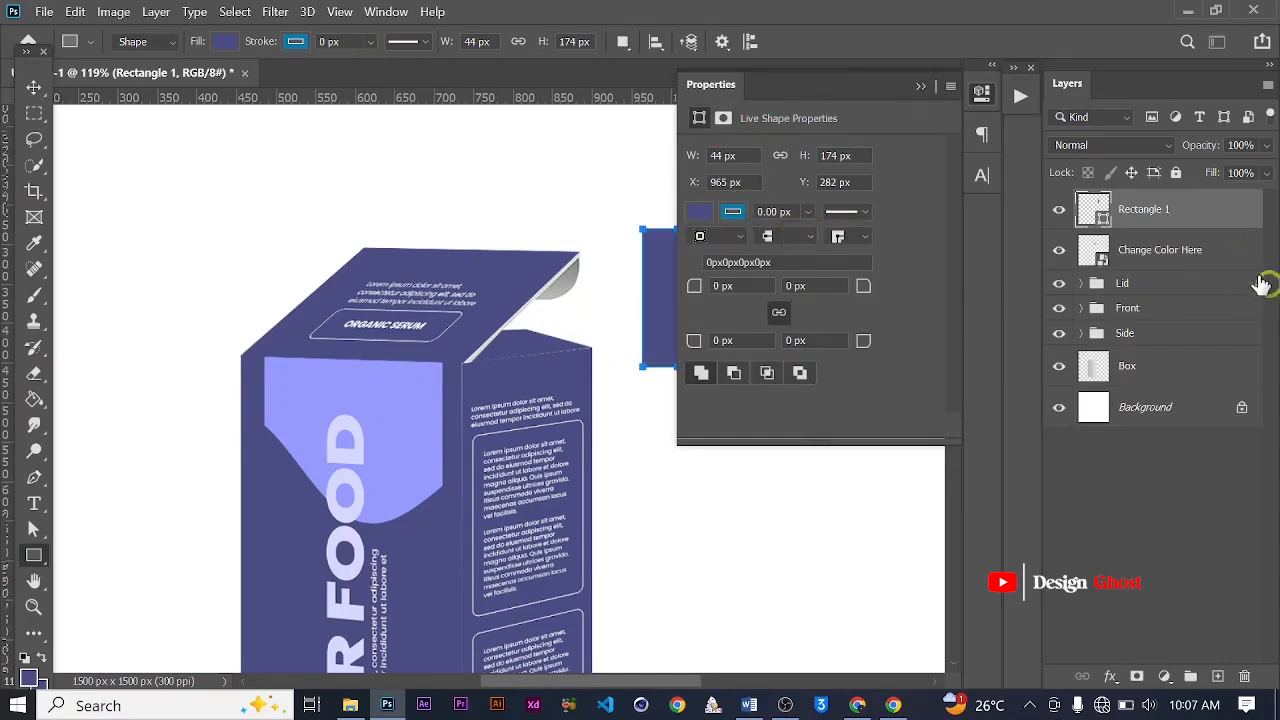
{"action": "left_click", "coordinate": [920, 86]}
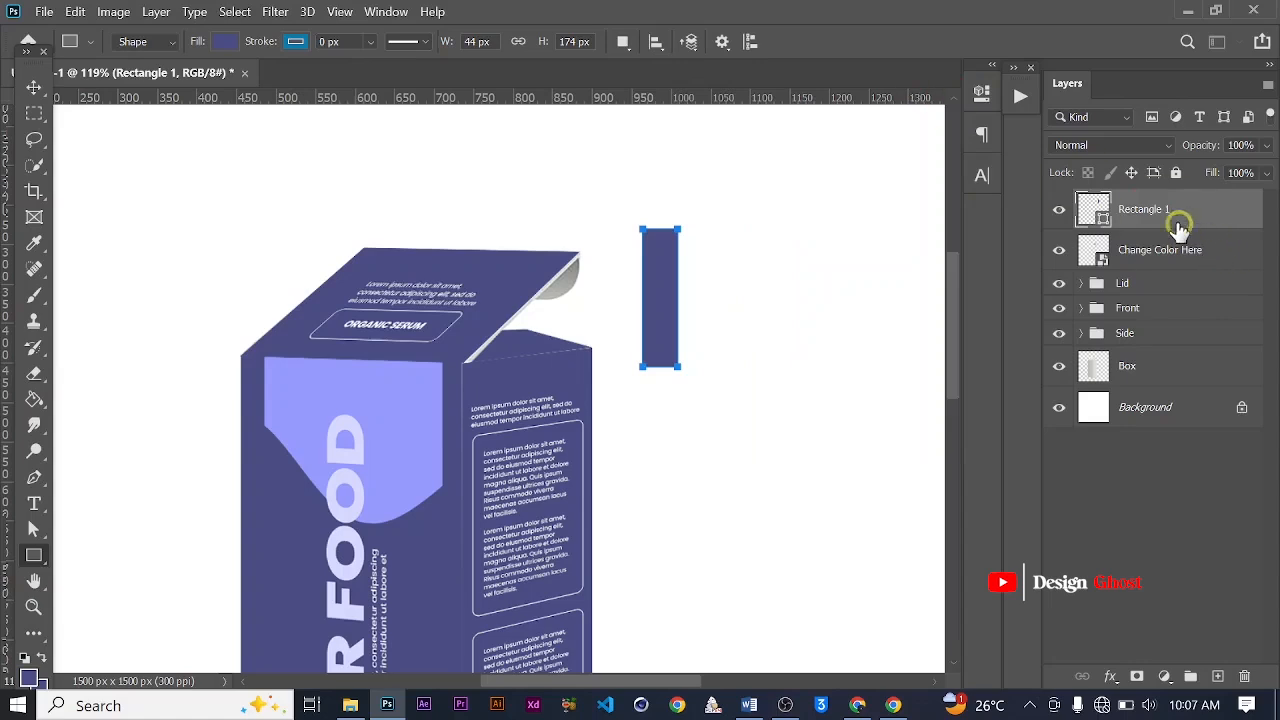
Rename the new rectangle's layer as Change Color Here
{"action": "type", "text": "Chan"}
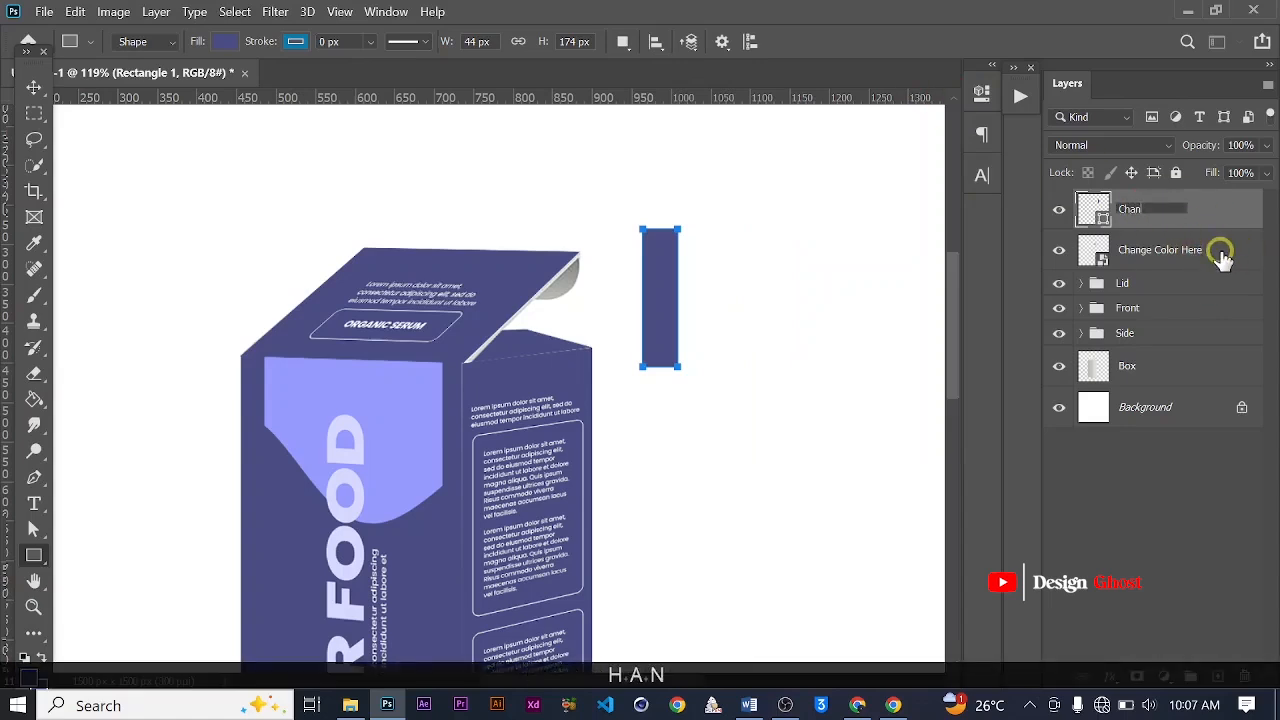
{"action": "type", "text": "ge Colo"}
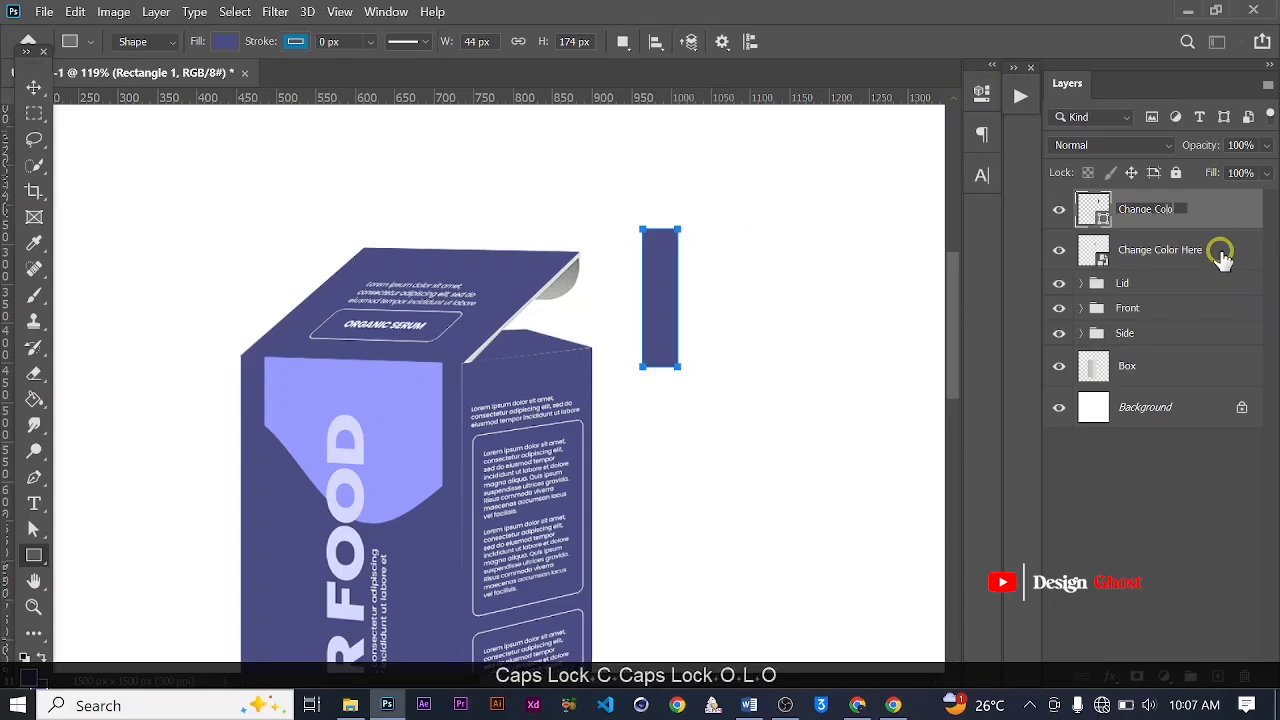
{"action": "type", "text": "r Here"}
{"action": "key", "text": "Return"}
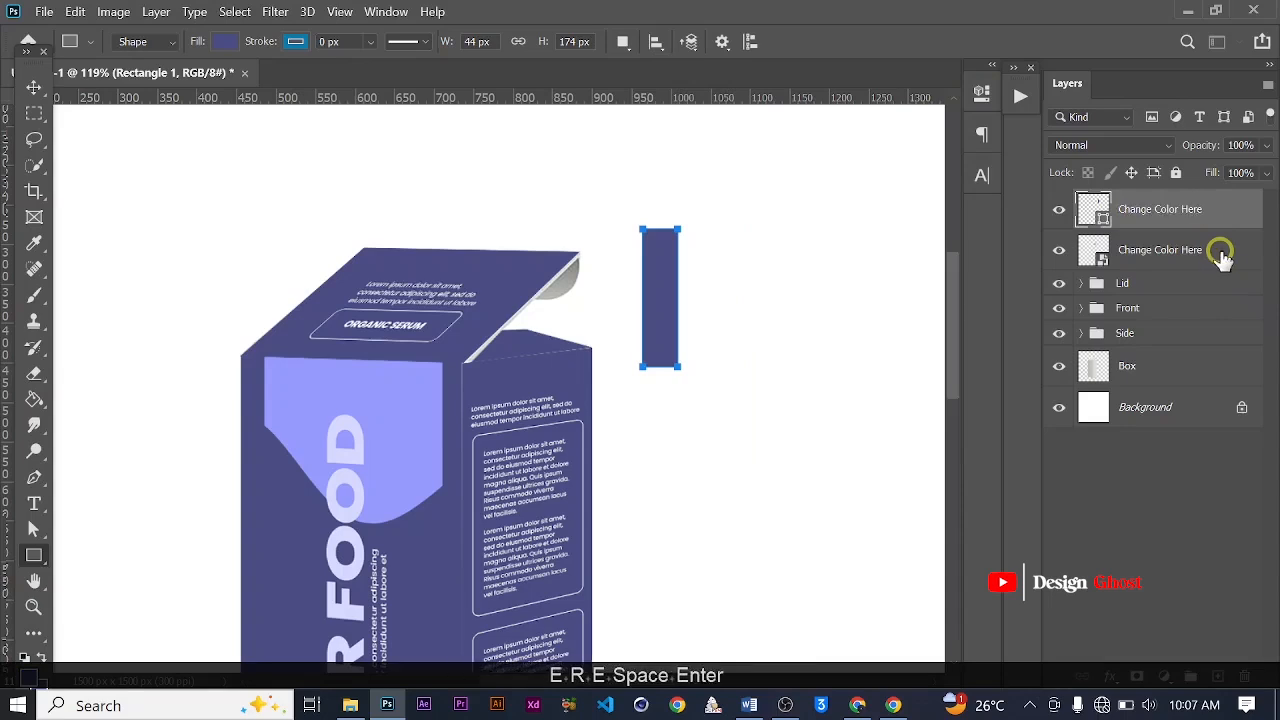
Convert the new Change Color Here layer to a smart object and lower its opacity to 45%
{"action": "right_click", "coordinate": [1175, 225]}
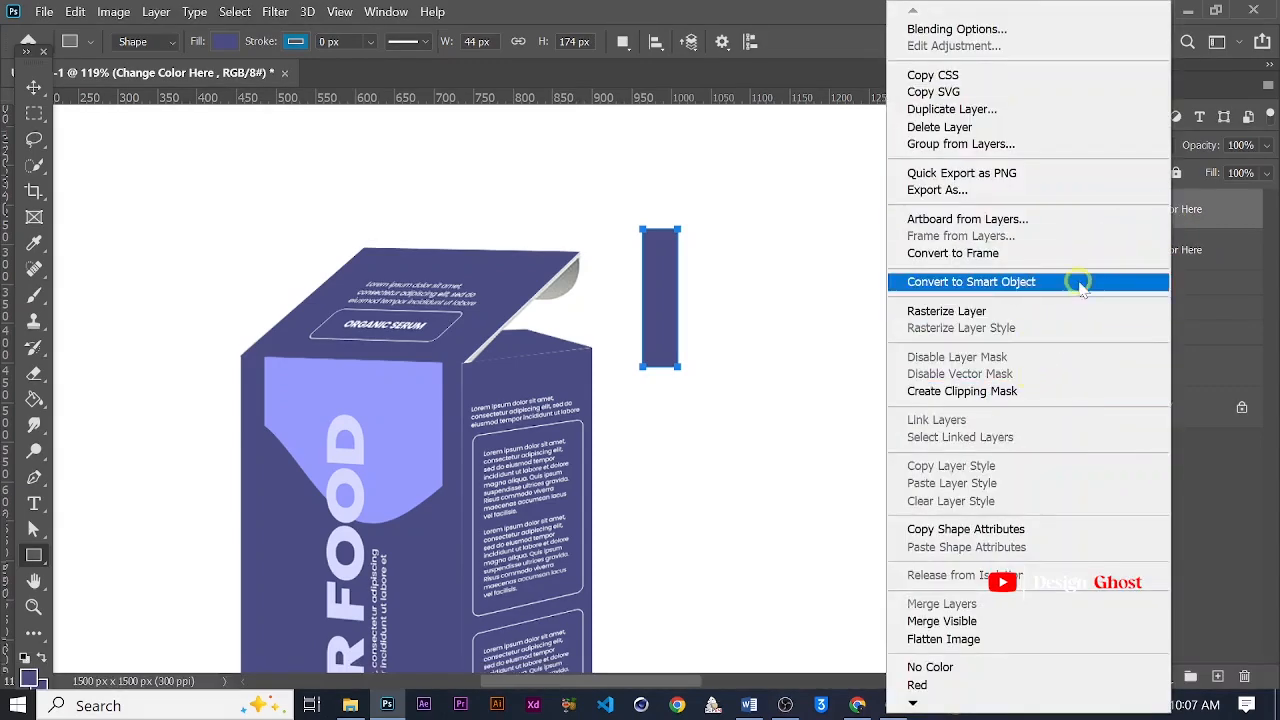
{"action": "left_click", "coordinate": [1078, 282]}
{"action": "scroll", "coordinate": [645, 356], "scroll_direction": "up", "scroll_amount": 1}
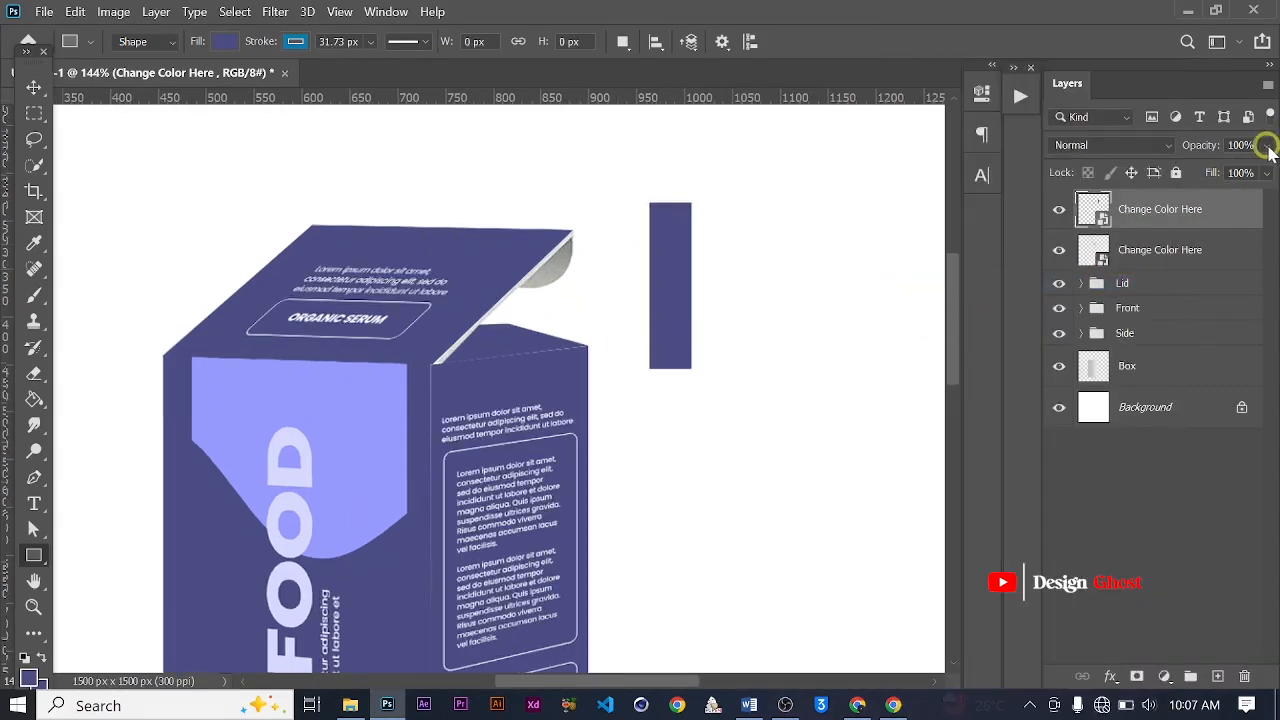
{"action": "left_click_drag", "start_coordinate": [1205, 180], "coordinate": [1213, 177]}
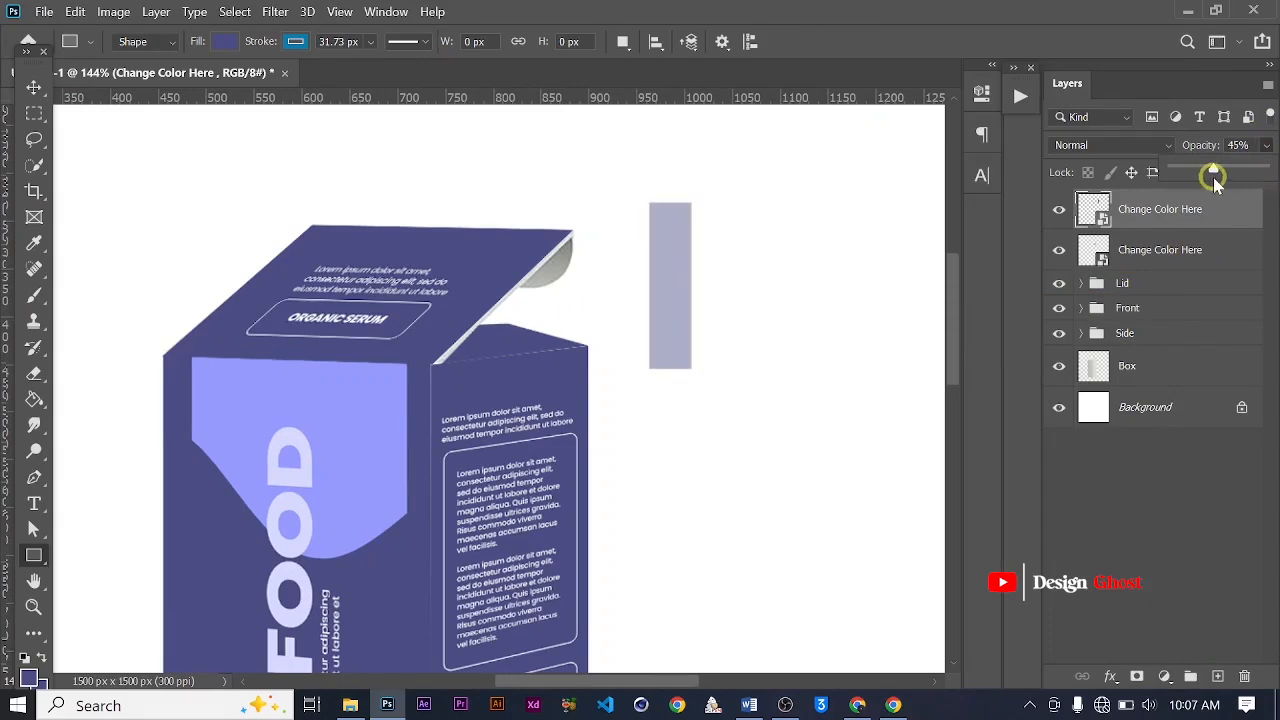
Free-transform the new rectangle and distort its corners so one long side follows the lid's white edge from the hinge to the outer corner
{"action": "scroll", "coordinate": [578, 355], "scroll_direction": "up", "scroll_amount": 2}
{"action": "key", "text": "ctrl+t"}
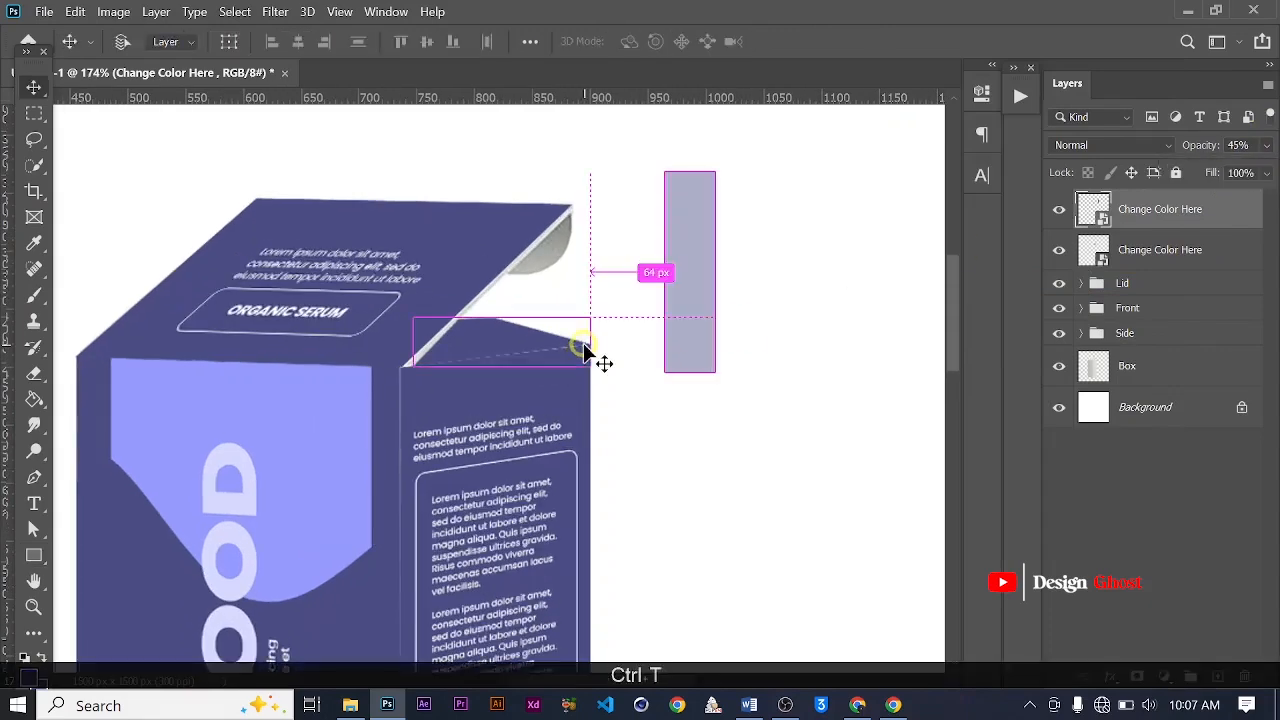
{"action": "scroll", "coordinate": [733, 260], "scroll_direction": "up", "scroll_amount": 2}
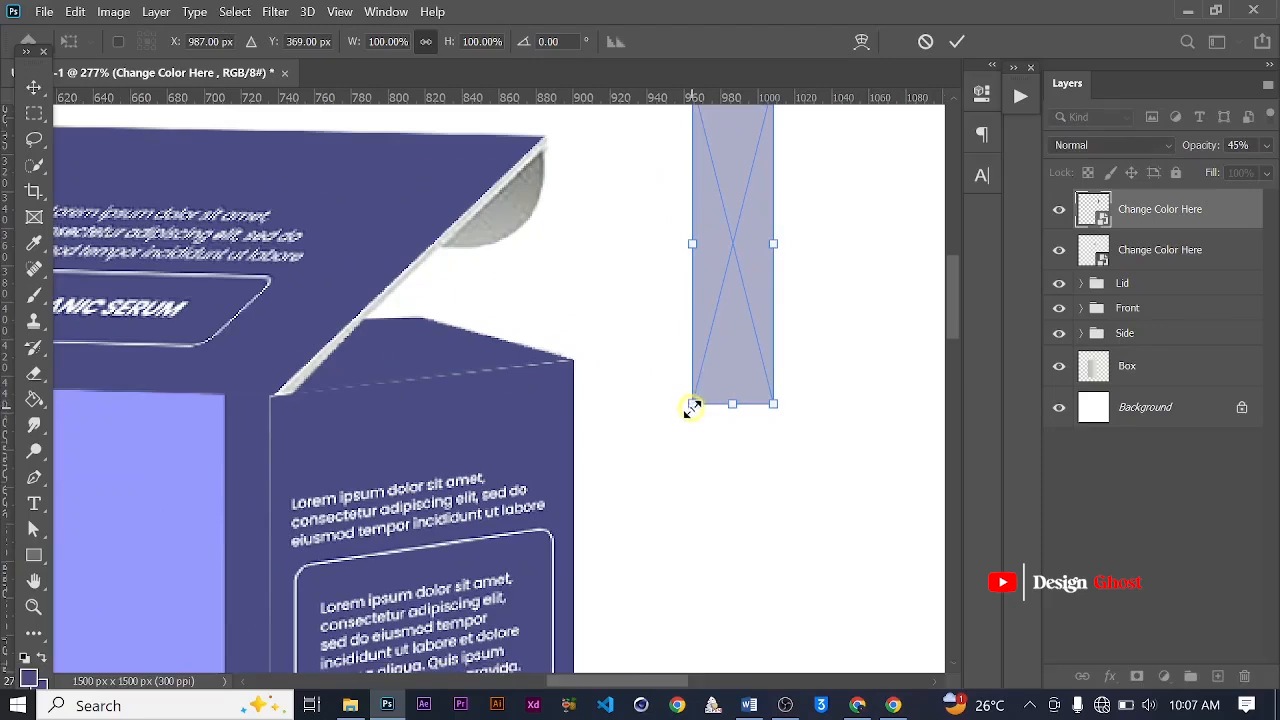
{"action": "left_click_drag", "start_coordinate": [692, 405], "coordinate": [272, 391]}
{"action": "scroll", "coordinate": [597, 297], "scroll_direction": "down", "scroll_amount": 2}
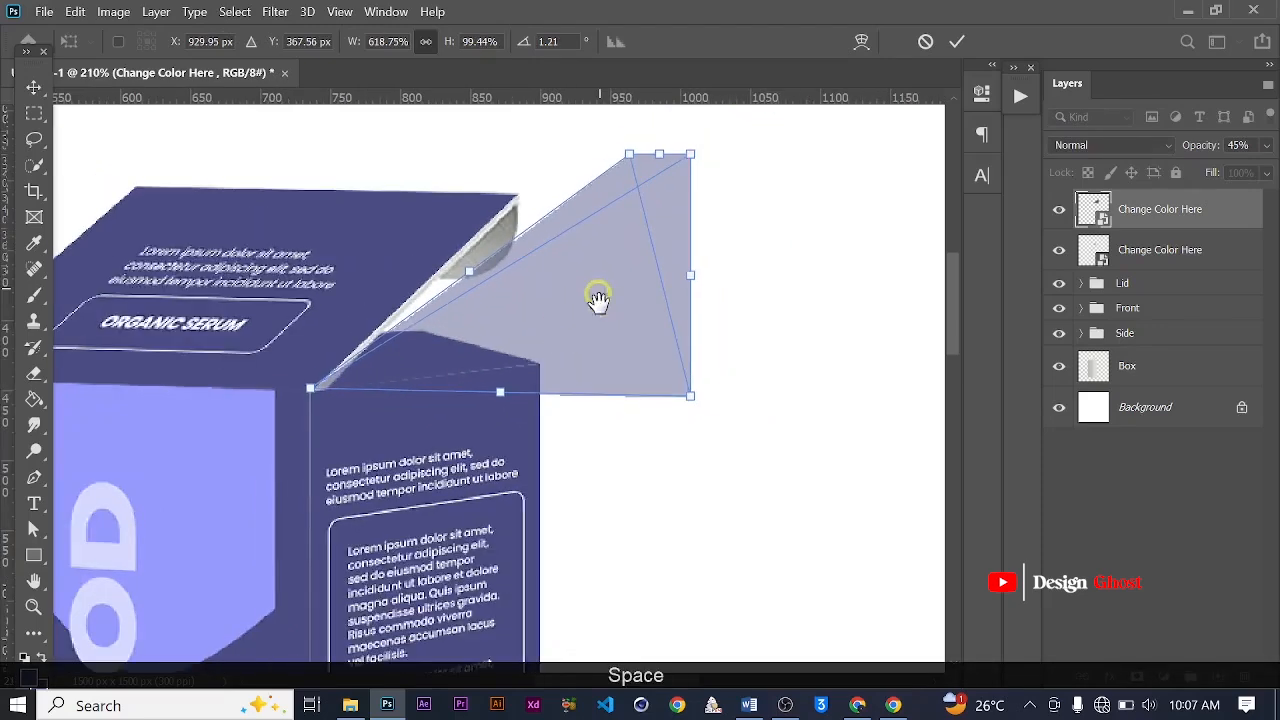
{"action": "scroll", "coordinate": [664, 275], "scroll_direction": "up", "scroll_amount": 2}
{"action": "left_click_drag", "start_coordinate": [662, 270], "coordinate": [503, 333]}
{"action": "left_click_drag", "start_coordinate": [718, 300], "coordinate": [558, 345]}
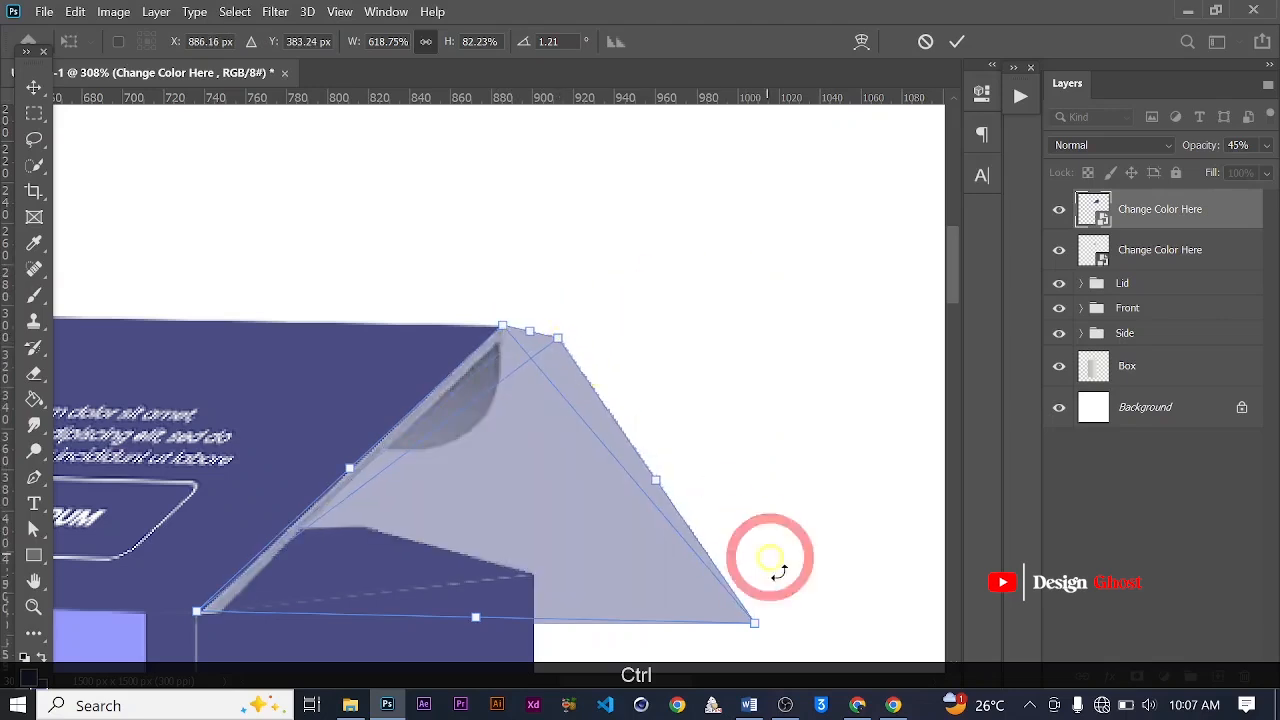
Distort the top Change Color Here layer so its upper and outer corners fit the thin edge at the lid's upper-right tip
{"action": "left_click_drag", "start_coordinate": [753, 625], "coordinate": [228, 625]}
{"action": "scroll", "coordinate": [459, 336], "scroll_direction": "up", "scroll_amount": 6}
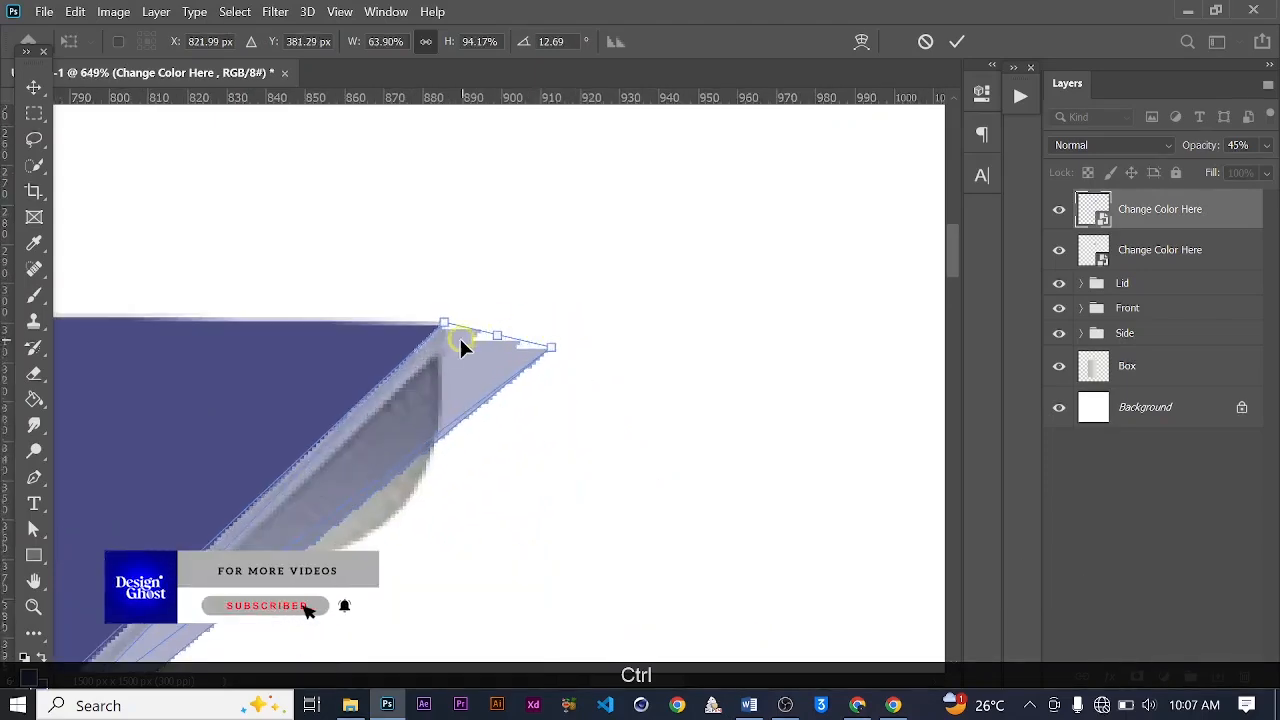
{"action": "left_click_drag", "start_coordinate": [457, 355], "coordinate": [481, 381]}
{"action": "key", "text": "ctrl+z"}
{"action": "key", "text": "space"}
{"action": "key", "text": "ctrl"}
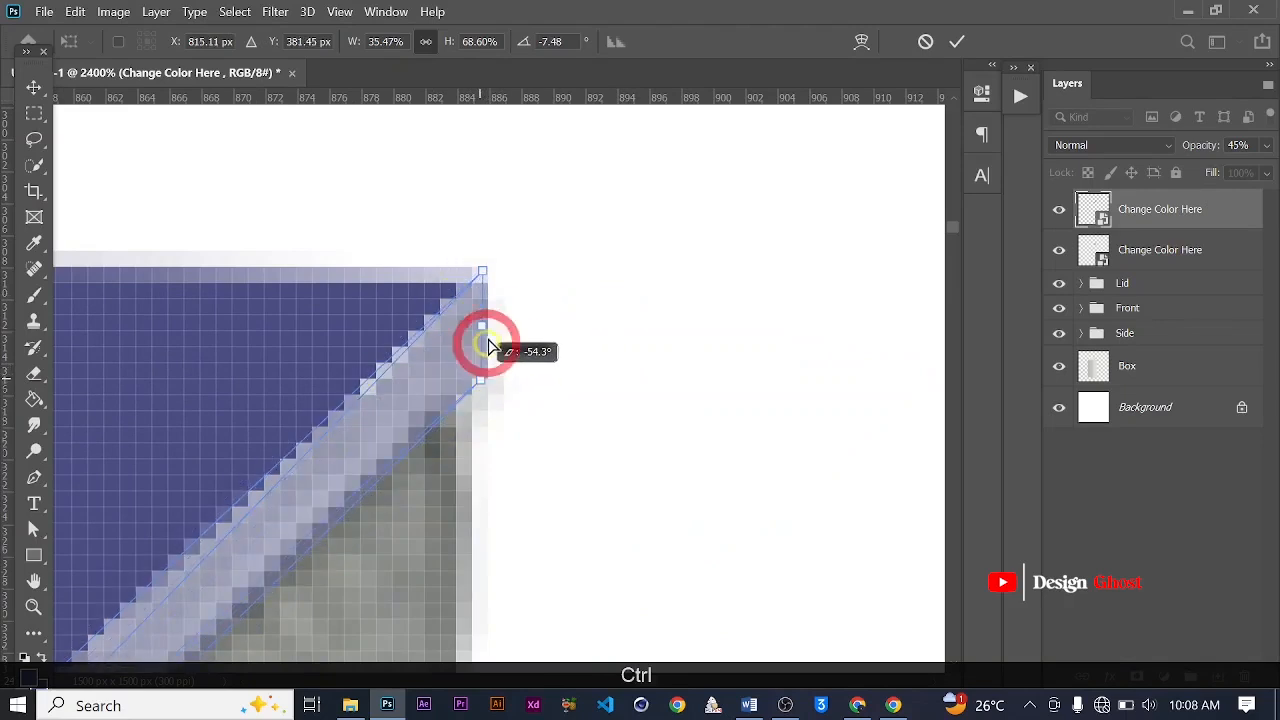
{"action": "left_click_drag", "start_coordinate": [484, 272], "coordinate": [485, 269]}
Fit the distorted layer's lower corners to the base of the lid's thin edge and apply the transform
{"action": "scroll", "coordinate": [485, 269], "scroll_direction": "down", "scroll_amount": 4}
{"action": "left_click_drag", "start_coordinate": [684, 496], "coordinate": [817, 286]}
{"action": "left_click_drag", "start_coordinate": [604, 376], "coordinate": [797, 254]}
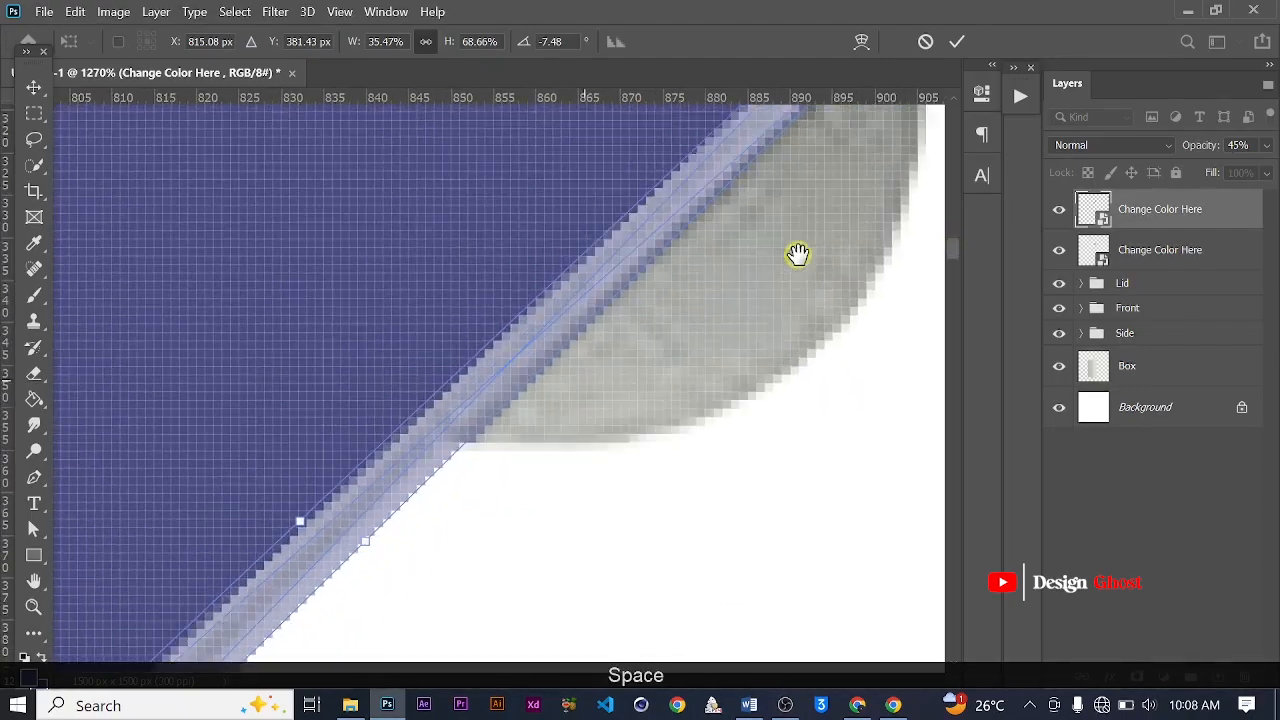
{"action": "scroll", "coordinate": [795, 254], "scroll_direction": "down", "scroll_amount": 2}
{"action": "left_click_drag", "start_coordinate": [634, 410], "coordinate": [754, 161]}
{"action": "left_click_drag", "start_coordinate": [383, 620], "coordinate": [520, 349]}
{"action": "mouse_move", "coordinate": [263, 435]}
{"action": "left_mouse_down"}
{"action": "mouse_move", "coordinate": [449, 386]}
{"action": "mouse_move", "coordinate": [735, 340]}
{"action": "left_mouse_up"}
{"action": "scroll", "coordinate": [735, 340], "scroll_direction": "up", "scroll_amount": 6}
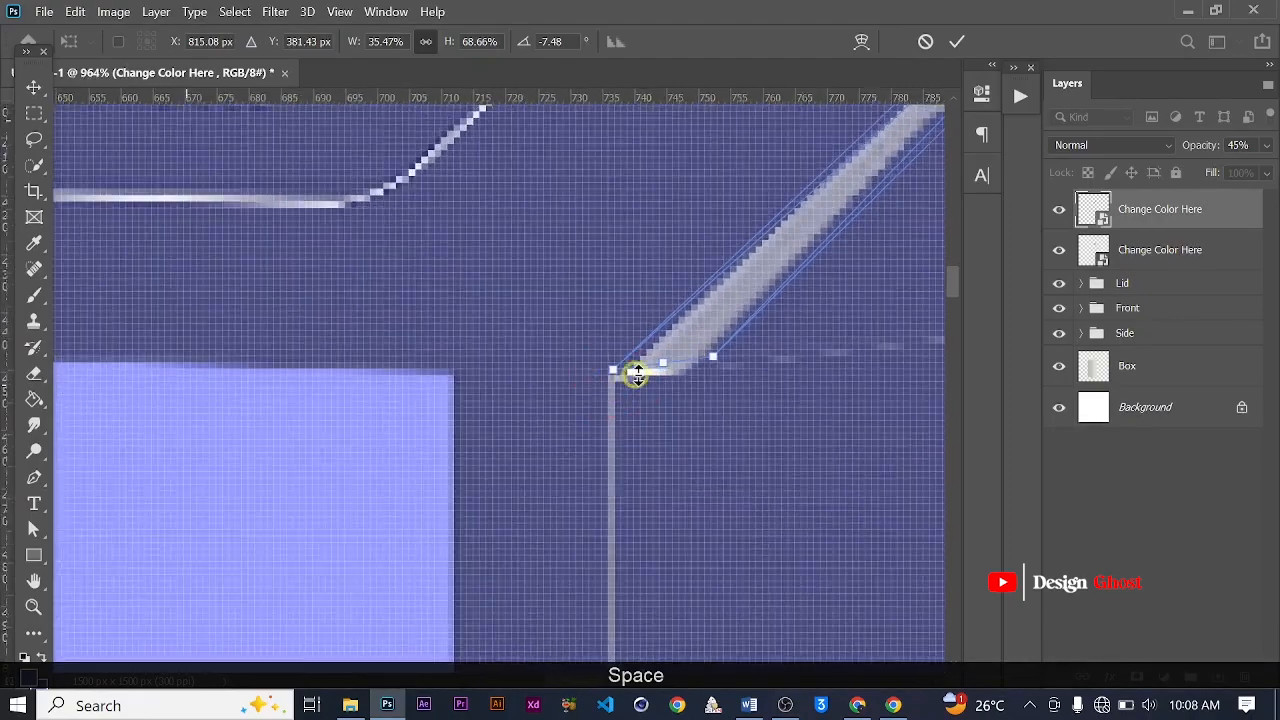
{"action": "left_click_drag", "start_coordinate": [803, 340], "coordinate": [797, 376]}
{"action": "left_click_drag", "start_coordinate": [593, 368], "coordinate": [596, 380]}
{"action": "scroll", "coordinate": [671, 376], "scroll_direction": "down", "scroll_amount": 10}
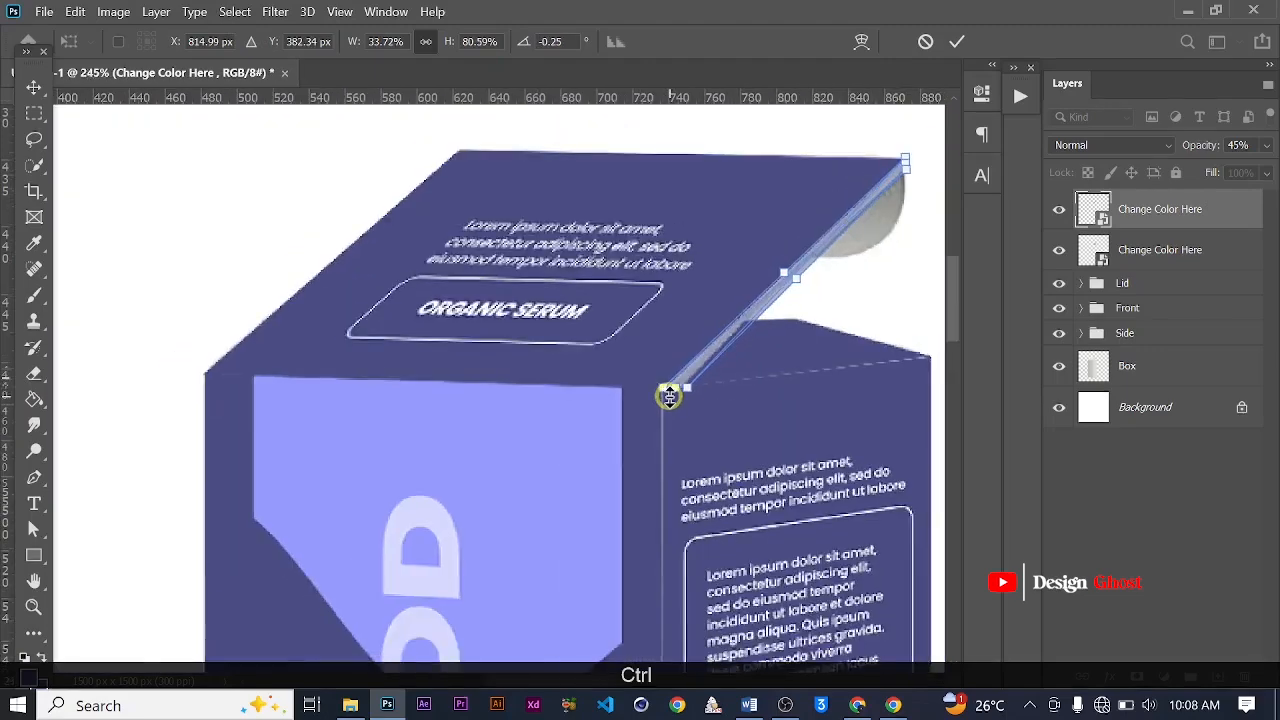
{"action": "scroll", "coordinate": [669, 396], "scroll_direction": "down", "scroll_amount": 2}
{"action": "left_click", "coordinate": [955, 42]}
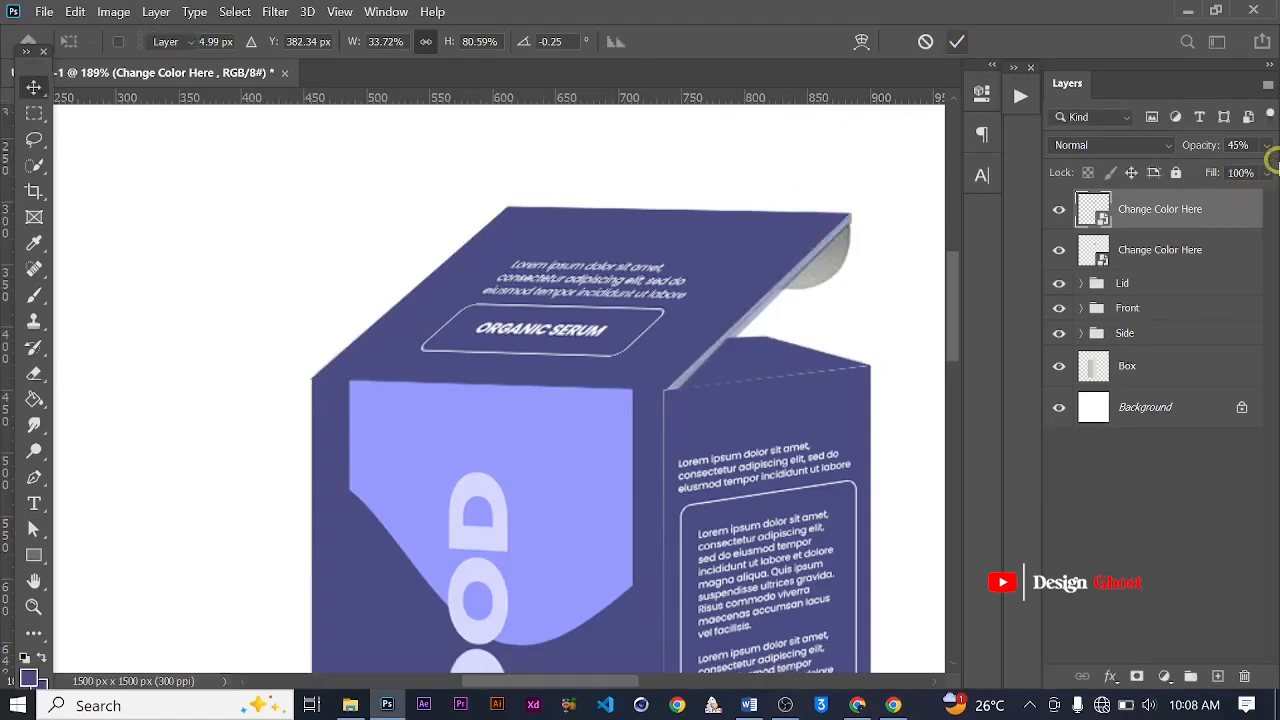
Set the opacity of the top Change Color Here layer to 100%
{"action": "left_click", "coordinate": [1266, 145]}
{"action": "left_click", "coordinate": [1149, 213]}
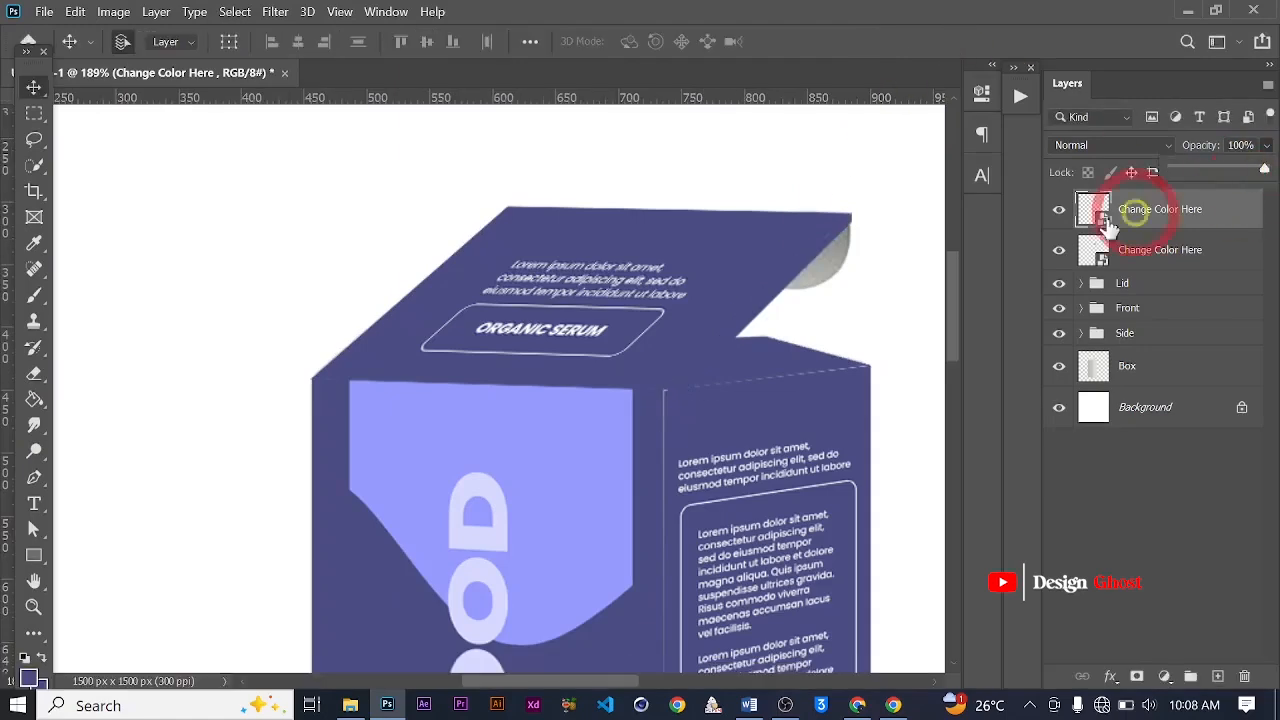
{"action": "scroll", "coordinate": [793, 320], "scroll_direction": "down", "scroll_amount": 5}
{"action": "scroll", "coordinate": [824, 303], "scroll_direction": "up", "scroll_amount": 4}
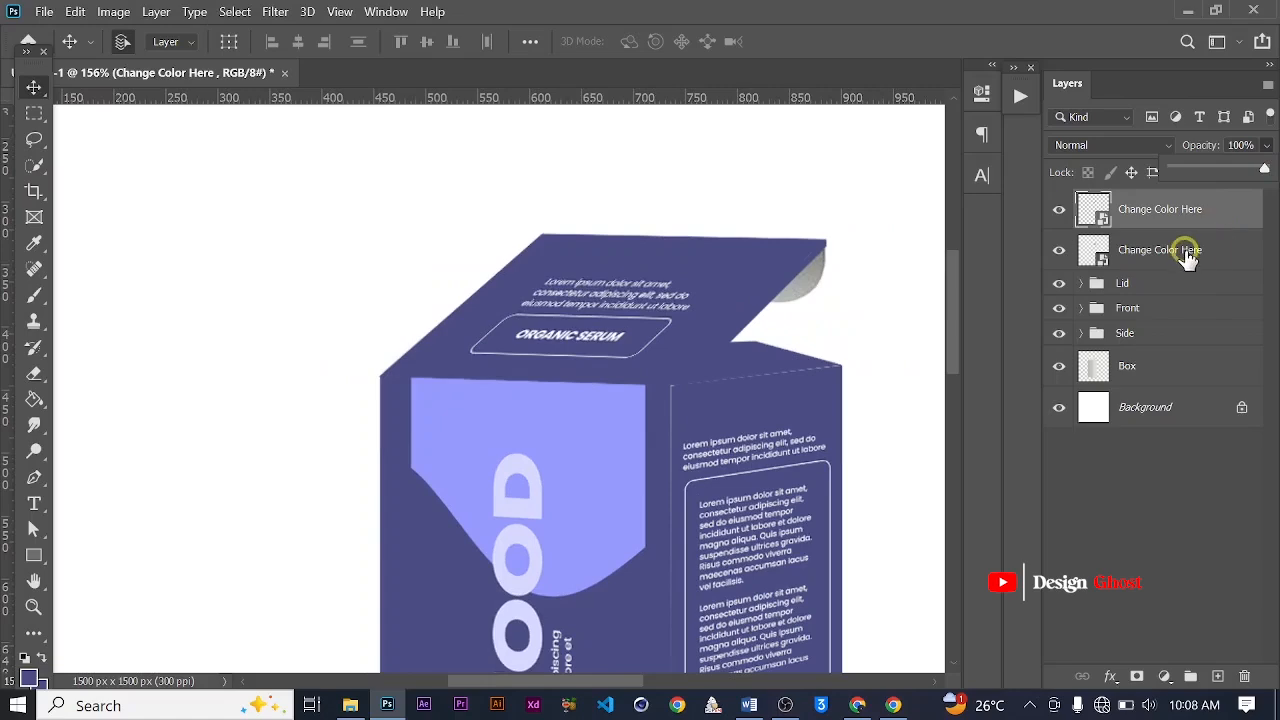
Group the two Change Color Here layers and name the group Change Color
{"action": "left_click", "coordinate": [1188, 256], "text": "shift"}
{"action": "scroll", "coordinate": [848, 237], "scroll_direction": "up", "scroll_amount": 2}
{"action": "left_click_drag", "start_coordinate": [848, 237], "coordinate": [737, 337]}
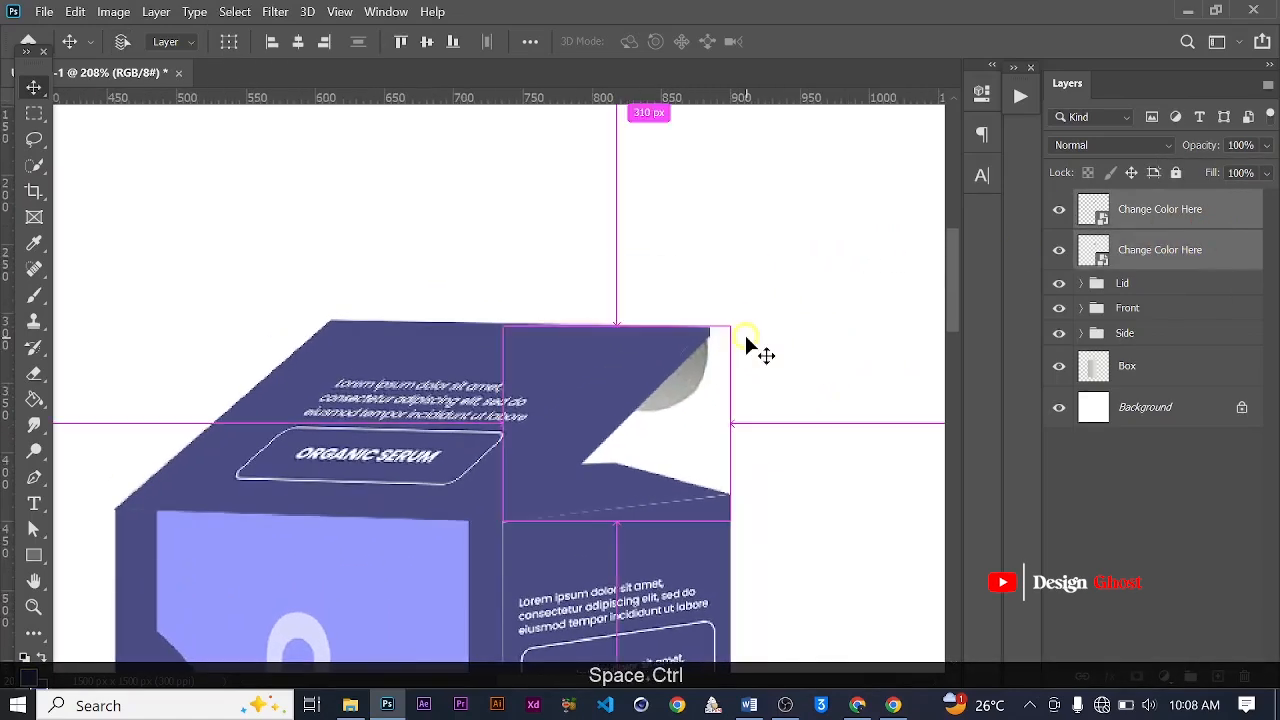
{"action": "key", "text": "ctrl+g"}
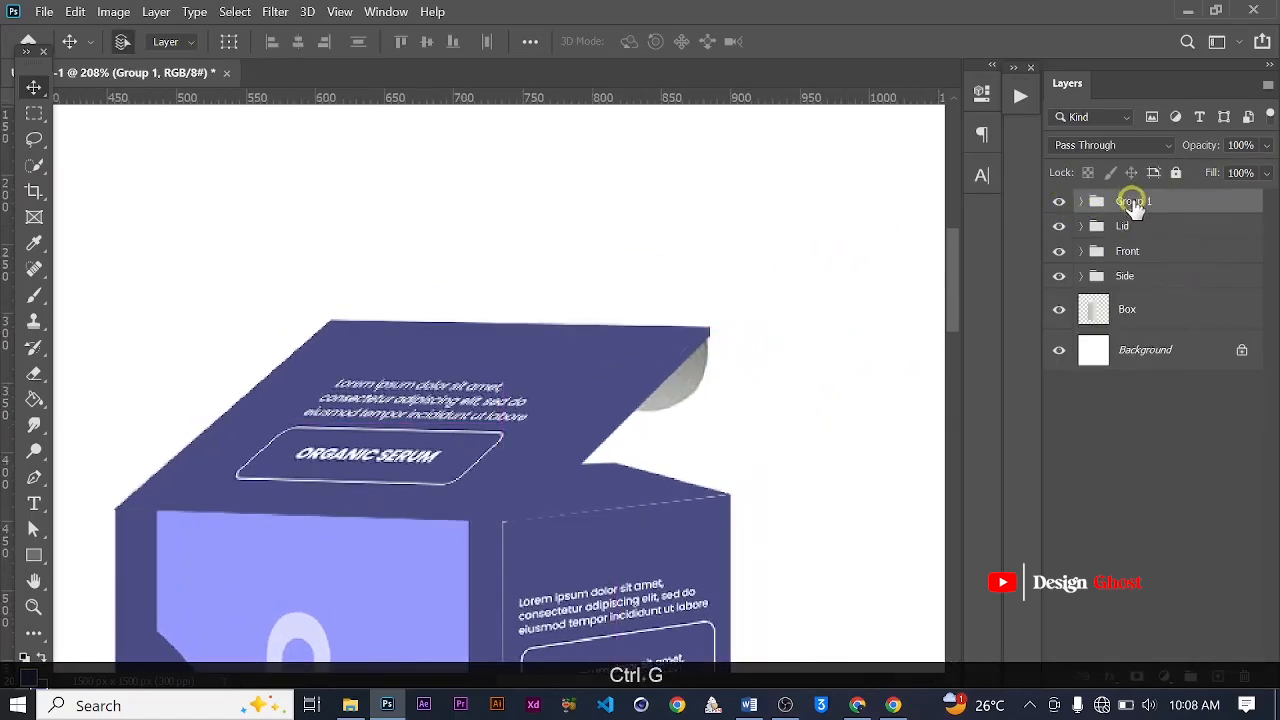
{"action": "double_click", "coordinate": [1133, 202]}
{"action": "type", "text": "C"}
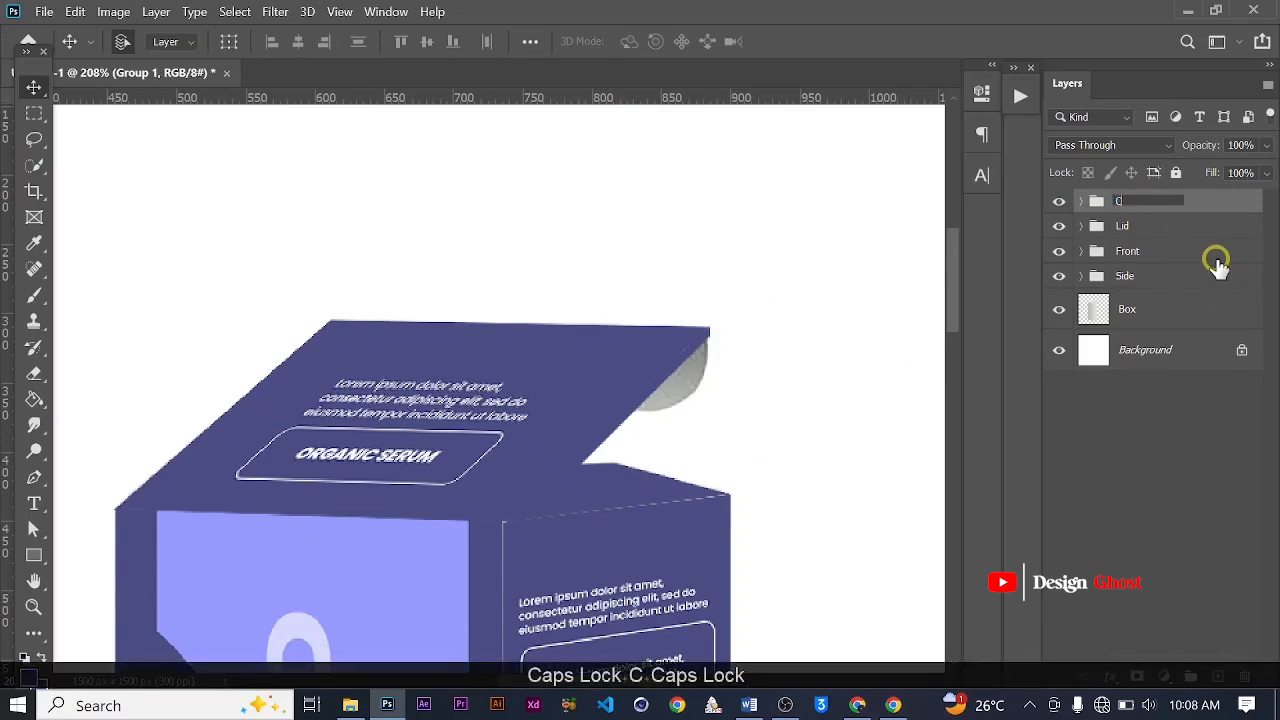
{"action": "type", "text": "hange Color"}
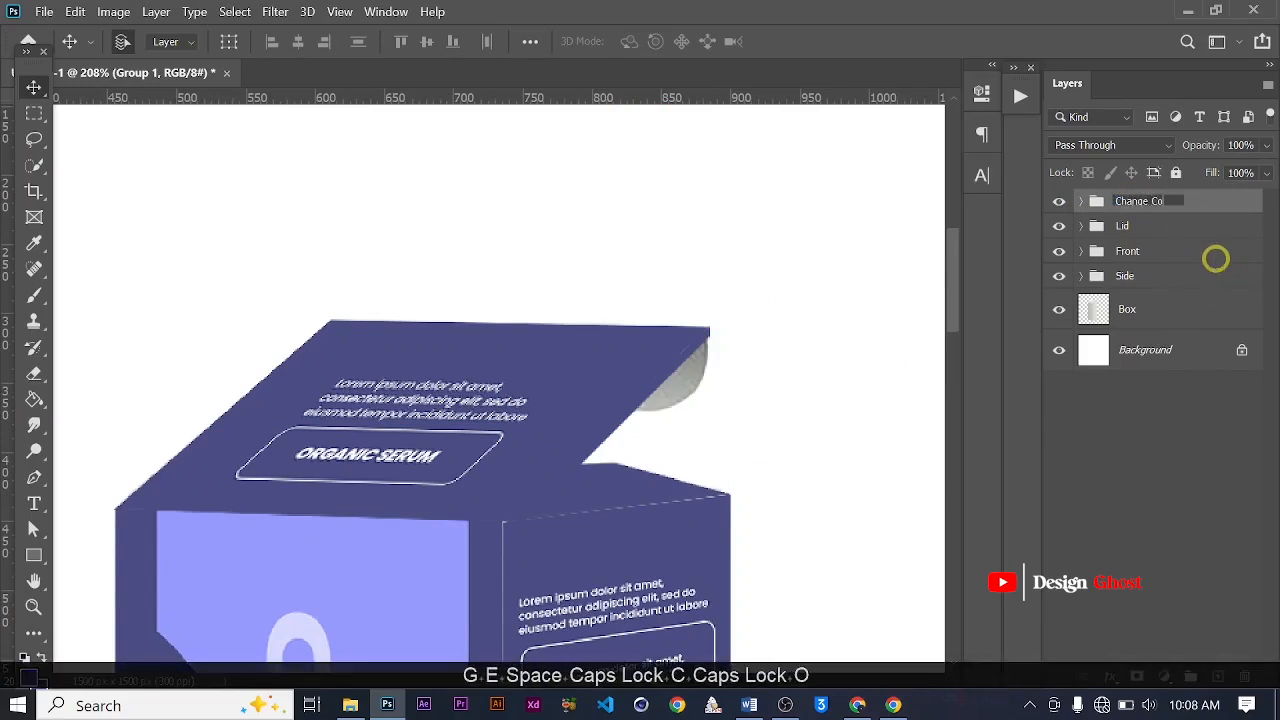
{"action": "key", "text": "Return"}
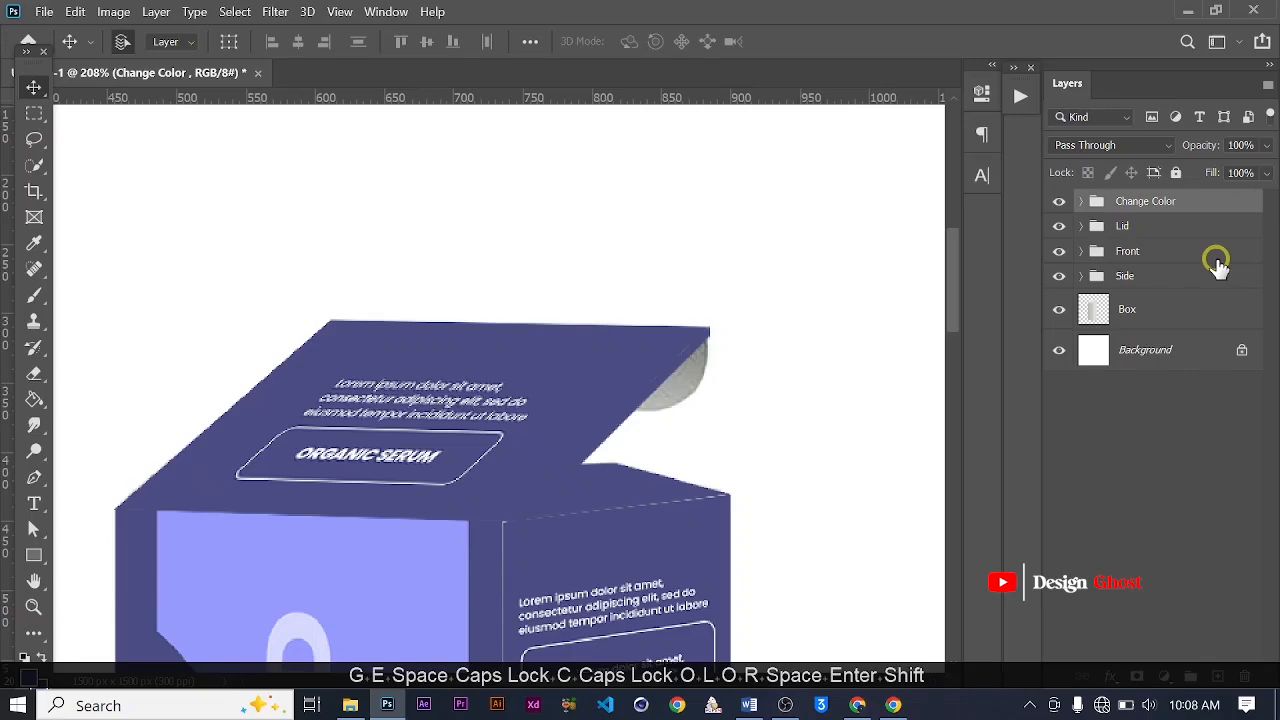
Select the Box layer and hide the Change Color group to expose the whole grey flap beneath the lid for tracing with the Pen tool
{"action": "scroll", "coordinate": [603, 373], "scroll_direction": "up", "scroll_amount": 5}
{"action": "left_click", "coordinate": [785, 386]}
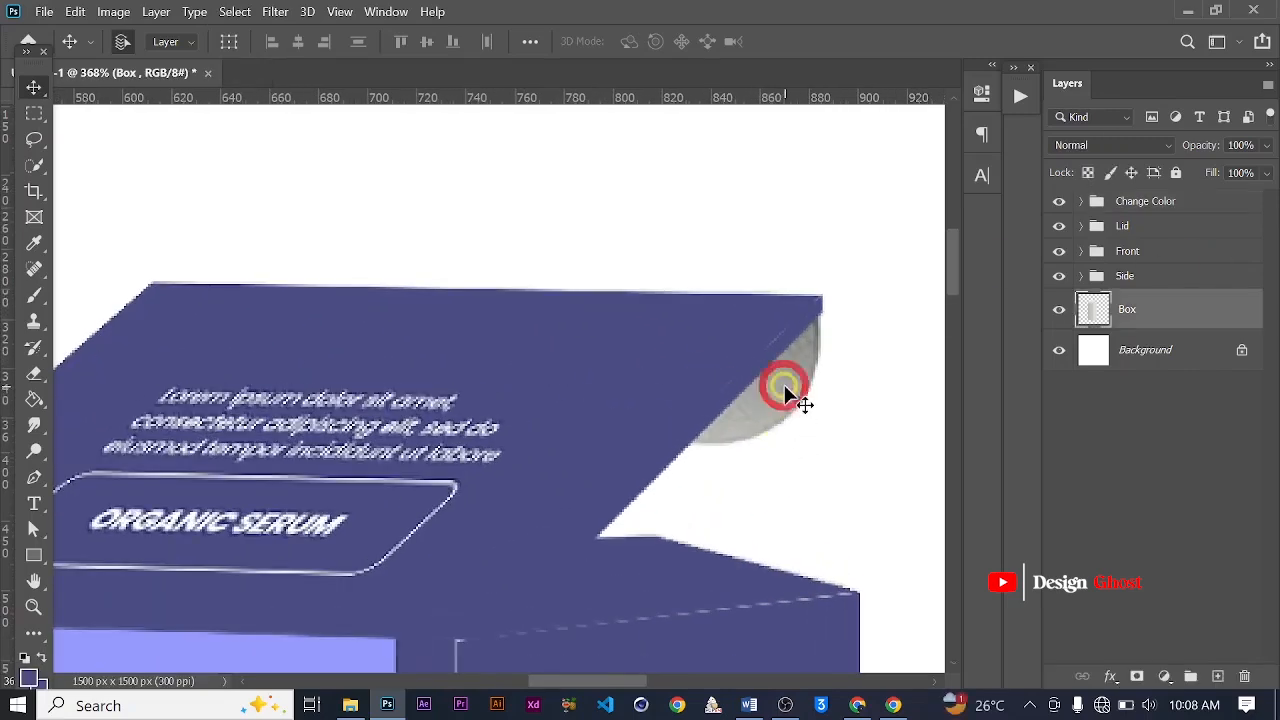
{"action": "scroll", "coordinate": [709, 410], "scroll_direction": "up", "scroll_amount": 1}
{"action": "scroll", "coordinate": [712, 410], "scroll_direction": "down", "scroll_amount": 2}
{"action": "scroll", "coordinate": [775, 400], "scroll_direction": "down", "scroll_amount": 1}
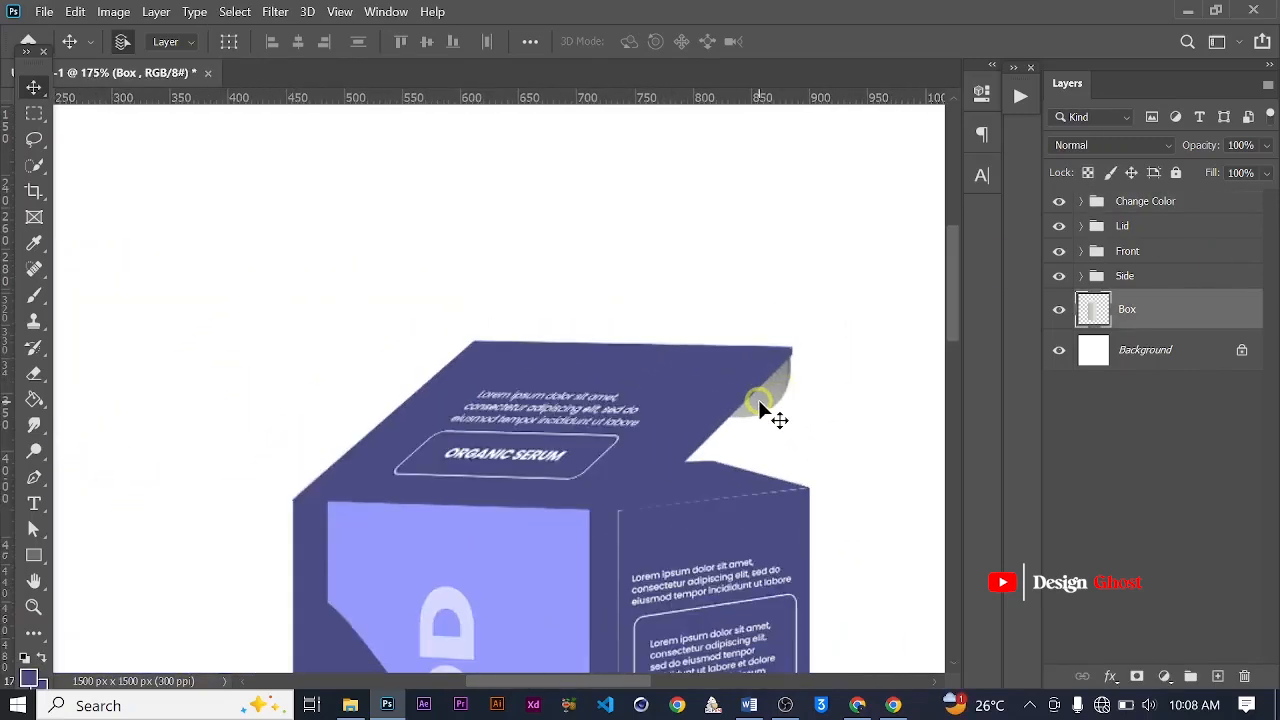
{"action": "scroll", "coordinate": [771, 406], "scroll_direction": "up", "scroll_amount": 1}
{"action": "scroll", "coordinate": [577, 451], "scroll_direction": "up", "scroll_amount": 1}
{"action": "key", "text": "space"}
{"action": "scroll", "coordinate": [647, 428], "scroll_direction": "up", "scroll_amount": 2}
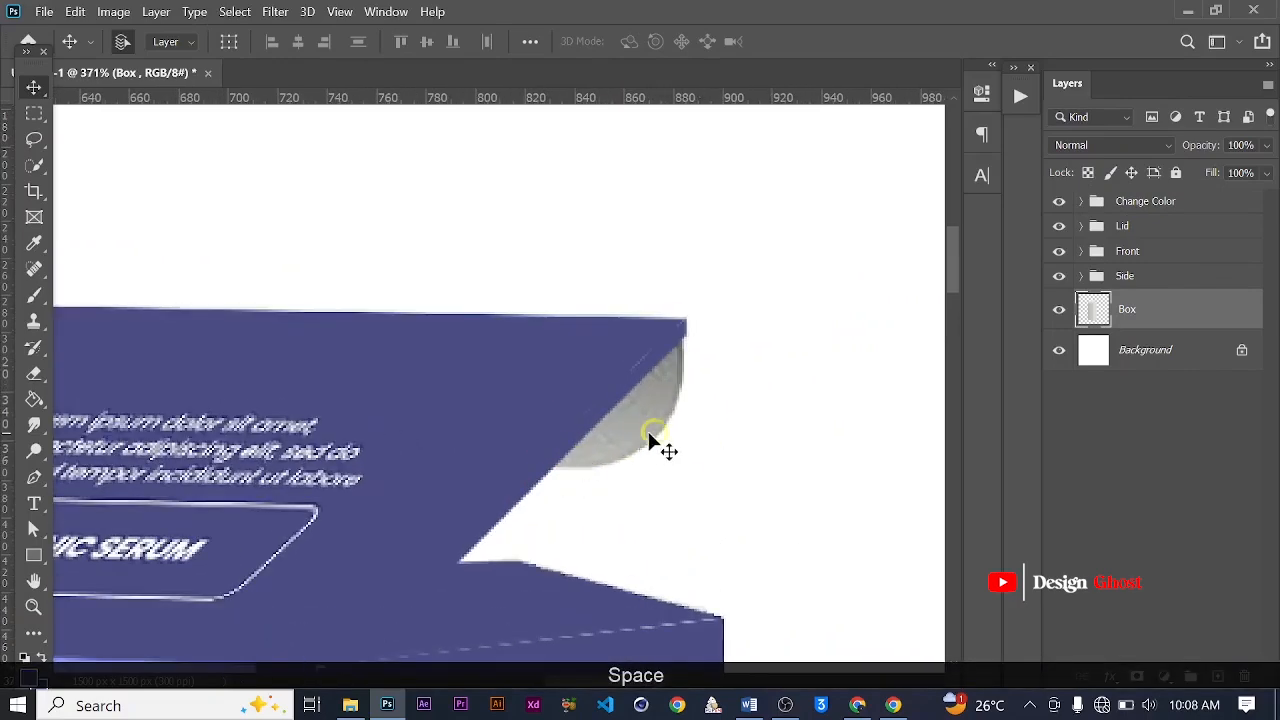
{"action": "key", "text": "p"}
{"action": "scroll", "coordinate": [660, 430], "scroll_direction": "up", "scroll_amount": 2}
{"action": "scroll", "coordinate": [667, 428], "scroll_direction": "up", "scroll_amount": 1}
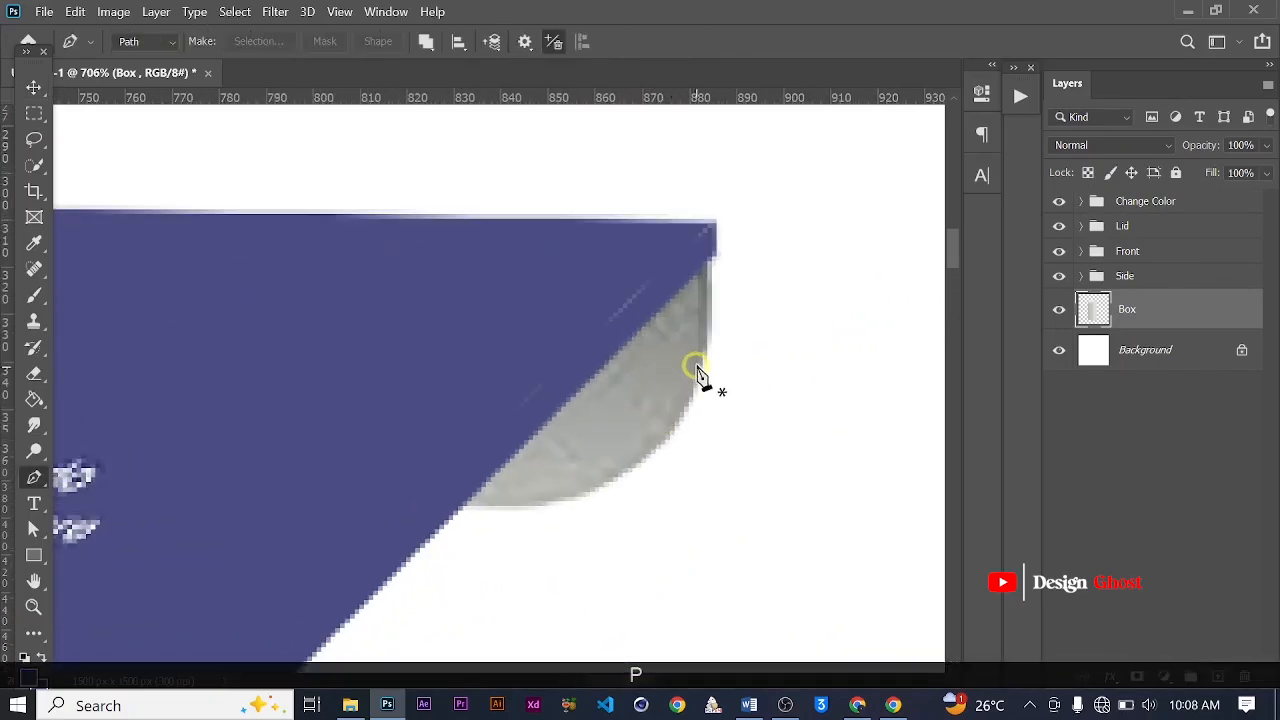
{"action": "scroll", "coordinate": [694, 366], "scroll_direction": "up", "scroll_amount": 1}
{"action": "scroll", "coordinate": [729, 340], "scroll_direction": "up", "scroll_amount": 2}
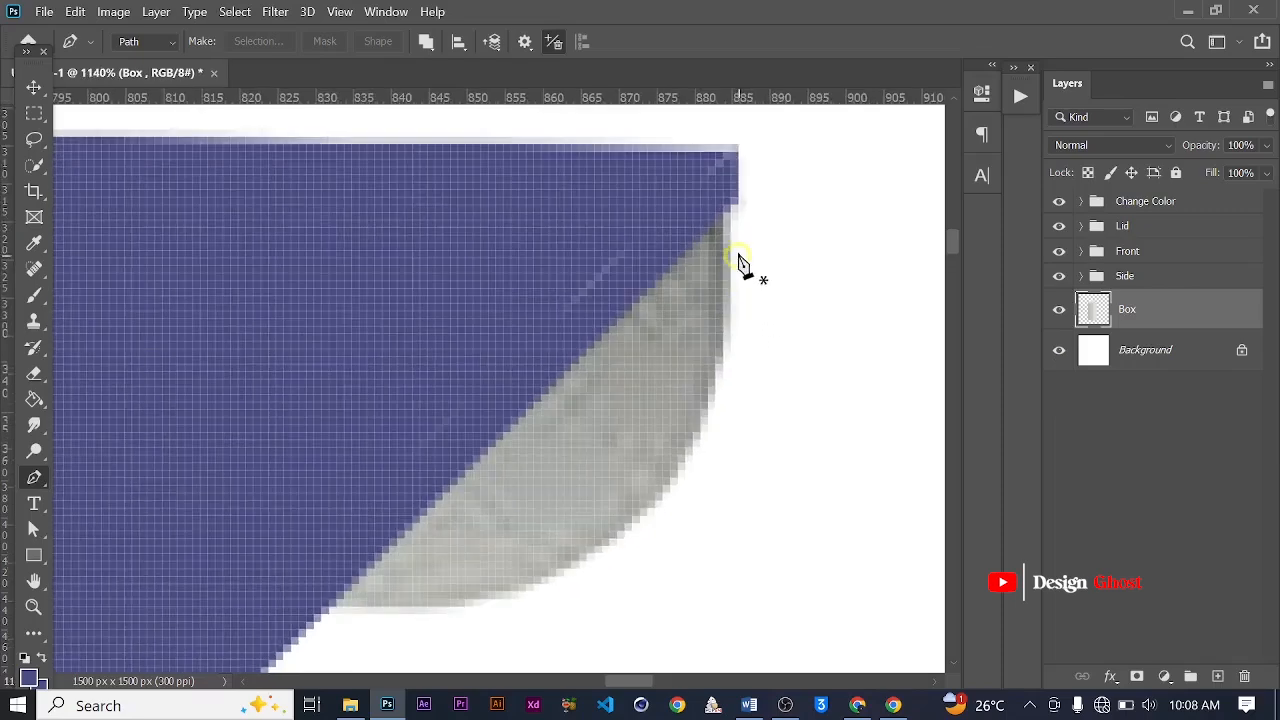
{"action": "left_click", "coordinate": [1058, 203]}
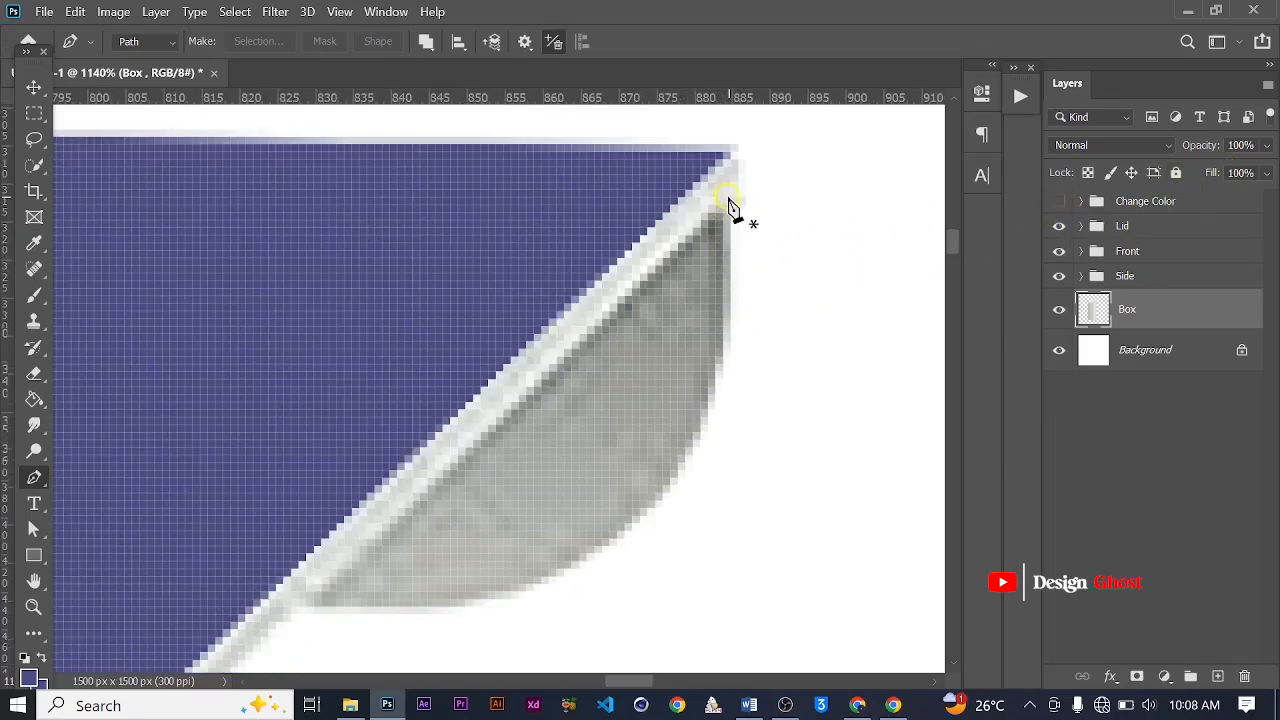
Trace the grey flap with a closed Pen path along its straight and curved edges, and convert it to a selection with 0 feather
{"action": "left_click", "coordinate": [299, 606]}
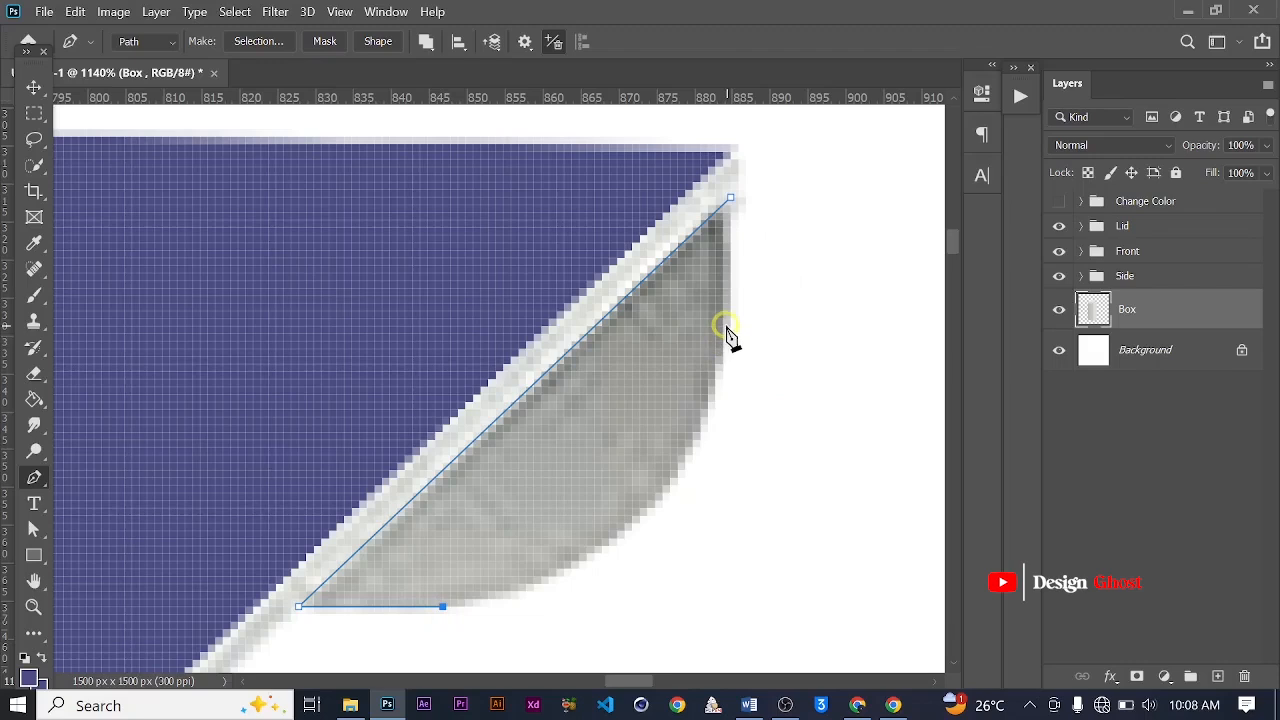
{"action": "left_click_drag", "start_coordinate": [724, 327], "coordinate": [743, 129]}
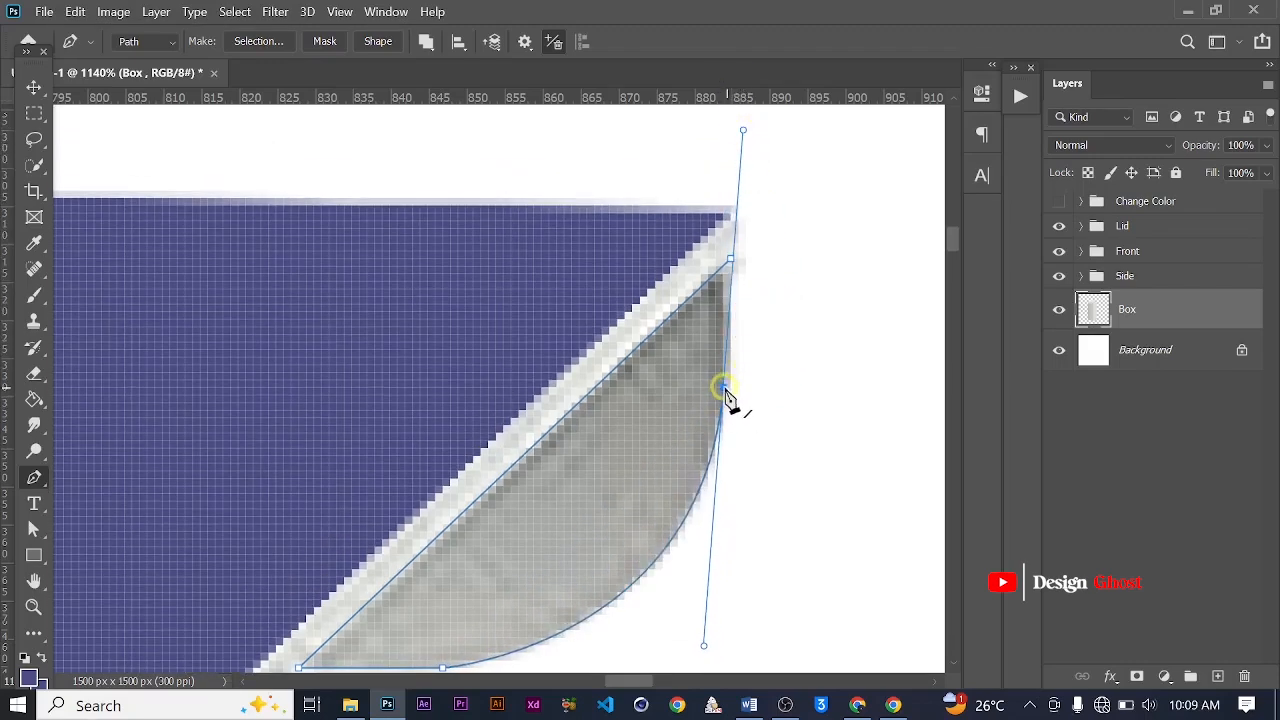
{"action": "left_click", "coordinate": [724, 388]}
{"action": "left_click", "coordinate": [729, 266], "text": "alt"}
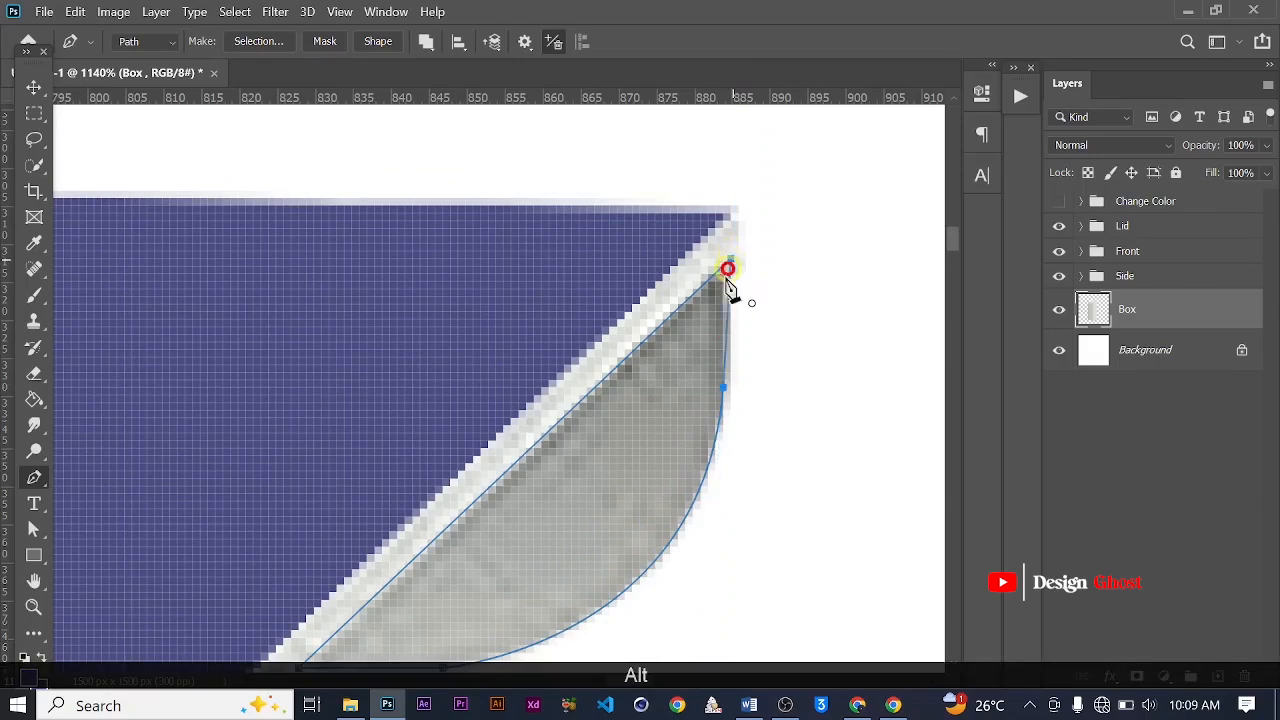
{"action": "right_click", "coordinate": [652, 466]}
{"action": "left_click", "coordinate": [752, 90]}
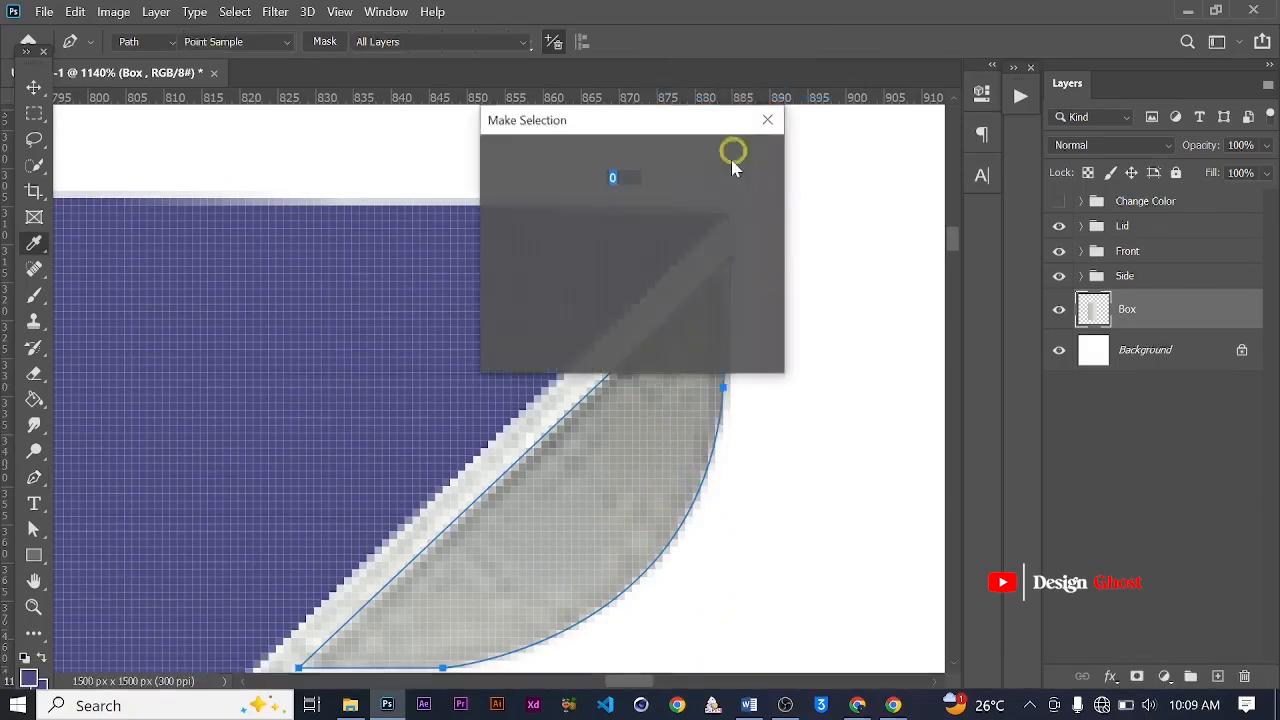
{"action": "left_click", "coordinate": [745, 165]}
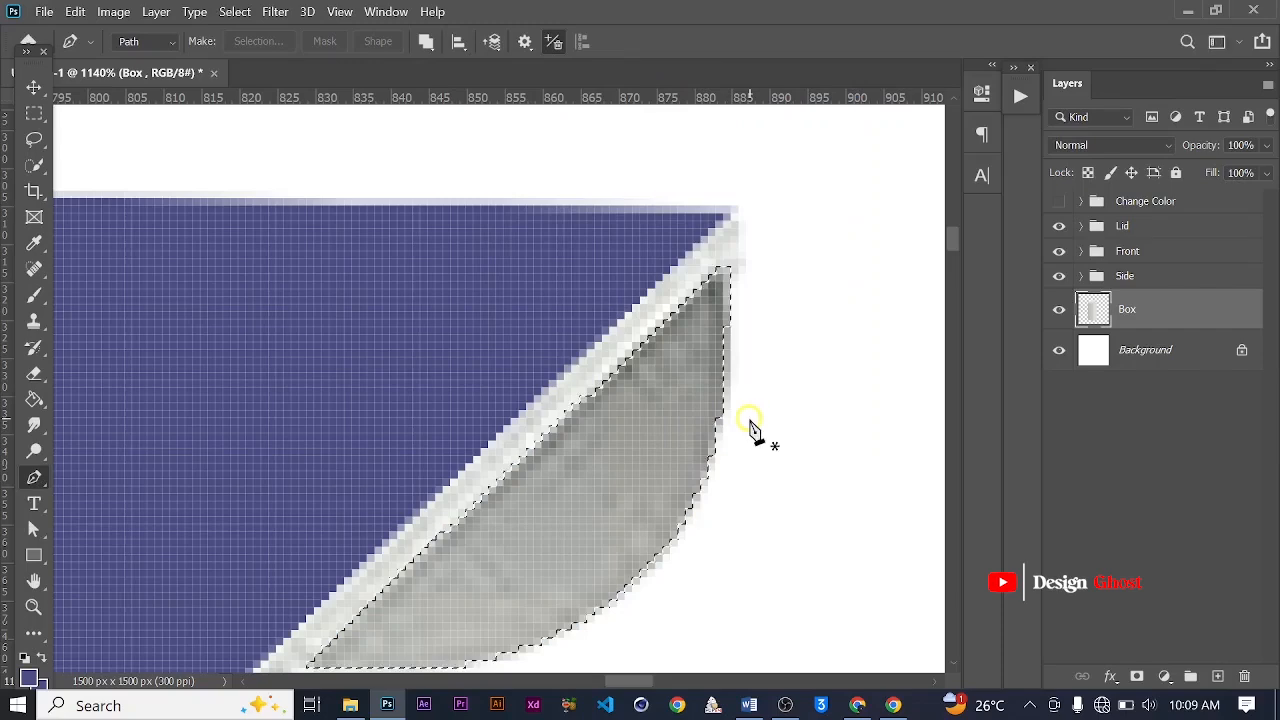
Copy the selected flap from the Box layer, paste it as a new layer, and show the Change Color group again
{"action": "scroll", "coordinate": [676, 432], "scroll_direction": "down", "scroll_amount": 5}
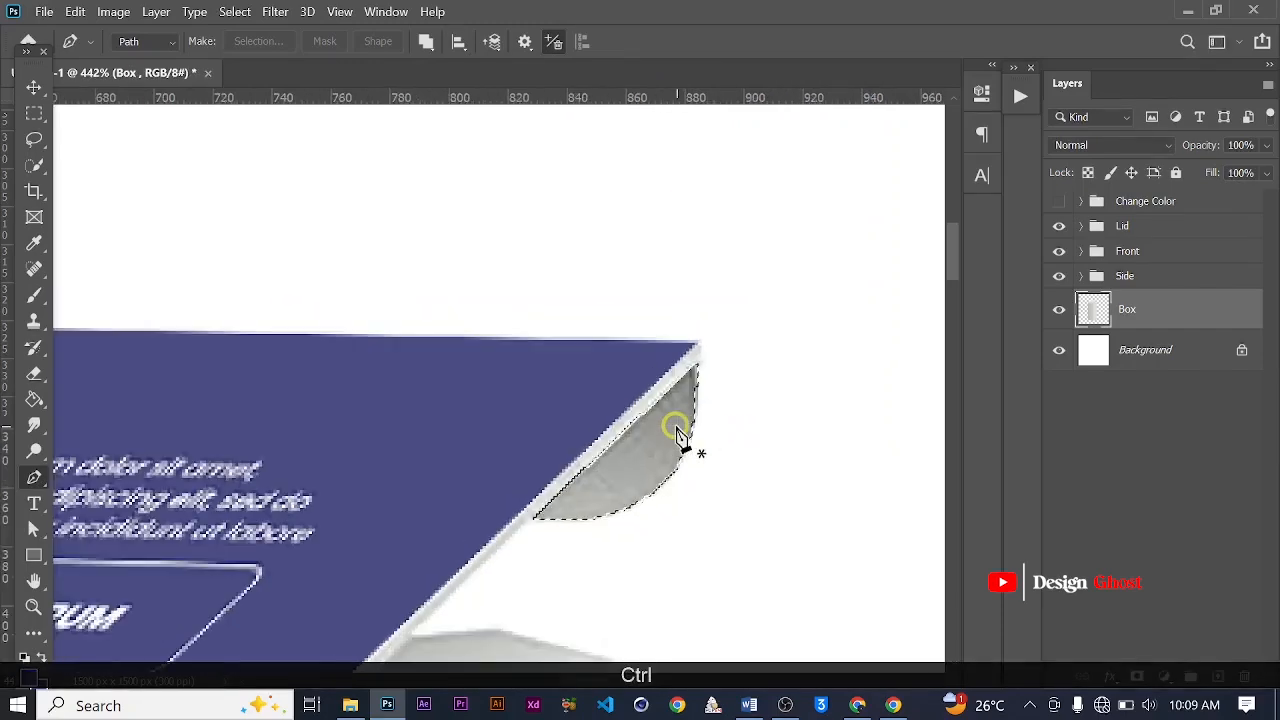
{"action": "key", "text": "ctrl+v"}
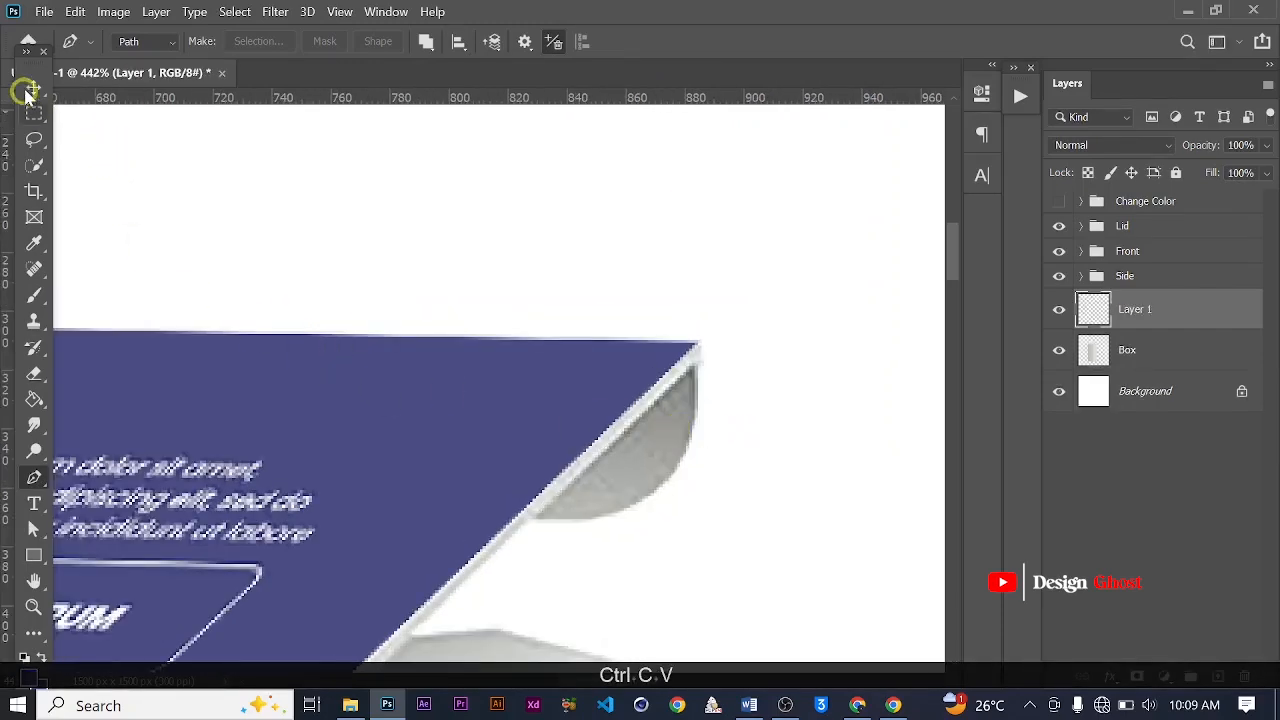
{"action": "left_click", "coordinate": [34, 89]}
{"action": "scroll", "coordinate": [628, 494], "scroll_direction": "down", "scroll_amount": 3}
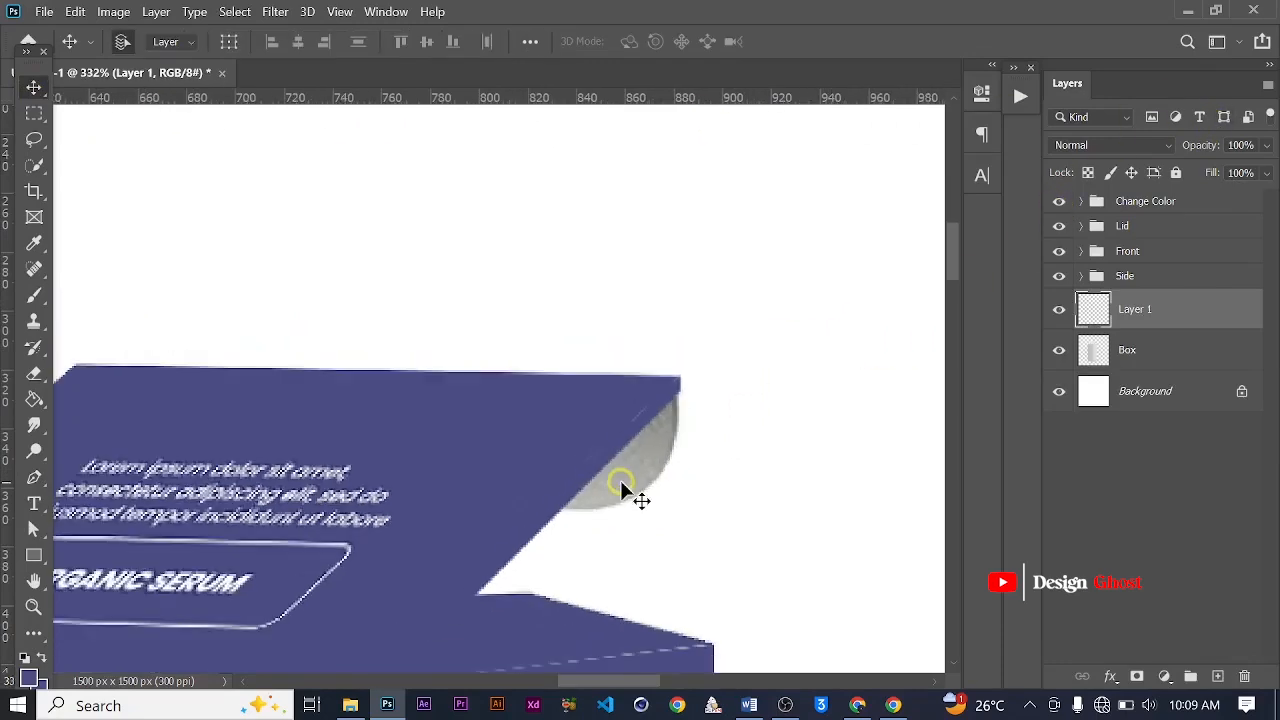
Draw an 88 by 102 px rectangle shape covering the flap and set its stroke width to 0 px
{"action": "left_click", "coordinate": [30, 556]}
{"action": "scroll", "coordinate": [610, 445], "scroll_direction": "down", "scroll_amount": 2}
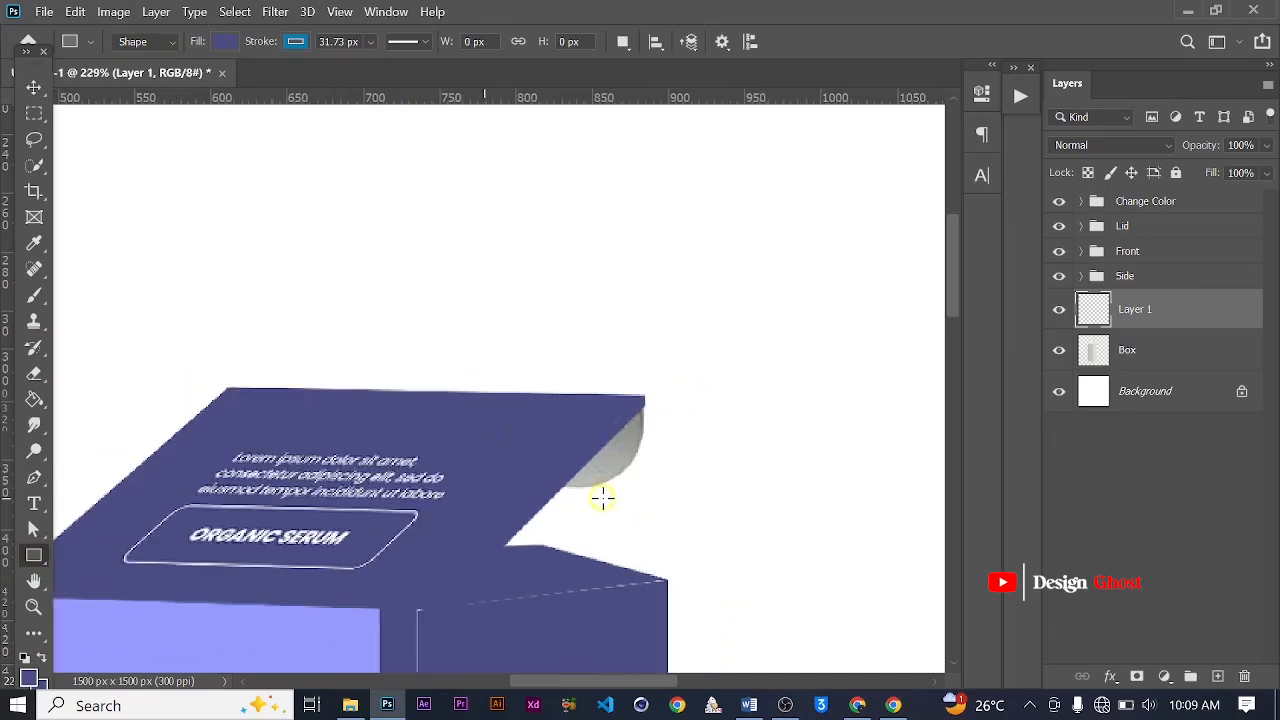
{"action": "left_click_drag", "start_coordinate": [554, 344], "coordinate": [698, 512]}
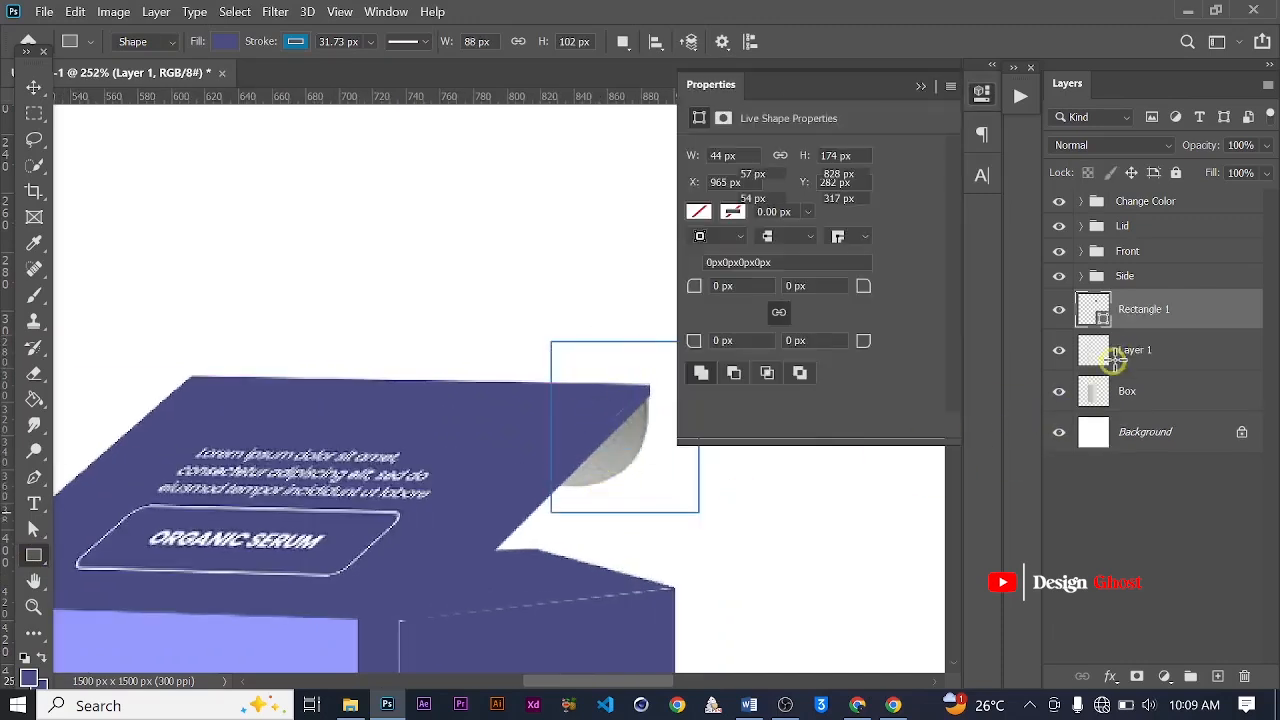
{"action": "left_click", "coordinate": [806, 212]}
{"action": "left_click_drag", "start_coordinate": [714, 231], "coordinate": [718, 232]}
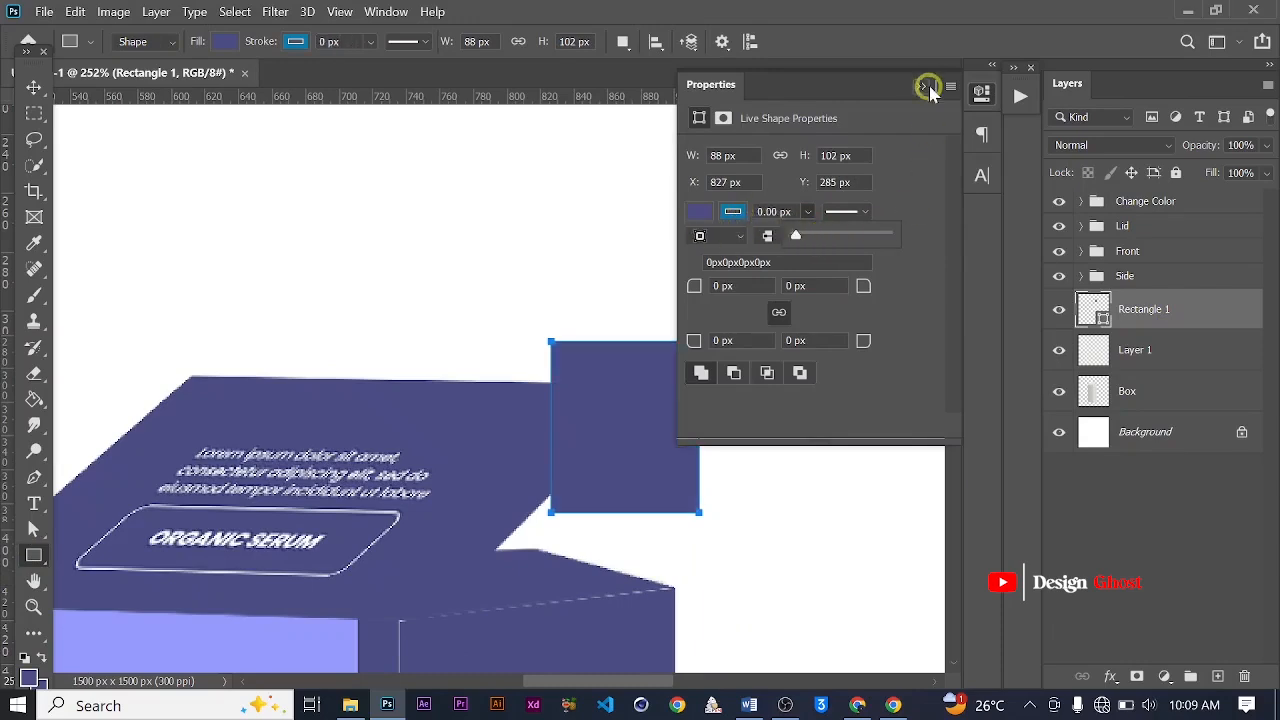
{"action": "left_click", "coordinate": [921, 86]}
Clip the Rectangle 1 shape to the pasted flap on Layer 1 with a clipping mask
{"action": "right_click", "coordinate": [1197, 305]}
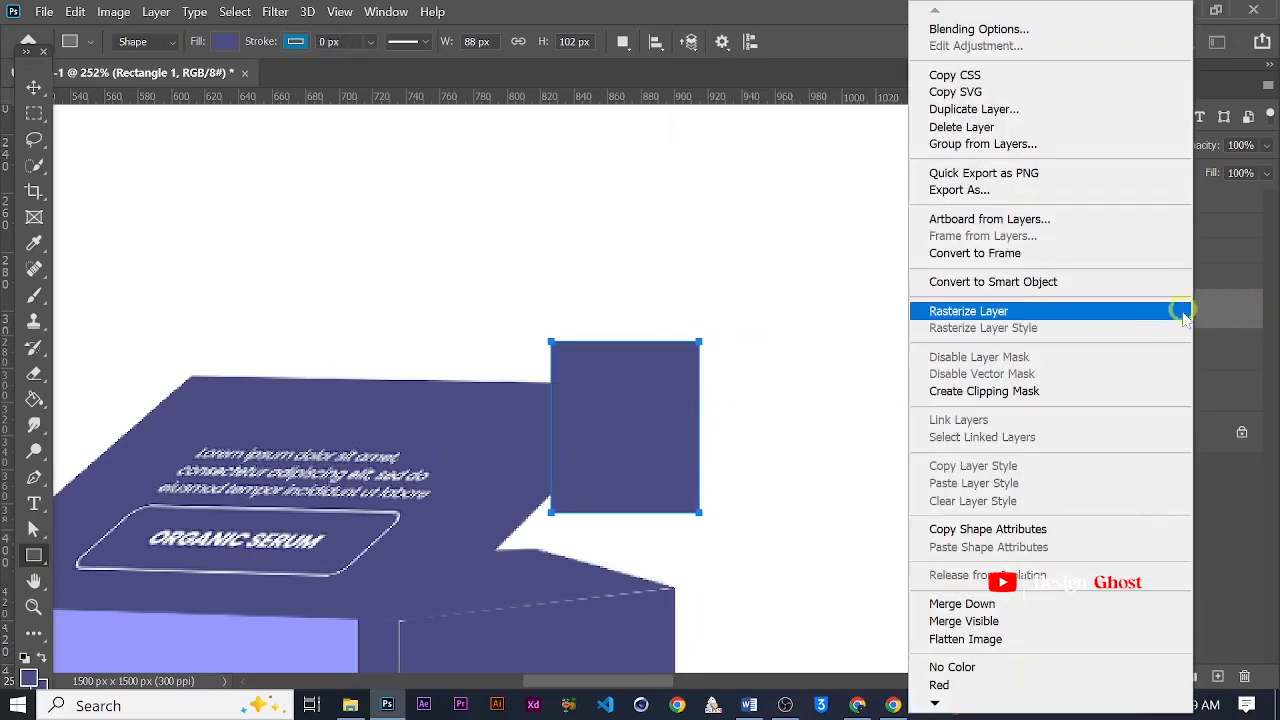
{"action": "left_click", "coordinate": [1052, 393]}
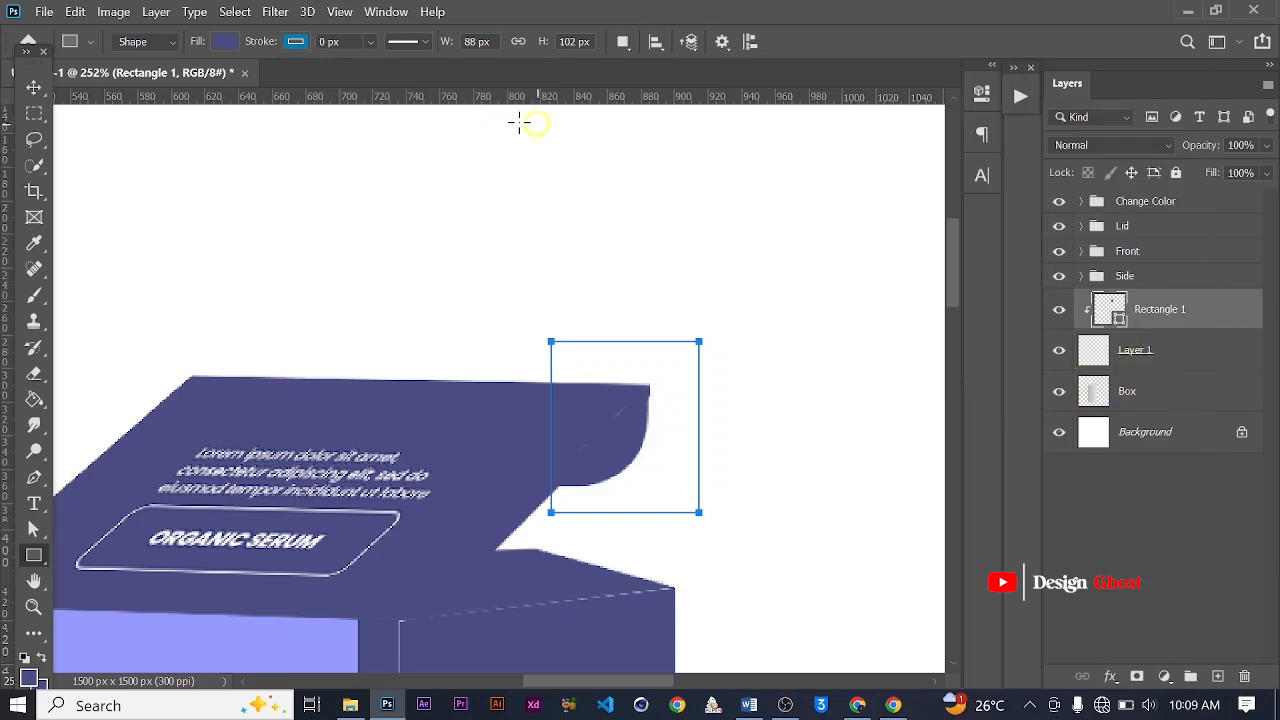
{"action": "left_click", "coordinate": [33, 88]}
{"action": "scroll", "coordinate": [951, 306], "scroll_direction": "down", "scroll_amount": 1}
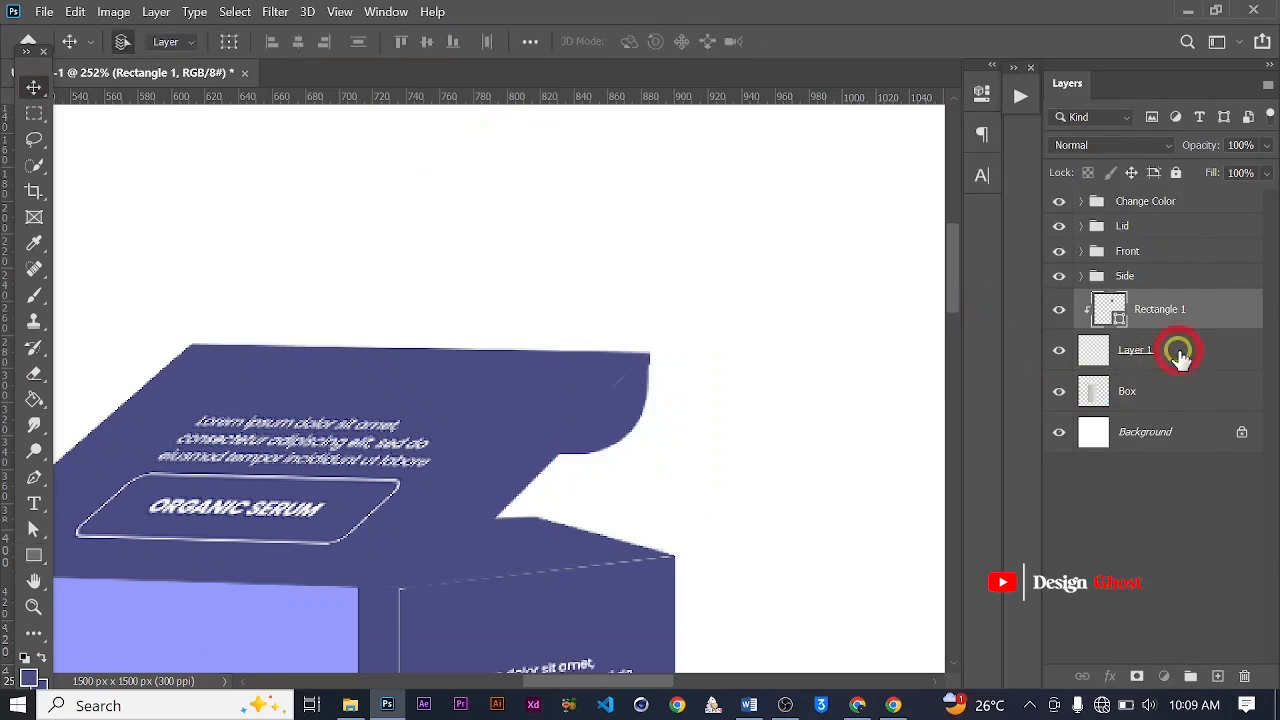
Duplicate Layer 1, place one copy above the Rectangle 1 shape, and set its blend mode to Divide
{"action": "left_click", "coordinate": [1179, 358]}
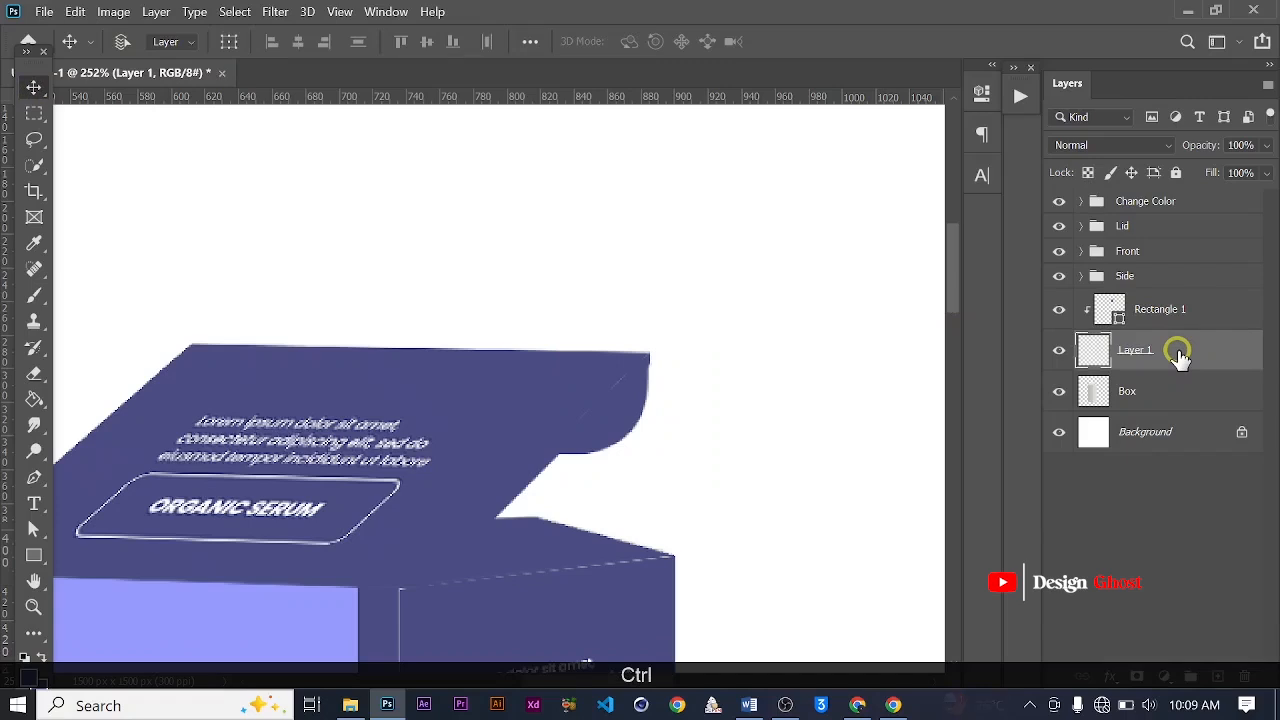
{"action": "key", "text": "ctrl+j"}
{"action": "mouse_move", "coordinate": [1155, 398]}
{"action": "left_mouse_down"}
{"action": "mouse_move", "coordinate": [1186, 277]}
{"action": "mouse_move", "coordinate": [1189, 294]}
{"action": "left_mouse_up"}
{"action": "left_click", "coordinate": [1165, 145]}
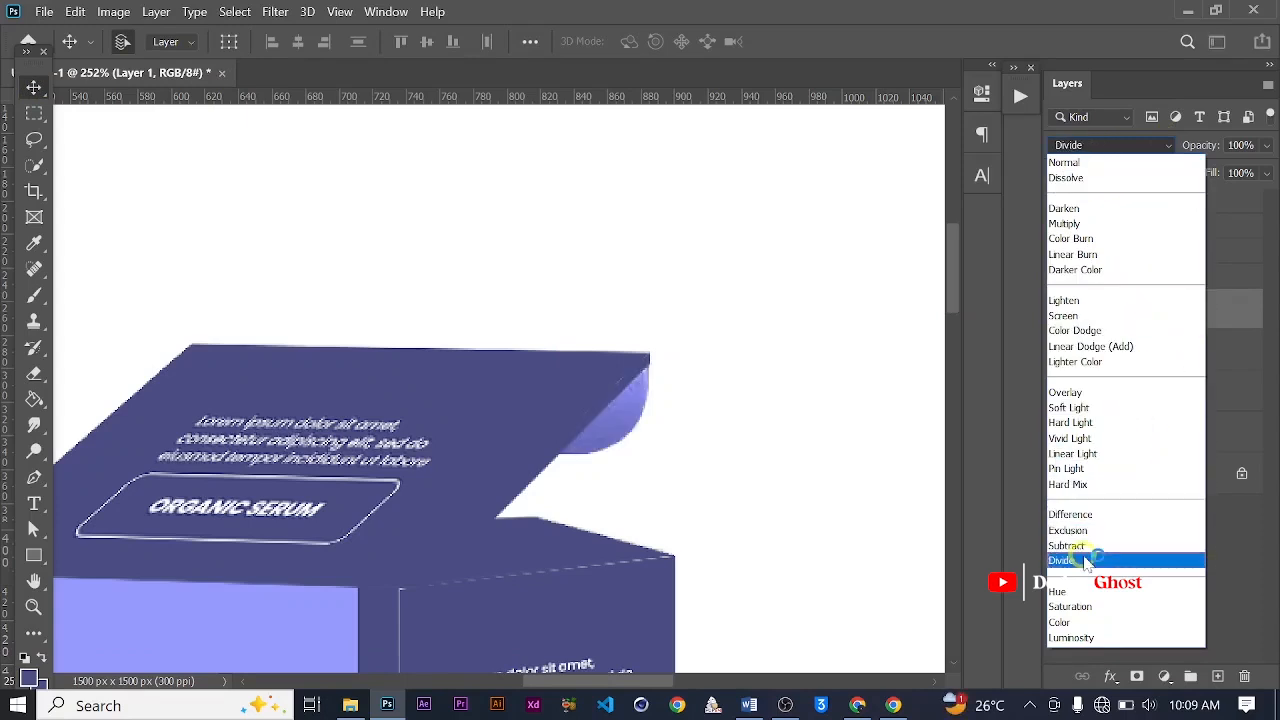
{"action": "left_click", "coordinate": [1086, 561]}
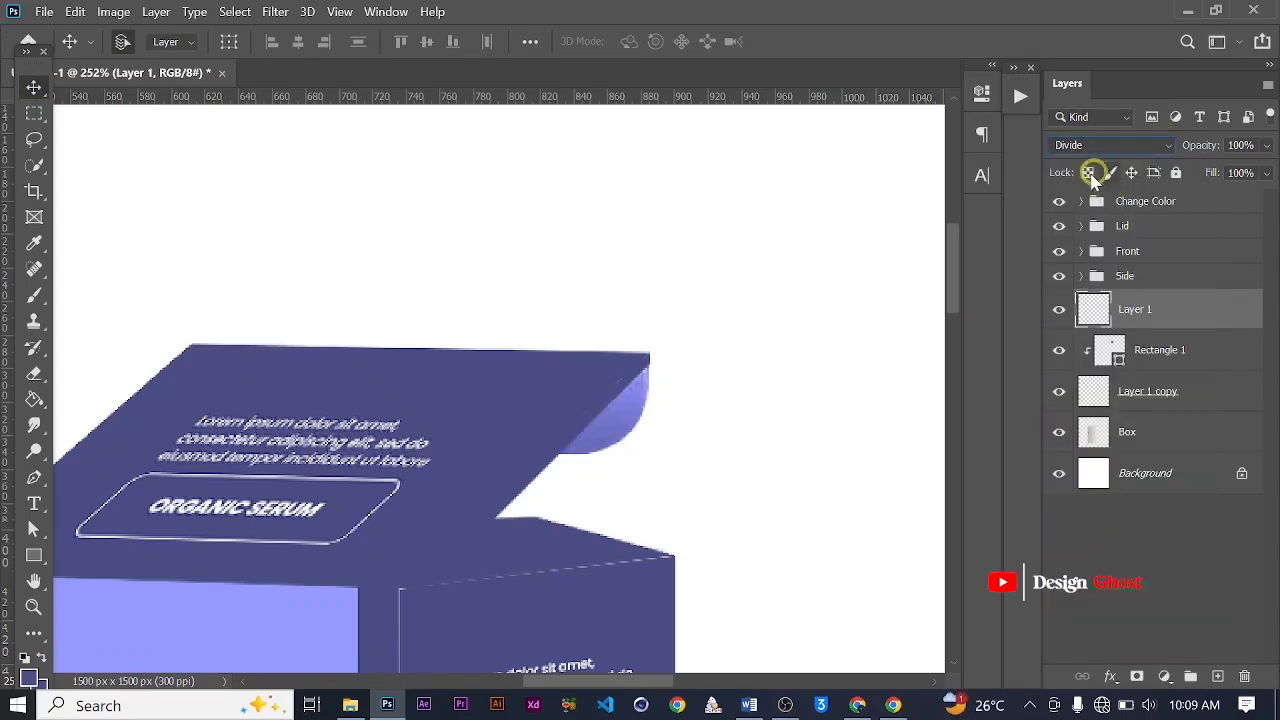
{"action": "key", "text": "Return"}
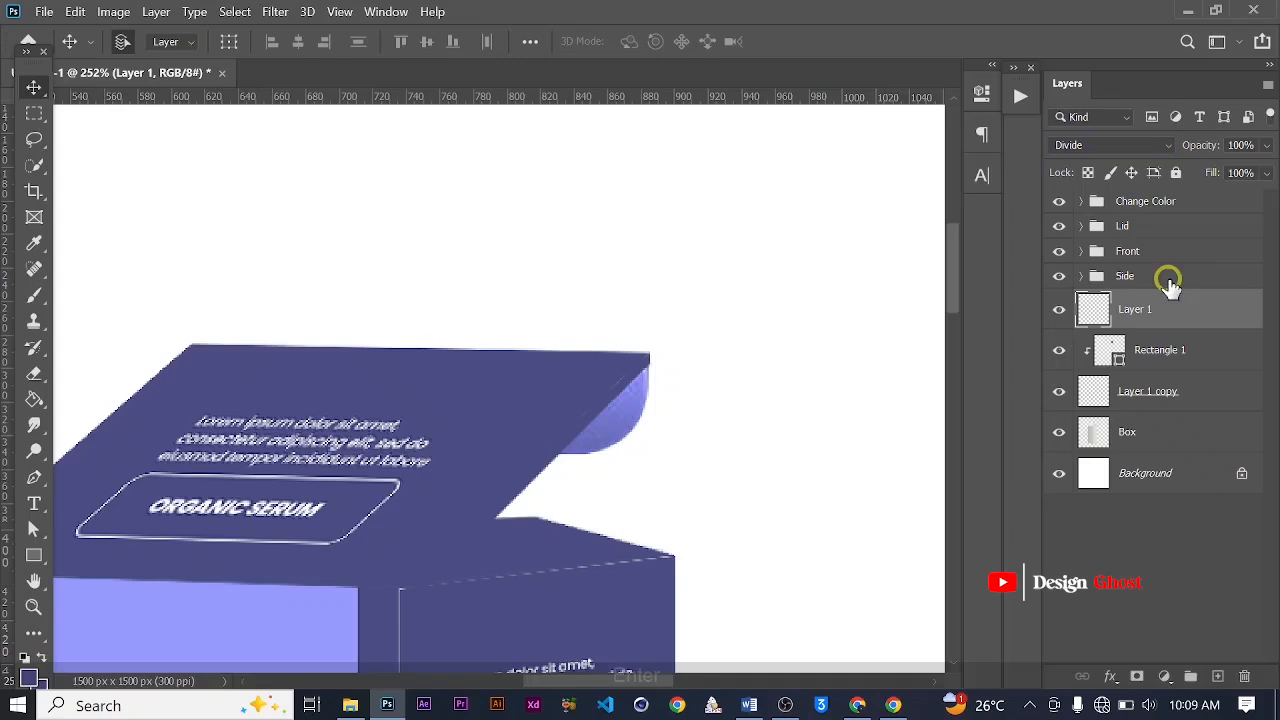
Group Layer 1, Rectangle 1 and Layer 1 copy, and name the group Inside
{"action": "left_click", "coordinate": [1147, 395], "text": "shift"}
{"action": "key", "text": "ctrl+g"}
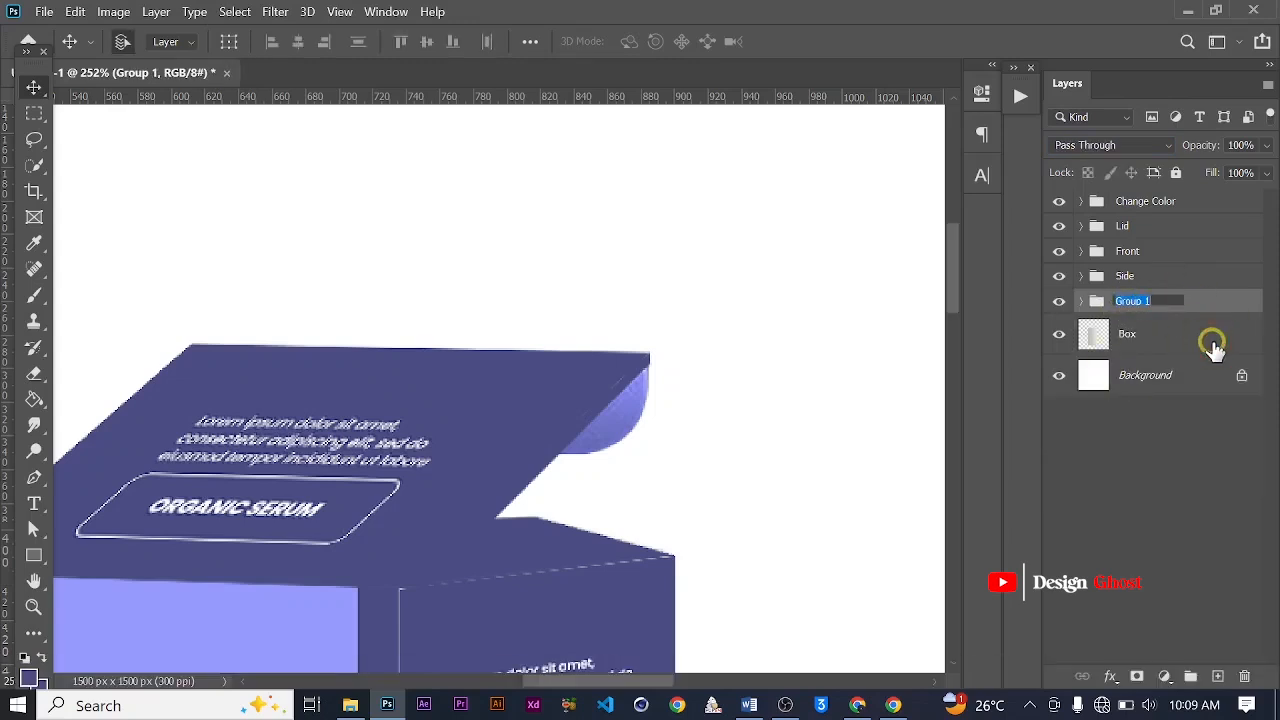
{"action": "type", "text": "Inside"}
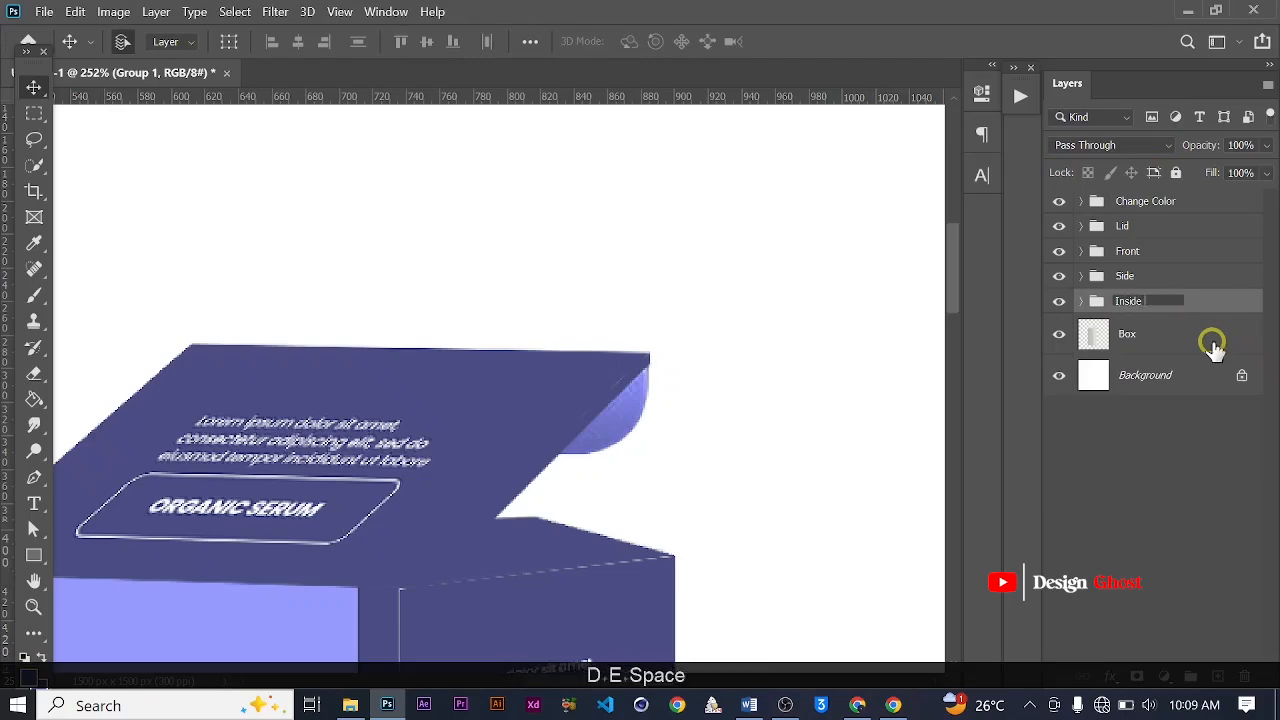
{"action": "key", "text": "Return"}
{"action": "key", "text": "ctrl+0"}
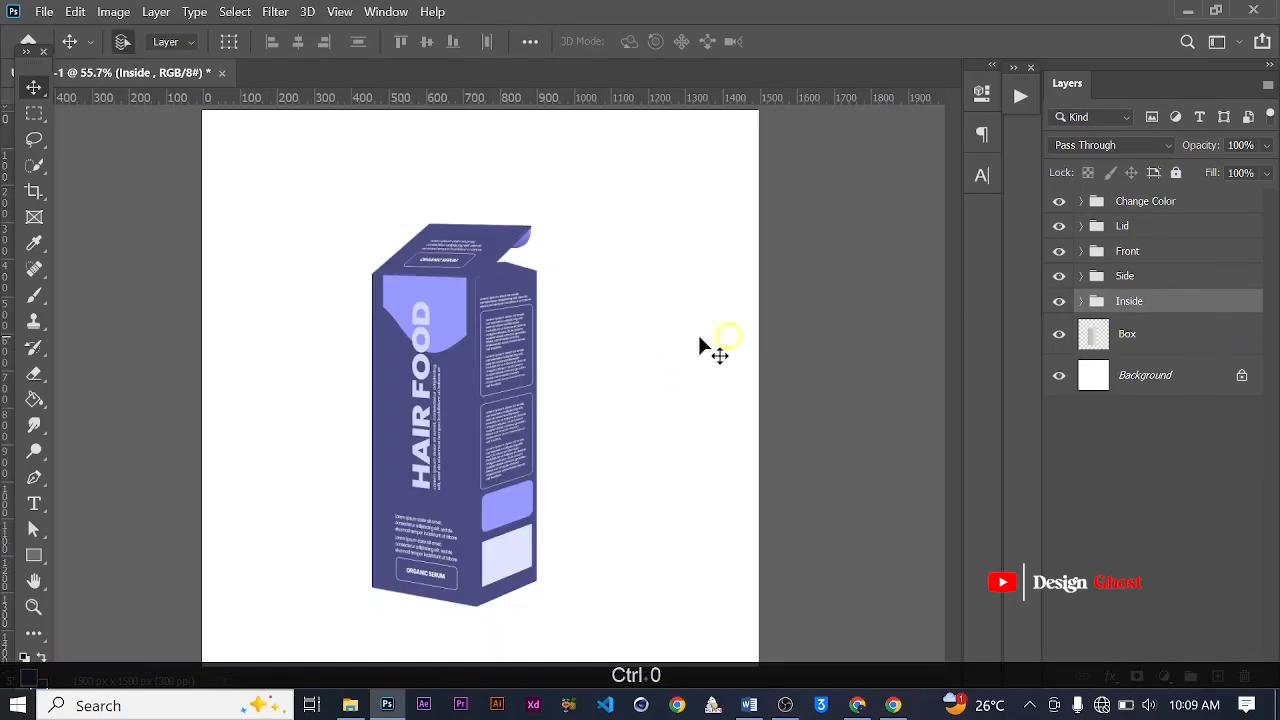
{"action": "scroll", "coordinate": [332, 251], "scroll_direction": "down", "scroll_amount": 1}
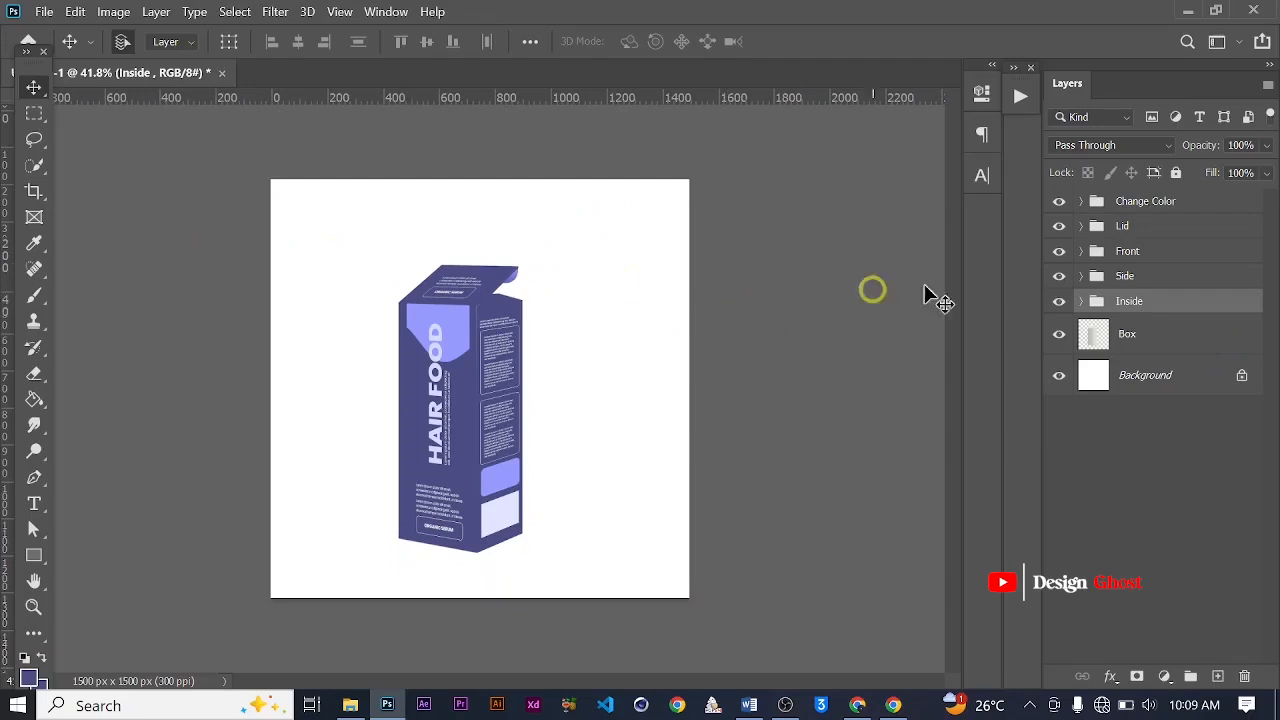
Duplicate the Box layer, move the copy above the Change Color group, and set its blend mode to Divide
{"action": "left_click", "coordinate": [1157, 340]}
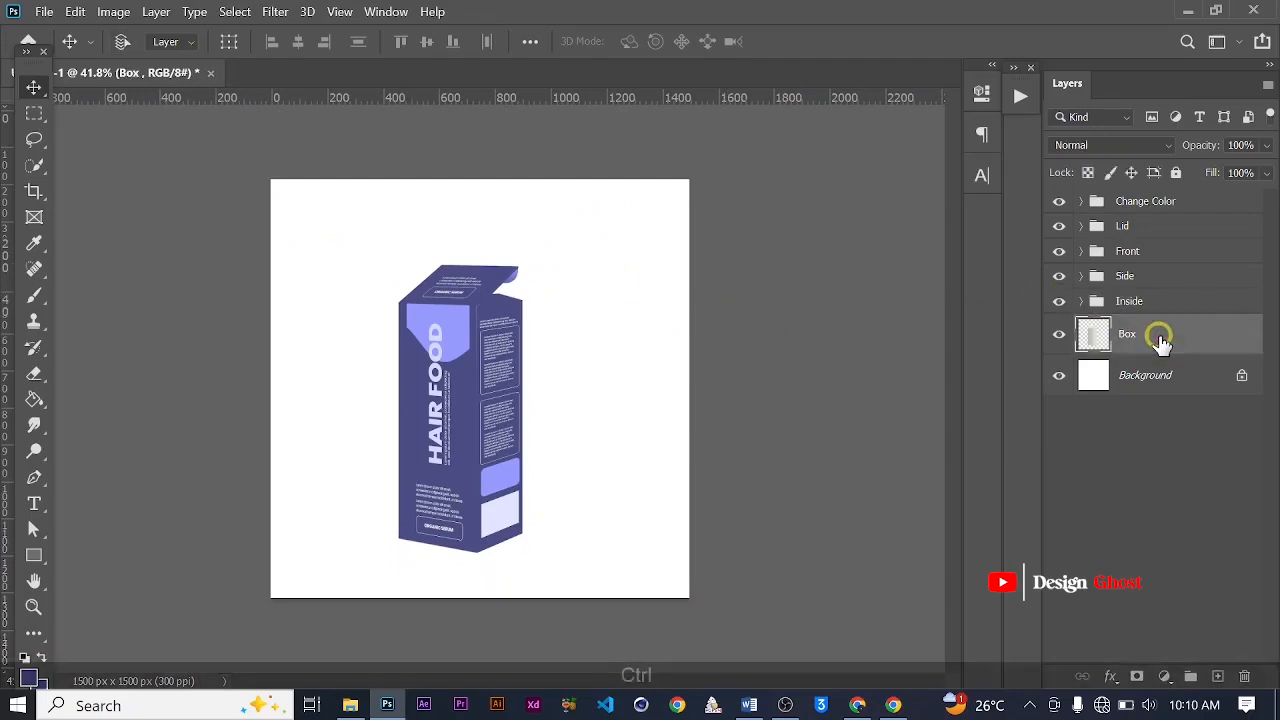
{"action": "key", "text": "ctrl+j"}
{"action": "left_click_drag", "start_coordinate": [1158, 340], "coordinate": [1214, 194]}
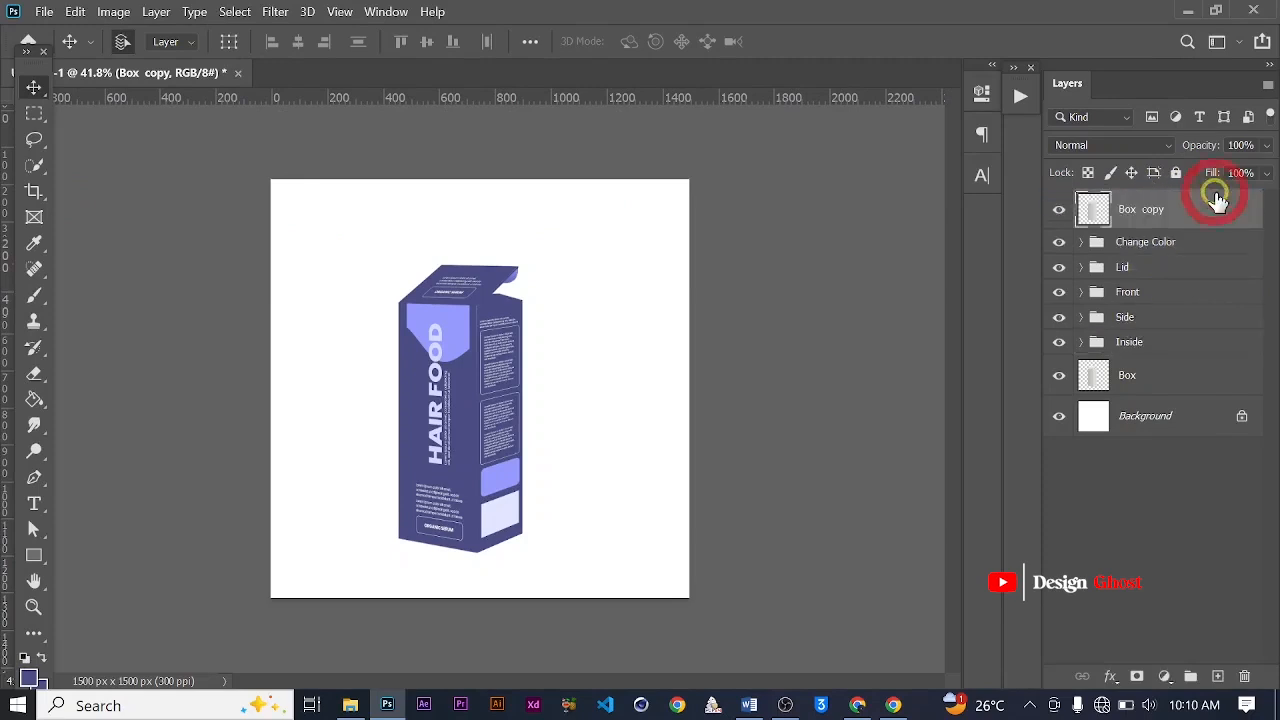
{"action": "left_click", "coordinate": [1141, 147]}
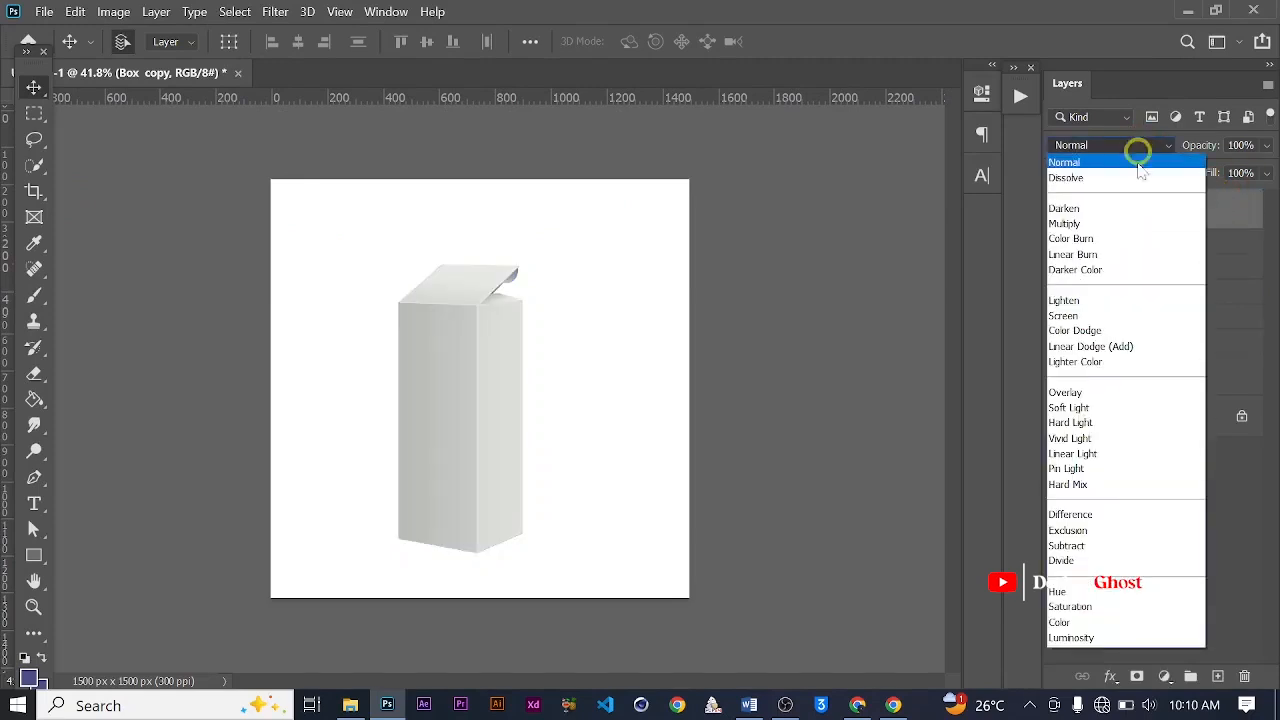
{"action": "left_click", "coordinate": [1097, 563]}
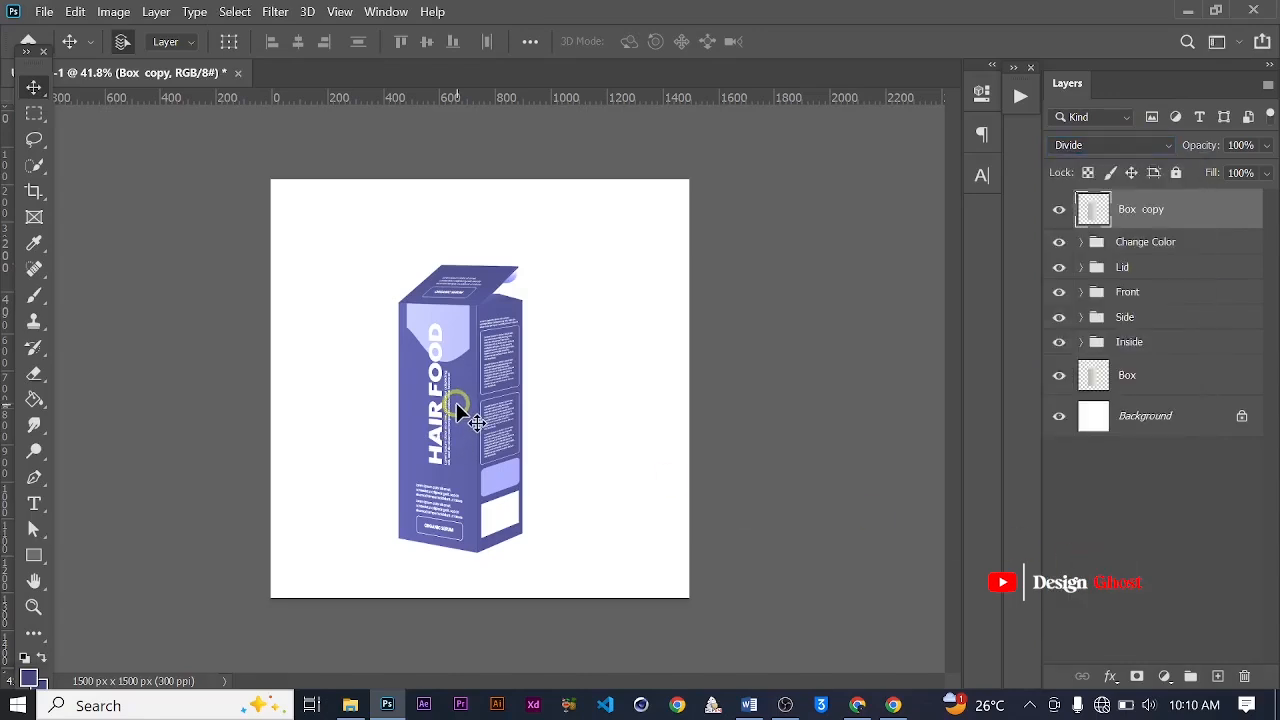
Examine the shading over the box's front and side artwork up close and at full view
{"action": "key", "text": "ctrl+0"}
{"action": "scroll", "coordinate": [491, 337], "scroll_direction": "up", "scroll_amount": 5}
{"action": "left_click_drag", "start_coordinate": [491, 334], "coordinate": [632, 360]}
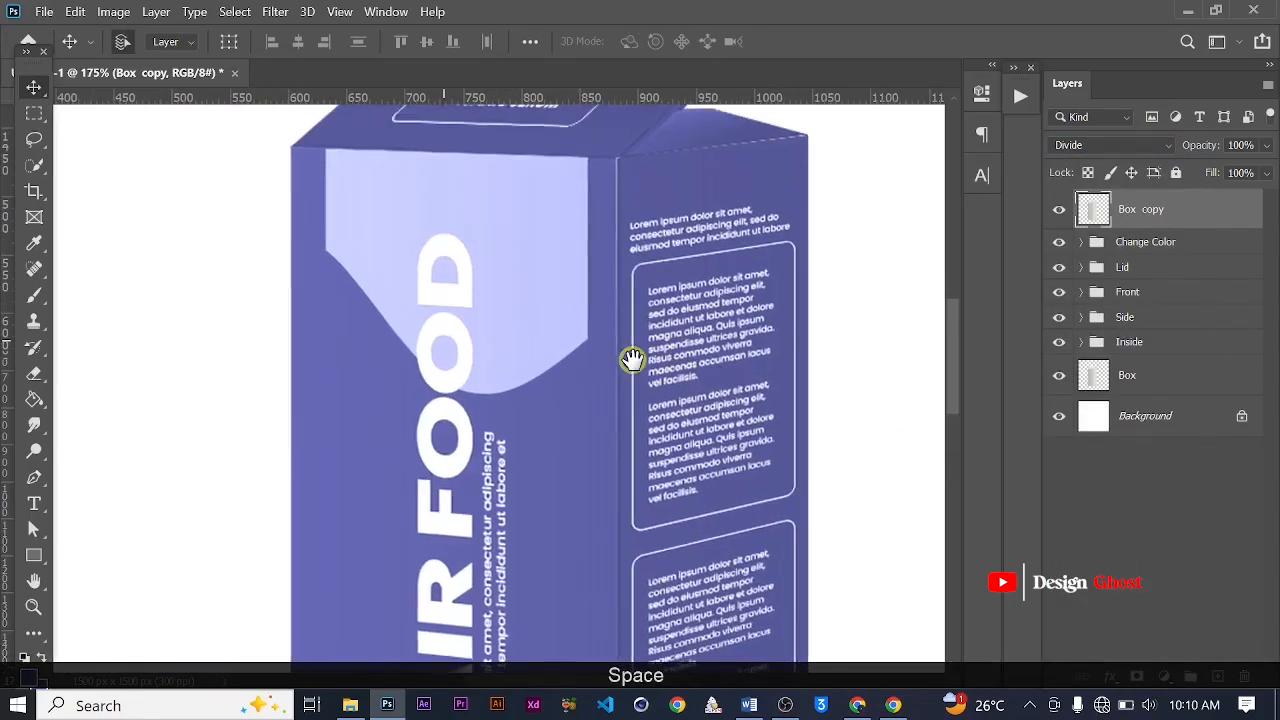
{"action": "scroll", "coordinate": [443, 357], "scroll_direction": "up", "scroll_amount": 2}
{"action": "scroll", "coordinate": [414, 359], "scroll_direction": "down", "scroll_amount": 6}
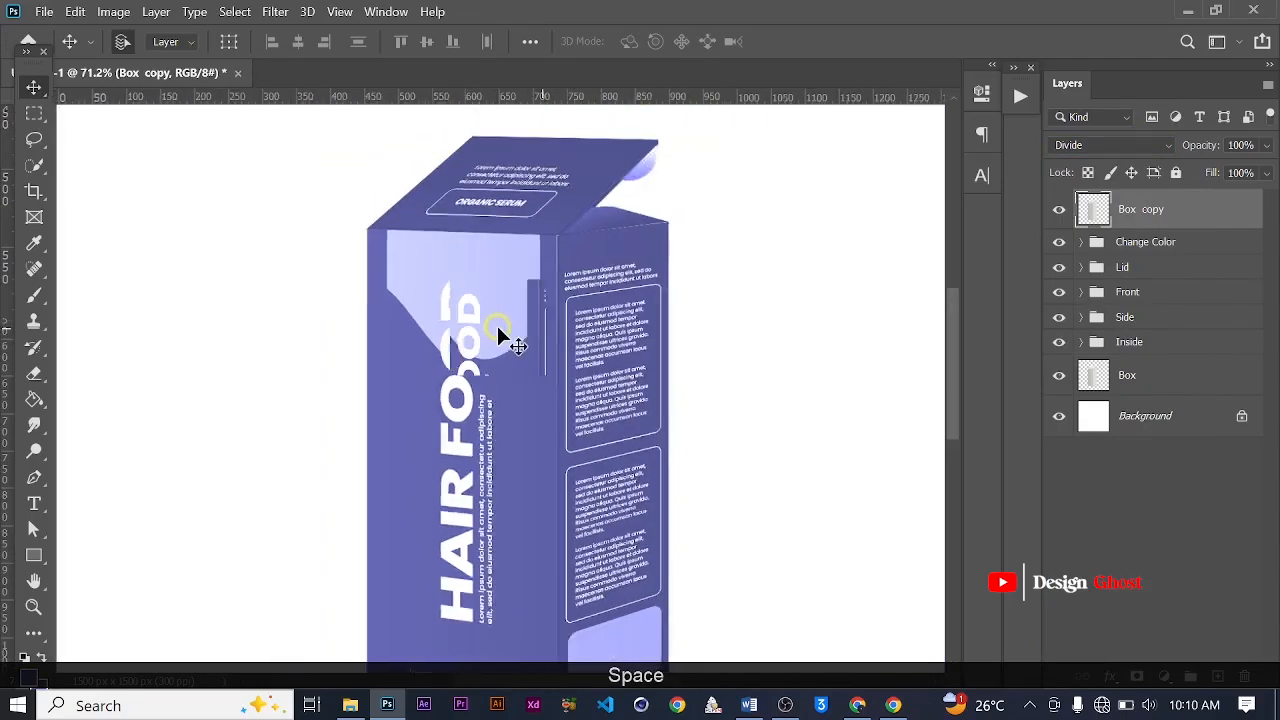
{"action": "scroll", "coordinate": [520, 400], "scroll_direction": "down", "scroll_amount": 3}
{"action": "scroll", "coordinate": [463, 531], "scroll_direction": "up", "scroll_amount": 4}
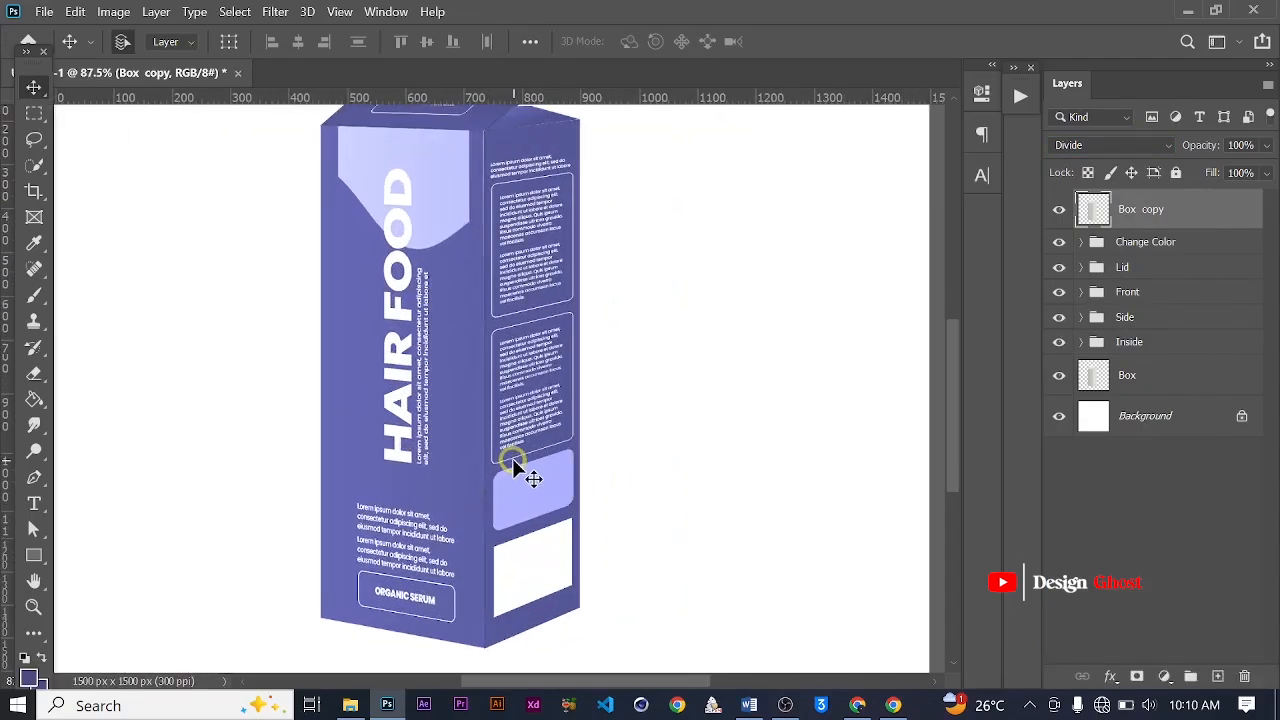
{"action": "key", "text": "ctrl+0"}
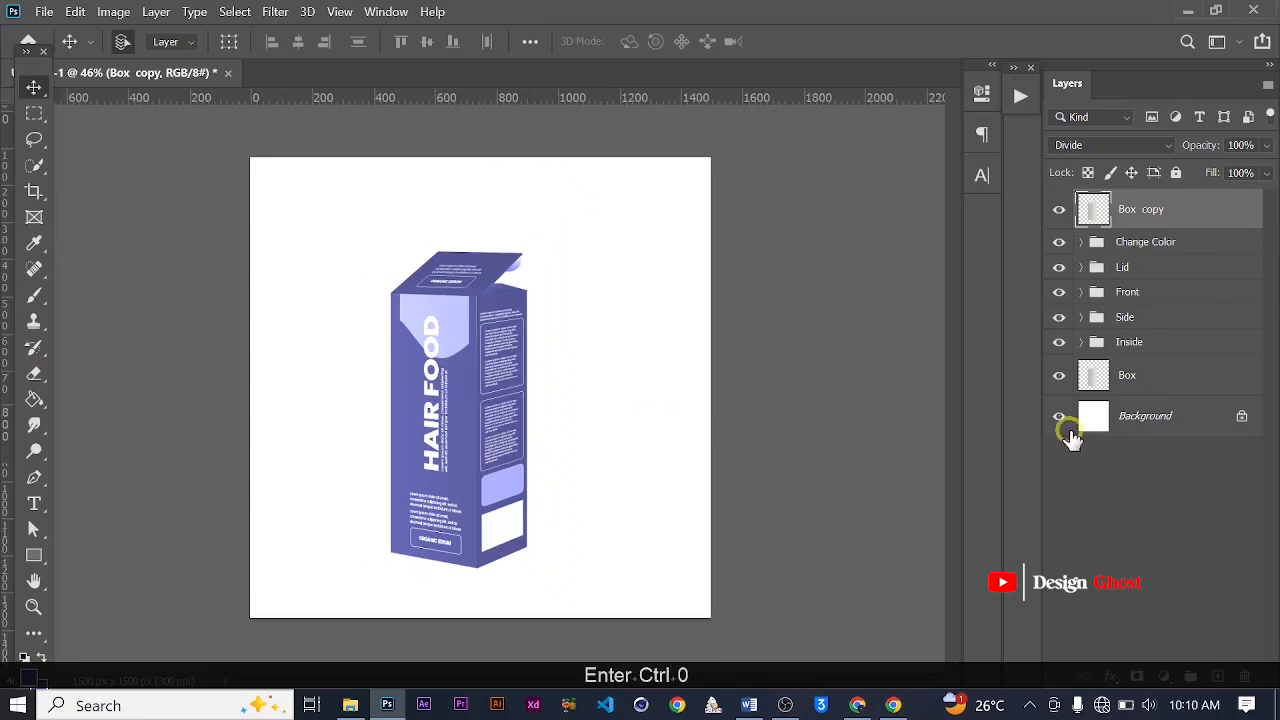
Duplicate the Box layer again, move the copy to the top of the layer stack, and flip it vertically
{"action": "left_click", "coordinate": [1142, 380]}
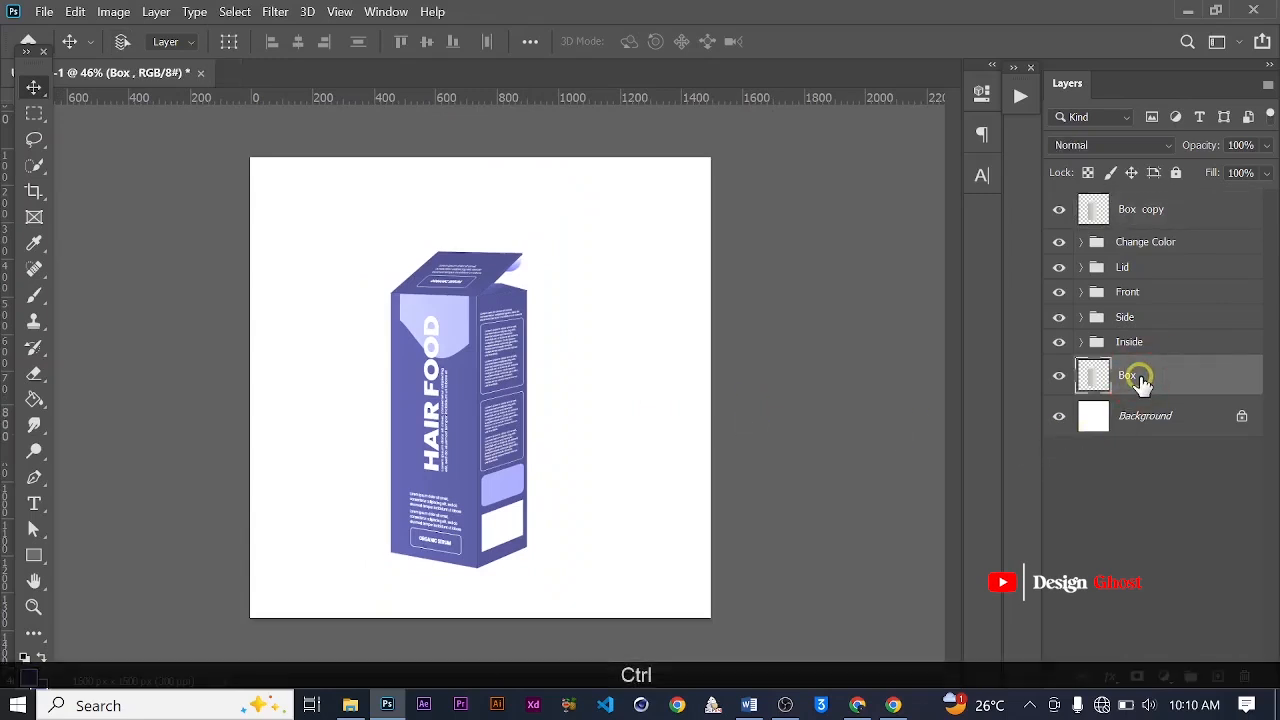
{"action": "key", "text": "ctrl+j"}
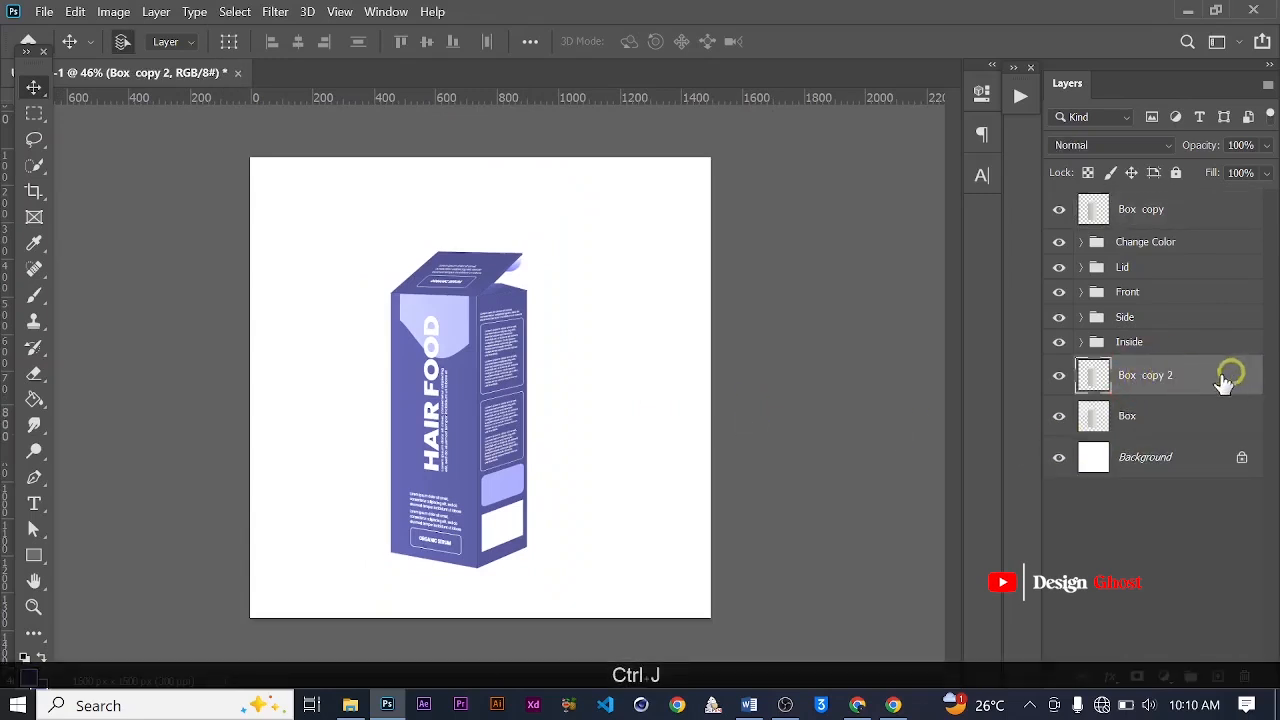
{"action": "left_click_drag", "start_coordinate": [1225, 383], "coordinate": [1192, 201]}
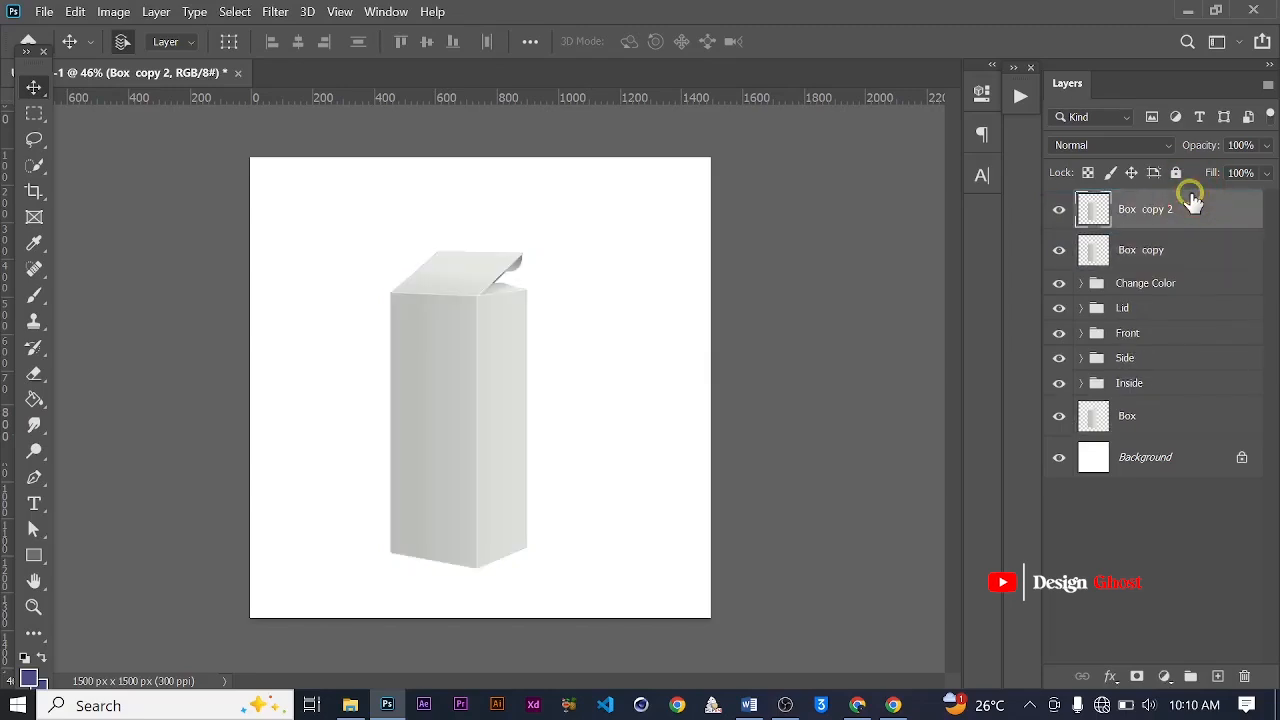
{"action": "scroll", "coordinate": [548, 374], "scroll_direction": "up", "scroll_amount": 2}
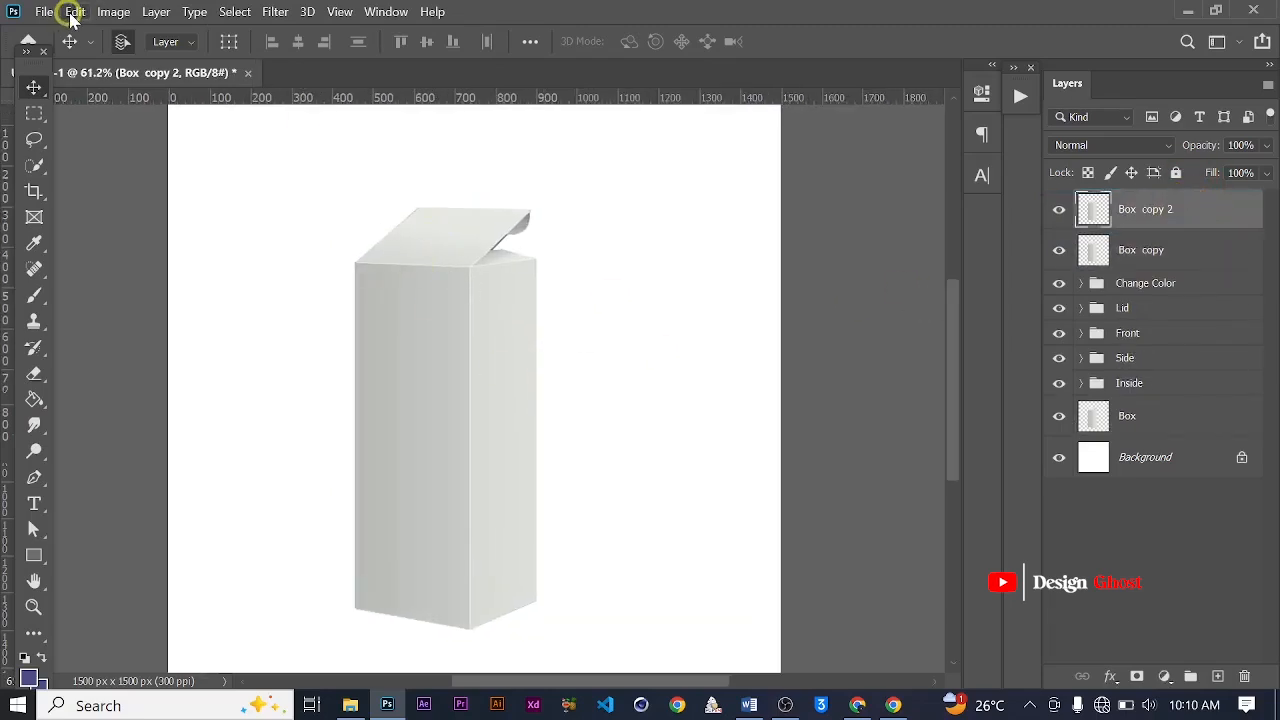
{"action": "left_click", "coordinate": [75, 11]}
{"action": "mouse_move", "coordinate": [274, 439]}
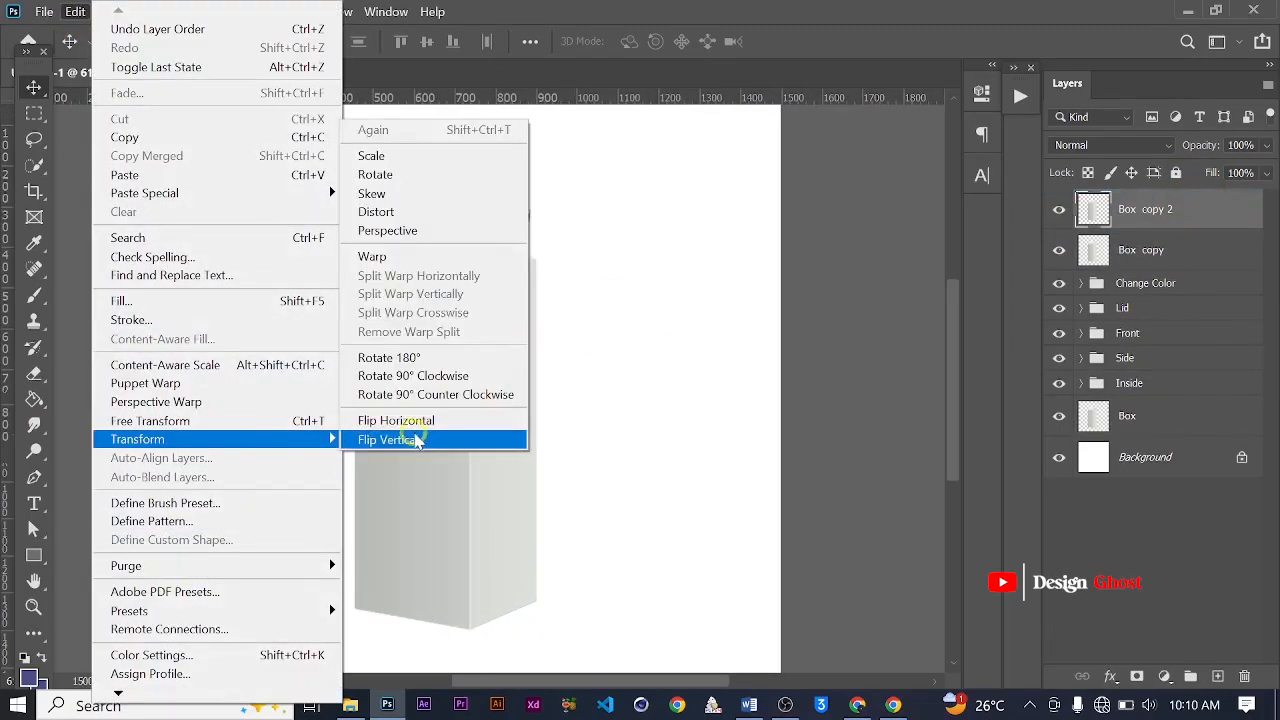
{"action": "left_click", "coordinate": [415, 441]}
Enlarge the soft Eraser to 1400 px and fade away the lower part of the flipped box copy
{"action": "scroll", "coordinate": [519, 447], "scroll_direction": "down", "scroll_amount": 3}
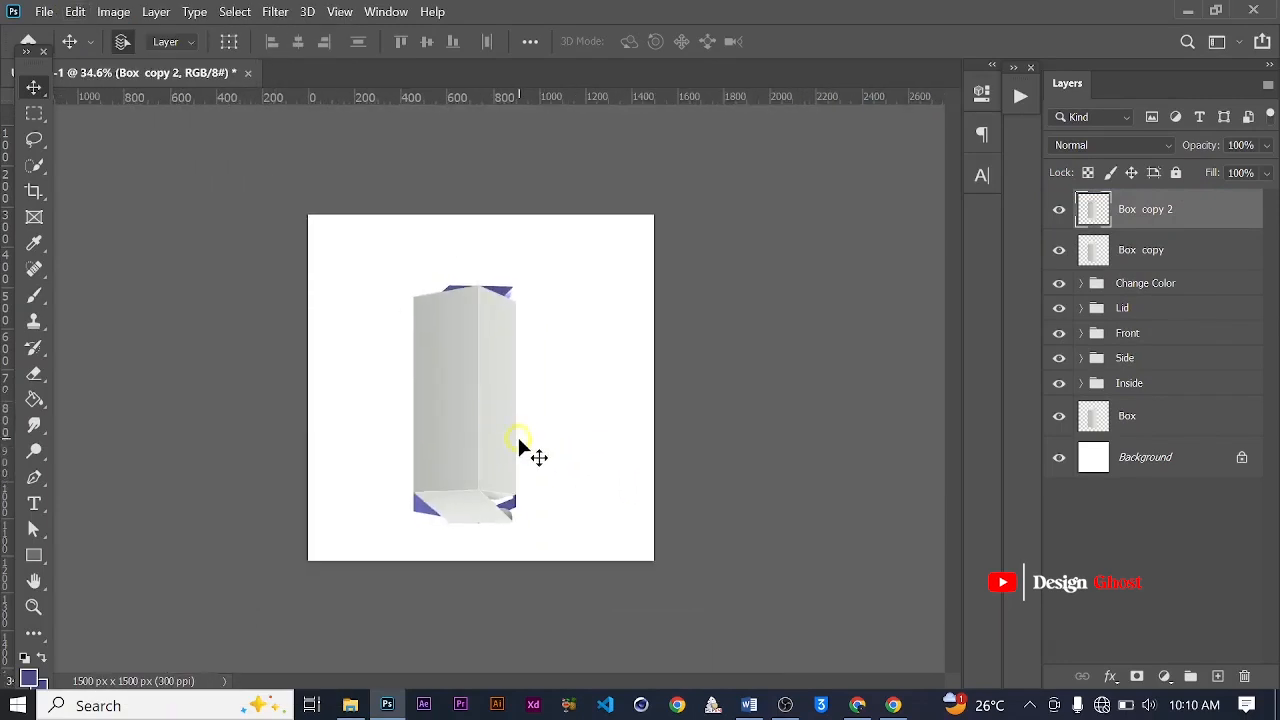
{"action": "key", "text": "e"}
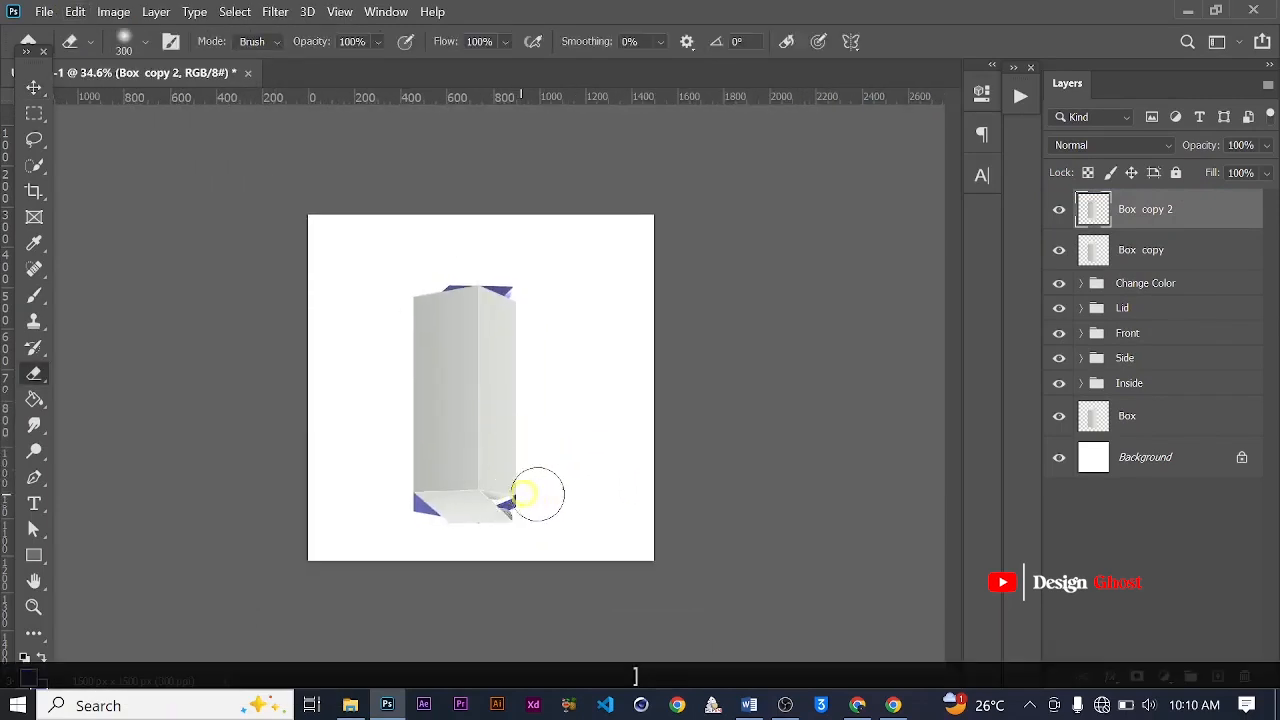
{"action": "key", "text": "bracketright"}
{"action": "key", "text": "bracketright"}
{"action": "key", "text": "bracketright"}
{"action": "key", "text": "bracketright"}
{"action": "key", "text": "bracketright"}
{"action": "key", "text": "bracketright"}
{"action": "key", "text": "bracketright"}
{"action": "key", "text": "bracketright"}
{"action": "key", "text": "bracketright"}
{"action": "key", "text": "bracketright"}
{"action": "key", "text": "bracketright"}
{"action": "mouse_move", "coordinate": [443, 491]}
{"action": "left_mouse_down"}
{"action": "mouse_move", "coordinate": [609, 490]}
{"action": "mouse_move", "coordinate": [567, 503]}
{"action": "mouse_move", "coordinate": [349, 465]}
{"action": "mouse_move", "coordinate": [420, 483]}
{"action": "left_mouse_up"}
{"action": "key", "text": "ctrl"}
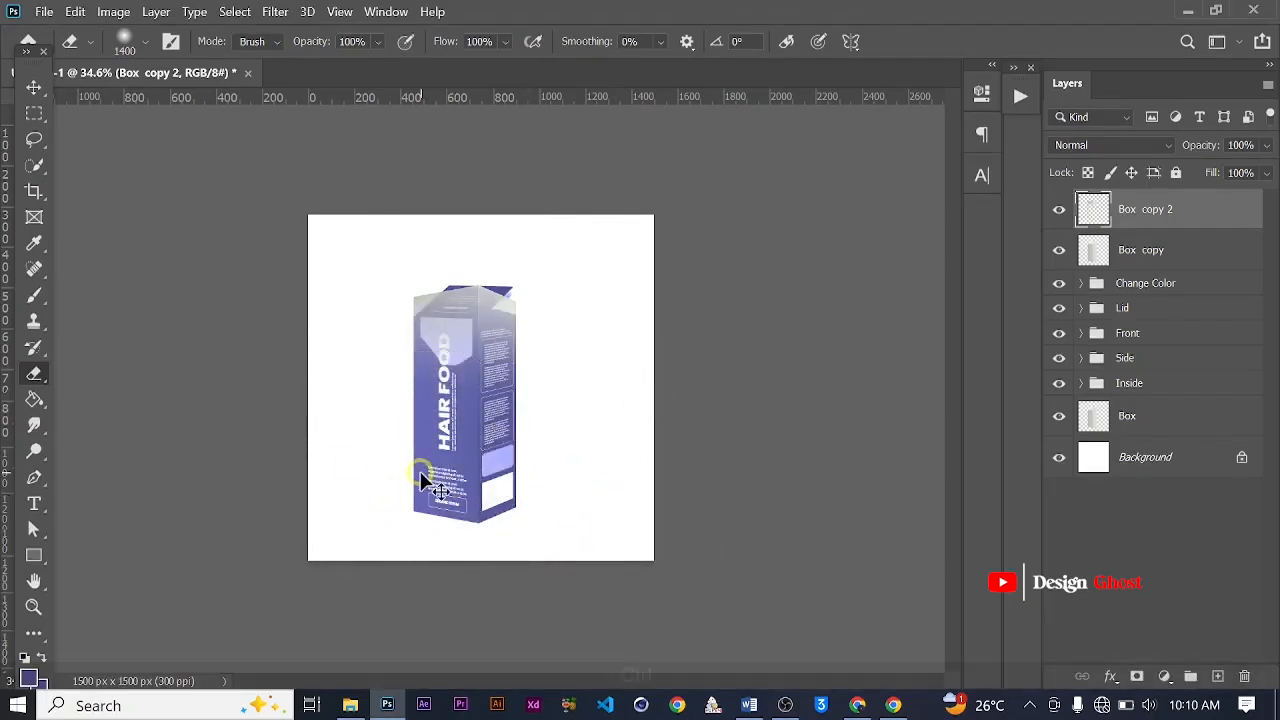
{"action": "key", "text": "ctrl+z"}
{"action": "left_click", "coordinate": [448, 548]}
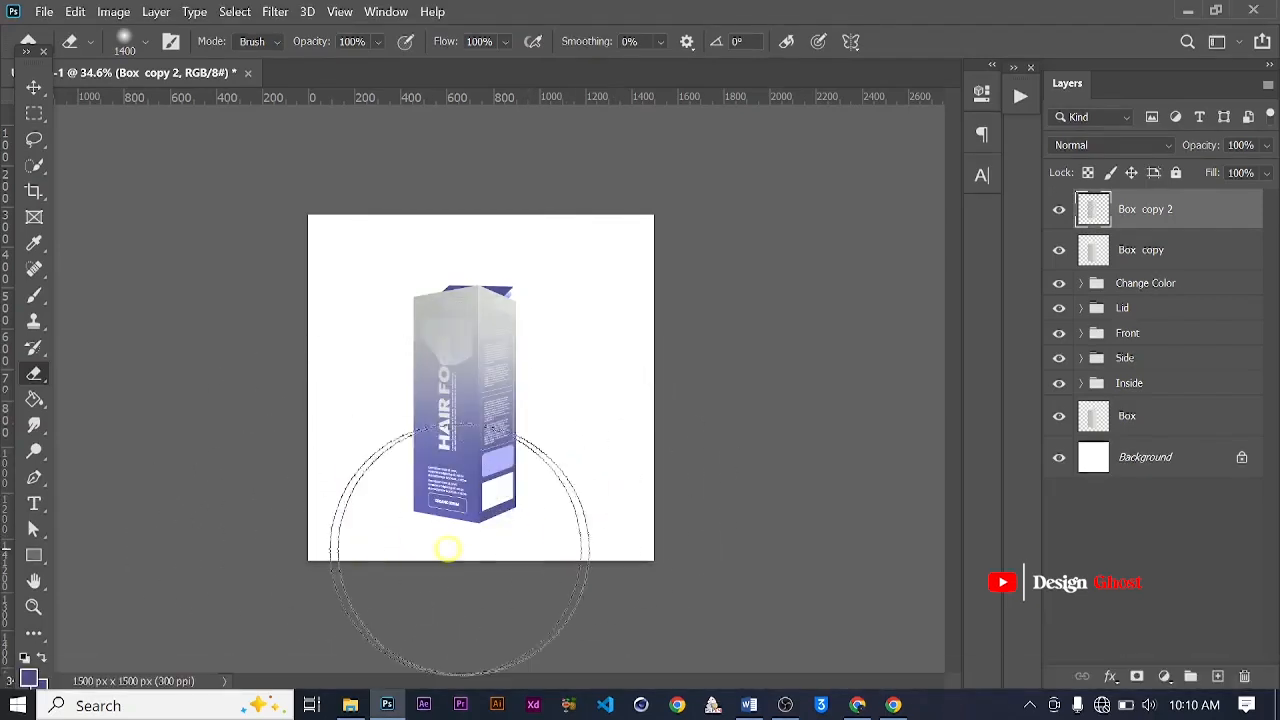
Move the Box copy 2 layer below the Box layer, directly above the Background
{"action": "left_click", "coordinate": [34, 87]}
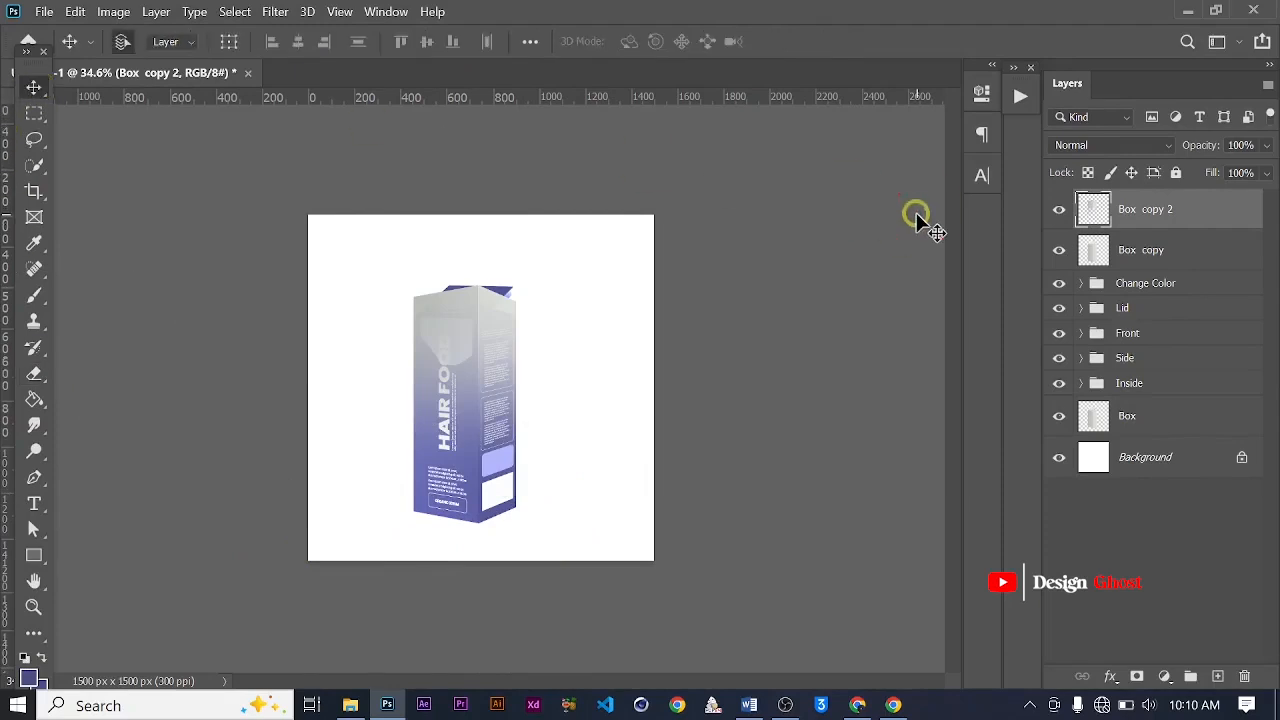
{"action": "key", "text": "ctrl+bracketleft"}
{"action": "left_click_drag", "start_coordinate": [1108, 278], "coordinate": [1145, 432]}
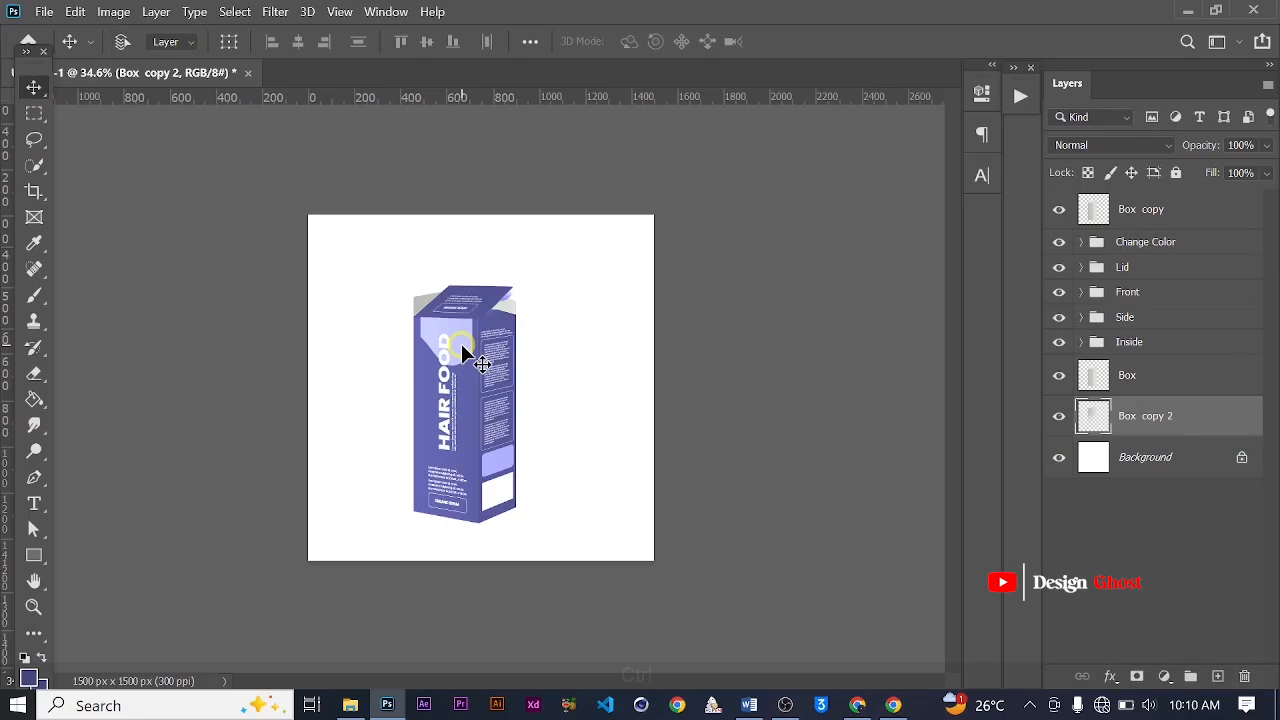
Move the flipped box copy down with Free Transform so its upper edges meet the box's bottom edges as a reflection
{"action": "key", "text": "ctrl+t"}
{"action": "left_click_drag", "start_coordinate": [472, 470], "coordinate": [480, 563]}
{"action": "scroll", "coordinate": [467, 490], "scroll_direction": "up", "scroll_amount": 3}
{"action": "scroll", "coordinate": [467, 490], "scroll_direction": "up", "scroll_amount": 5}
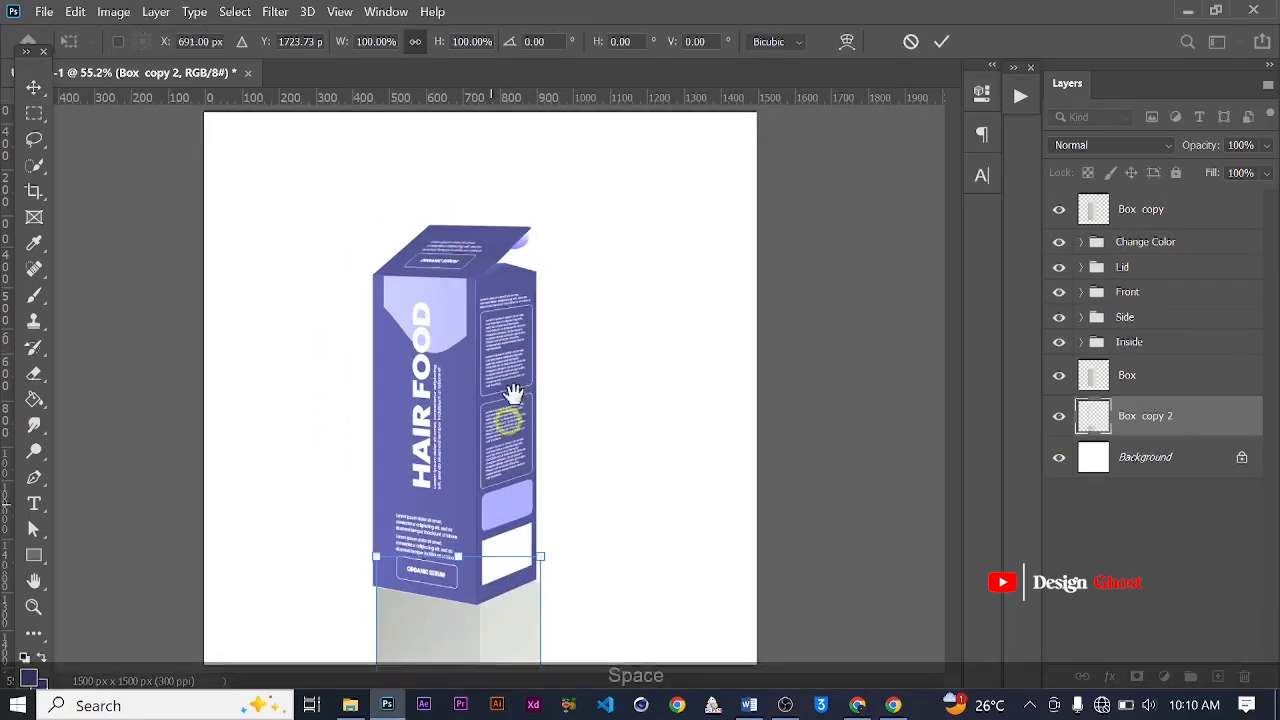
{"action": "left_click_drag", "start_coordinate": [508, 418], "coordinate": [530, 295]}
{"action": "left_click_drag", "start_coordinate": [470, 466], "coordinate": [531, 378]}
{"action": "scroll", "coordinate": [510, 515], "scroll_direction": "up", "scroll_amount": 3}
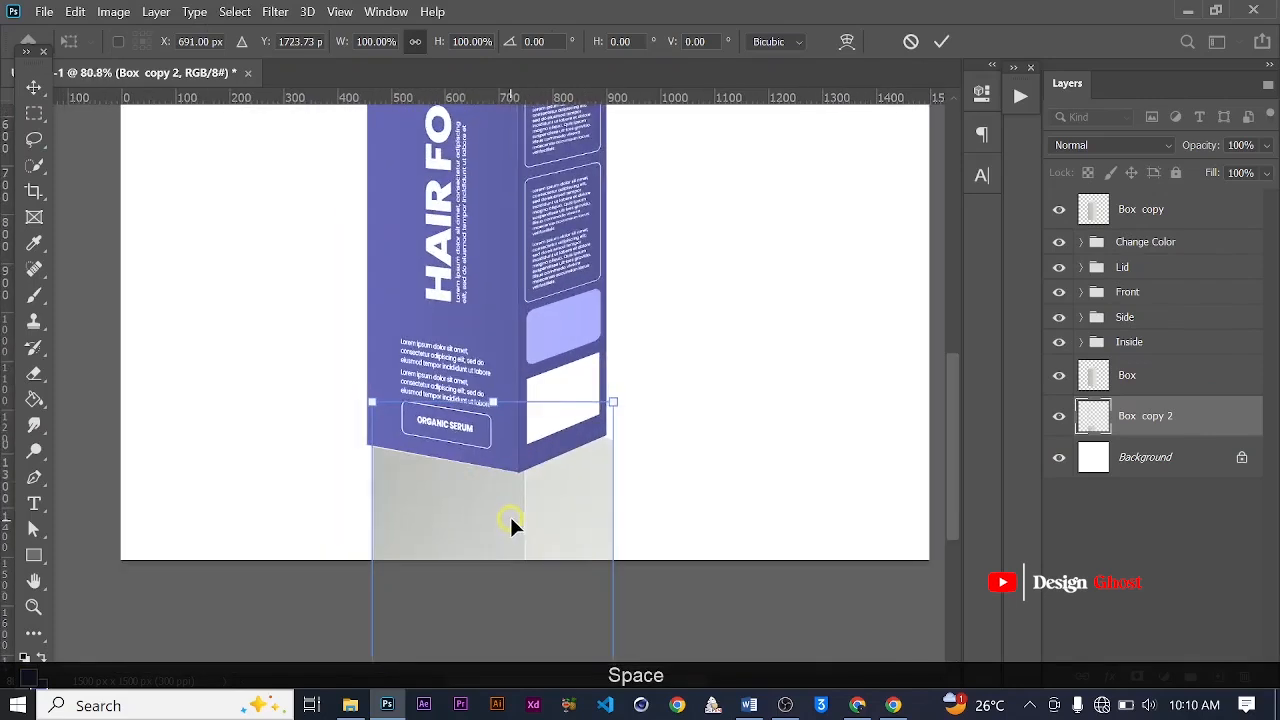
{"action": "left_click_drag", "start_coordinate": [537, 516], "coordinate": [541, 501]}
{"action": "key", "text": "Return"}
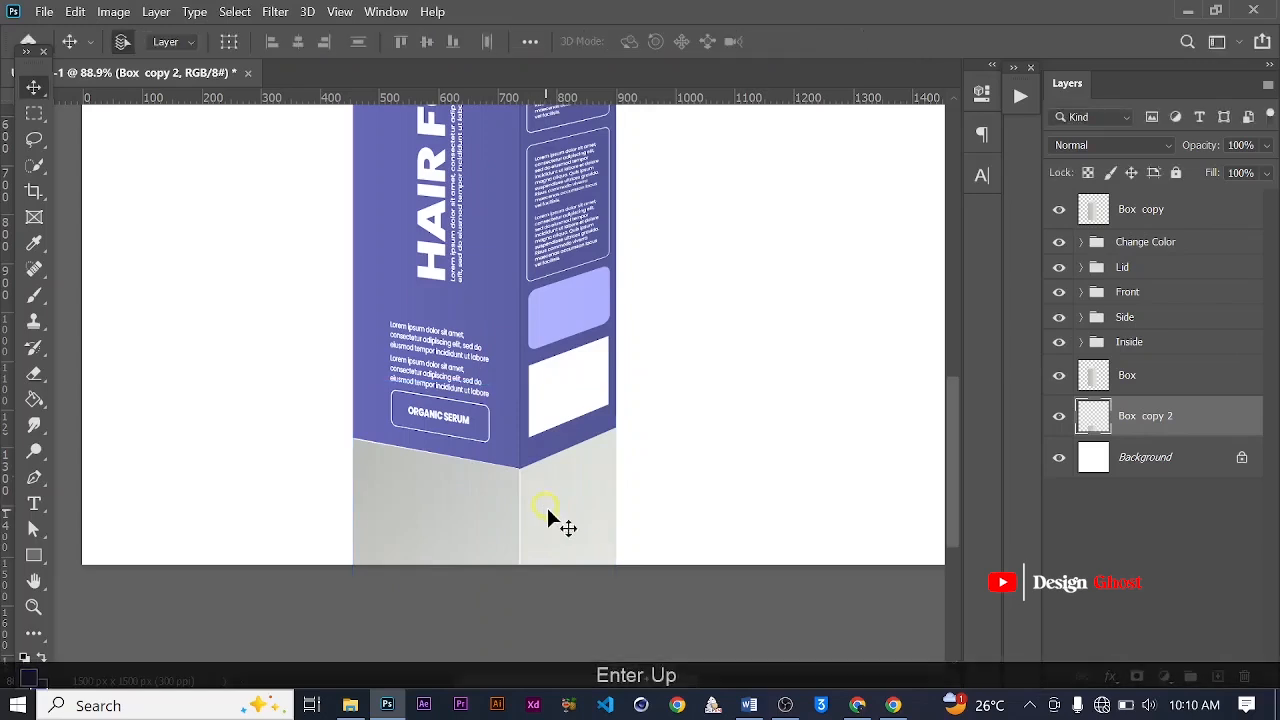
Reduce the soft Eraser to 800 px and fade the lower end of the Box copy 2 reflection near the canvas edge
{"action": "scroll", "coordinate": [494, 485], "scroll_direction": "down", "scroll_amount": 4}
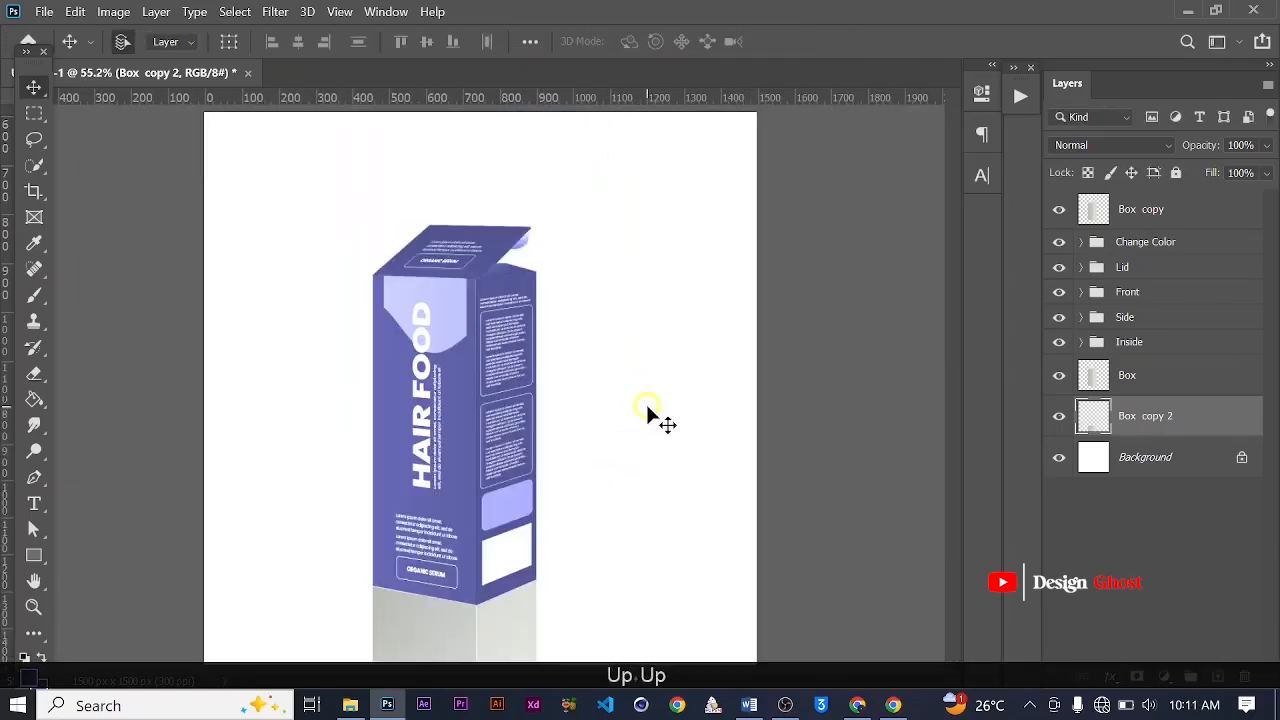
{"action": "scroll", "coordinate": [531, 497], "scroll_direction": "down", "scroll_amount": 3}
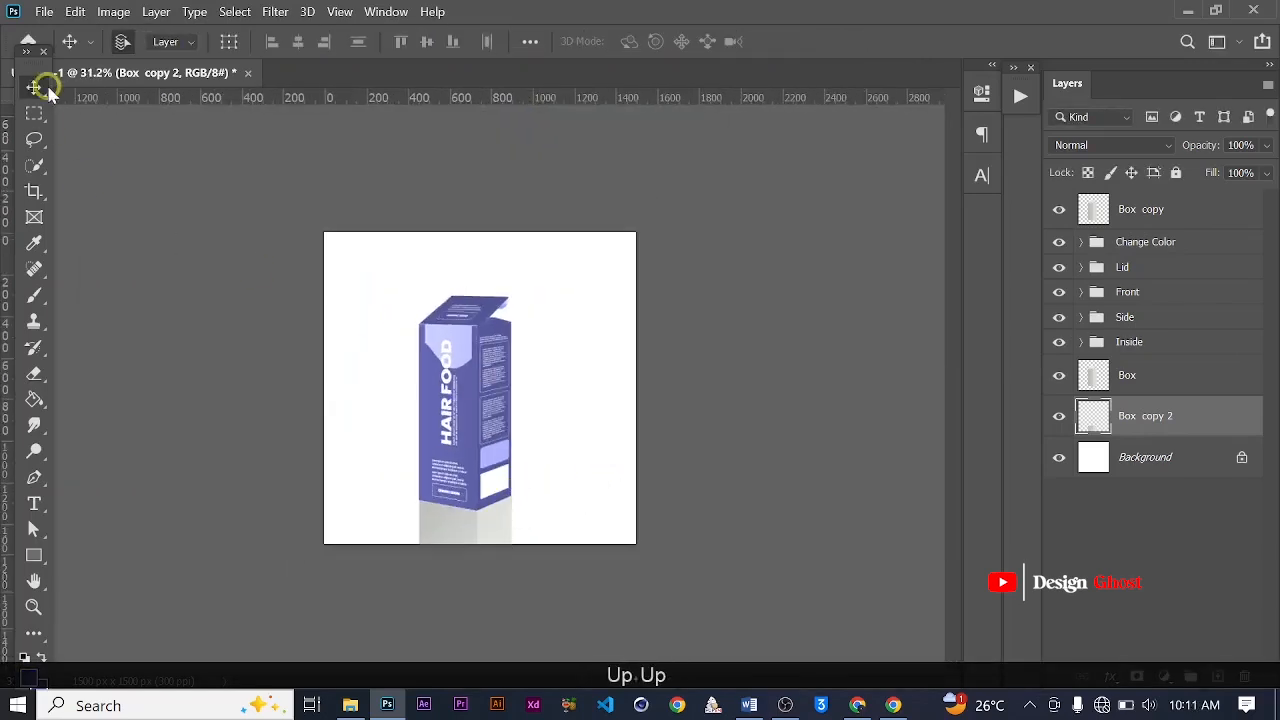
{"action": "scroll", "coordinate": [480, 505], "scroll_direction": "up", "scroll_amount": 1}
{"action": "scroll", "coordinate": [480, 535], "scroll_direction": "up", "scroll_amount": 3}
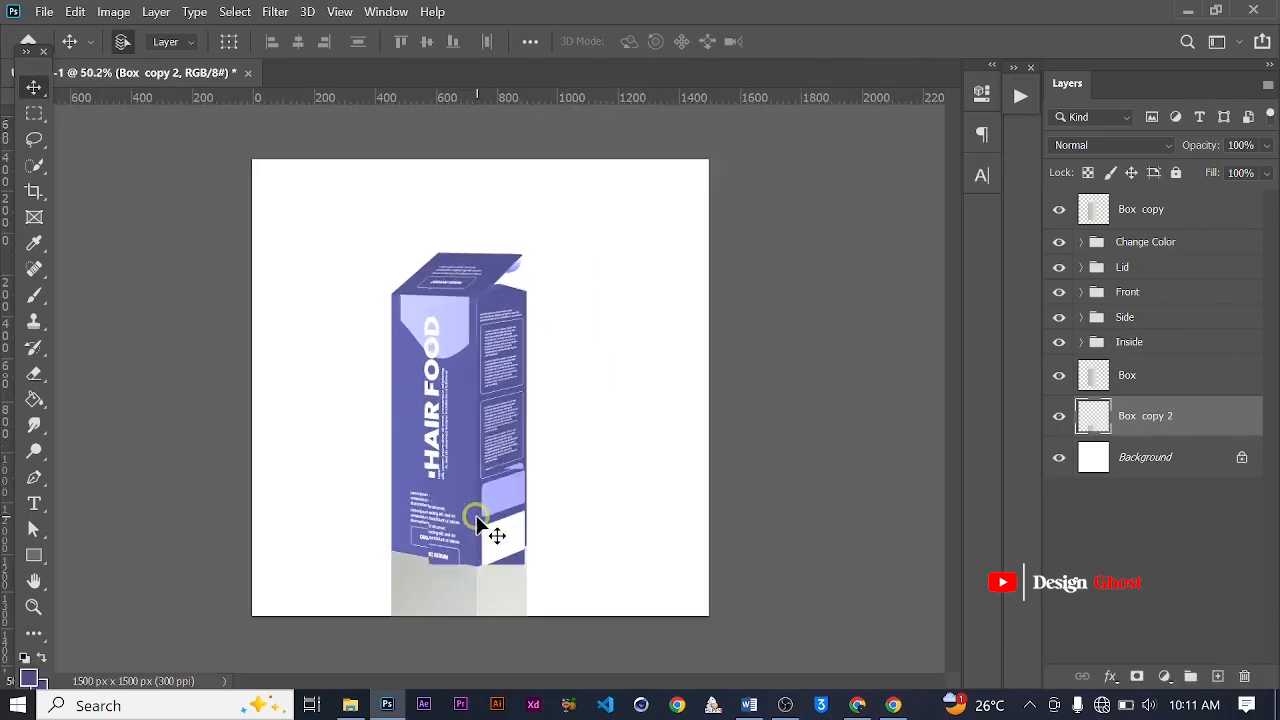
{"action": "key", "text": "space"}
{"action": "scroll", "coordinate": [531, 375], "scroll_direction": "up", "scroll_amount": 1}
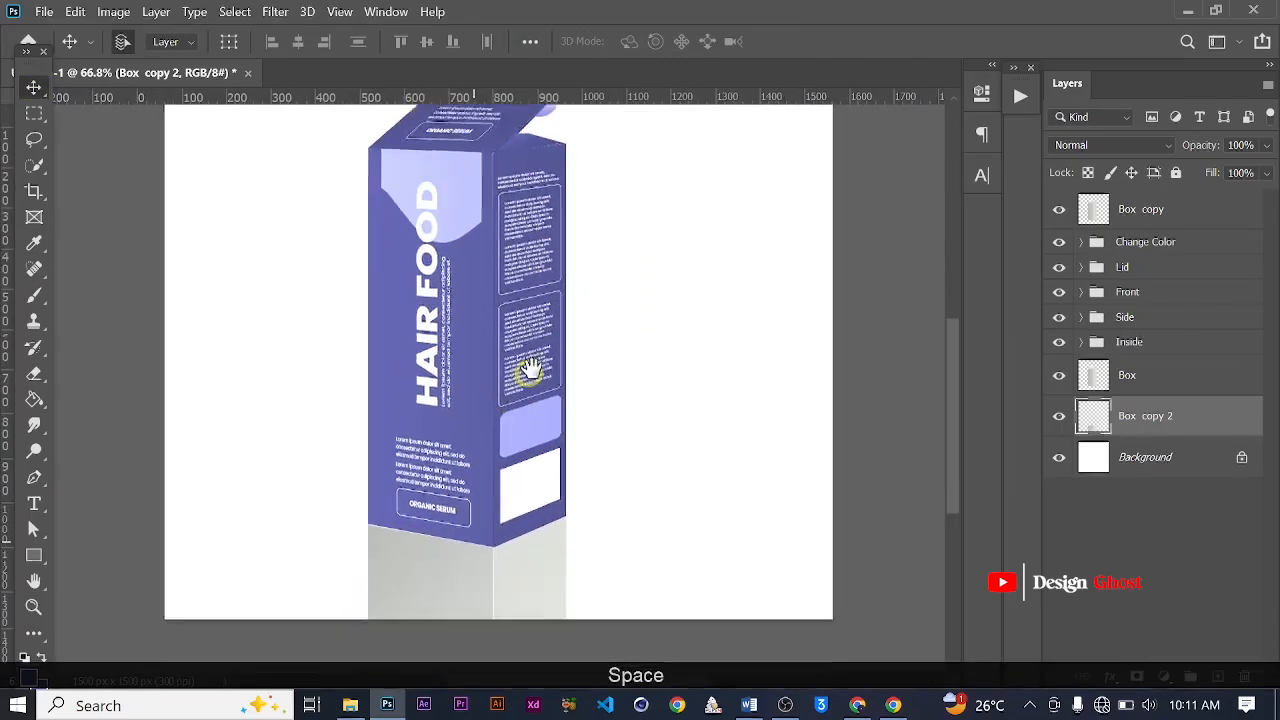
{"action": "left_click_drag", "start_coordinate": [526, 366], "coordinate": [557, 251]}
{"action": "key", "text": "e"}
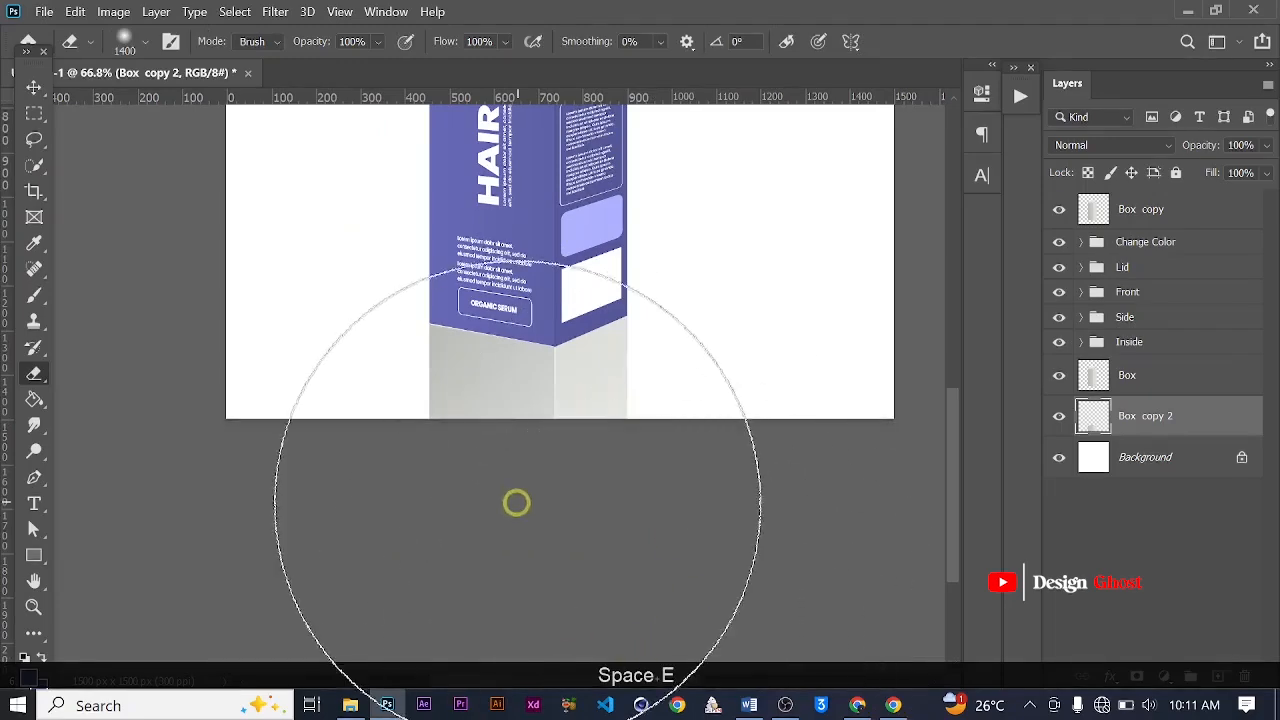
{"action": "scroll", "coordinate": [530, 600], "scroll_direction": "down", "scroll_amount": 3}
{"action": "scroll", "coordinate": [491, 620], "scroll_direction": "down", "scroll_amount": 1}
{"action": "key", "text": "bracketleft"}
{"action": "key", "text": "bracketleft"}
{"action": "key", "text": "bracketleft"}
{"action": "key", "text": "bracketleft"}
{"action": "key", "text": "bracketleft"}
{"action": "key", "text": "bracketleft"}
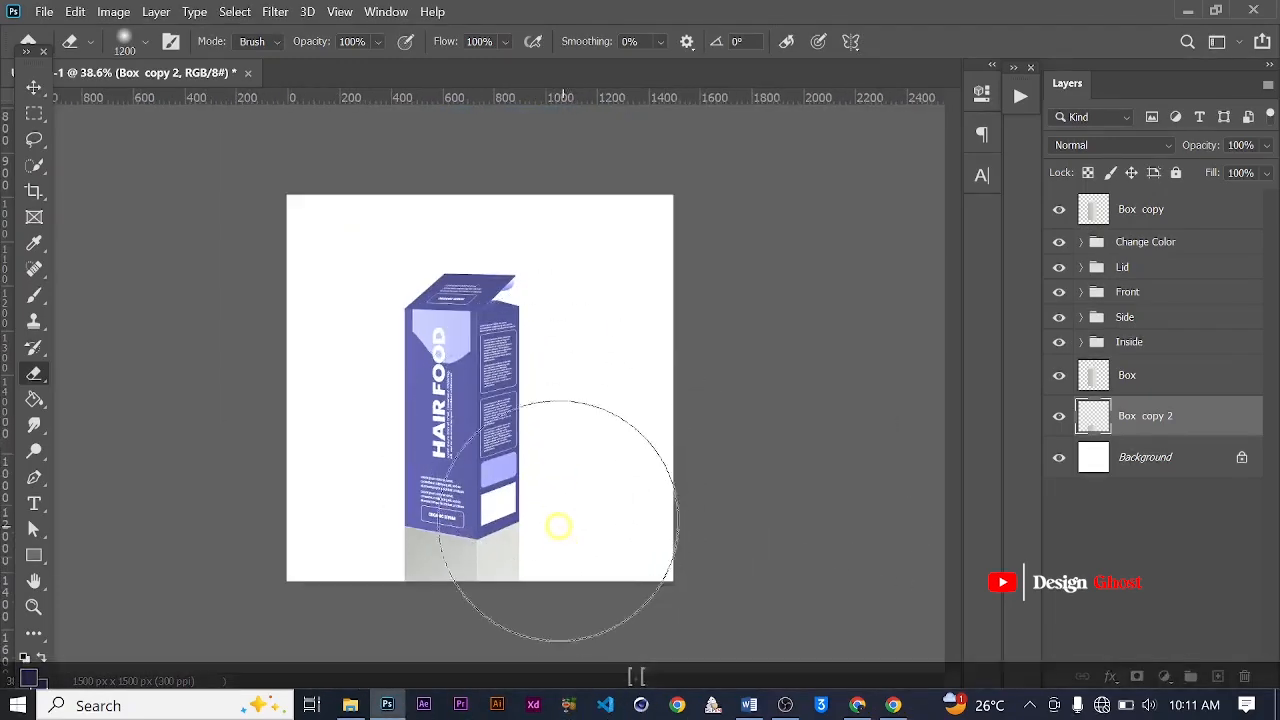
{"action": "mouse_move", "coordinate": [463, 648]}
{"action": "left_mouse_down"}
{"action": "mouse_move", "coordinate": [388, 643]}
{"action": "mouse_move", "coordinate": [559, 652]}
{"action": "mouse_move", "coordinate": [353, 648]}
{"action": "left_mouse_up"}
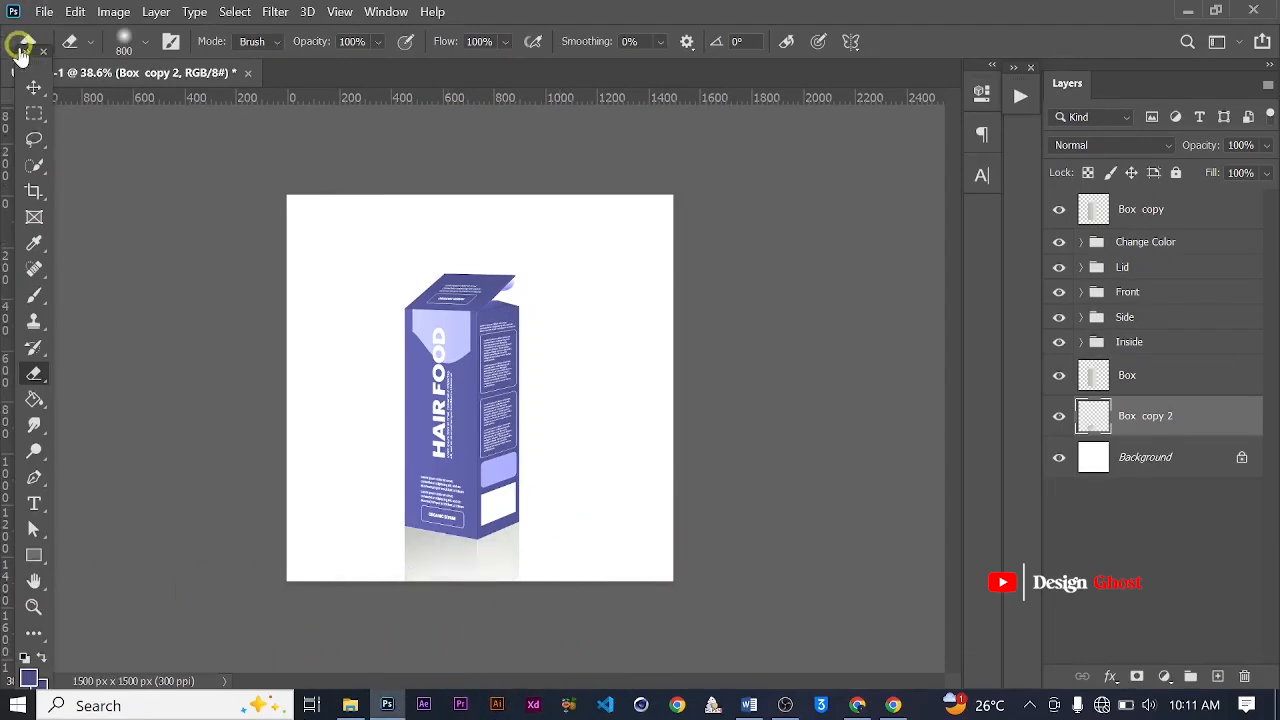
{"action": "left_click", "coordinate": [33, 87]}
Duplicate the Box layer beneath the Inside group
{"action": "key", "text": "ctrl+0"}
{"action": "scroll", "coordinate": [332, 180], "scroll_direction": "up", "scroll_amount": 2}
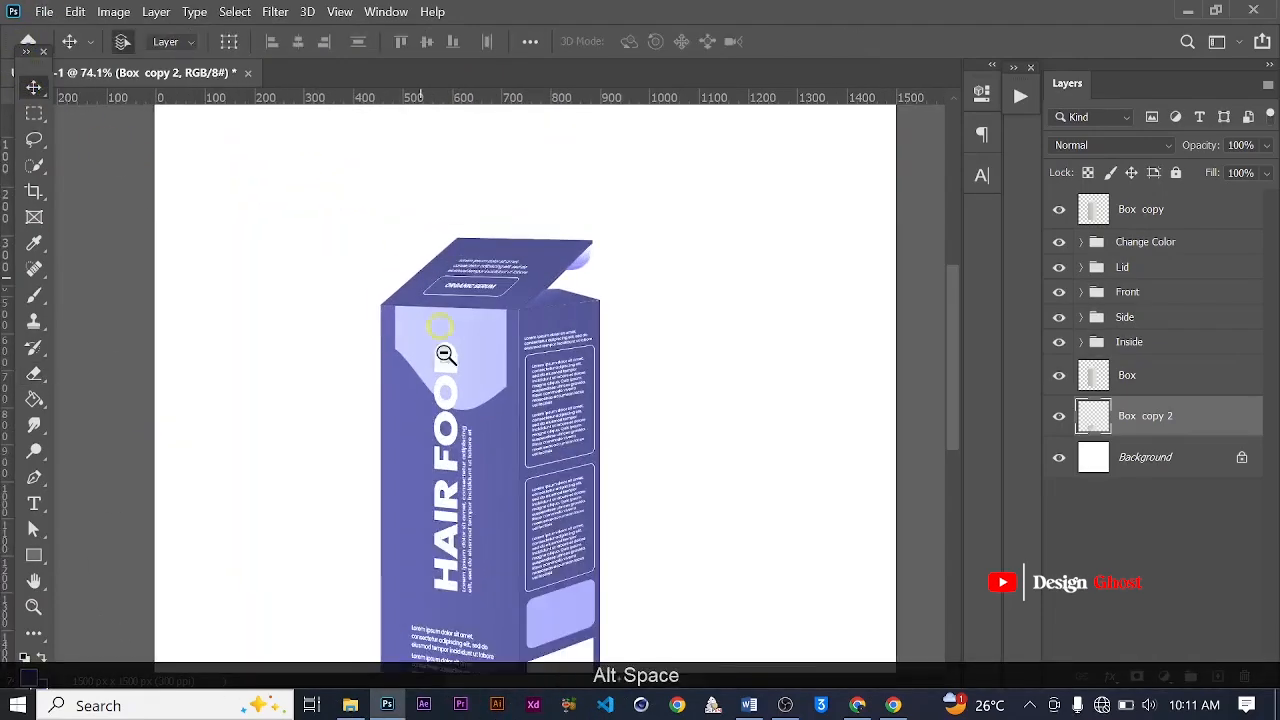
{"action": "scroll", "coordinate": [443, 354], "scroll_direction": "up", "scroll_amount": 5}
{"action": "scroll", "coordinate": [547, 308], "scroll_direction": "down", "scroll_amount": 4}
{"action": "left_click_drag", "start_coordinate": [870, 435], "coordinate": [586, 277]}
{"action": "scroll", "coordinate": [755, 360], "scroll_direction": "down", "scroll_amount": 2}
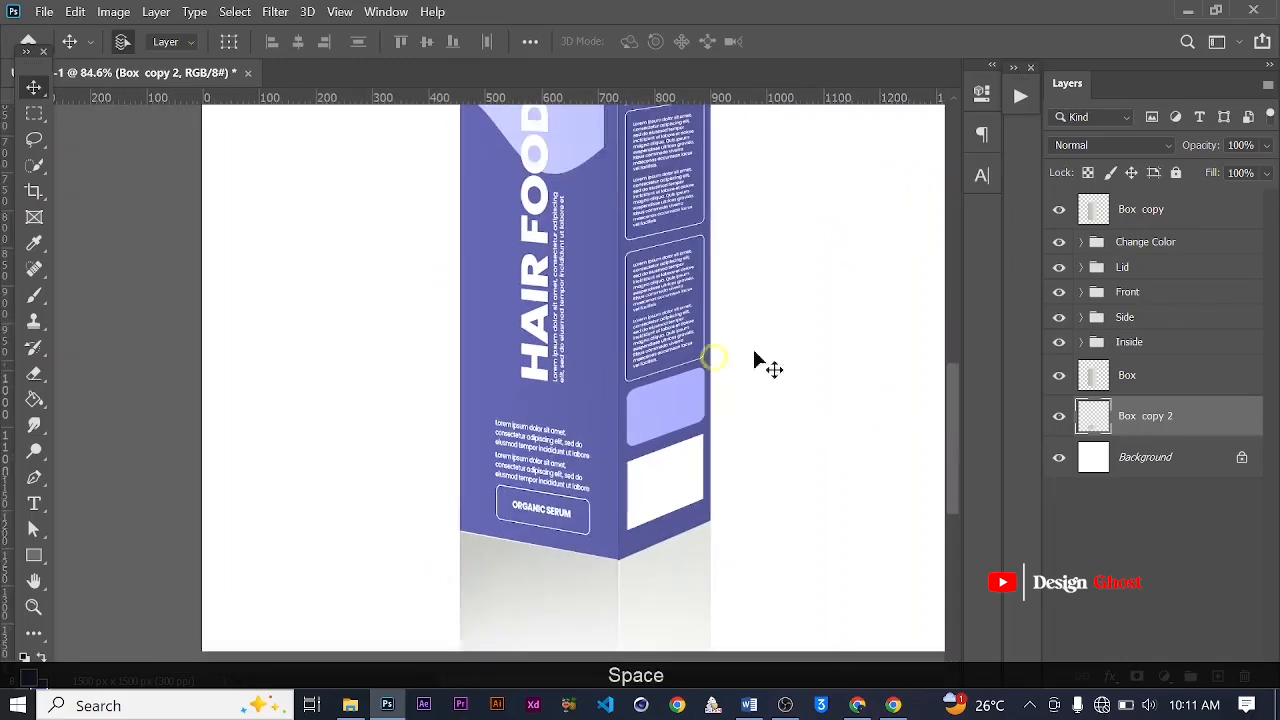
{"action": "left_click", "coordinate": [1175, 390]}
{"action": "key", "text": "ctrl+j"}
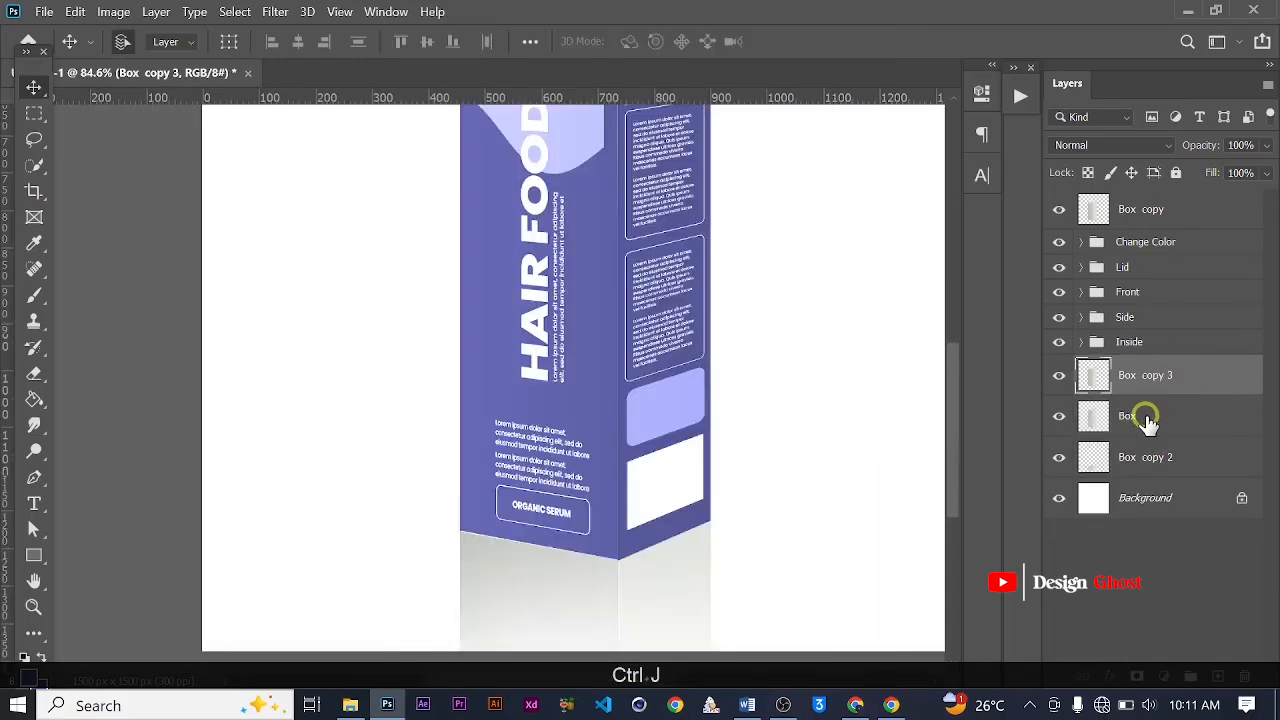
Darken the original Box layer with Curves, using a point at input 196 and output 84
{"action": "left_click", "coordinate": [1147, 420]}
{"action": "scroll", "coordinate": [584, 471], "scroll_direction": "down", "scroll_amount": 1}
{"action": "scroll", "coordinate": [591, 535], "scroll_direction": "up", "scroll_amount": 1}
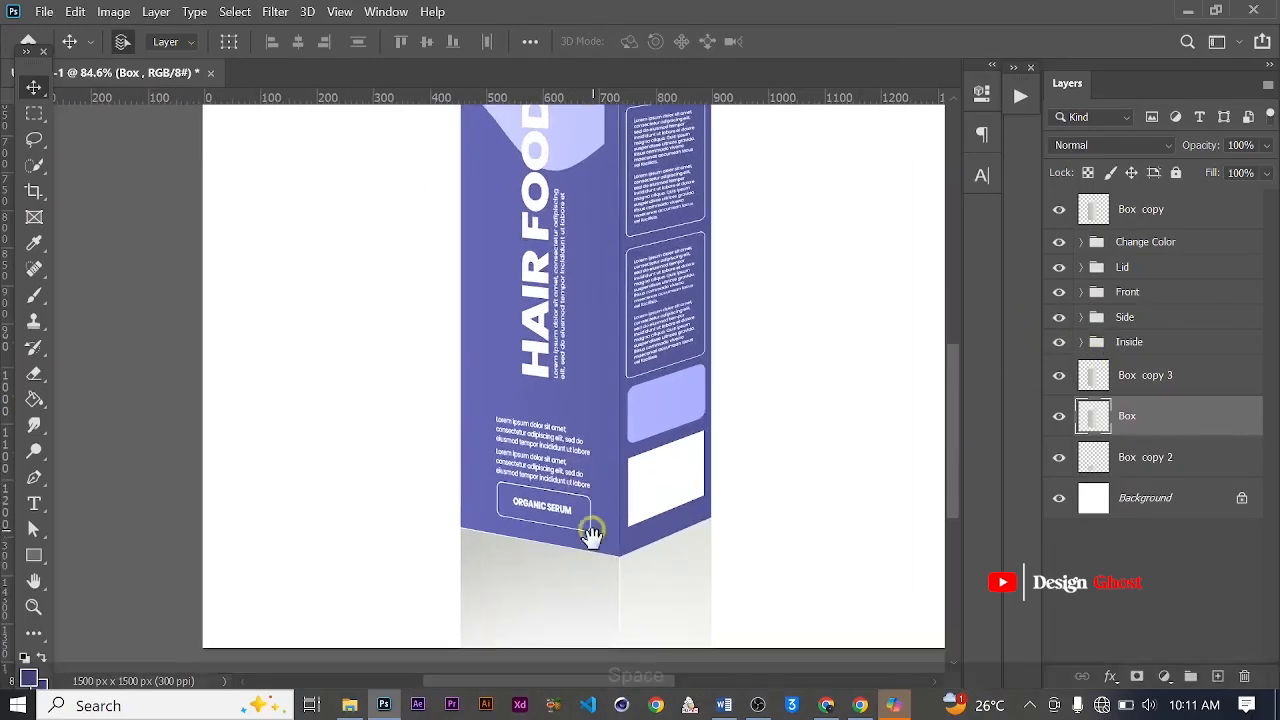
{"action": "left_click_drag", "start_coordinate": [591, 535], "coordinate": [543, 371]}
{"action": "scroll", "coordinate": [578, 420], "scroll_direction": "up", "scroll_amount": 2}
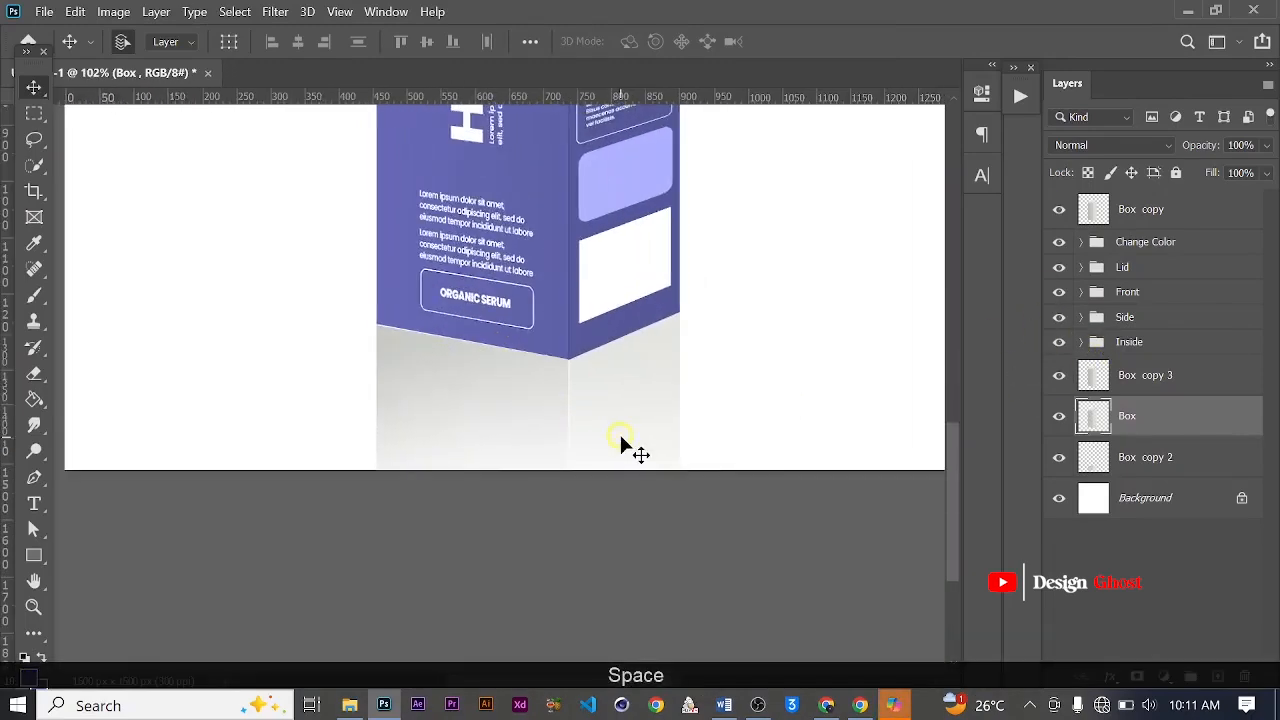
{"action": "key", "text": "ctrl+m"}
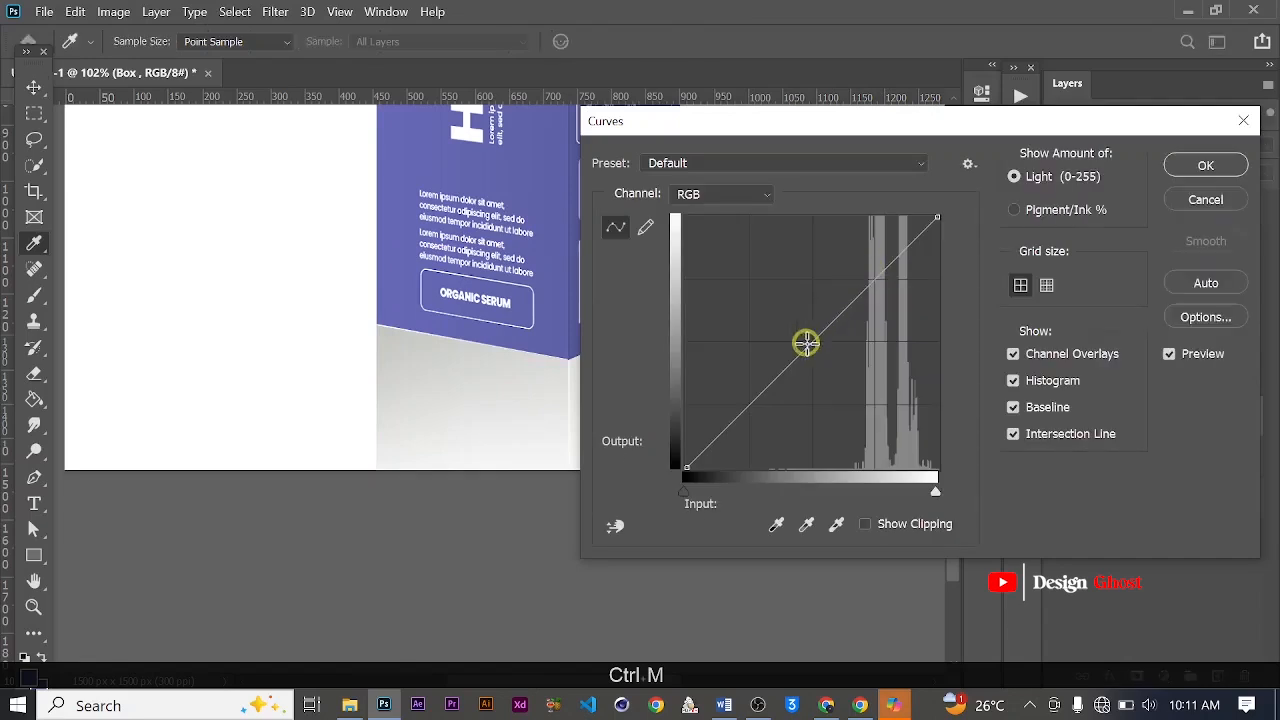
{"action": "left_click_drag", "start_coordinate": [806, 343], "coordinate": [880, 385]}
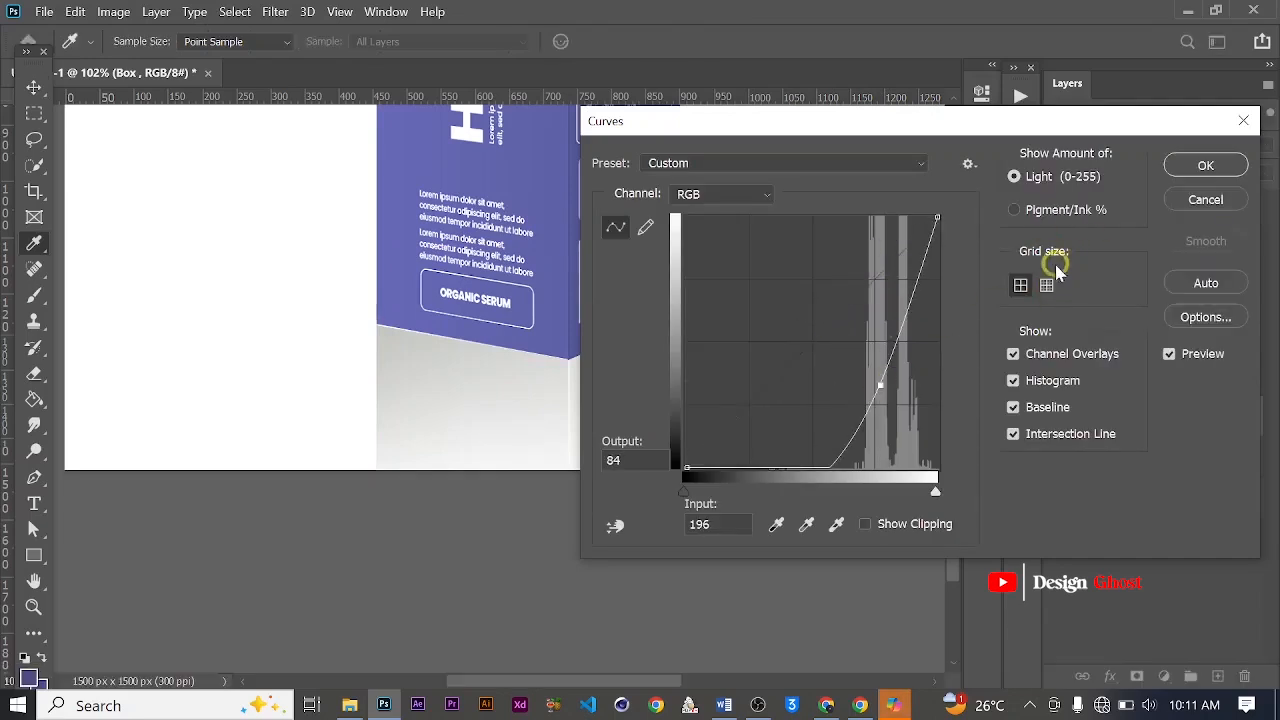
{"action": "left_click", "coordinate": [1180, 166]}
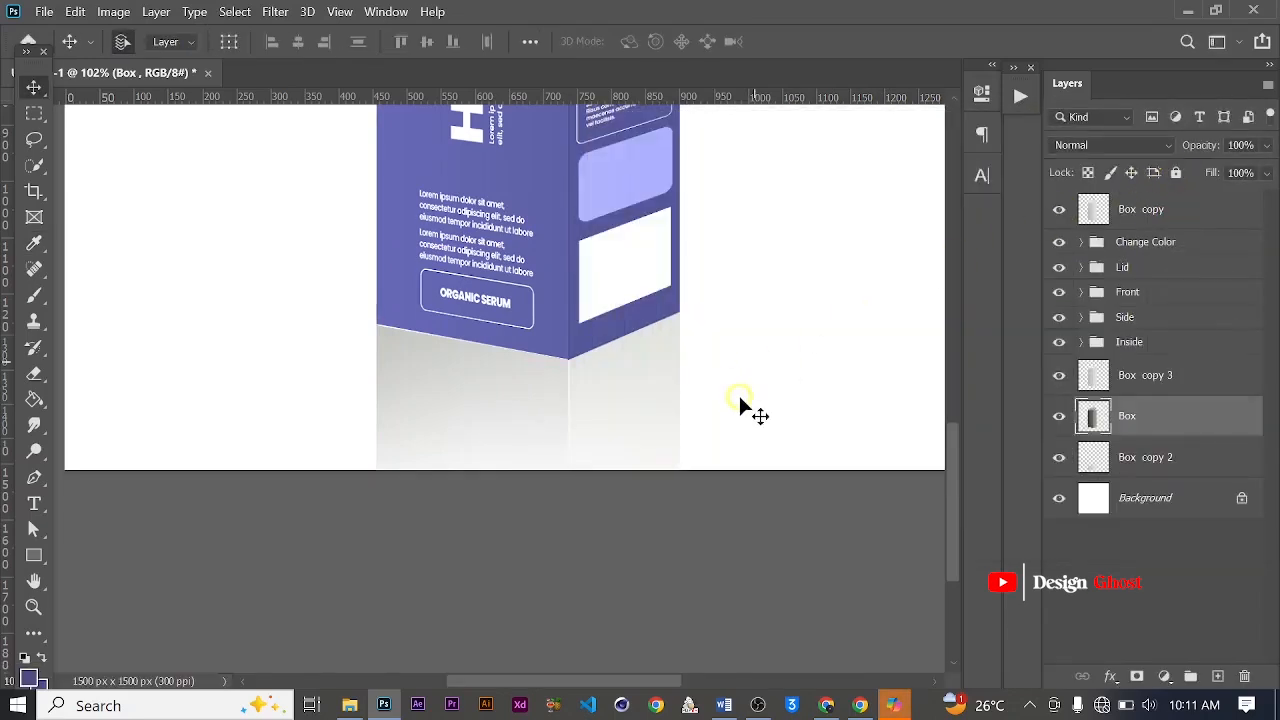
Nudge the darkened Box layer down a few pixels to form a thin contact shadow along the box's bottom edges
{"action": "scroll", "coordinate": [750, 335], "scroll_direction": "down", "scroll_amount": 2}
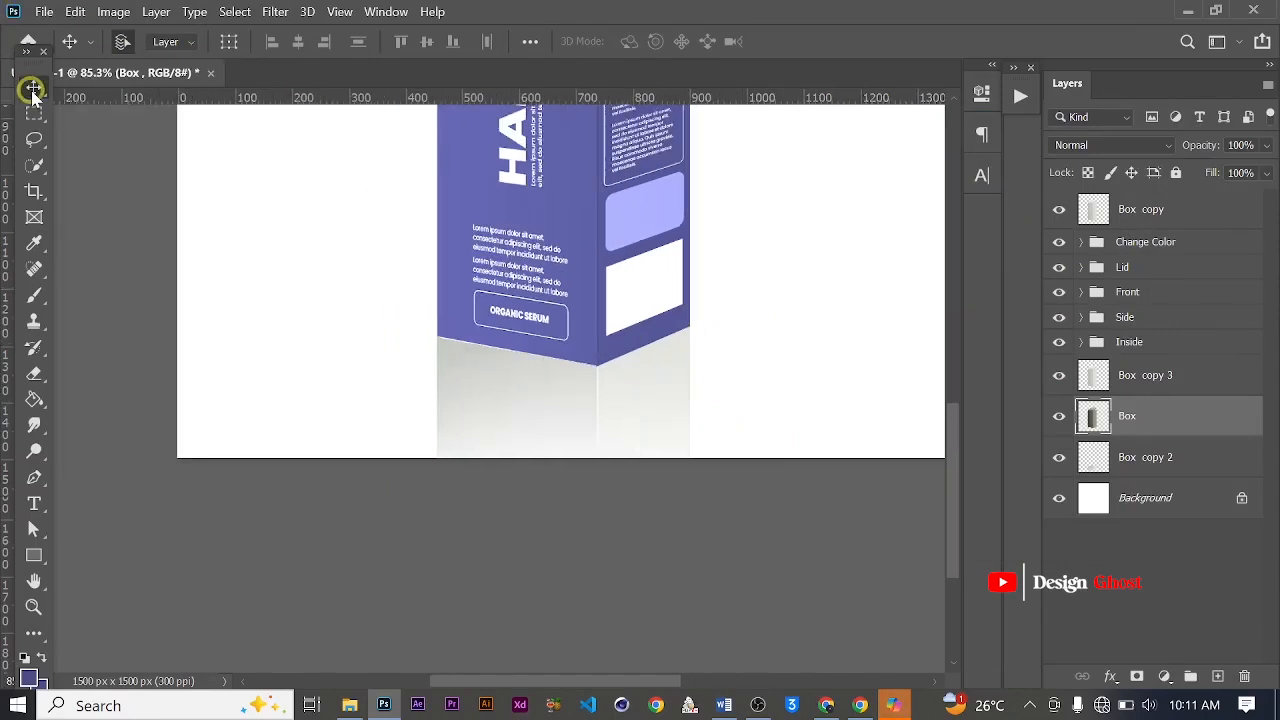
{"action": "scroll", "coordinate": [484, 232], "scroll_direction": "down", "scroll_amount": 1}
{"action": "key", "text": "Down"}
{"action": "key", "text": "Down"}
{"action": "scroll", "coordinate": [597, 365], "scroll_direction": "up", "scroll_amount": 2}
{"action": "key", "text": "Down"}
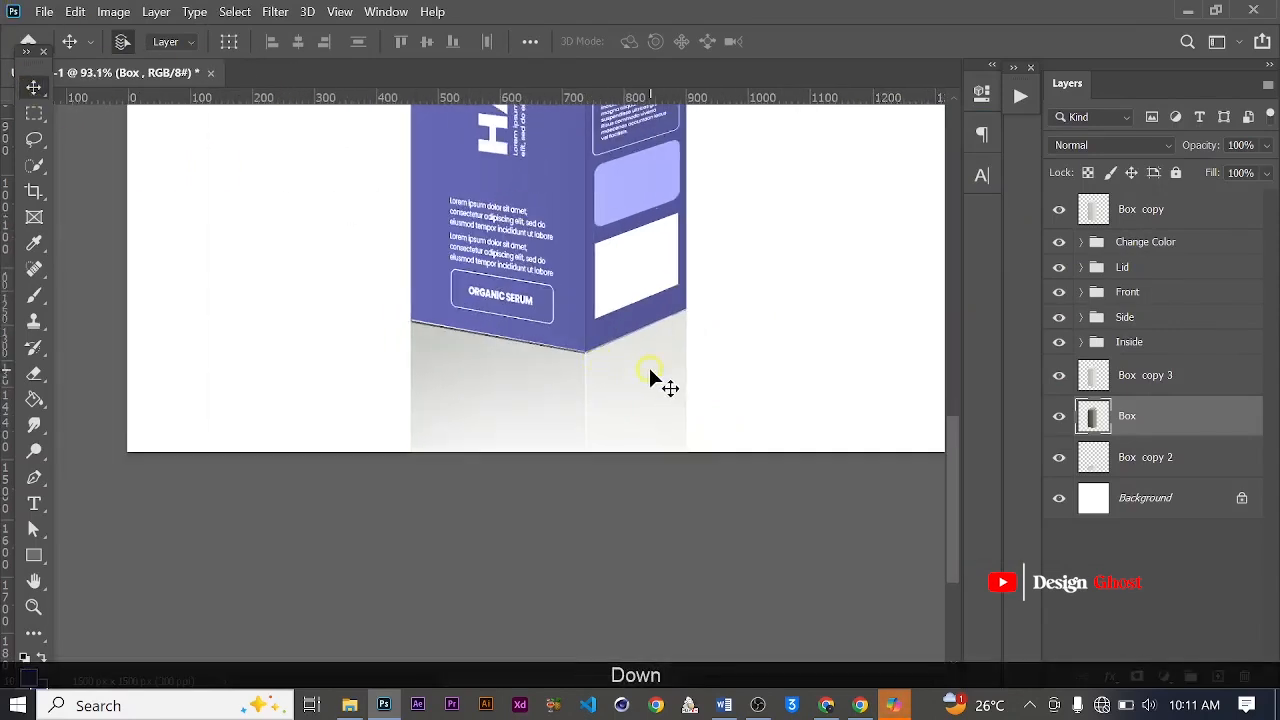
{"action": "scroll", "coordinate": [650, 375], "scroll_direction": "up", "scroll_amount": 1}
{"action": "key", "text": "Down"}
{"action": "key", "text": "Down"}
{"action": "key", "text": "Down"}
{"action": "key", "text": "Down"}
{"action": "key", "text": "Up"}
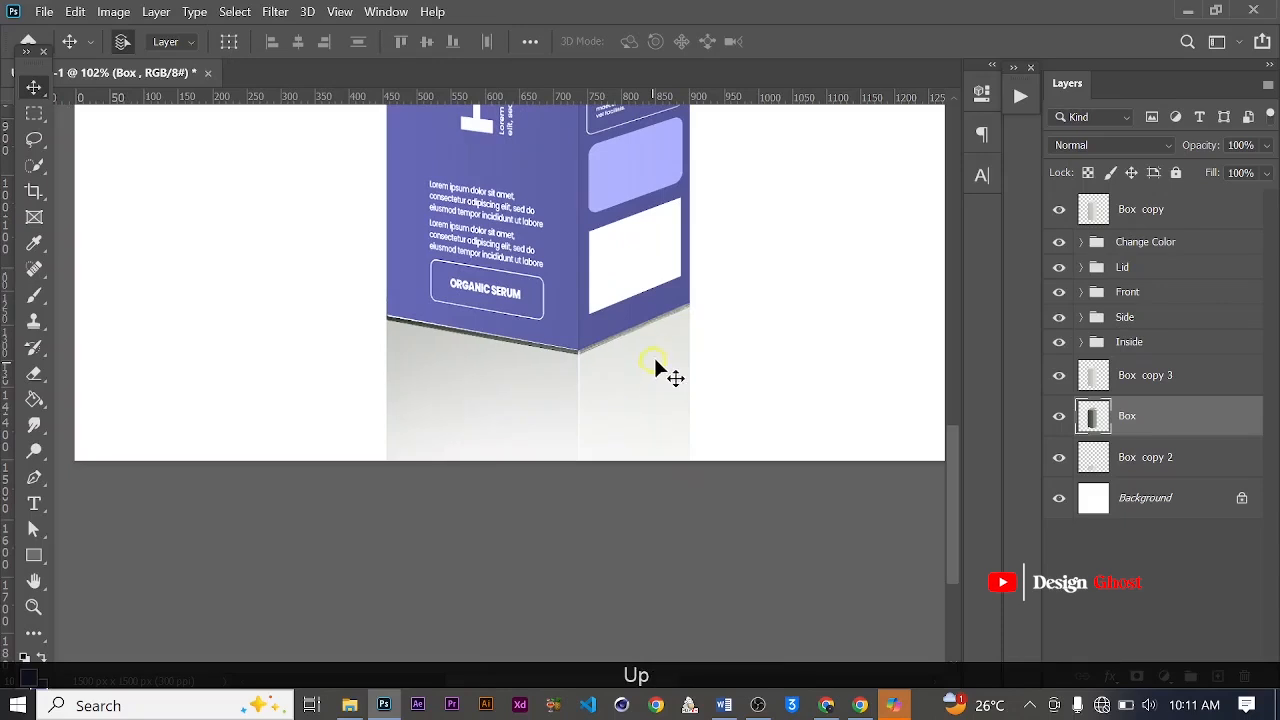
Apply a Gaussian Blur with a 4.0 px radius to the darkened Box layer
{"action": "left_click", "coordinate": [264, 14]}
{"action": "mouse_move", "coordinate": [340, 220]}
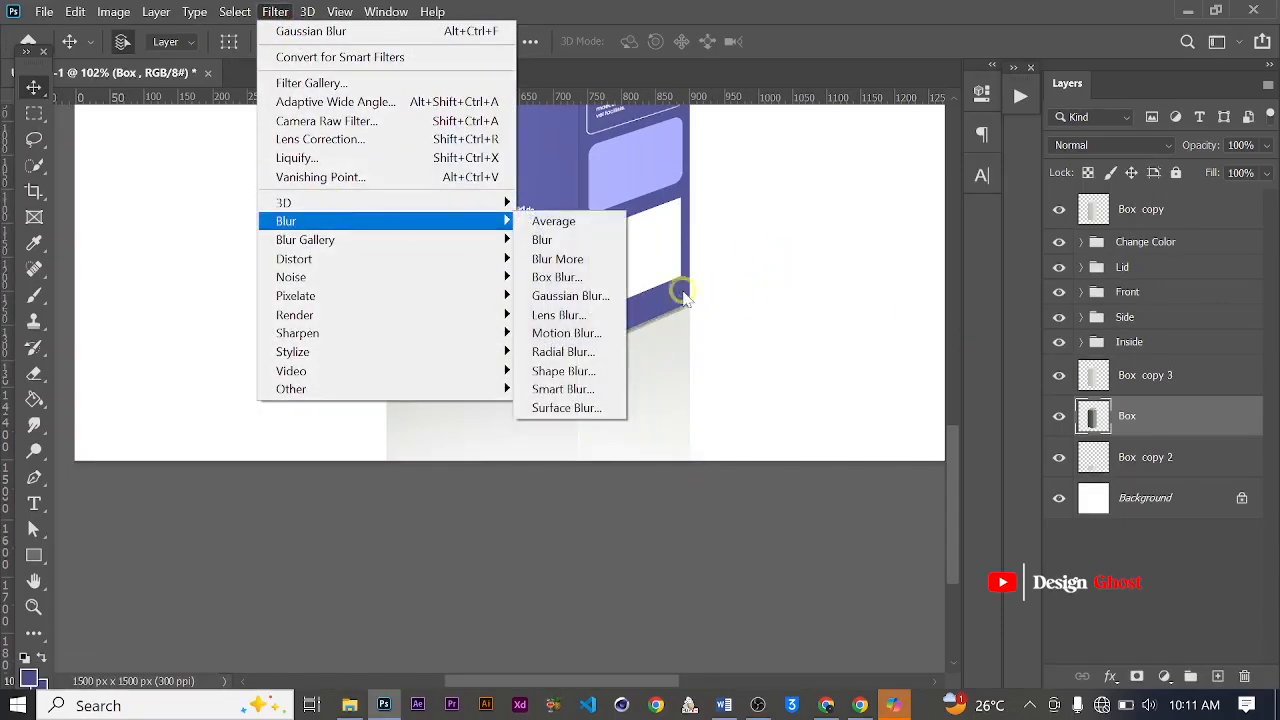
{"action": "left_click", "coordinate": [570, 295]}
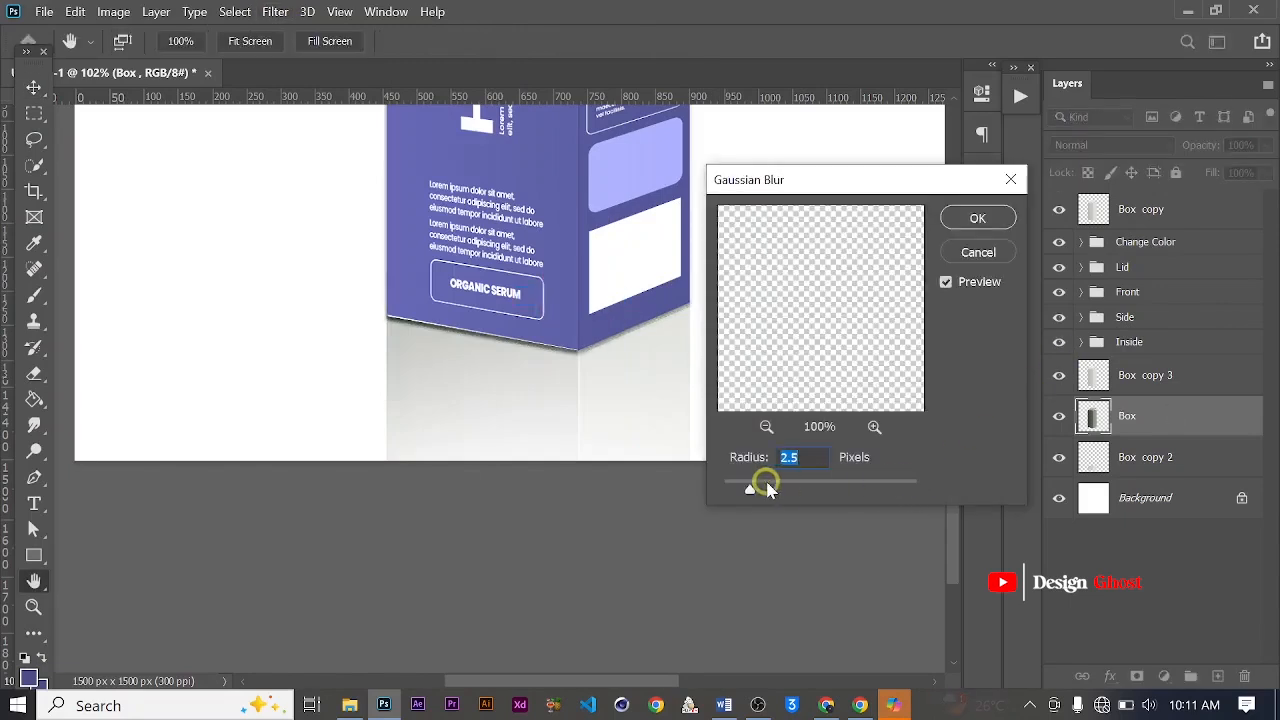
{"action": "left_click_drag", "start_coordinate": [766, 492], "coordinate": [766, 492]}
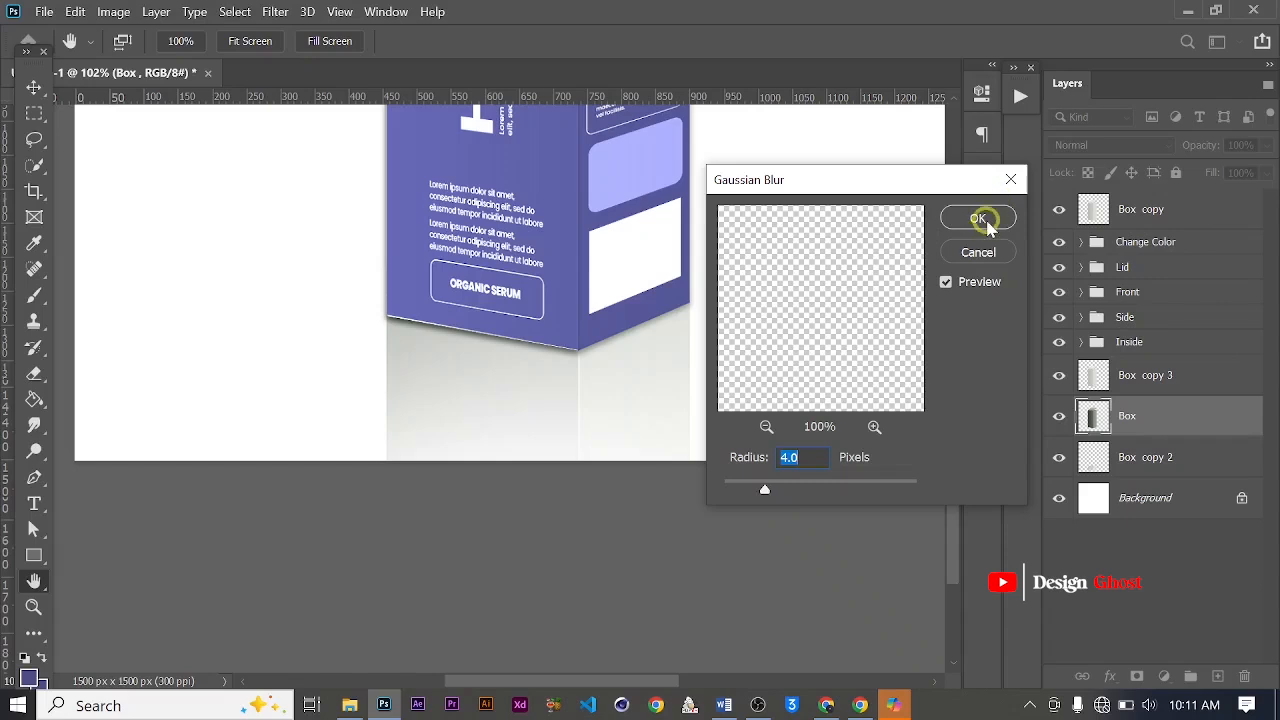
{"action": "left_click", "coordinate": [978, 219]}
Erase the upper part of the blurred Box layer with the 800 px soft Eraser, keeping the shadow only at the base
{"action": "key", "text": "ctrl+0"}
{"action": "left_click", "coordinate": [654, 332]}
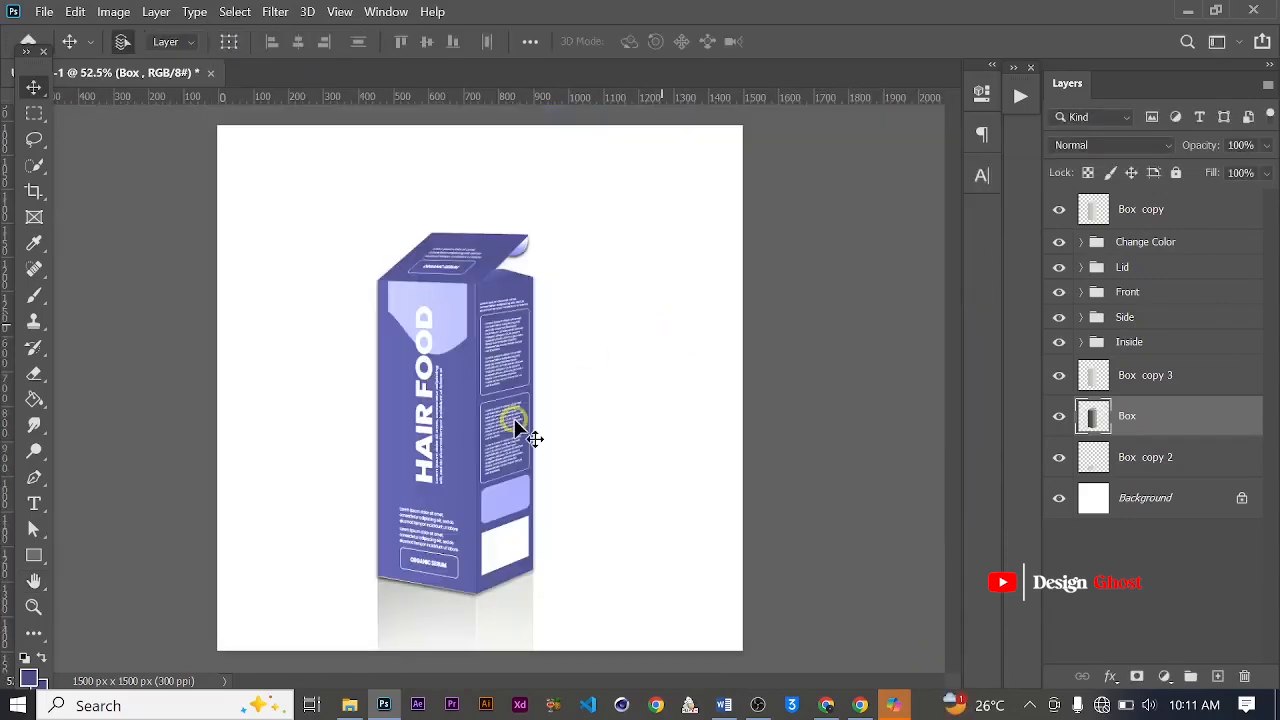
{"action": "key", "text": "e"}
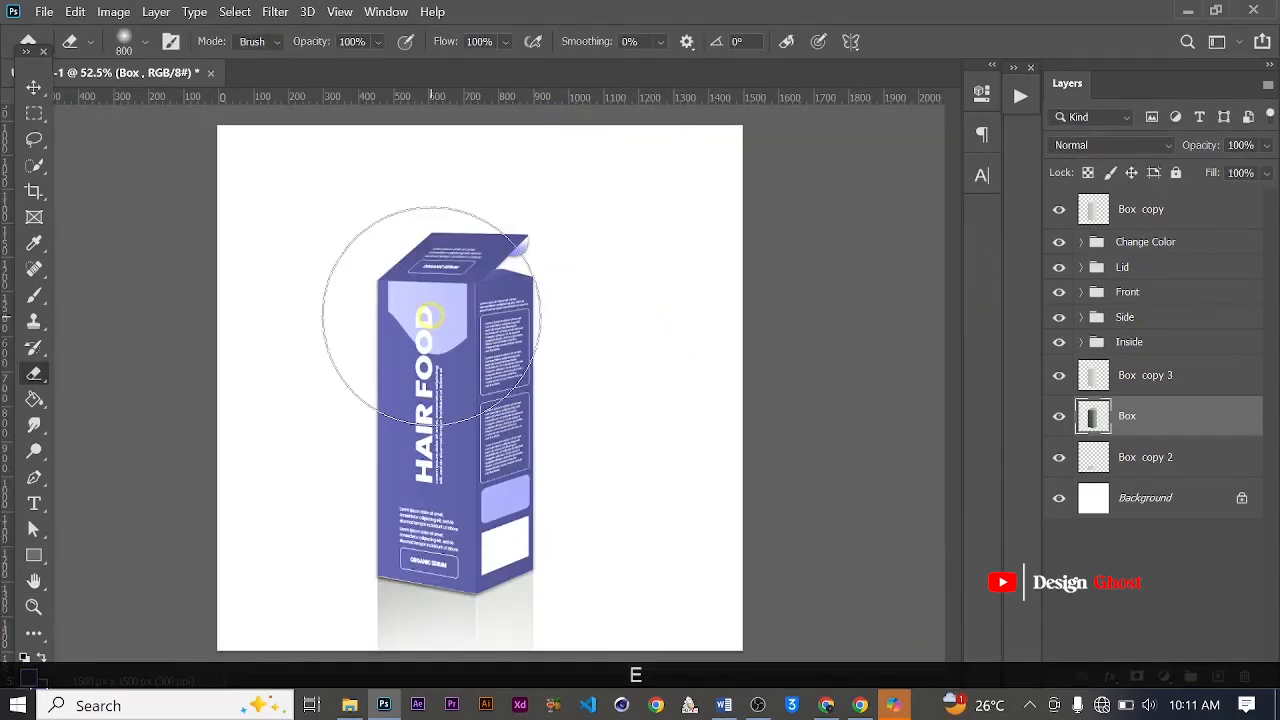
{"action": "mouse_move", "coordinate": [366, 443]}
{"action": "left_mouse_down"}
{"action": "mouse_move", "coordinate": [563, 452]}
{"action": "mouse_move", "coordinate": [545, 420]}
{"action": "left_mouse_up"}
{"action": "left_click", "coordinate": [33, 87]}
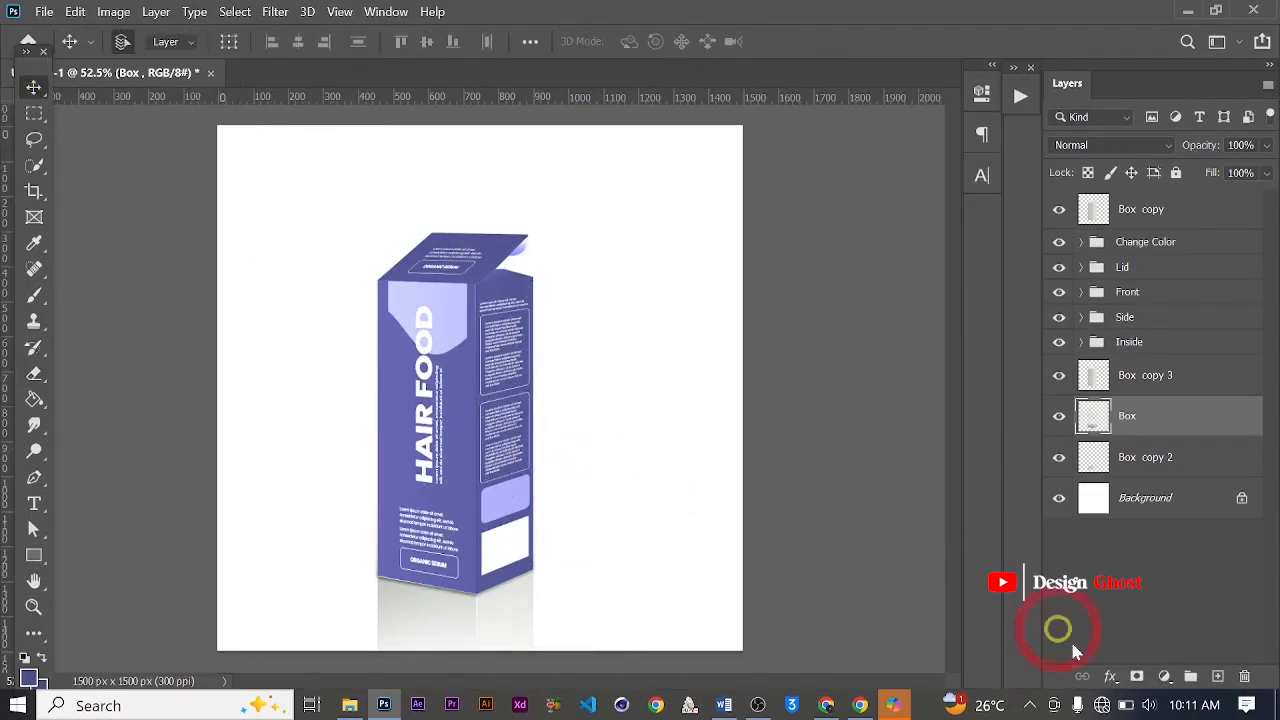
Darken the remaining base shadow on the Box layer with a lowered Curves midpoint
{"action": "key", "text": "ctrl+m"}
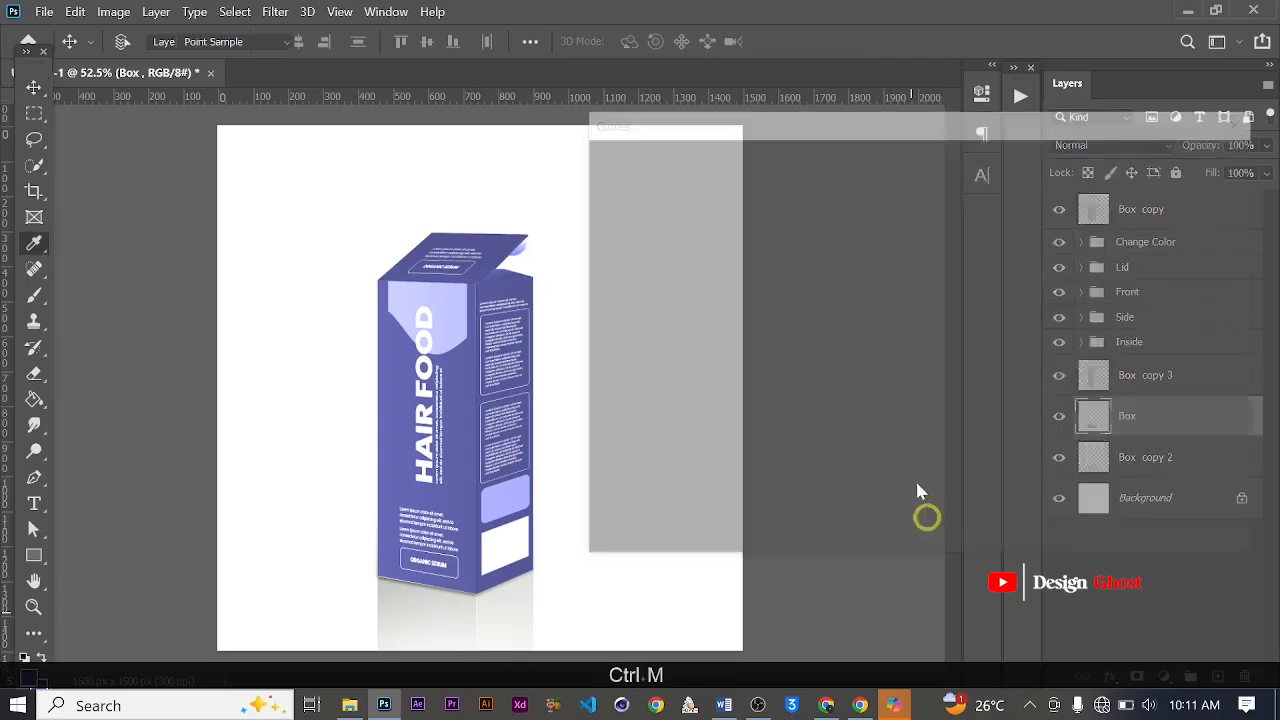
{"action": "left_click_drag", "start_coordinate": [803, 352], "coordinate": [895, 399]}
{"action": "left_click", "coordinate": [1208, 166]}
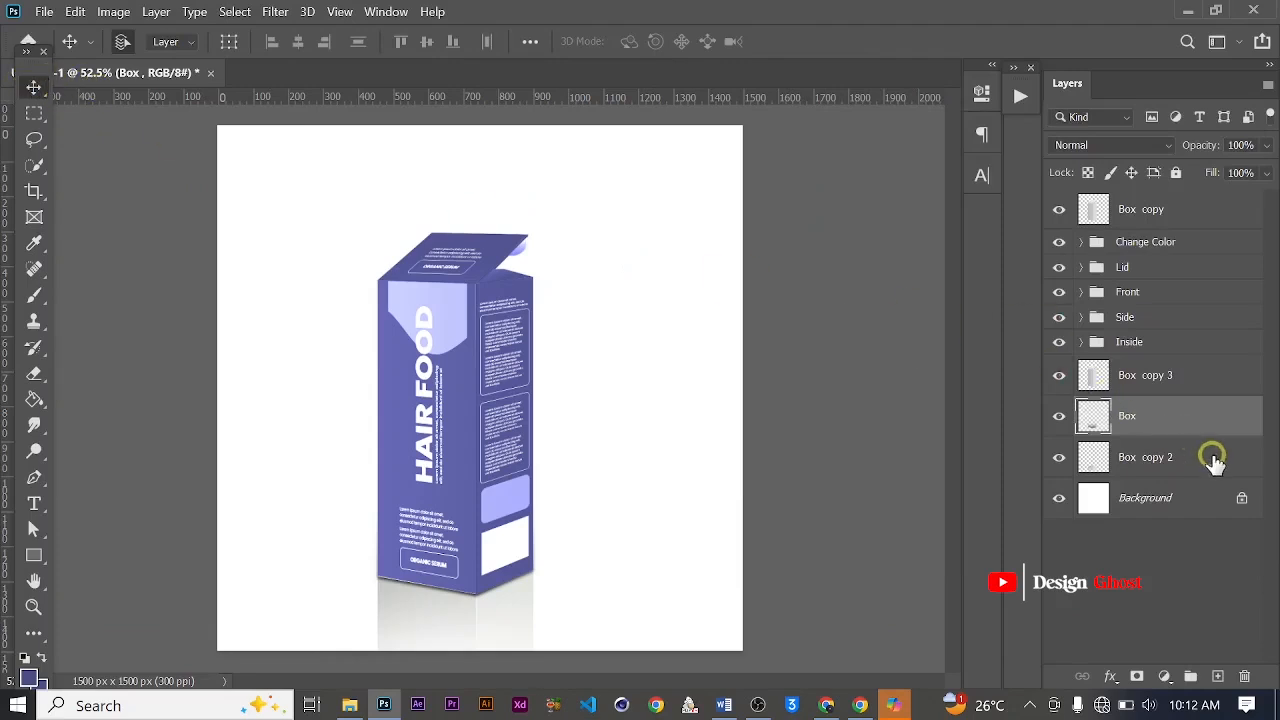
Group the Box and Box copy 2 layers and name the group Box Shadow
{"action": "left_click", "coordinate": [1174, 464], "text": "shift"}
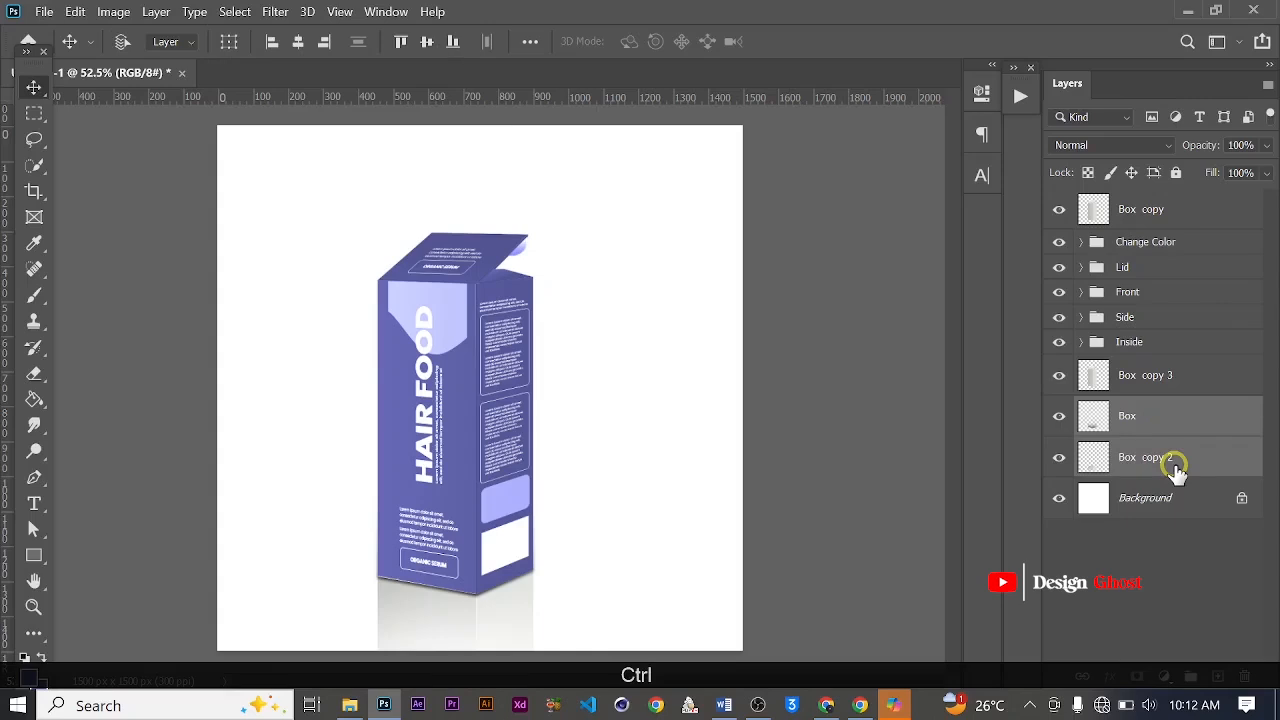
{"action": "key", "text": "ctrl+g"}
{"action": "double_click", "coordinate": [1133, 409]}
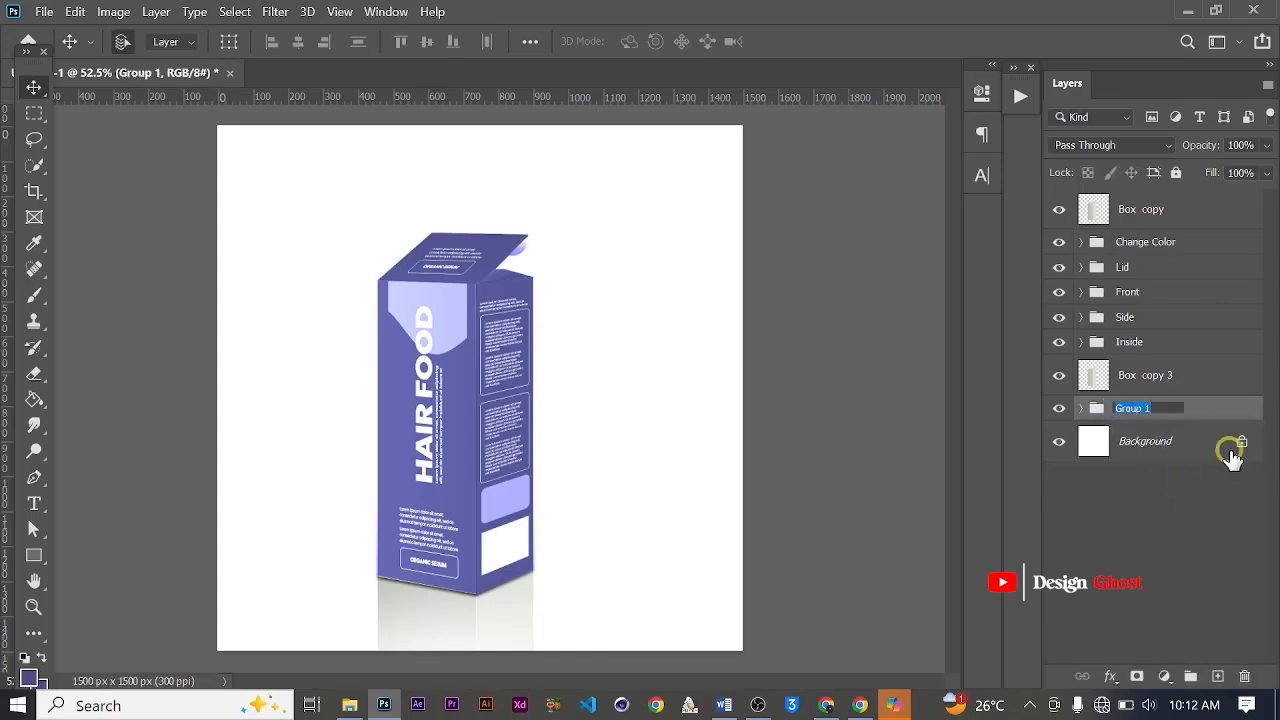
{"action": "key", "text": "Caps_Lock"}
{"action": "type", "text": "B"}
{"action": "key", "text": "Caps_Lock"}
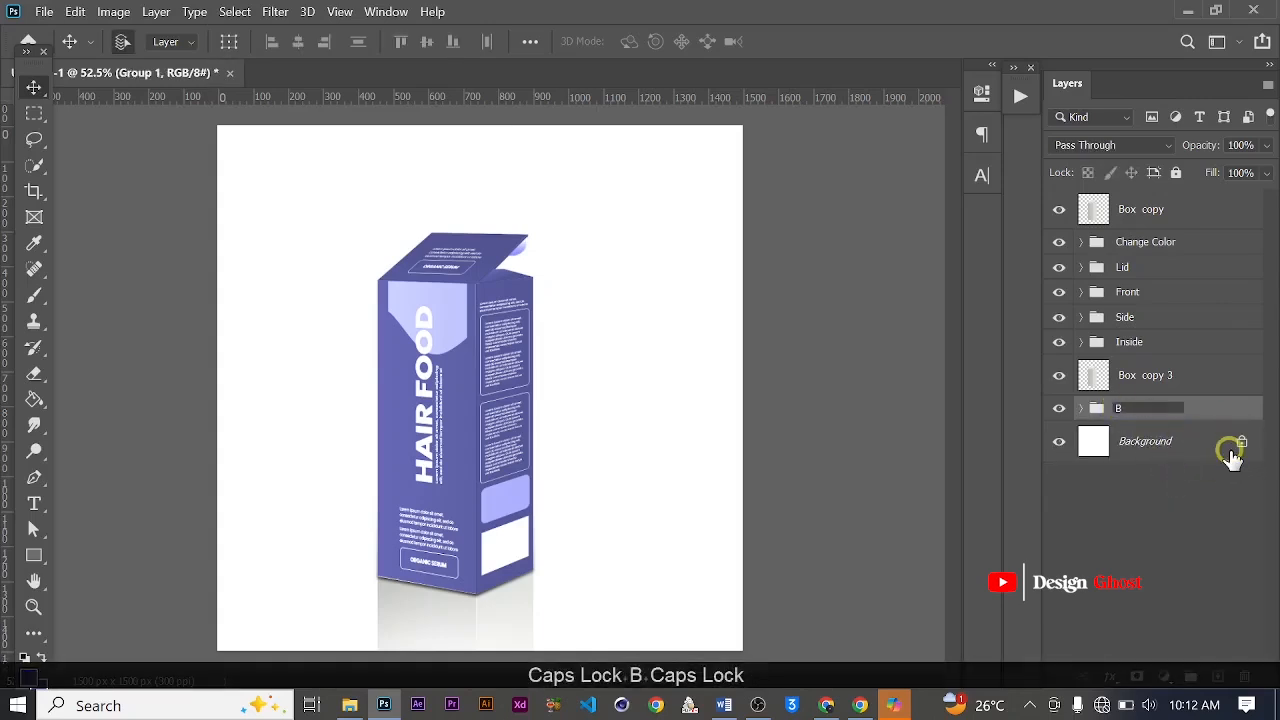
{"action": "type", "text": "ox S"}
{"action": "key", "text": "Caps_Lock"}
{"action": "type", "text": "had"}
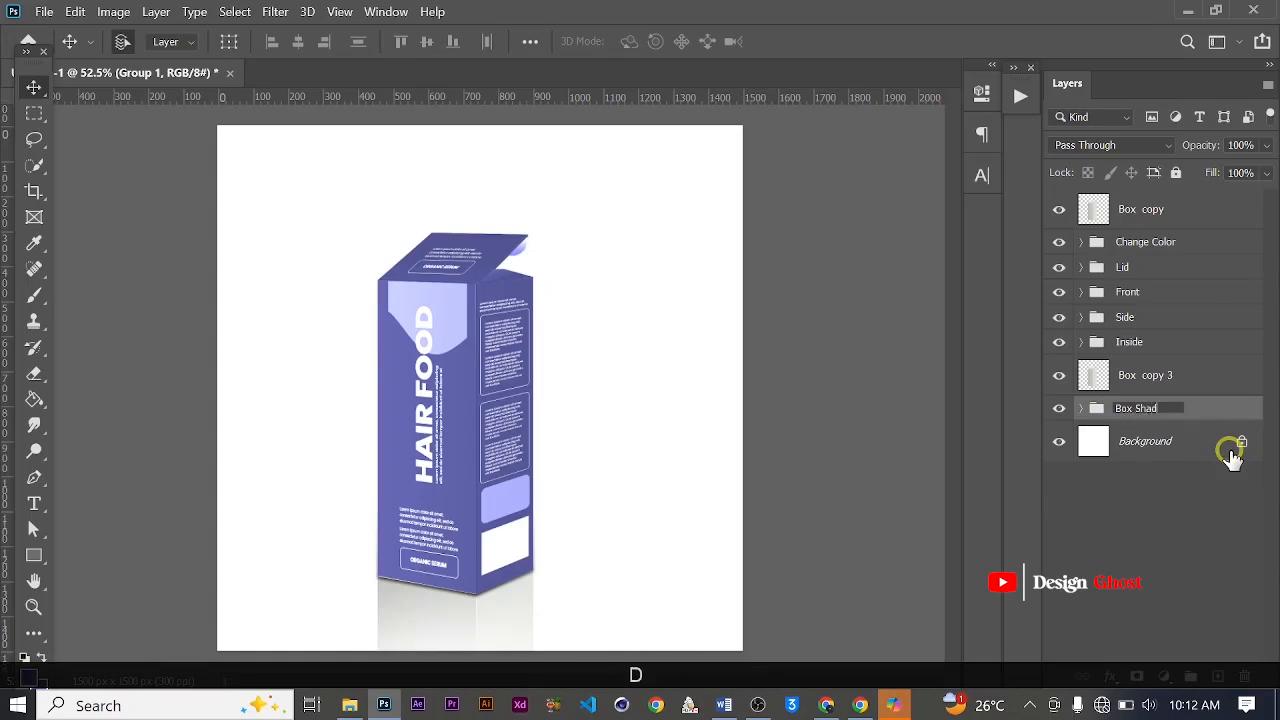
{"action": "type", "text": "ow"}
{"action": "key", "text": "Return"}
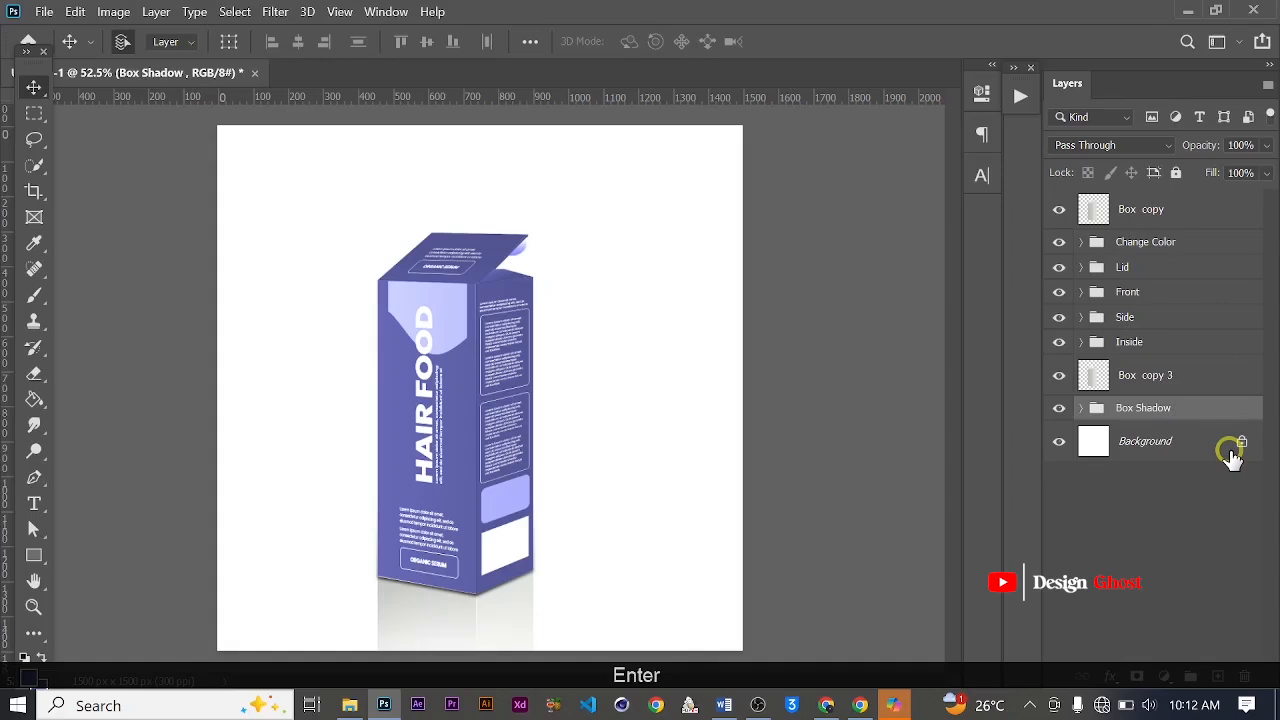
Group all layers and groups above the Background and name the new group Box
{"action": "left_click", "coordinate": [1143, 218], "text": "shift"}
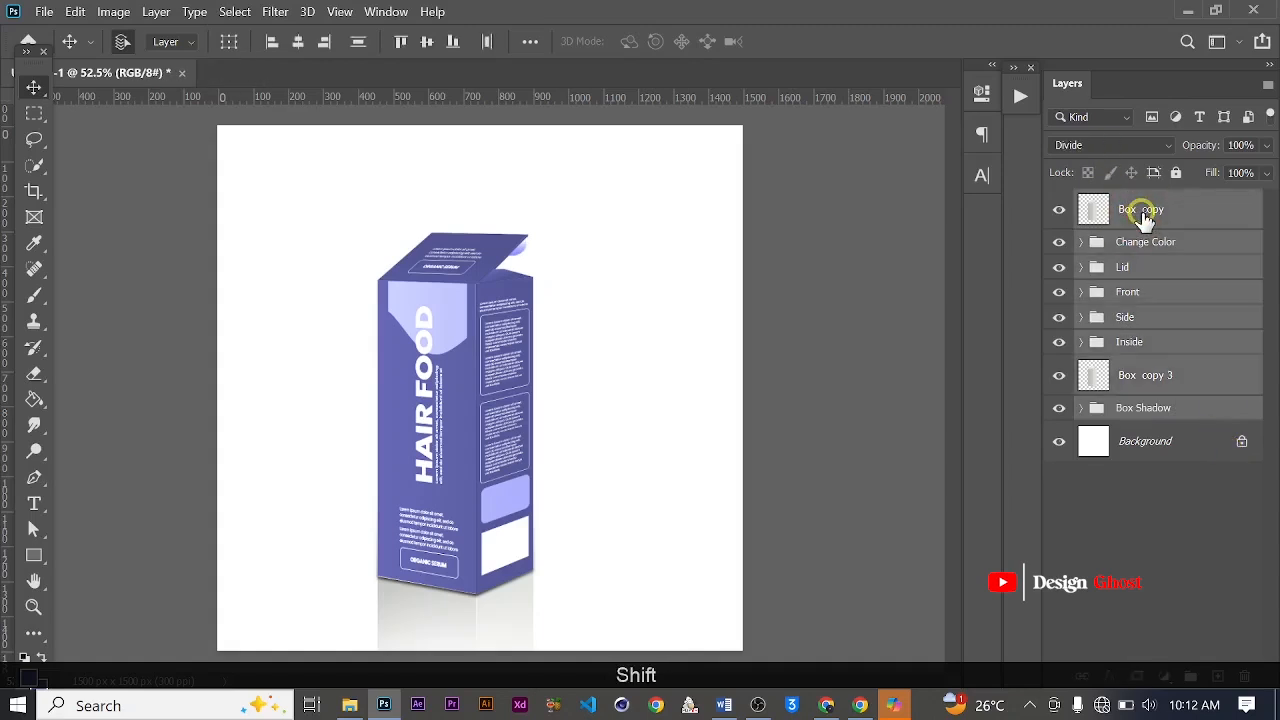
{"action": "key", "text": "ctrl+g"}
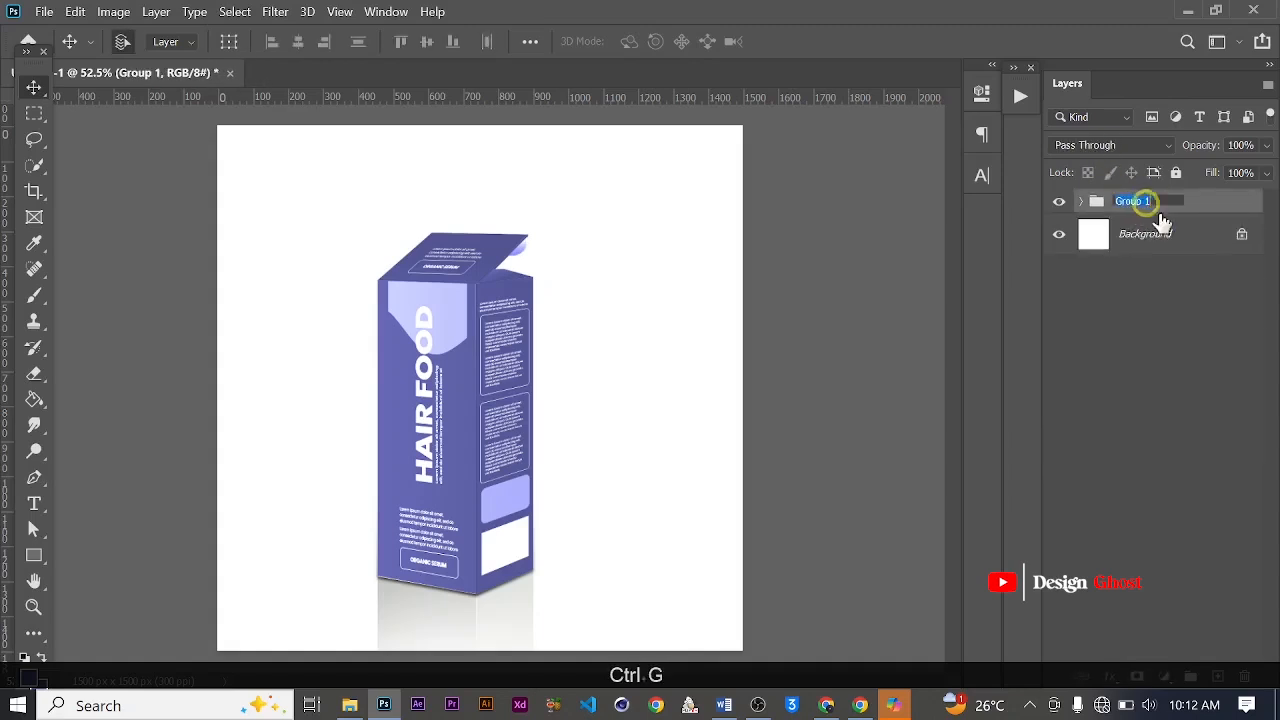
{"action": "key", "text": "Caps_Lock"}
{"action": "type", "text": "B"}
{"action": "key", "text": "Caps_Lock"}
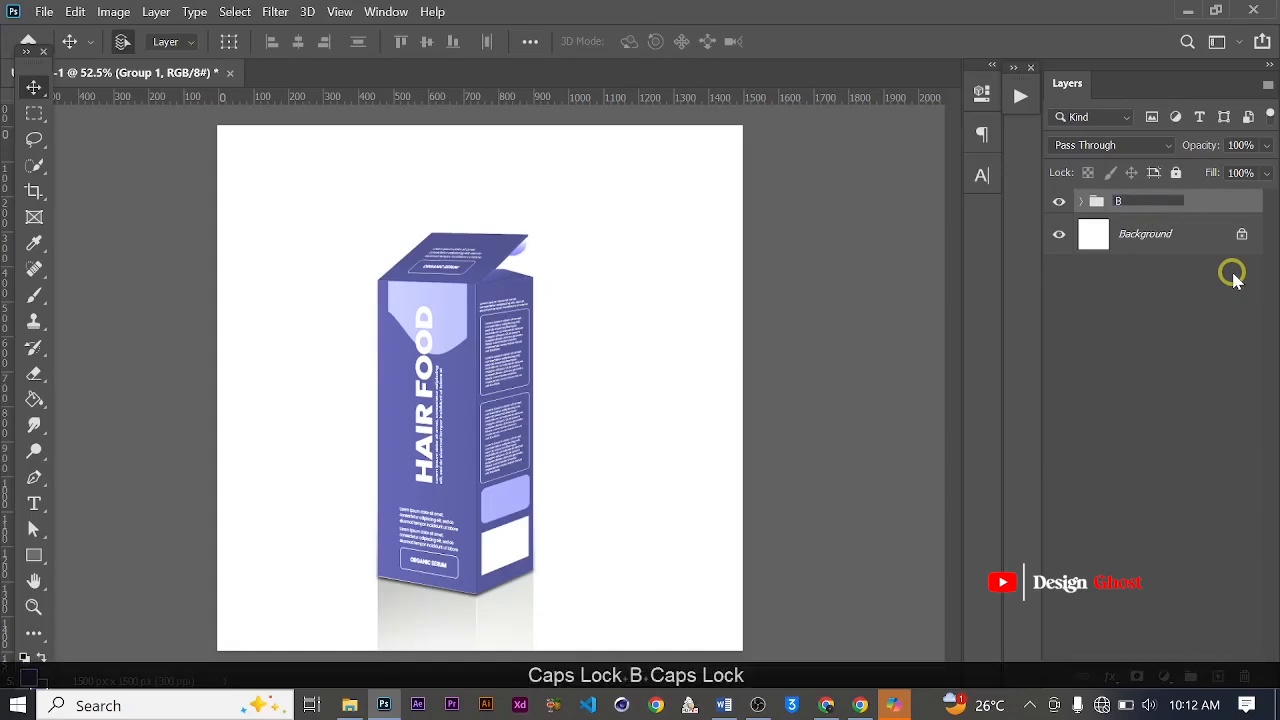
{"action": "type", "text": "ox"}
{"action": "key", "text": "Return"}
{"action": "scroll", "coordinate": [400, 404], "scroll_direction": "down", "scroll_amount": 3}
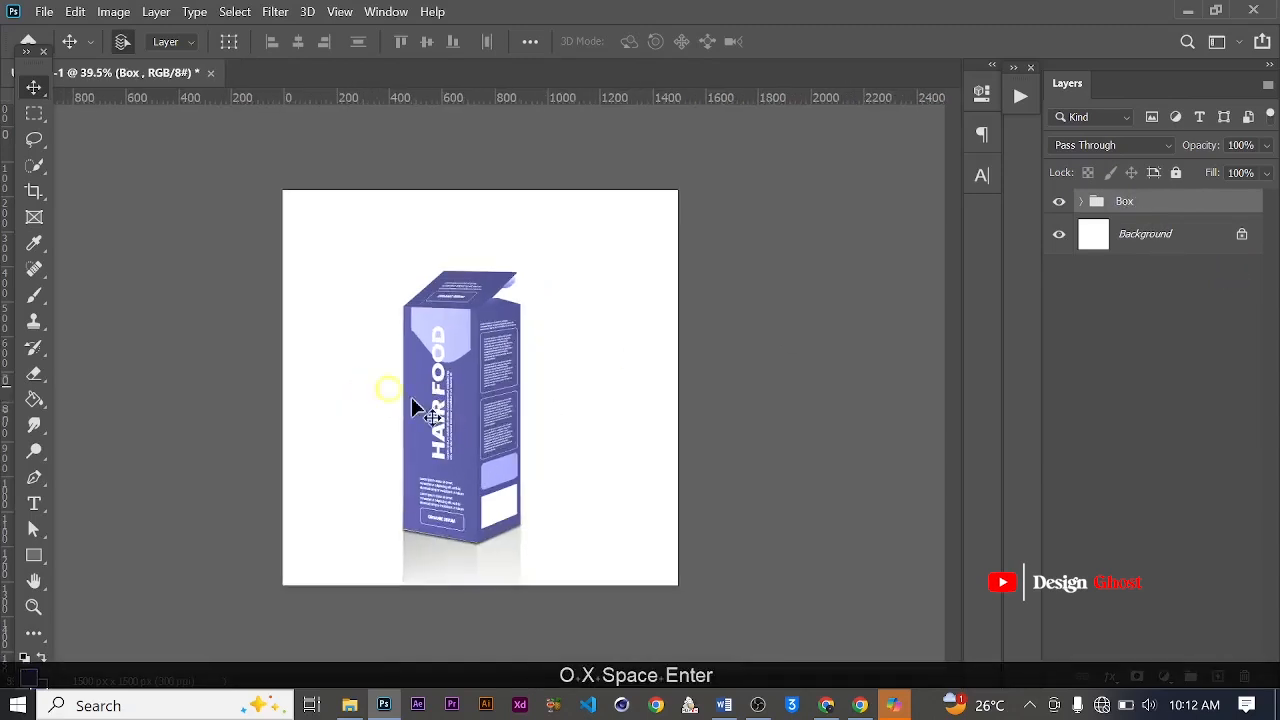
Nudge the Box group to the left on the canvas, leaving room for a bottle beside it
{"action": "key", "text": "Left"}
{"action": "key", "text": "Left"}
{"action": "key", "text": "Left"}
{"action": "key", "text": "Left"}
{"action": "key", "text": "Left"}
{"action": "key", "text": "Left"}
{"action": "key", "text": "Left"}
{"action": "key", "text": "Left"}
{"action": "key", "text": "Left"}
{"action": "key", "text": "Left"}
{"action": "key", "text": "Left"}
{"action": "key", "text": "Left"}
{"action": "key", "text": "Left"}
{"action": "key", "text": "Left"}
{"action": "key", "text": "Left"}
{"action": "key", "text": "Left"}
{"action": "key", "text": "Left"}
{"action": "key", "text": "Left"}
{"action": "key", "text": "Left"}
{"action": "key", "text": "Left"}
{"action": "key", "text": "Left"}
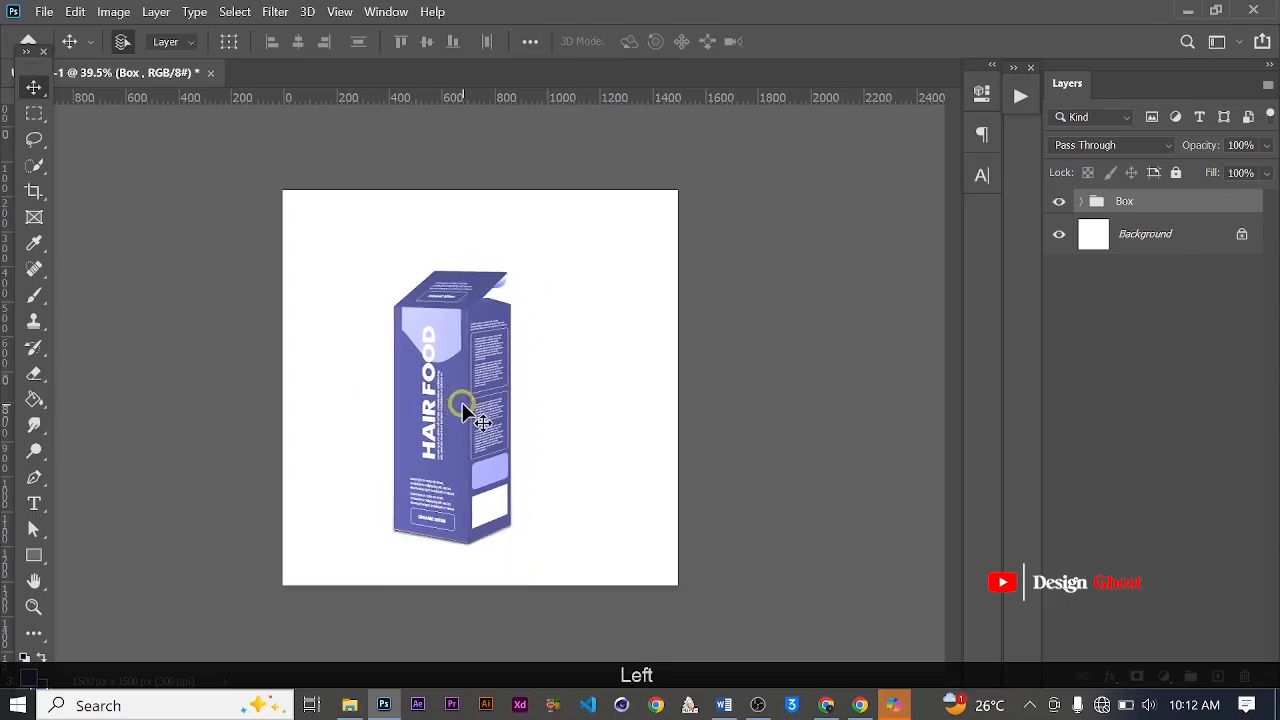
{"action": "scroll", "coordinate": [462, 404], "scroll_direction": "down", "scroll_amount": 2}
{"action": "scroll", "coordinate": [462, 402], "scroll_direction": "down", "scroll_amount": 1}
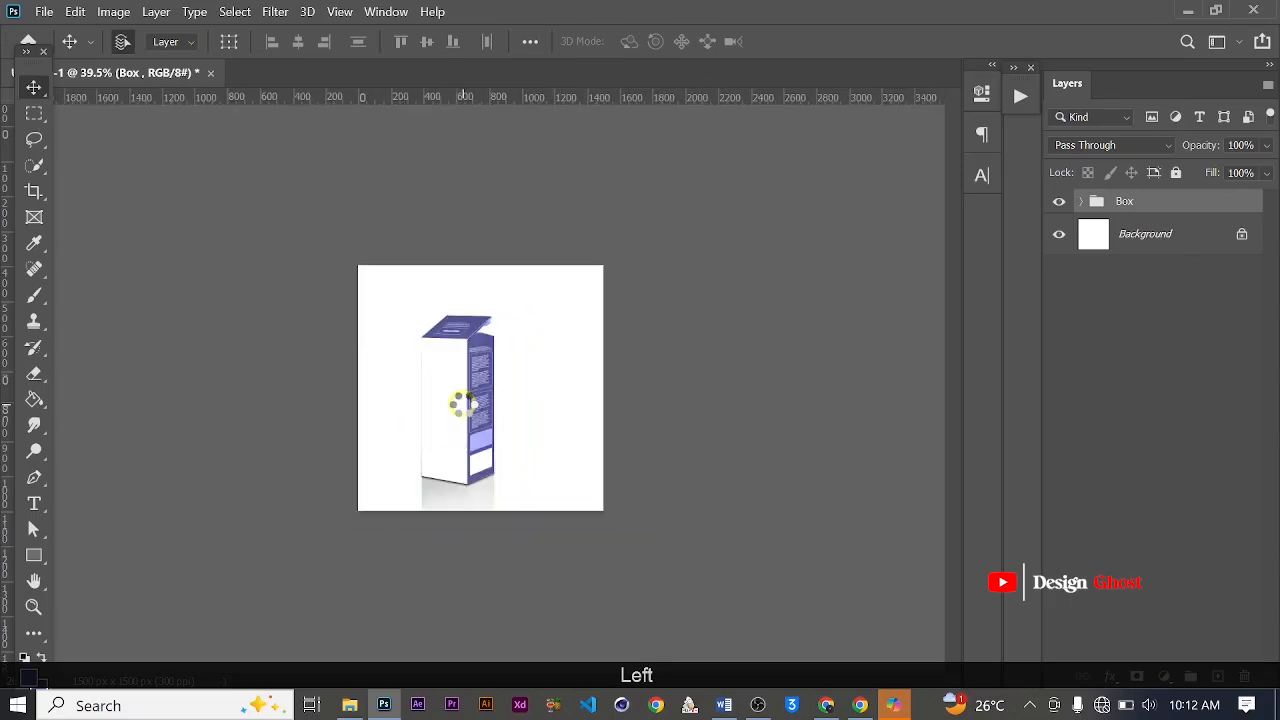
{"action": "scroll", "coordinate": [462, 402], "scroll_direction": "up", "scroll_amount": 2}
{"action": "key", "text": "Left"}
{"action": "key", "text": "Left"}
{"action": "key", "text": "Left"}
{"action": "key", "text": "Left"}
{"action": "key", "text": "Left"}
{"action": "key", "text": "Left"}
{"action": "key", "text": "Left"}
{"action": "key", "text": "Left"}
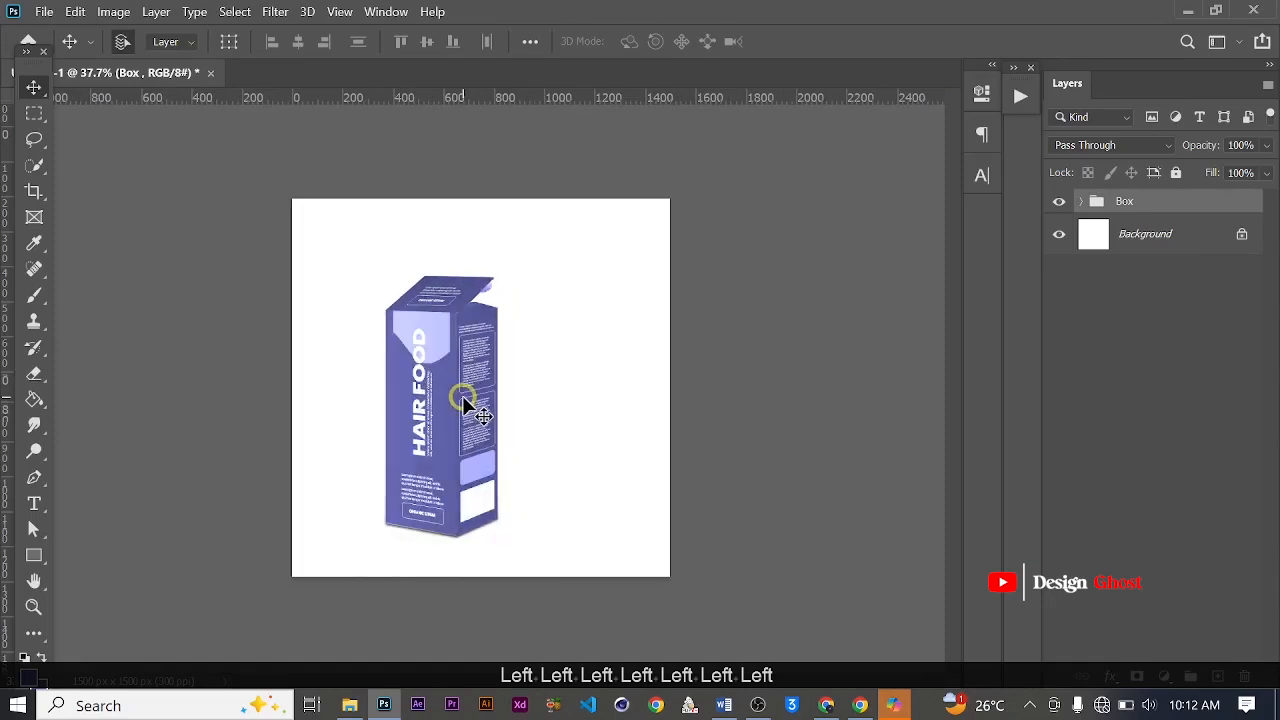
{"action": "key", "text": "Return"}
{"action": "key", "text": "ctrl+0"}
{"action": "scroll", "coordinate": [458, 402], "scroll_direction": "down", "scroll_amount": 1}
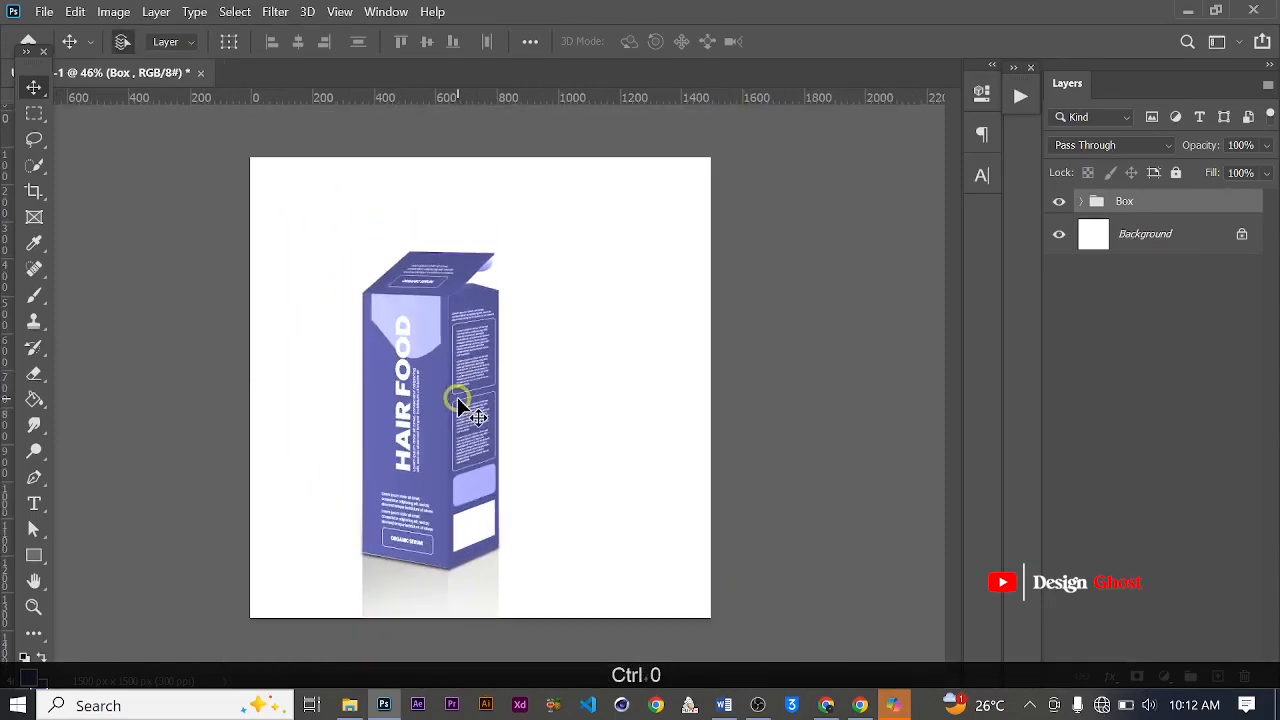
{"action": "scroll", "coordinate": [486, 334], "scroll_direction": "down", "scroll_amount": 1}
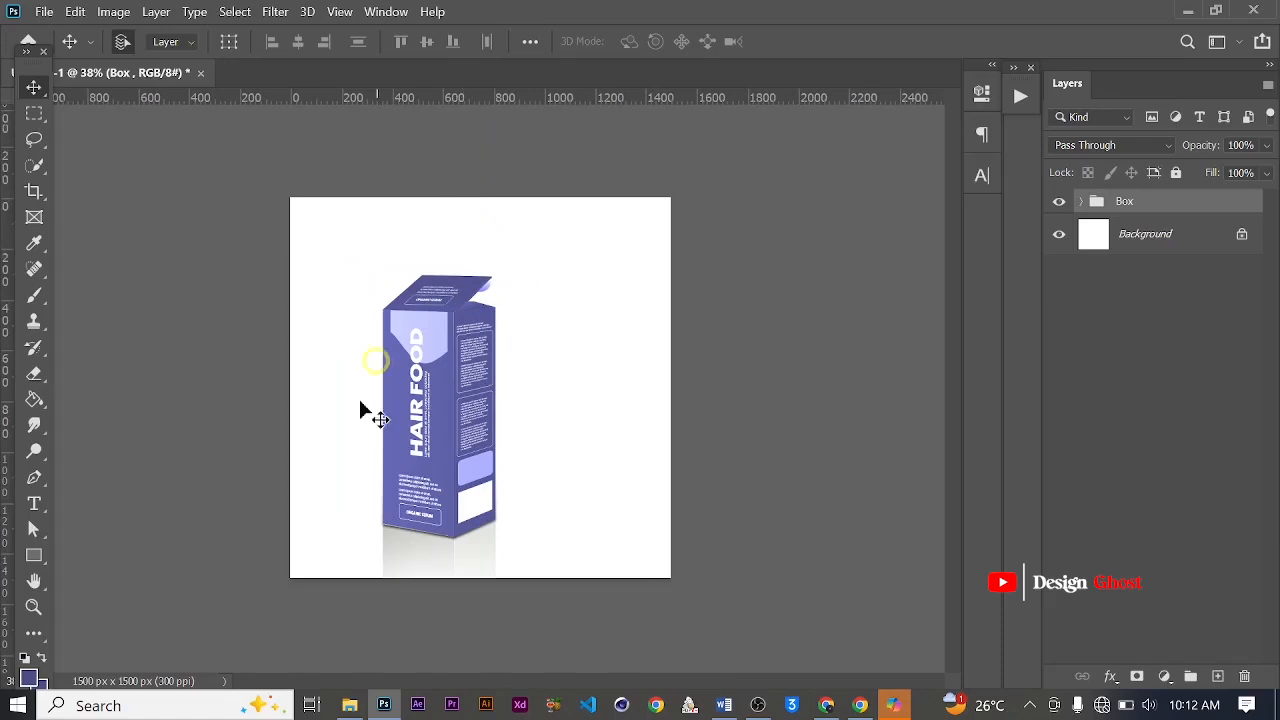
Open the serum bottle image from the Project Files folder as its own document and set its resolution to 200 pixels/inch with resampling
{"action": "left_click", "coordinate": [355, 703]}
{"action": "left_click", "coordinate": [605, 240]}
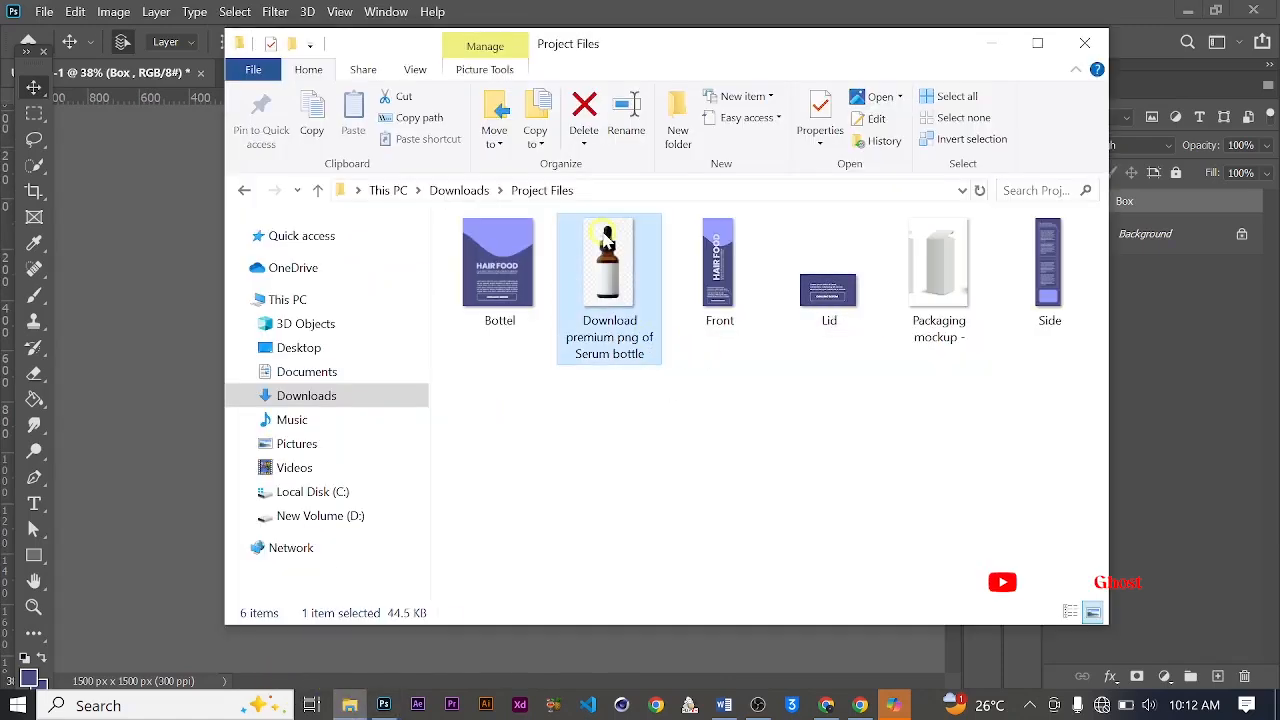
{"action": "left_click_drag", "start_coordinate": [722, 8], "coordinate": [720, 6]}
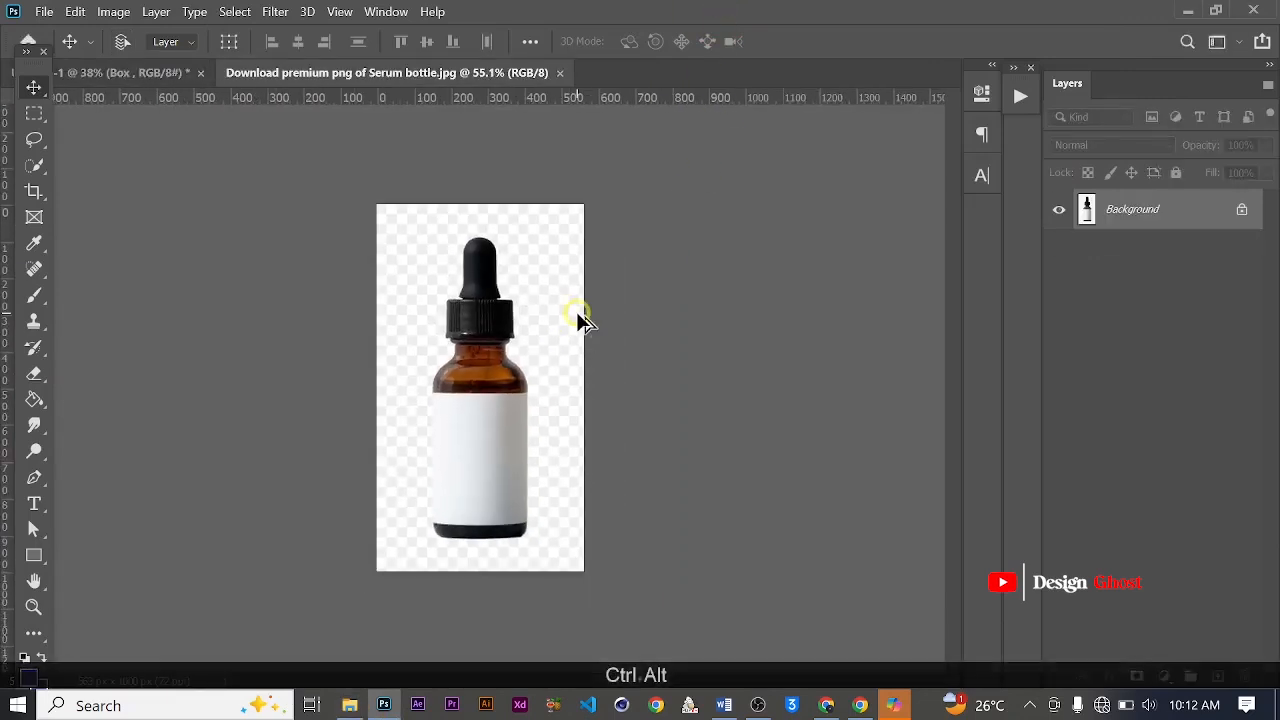
{"action": "key", "text": "ctrl+alt+i"}
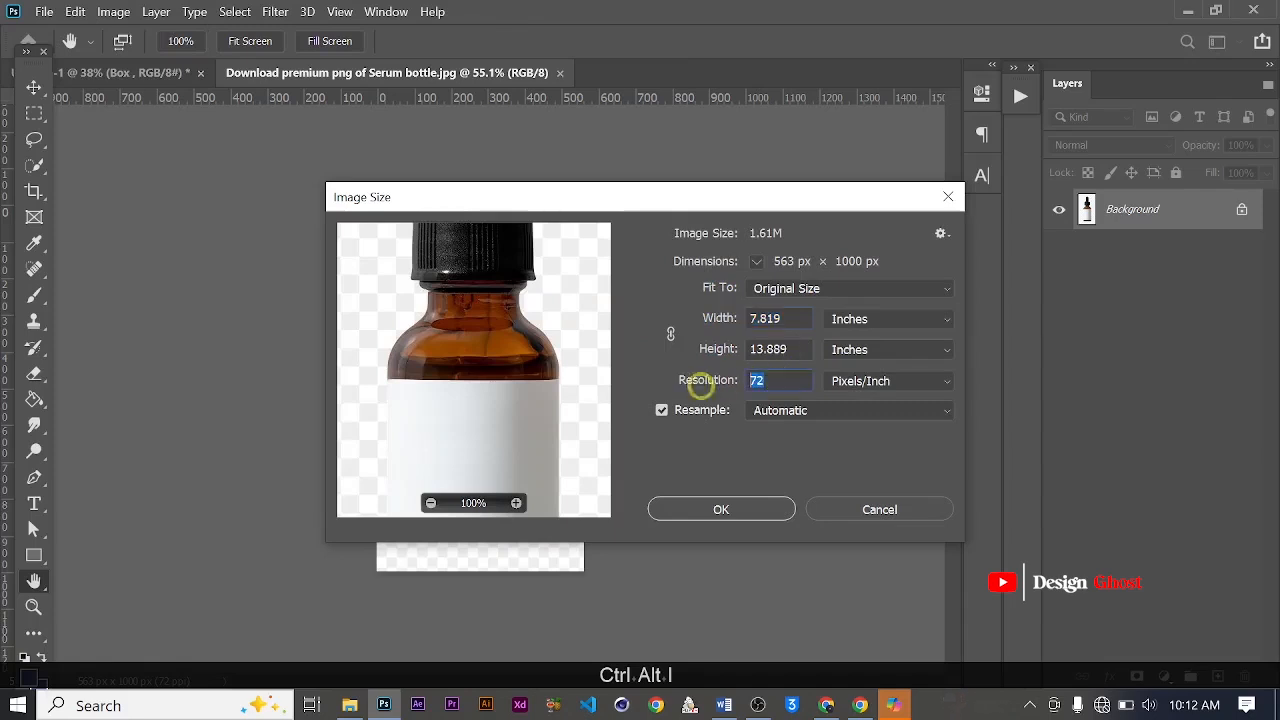
{"action": "type", "text": "200"}
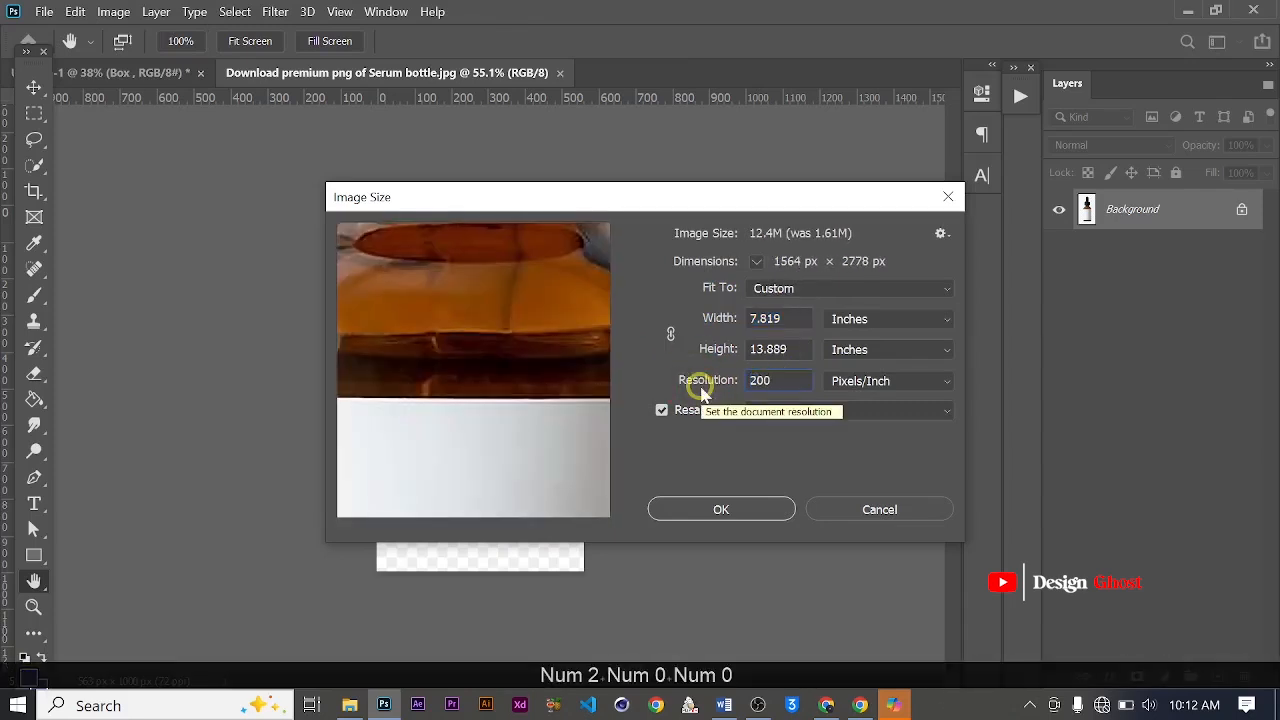
{"action": "key", "text": "Return"}
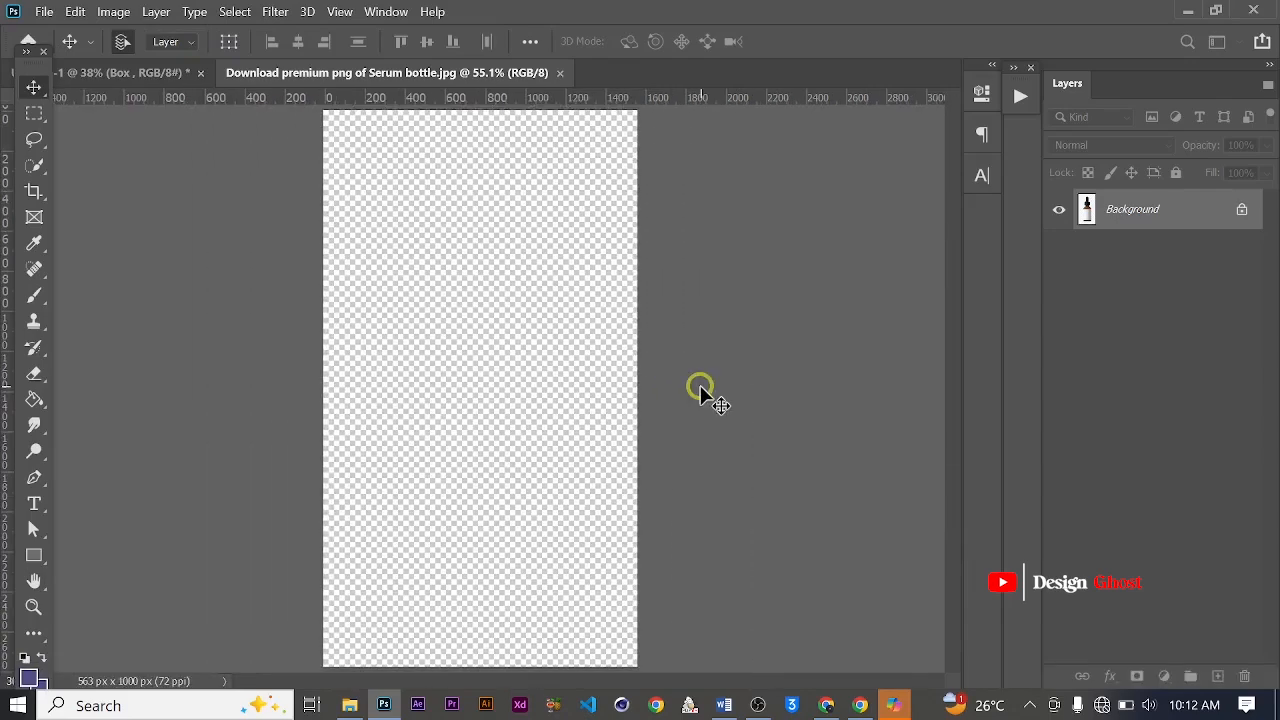
Select the bottle with Select Subject and copy it into the box mockup document as a new layer
{"action": "left_click", "coordinate": [233, 11]}
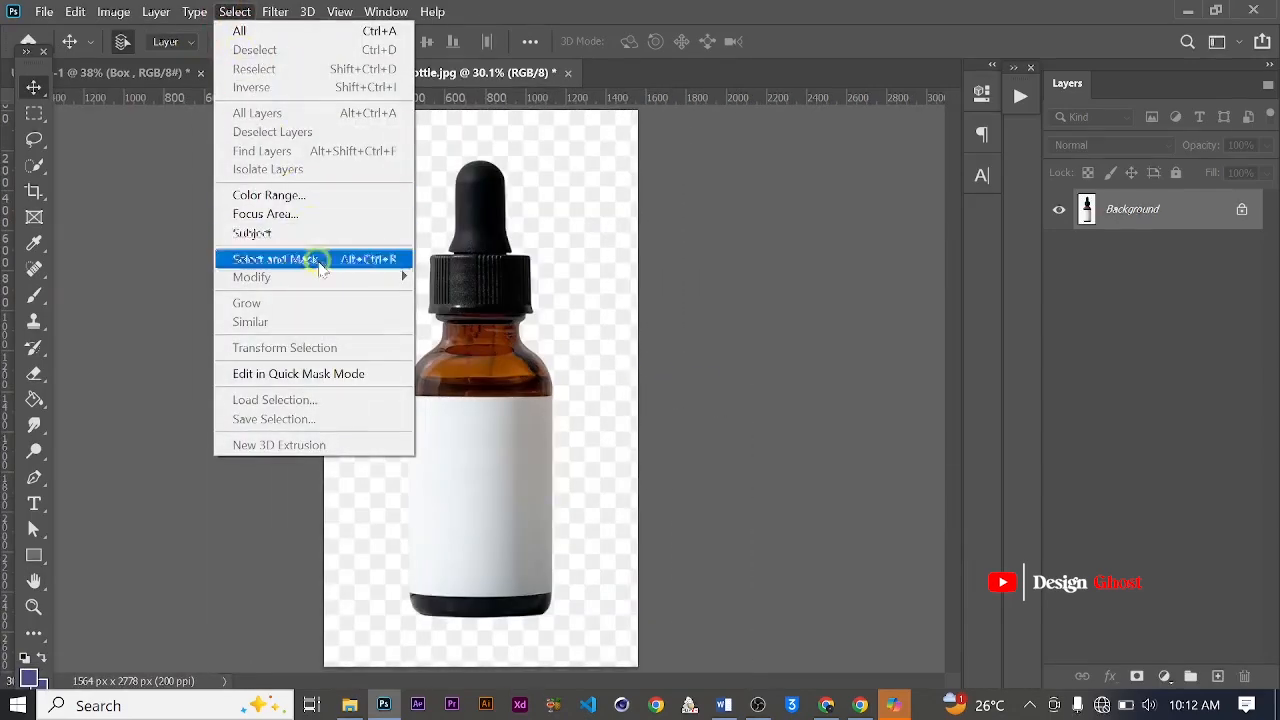
{"action": "left_click", "coordinate": [349, 231]}
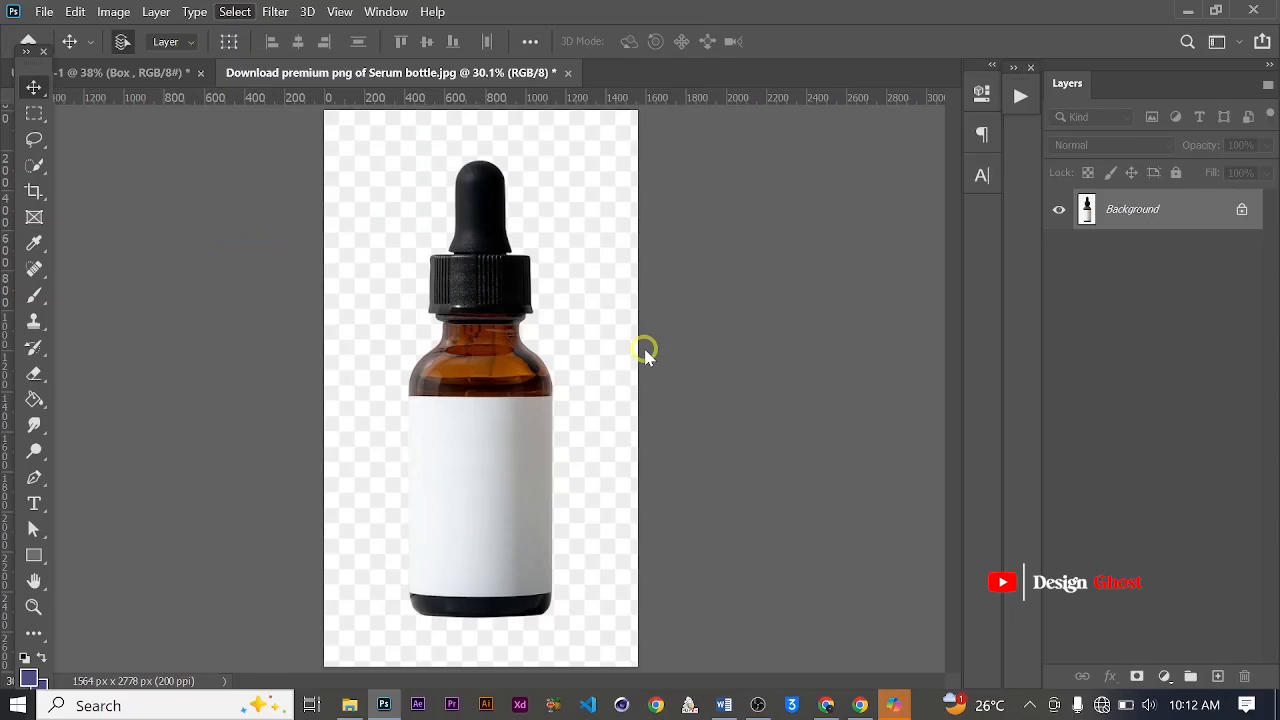
{"action": "key", "text": "ctrl+c"}
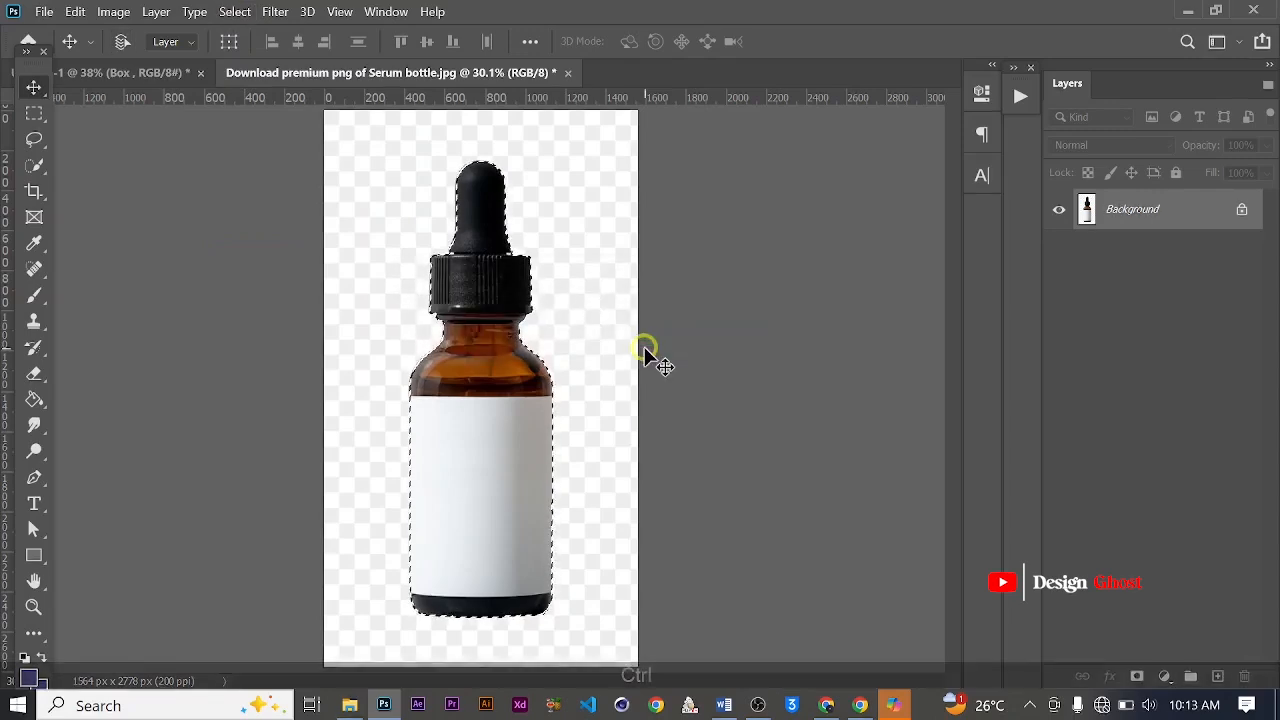
{"action": "key", "text": "ctrl+v"}
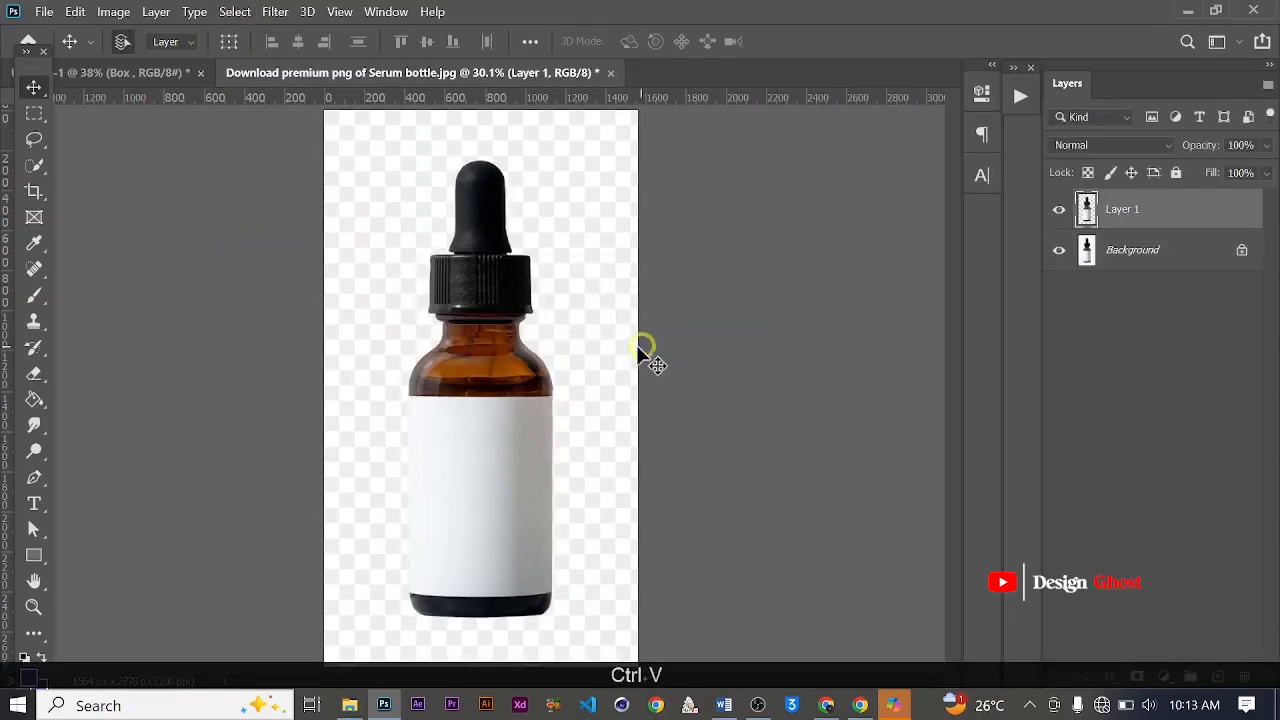
{"action": "left_click", "coordinate": [120, 68]}
{"action": "key", "text": "ctrl+v"}
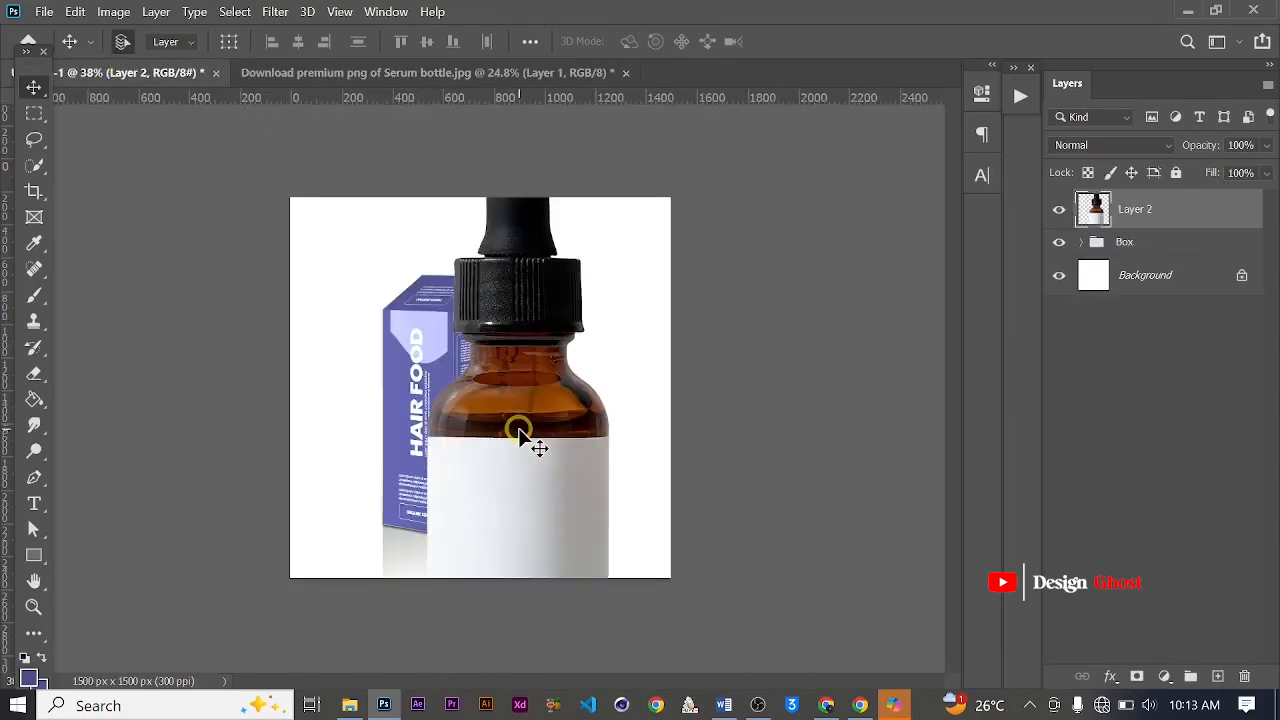
Scale the bottle to 38.14% and place it just in front of the box's right side, with its base near the box's base
{"action": "key", "text": "ctrl+t"}
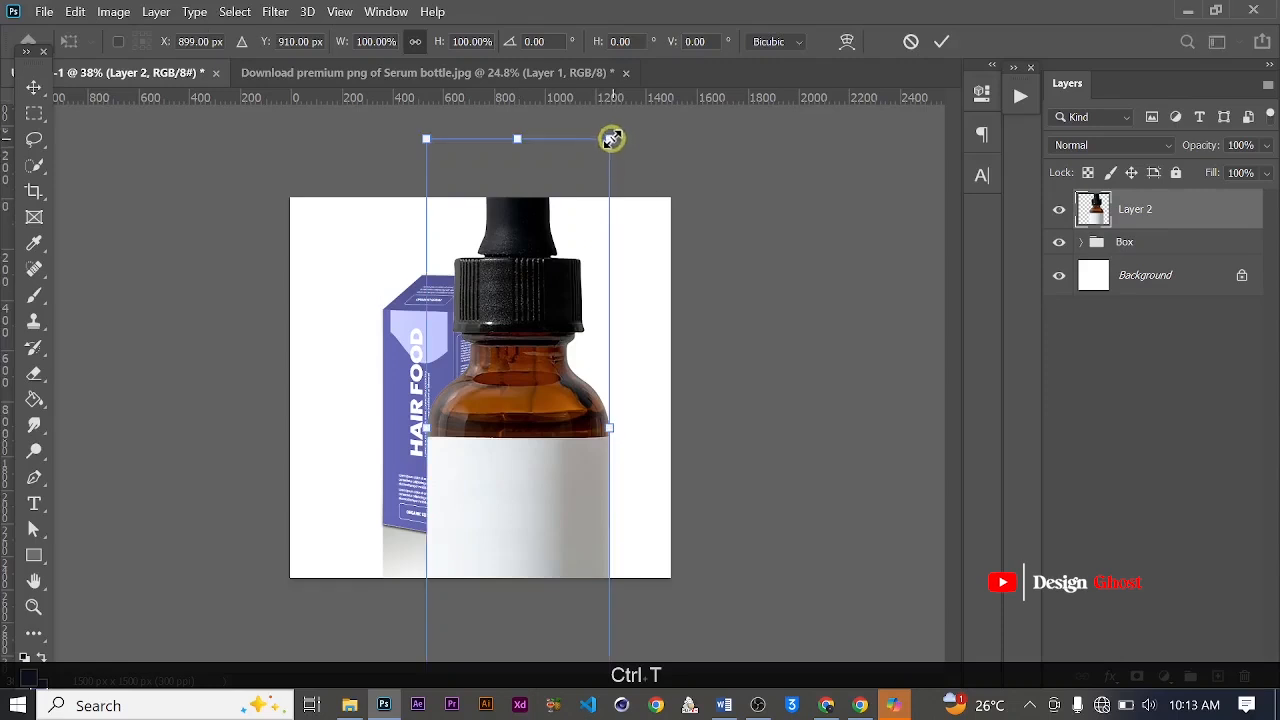
{"action": "left_click_drag", "start_coordinate": [611, 137], "coordinate": [514, 293]}
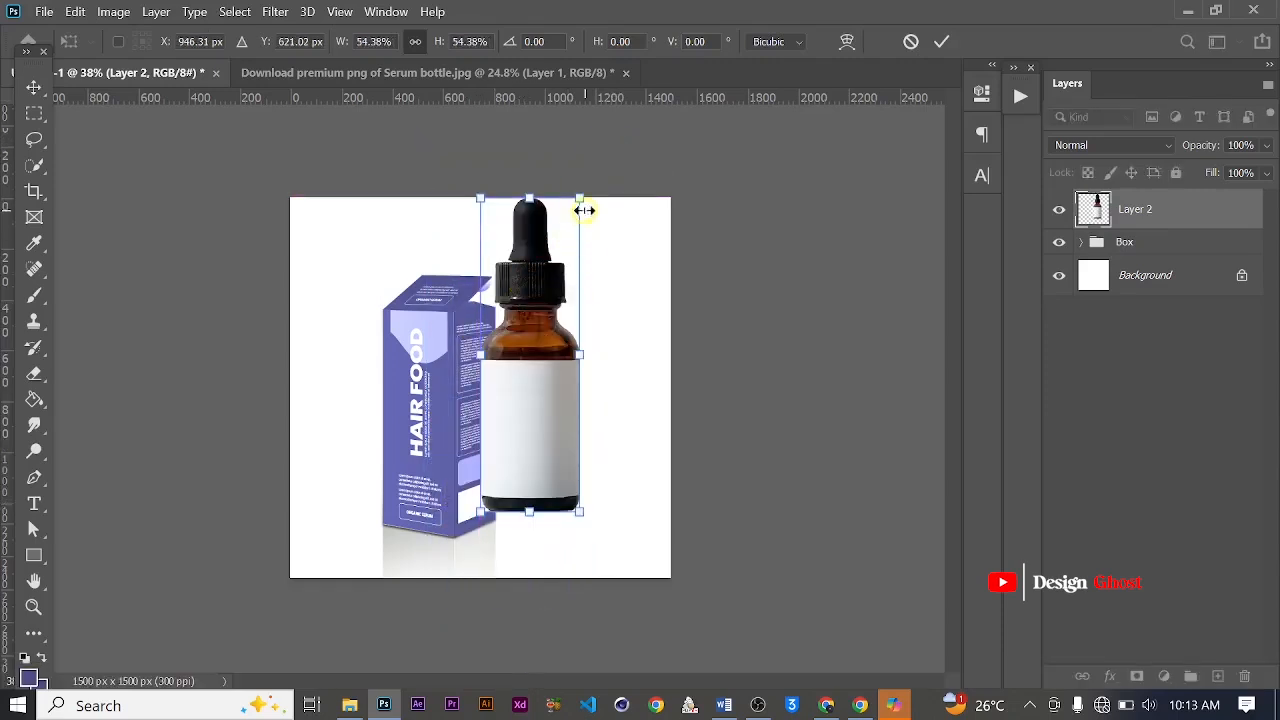
{"action": "left_click_drag", "start_coordinate": [577, 195], "coordinate": [572, 286]}
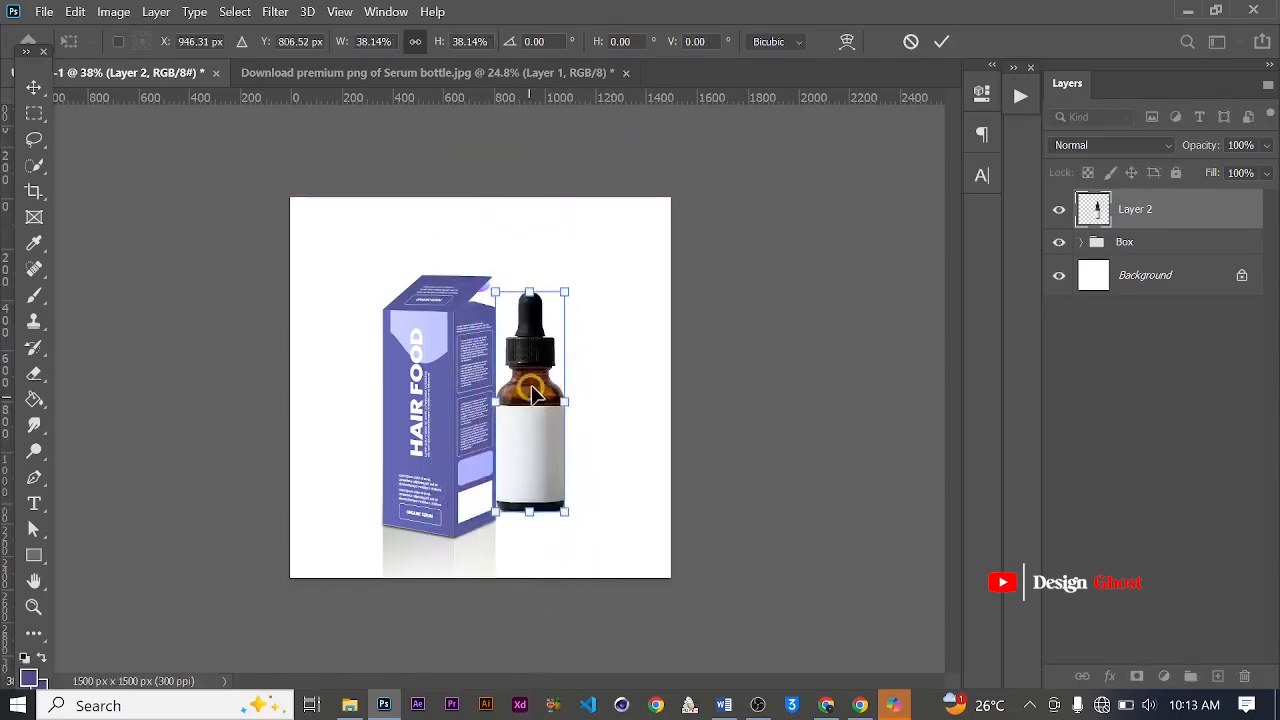
{"action": "left_click_drag", "start_coordinate": [515, 391], "coordinate": [520, 417]}
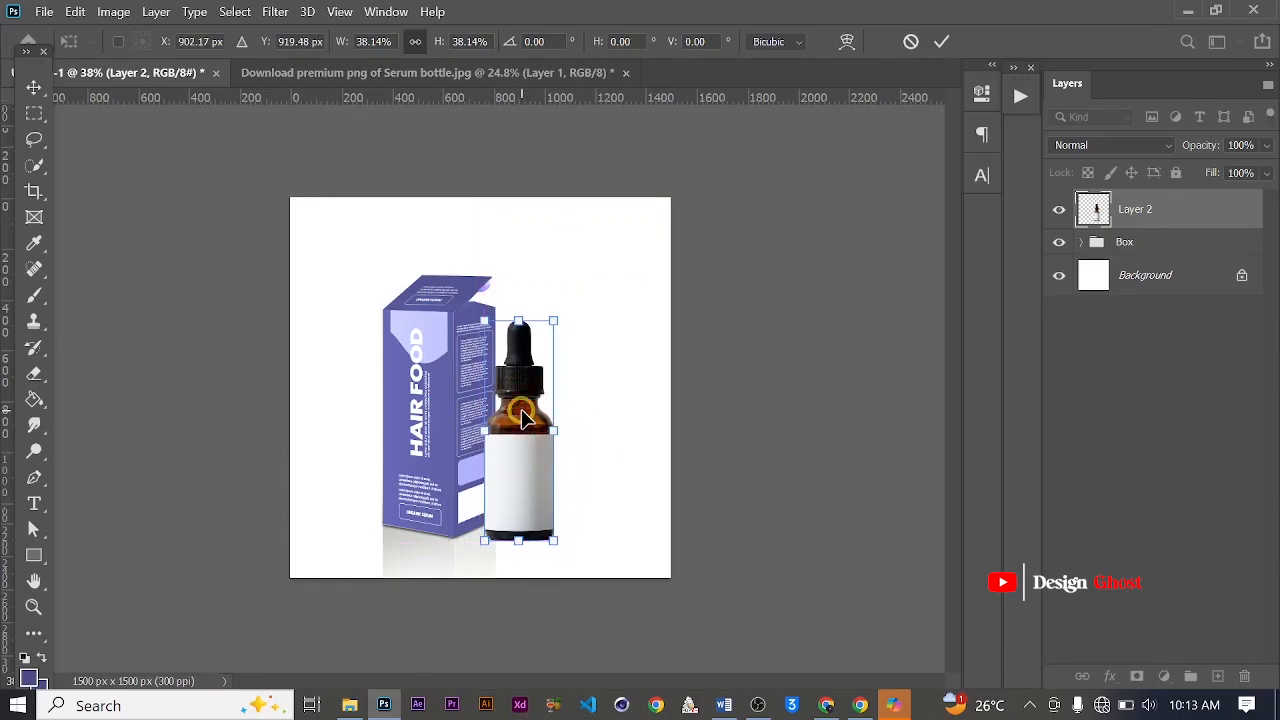
{"action": "key", "text": "Return"}
Duplicate the bottle layer and flip the copy vertically
{"action": "key", "text": "ctrl+0"}
{"action": "scroll", "coordinate": [524, 546], "scroll_direction": "up", "scroll_amount": 2}
{"action": "left_click_drag", "start_coordinate": [524, 548], "coordinate": [548, 379]}
{"action": "scroll", "coordinate": [542, 393], "scroll_direction": "up", "scroll_amount": 2}
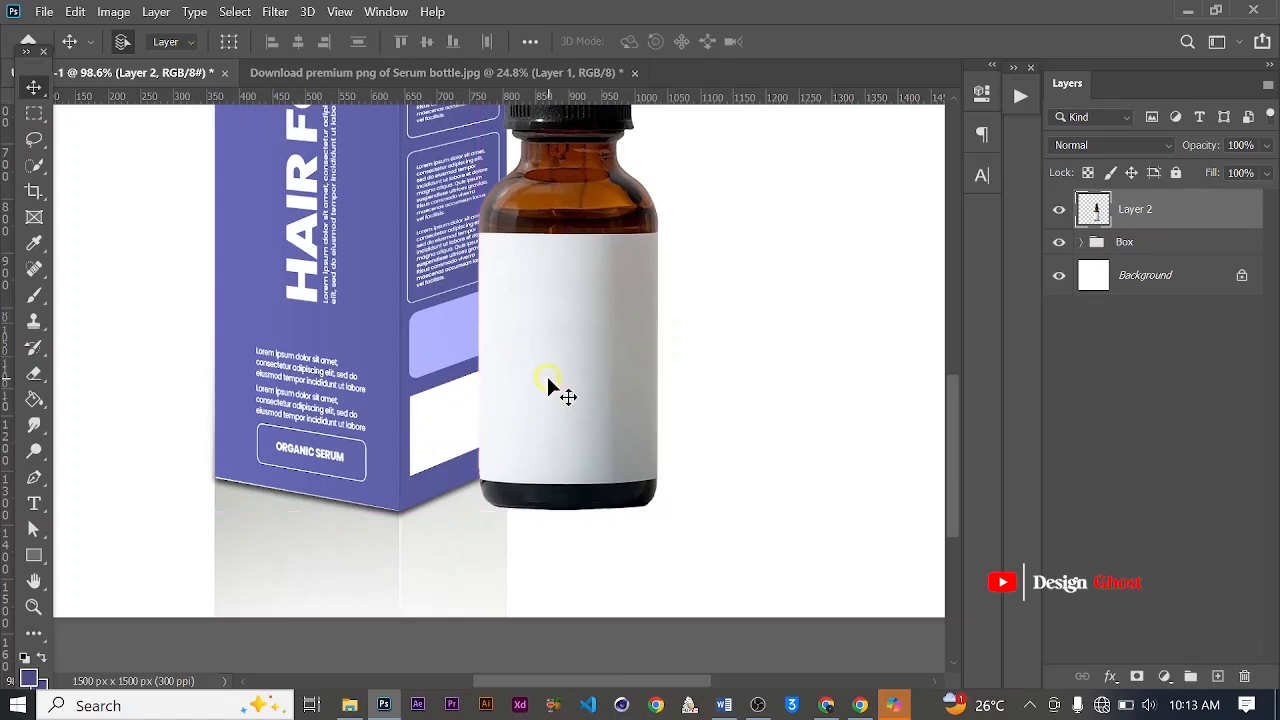
{"action": "key", "text": "ctrl+0"}
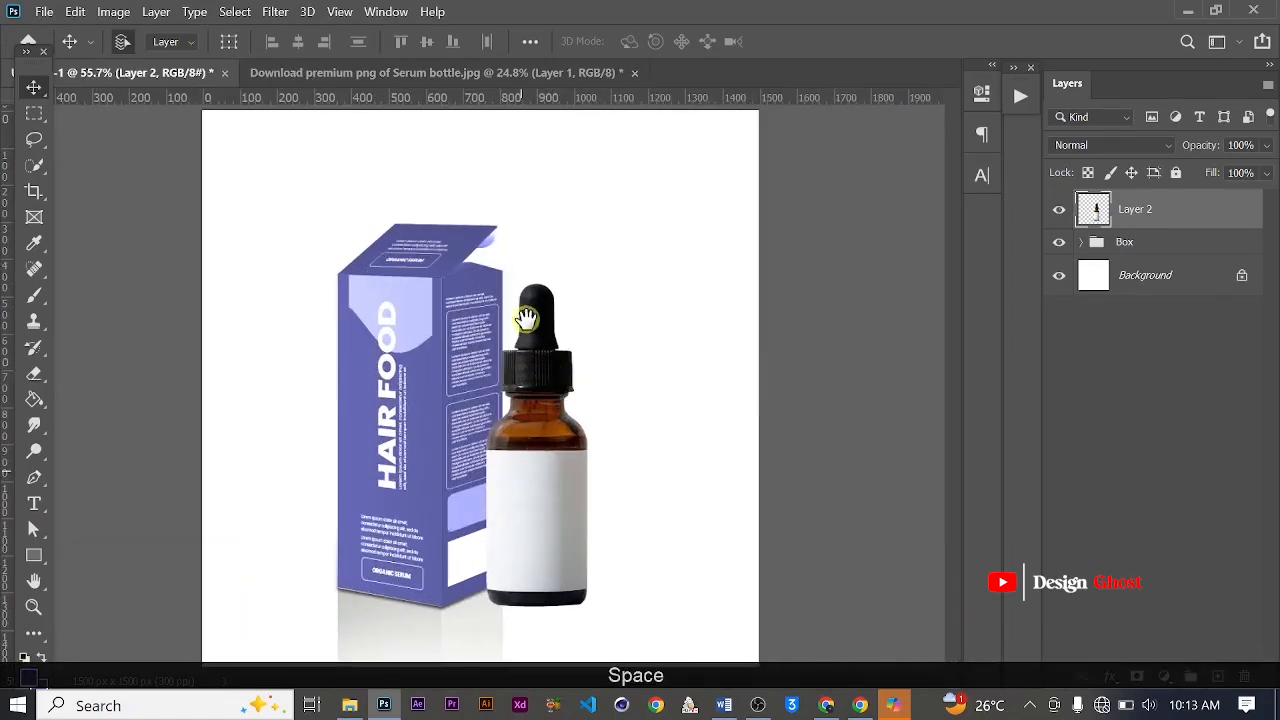
{"action": "scroll", "coordinate": [511, 442], "scroll_direction": "up", "scroll_amount": 2}
{"action": "left_click_drag", "start_coordinate": [571, 451], "coordinate": [577, 282]}
{"action": "scroll", "coordinate": [547, 368], "scroll_direction": "up", "scroll_amount": 2}
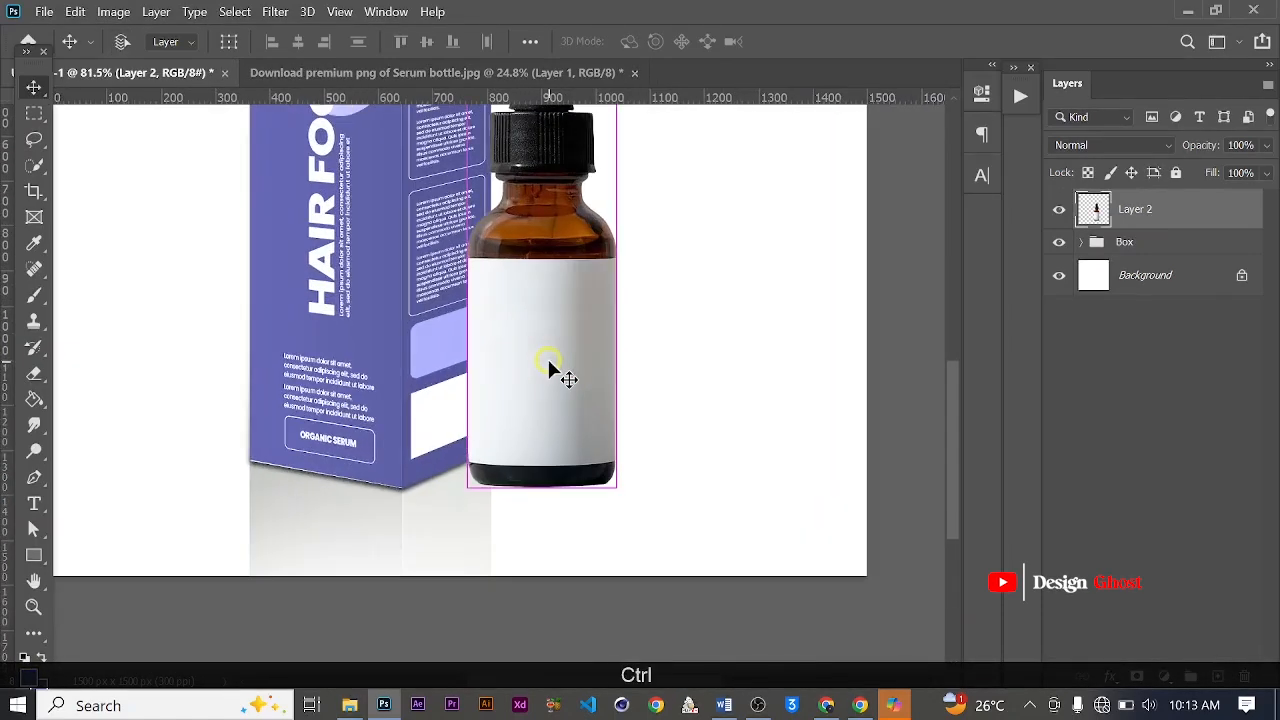
{"action": "key", "text": "ctrl+j"}
{"action": "scroll", "coordinate": [548, 368], "scroll_direction": "down", "scroll_amount": 1}
{"action": "left_click", "coordinate": [74, 11]}
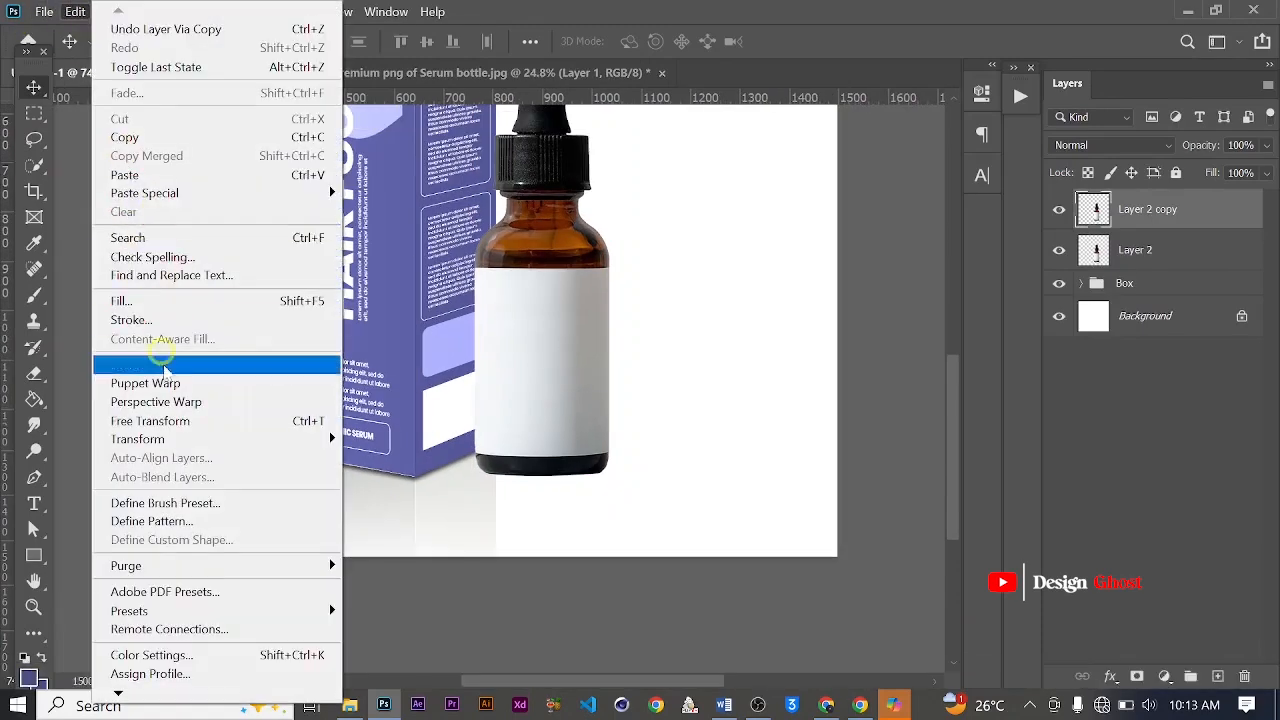
{"action": "mouse_move", "coordinate": [210, 438]}
{"action": "left_click", "coordinate": [383, 440]}
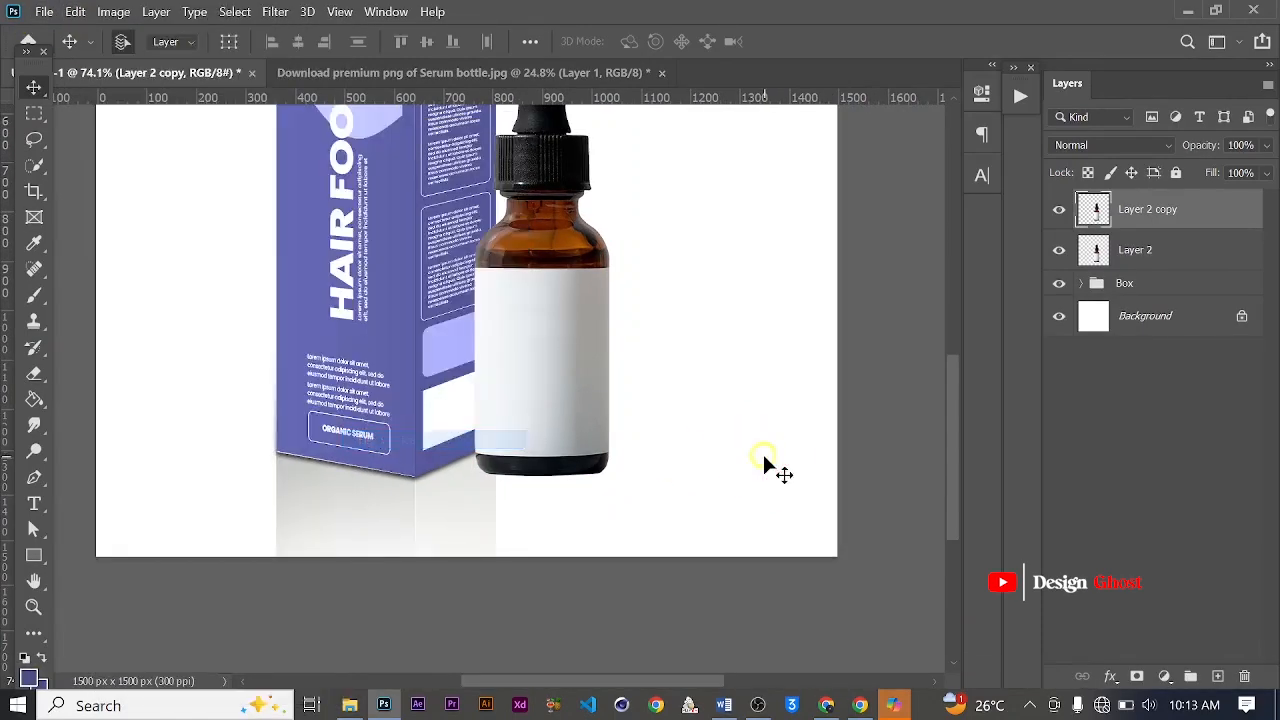
Erase the dropper and lower part of the flipped bottle copy with the 800 px soft Eraser, fading it out
{"action": "scroll", "coordinate": [605, 425], "scroll_direction": "down", "scroll_amount": 7}
{"action": "key", "text": "e"}
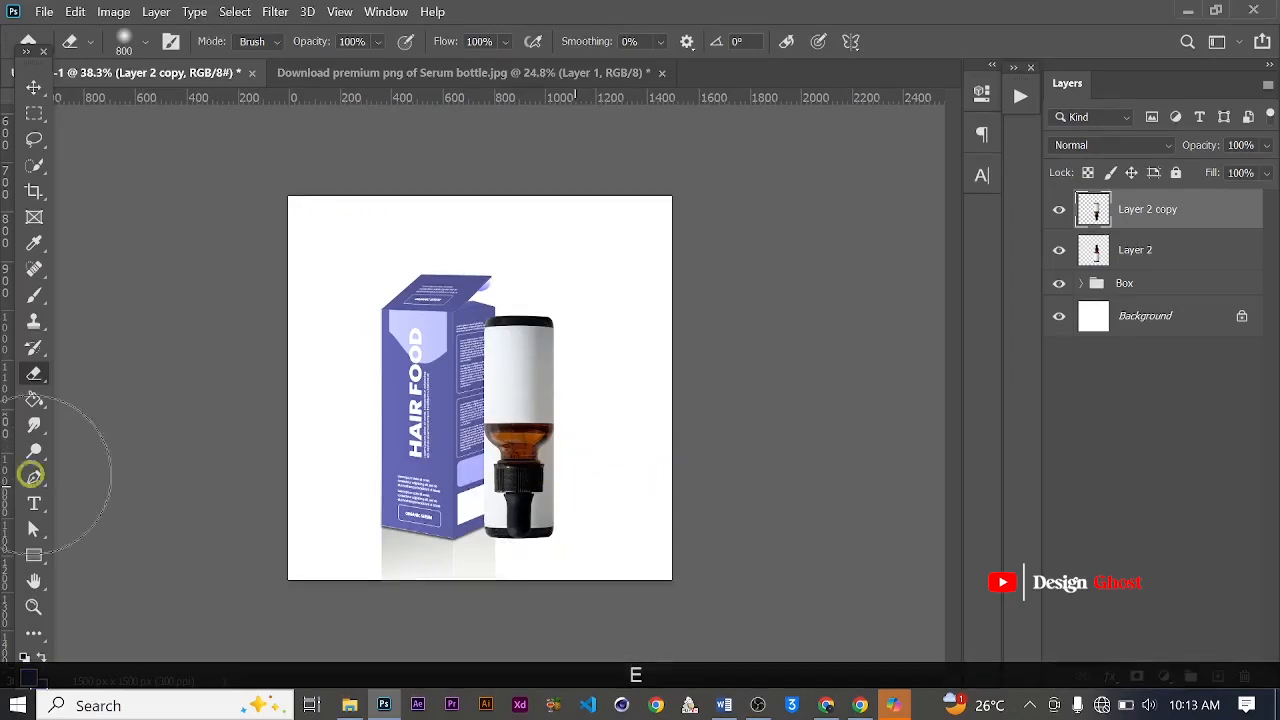
{"action": "left_click_drag", "start_coordinate": [130, 484], "coordinate": [643, 511]}
{"action": "mouse_move", "coordinate": [418, 490]}
{"action": "left_mouse_down"}
{"action": "mouse_move", "coordinate": [471, 471]}
{"action": "mouse_move", "coordinate": [557, 371]}
{"action": "left_mouse_up"}
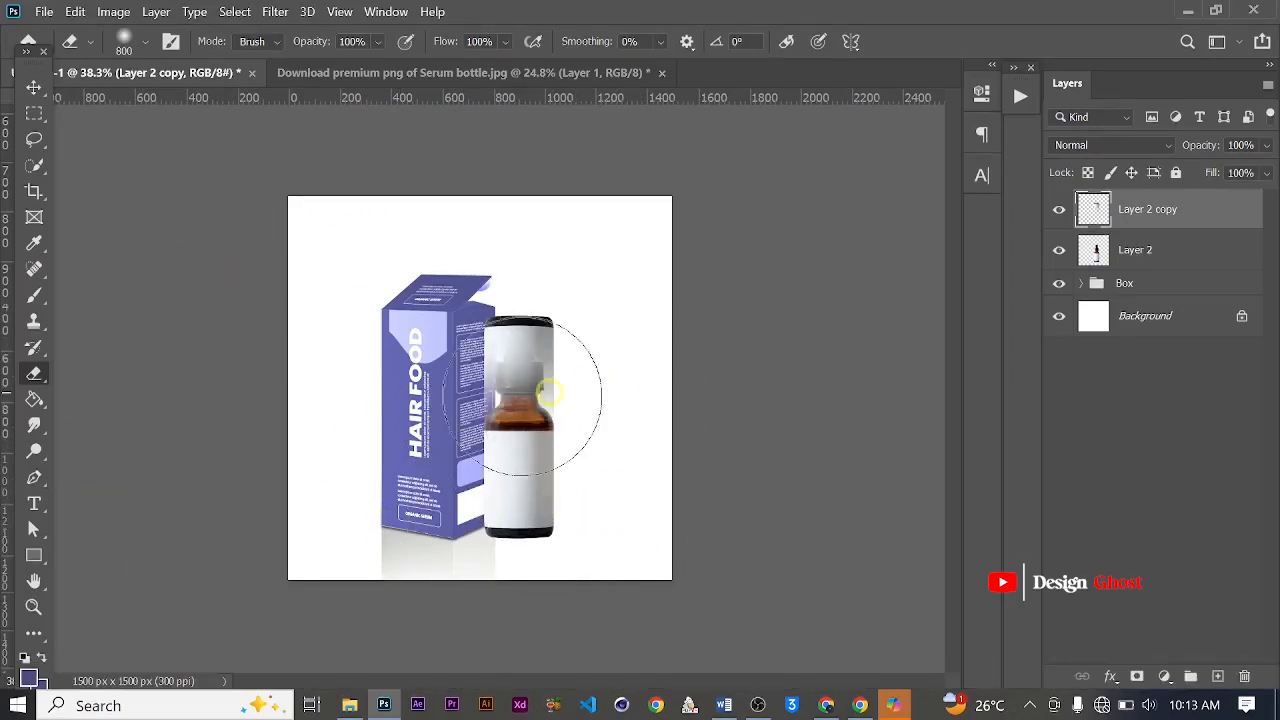
{"action": "left_click", "coordinate": [35, 90]}
Lower the opacity of the flipped bottle copy to 38%
{"action": "scroll", "coordinate": [600, 330], "scroll_direction": "down", "scroll_amount": 1}
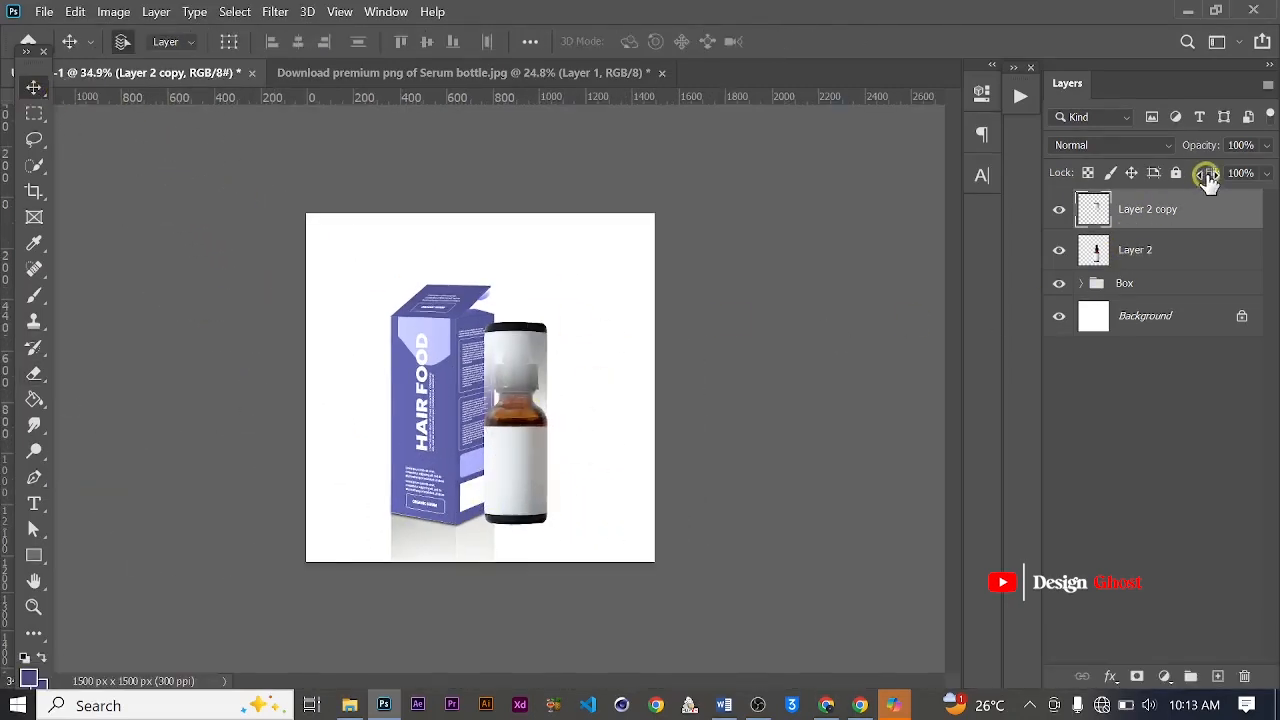
{"action": "left_click_drag", "start_coordinate": [1268, 148], "coordinate": [1200, 193]}
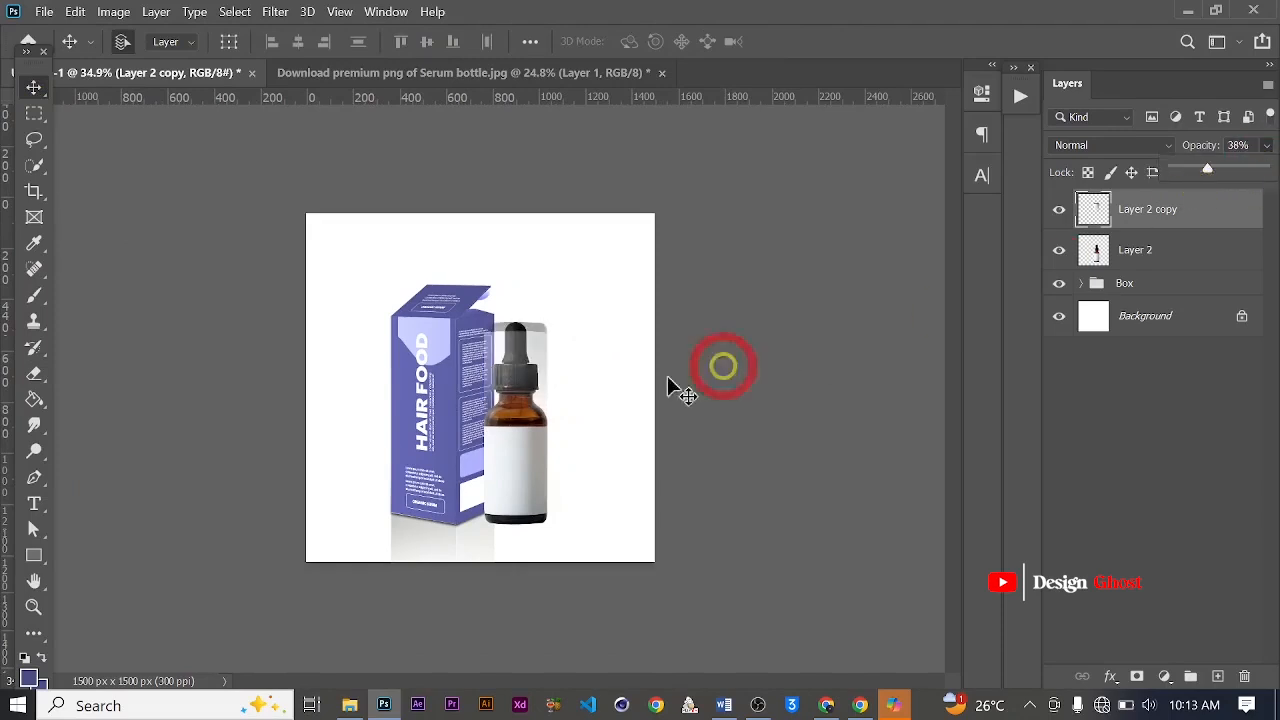
{"action": "scroll", "coordinate": [545, 352], "scroll_direction": "down", "scroll_amount": 2}
{"action": "scroll", "coordinate": [538, 350], "scroll_direction": "up", "scroll_amount": 2}
Place Layer 2 copy beneath Layer 2 in the layer order and move it directly under the bottle's base as a reflection
{"action": "left_click", "coordinate": [1150, 248]}
{"action": "left_click_drag", "start_coordinate": [1153, 255], "coordinate": [1151, 277]}
{"action": "left_click_drag", "start_coordinate": [541, 342], "coordinate": [538, 527]}
{"action": "scroll", "coordinate": [540, 528], "scroll_direction": "up", "scroll_amount": 3}
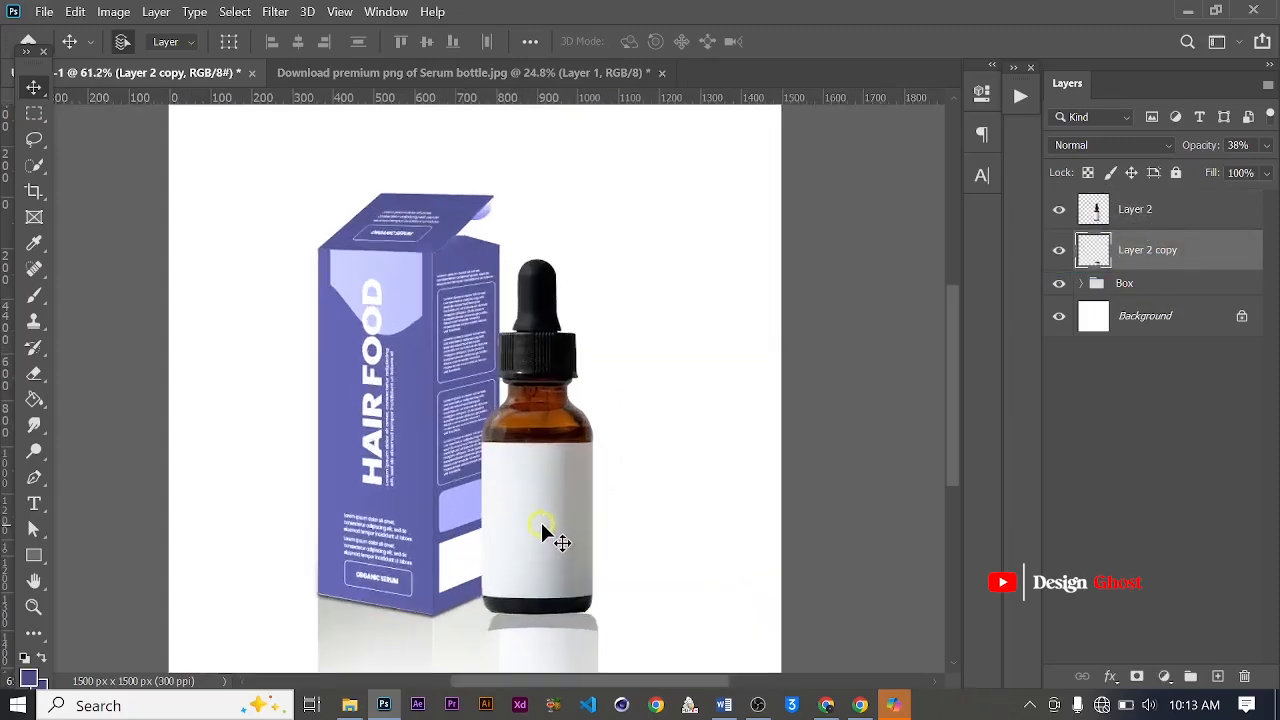
{"action": "left_click_drag", "start_coordinate": [515, 600], "coordinate": [585, 352]}
{"action": "scroll", "coordinate": [603, 435], "scroll_direction": "up", "scroll_amount": 4}
{"action": "mouse_move", "coordinate": [634, 395]}
{"action": "left_mouse_down"}
{"action": "mouse_move", "coordinate": [617, 390]}
{"action": "mouse_move", "coordinate": [641, 390]}
{"action": "left_mouse_up"}
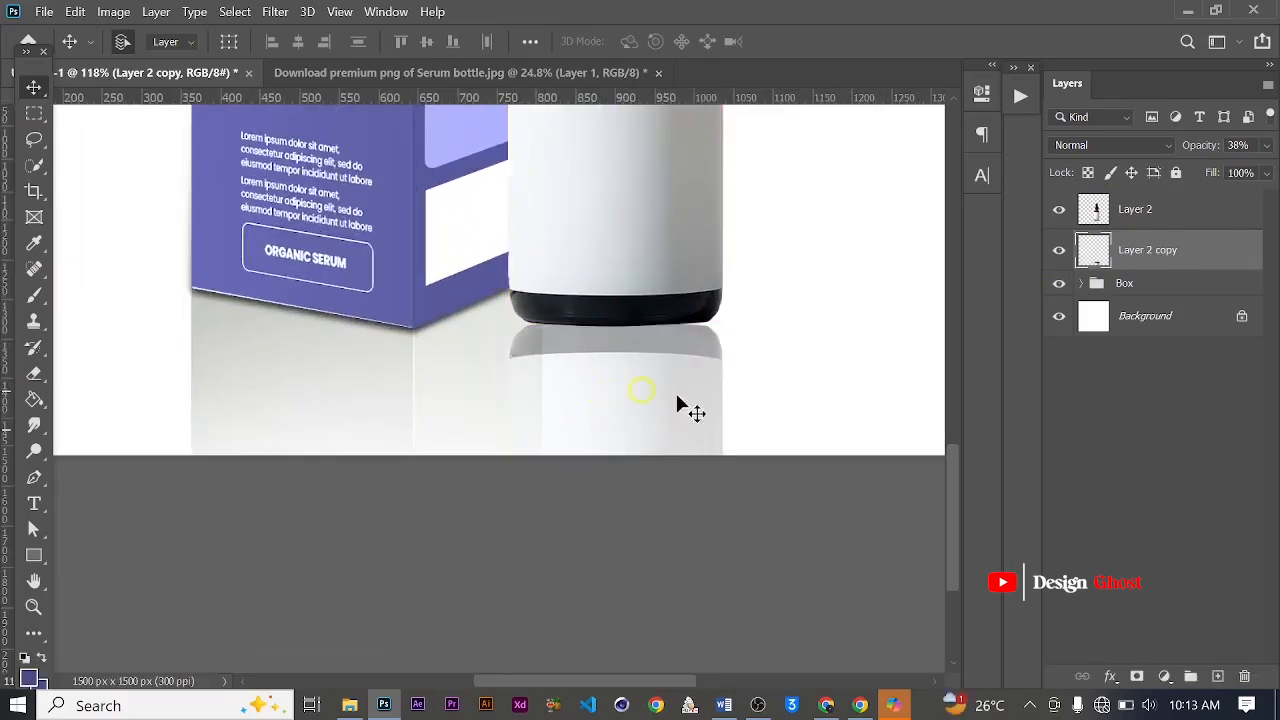
Warp the bottle reflection by raising both of its upper corners so its edge follows the curve of the bottle's base
{"action": "key", "text": "ctrl+t"}
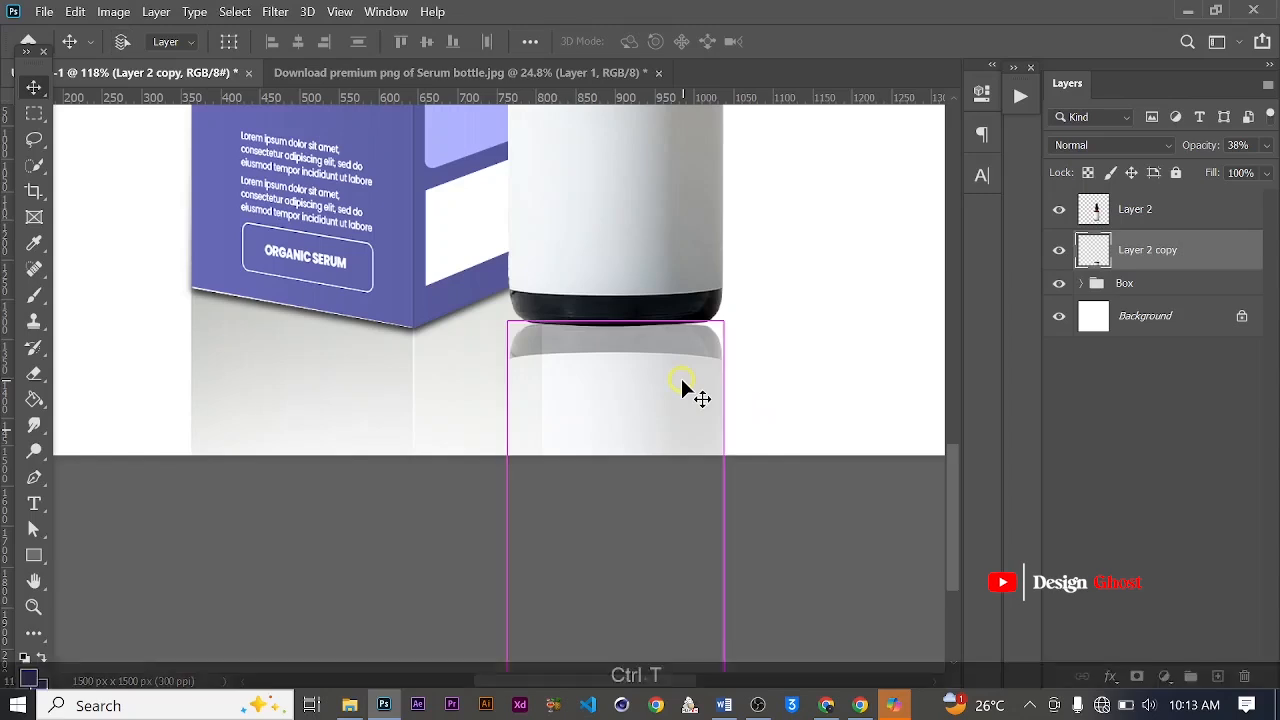
{"action": "left_click", "coordinate": [847, 41]}
{"action": "scroll", "coordinate": [720, 330], "scroll_direction": "up", "scroll_amount": 5}
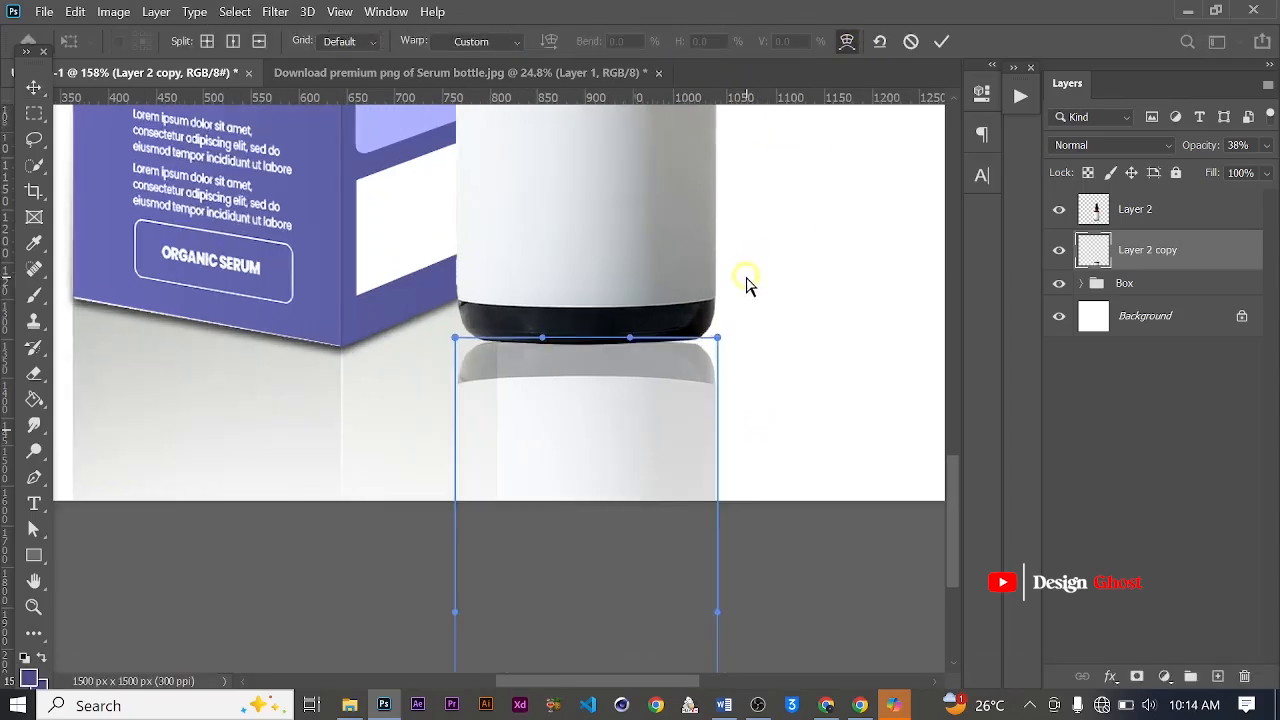
{"action": "left_click_drag", "start_coordinate": [716, 347], "coordinate": [716, 332]}
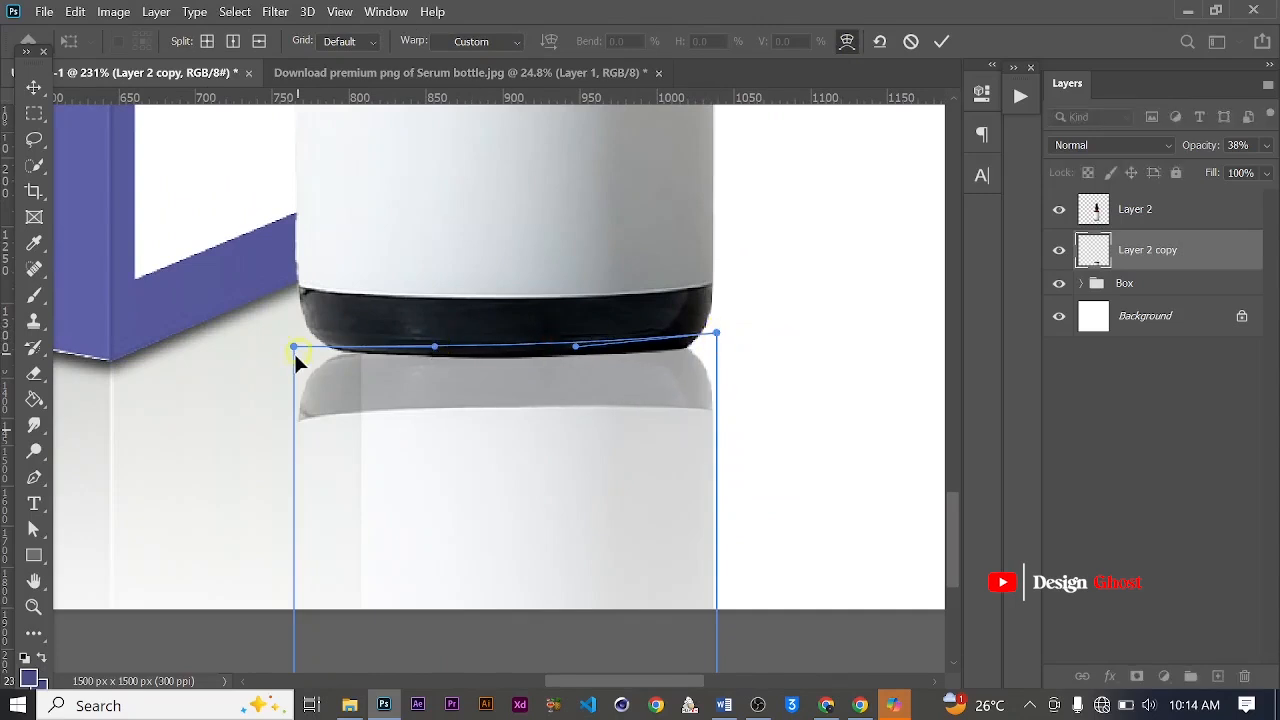
{"action": "left_click_drag", "start_coordinate": [288, 347], "coordinate": [287, 336]}
{"action": "scroll", "coordinate": [559, 394], "scroll_direction": "down", "scroll_amount": 3}
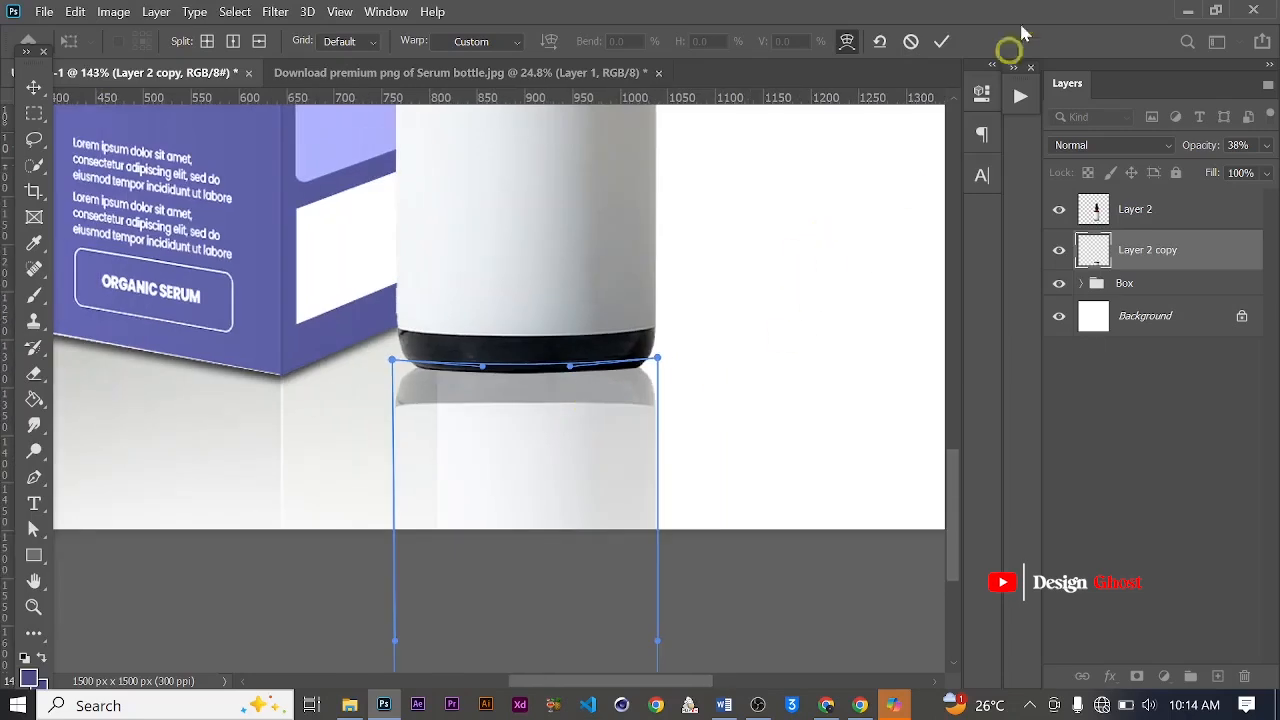
{"action": "left_click", "coordinate": [626, 291]}
{"action": "scroll", "coordinate": [551, 454], "scroll_direction": "down", "scroll_amount": 4}
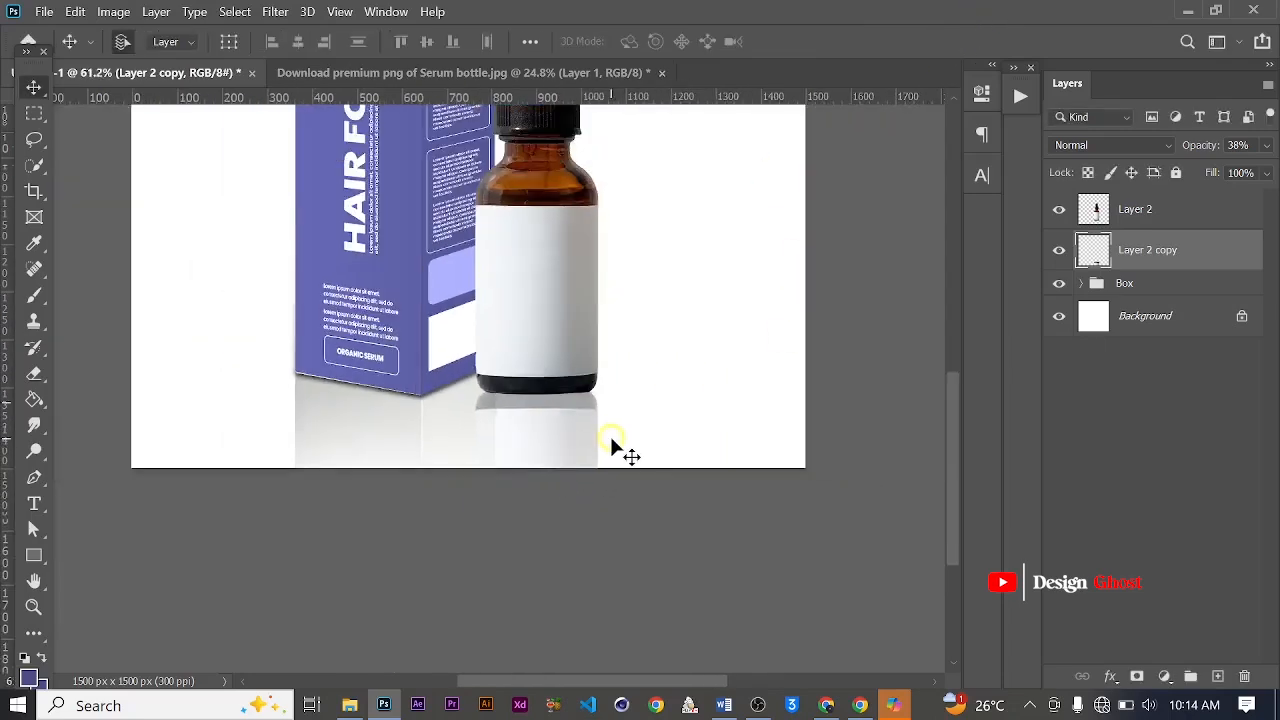
Apply the warp and lower the fill of the bottle reflection layer to 64%
{"action": "key", "text": "Return"}
{"action": "key", "text": "ctrl+0"}
{"action": "scroll", "coordinate": [550, 480], "scroll_direction": "up", "scroll_amount": 3}
{"action": "left_click_drag", "start_coordinate": [500, 534], "coordinate": [540, 300]}
{"action": "left_click_drag", "start_coordinate": [1265, 196], "coordinate": [1262, 199]}
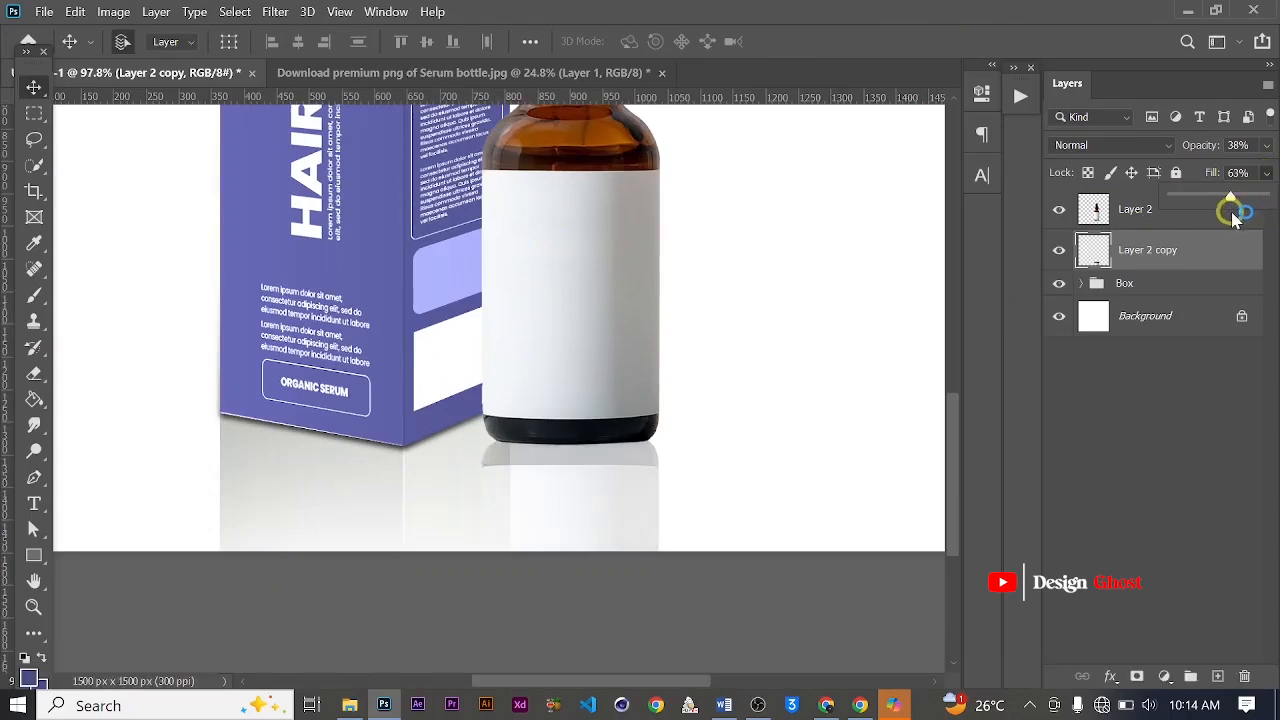
{"action": "key", "text": "Return"}
{"action": "key", "text": "ctrl+0"}
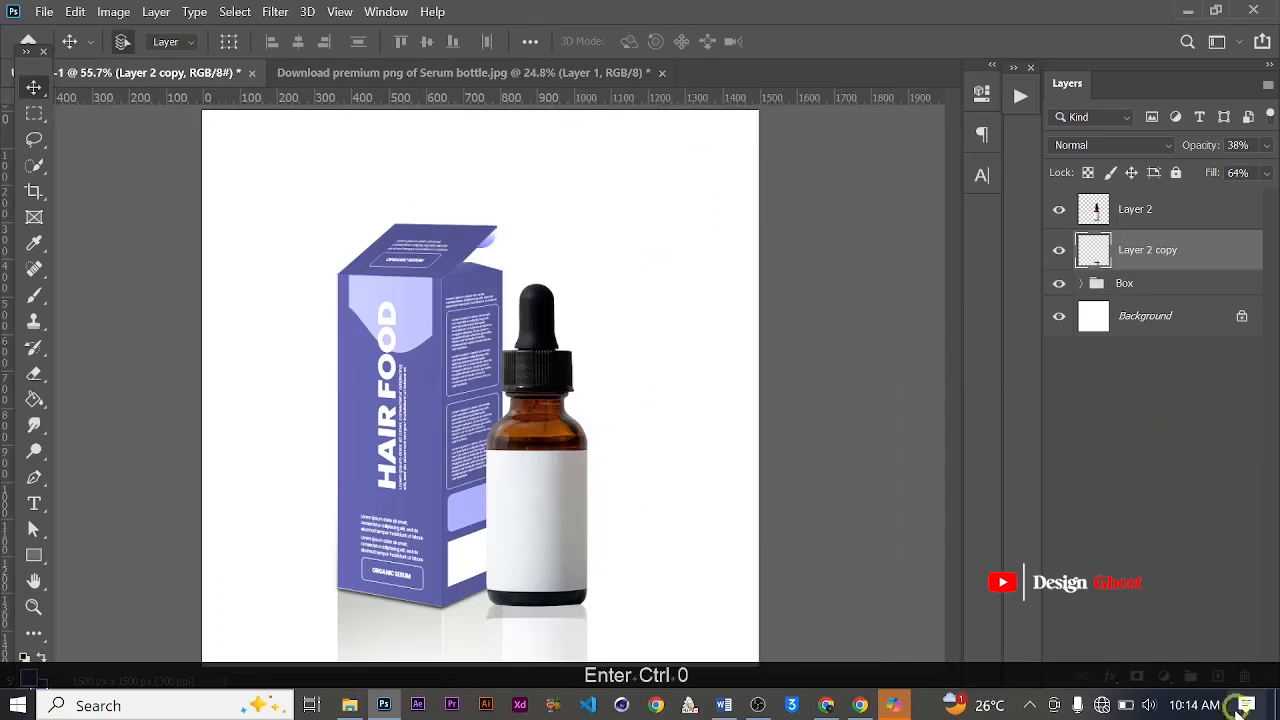
Add a new layer above the bottle reflection for the contact shadow and set the foreground colour to black, 000000
{"action": "left_click", "coordinate": [1218, 680]}
{"action": "scroll", "coordinate": [511, 566], "scroll_direction": "up", "scroll_amount": 2}
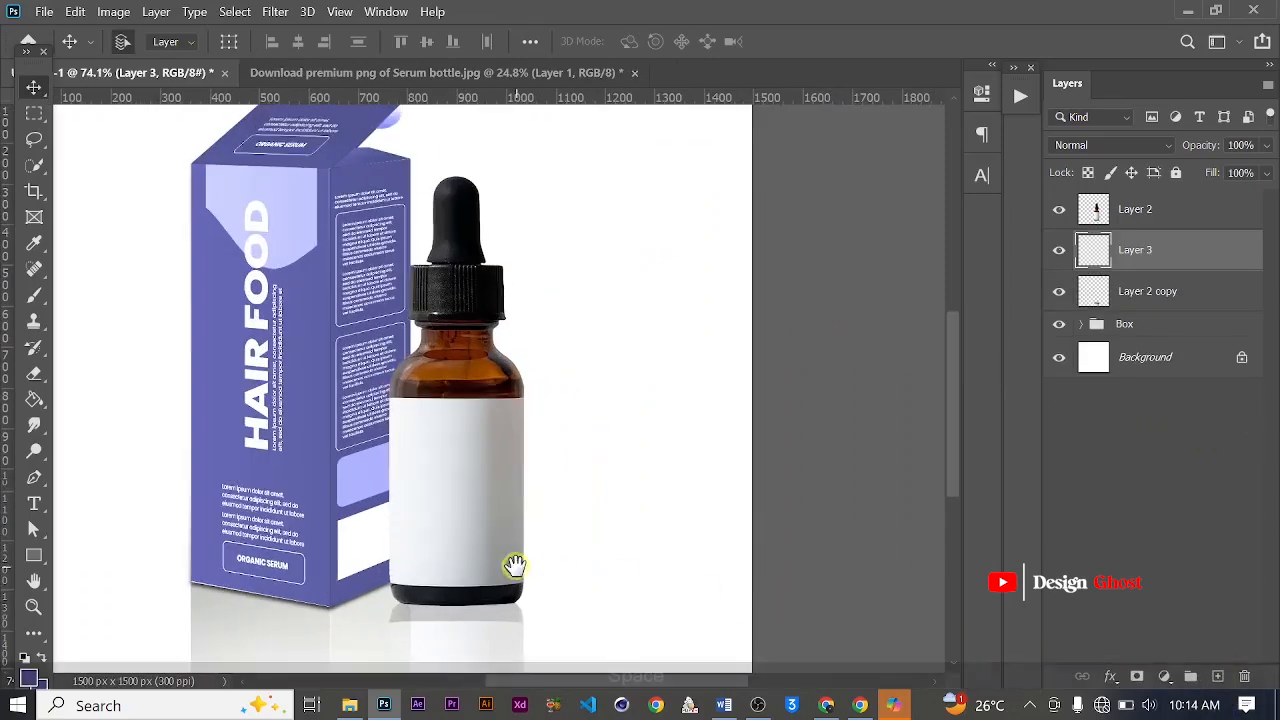
{"action": "left_click_drag", "start_coordinate": [511, 566], "coordinate": [520, 437]}
{"action": "scroll", "coordinate": [516, 447], "scroll_direction": "up", "scroll_amount": 3}
{"action": "key", "text": "b"}
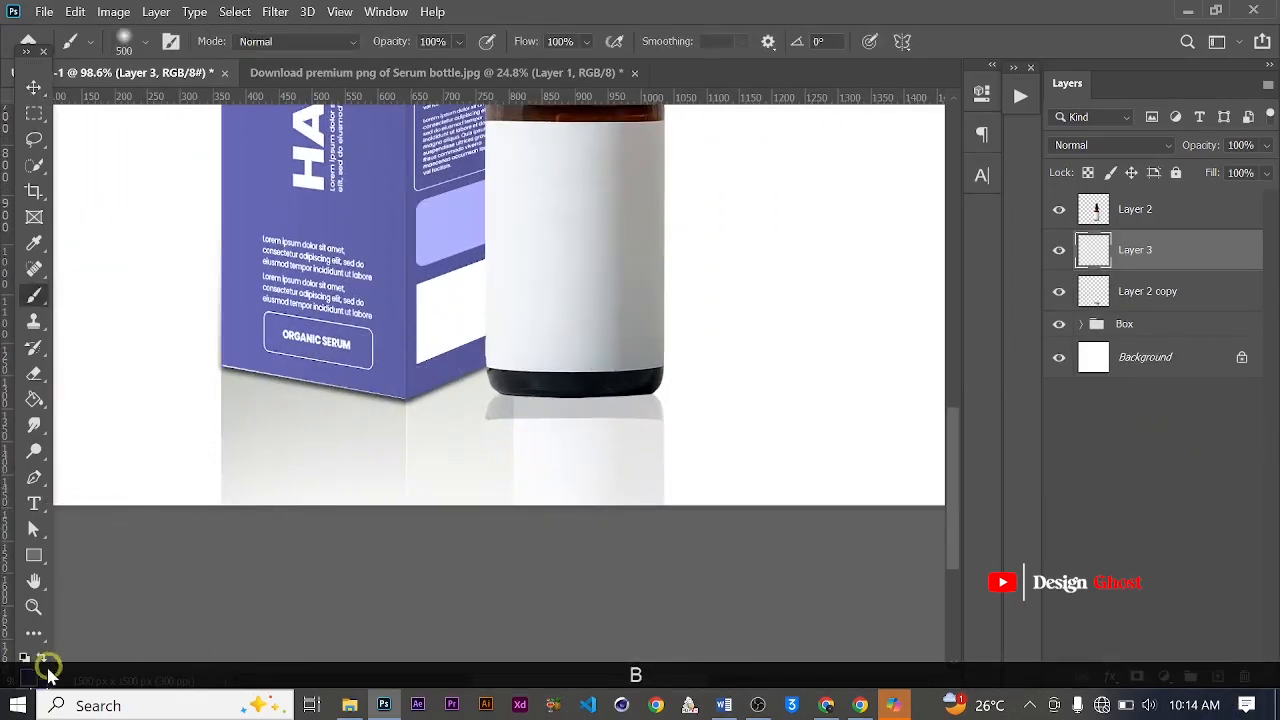
{"action": "left_click", "coordinate": [28, 672]}
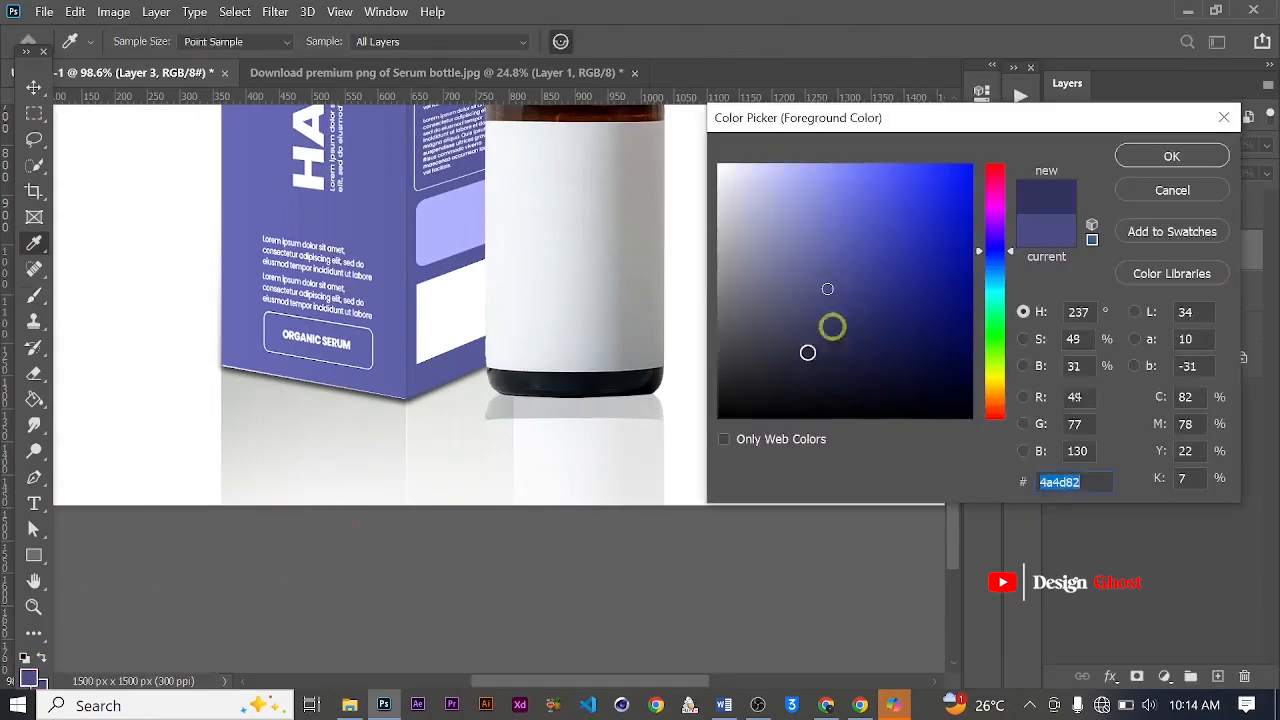
{"action": "type", "text": "000000"}
{"action": "left_click", "coordinate": [1172, 168]}
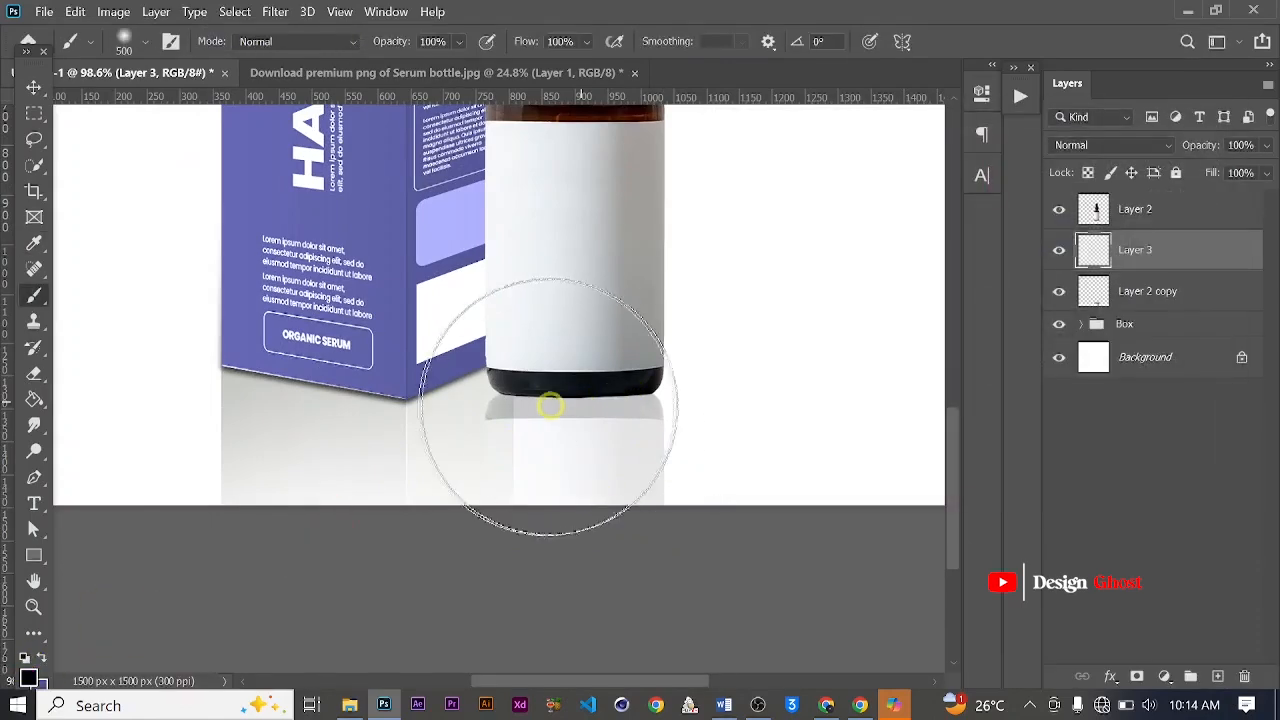
Paint a contact shadow at the bottle's base with one dab of the flattened 500 px brush at 0% hardness
{"action": "right_click", "coordinate": [543, 407]}
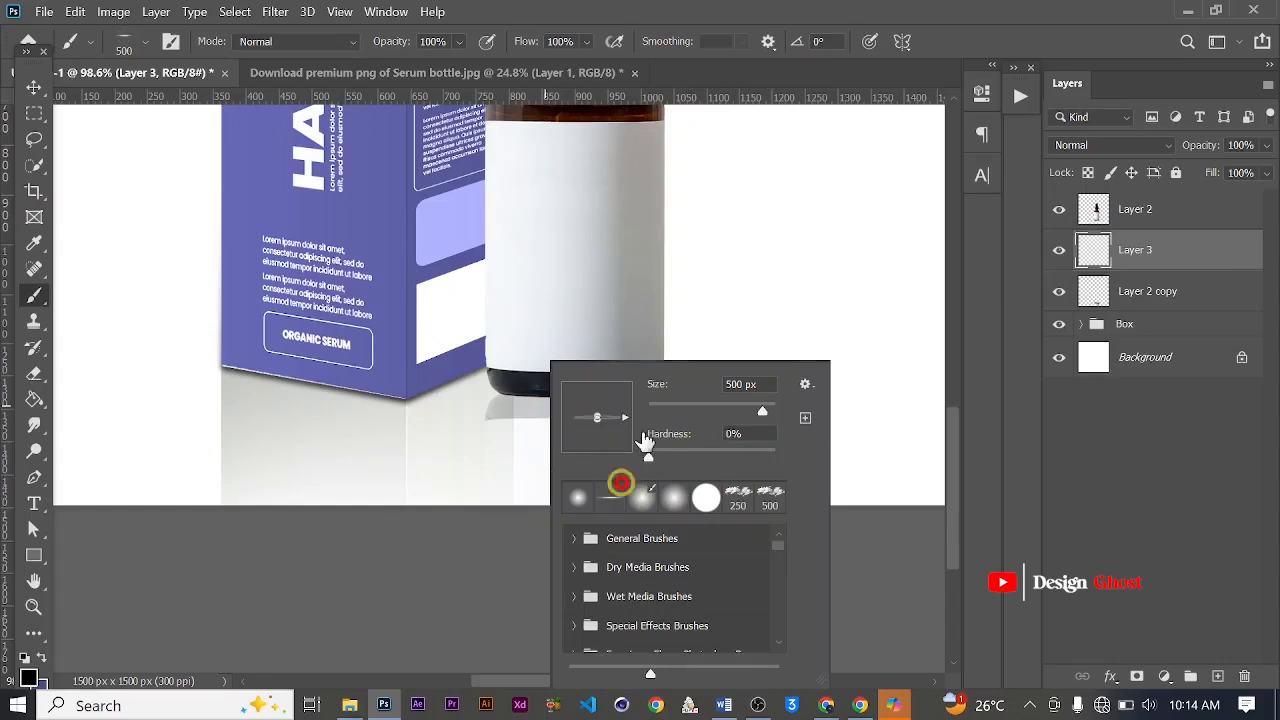
{"action": "left_click", "coordinate": [770, 80]}
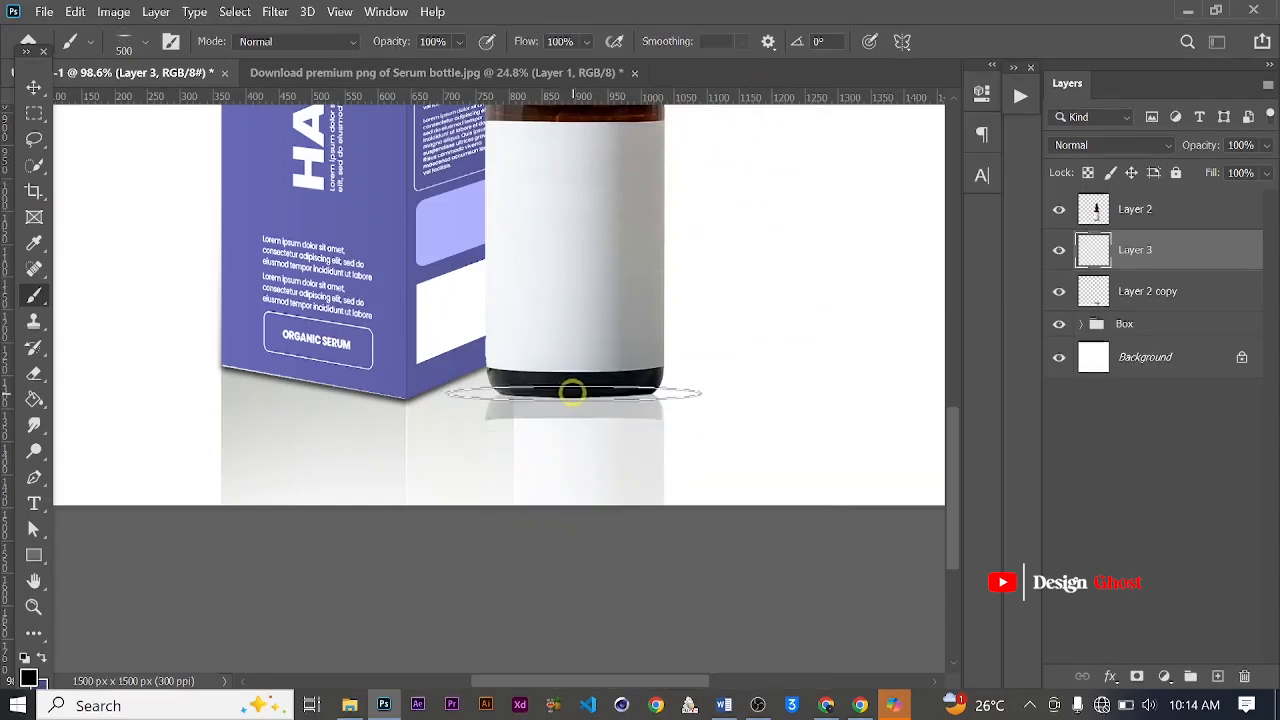
{"action": "left_click", "coordinate": [577, 392]}
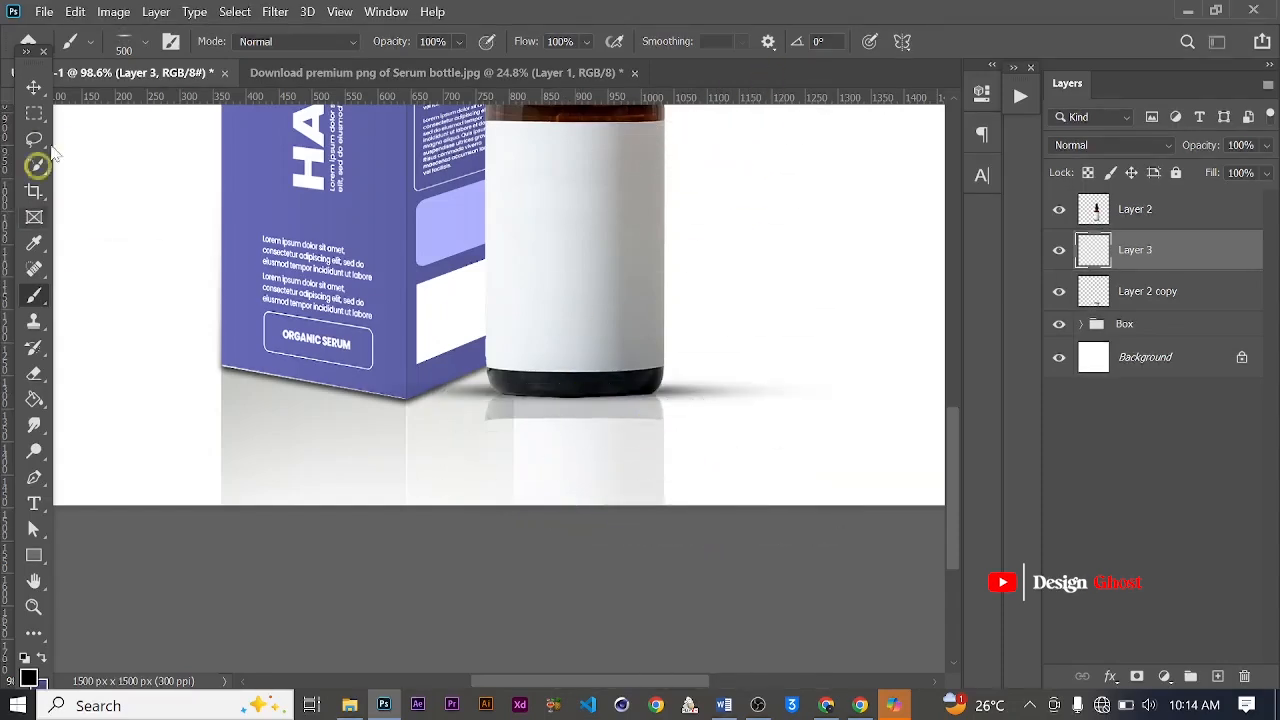
Nudge the contact shadow slightly down beneath the bottle's base and lower its layer opacity to 76%
{"action": "left_click", "coordinate": [35, 86]}
{"action": "scroll", "coordinate": [469, 462], "scroll_direction": "down", "scroll_amount": 1}
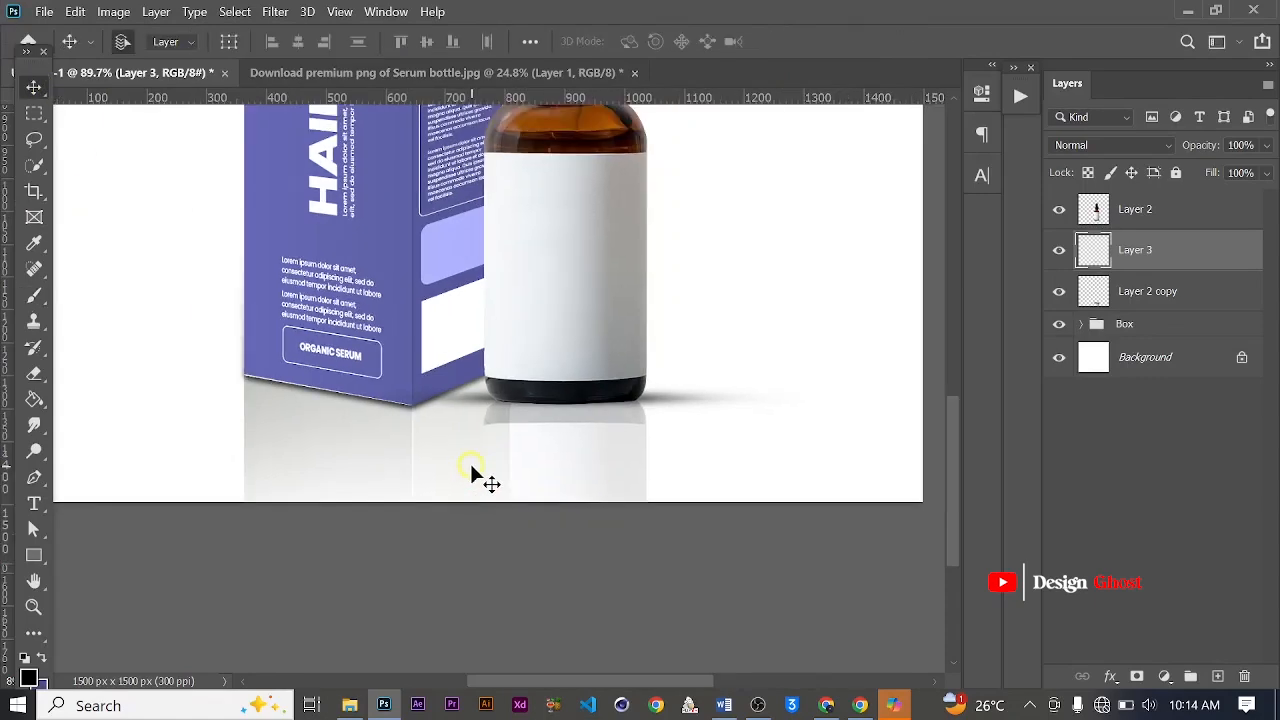
{"action": "key", "text": "Down"}
{"action": "key", "text": "Down"}
{"action": "key", "text": "Down"}
{"action": "key", "text": "Return"}
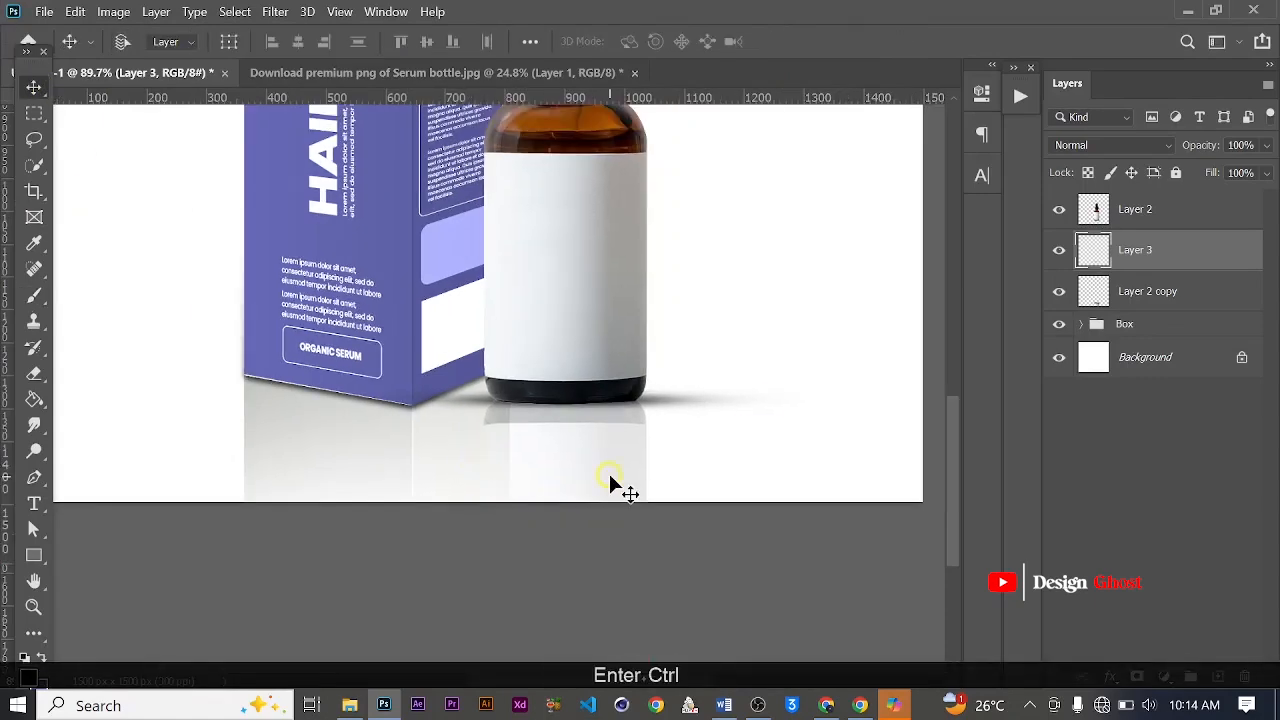
{"action": "key", "text": "ctrl+0"}
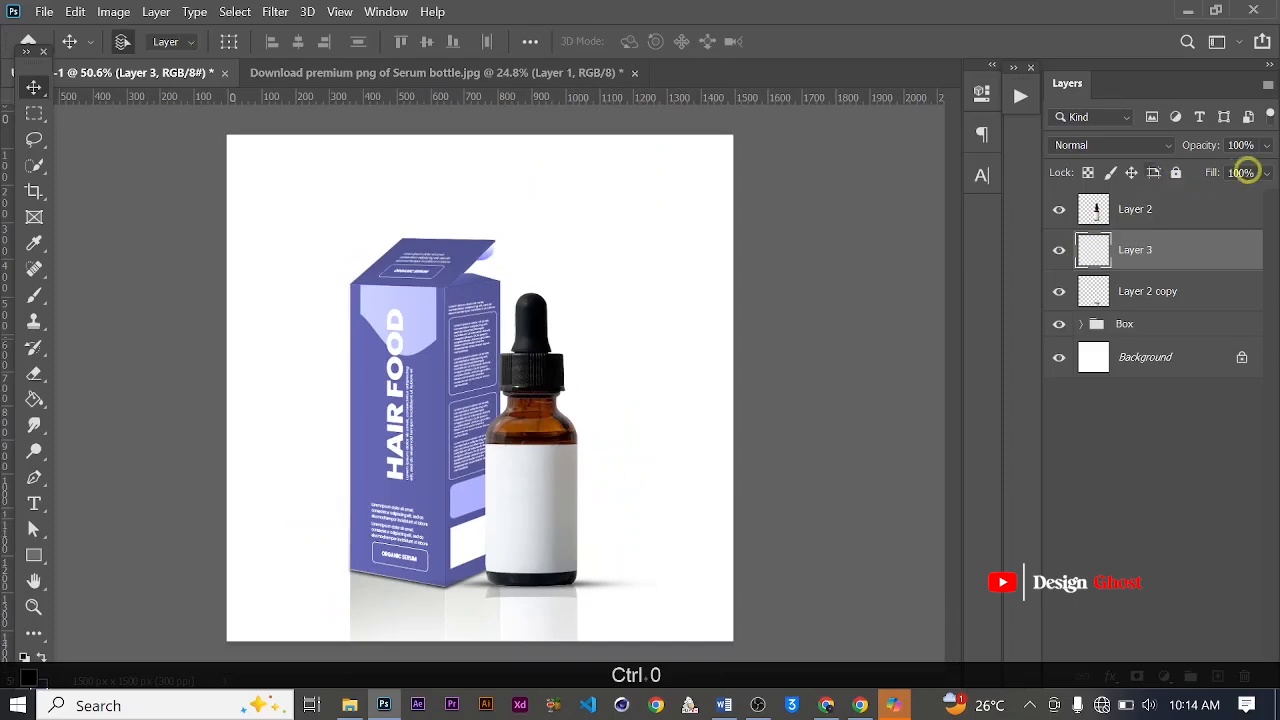
{"action": "left_click", "coordinate": [1265, 172]}
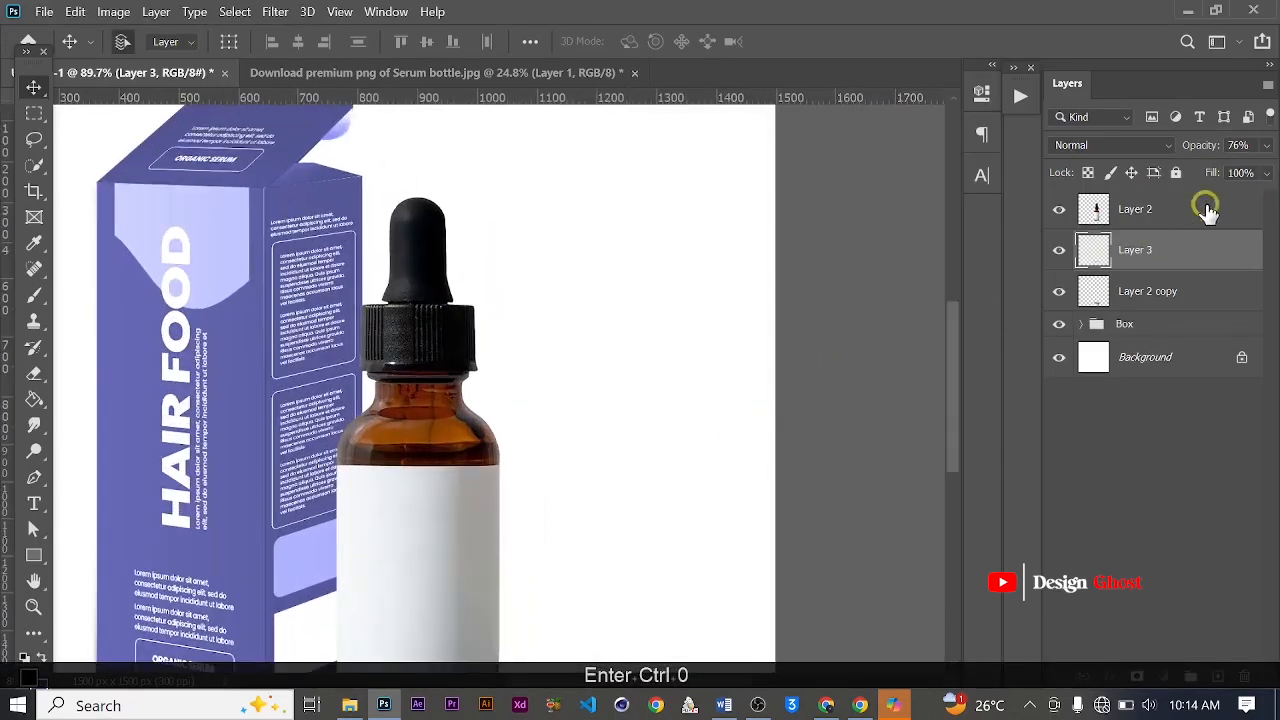
Rename Layer 2 as Bottle
{"action": "left_click", "coordinate": [1207, 210]}
{"action": "double_click", "coordinate": [1145, 209]}
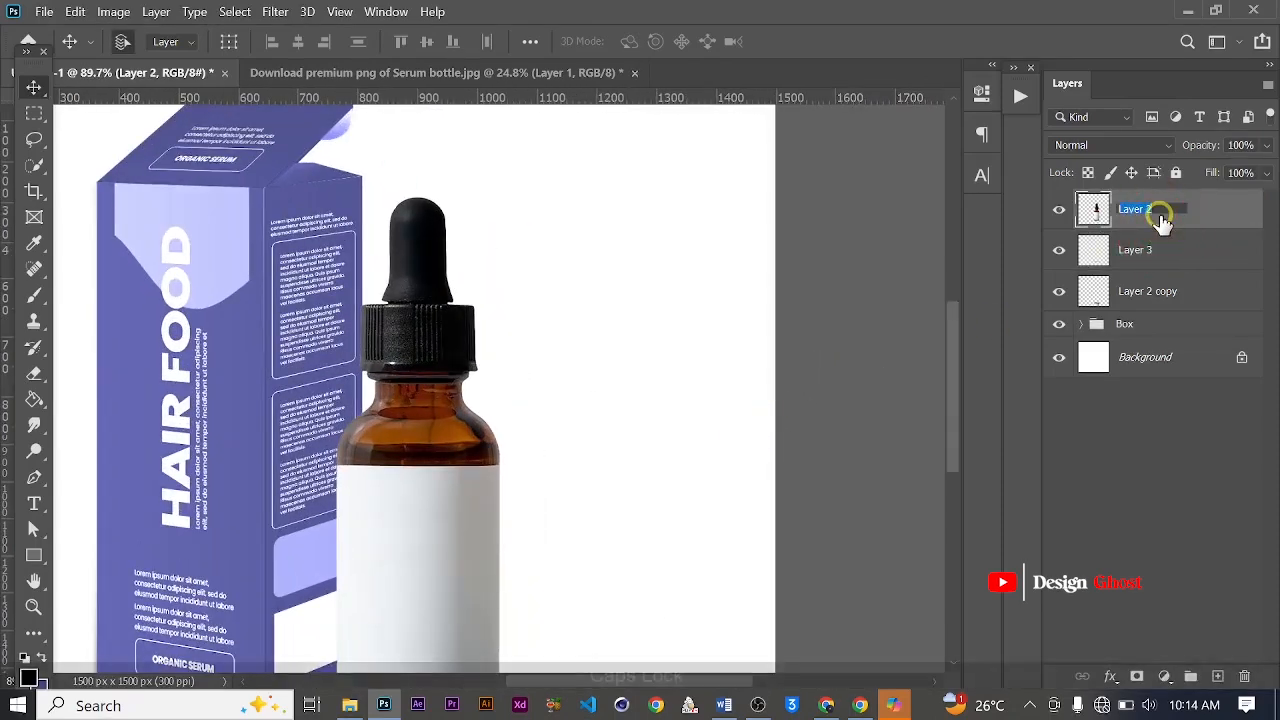
{"action": "type", "text": "Bootel"}
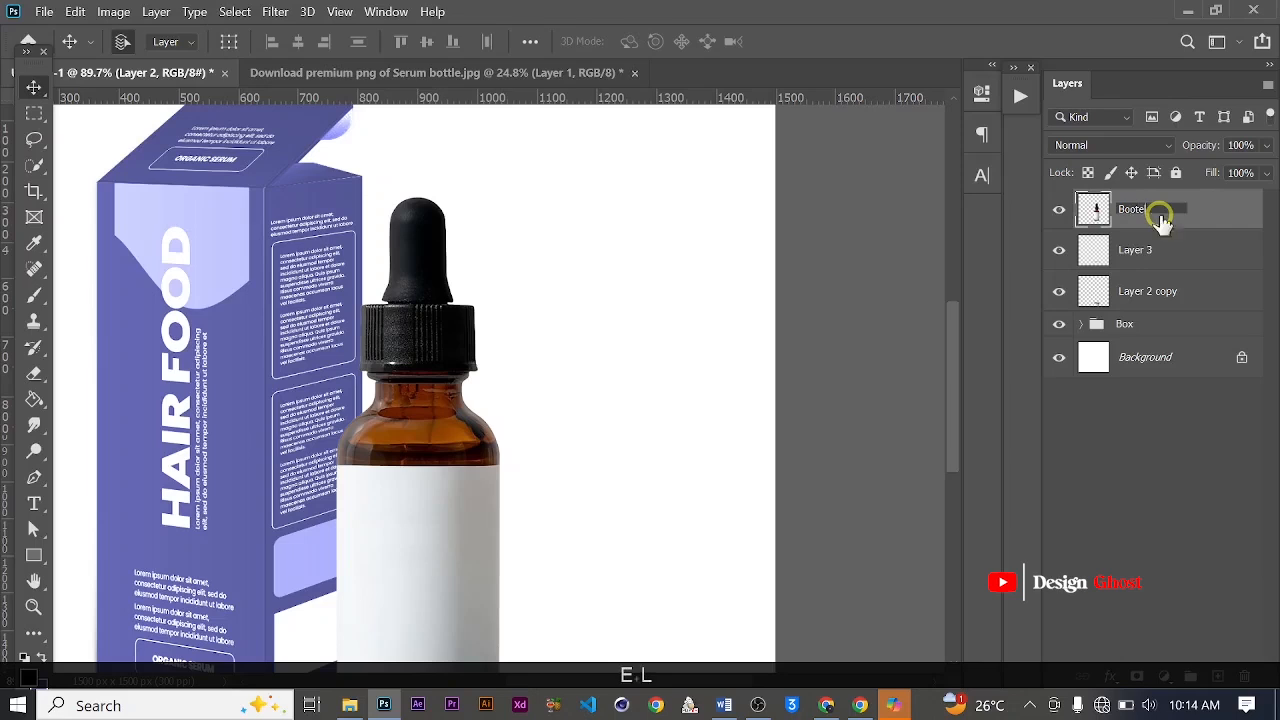
{"action": "key", "text": "Return"}
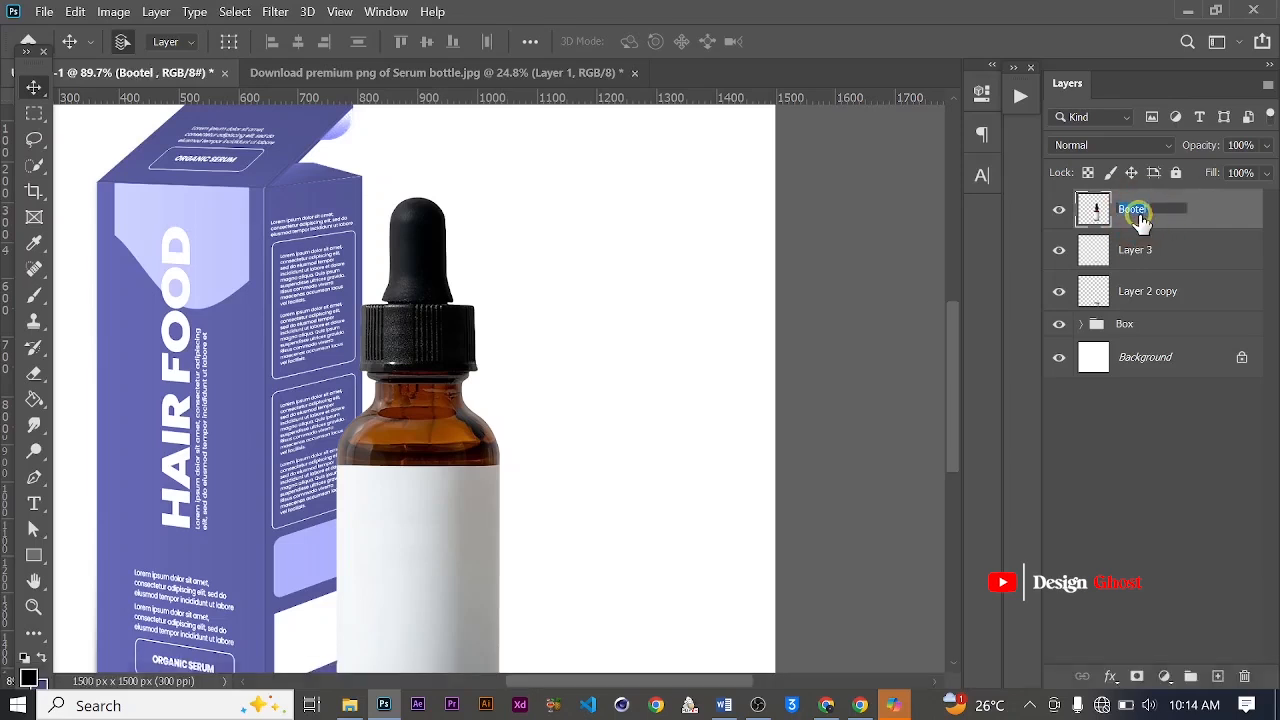
{"action": "type", "text": "Bottel"}
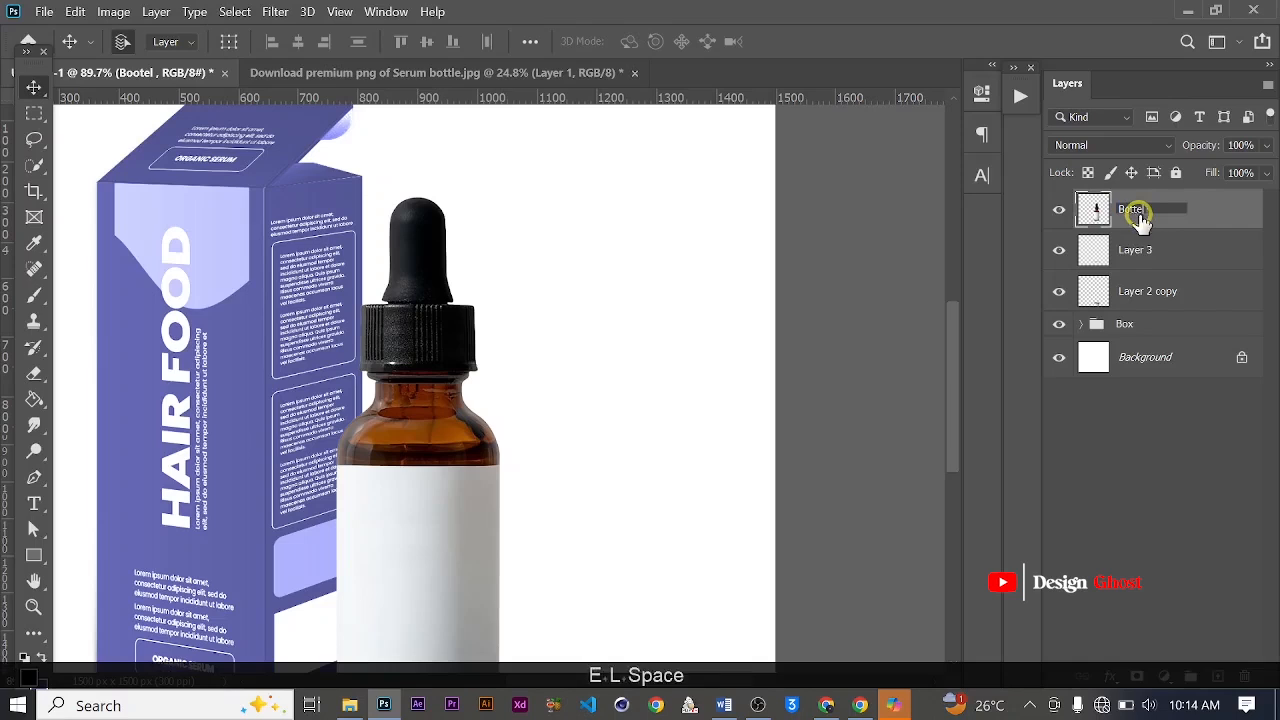
{"action": "key", "text": "Return"}
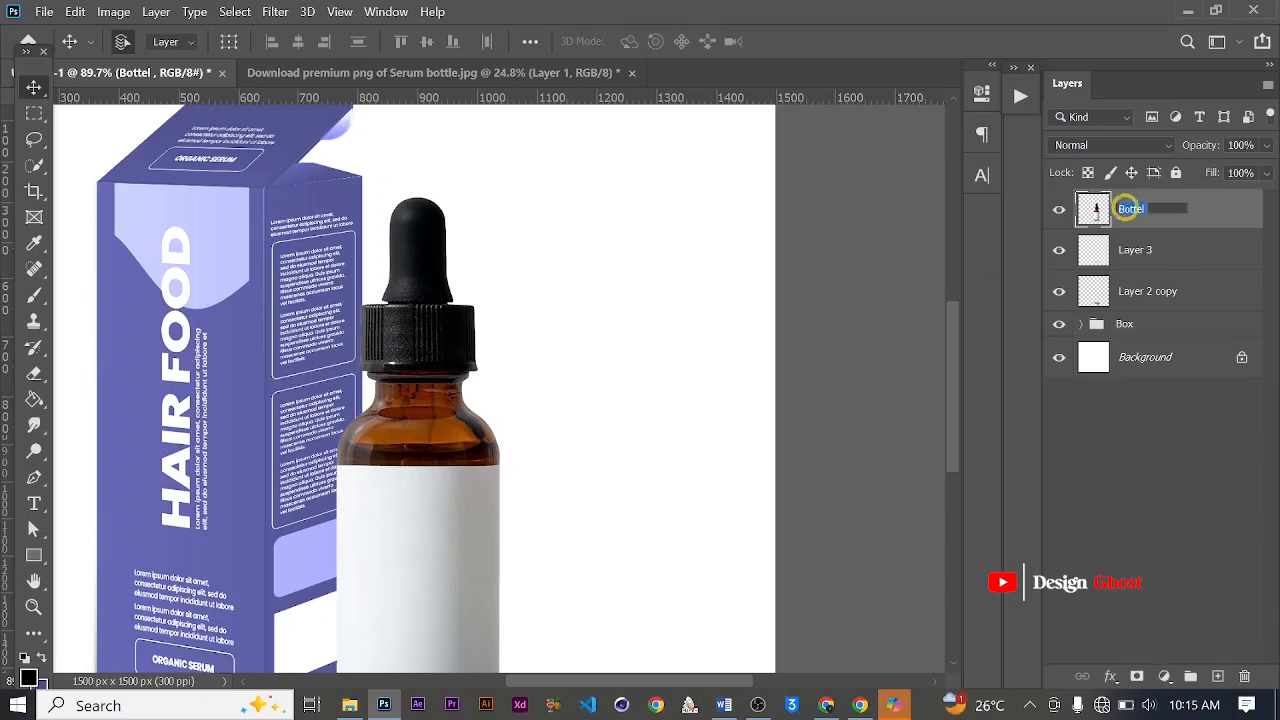
{"action": "type", "text": "Bott"}
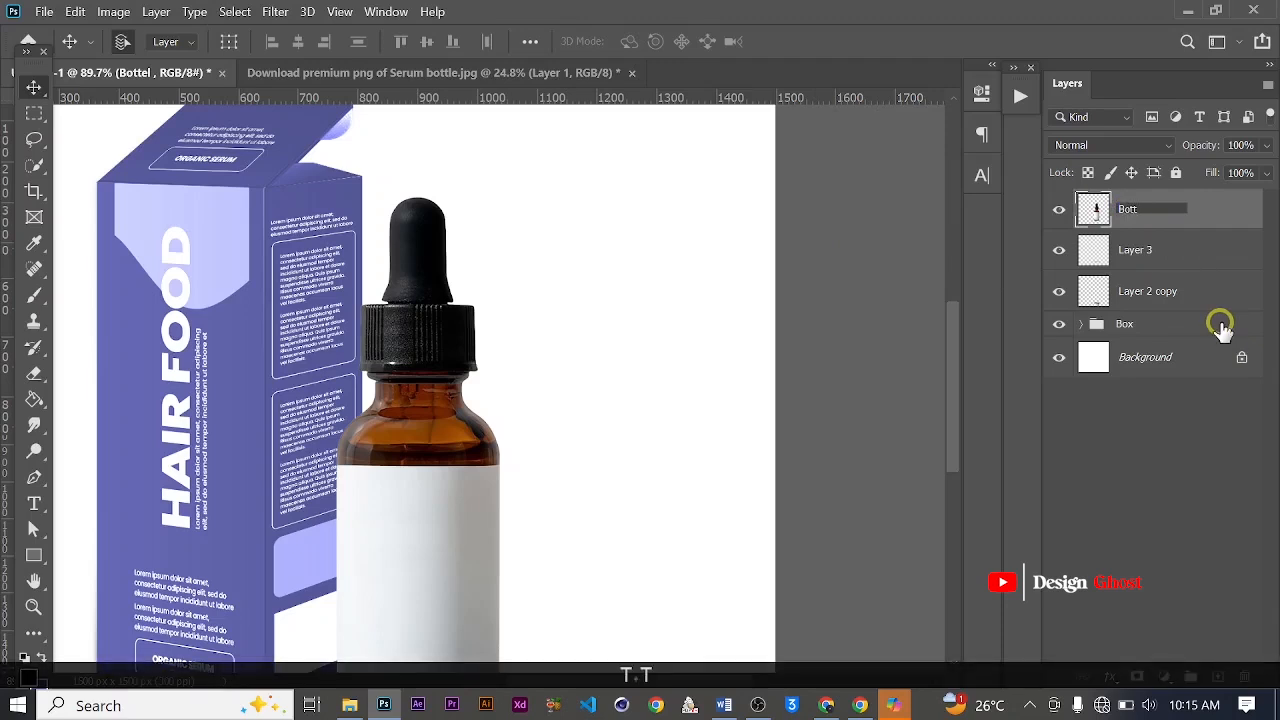
{"action": "type", "text": "le"}
{"action": "key", "text": "Return"}
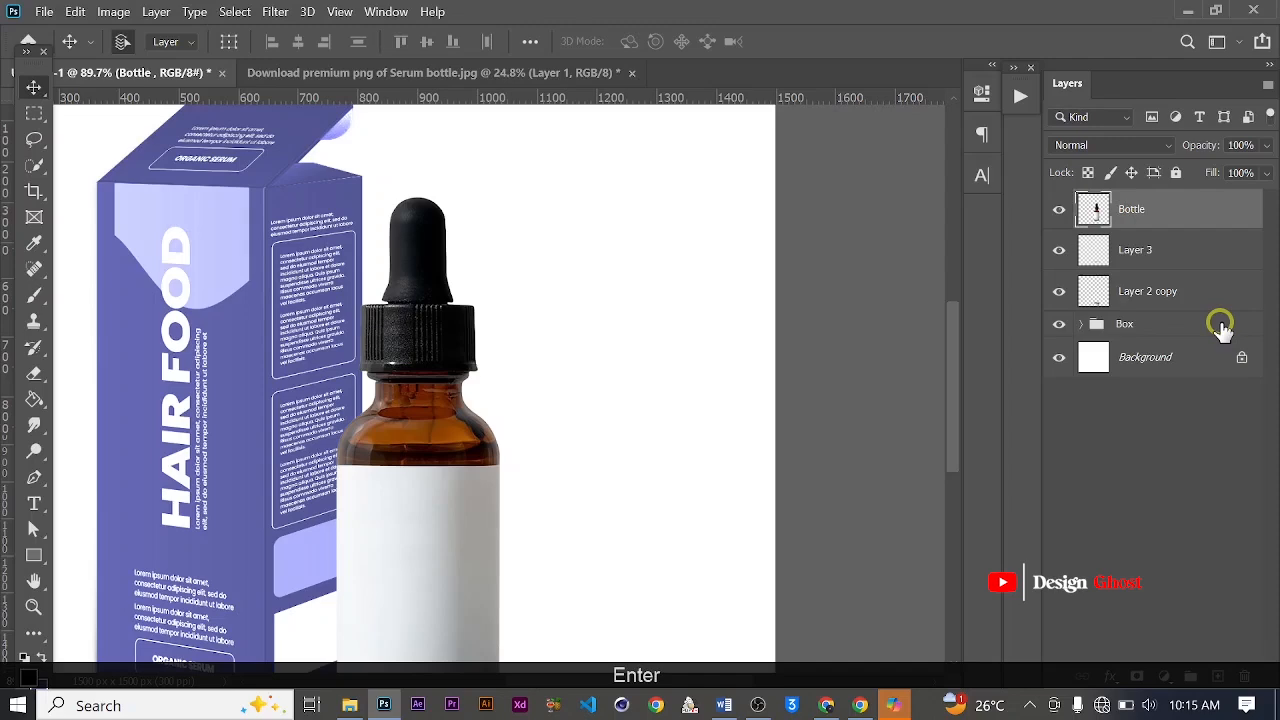
Trace the upper edge of the bottle's white label with a Pen tool path, curving it from the left corner to the right corner
{"action": "scroll", "coordinate": [461, 436], "scroll_direction": "up", "scroll_amount": 2}
{"action": "left_click_drag", "start_coordinate": [437, 440], "coordinate": [528, 257]}
{"action": "scroll", "coordinate": [463, 396], "scroll_direction": "up", "scroll_amount": 3}
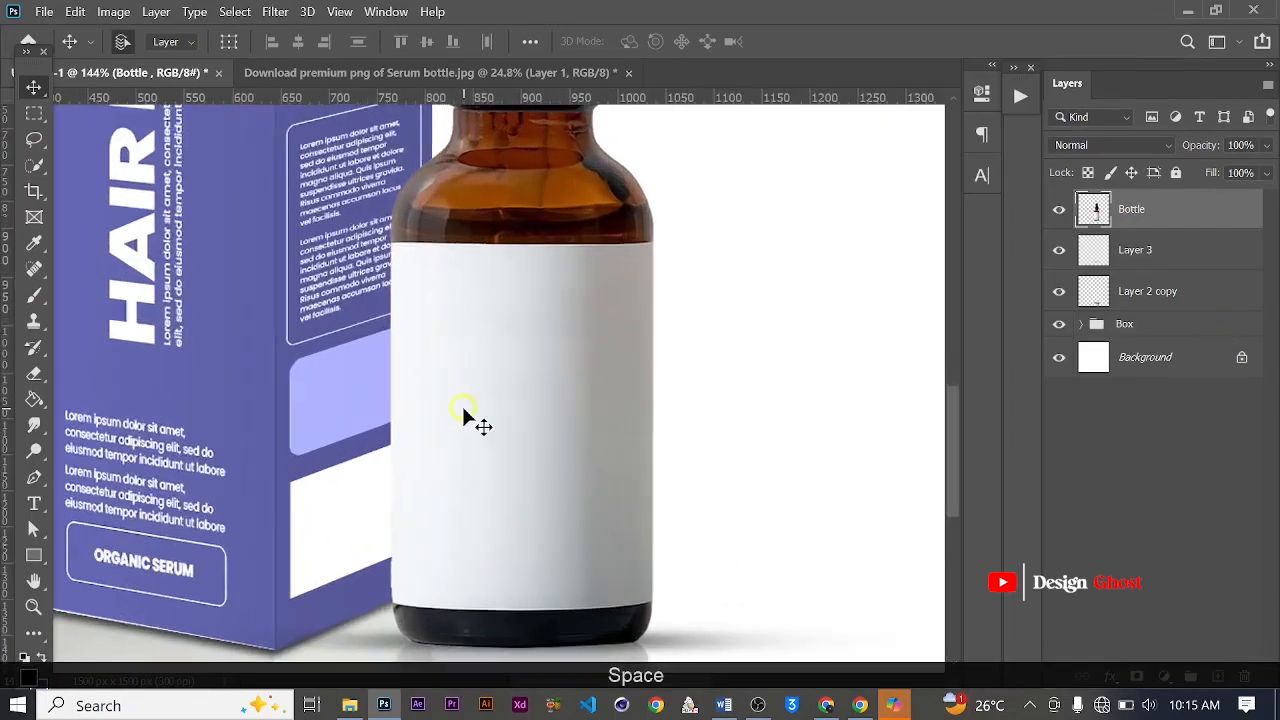
{"action": "left_click_drag", "start_coordinate": [454, 443], "coordinate": [483, 360]}
{"action": "scroll", "coordinate": [483, 360], "scroll_direction": "up", "scroll_amount": 1}
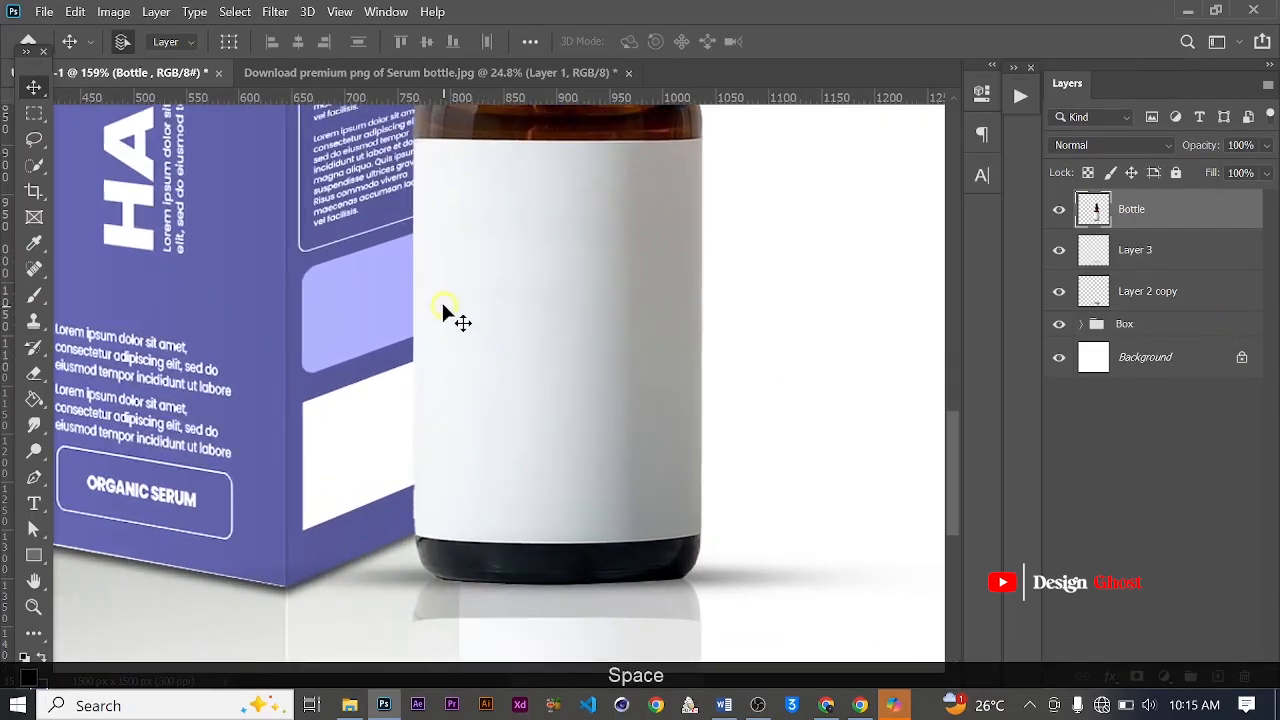
{"action": "key", "text": "p"}
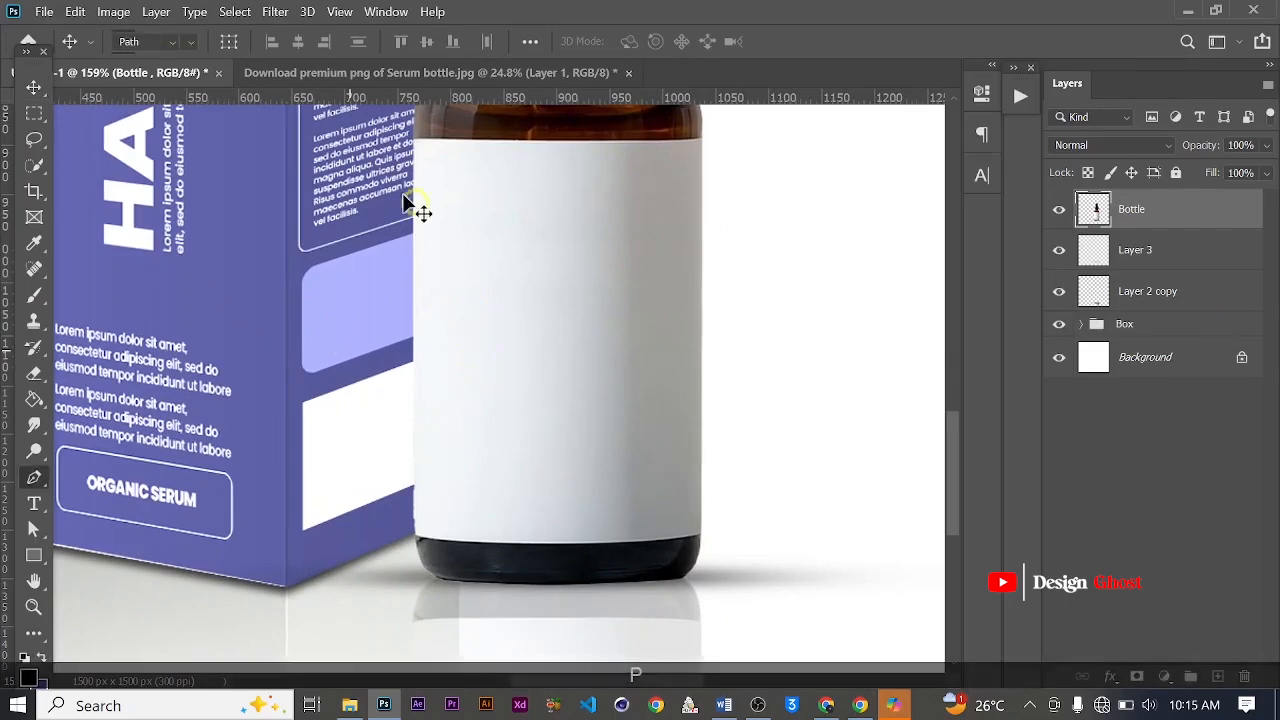
{"action": "scroll", "coordinate": [408, 146], "scroll_direction": "up", "scroll_amount": 6}
{"action": "left_click_drag", "start_coordinate": [513, 227], "coordinate": [406, 297]}
{"action": "scroll", "coordinate": [404, 295], "scroll_direction": "up", "scroll_amount": 1}
{"action": "scroll", "coordinate": [320, 232], "scroll_direction": "up", "scroll_amount": 2}
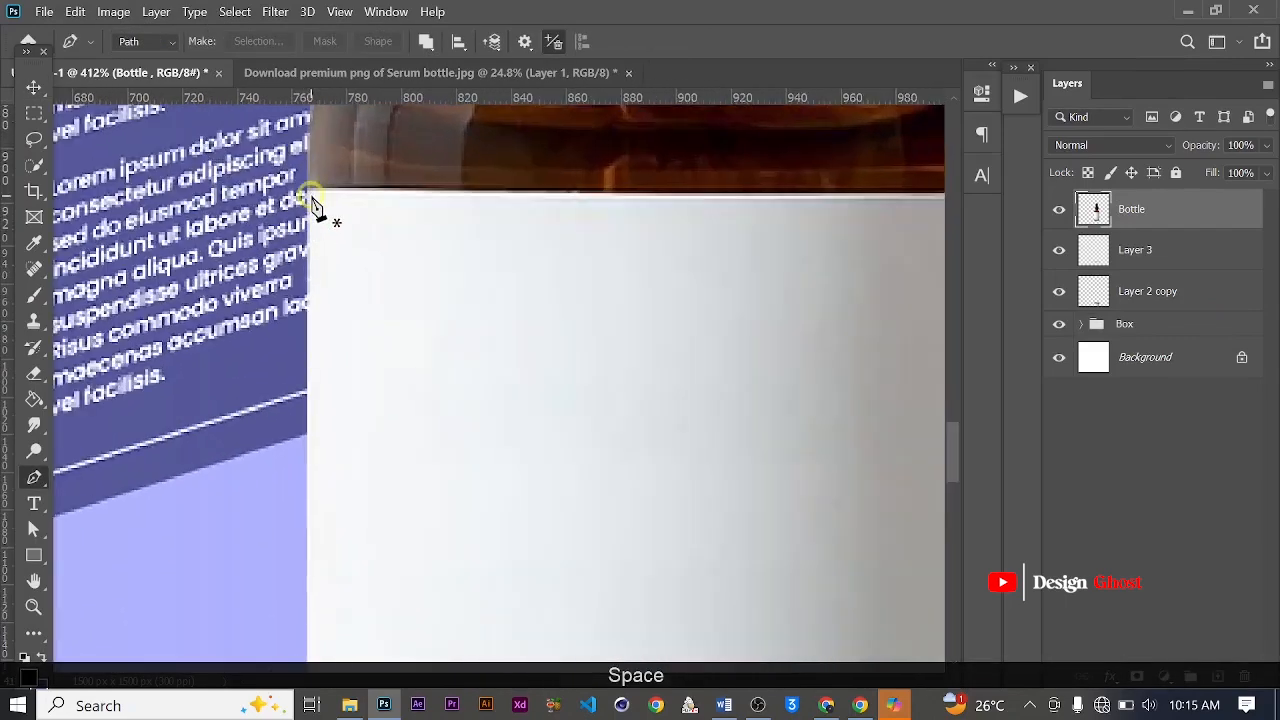
{"action": "left_click", "coordinate": [308, 191]}
{"action": "scroll", "coordinate": [565, 230], "scroll_direction": "down", "scroll_amount": 3}
{"action": "left_click_drag", "start_coordinate": [634, 226], "coordinate": [280, 337]}
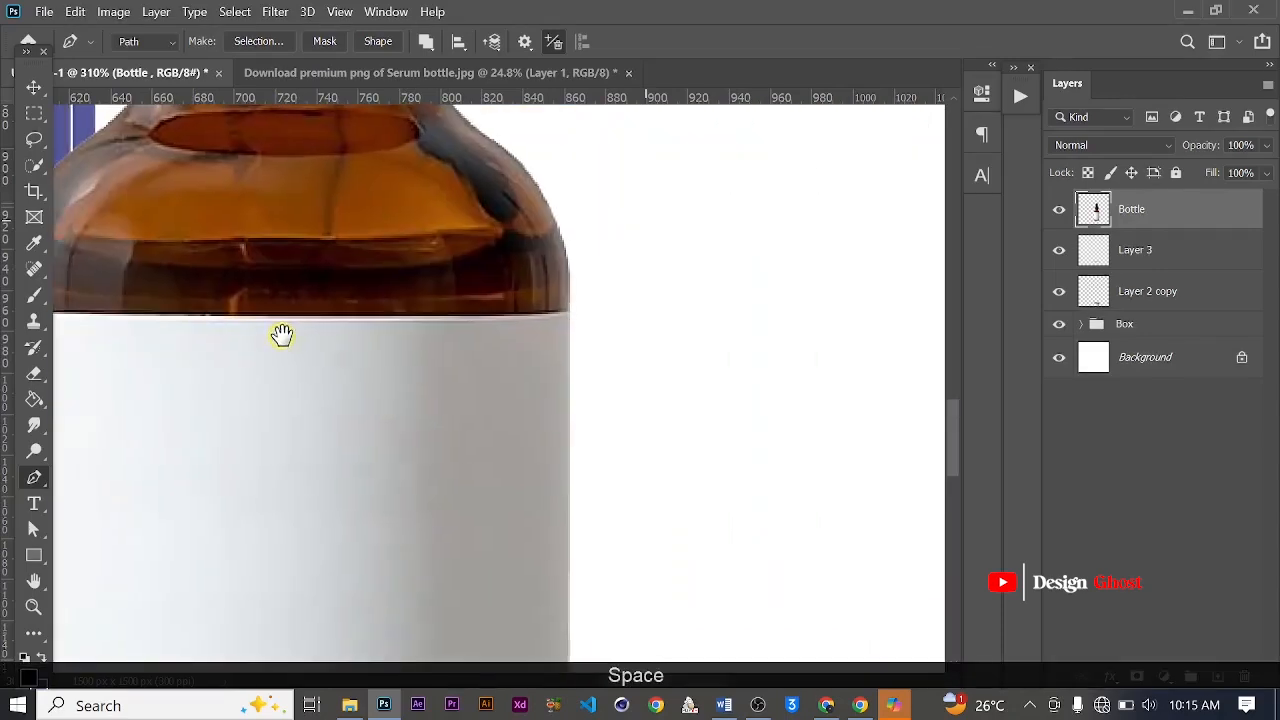
{"action": "left_click_drag", "start_coordinate": [570, 312], "coordinate": [676, 298]}
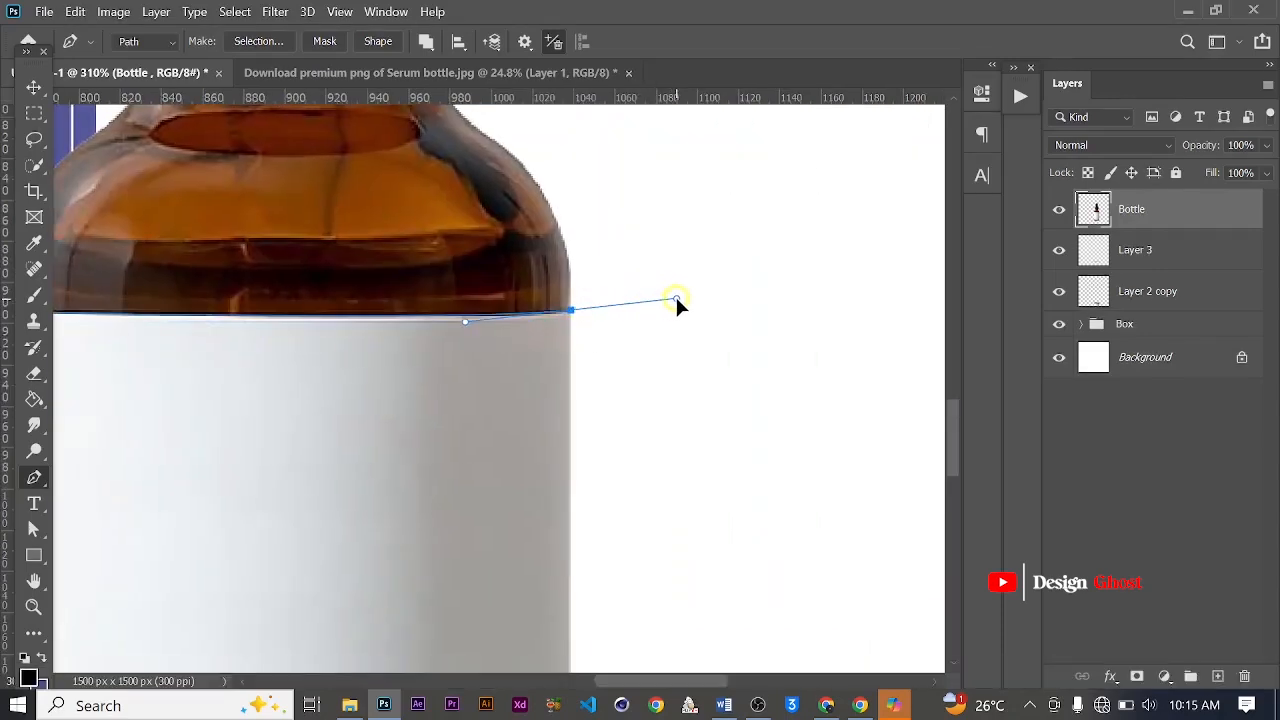
Remove the right corner's outgoing handle and continue the path outside the bottle's right side to the label's lower-right corner
{"action": "left_click", "coordinate": [569, 309], "text": "alt"}
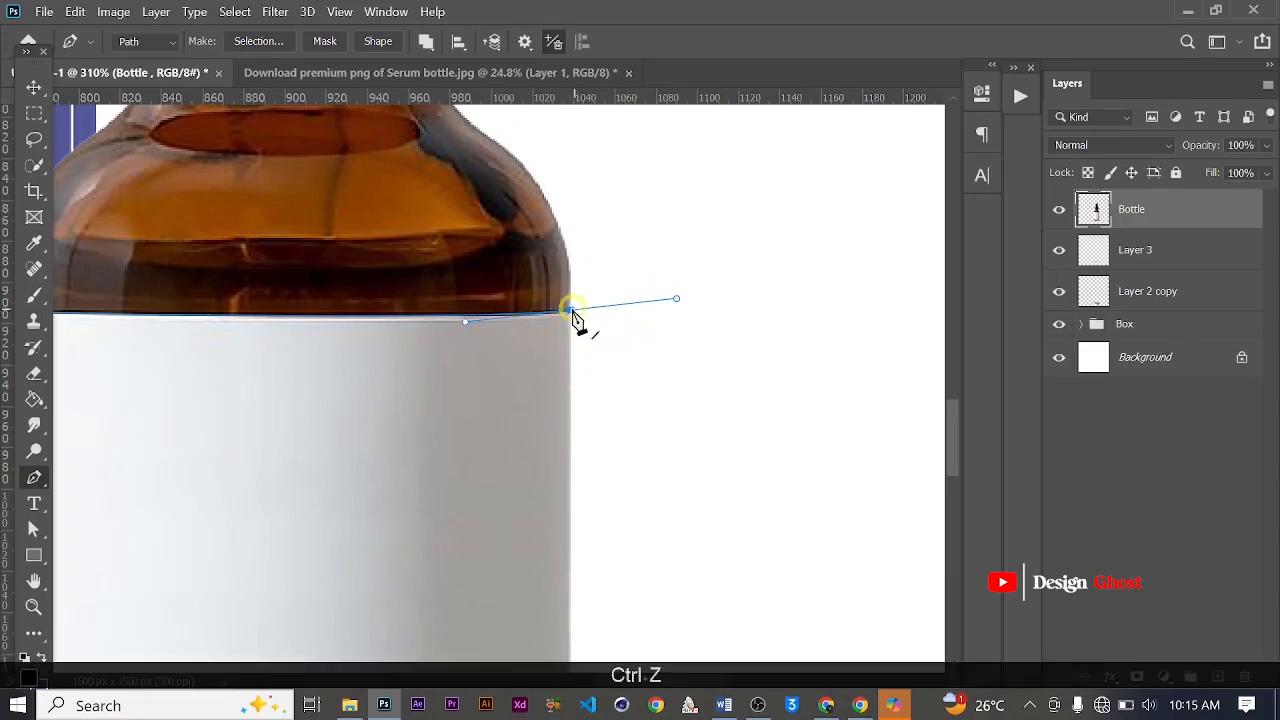
{"action": "left_click", "coordinate": [568, 312], "text": "alt"}
{"action": "scroll", "coordinate": [717, 330], "scroll_direction": "down", "scroll_amount": 1}
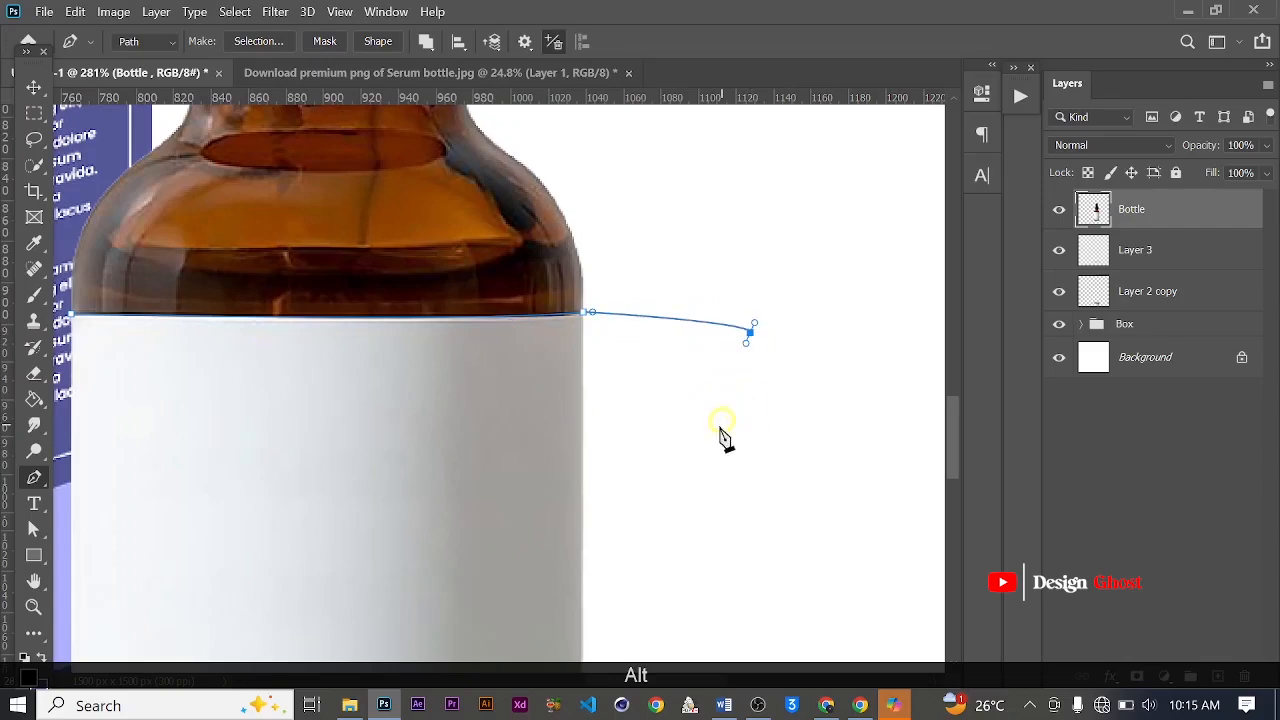
{"action": "left_click_drag", "start_coordinate": [559, 502], "coordinate": [537, 312]}
{"action": "scroll", "coordinate": [643, 450], "scroll_direction": "down", "scroll_amount": 8}
{"action": "left_click", "coordinate": [672, 579]}
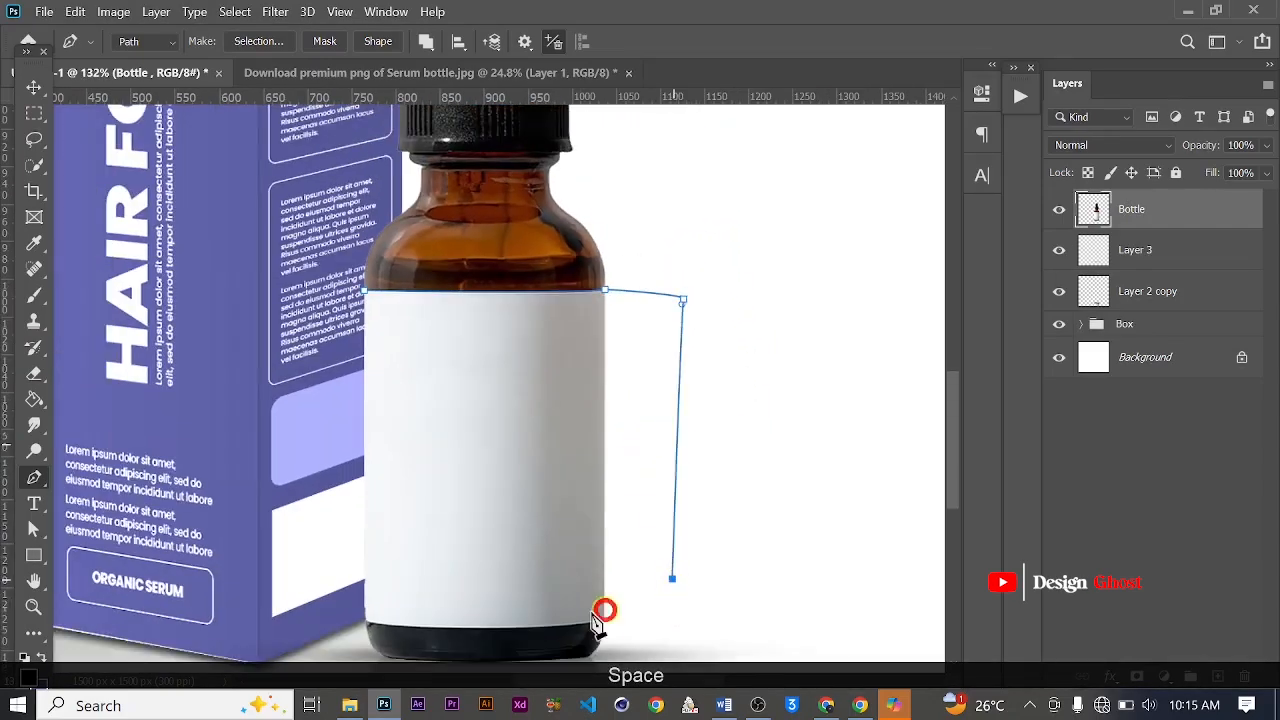
{"action": "scroll", "coordinate": [597, 625], "scroll_direction": "up", "scroll_amount": 8}
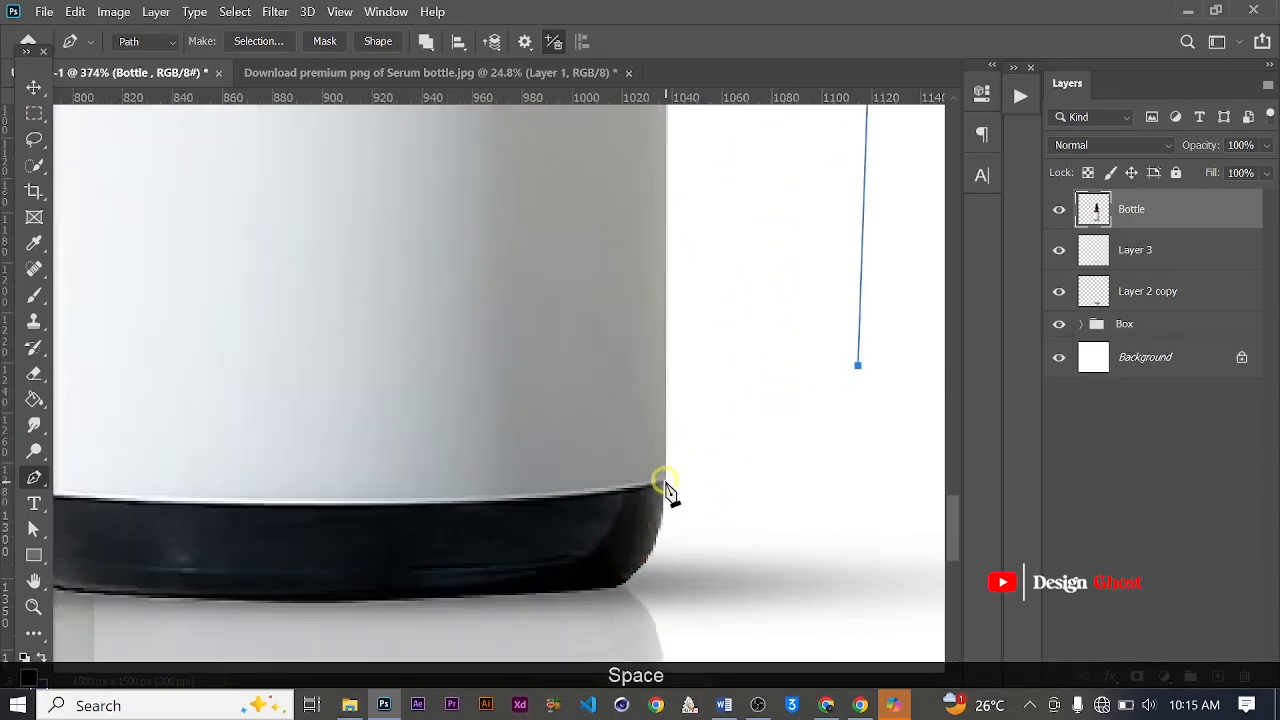
{"action": "left_click", "coordinate": [667, 489]}
Continue the Pen path from the label's lower-right corner to the middle of its lower edge, adjusting the curve handle to follow the edge
{"action": "scroll", "coordinate": [574, 530], "scroll_direction": "up", "scroll_amount": 2}
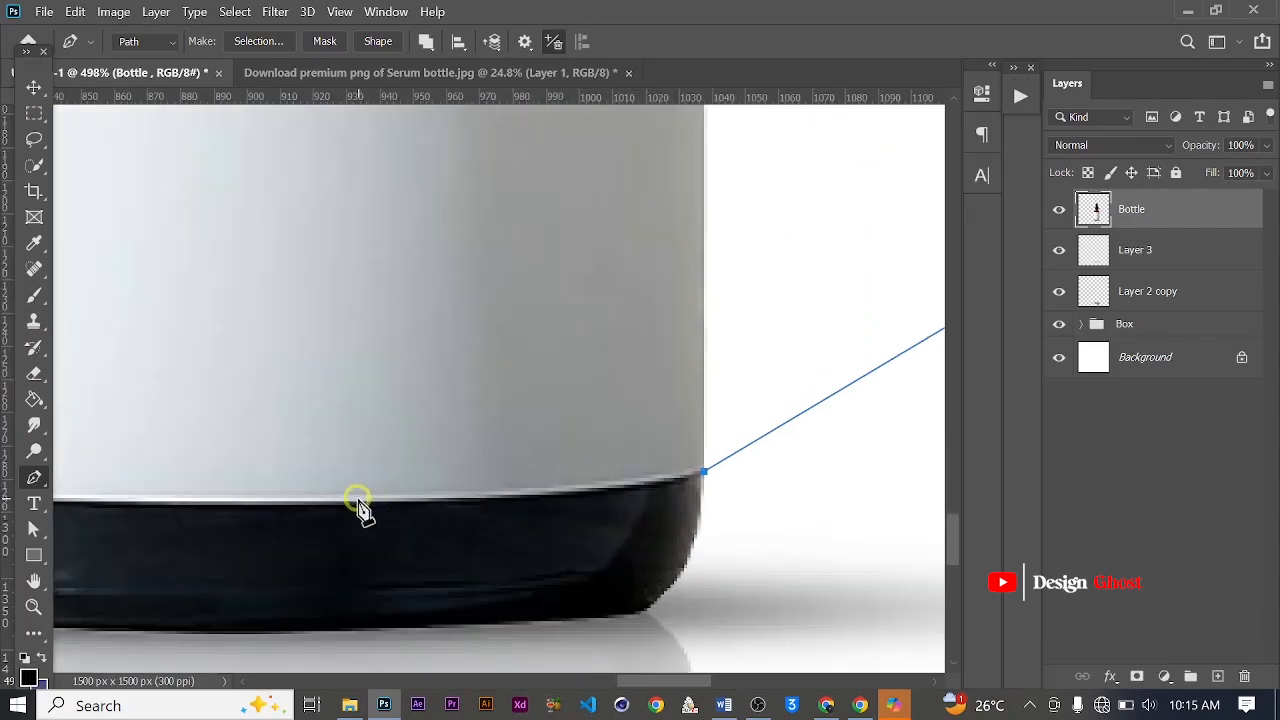
{"action": "left_click_drag", "start_coordinate": [356, 504], "coordinate": [135, 503]}
{"action": "left_click_drag", "start_coordinate": [101, 512], "coordinate": [46, 521]}
{"action": "scroll", "coordinate": [355, 525], "scroll_direction": "up", "scroll_amount": 2}
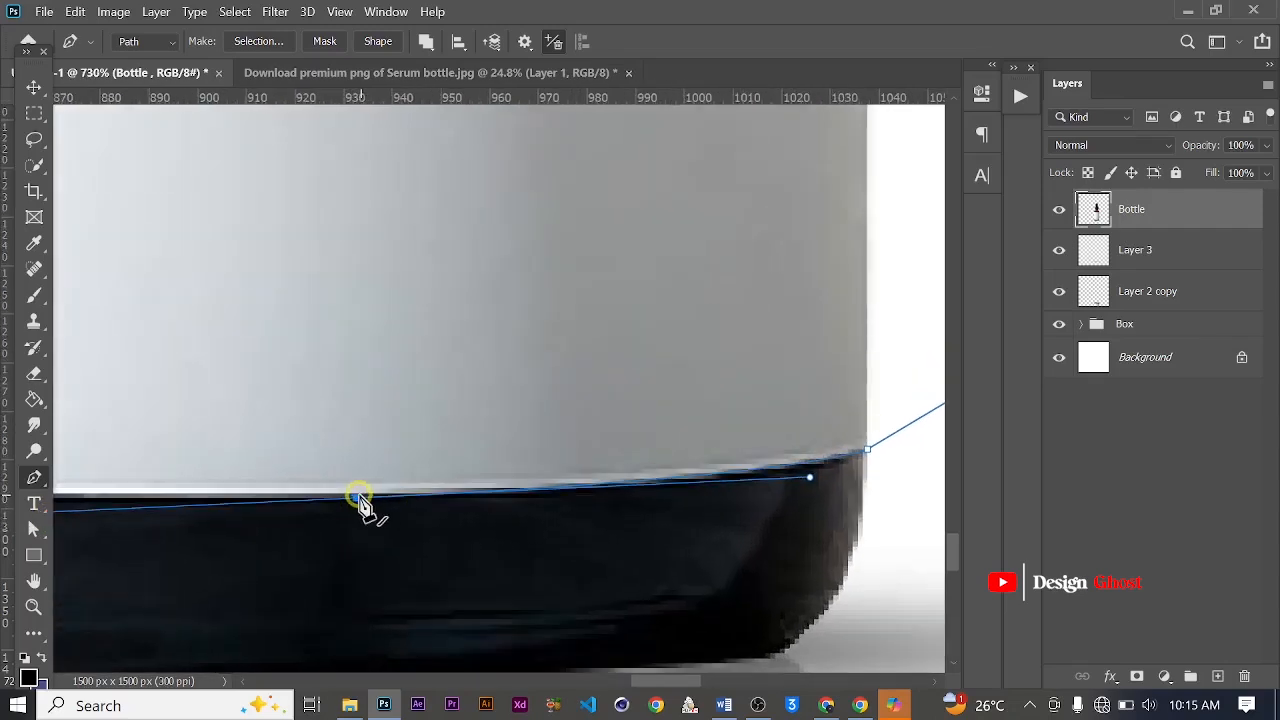
{"action": "mouse_move", "coordinate": [362, 505]}
{"action": "left_mouse_down"}
{"action": "mouse_move", "coordinate": [349, 491]}
{"action": "mouse_move", "coordinate": [361, 497]}
{"action": "left_mouse_up"}
{"action": "key", "text": "ctrl"}
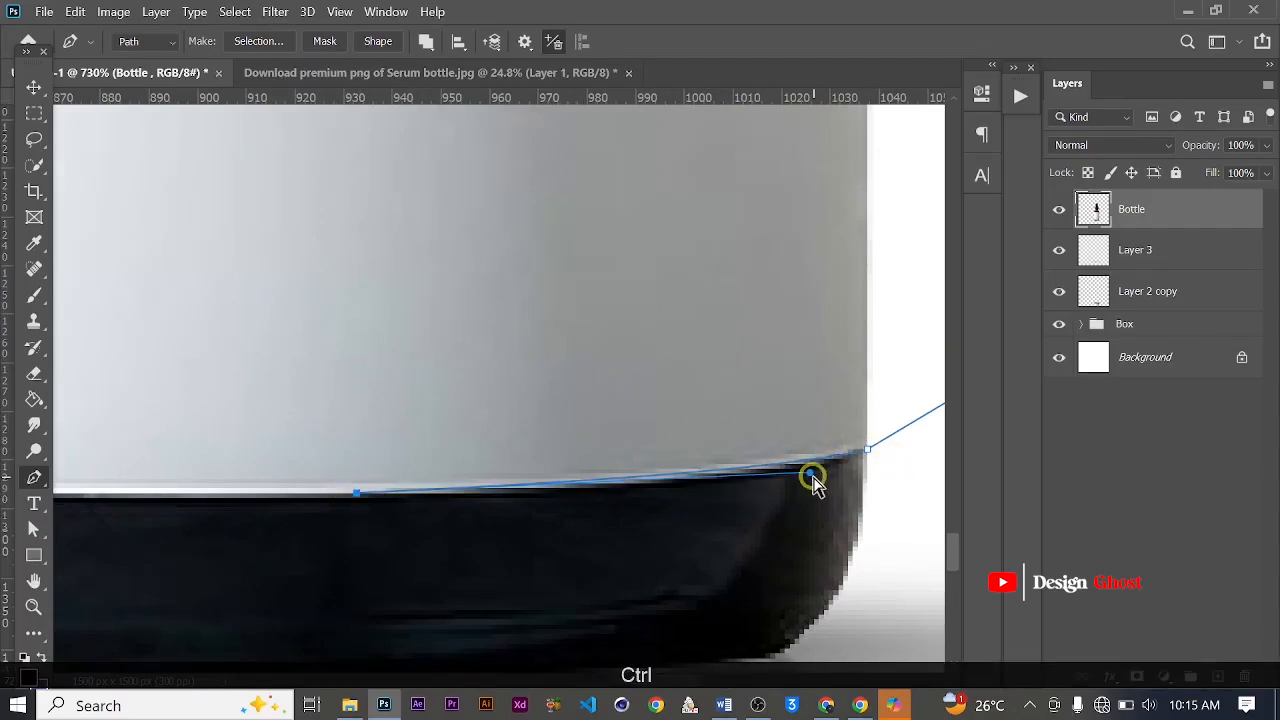
{"action": "left_click_drag", "start_coordinate": [810, 476], "coordinate": [844, 486]}
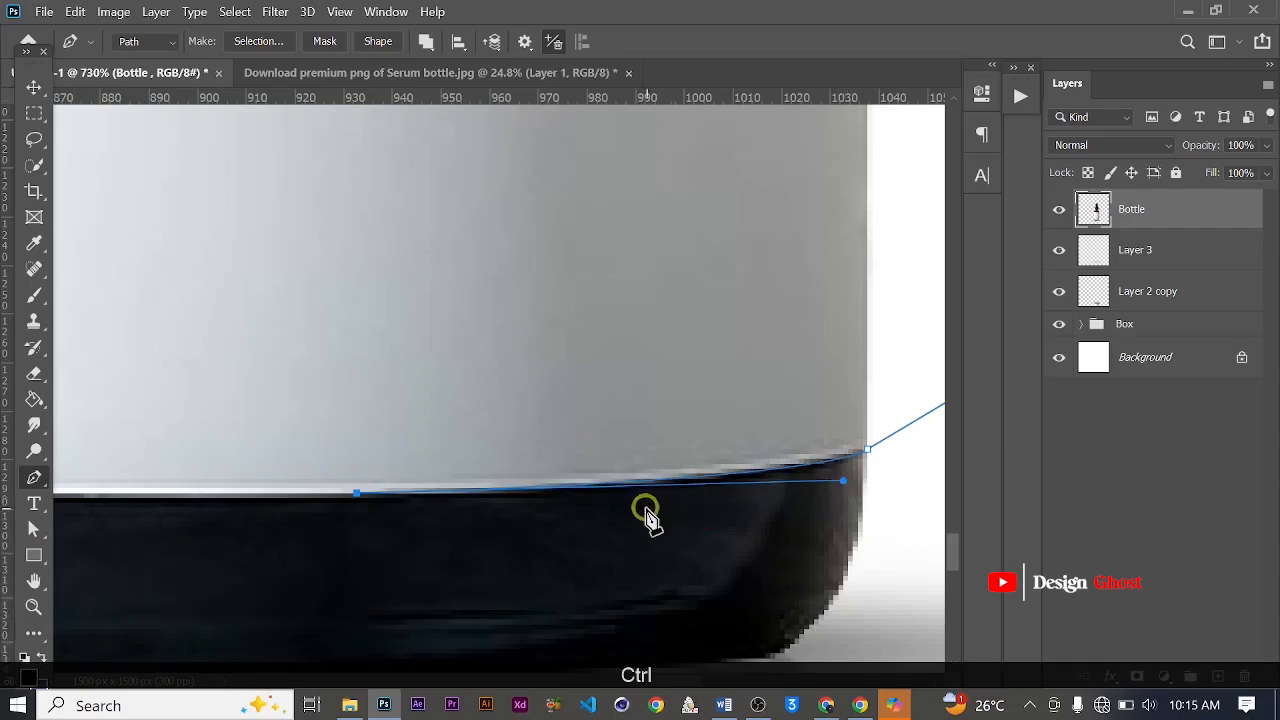
Curve the path along the lower edge to the label's lower-left corner and remove that anchor's outgoing handle
{"action": "scroll", "coordinate": [628, 519], "scroll_direction": "down", "scroll_amount": 2}
{"action": "left_click_drag", "start_coordinate": [588, 540], "coordinate": [934, 532]}
{"action": "scroll", "coordinate": [357, 491], "scroll_direction": "down", "scroll_amount": 2}
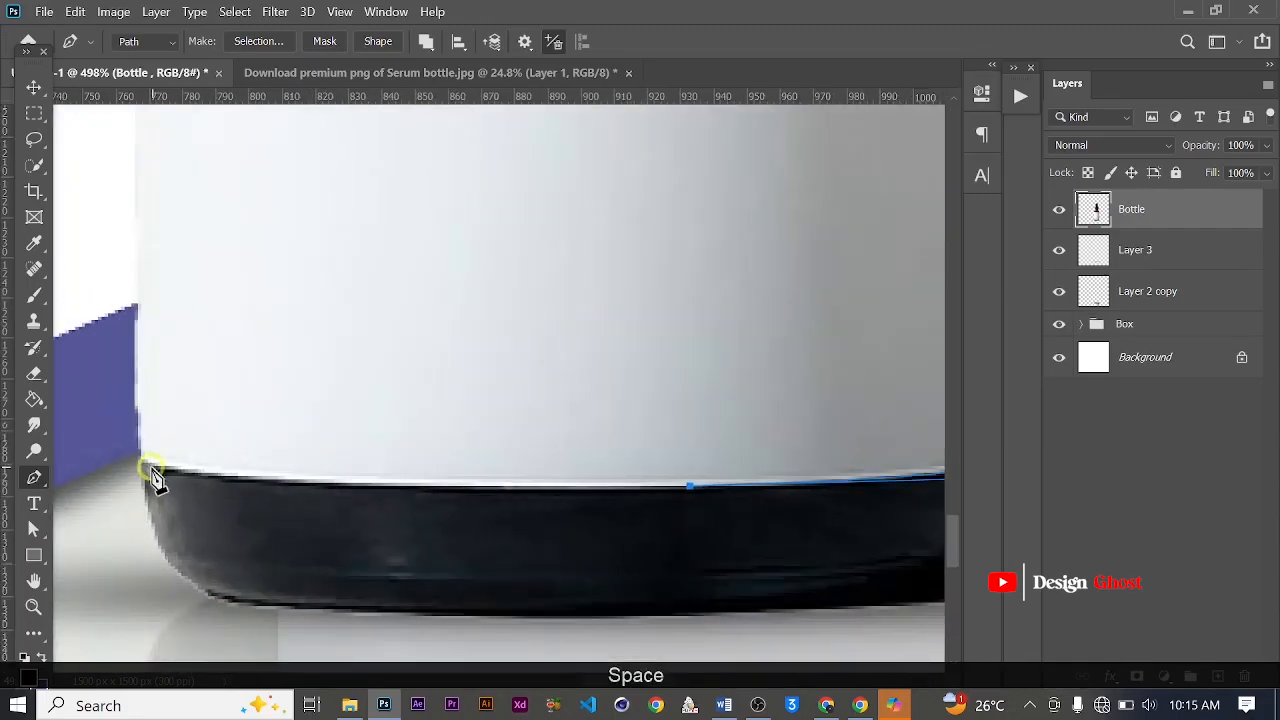
{"action": "left_click_drag", "start_coordinate": [141, 464], "coordinate": [101, 413]}
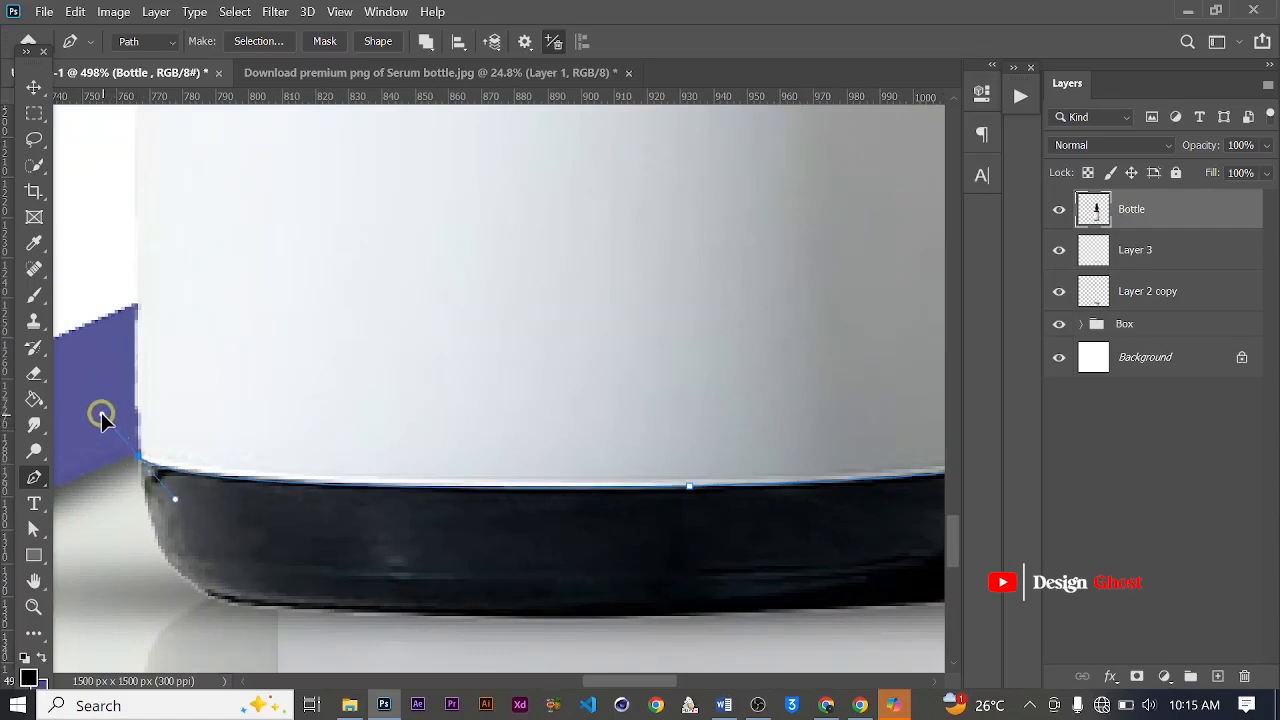
{"action": "left_click", "coordinate": [138, 457], "text": "alt"}
Close the path outside the bottle's left side and convert it to a selection with a feather radius of 0
{"action": "scroll", "coordinate": [159, 467], "scroll_direction": "down", "scroll_amount": 4}
{"action": "key", "text": "space"}
{"action": "left_click_drag", "start_coordinate": [206, 380], "coordinate": [382, 607]}
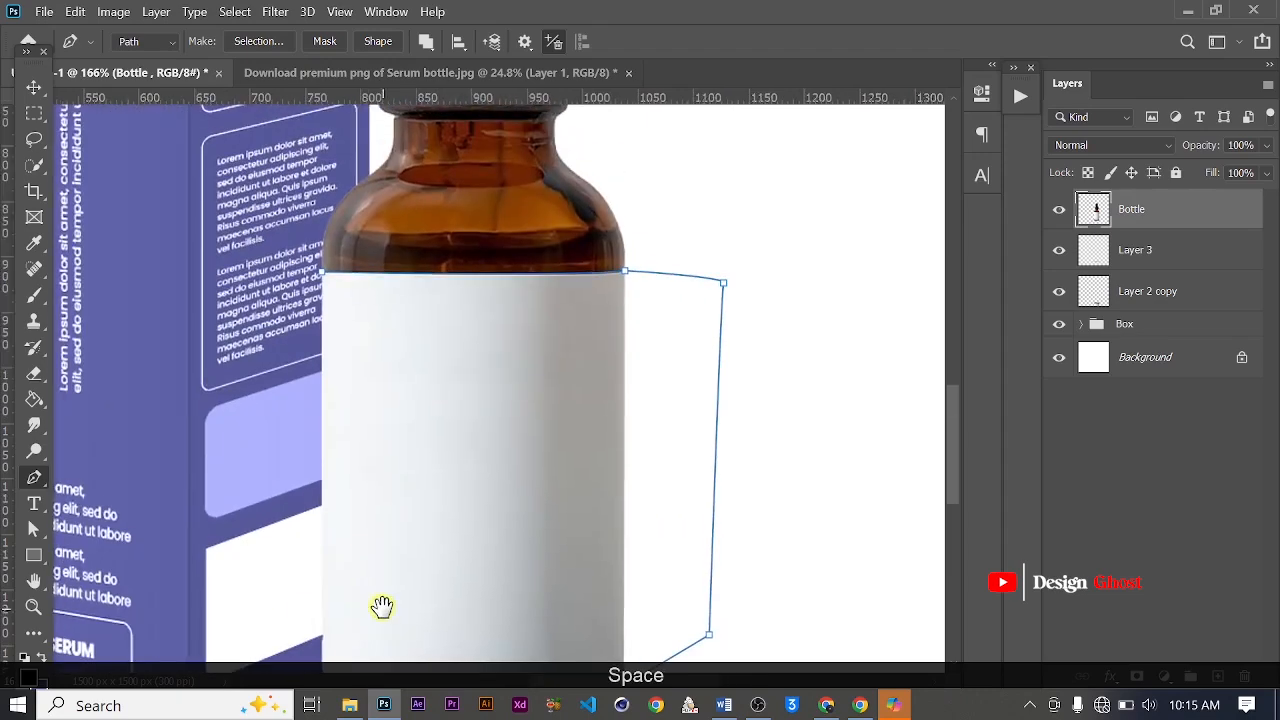
{"action": "right_click", "coordinate": [391, 374]}
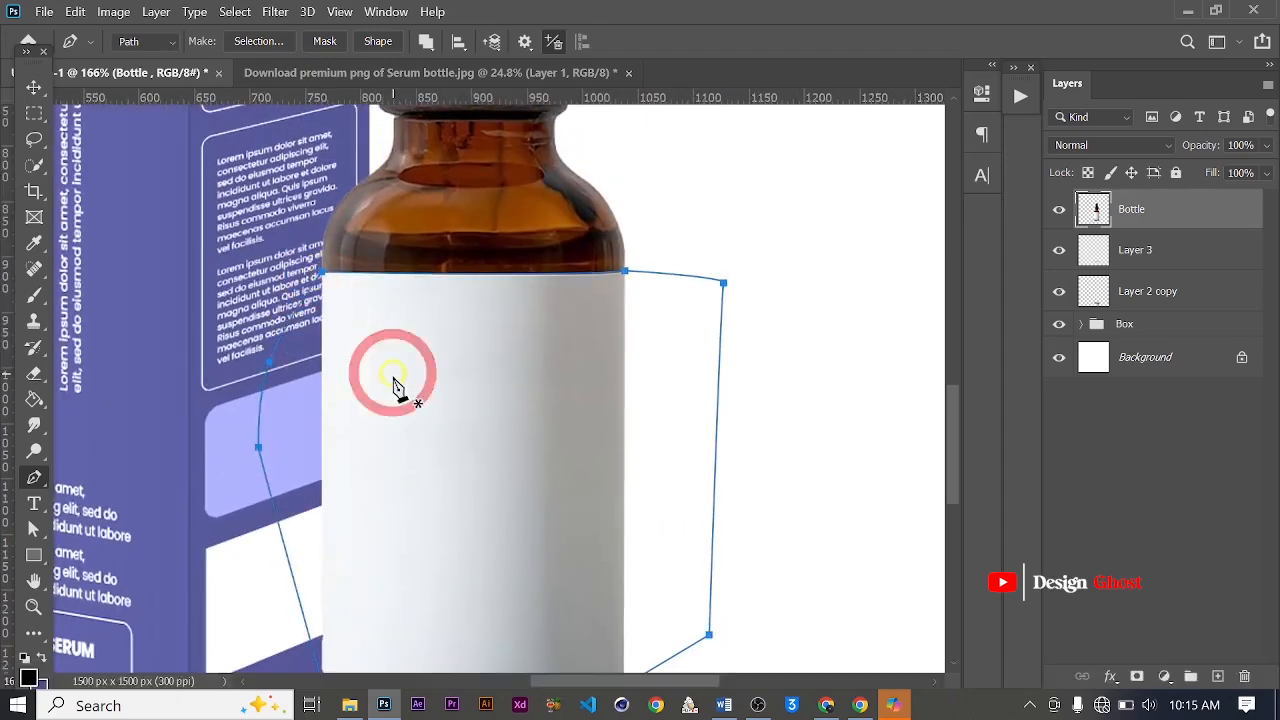
{"action": "left_click", "coordinate": [490, 322]}
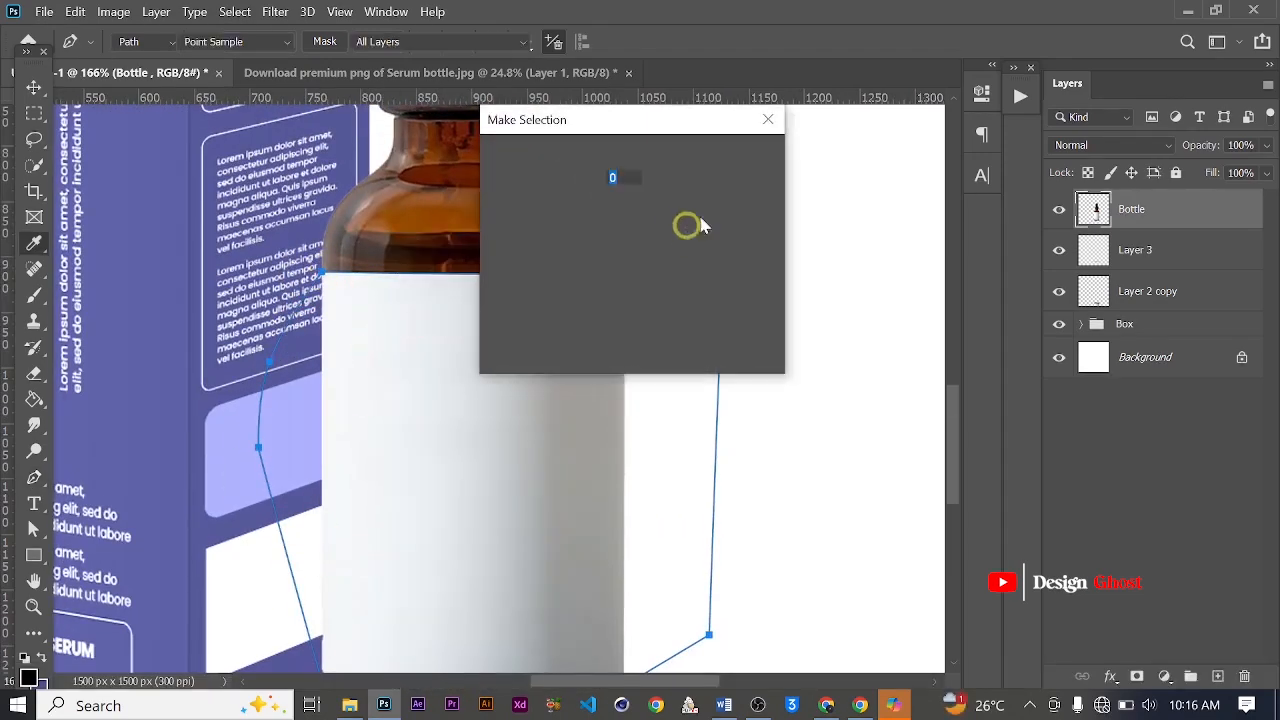
{"action": "left_click", "coordinate": [745, 170]}
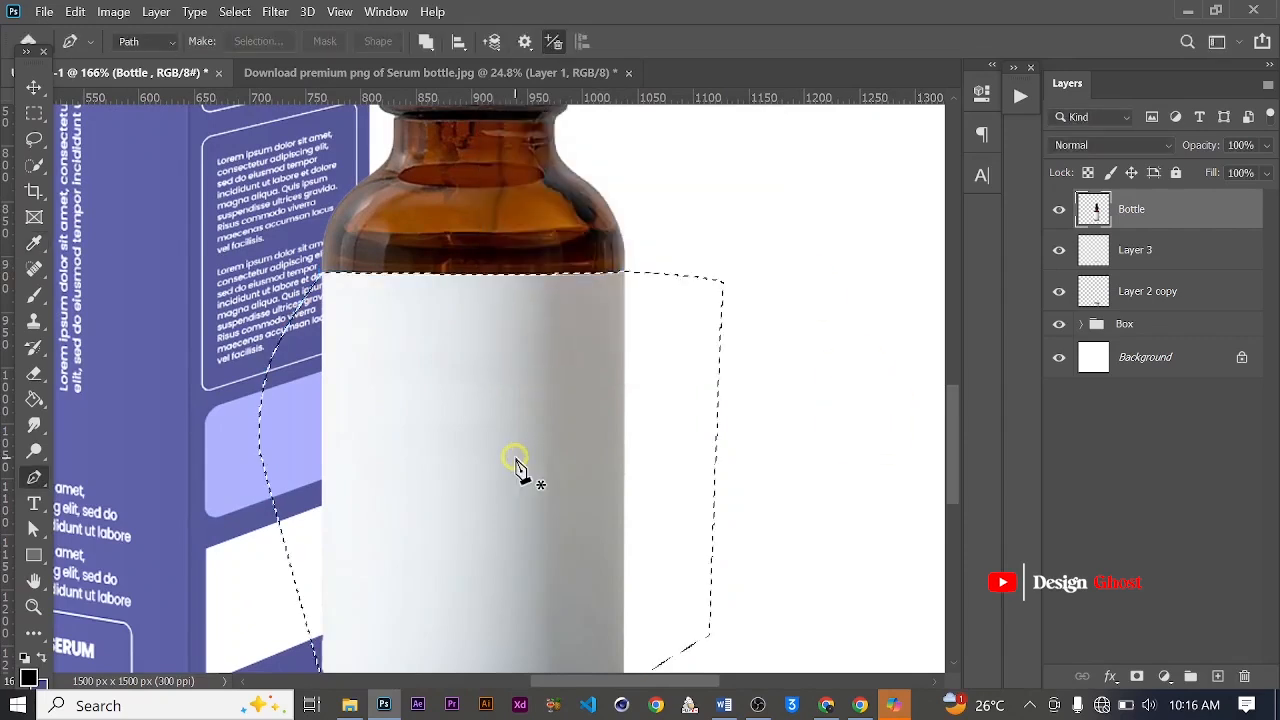
Copy the selected label area onto its own layer and align it over the bottle's original label
{"action": "key", "text": "ctrl+c"}
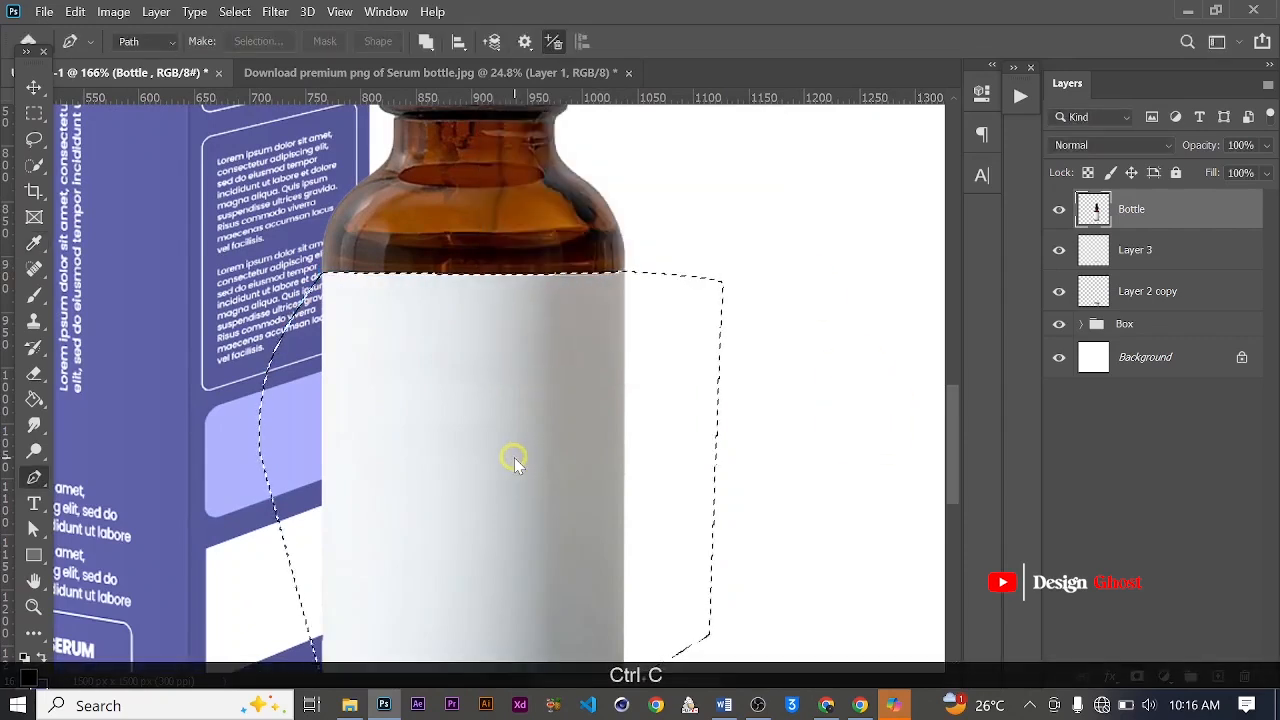
{"action": "key", "text": "ctrl+v"}
{"action": "left_click", "coordinate": [36, 87]}
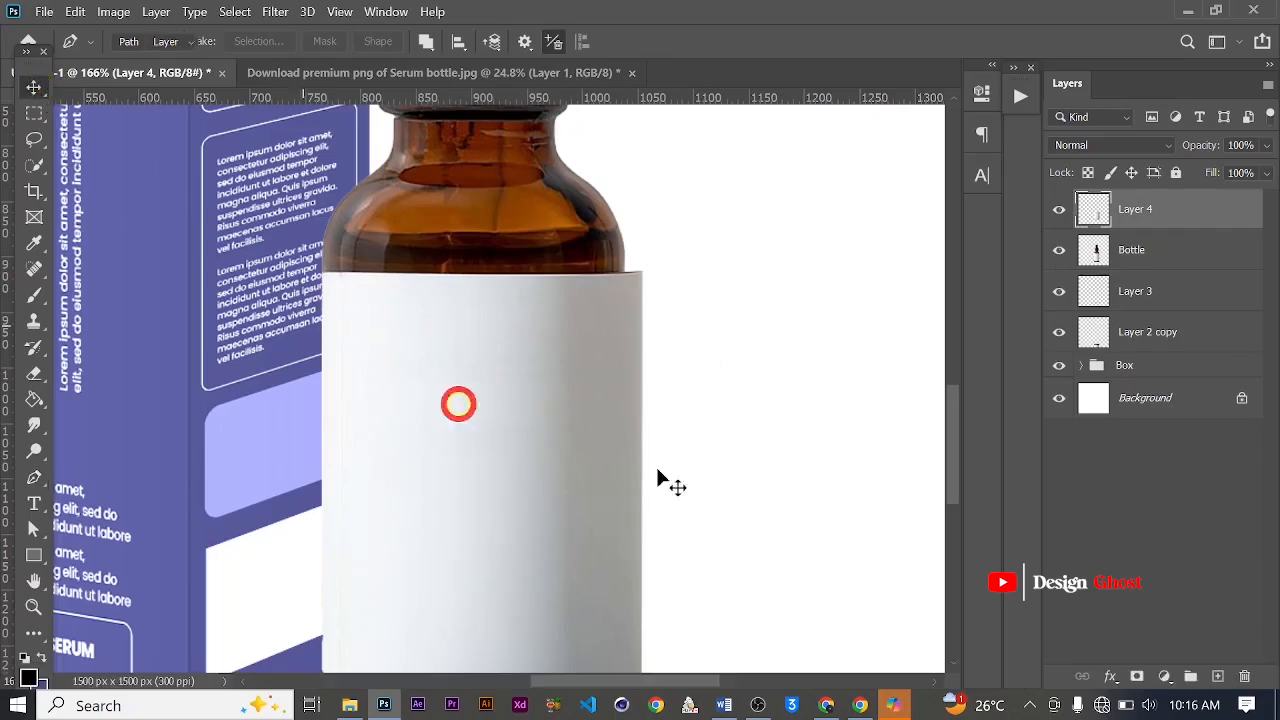
{"action": "scroll", "coordinate": [768, 488], "scroll_direction": "up", "scroll_amount": 1}
{"action": "left_click_drag", "start_coordinate": [534, 347], "coordinate": [508, 347]}
{"action": "scroll", "coordinate": [541, 360], "scroll_direction": "down", "scroll_amount": 3}
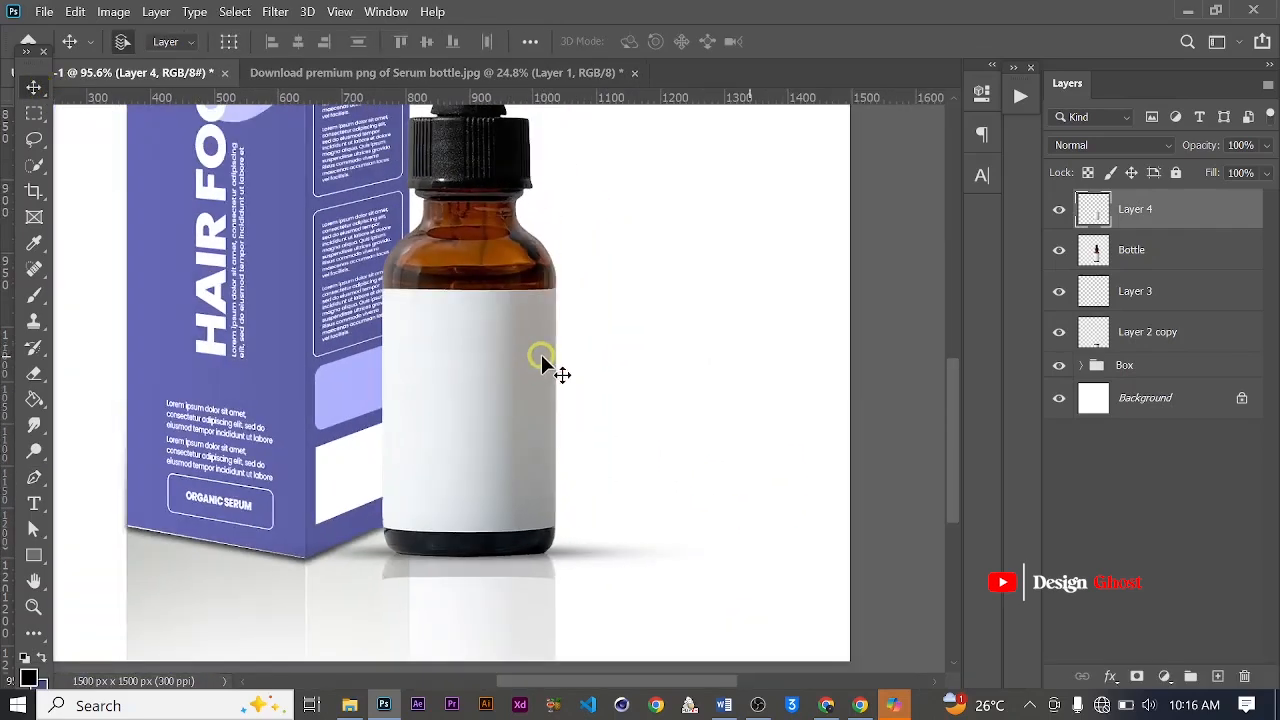
Draw a black rectangle about 377 × 461 px covering the bottle's label and set its stroke width to 0 px
{"action": "left_click", "coordinate": [1217, 677]}
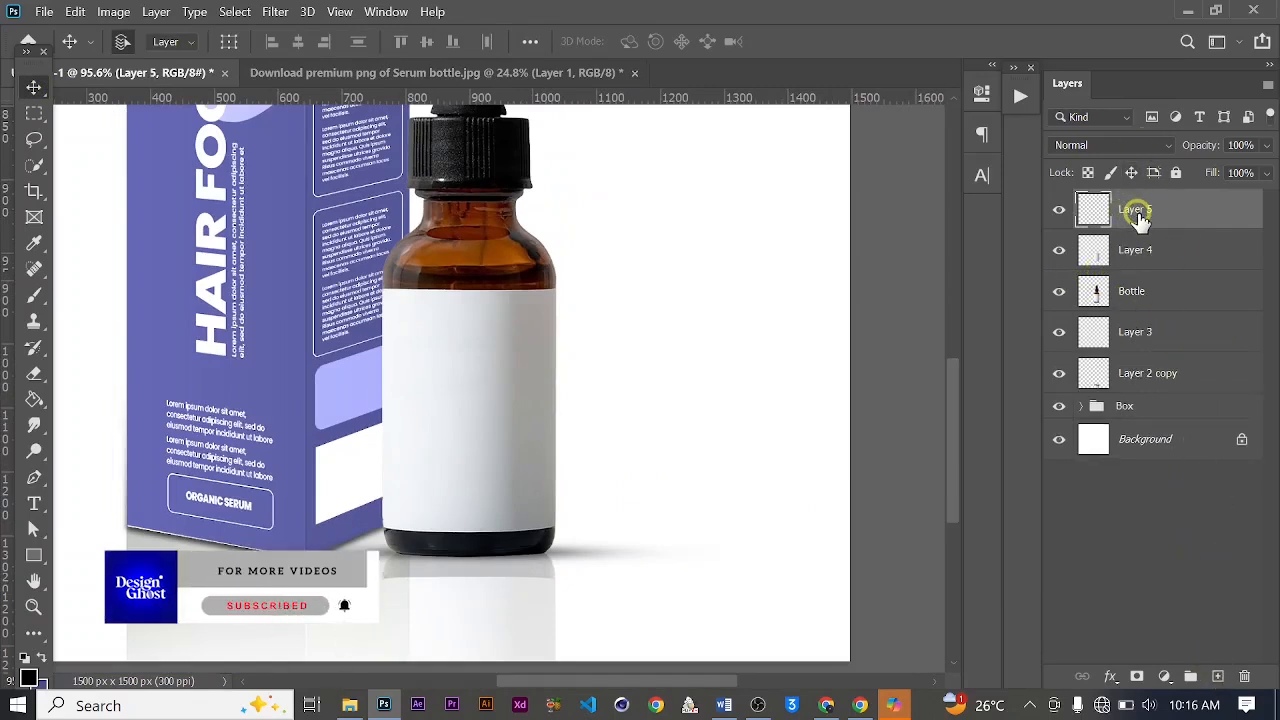
{"action": "key", "text": "BackSpace"}
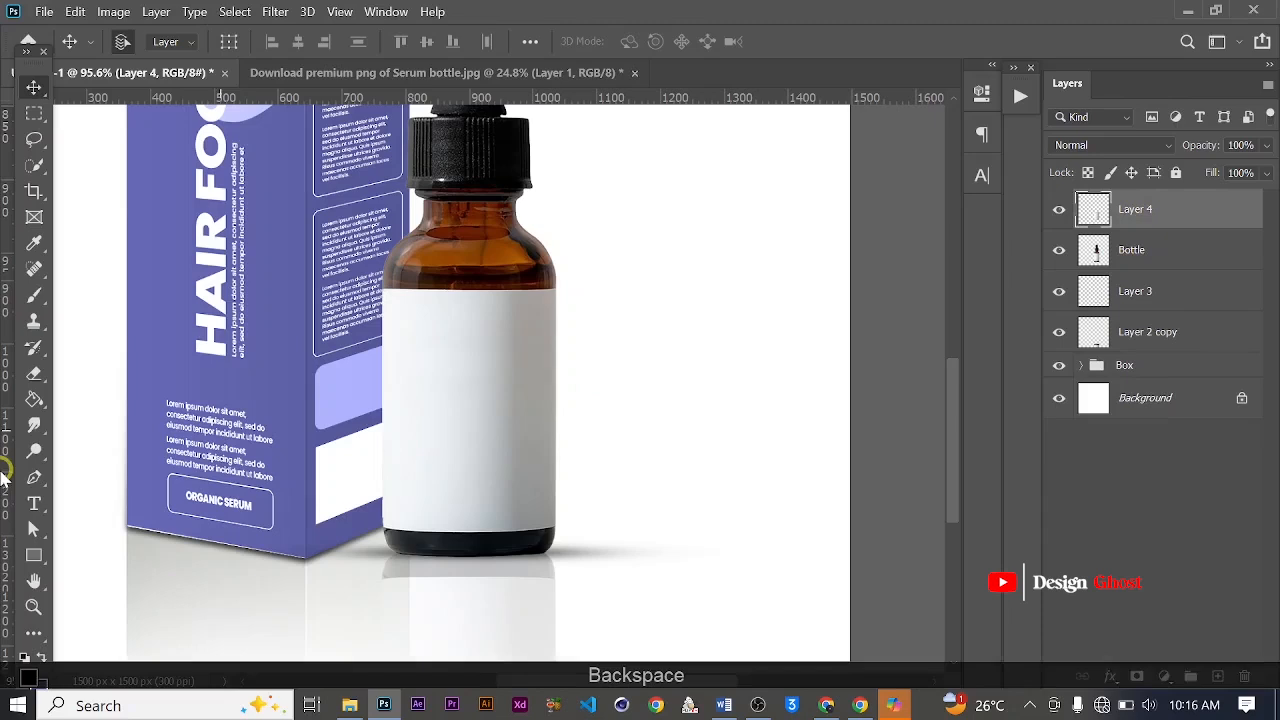
{"action": "left_click", "coordinate": [30, 558]}
{"action": "left_click_drag", "start_coordinate": [343, 256], "coordinate": [584, 548]}
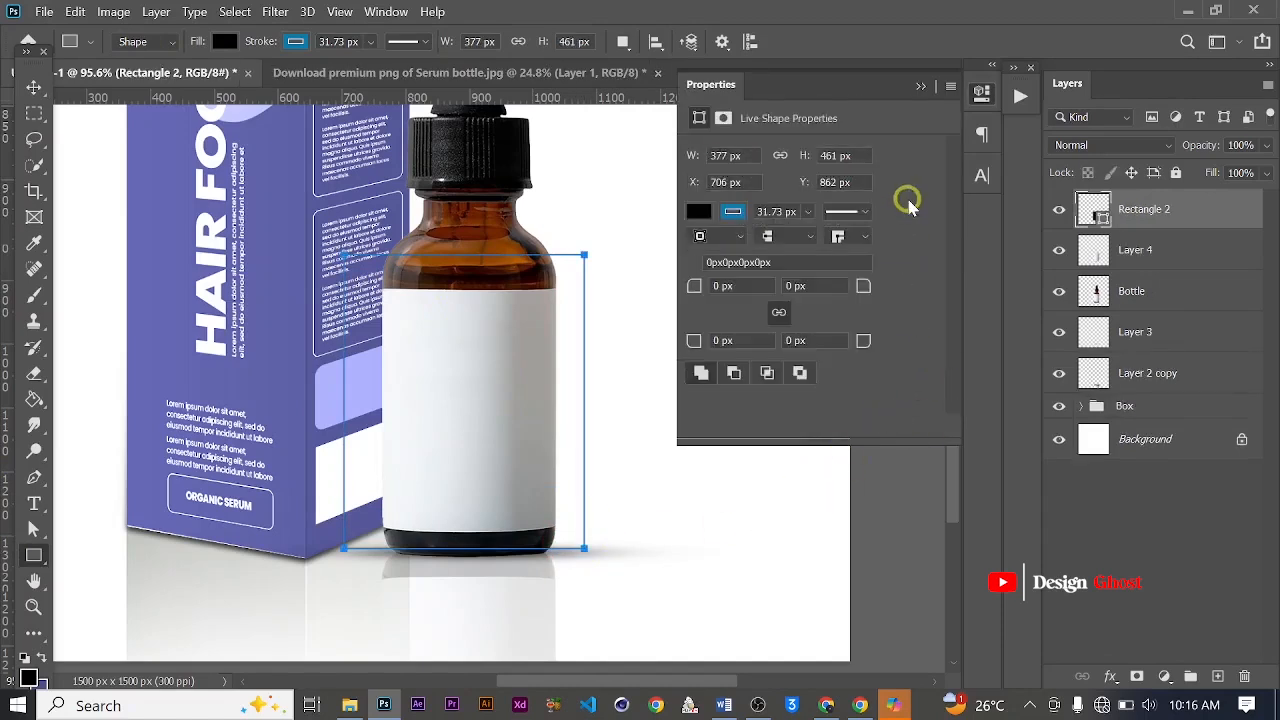
{"action": "left_click", "coordinate": [808, 213]}
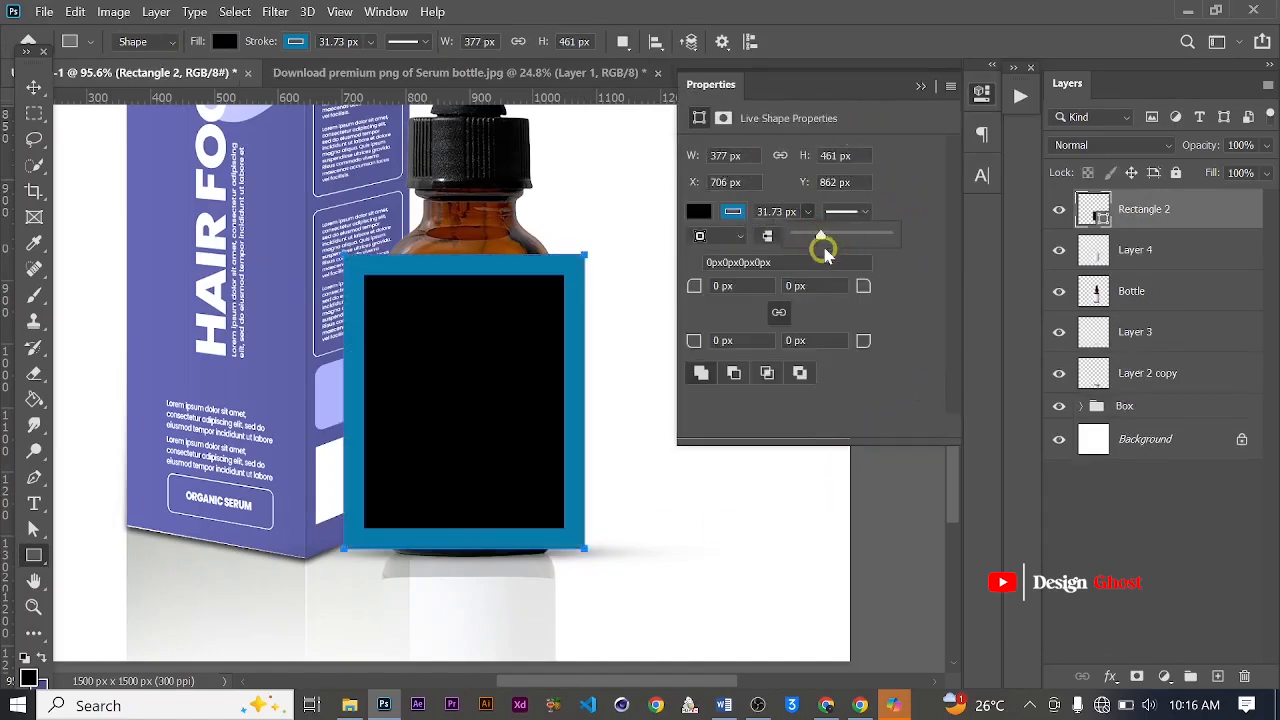
{"action": "left_click_drag", "start_coordinate": [823, 243], "coordinate": [723, 243]}
{"action": "left_click", "coordinate": [921, 86]}
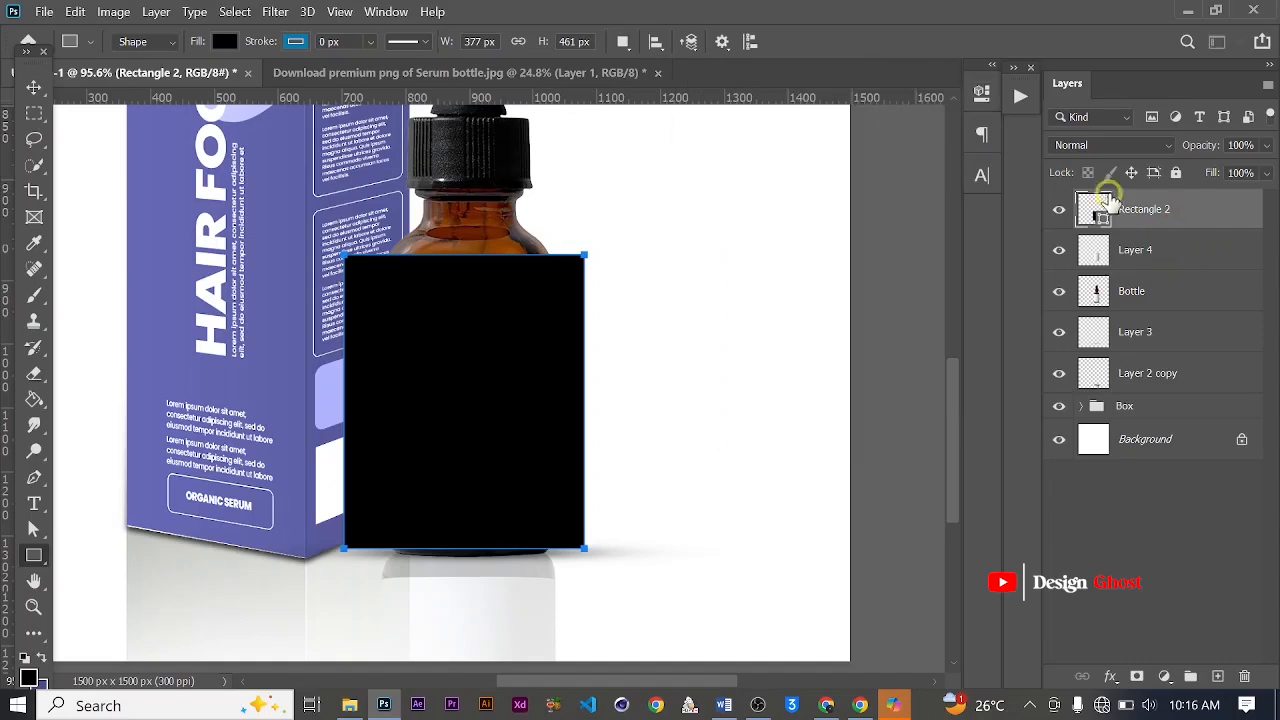
Rename the rectangle's layer as Your Design Here
{"action": "double_click", "coordinate": [1137, 211]}
{"action": "type", "text": "Y"}
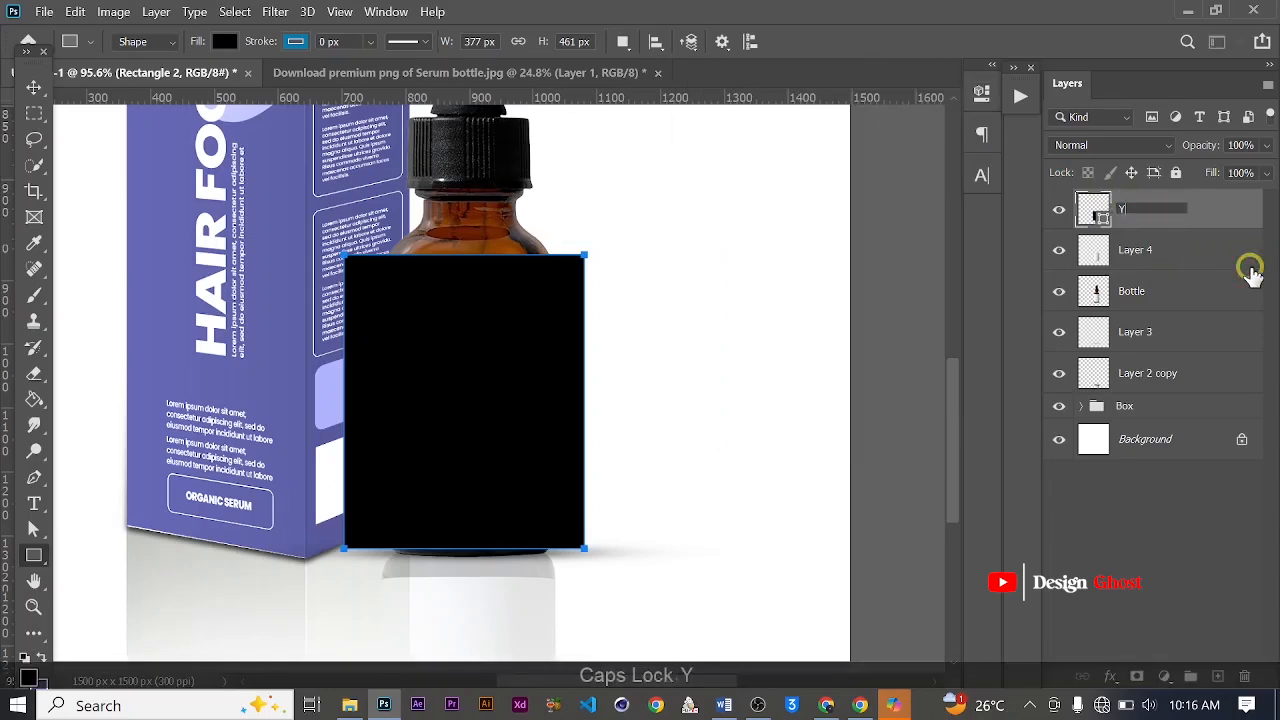
{"action": "type", "text": "our Des"}
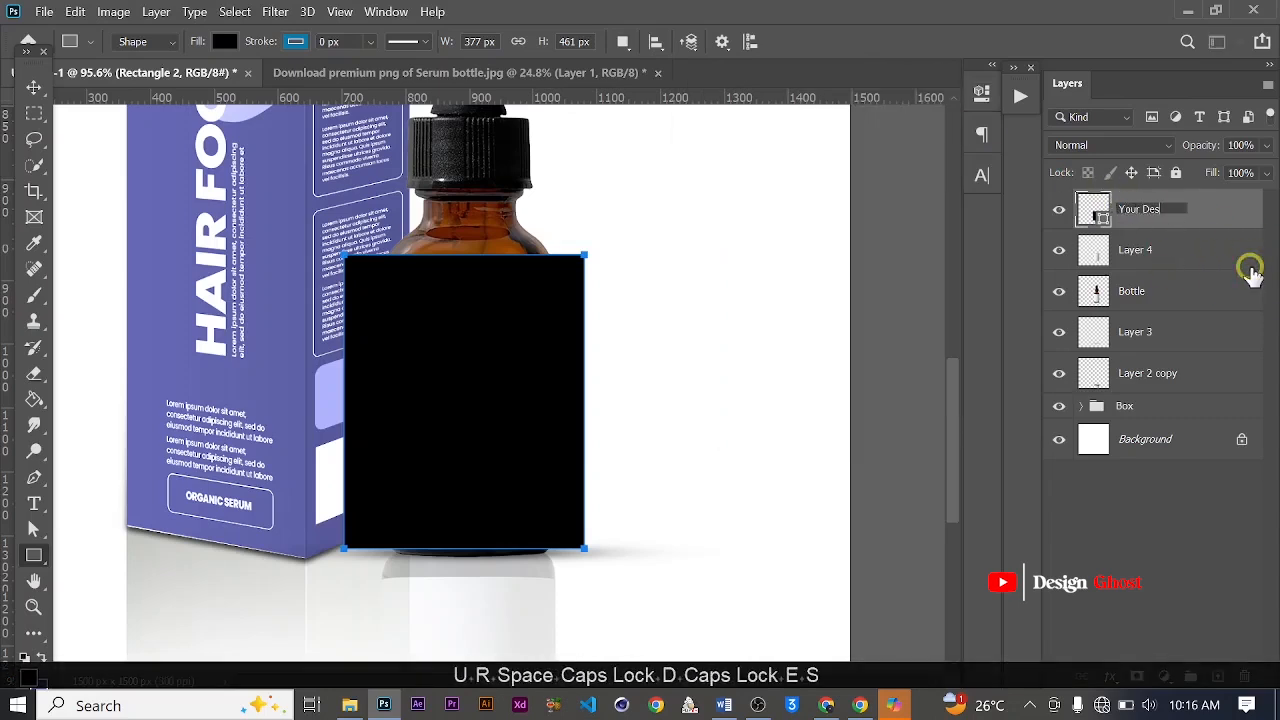
{"action": "type", "text": "ign Here"}
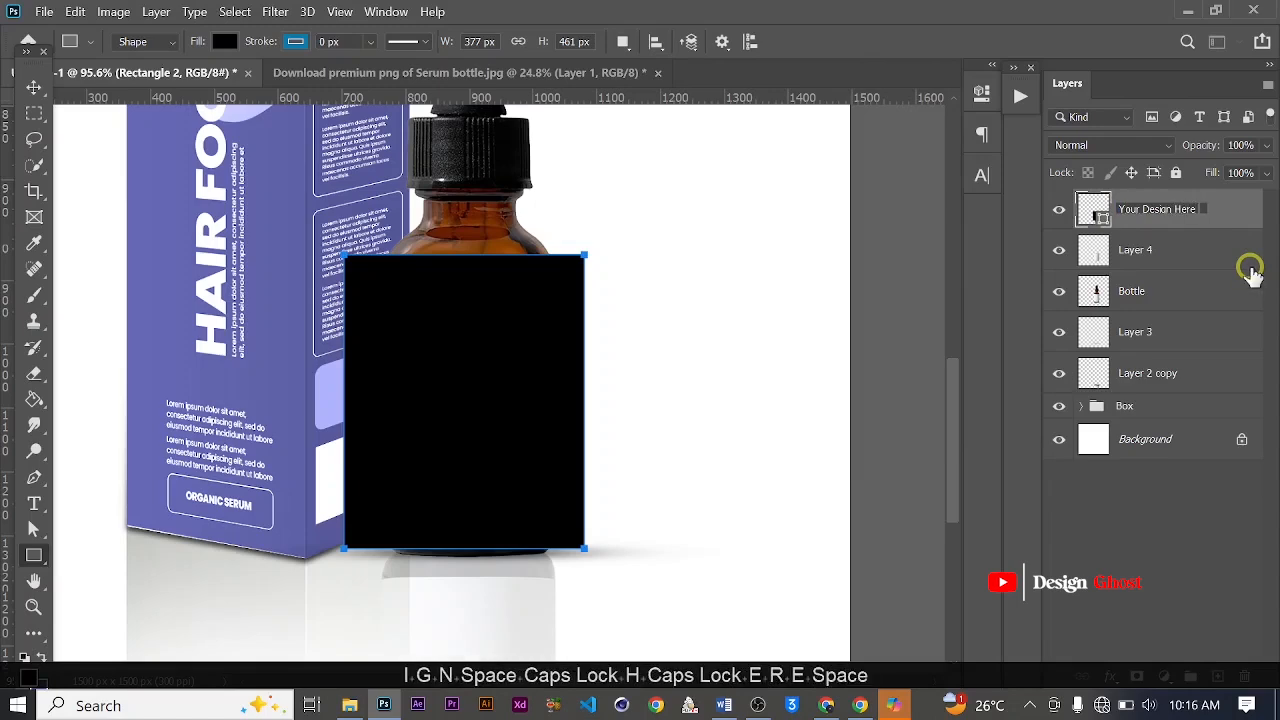
{"action": "key", "text": "Return"}
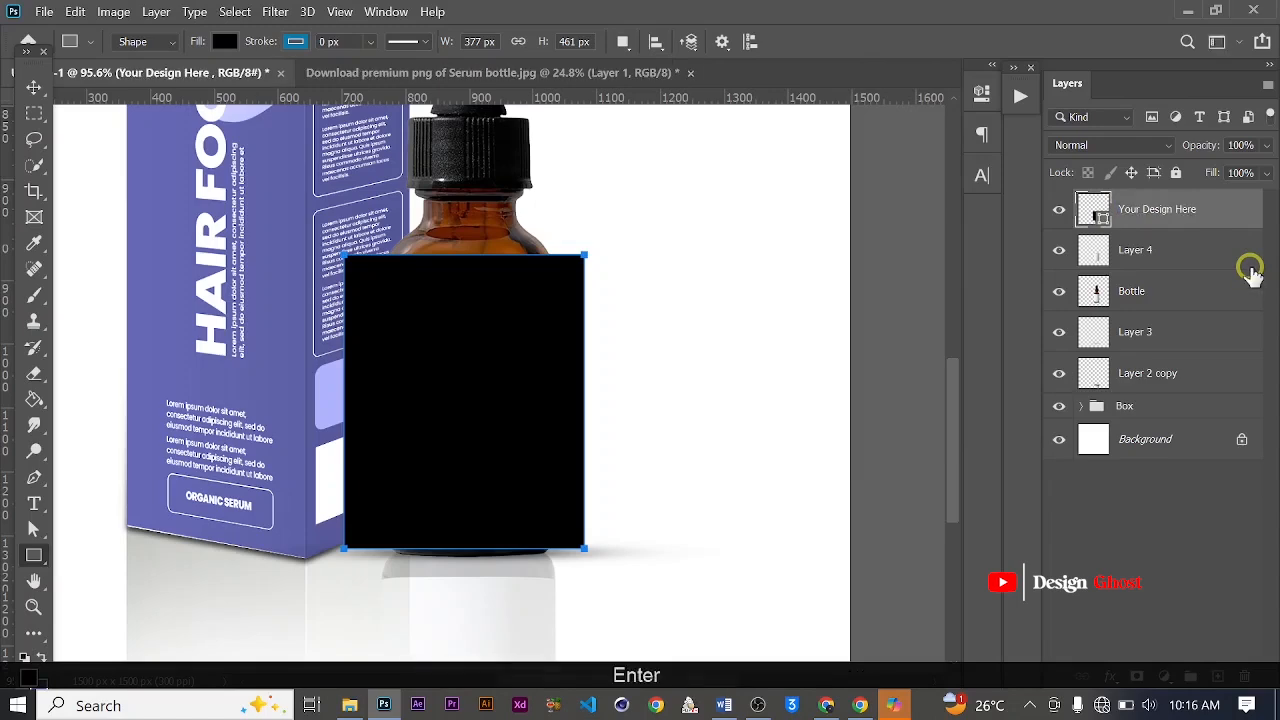
Convert the Your Design Here layer to a smart object and clip it to the label layer beneath it
{"action": "right_click", "coordinate": [1143, 208]}
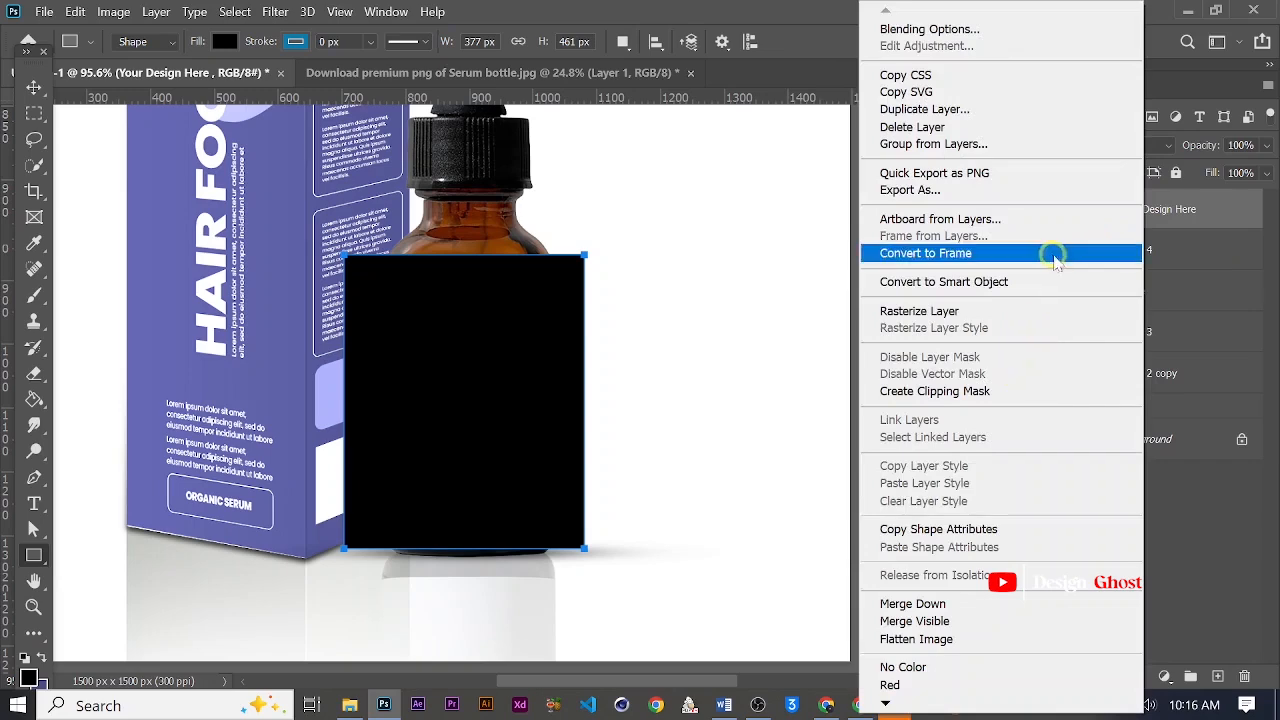
{"action": "left_click", "coordinate": [1038, 283]}
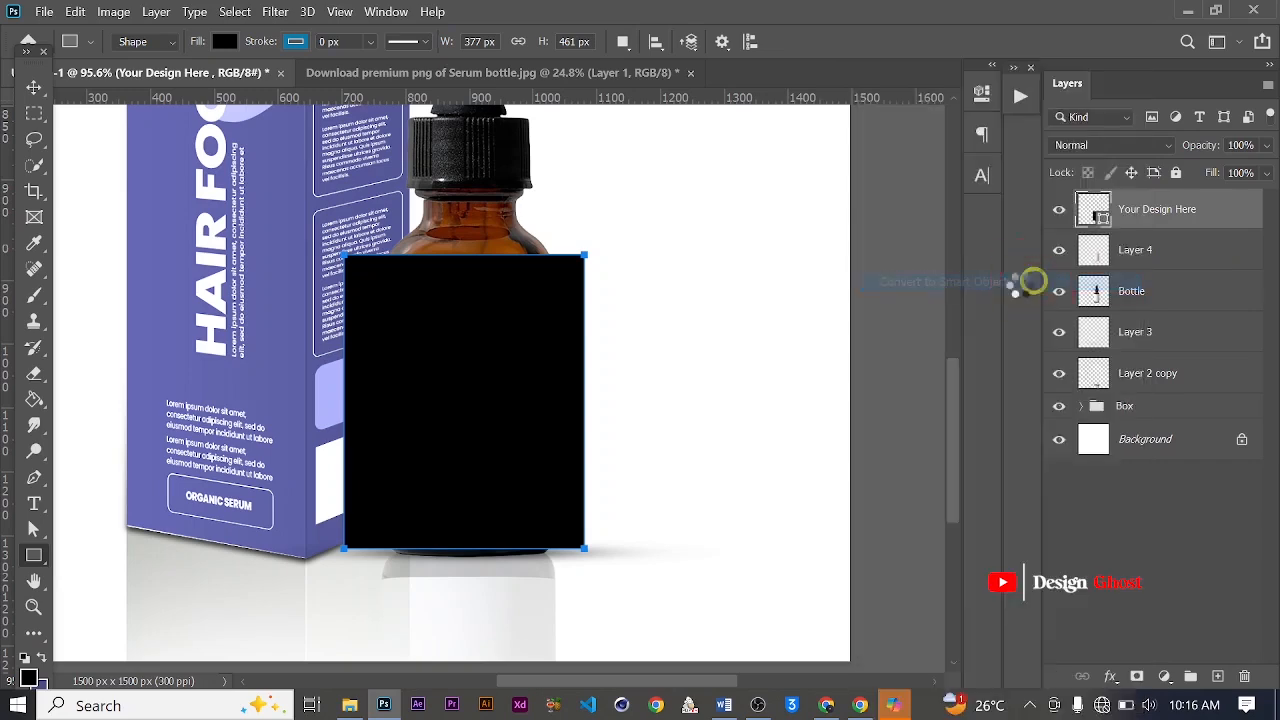
{"action": "right_click", "coordinate": [1183, 218]}
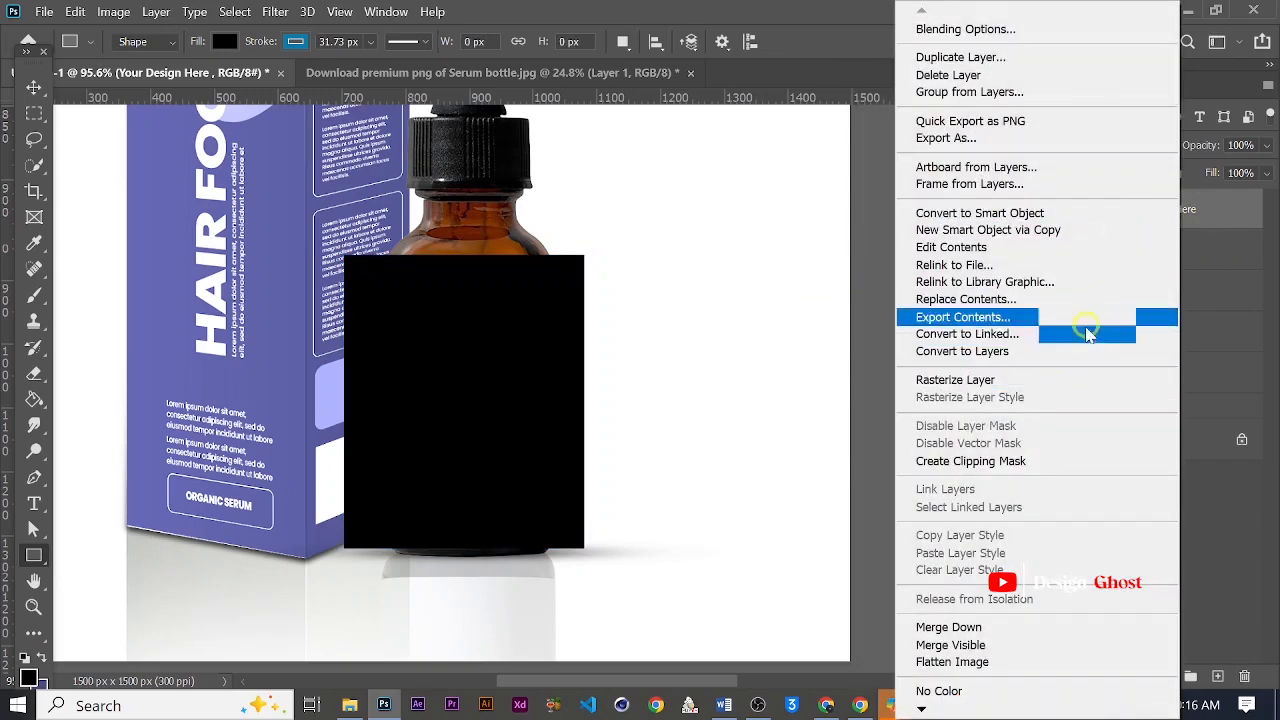
{"action": "left_click", "coordinate": [1040, 461]}
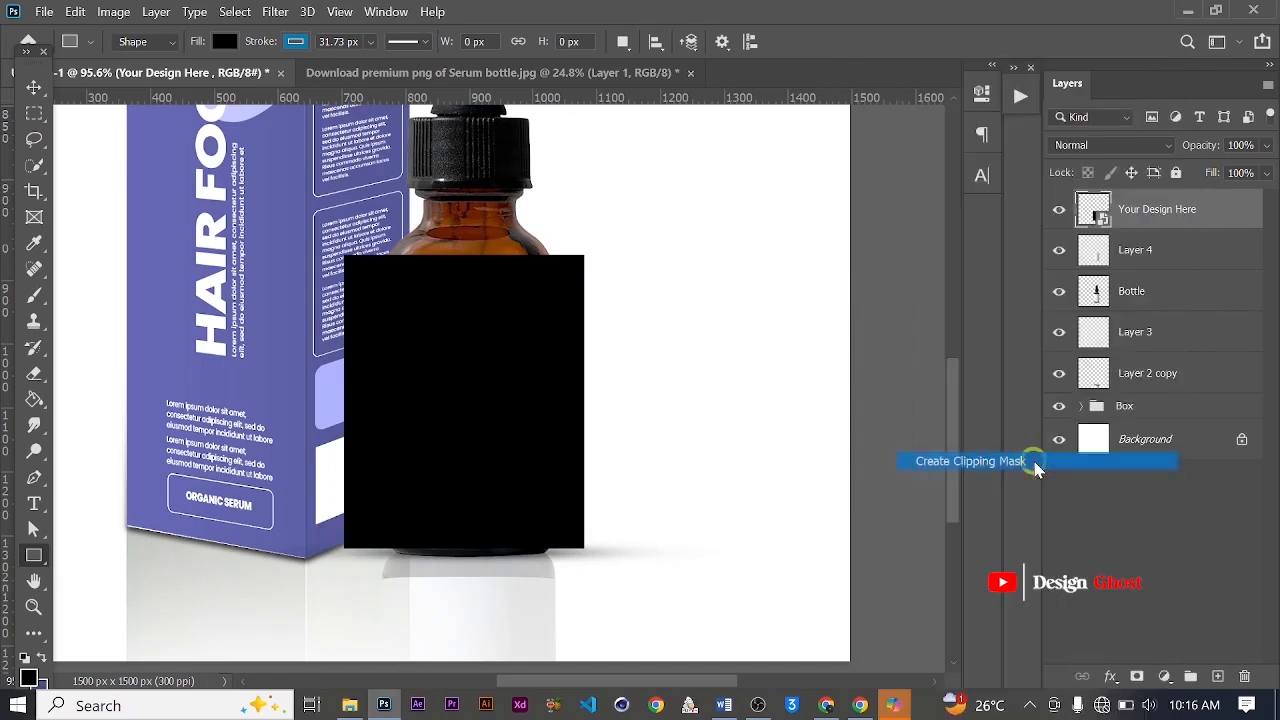
Open the Your Design Here smart object's contents and close the serum bottle document without saving it
{"action": "double_click", "coordinate": [1108, 209]}
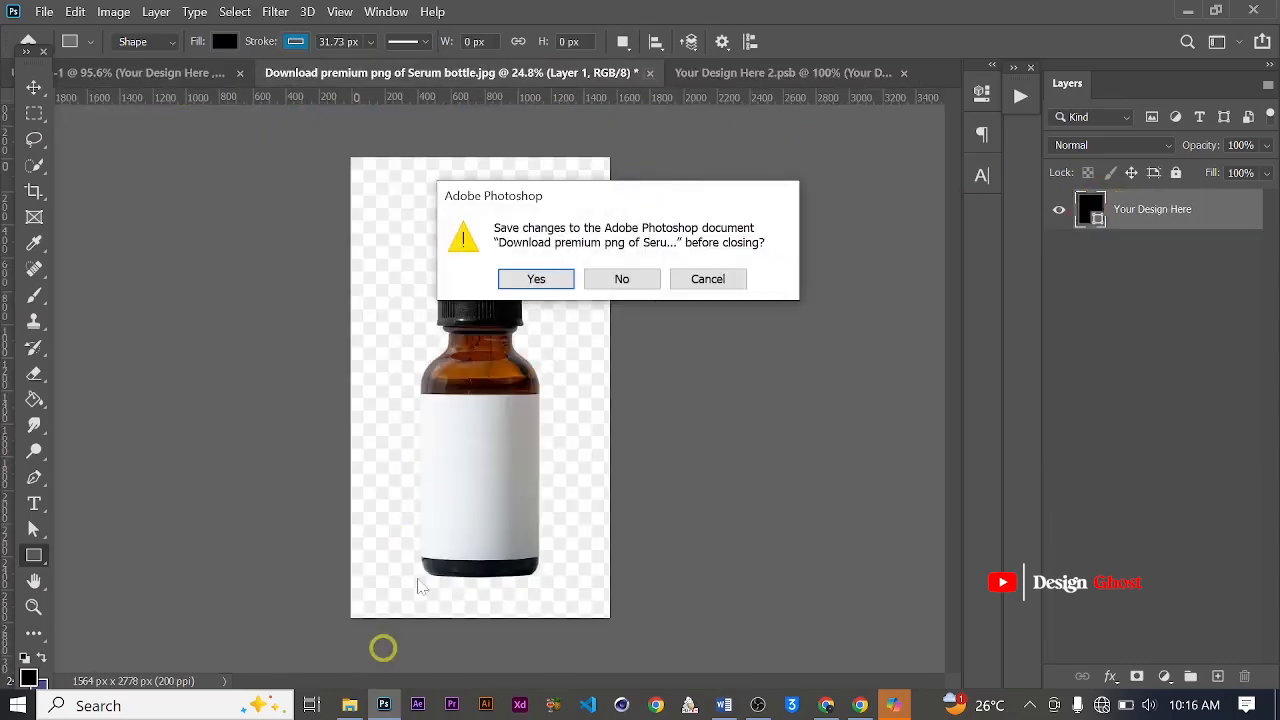
{"action": "left_click", "coordinate": [603, 279]}
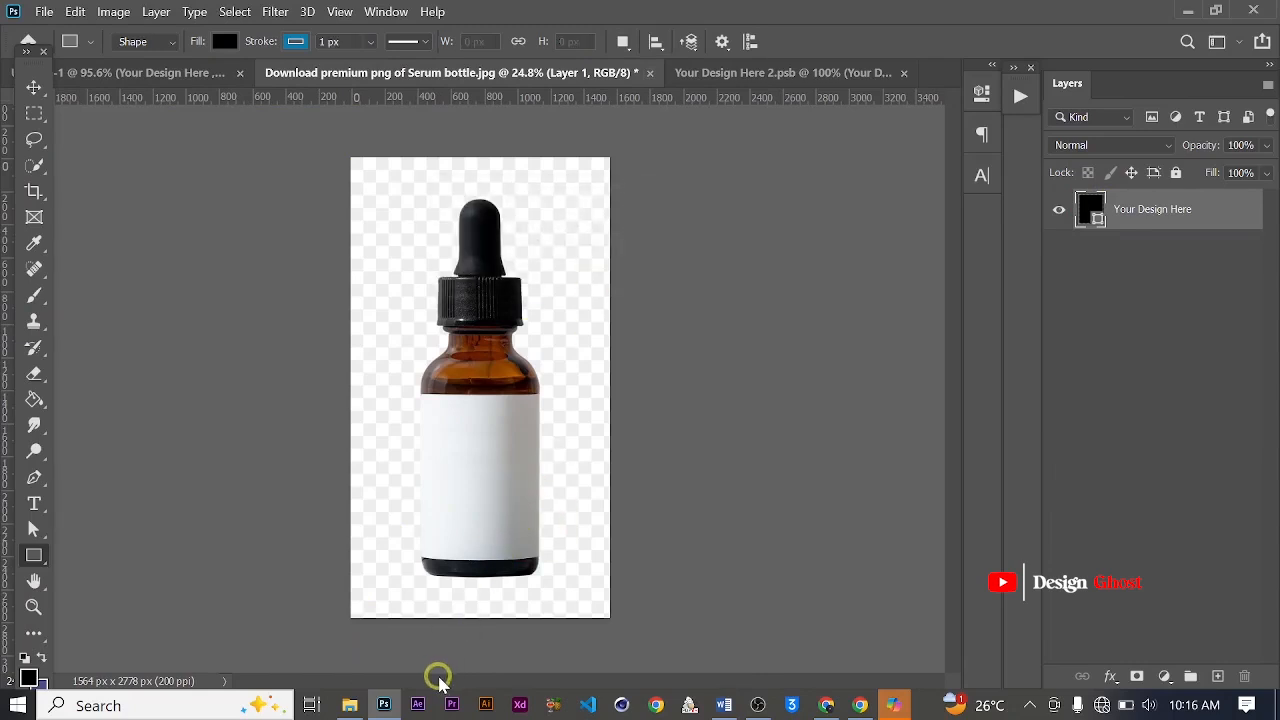
Open the Bottel image from the Project Files folder as a separate document
{"action": "left_click", "coordinate": [352, 705]}
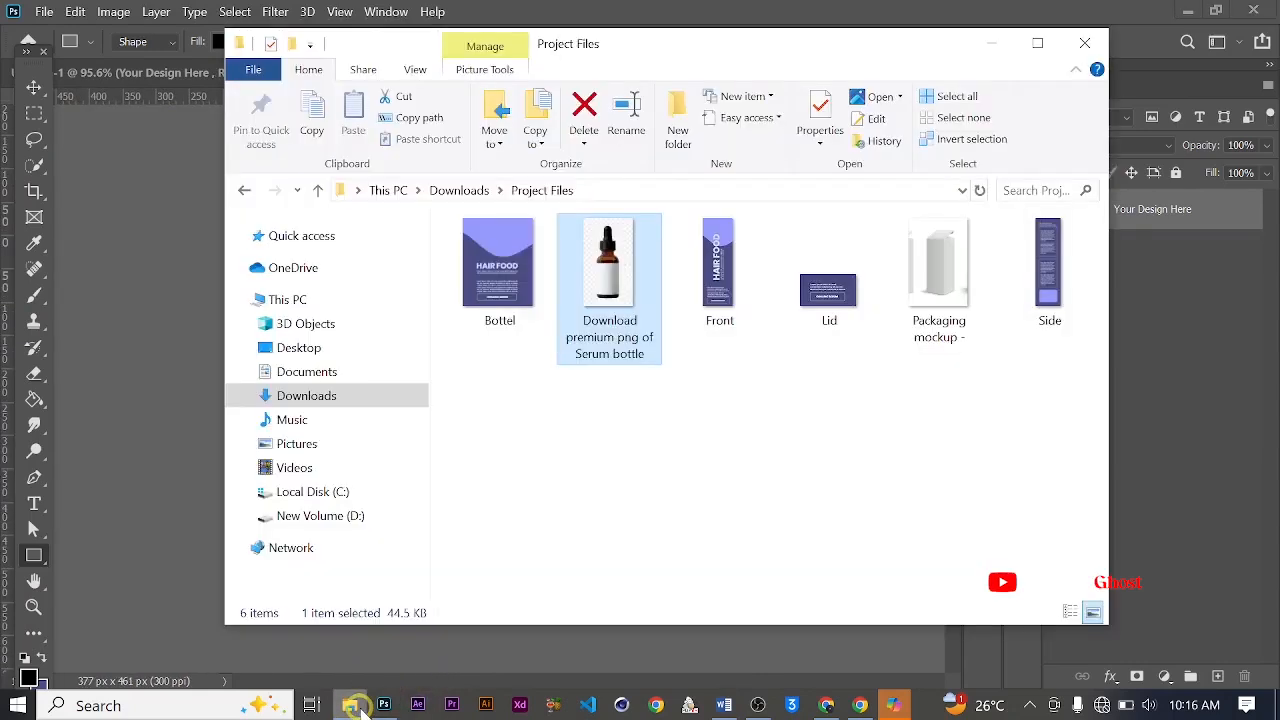
{"action": "left_click", "coordinate": [518, 282]}
{"action": "left_click_drag", "start_coordinate": [713, 4], "coordinate": [714, 5]}
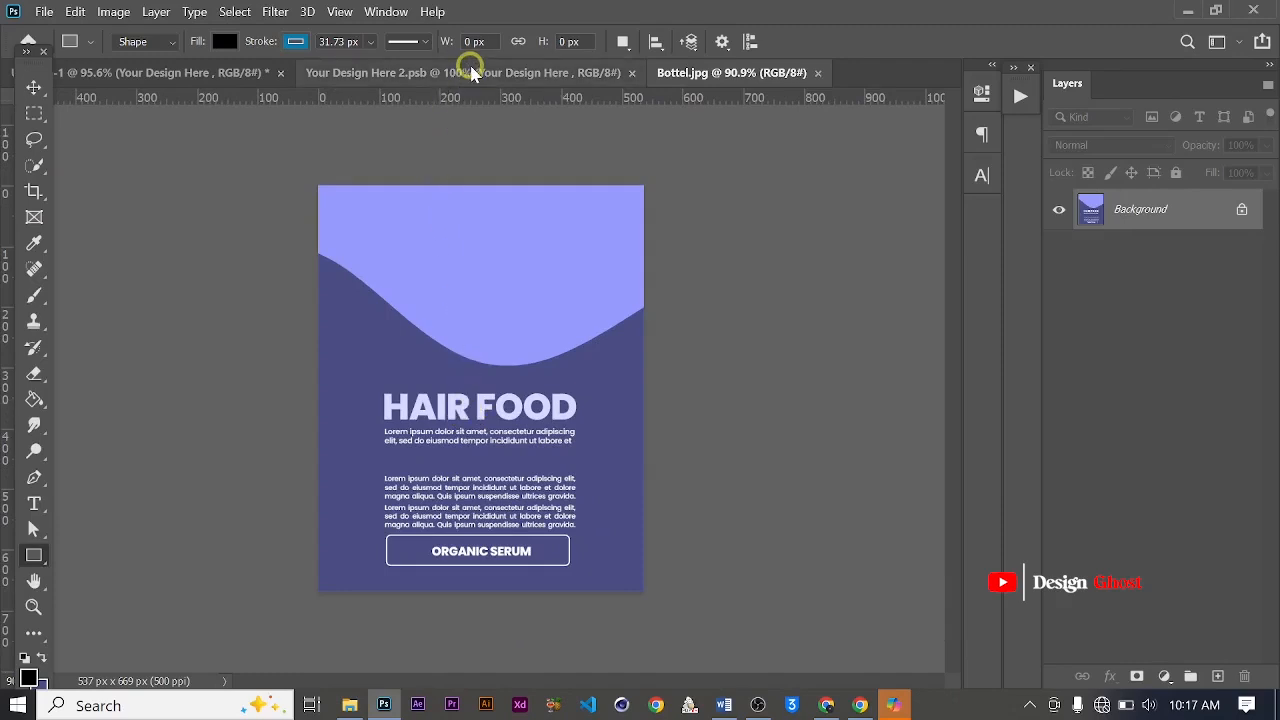
Copy the Bottel label artwork into the Your Design Here smart object document, centred over its canvas
{"action": "left_click_drag", "start_coordinate": [444, 282], "coordinate": [472, 244]}
{"action": "key", "text": "BackSpace"}
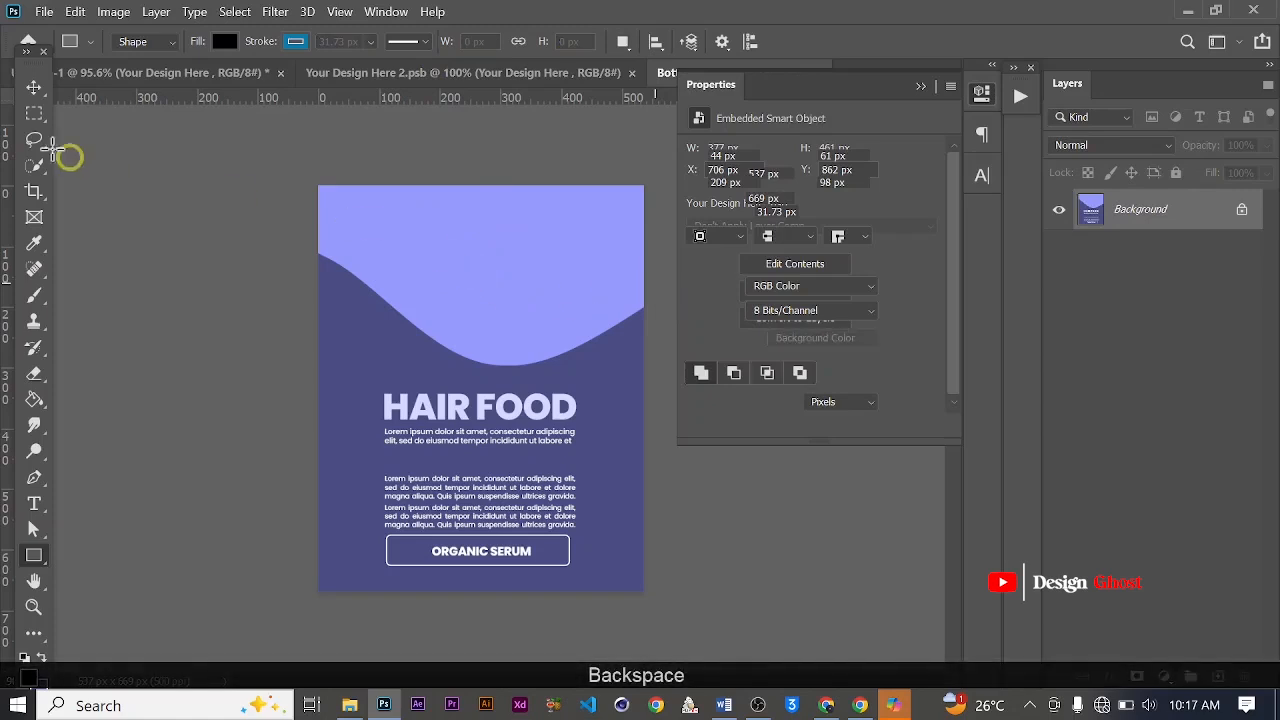
{"action": "left_click", "coordinate": [35, 86]}
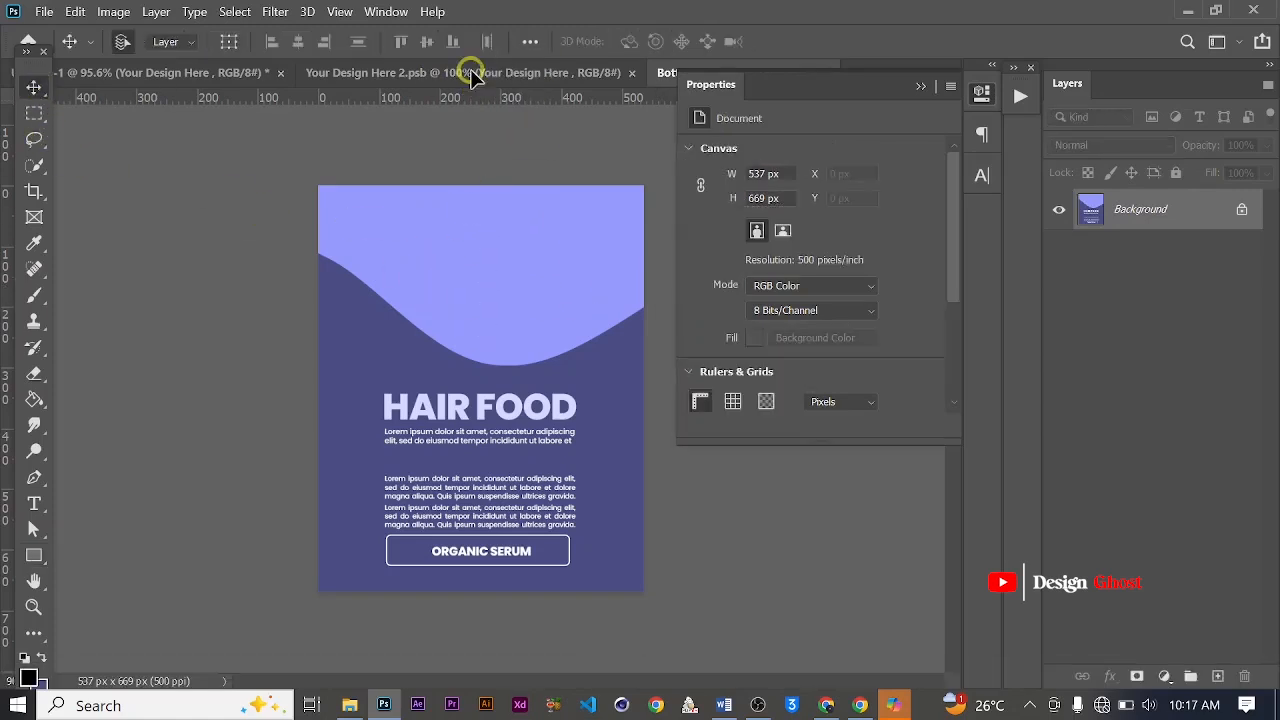
{"action": "left_click_drag", "start_coordinate": [474, 78], "coordinate": [490, 382]}
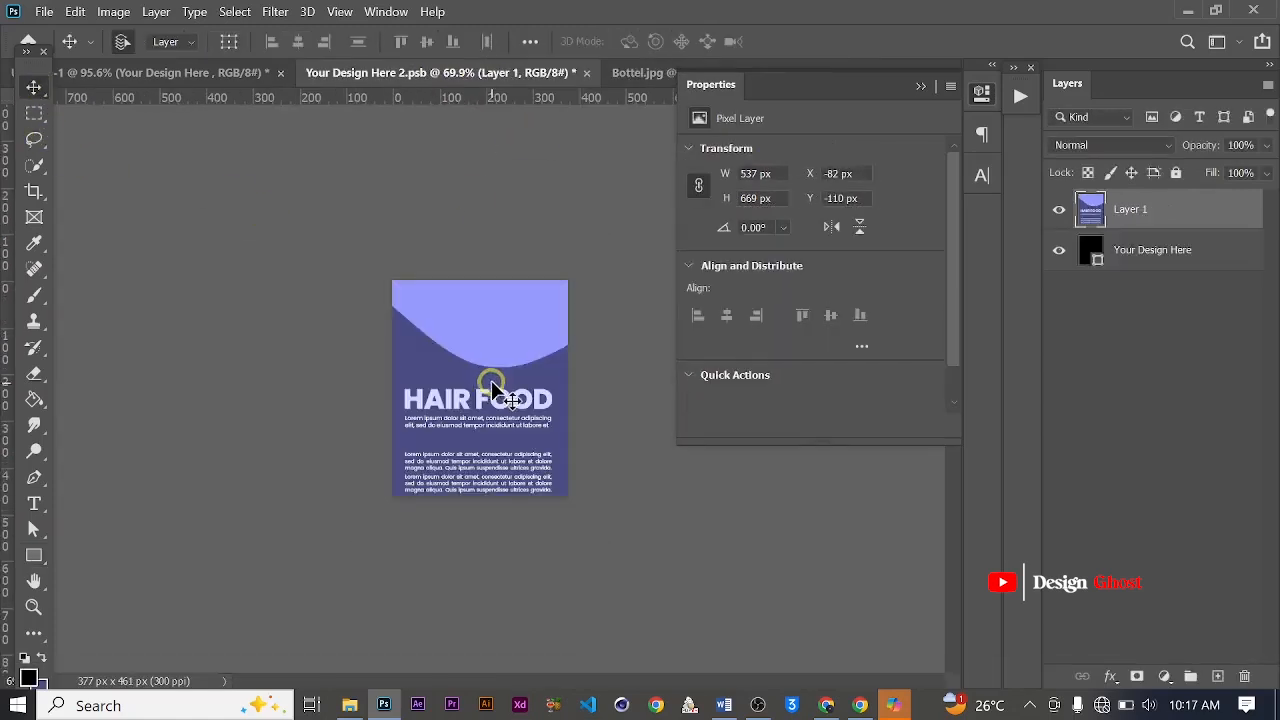
Scale the label artwork down to 70.60% so it fits the smart object's canvas, and save the contents
{"action": "key", "text": "ctrl+t"}
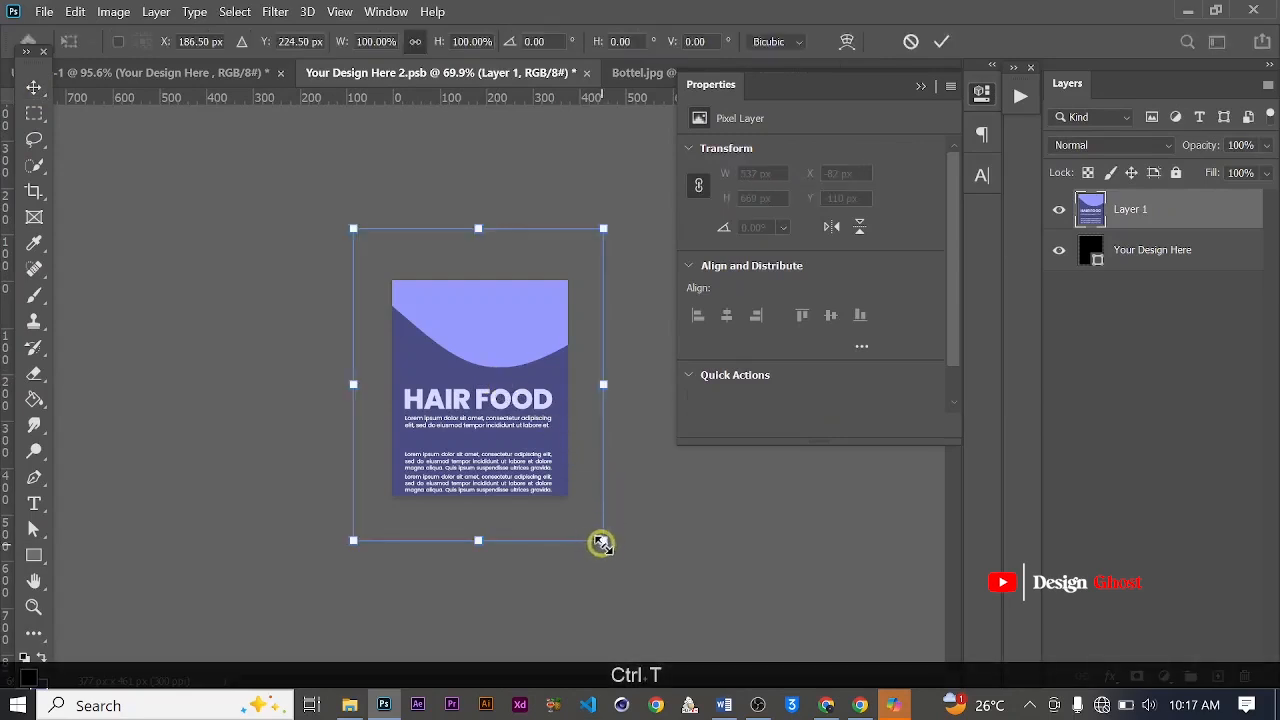
{"action": "left_click_drag", "start_coordinate": [600, 543], "coordinate": [568, 496]}
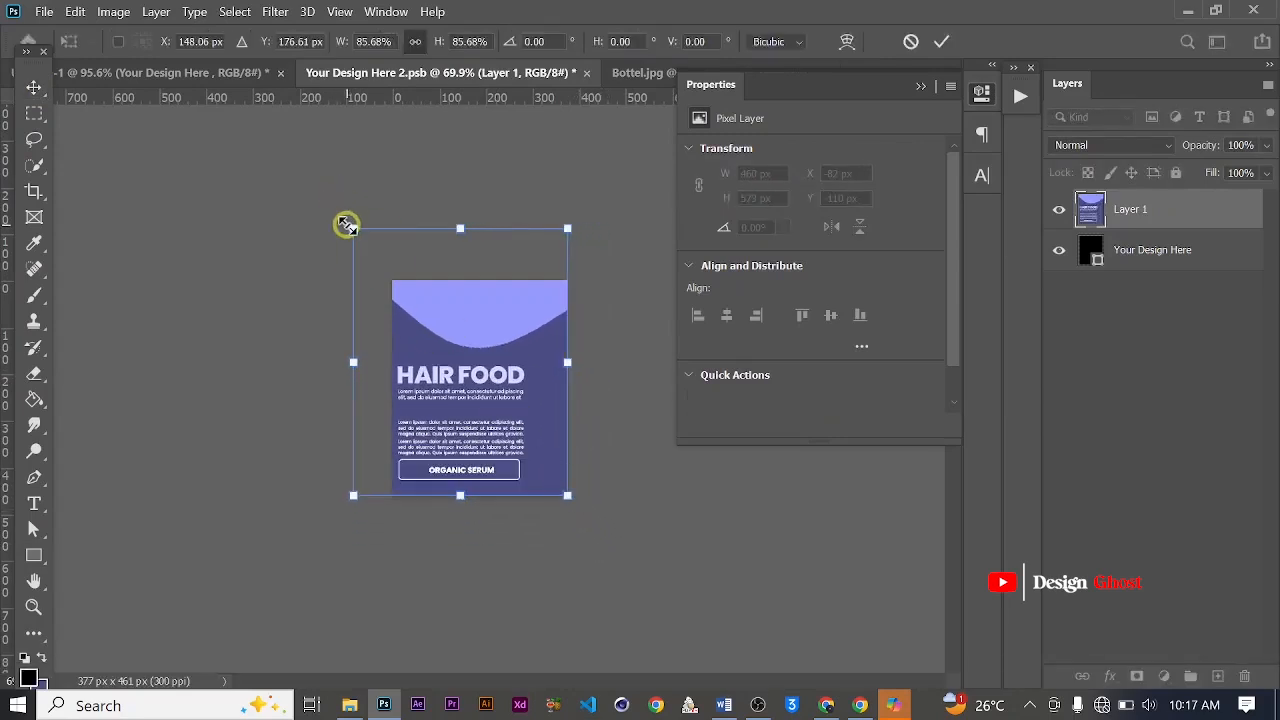
{"action": "left_click_drag", "start_coordinate": [346, 224], "coordinate": [390, 272]}
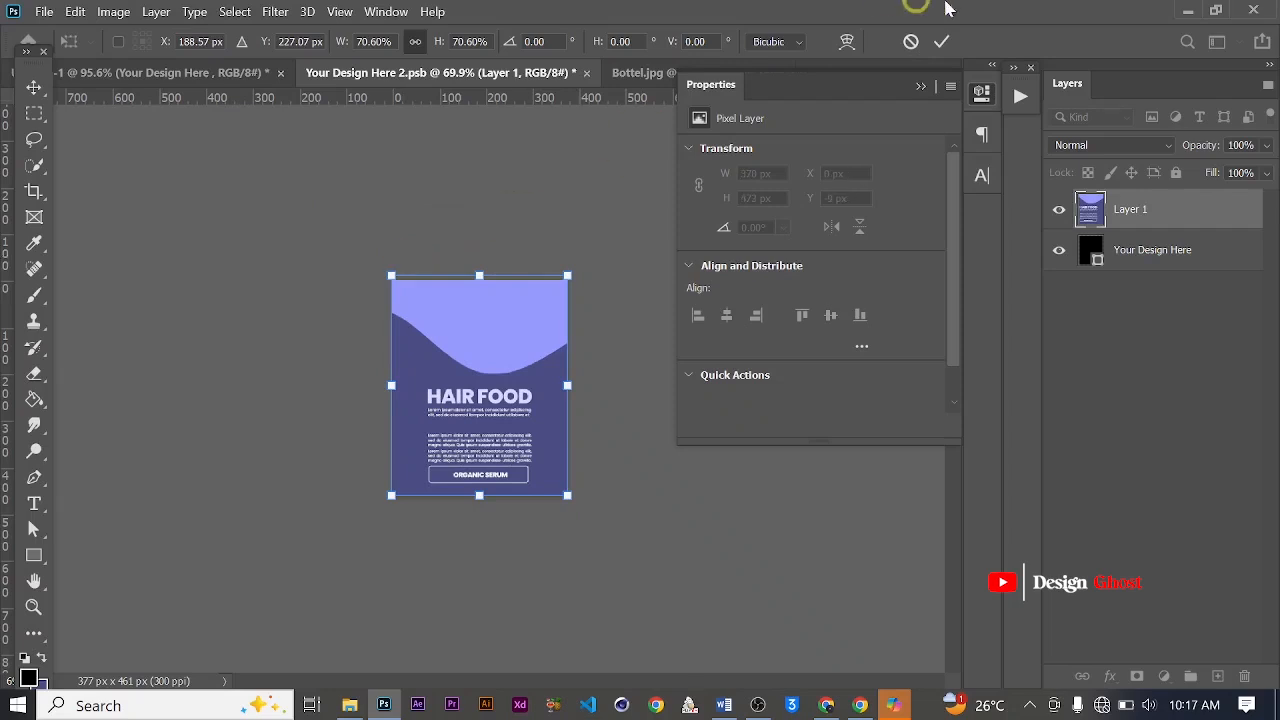
{"action": "left_click", "coordinate": [946, 40]}
{"action": "key", "text": "ctrl+s"}
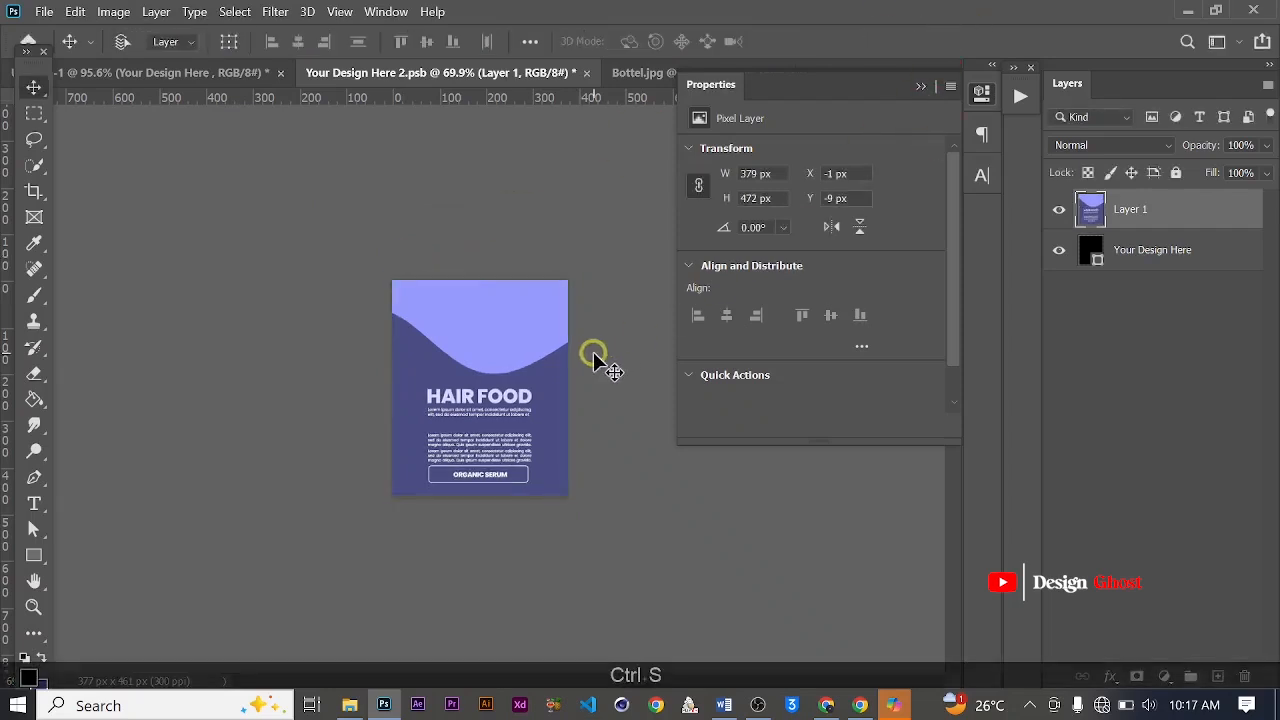
Close the Your Design Here 2 contents and the Bottel image, discarding the changes to the Bottel image
{"action": "left_click", "coordinate": [919, 87]}
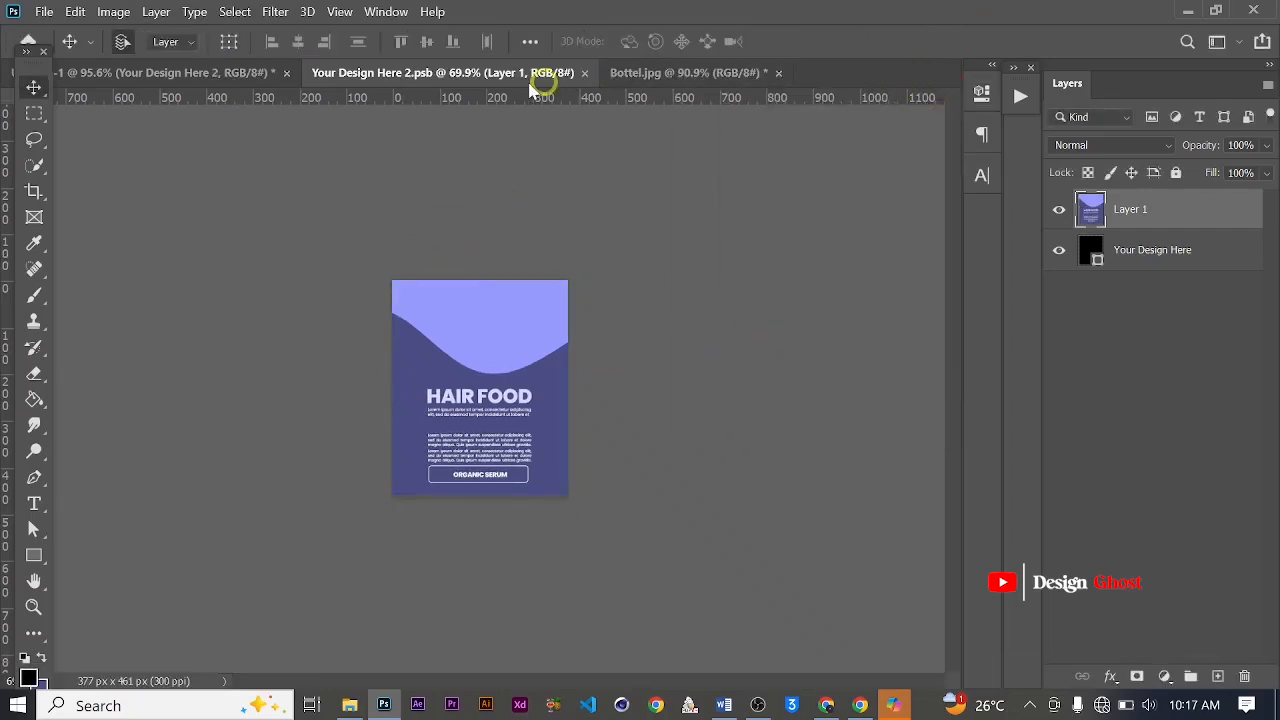
{"action": "left_click", "coordinate": [586, 73]}
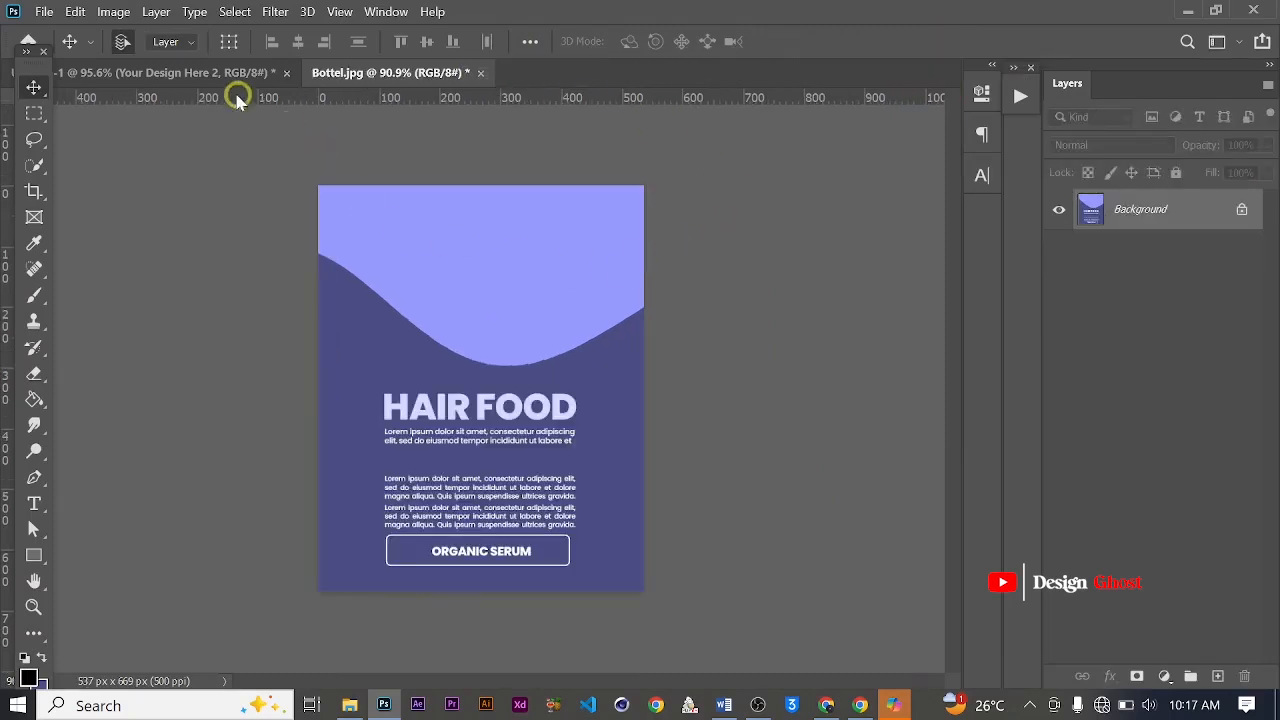
{"action": "left_click", "coordinate": [481, 74]}
{"action": "left_click", "coordinate": [650, 288]}
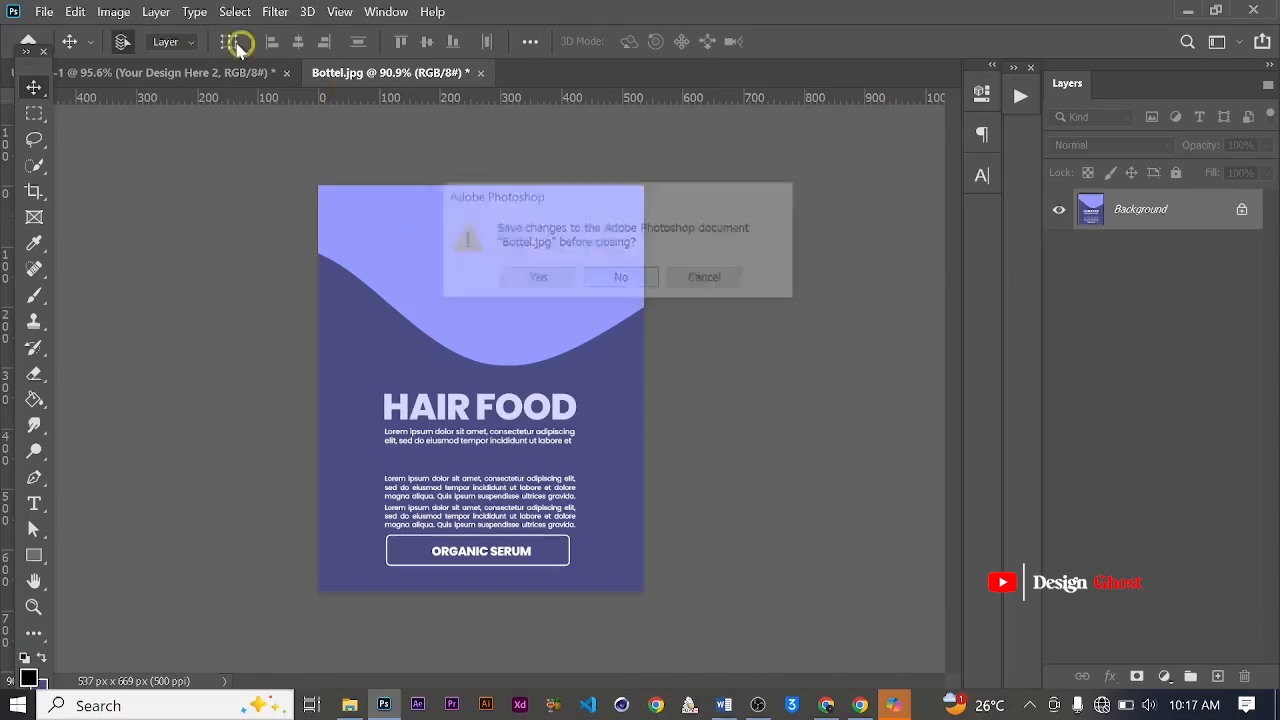
Put the Your Design Here 2 label layer into Warp transform mode
{"action": "scroll", "coordinate": [590, 450], "scroll_direction": "up", "scroll_amount": 1}
{"action": "scroll", "coordinate": [579, 438], "scroll_direction": "up", "scroll_amount": 3}
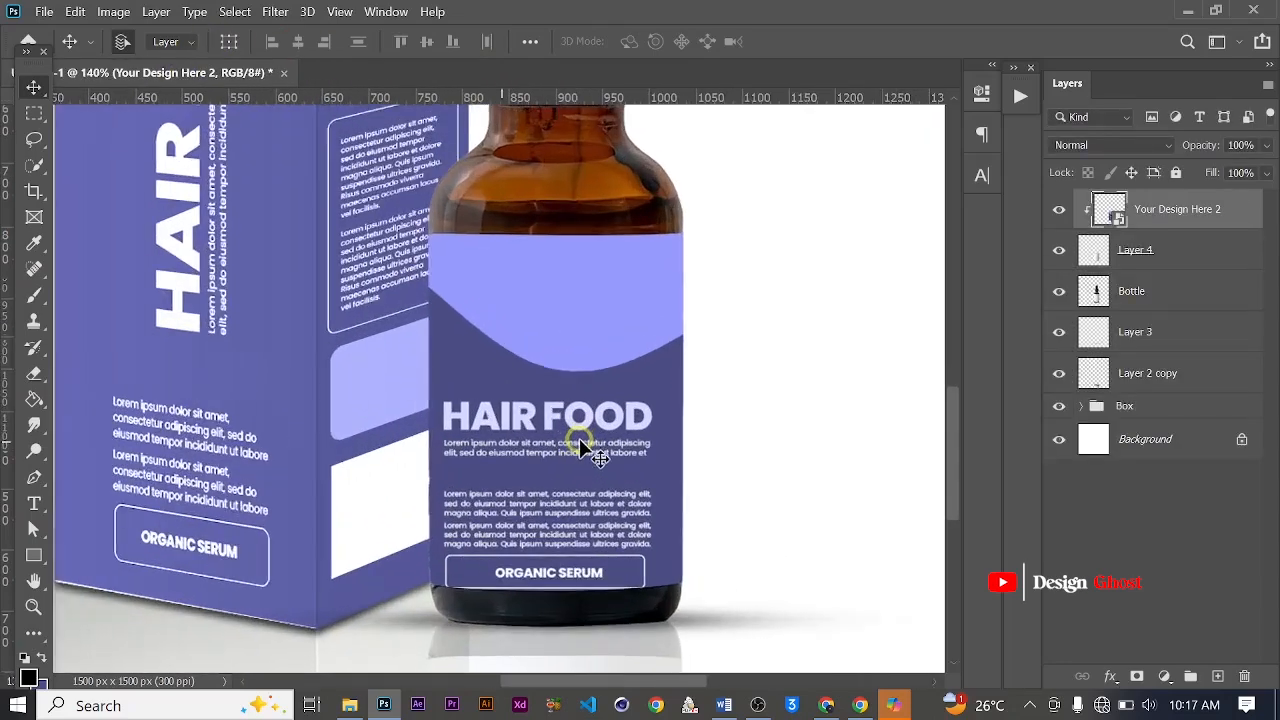
{"action": "scroll", "coordinate": [571, 339], "scroll_direction": "up", "scroll_amount": 3}
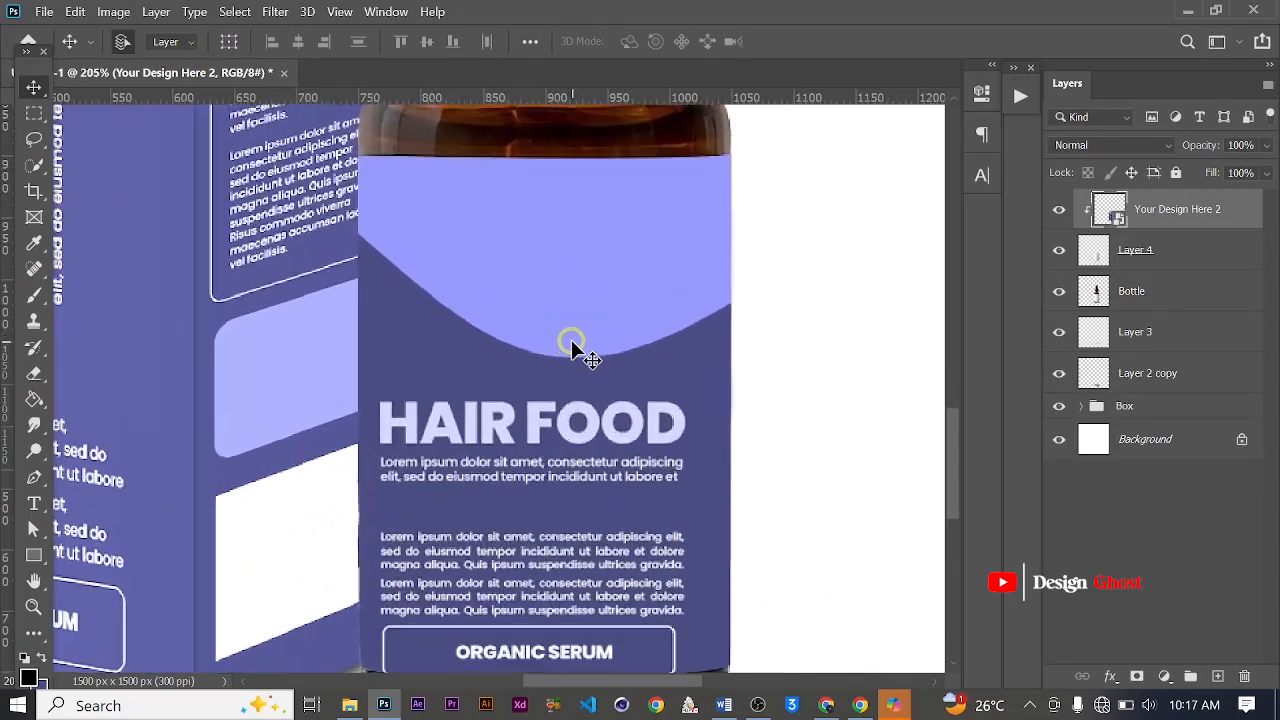
{"action": "scroll", "coordinate": [572, 338], "scroll_direction": "down", "scroll_amount": 3}
{"action": "scroll", "coordinate": [578, 352], "scroll_direction": "up", "scroll_amount": 1}
{"action": "scroll", "coordinate": [578, 352], "scroll_direction": "down", "scroll_amount": 1}
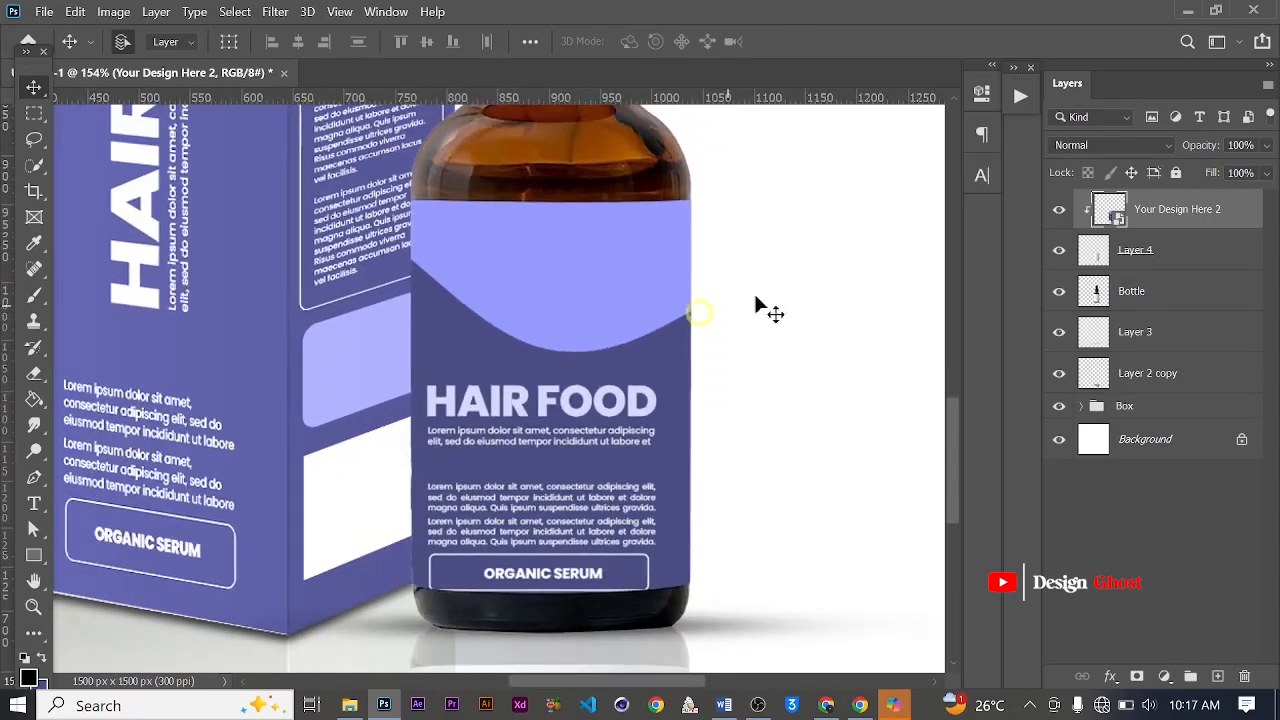
{"action": "key", "text": "ctrl+t"}
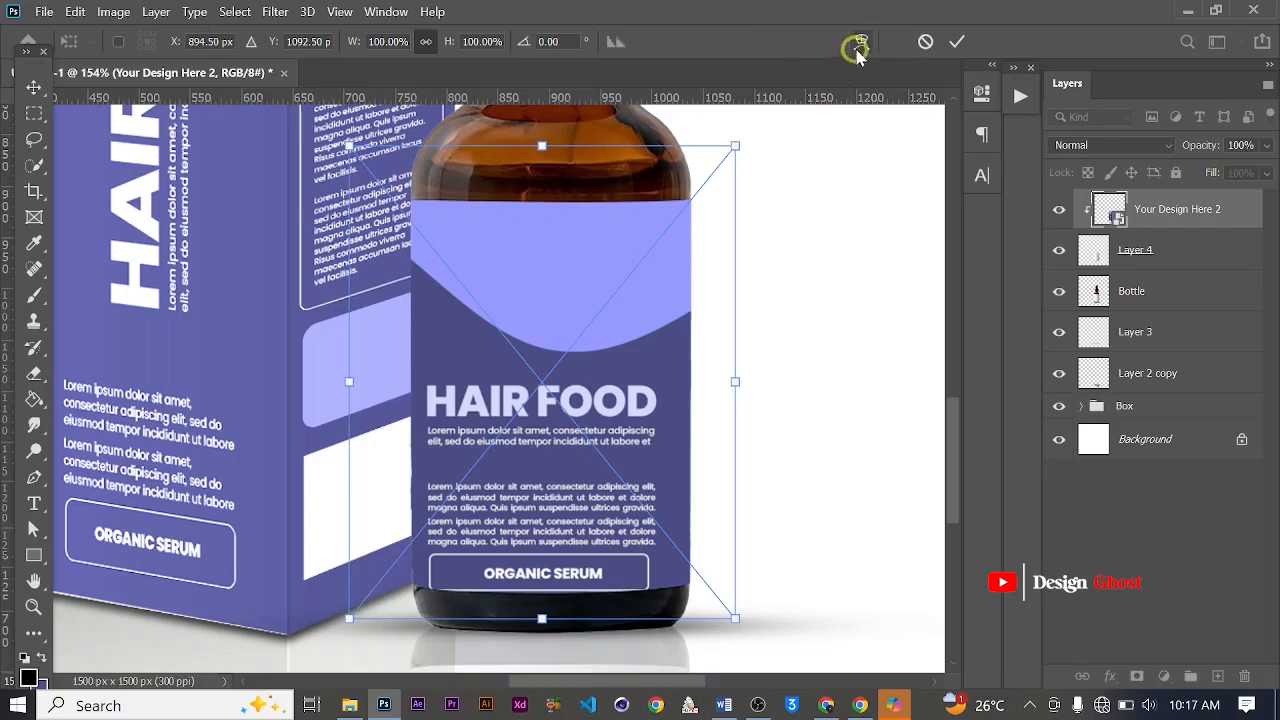
{"action": "left_click", "coordinate": [860, 41]}
{"action": "left_click_drag", "start_coordinate": [575, 360], "coordinate": [575, 363]}
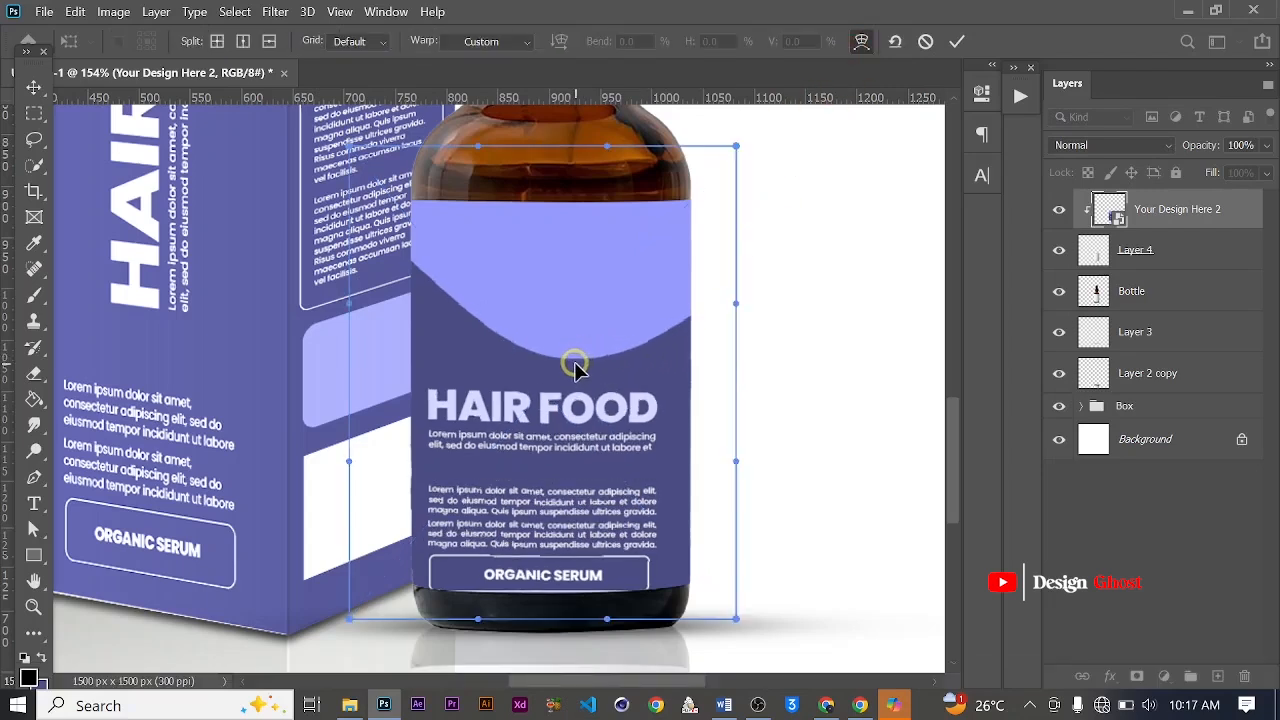
{"action": "left_click_drag", "start_coordinate": [495, 383], "coordinate": [590, 406]}
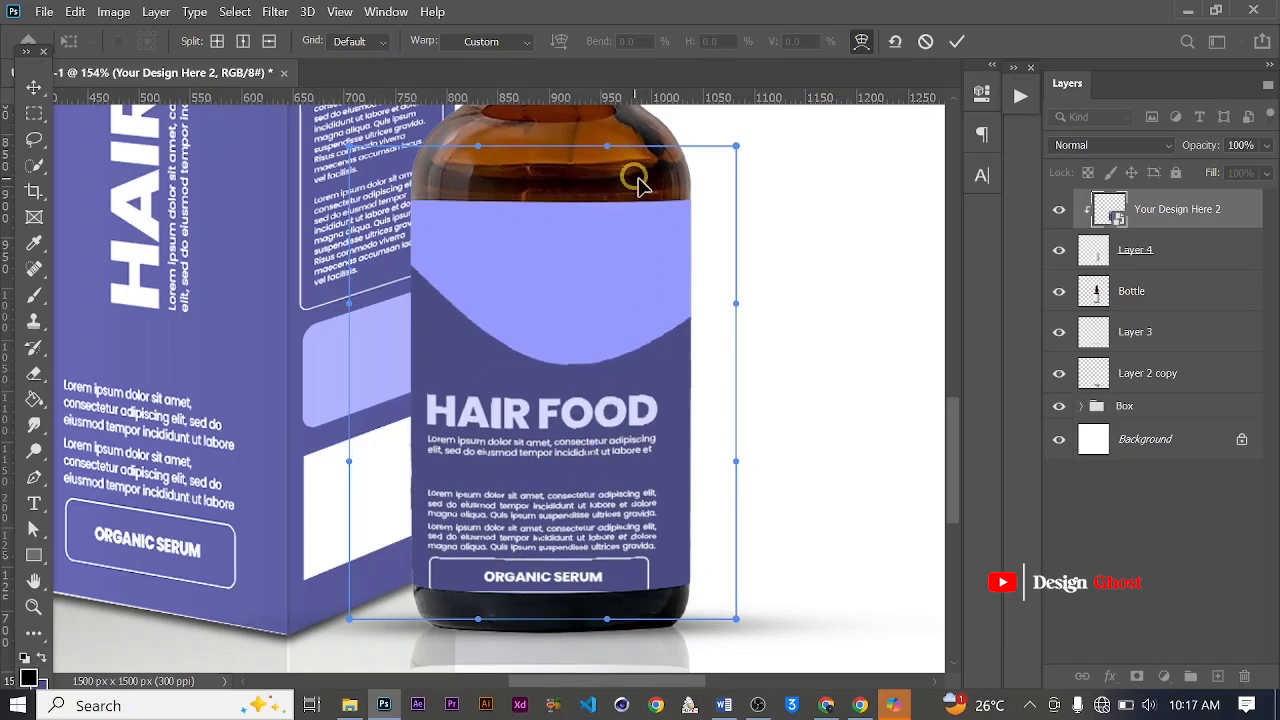
{"action": "key", "text": "ctrl+z"}
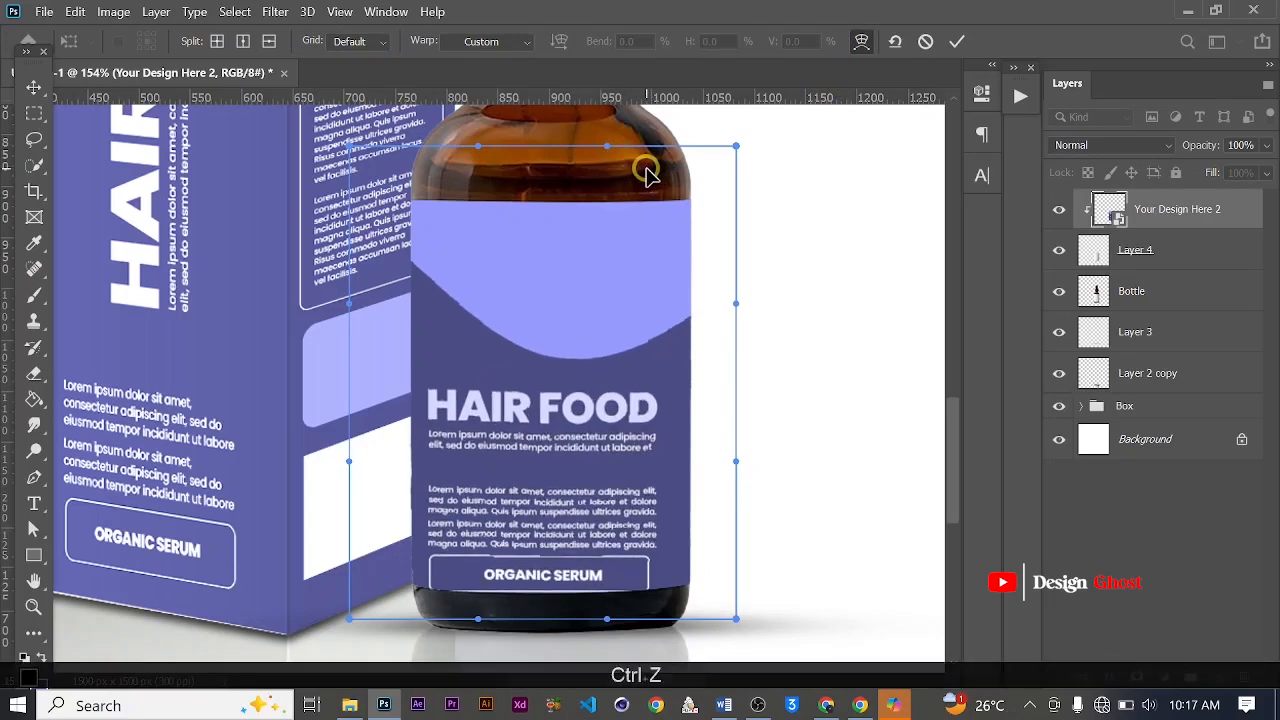
{"action": "key", "text": "ctrl+z"}
Warp the label design by bowing its upper and lower edges slightly downward to follow the bottle's curve
{"action": "left_click_drag", "start_coordinate": [608, 148], "coordinate": [607, 159]}
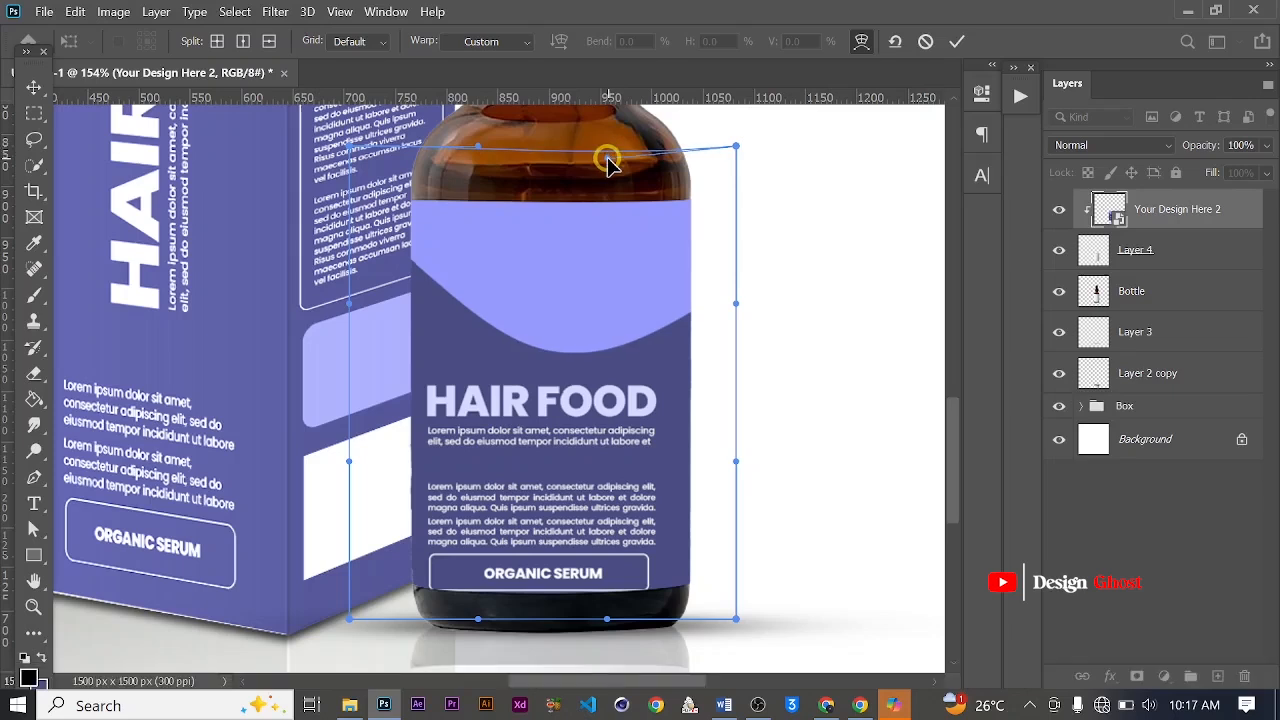
{"action": "left_click_drag", "start_coordinate": [479, 158], "coordinate": [476, 167]}
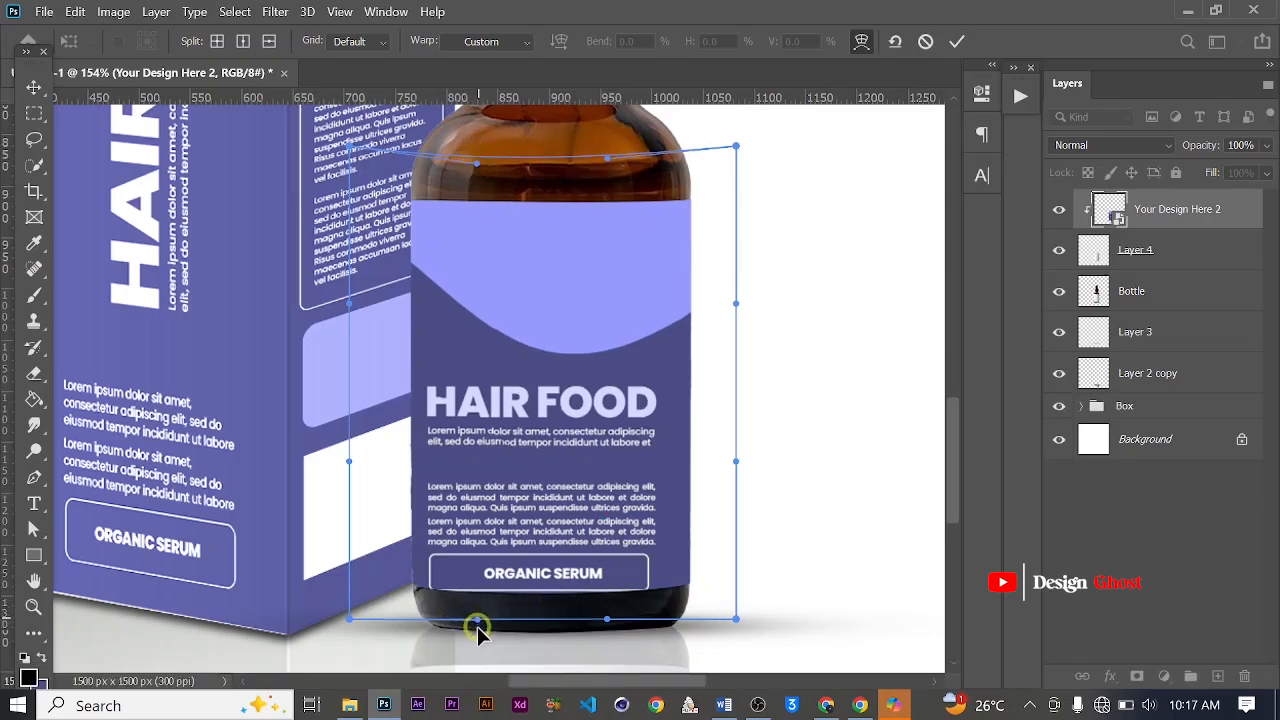
{"action": "left_click_drag", "start_coordinate": [477, 626], "coordinate": [485, 648]}
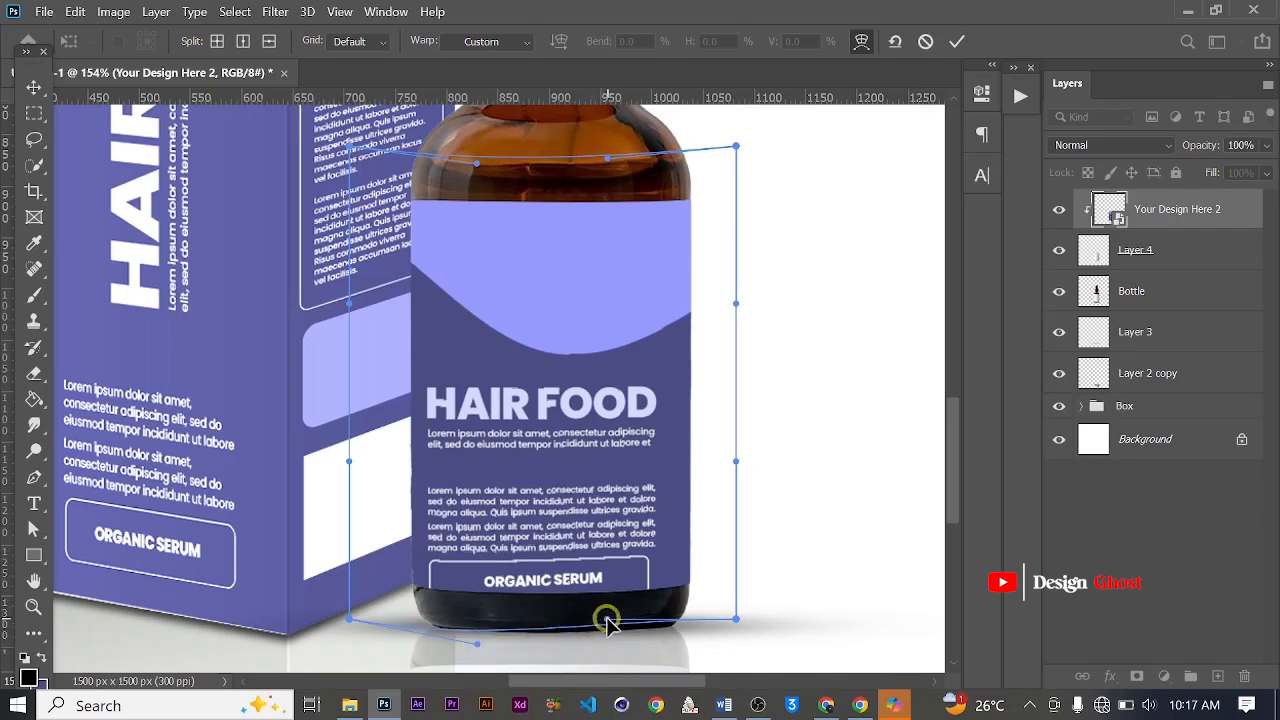
{"action": "left_click_drag", "start_coordinate": [607, 621], "coordinate": [612, 645]}
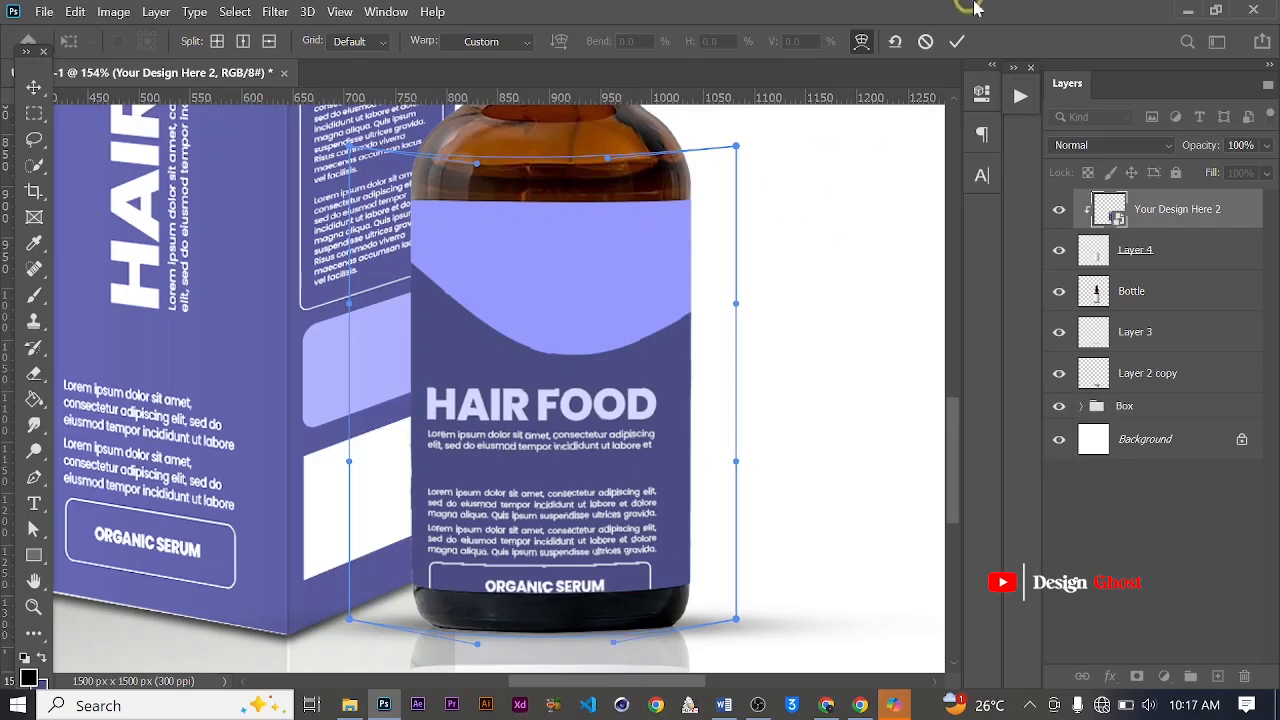
{"action": "left_click", "coordinate": [955, 45]}
Open the Your Design Here 2 contents, scale the artwork layer to 85.60% and centre it on the canvas
{"action": "scroll", "coordinate": [700, 380], "scroll_direction": "down", "scroll_amount": 3}
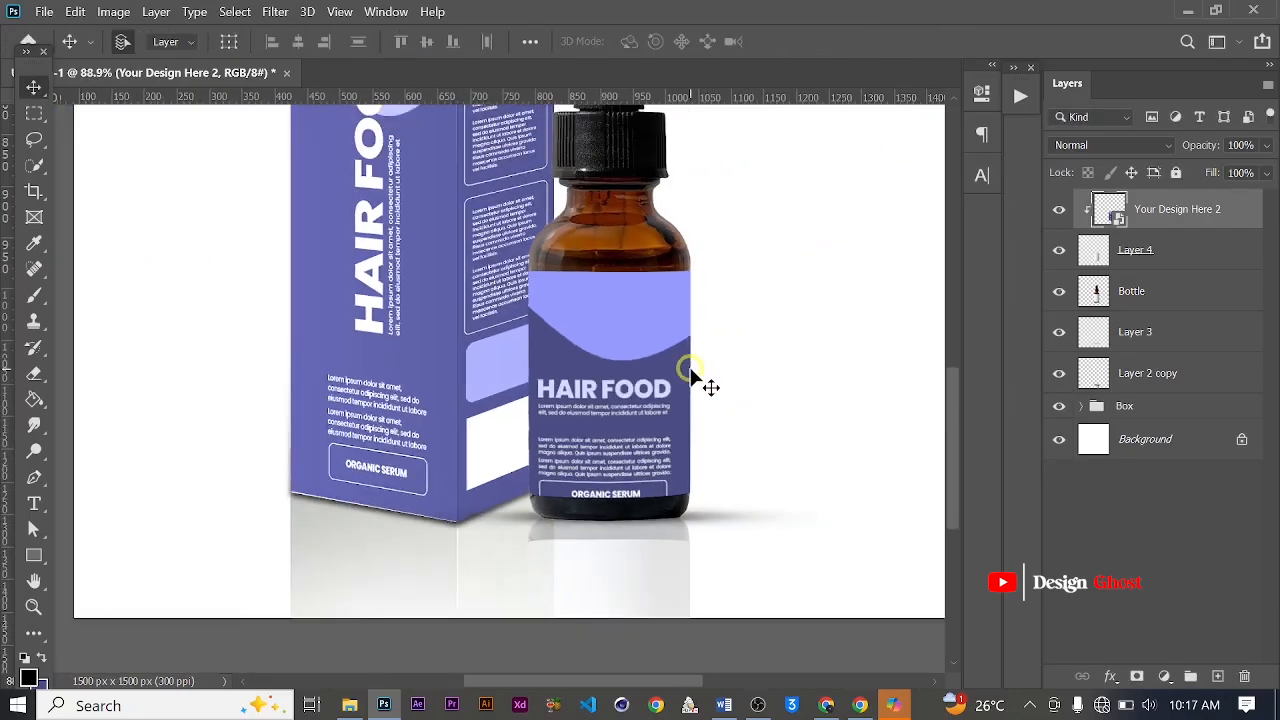
{"action": "double_click", "coordinate": [1108, 210]}
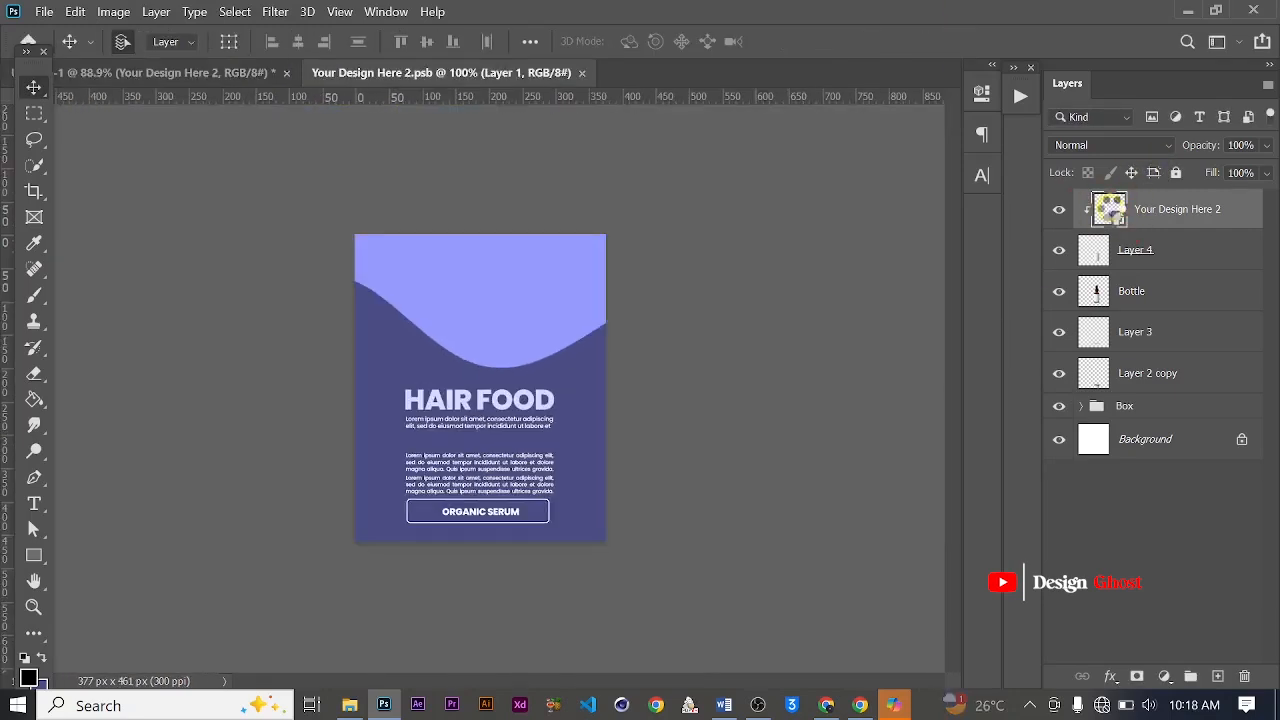
{"action": "key", "text": "ctrl+t"}
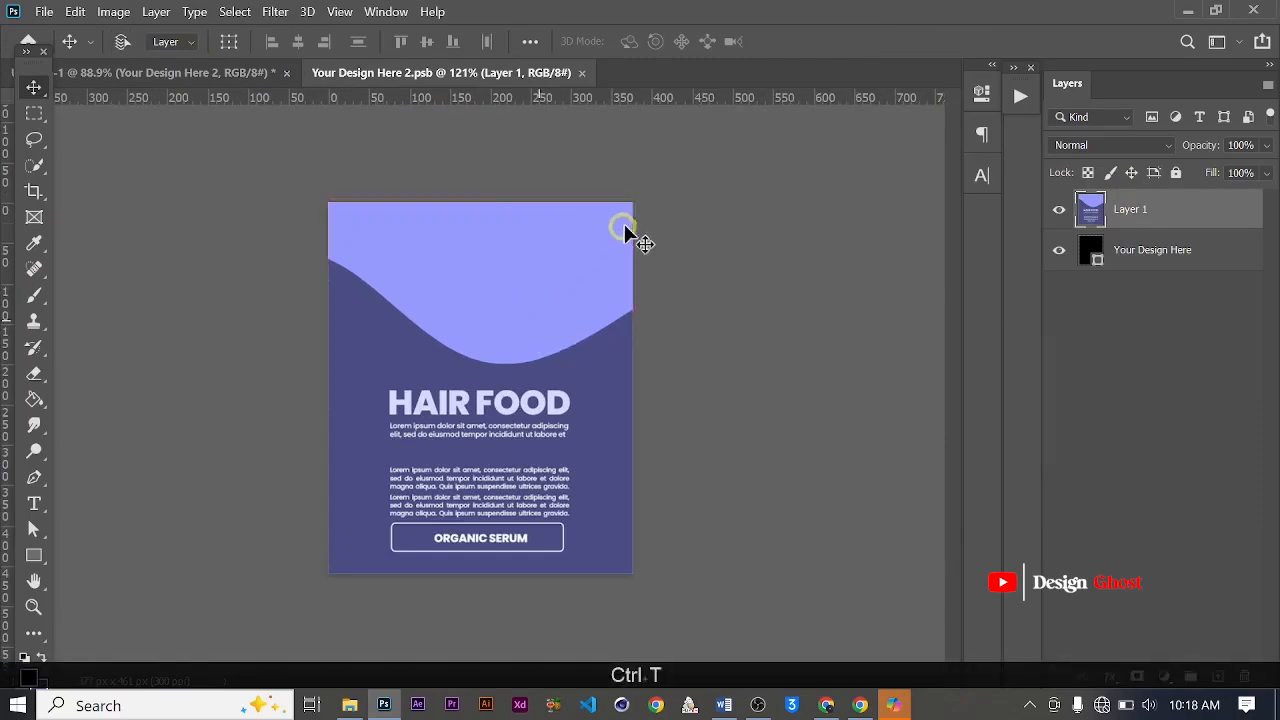
{"action": "left_click_drag", "start_coordinate": [632, 197], "coordinate": [586, 249]}
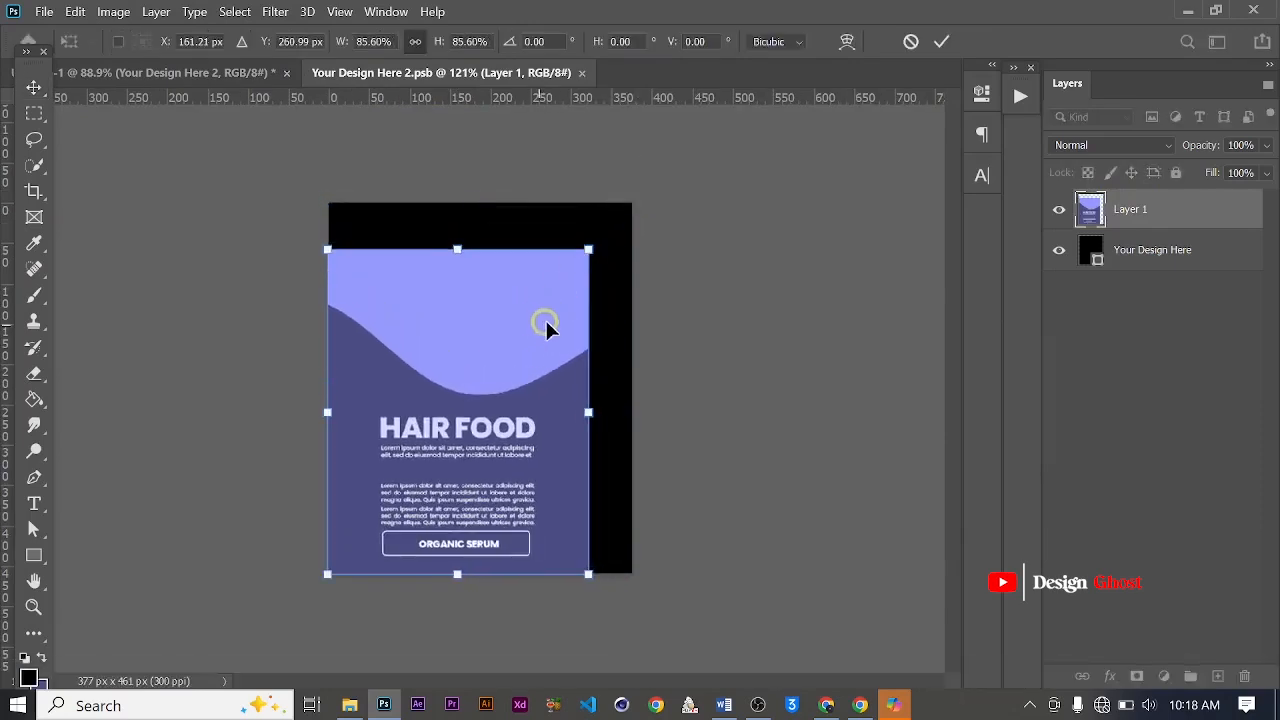
{"action": "left_click_drag", "start_coordinate": [546, 326], "coordinate": [557, 304]}
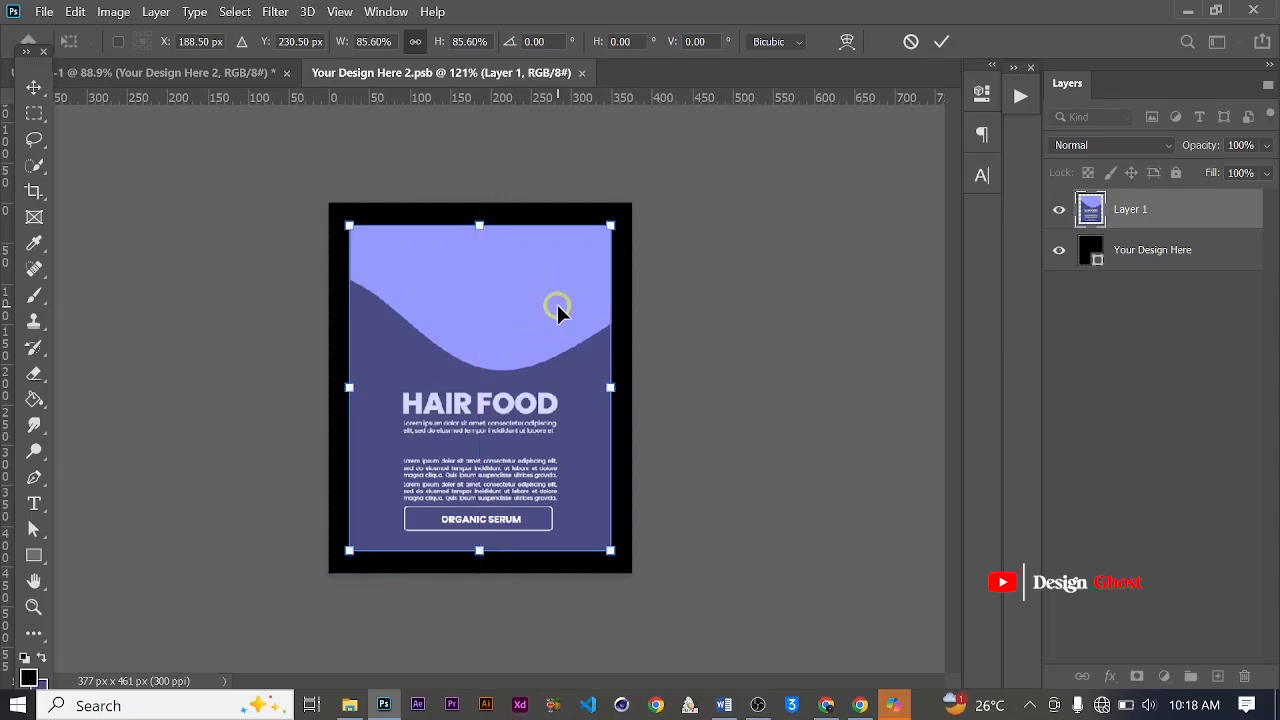
{"action": "key", "text": "Return"}
Add a layer between the artwork and Your Design Here, filled with the artwork's dark purple, #4a4d82
{"action": "key", "text": "ctrl+0"}
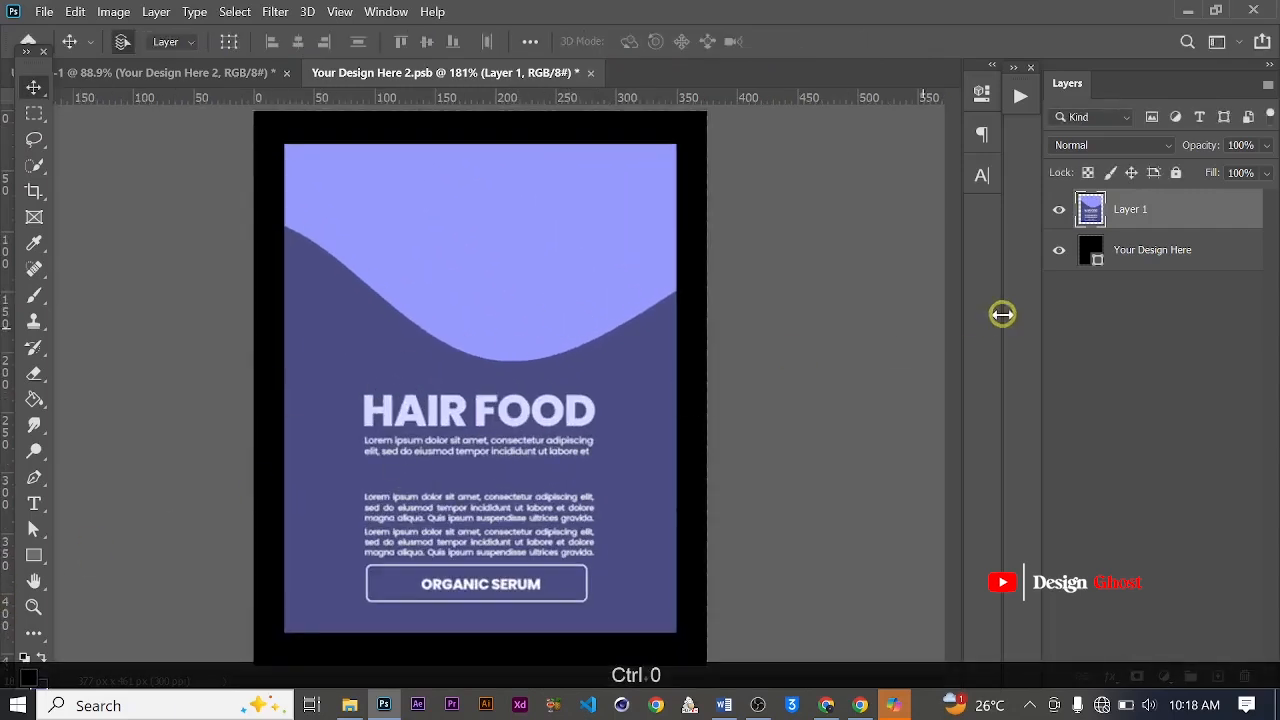
{"action": "left_click", "coordinate": [1137, 256]}
{"action": "left_click", "coordinate": [1216, 677]}
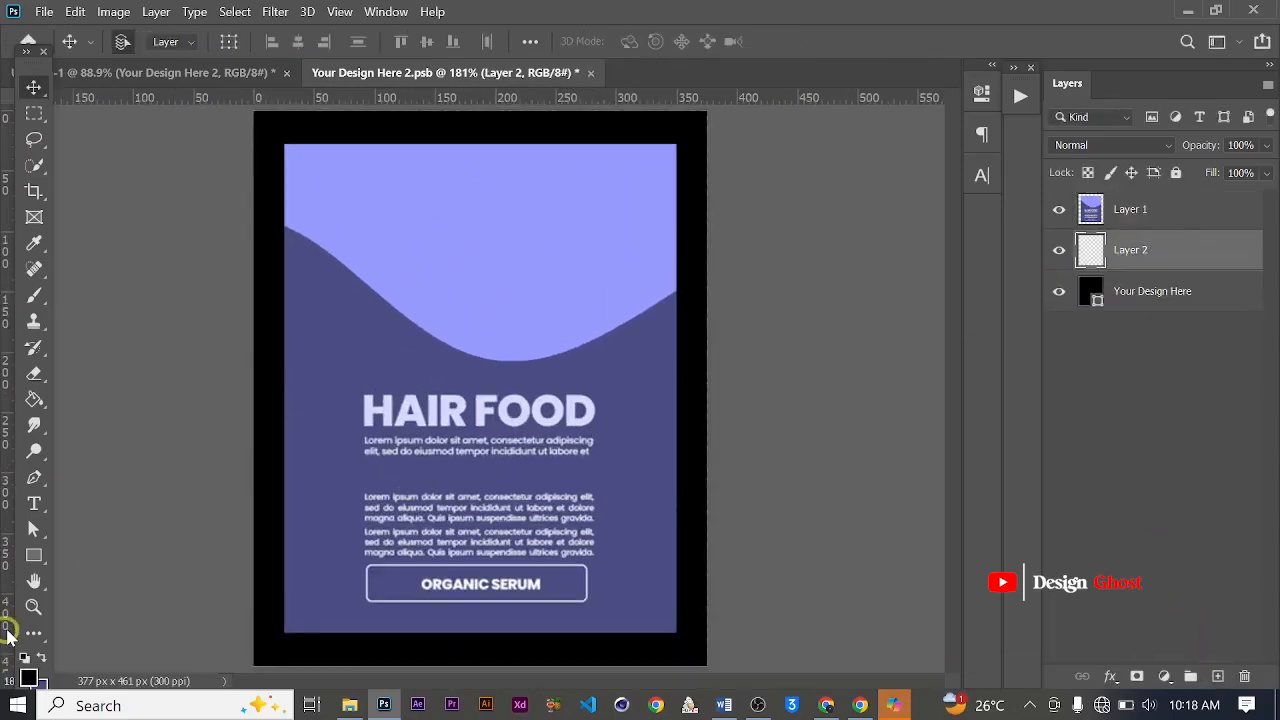
{"action": "left_click", "coordinate": [28, 679]}
{"action": "left_click", "coordinate": [305, 343]}
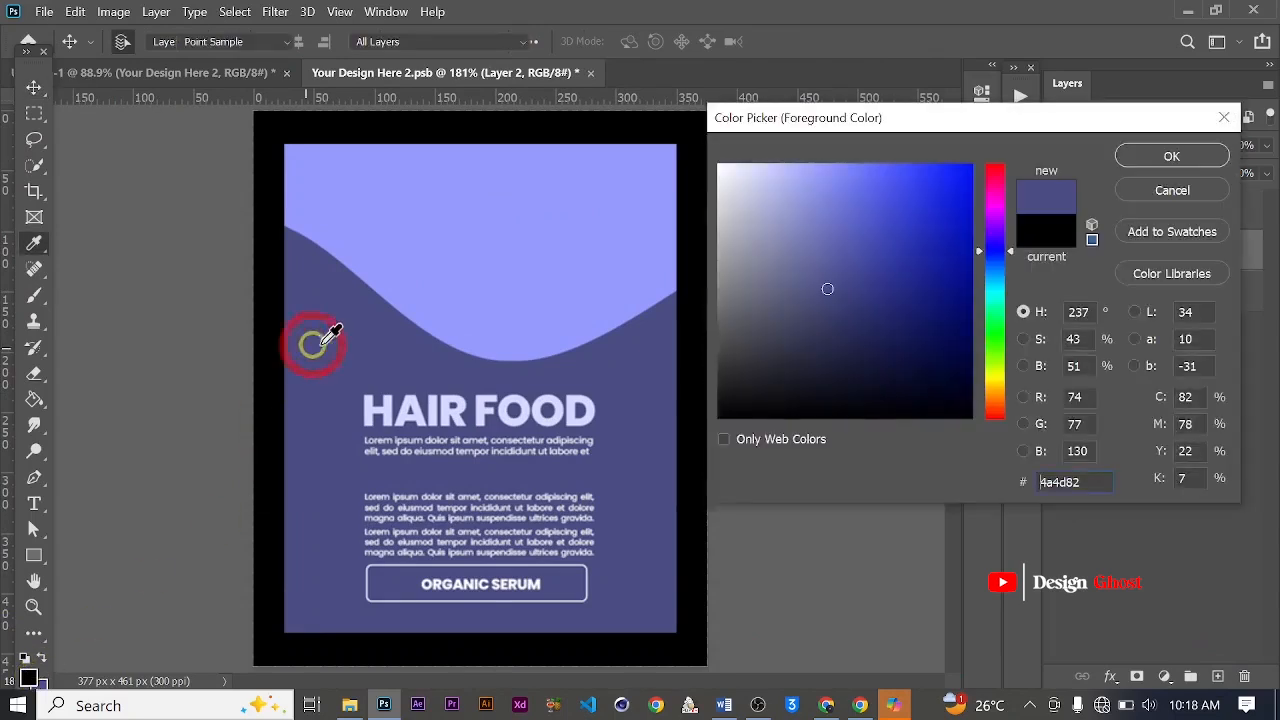
{"action": "left_click", "coordinate": [1143, 165]}
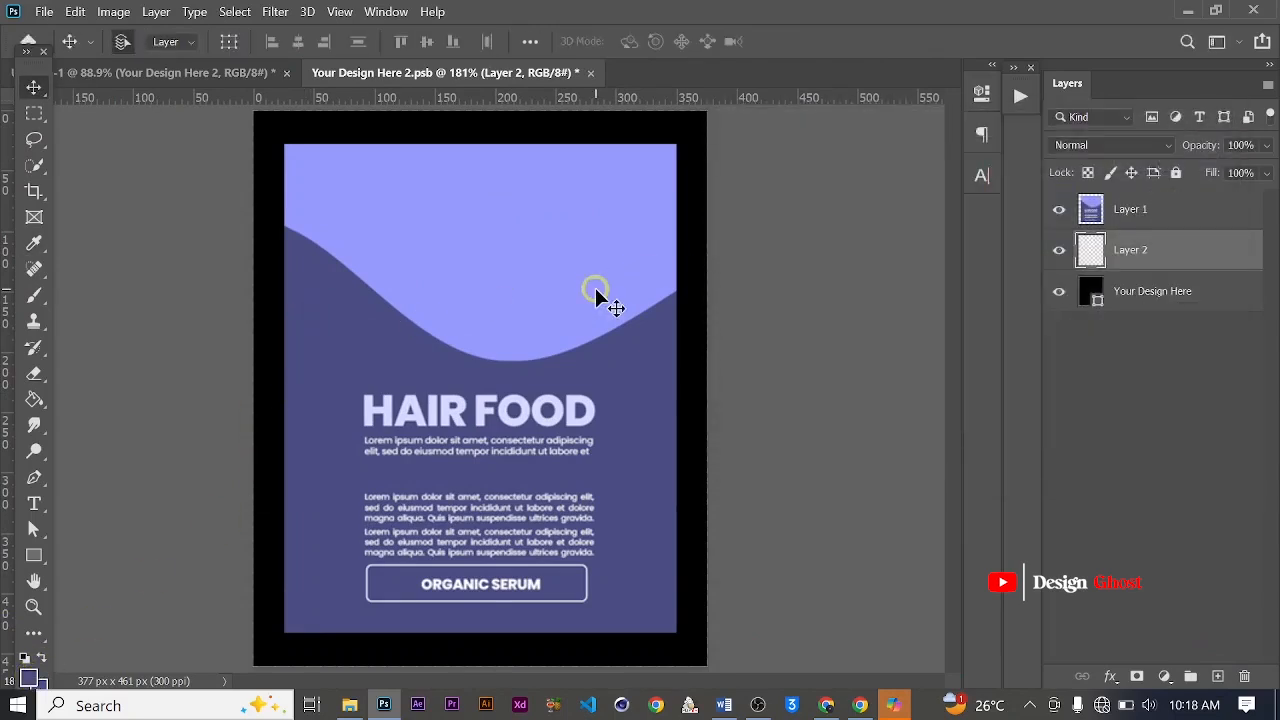
{"action": "key", "text": "g"}
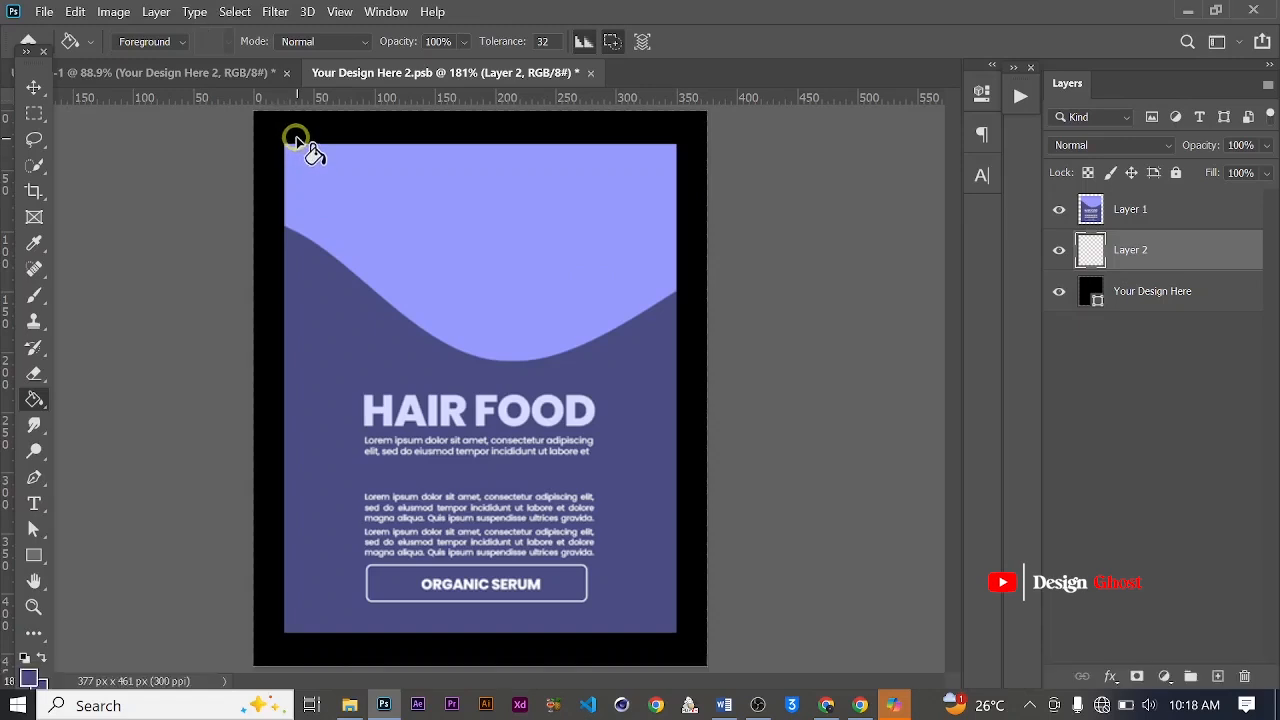
{"action": "left_click", "coordinate": [296, 136]}
{"action": "left_click", "coordinate": [34, 87]}
Save the smart object's contents and check the updated label on the bottle in the mockup document
{"action": "scroll", "coordinate": [134, 268], "scroll_direction": "down", "scroll_amount": 3}
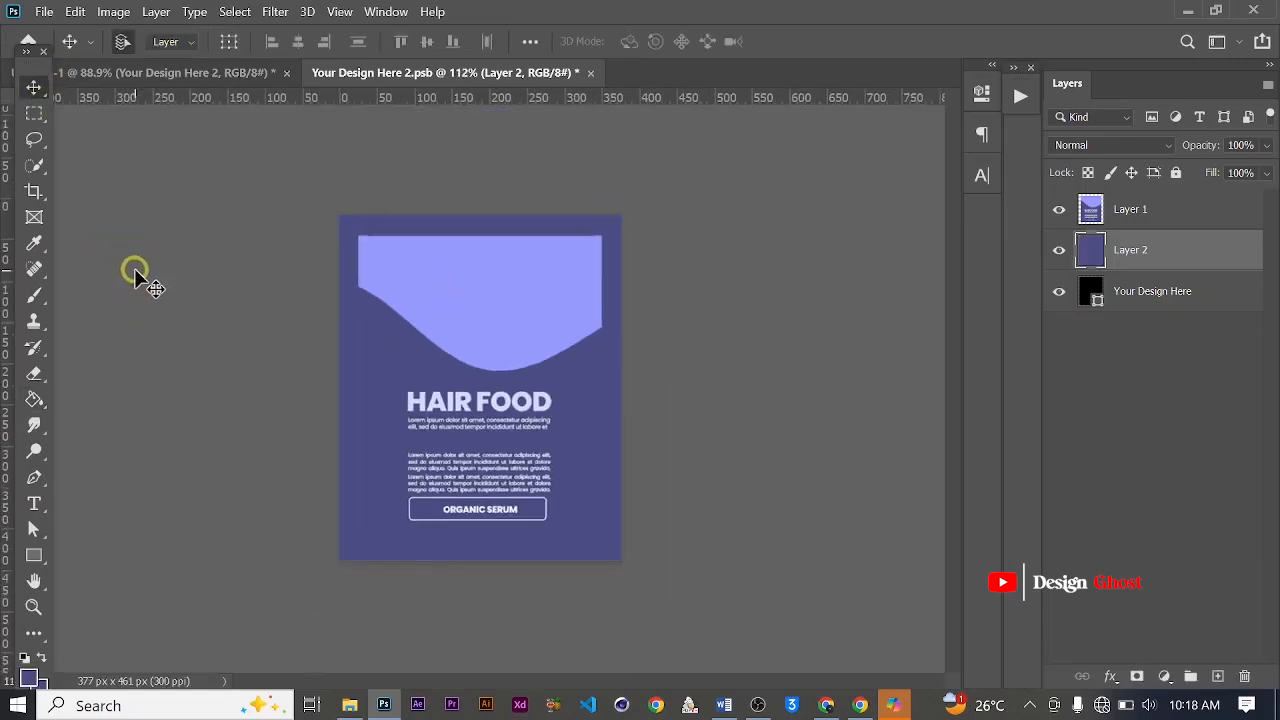
{"action": "scroll", "coordinate": [134, 268], "scroll_direction": "down", "scroll_amount": 1}
{"action": "key", "text": "ctrl+s"}
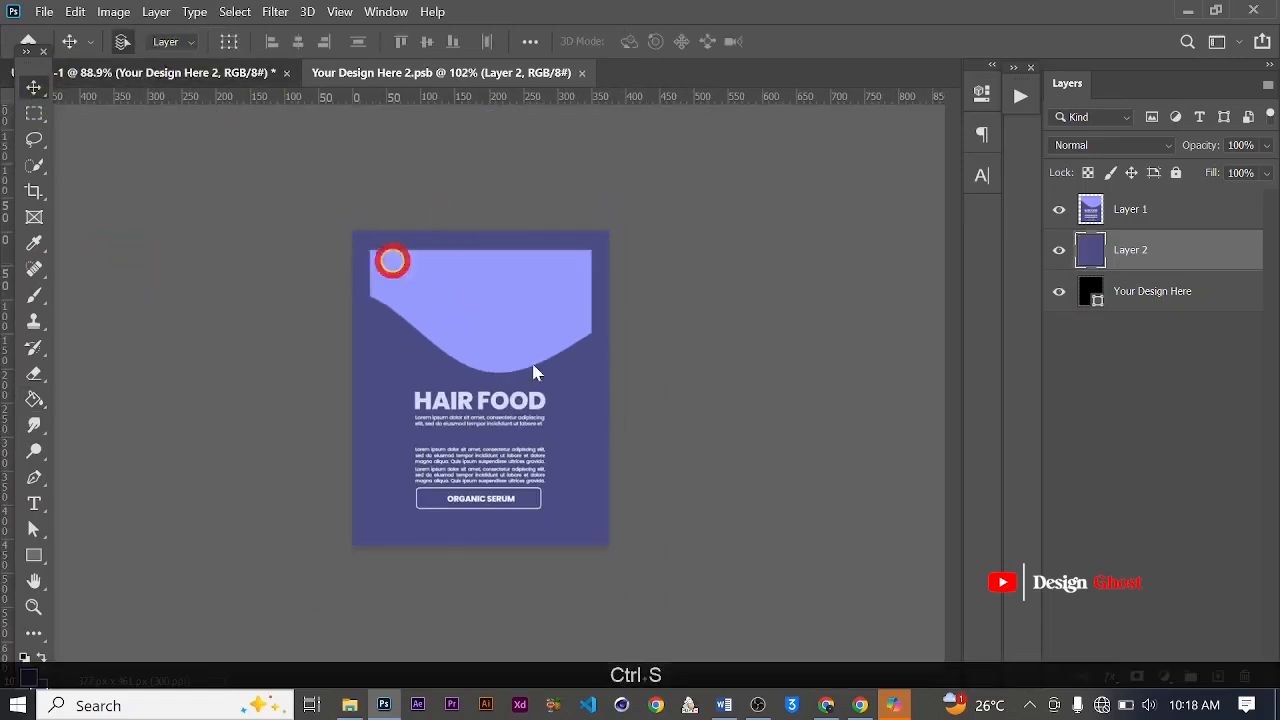
{"action": "key", "text": "ctrl+Tab"}
{"action": "scroll", "coordinate": [600, 471], "scroll_direction": "down", "scroll_amount": 1}
{"action": "scroll", "coordinate": [600, 483], "scroll_direction": "up", "scroll_amount": 1}
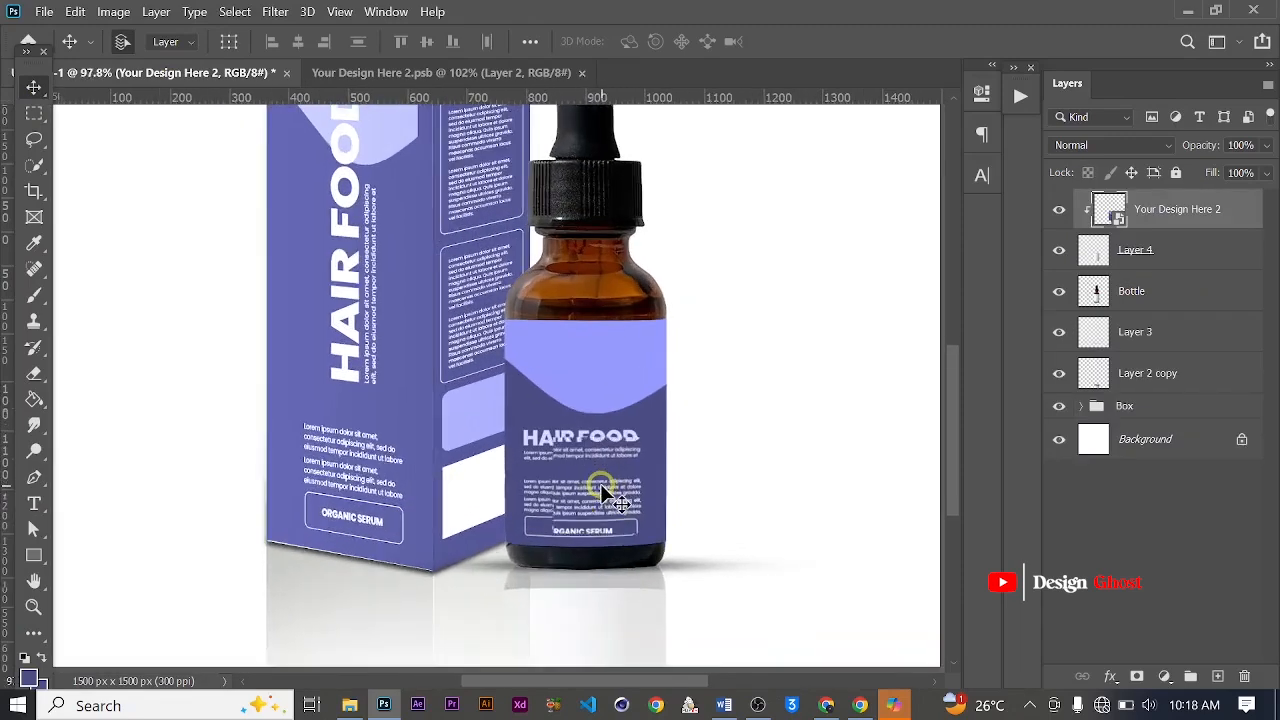
{"action": "scroll", "coordinate": [600, 483], "scroll_direction": "up", "scroll_amount": 1}
Nudge the artwork in the Your Design Here 2 contents 3 px to the right, save, and return to the mockup
{"action": "key", "text": "ctrl+Tab"}
{"action": "scroll", "coordinate": [600, 438], "scroll_direction": "down", "scroll_amount": 3}
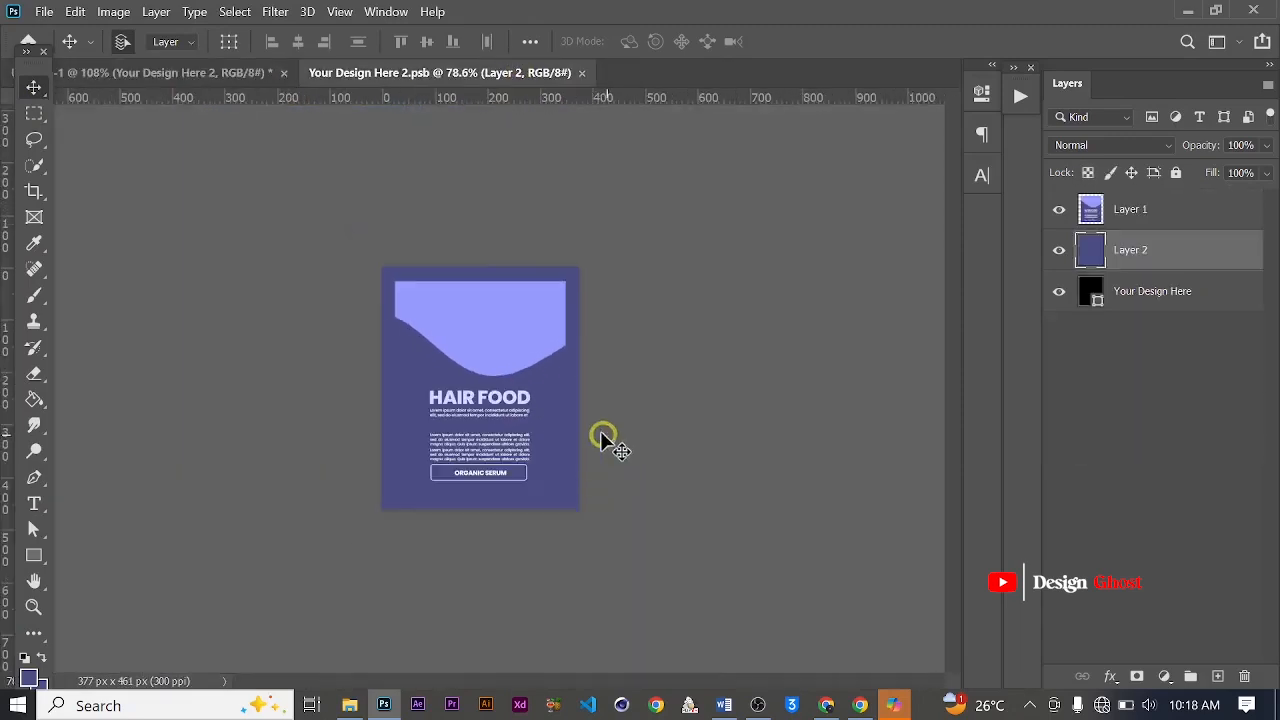
{"action": "scroll", "coordinate": [479, 386], "scroll_direction": "up", "scroll_amount": 2}
{"action": "left_click", "coordinate": [482, 372]}
{"action": "key", "text": "Right"}
{"action": "key", "text": "Right"}
{"action": "key", "text": "Right"}
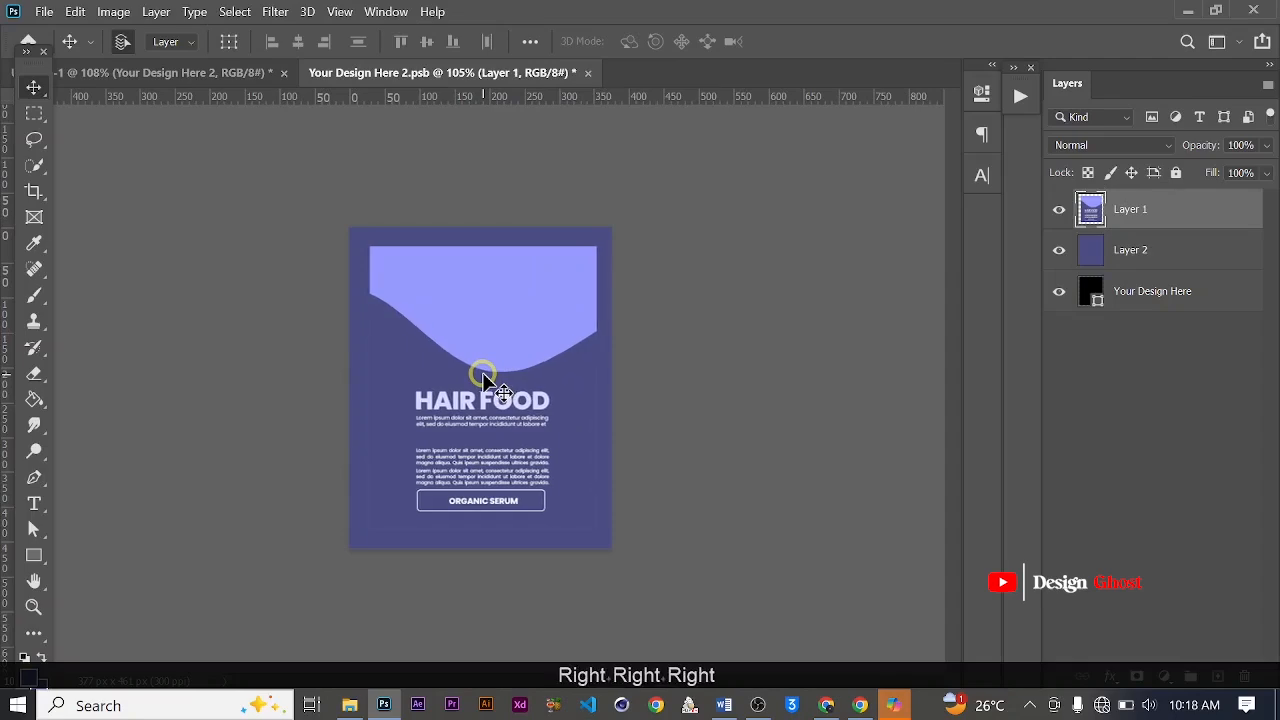
{"action": "key", "text": "ctrl"}
{"action": "key", "text": "ctrl+s"}
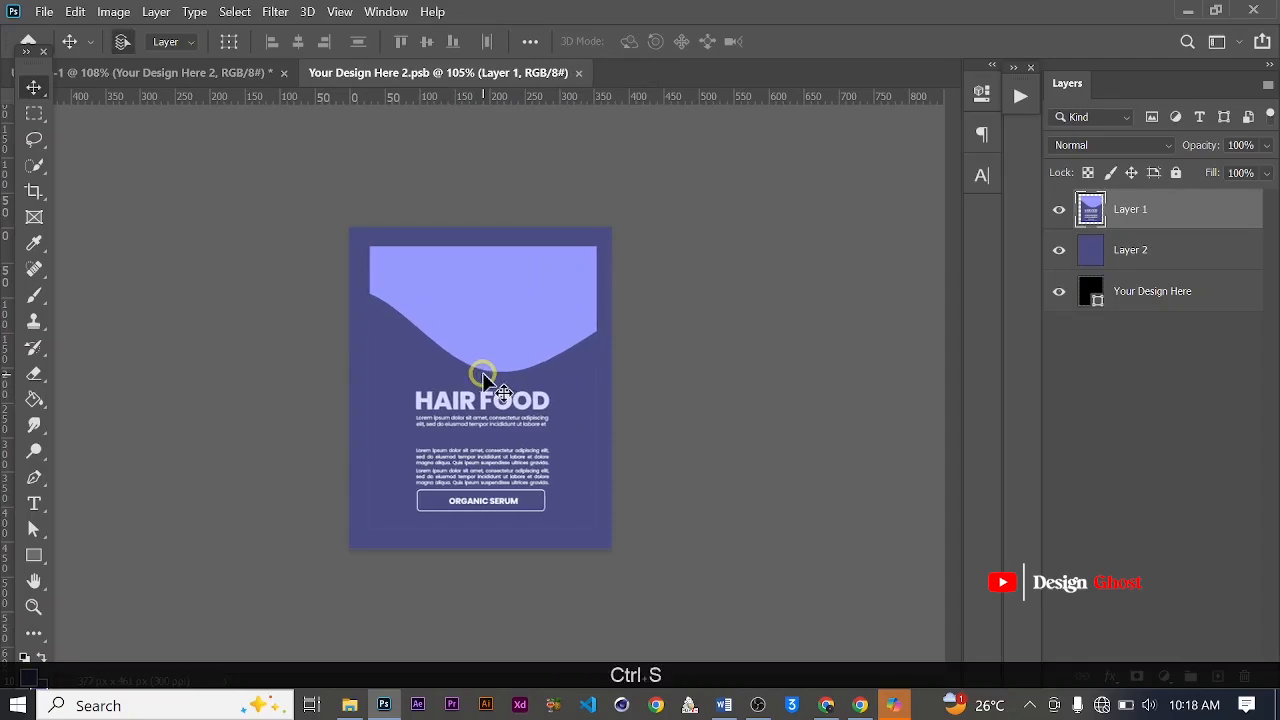
{"action": "left_click", "coordinate": [190, 78]}
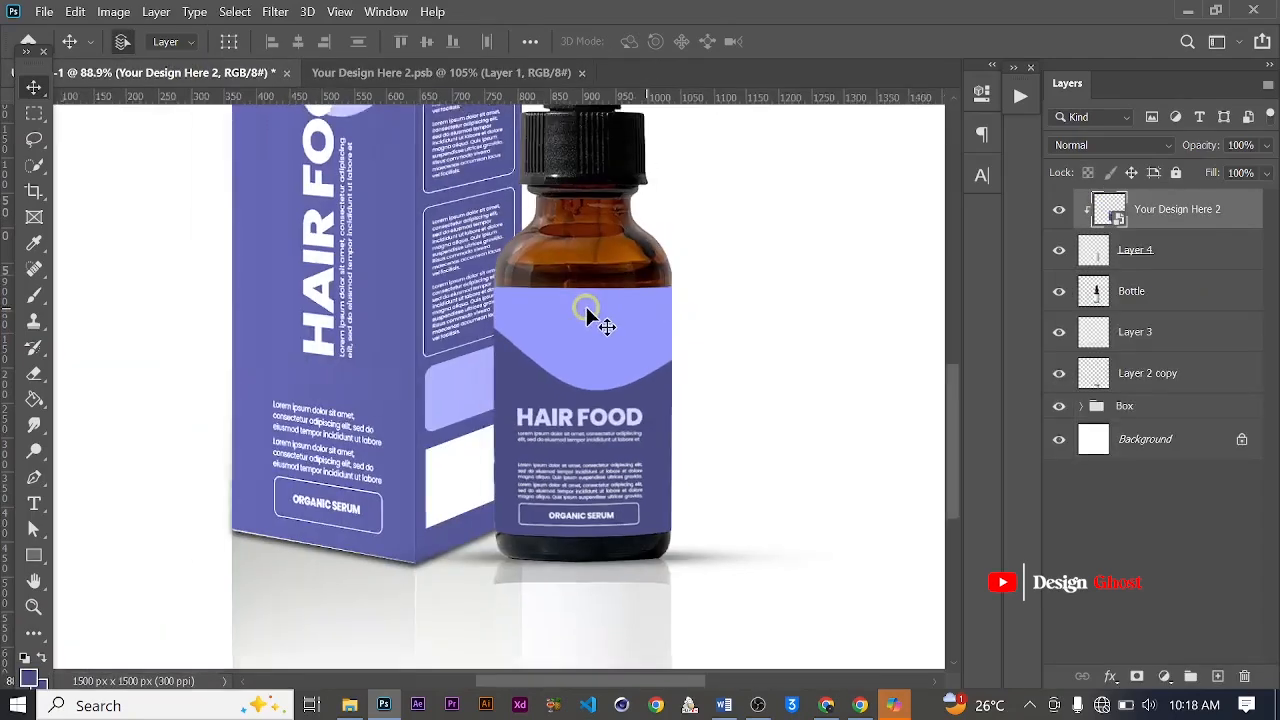
Duplicate Layer 4, the blank bottle label, and place the copy above Your Design Here 2
{"action": "left_click", "coordinate": [1157, 264]}
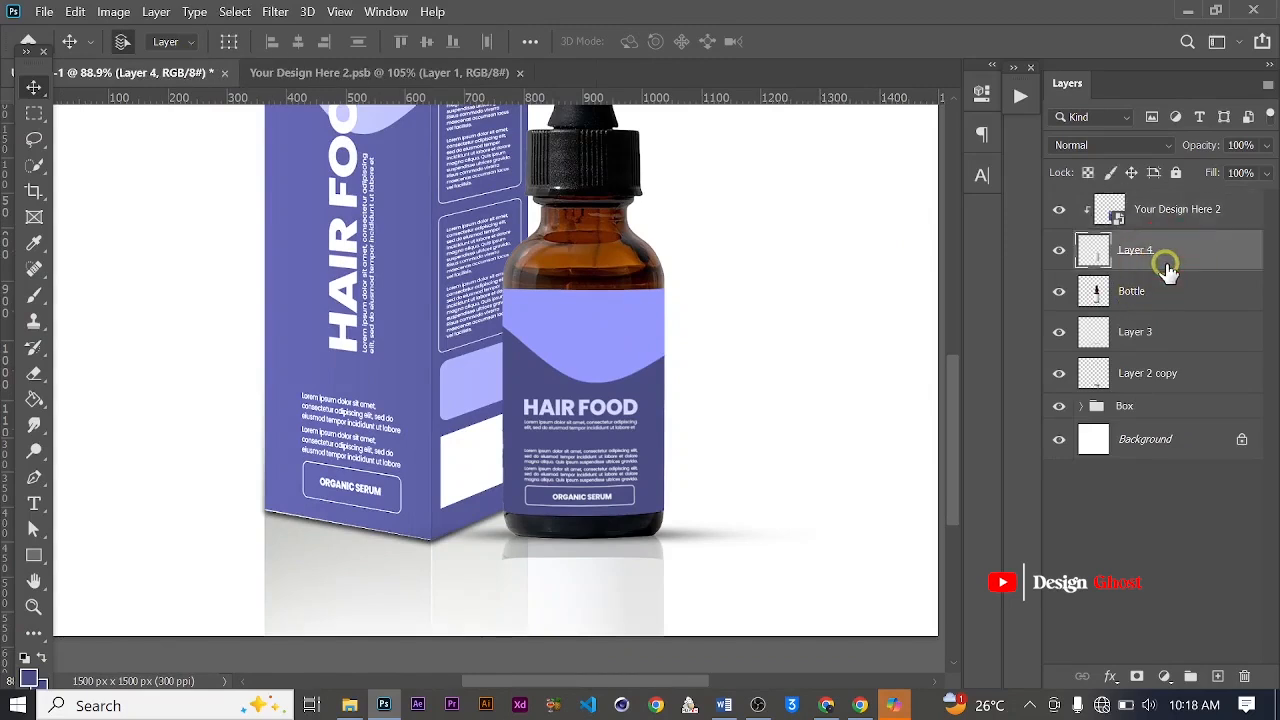
{"action": "key", "text": "ctrl"}
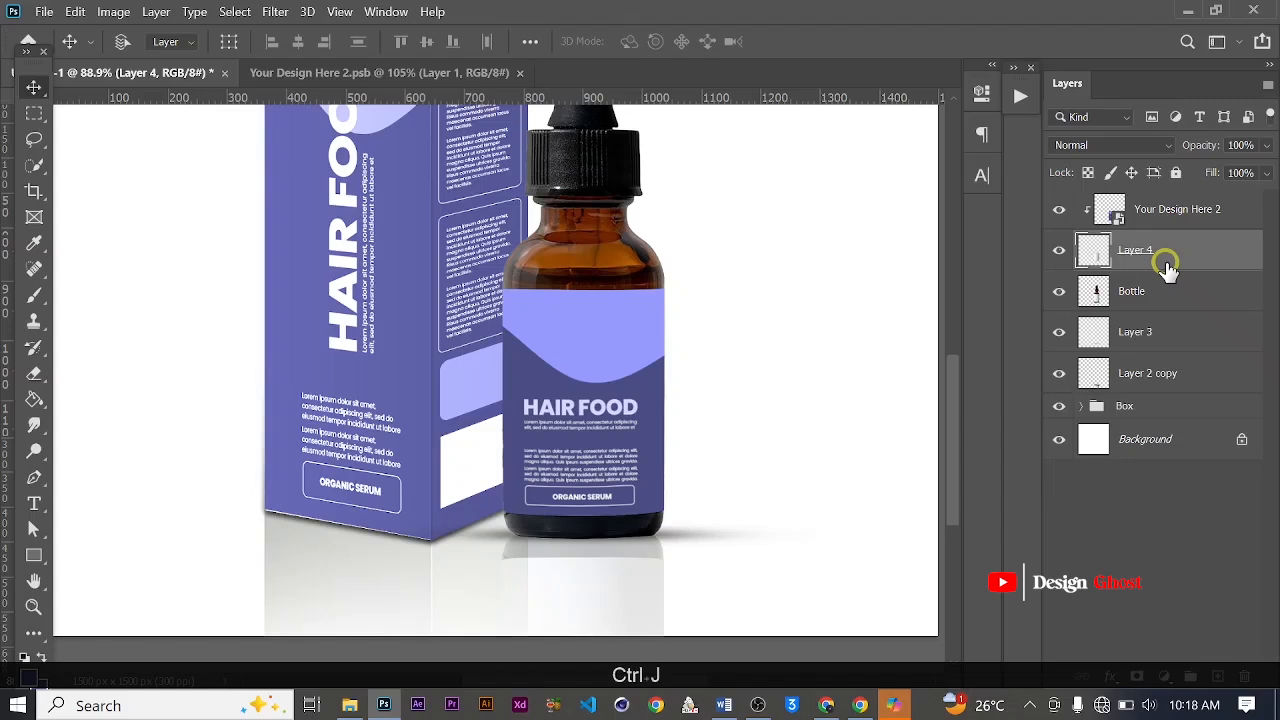
{"action": "key", "text": "ctrl+j"}
{"action": "left_click_drag", "start_coordinate": [1166, 266], "coordinate": [1170, 194]}
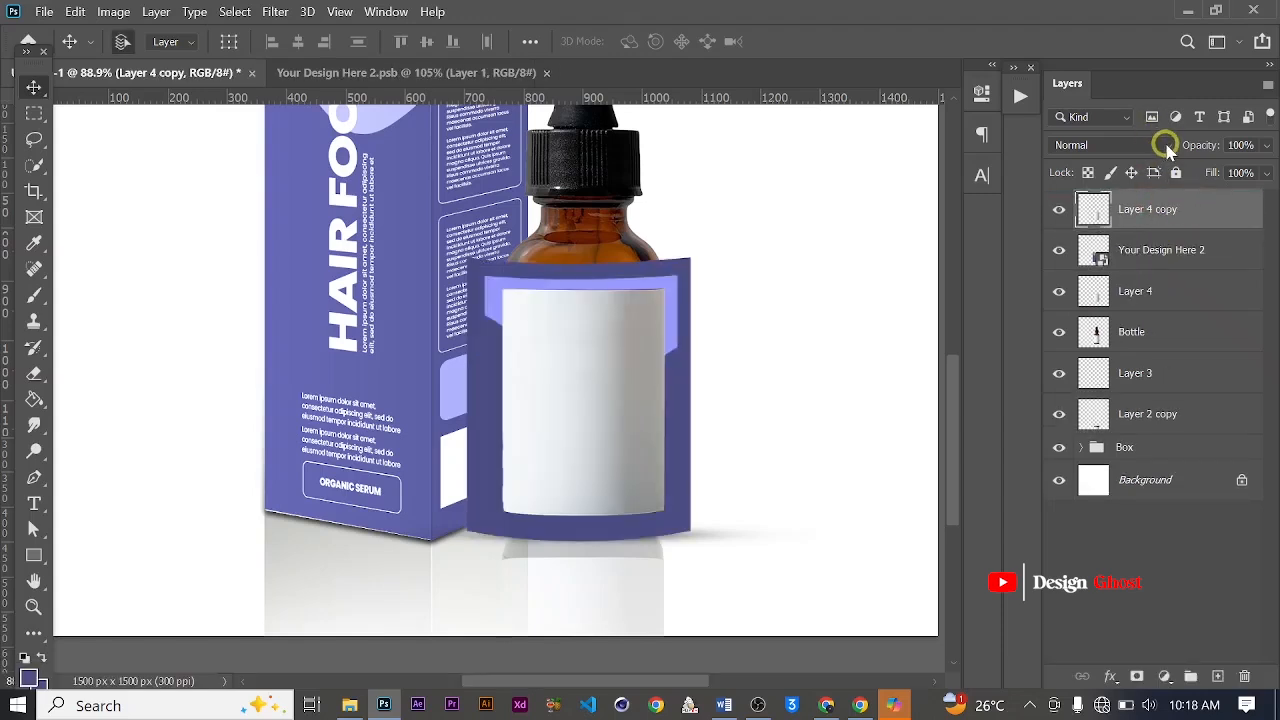
Clip Your Design Here 2 to the original Layer 4 again with a clipping mask
{"action": "left_click", "coordinate": [1152, 256]}
{"action": "right_click", "coordinate": [1152, 256]}
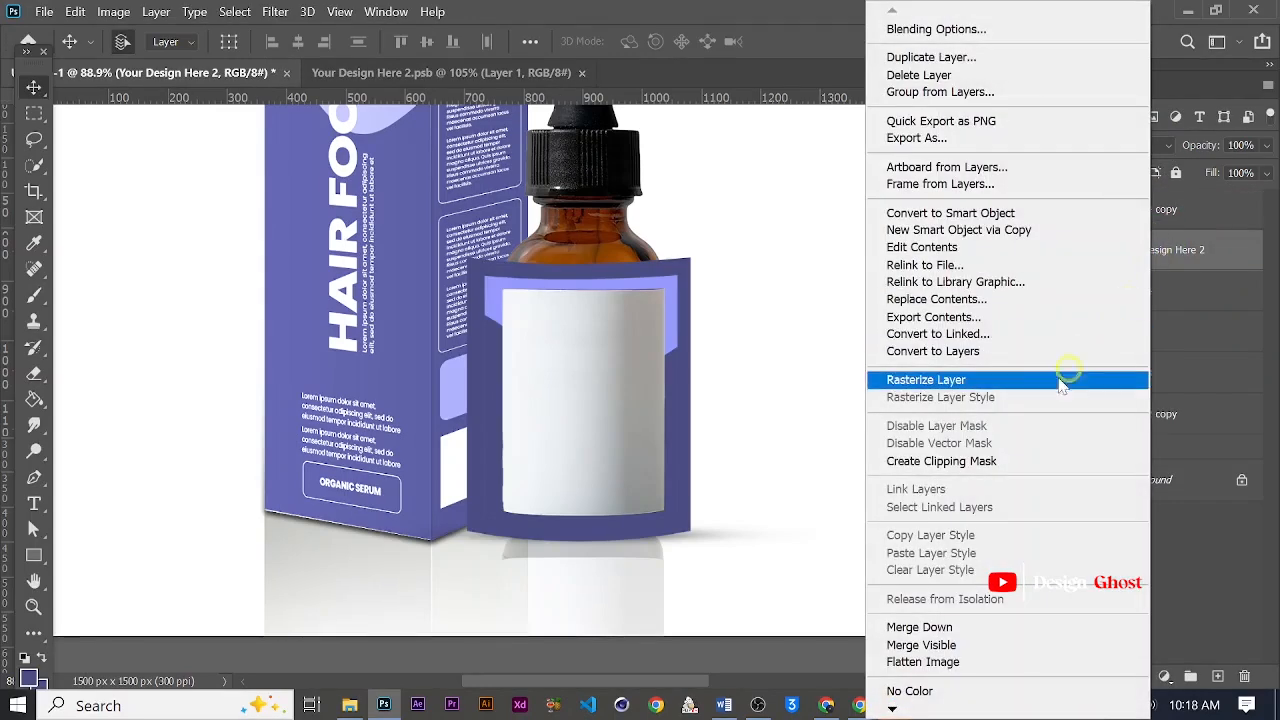
{"action": "left_click", "coordinate": [1030, 460]}
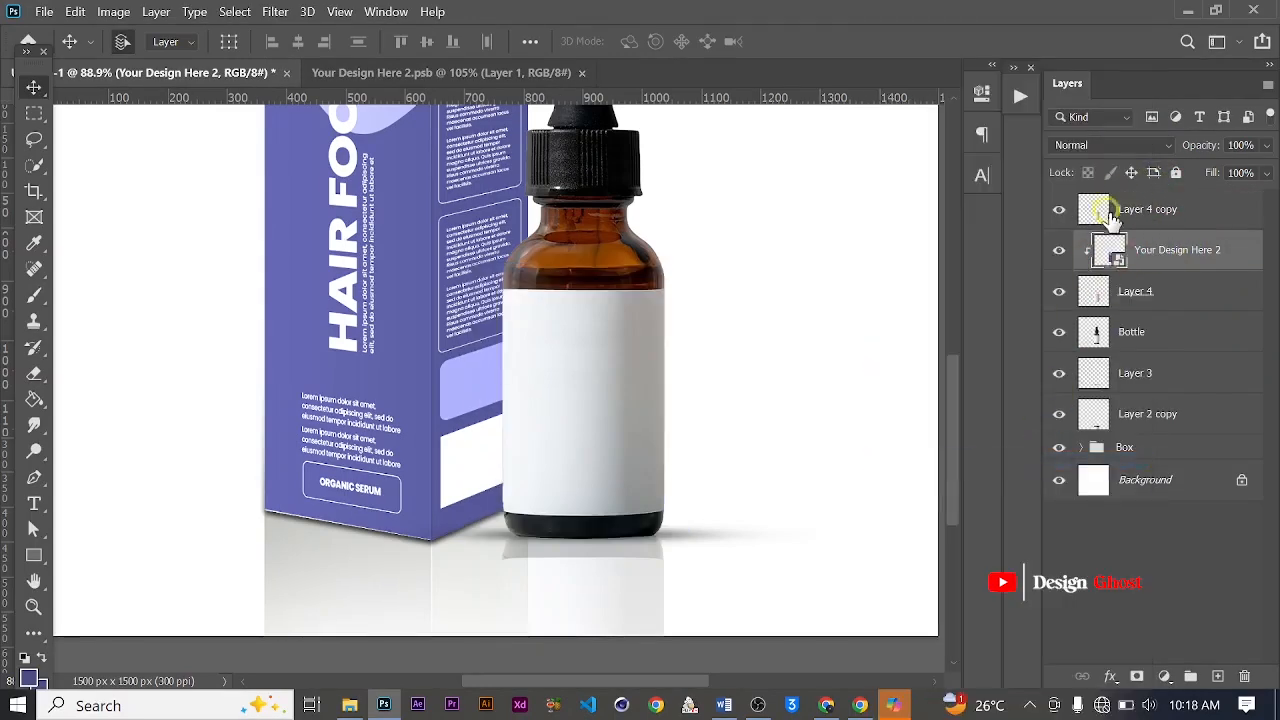
Set Layer 4 copy's blend mode to Divide so its shading blends with the label design, and check the whole mockup
{"action": "left_click", "coordinate": [1148, 200]}
{"action": "left_click", "coordinate": [1142, 146]}
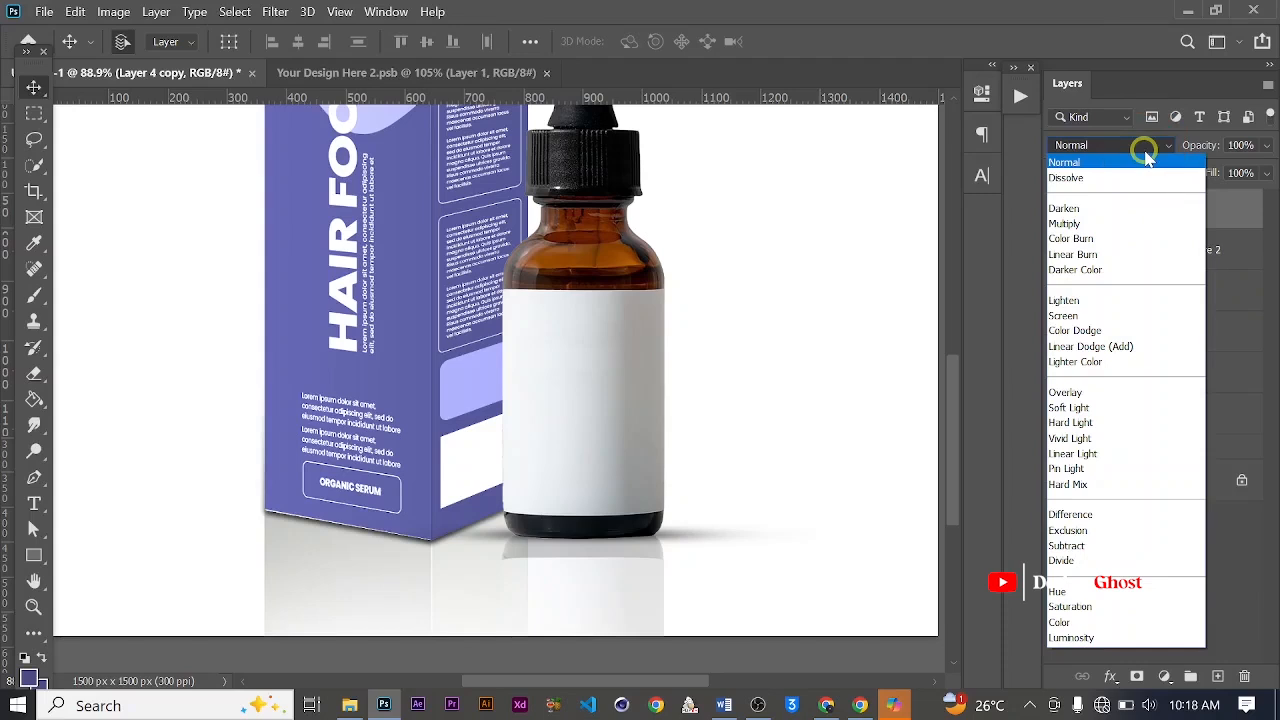
{"action": "left_click", "coordinate": [1103, 562]}
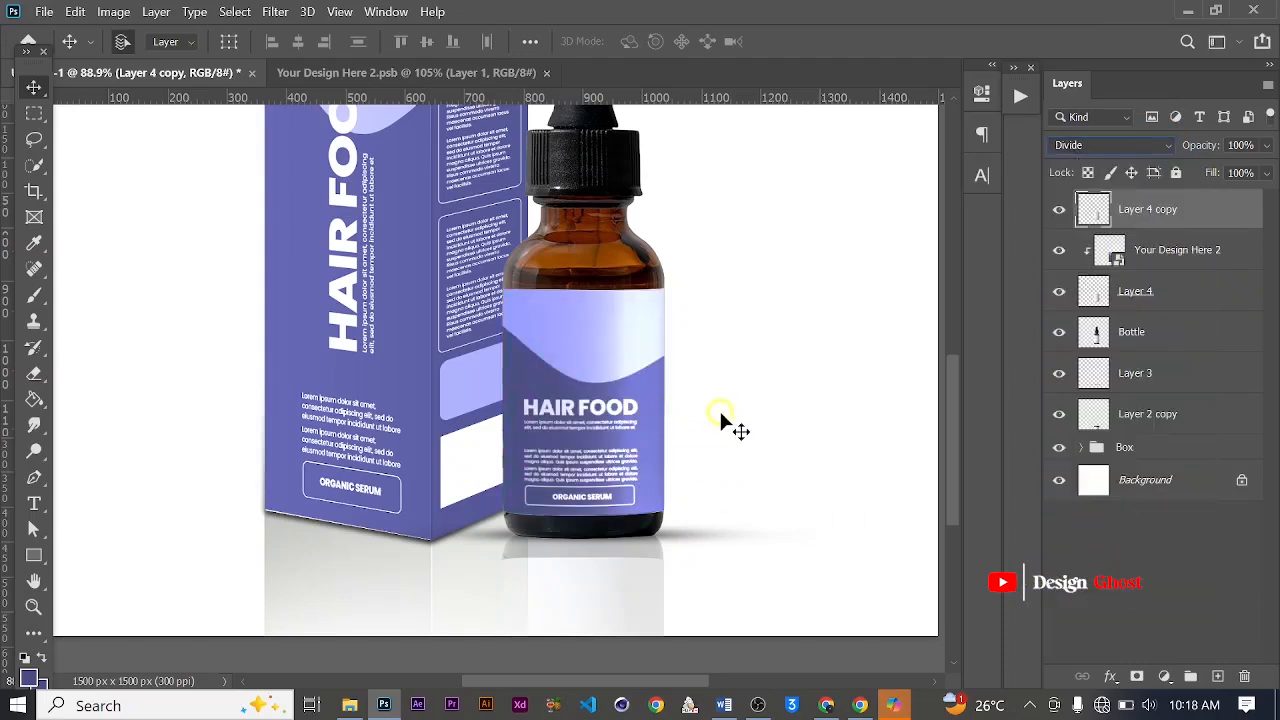
{"action": "key", "text": "Return"}
{"action": "key", "text": "ctrl+0"}
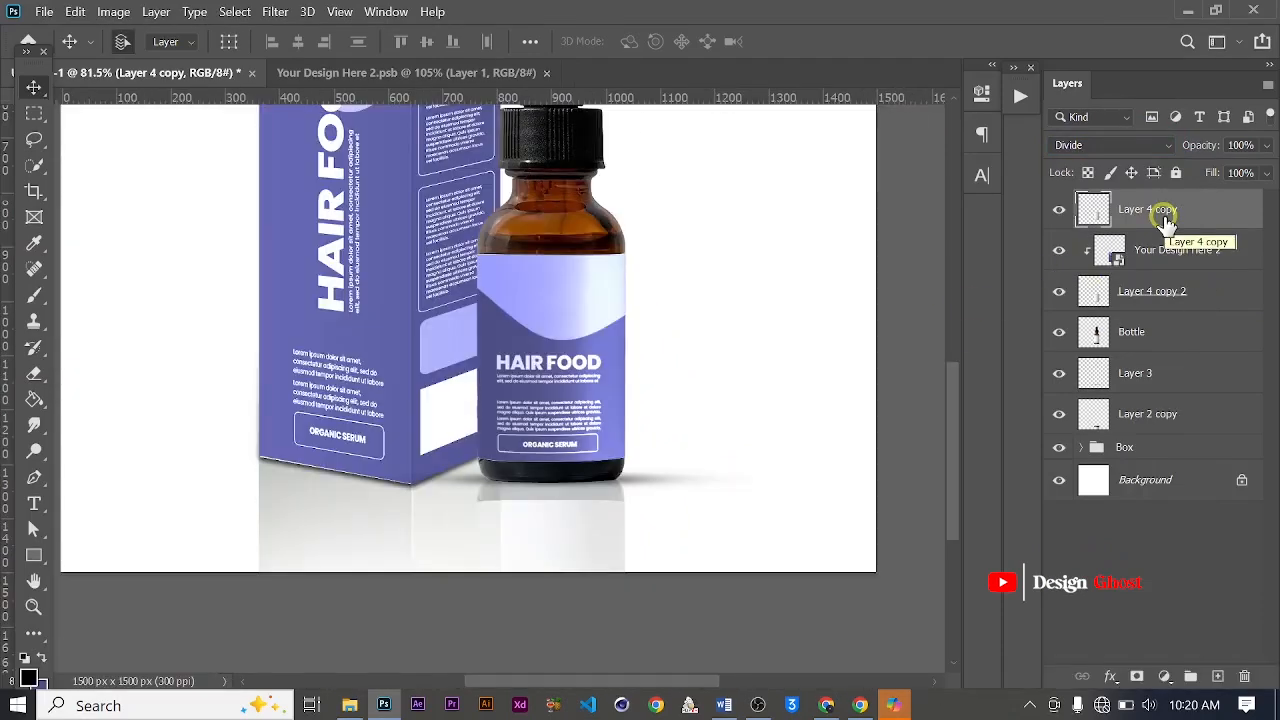
{"action": "key", "text": "Return"}
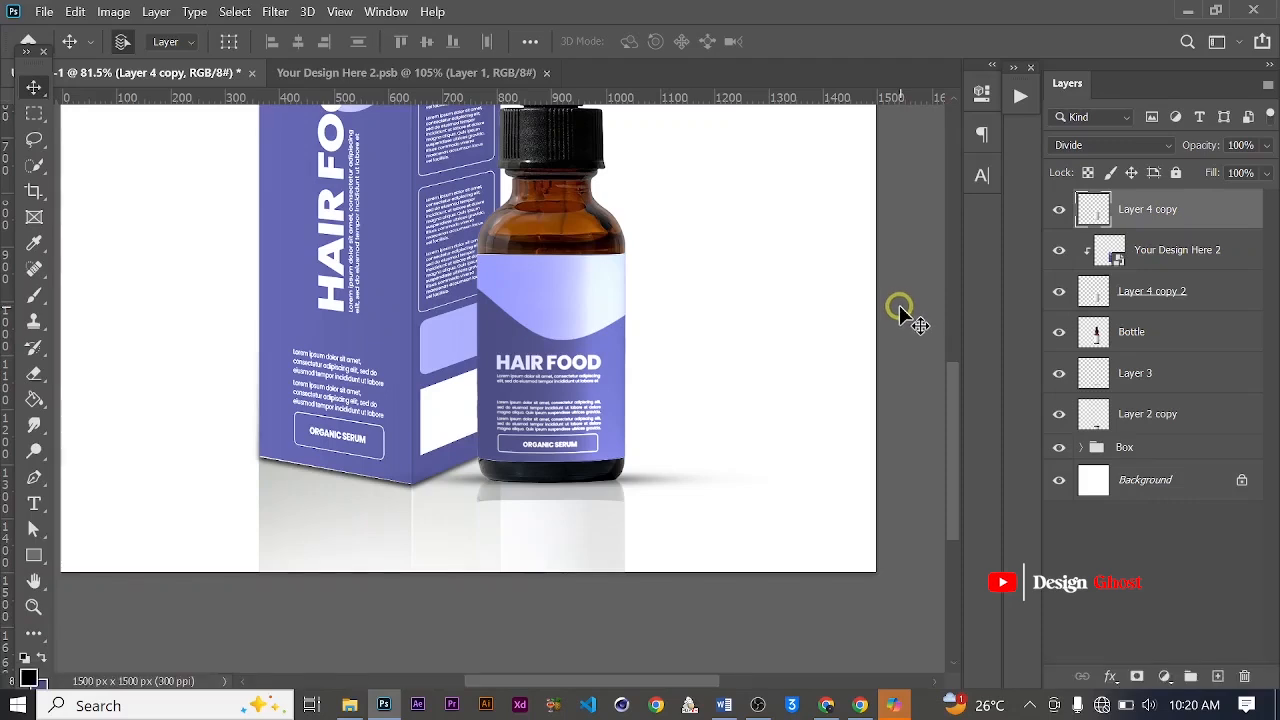
{"action": "key", "text": "ctrl+0"}
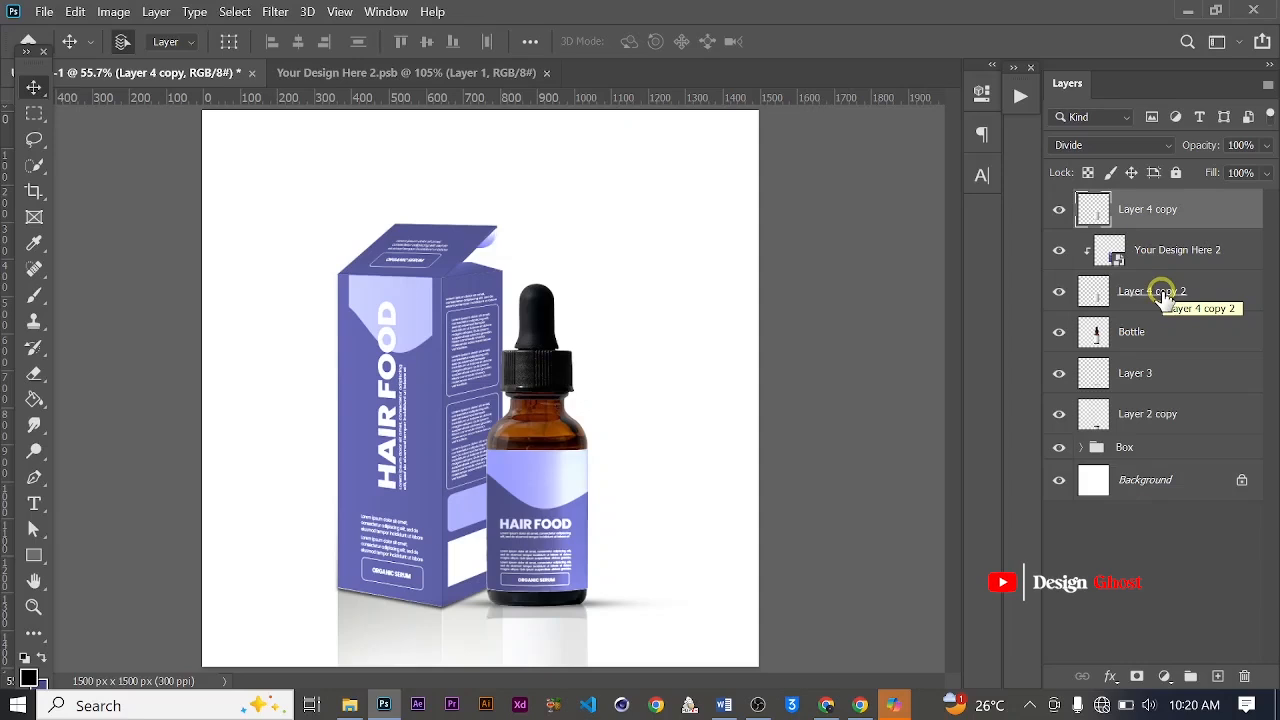
Group the layers from Layer 4 copy down to the Bottle layer and name the group Bottle
{"action": "left_click", "coordinate": [1165, 332], "text": "shift"}
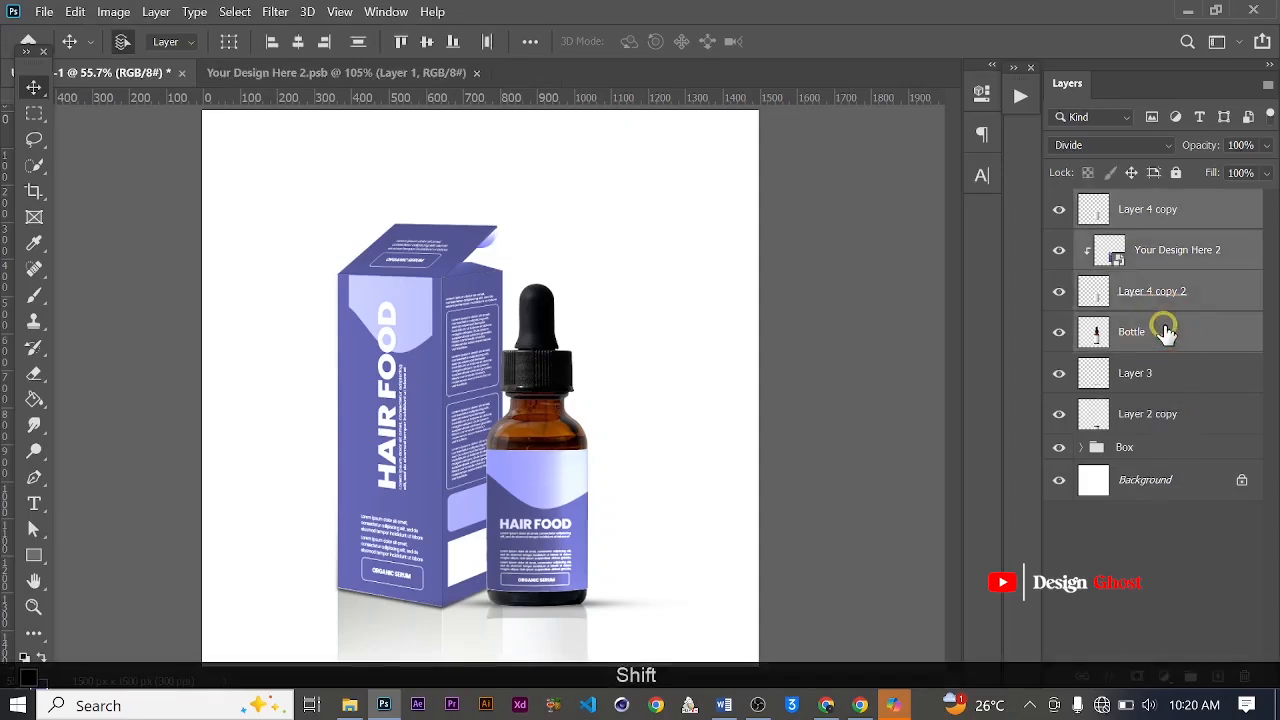
{"action": "key", "text": "ctrl+g"}
{"action": "double_click", "coordinate": [1136, 206]}
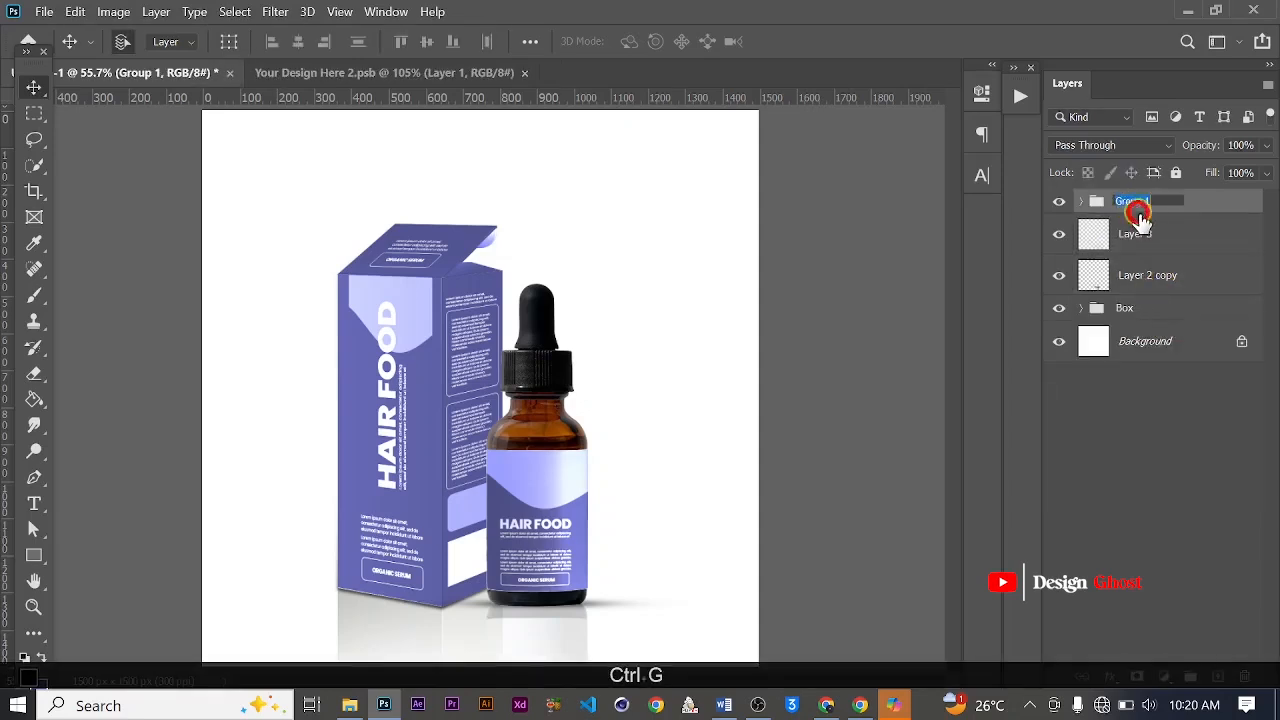
{"action": "type", "text": "Boo"}
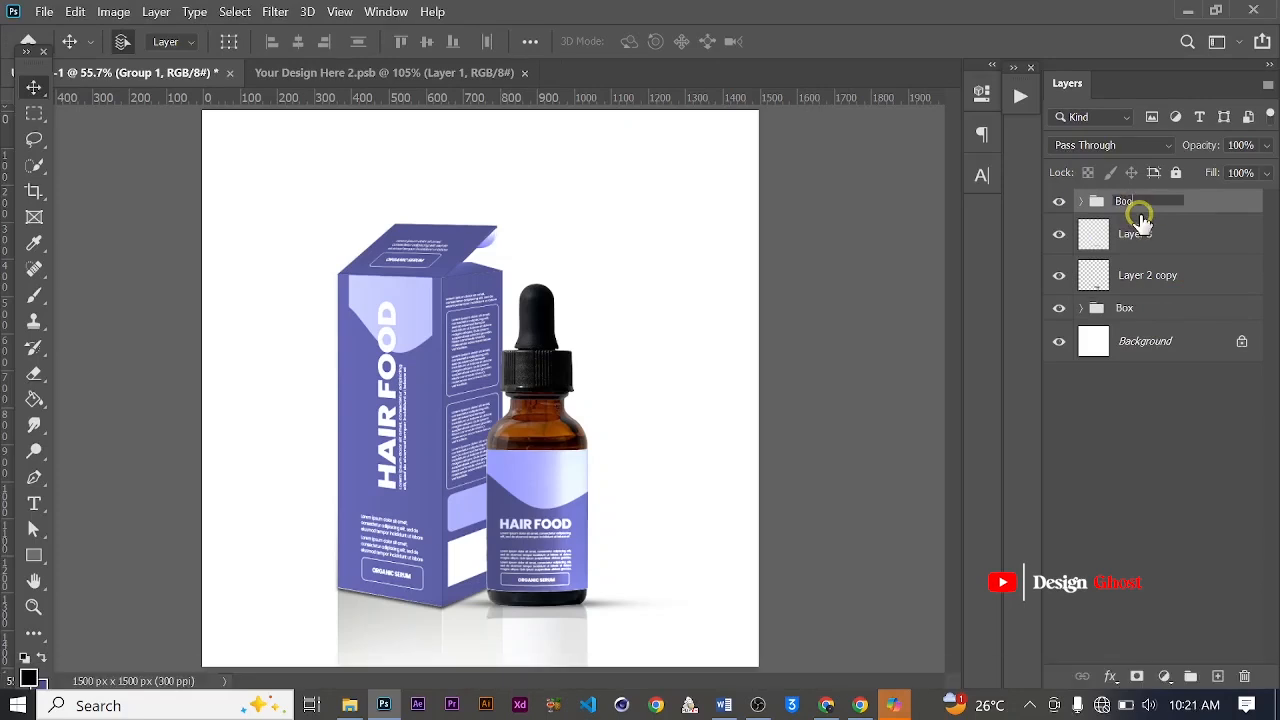
{"action": "key", "text": "BackSpace"}
{"action": "type", "text": "ttle"}
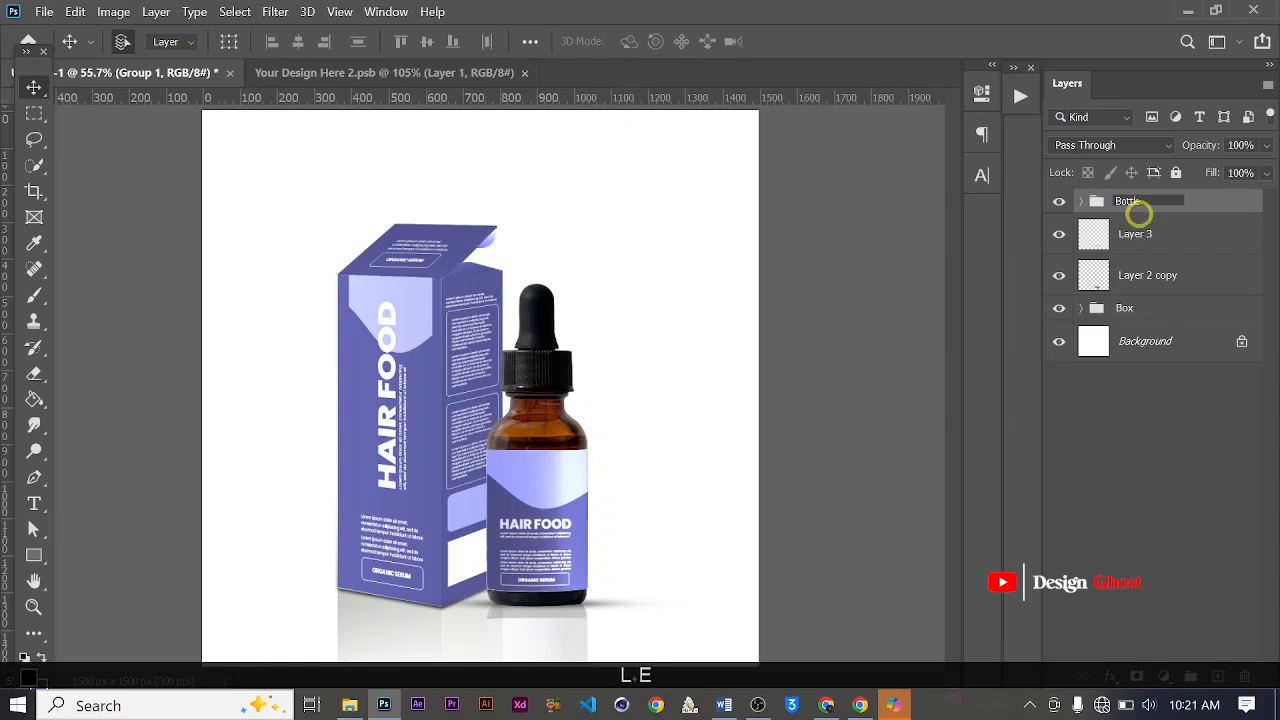
{"action": "key", "text": "Return"}
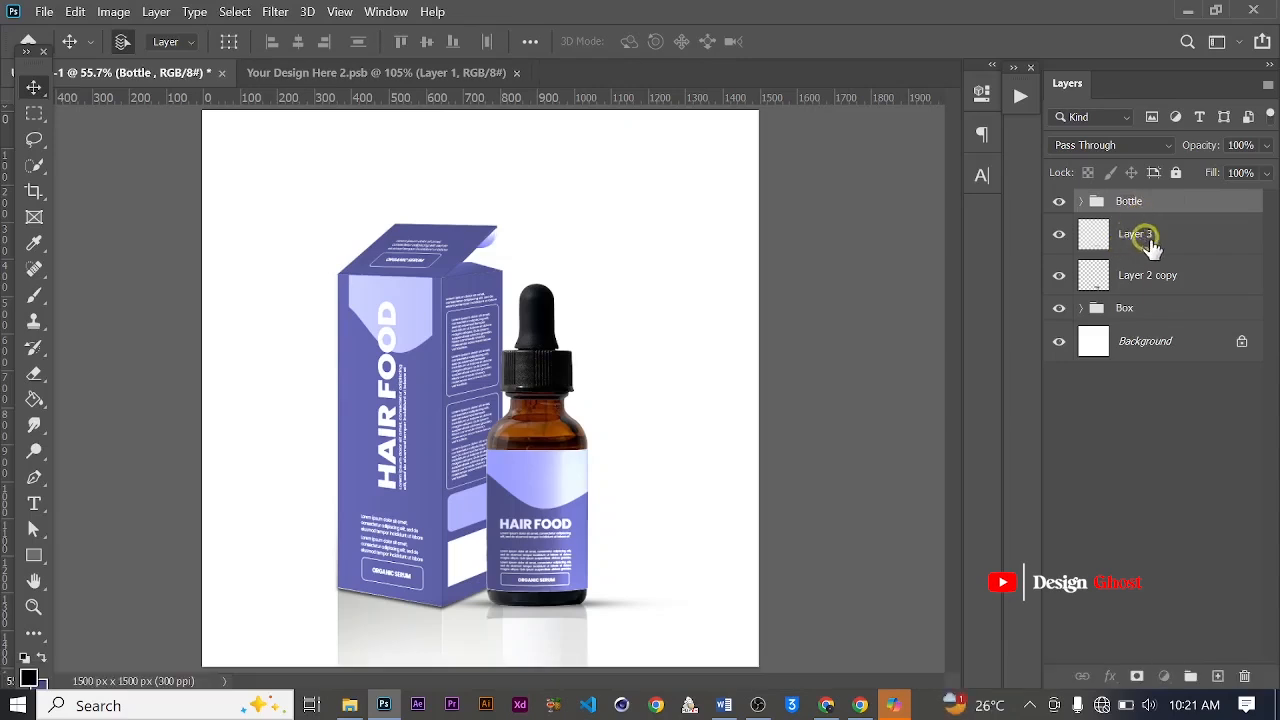
Group Layer 3 and Layer 2 copy together
{"action": "left_click", "coordinate": [1145, 238]}
{"action": "left_click", "coordinate": [1163, 287]}
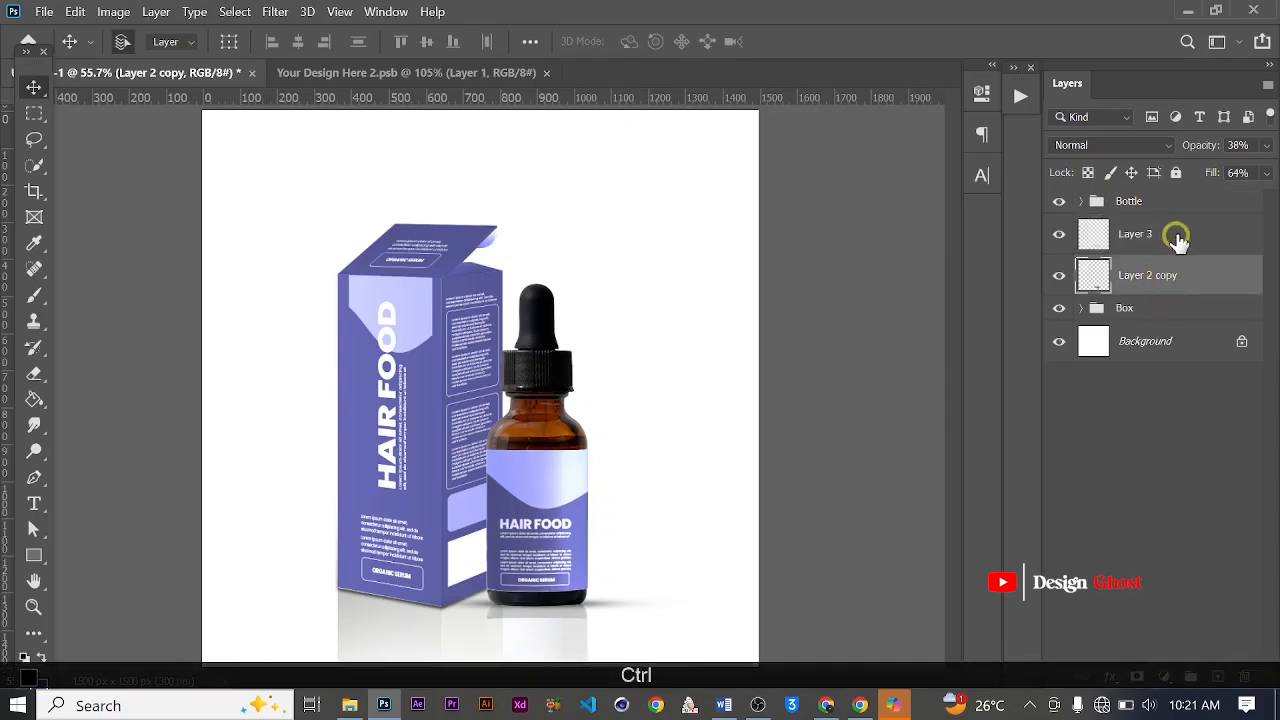
{"action": "left_click", "coordinate": [1160, 236], "text": "shift"}
{"action": "key", "text": "ctrl+g"}
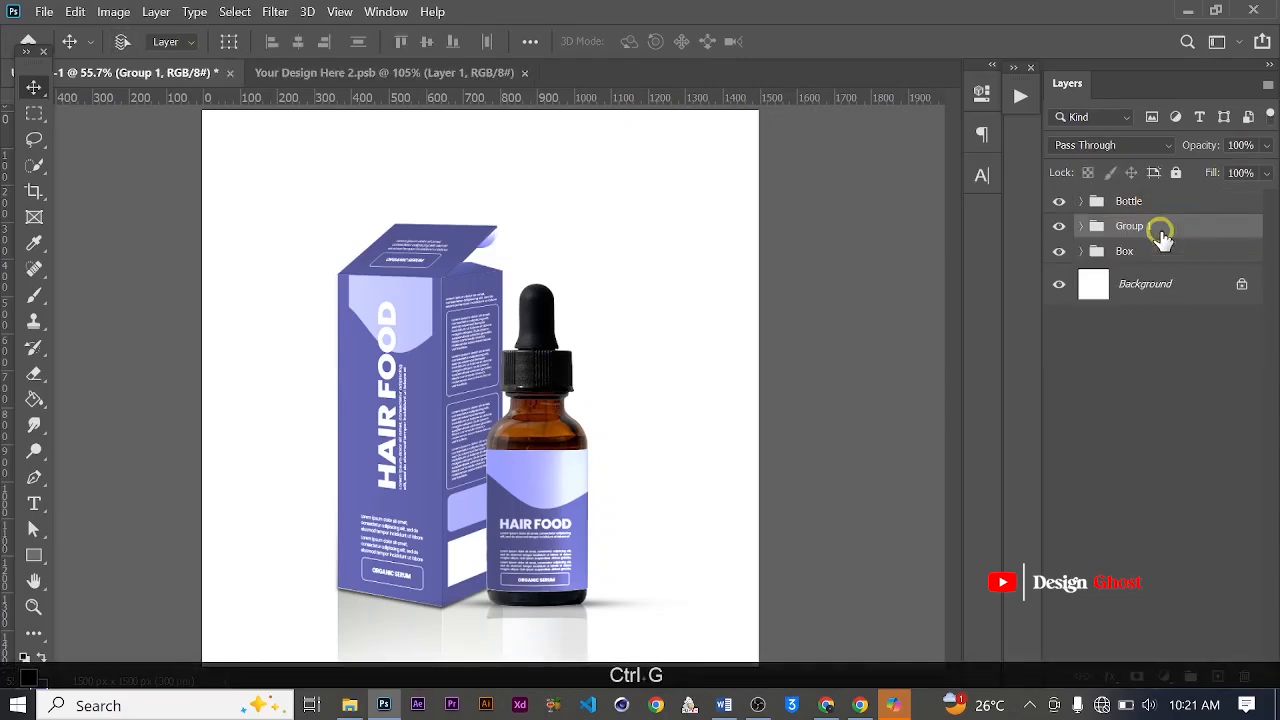
Rename the group holding Layer 3 and Layer 2 copy as Bottle Shadow
{"action": "double_click", "coordinate": [1130, 226]}
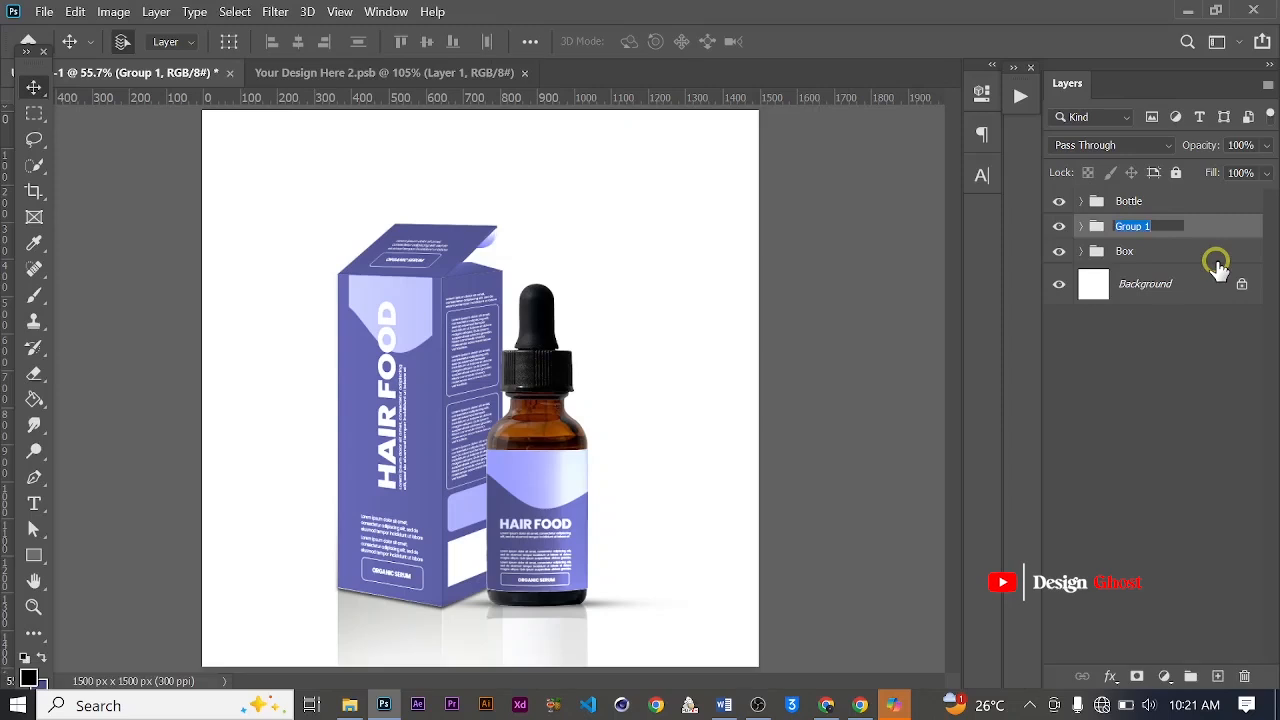
{"action": "key", "text": "Caps_Lock"}
{"action": "type", "text": "B"}
{"action": "key", "text": "Caps_Lock"}
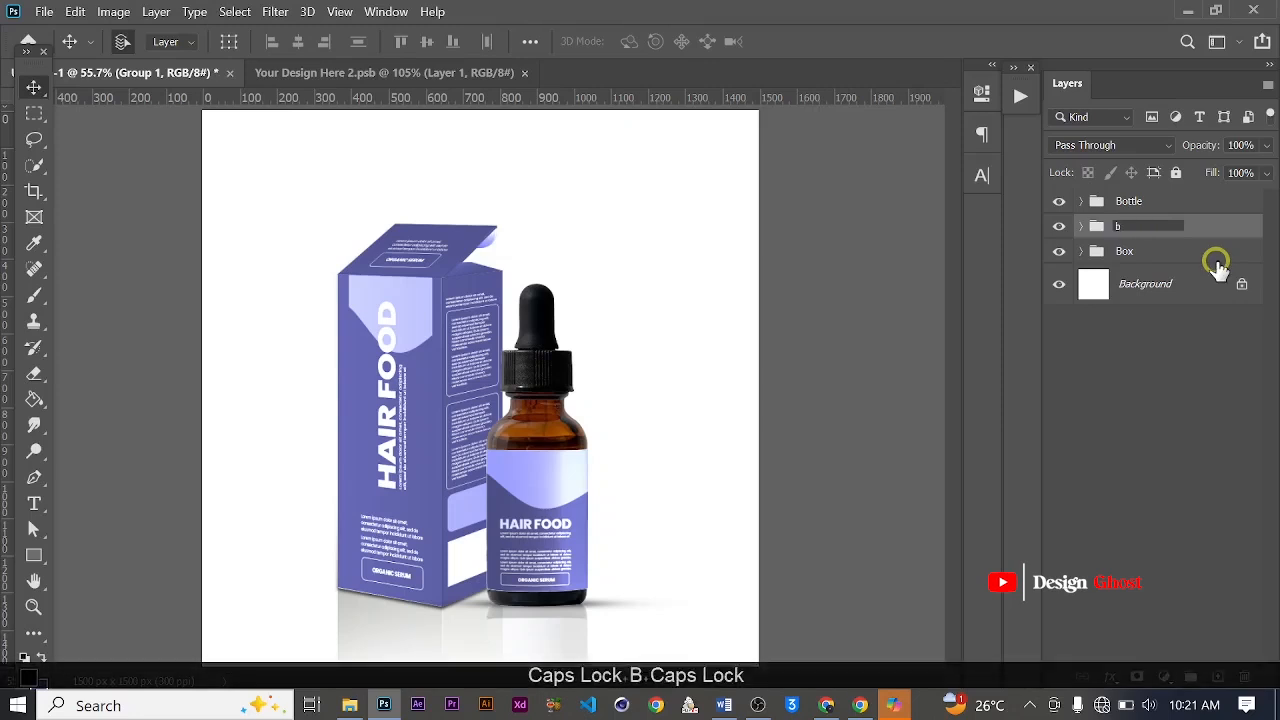
{"action": "key", "text": "BackSpace"}
{"action": "key", "text": "BackSpace"}
{"action": "type", "text": "B"}
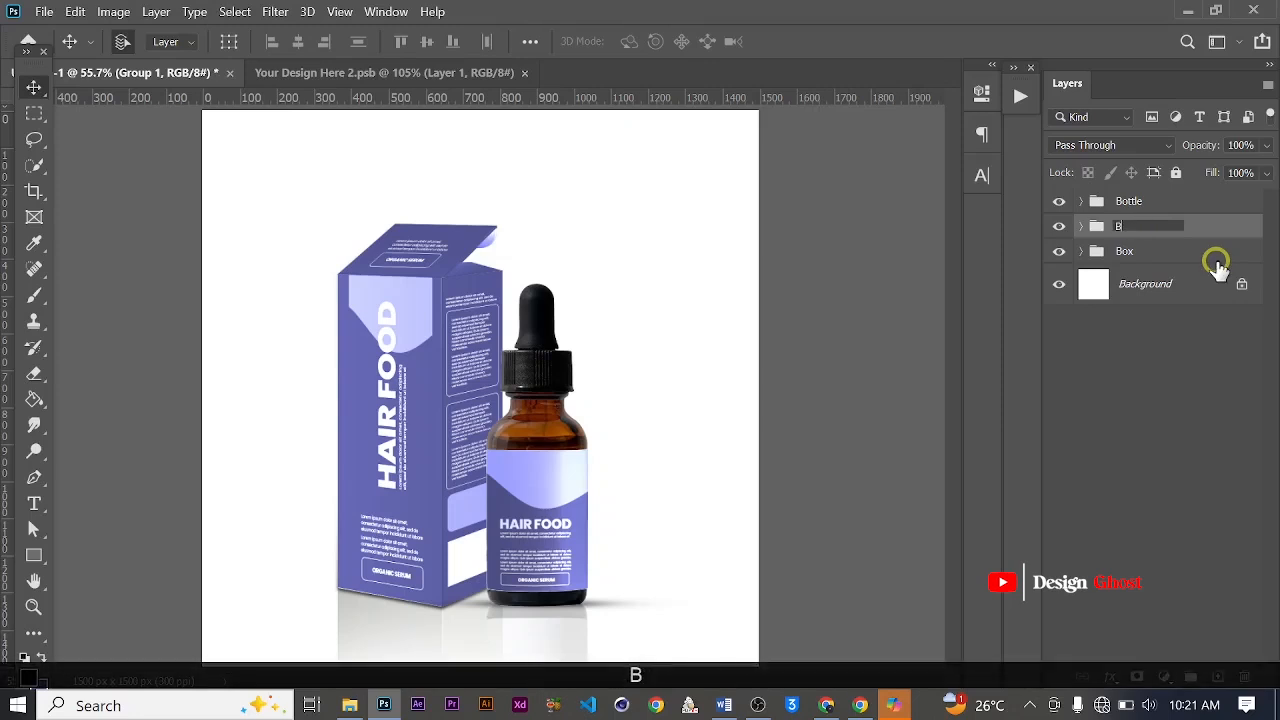
{"action": "key", "text": "Caps_Lock"}
{"action": "type", "text": "attl"}
{"action": "type", "text": "e"}
{"action": "key", "text": "Caps_Lock"}
{"action": "type", "text": "S"}
{"action": "key", "text": "Caps_Lock"}
{"action": "type", "text": "haa"}
{"action": "key", "text": "BackSpace"}
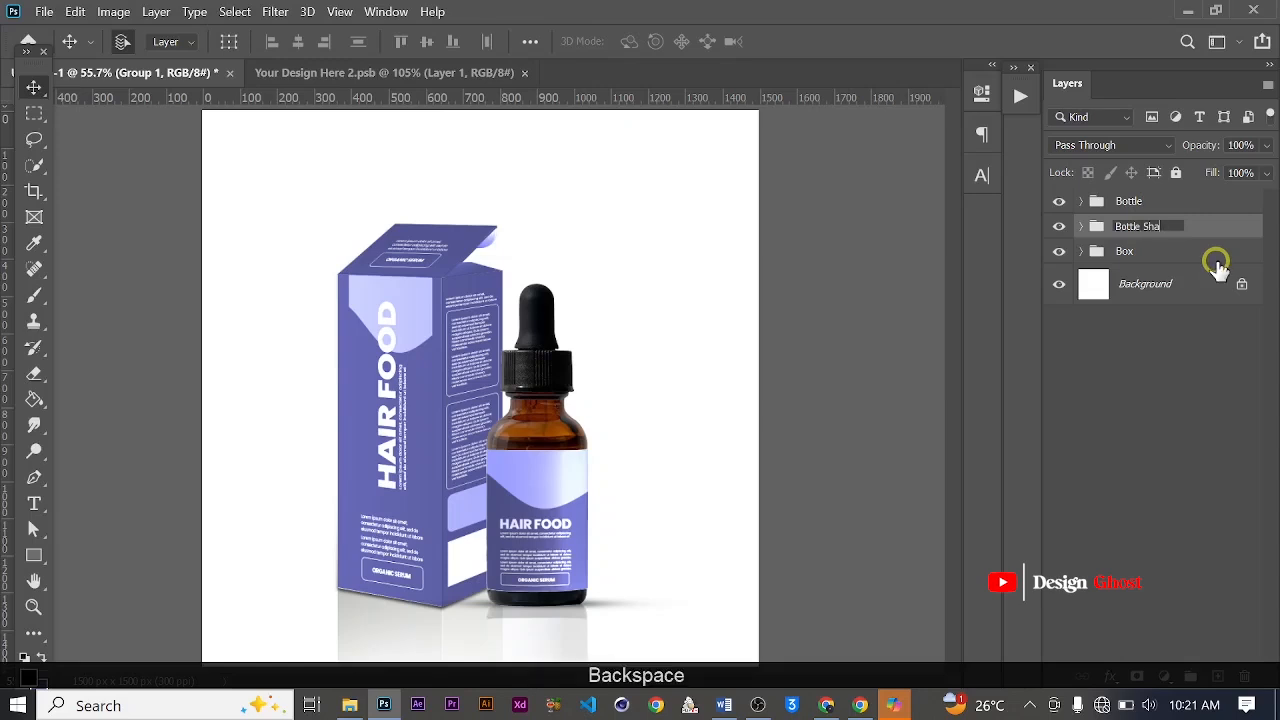
{"action": "type", "text": "dow"}
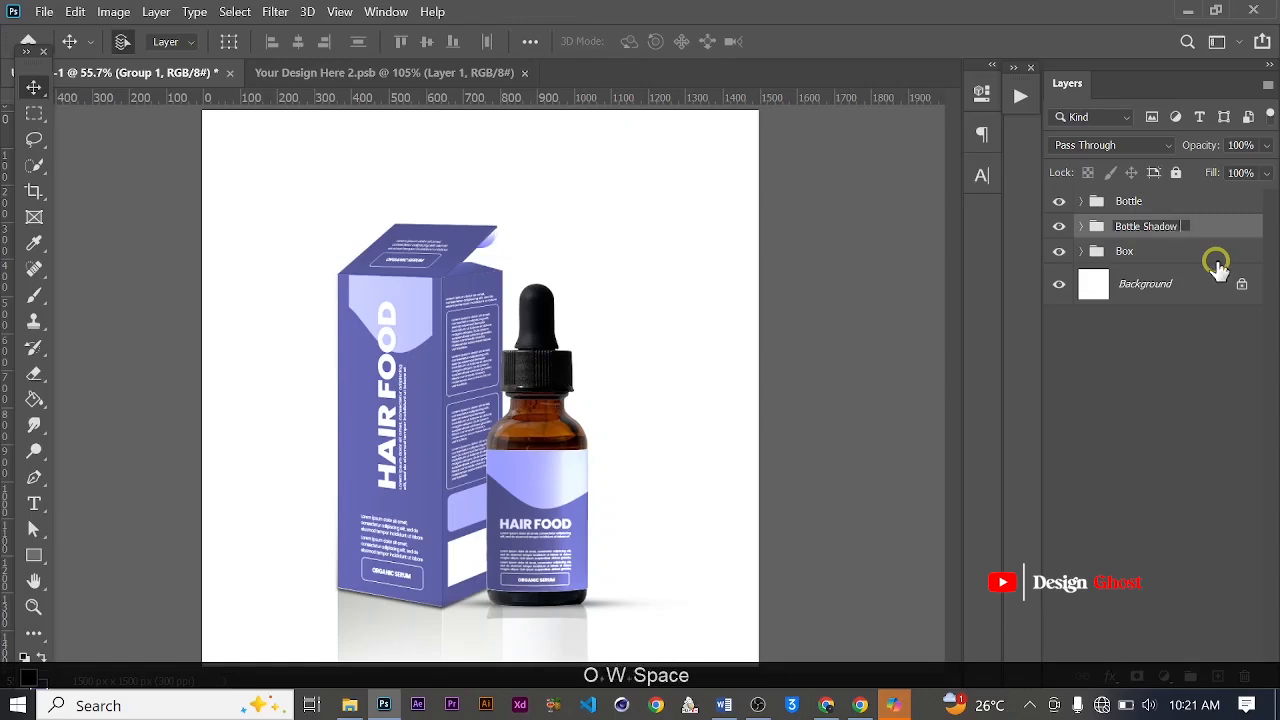
{"action": "key", "text": "Return"}
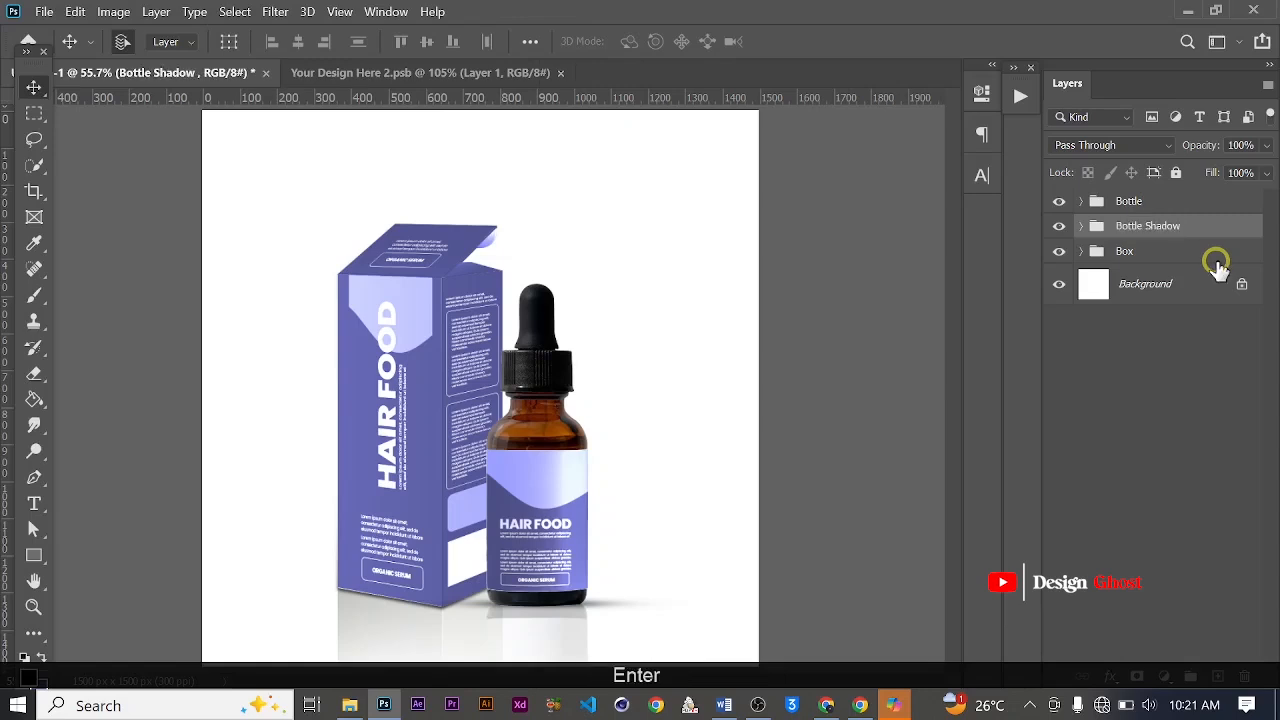
Combine the Bottle and Bottle Shadow groups into one group named Serum Bottel
{"action": "left_click", "coordinate": [1150, 204], "text": "shift"}
{"action": "key", "text": "ctrl+g"}
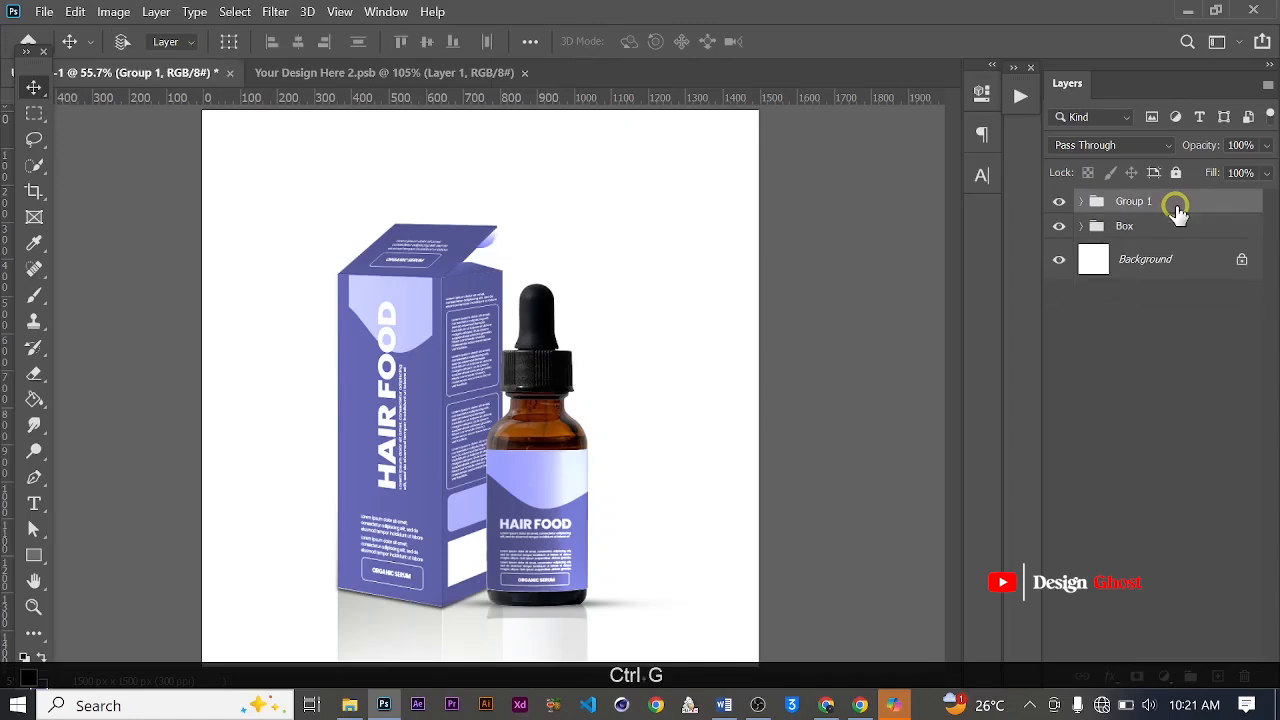
{"action": "double_click", "coordinate": [1140, 202]}
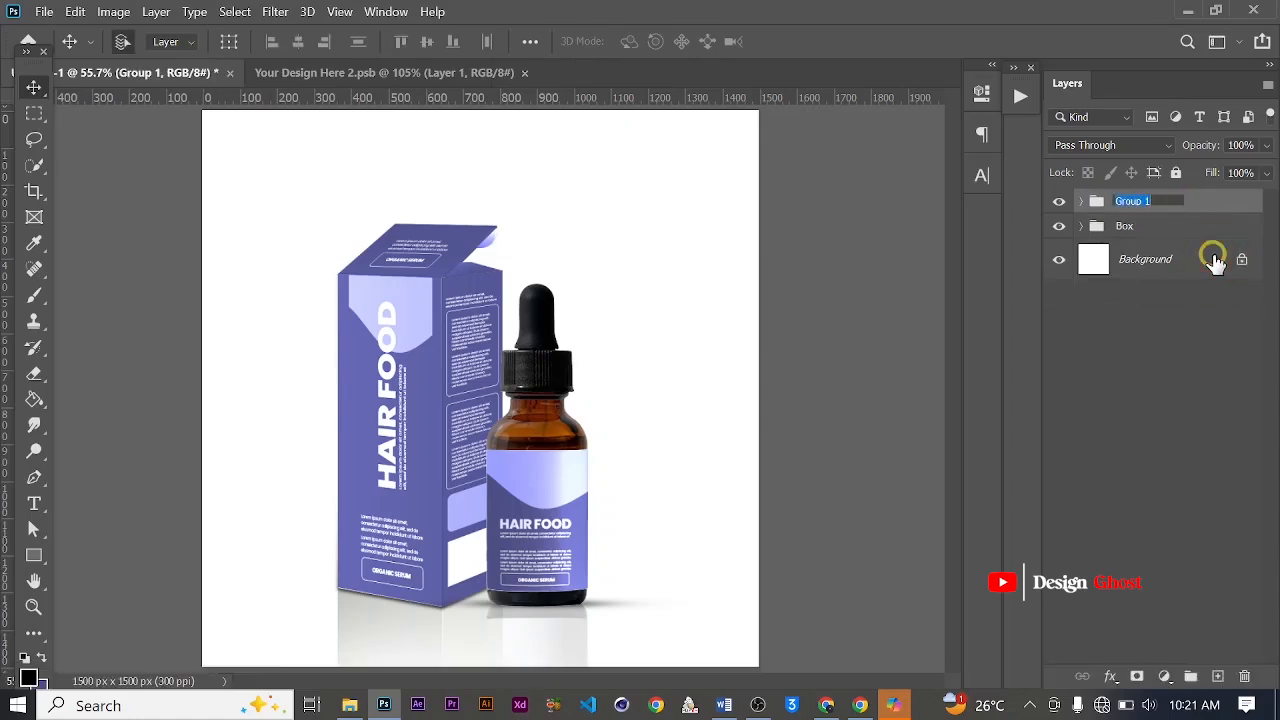
{"action": "type", "text": "Serum"}
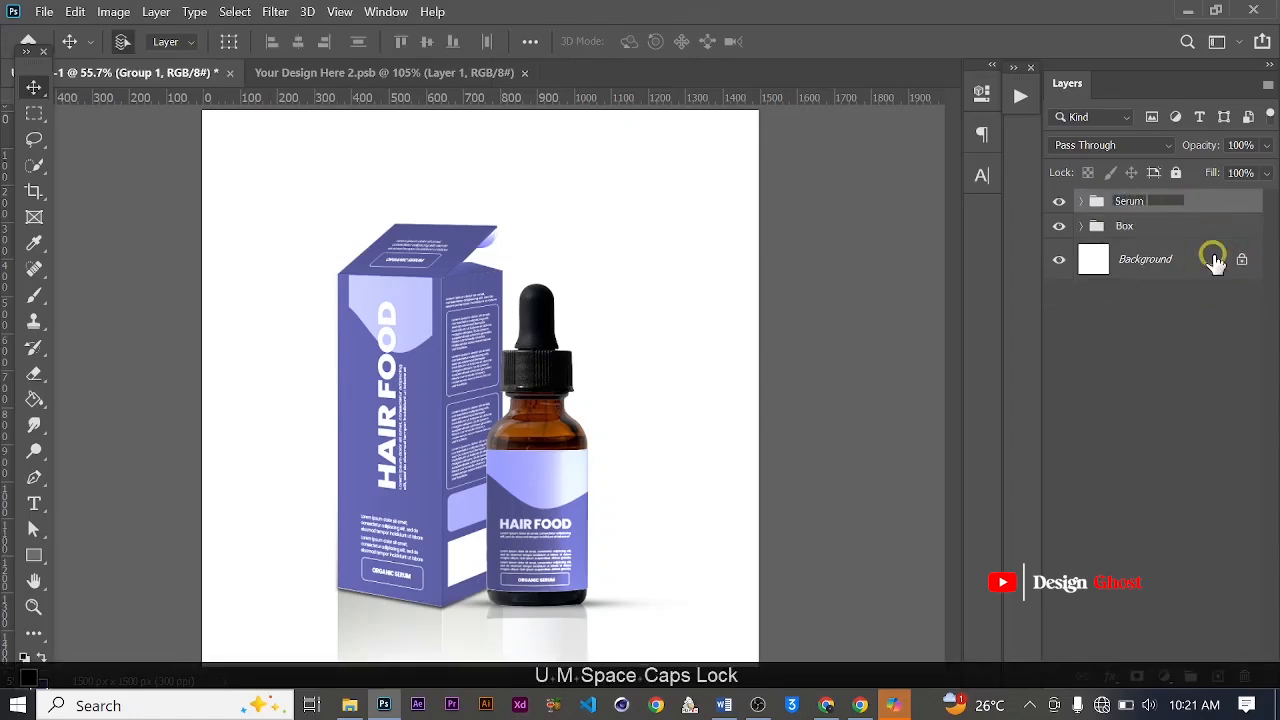
{"action": "type", "text": " Bottel"}
{"action": "key", "text": "Return"}
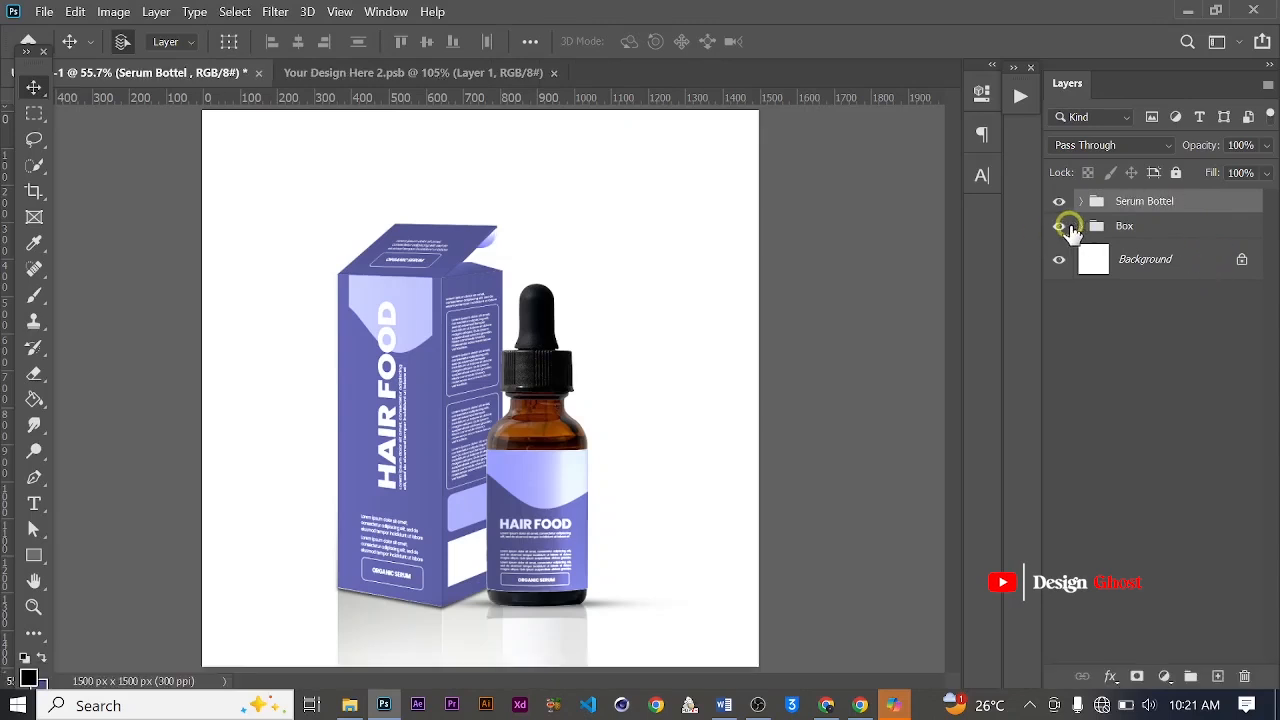
Examine the finished box and bottle mockup, fitting it to the view and switching to full-screen mode
{"action": "scroll", "coordinate": [506, 351], "scroll_direction": "down", "scroll_amount": 3}
{"action": "scroll", "coordinate": [508, 352], "scroll_direction": "up", "scroll_amount": 2}
{"action": "key", "text": "ctrl+0"}
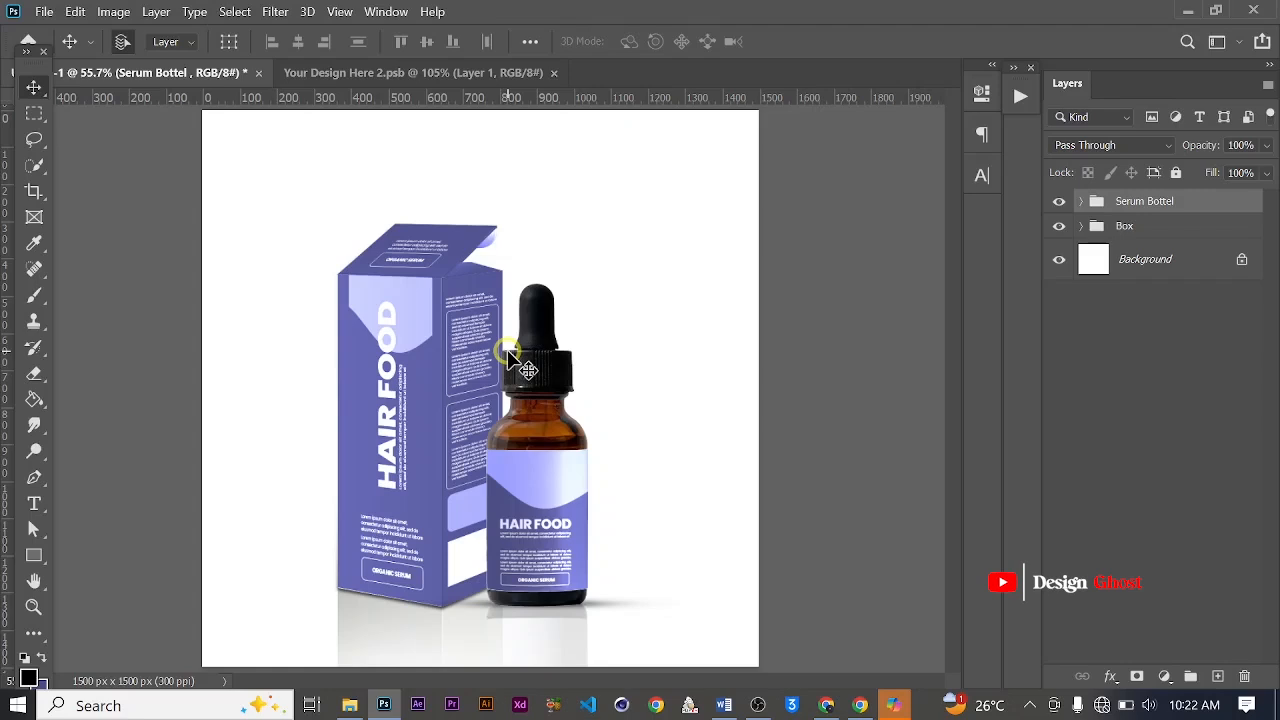
{"action": "key", "text": "f"}
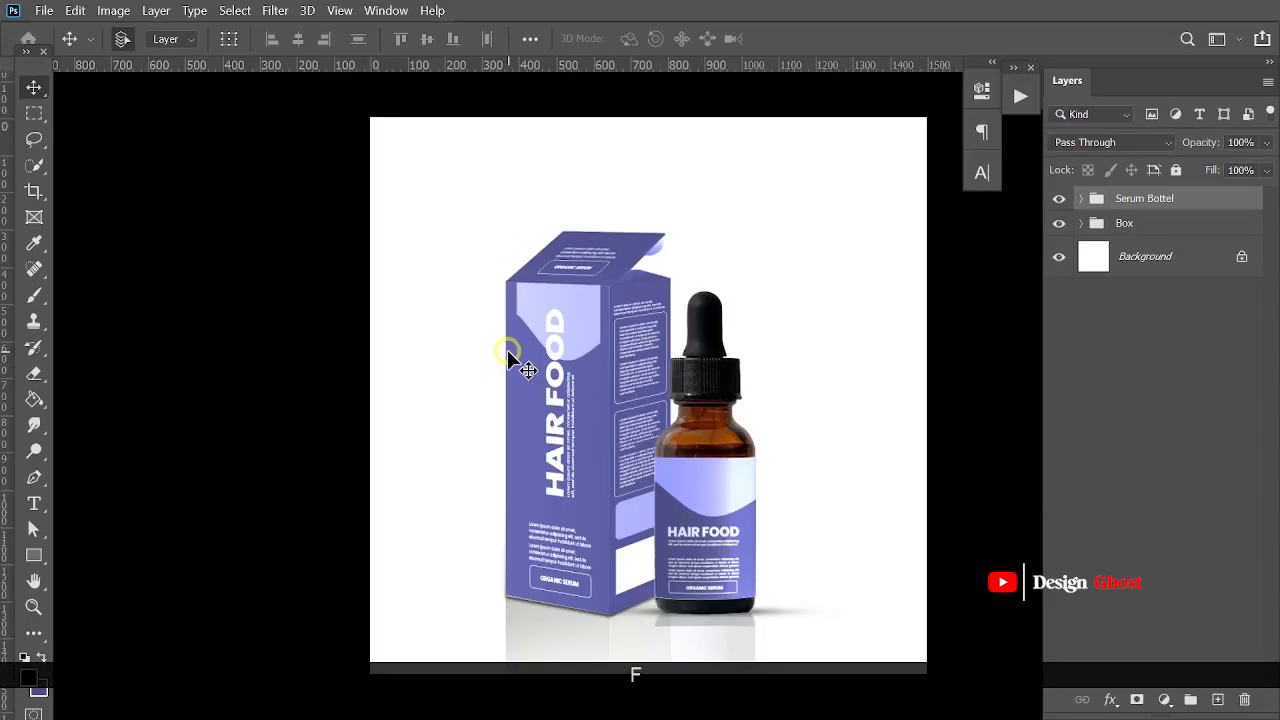
{"action": "key", "text": "f"}
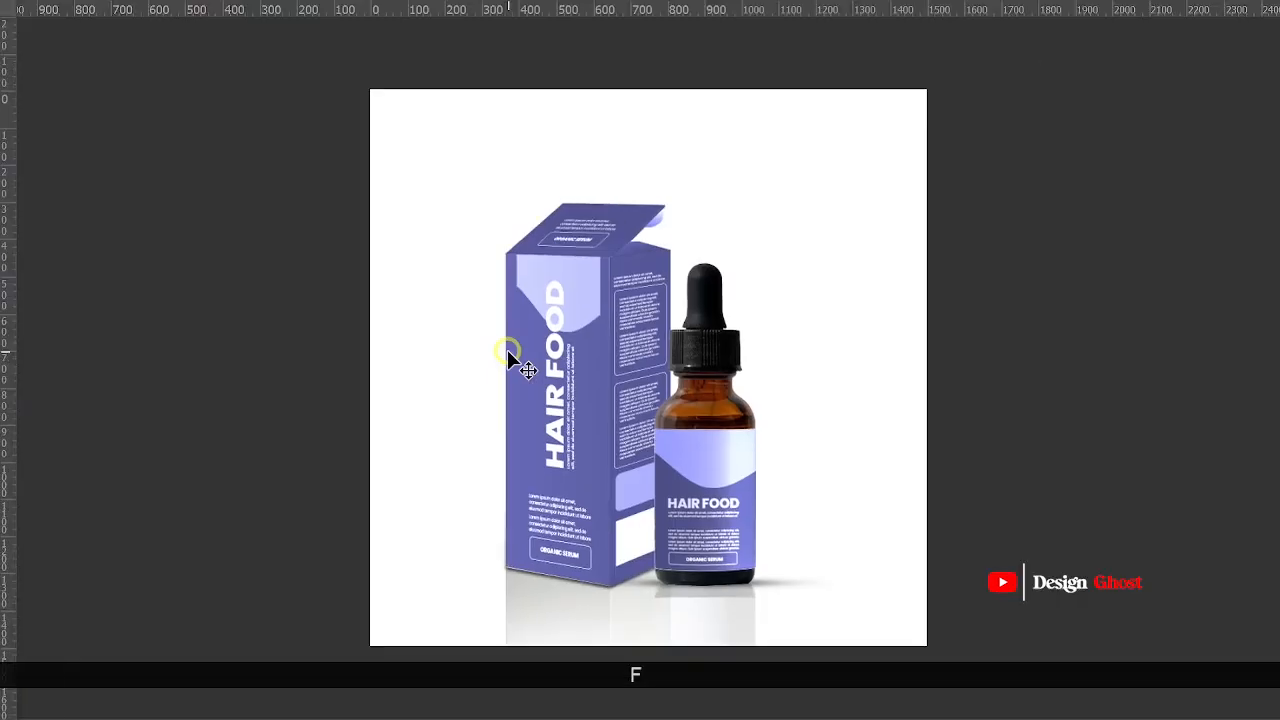